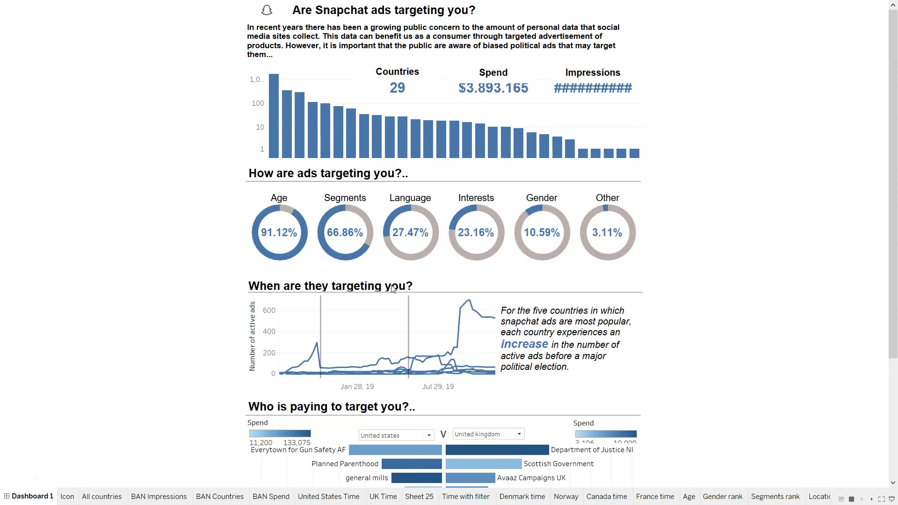
Step: Look over the Snapchat ads dashboard's sections and examine the timeline of active ads
scroll(170, 397, "down", 3)
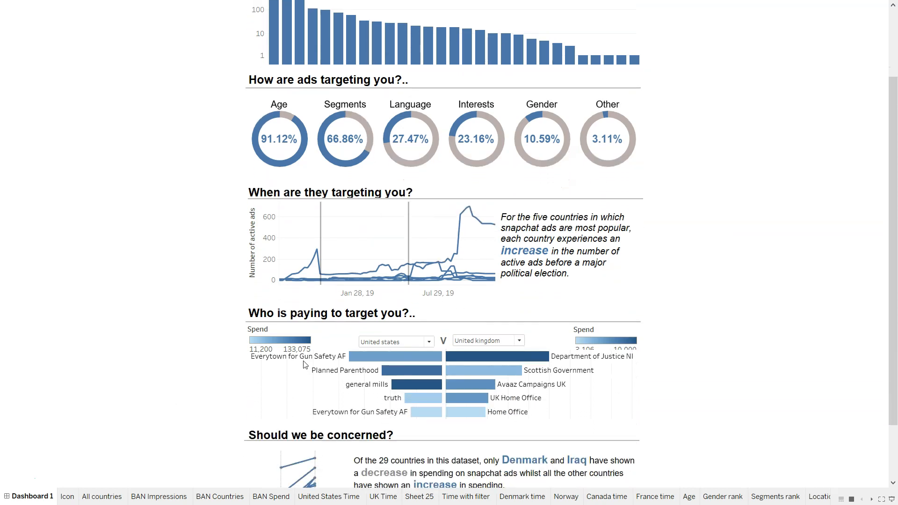
scroll(186, 440, "down", 1)
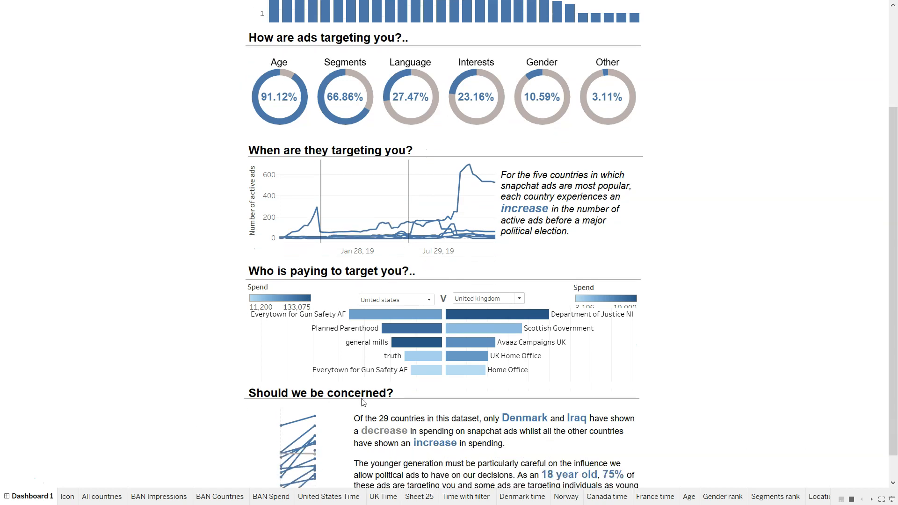
scroll(215, 364, "up", 3)
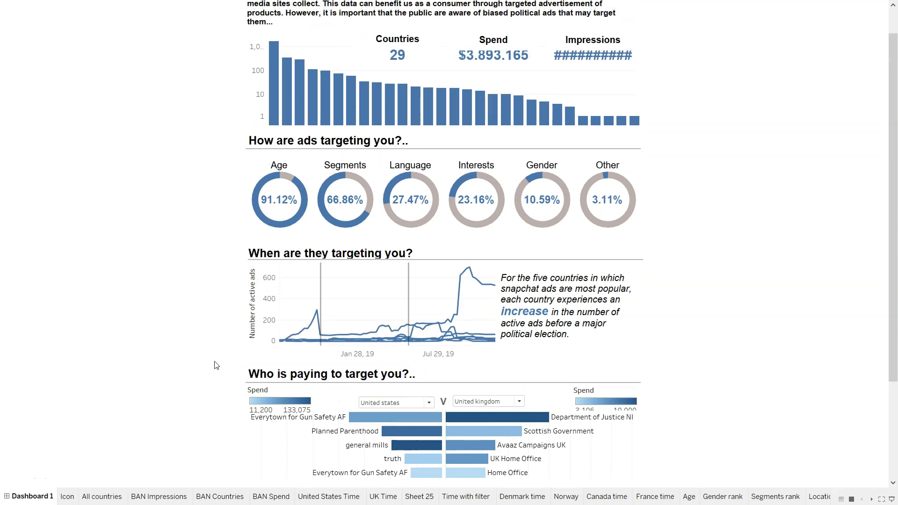
scroll(216, 365, "up", 1)
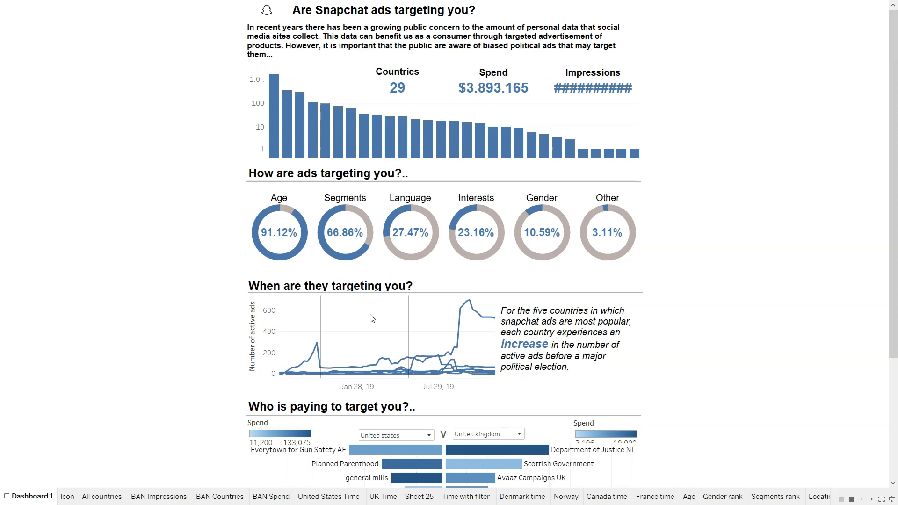
mouse_move(321, 317)
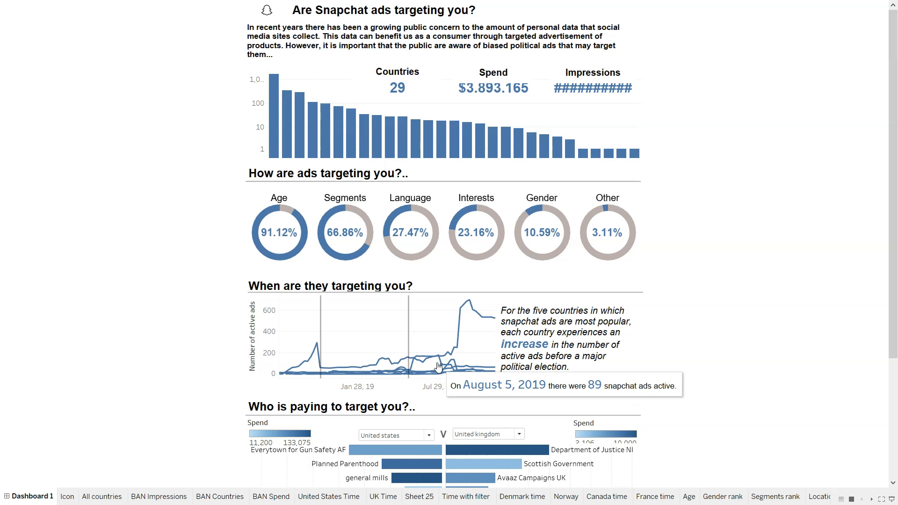
Step: Examine the "Who is paying to target you?" comparison, including the country choices available for each side and the payer bars
scroll(437, 367, "down", 1)
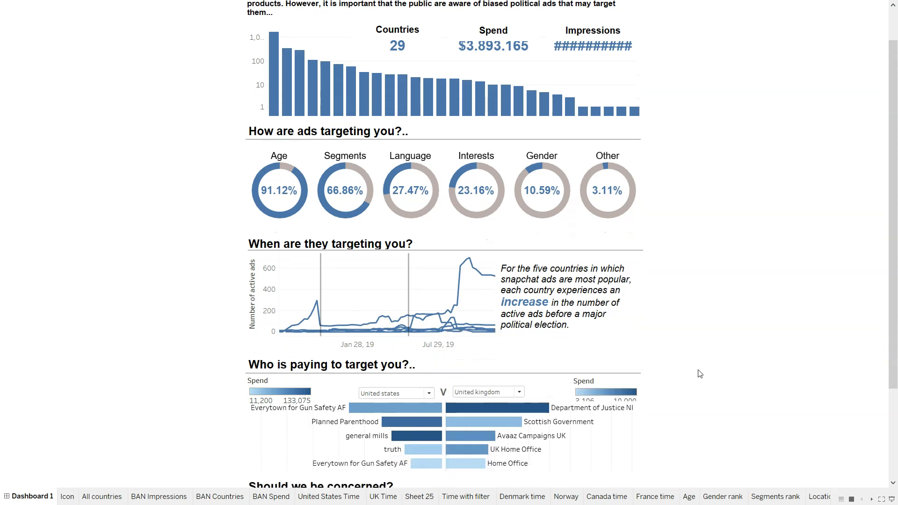
scroll(699, 373, "down", 2)
scroll(699, 373, "down", 1)
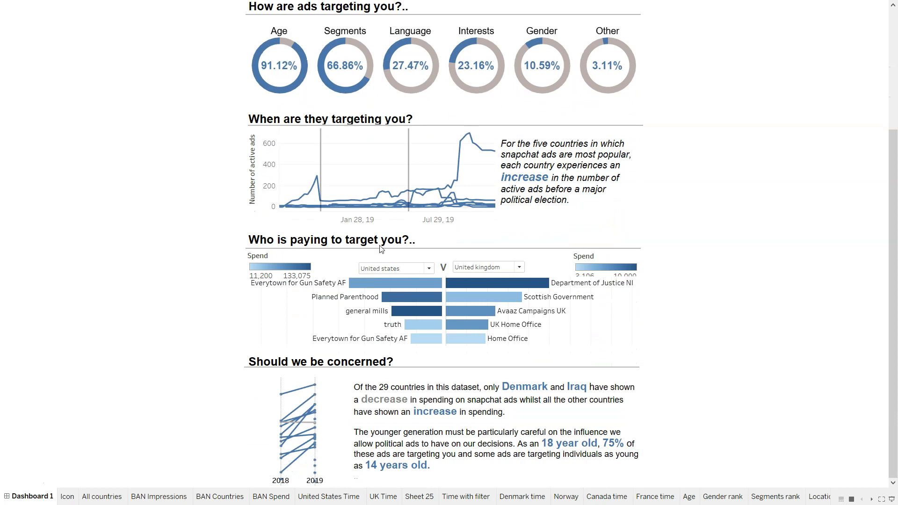
left_click(390, 270)
scroll(397, 220, "up", 3)
scroll(397, 220, "down", 3)
left_click(494, 267)
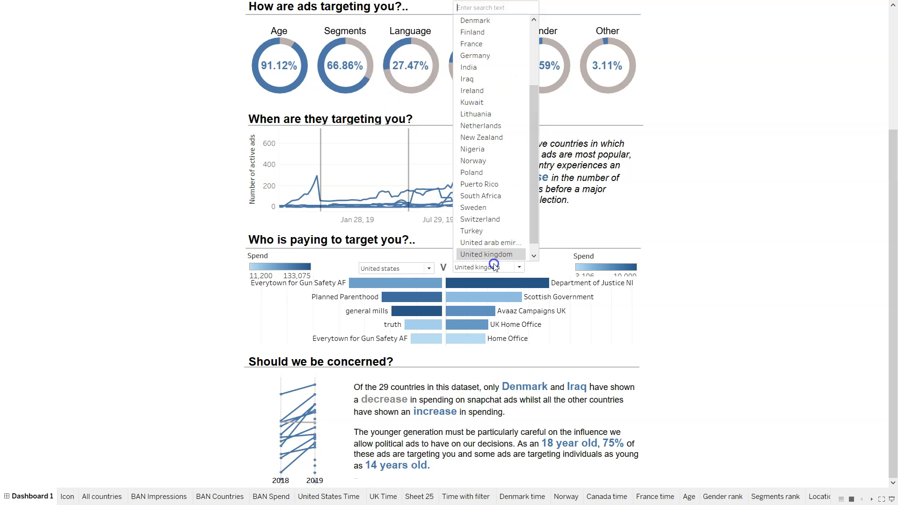
scroll(500, 205, "up", 3)
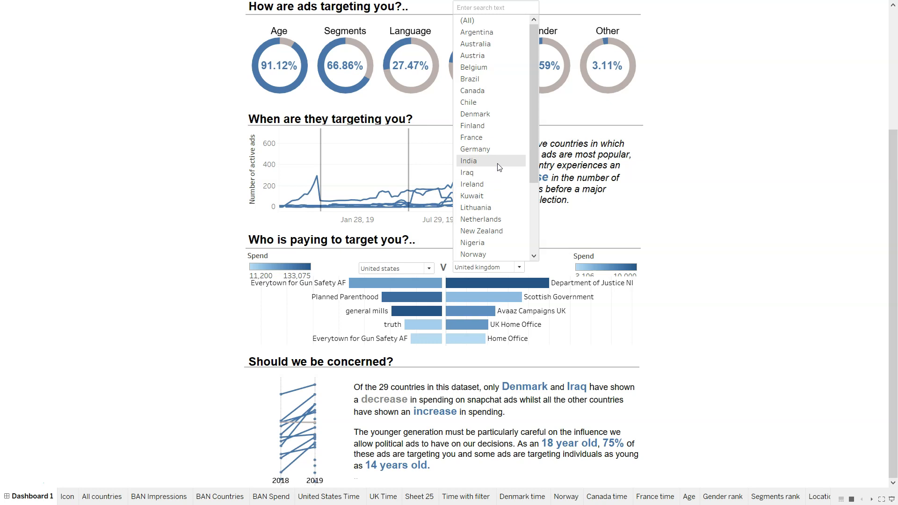
left_click(149, 318)
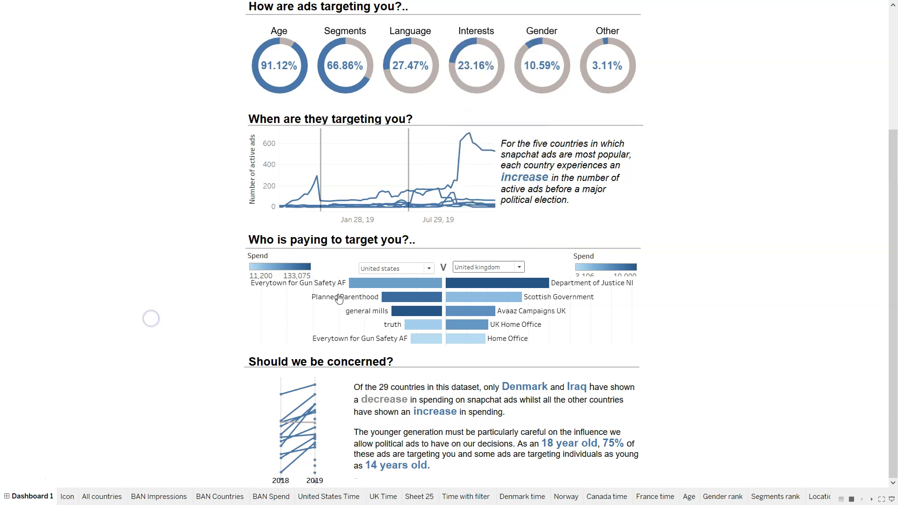
mouse_move(518, 318)
mouse_move(550, 287)
Step: Examine the breakdowns behind the Age, Segments, Gender, Interests and Language donut charts
scroll(697, 318, "up", 2)
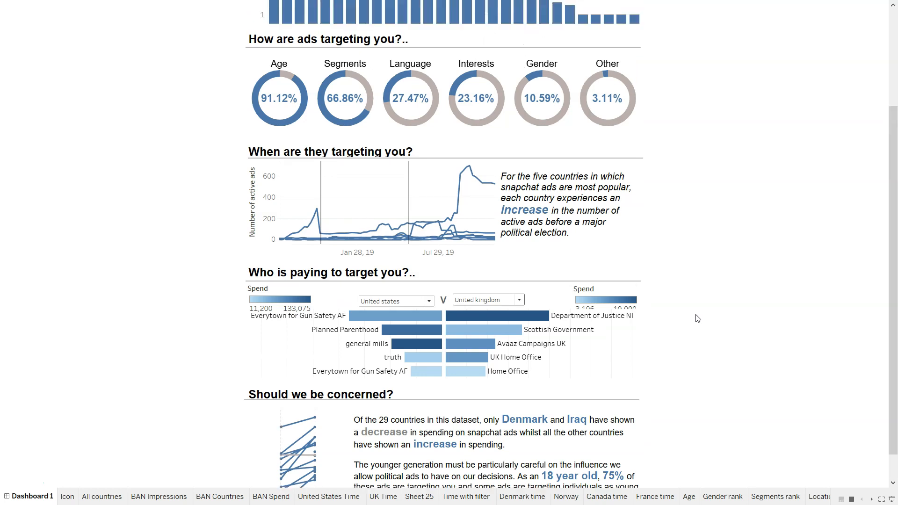
scroll(697, 319, "up", 1)
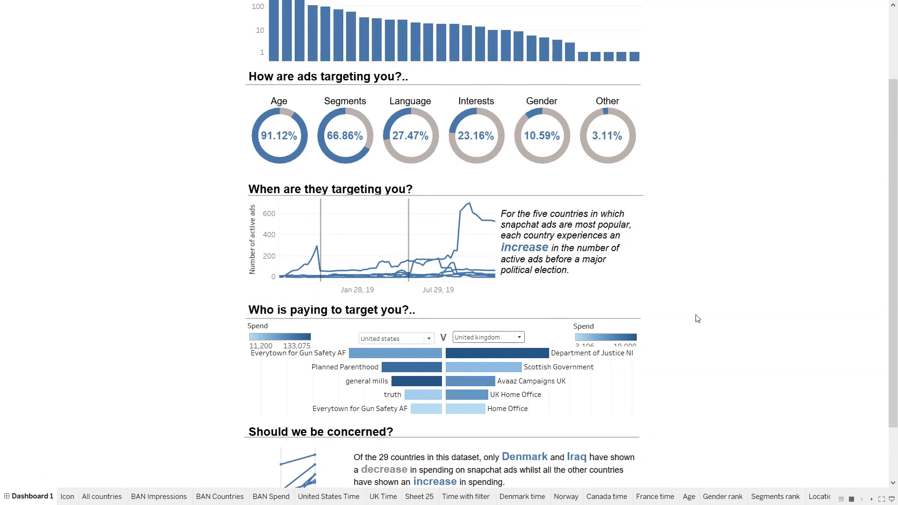
scroll(697, 319, "up", 4)
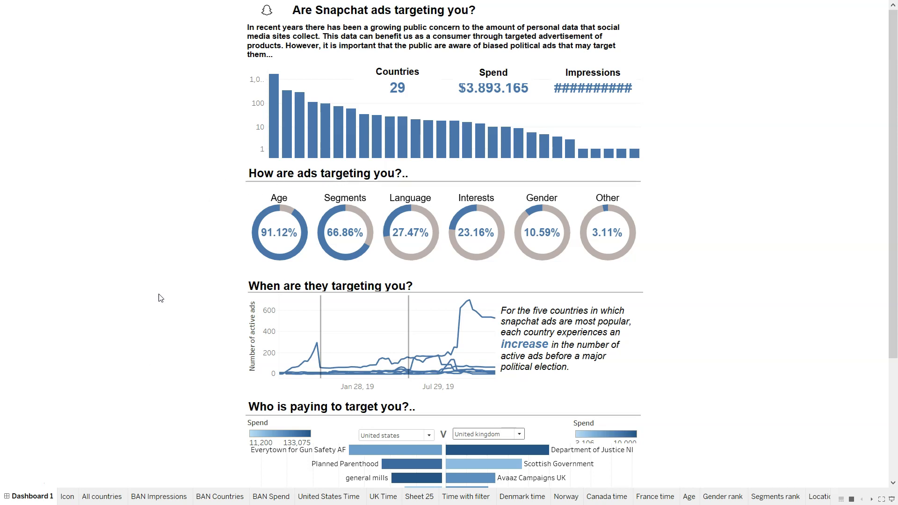
mouse_move(281, 201)
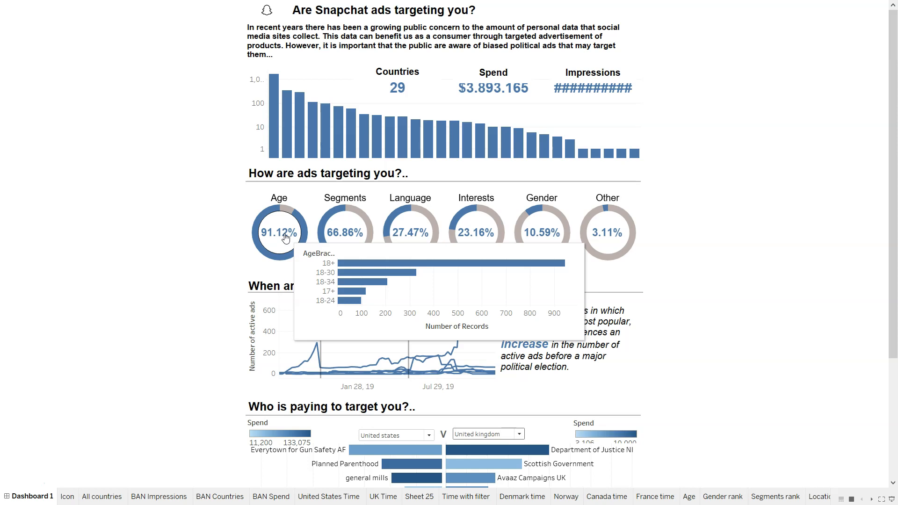
mouse_move(353, 235)
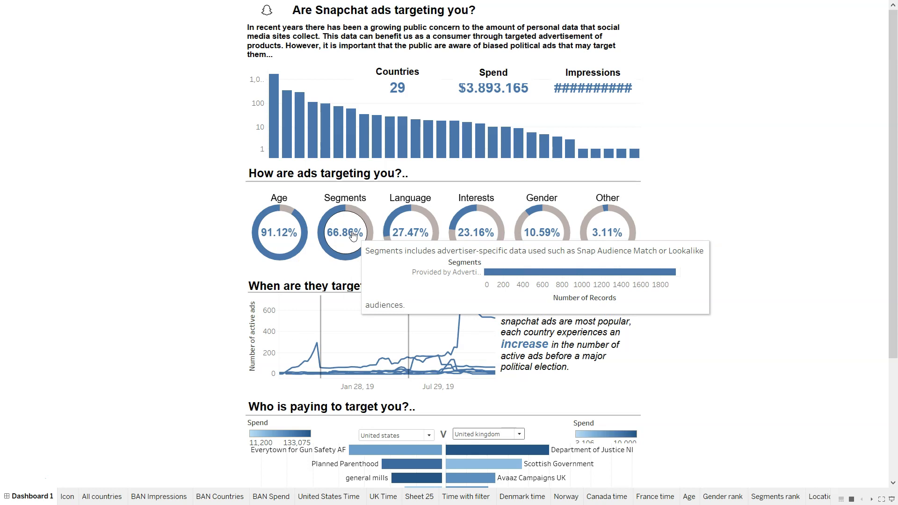
mouse_move(285, 240)
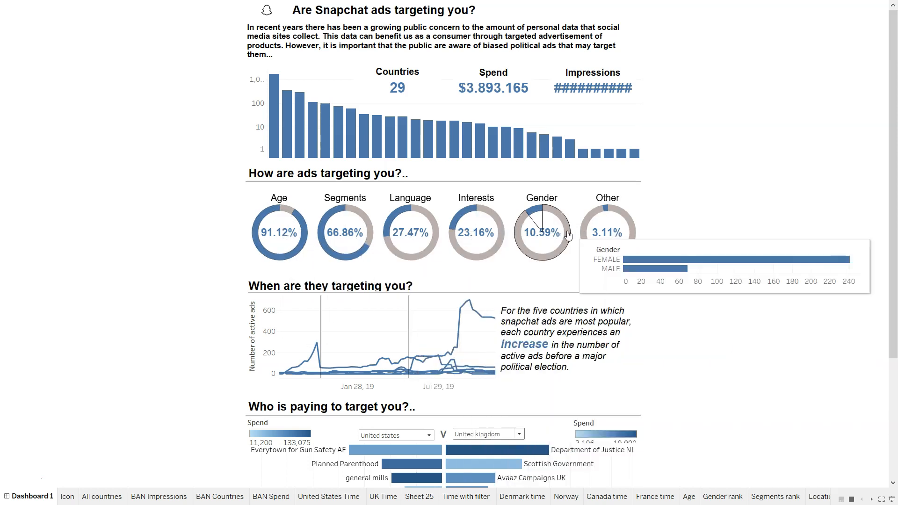
mouse_move(540, 239)
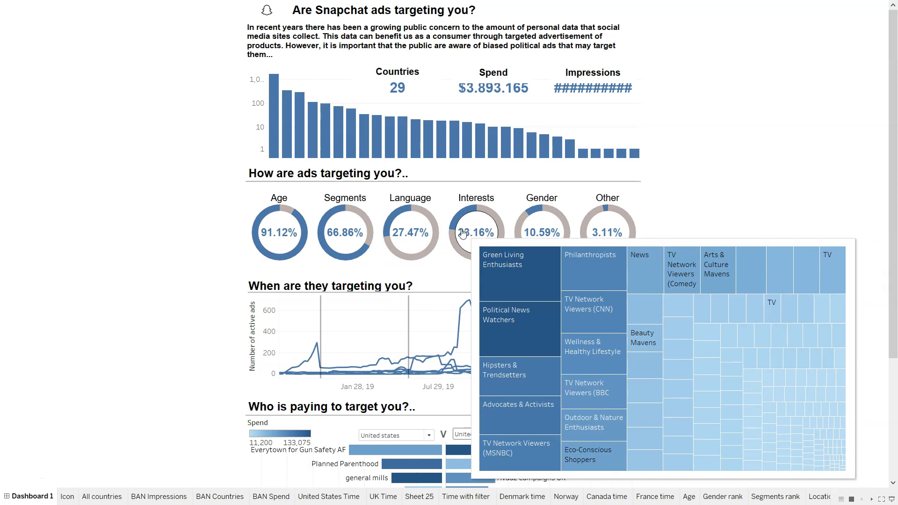
mouse_move(408, 233)
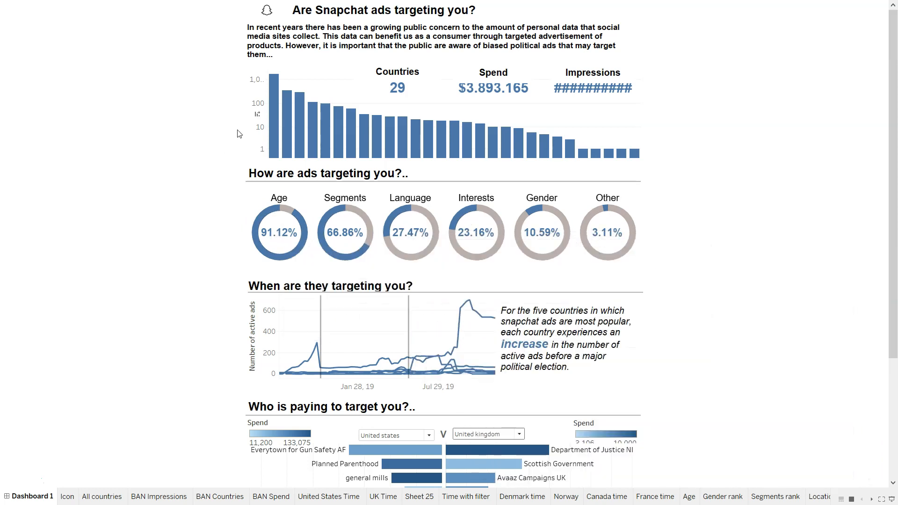
Step: Inspect the details of individual country bars, the active-ads timeline and the payer comparison's country selector
mouse_move(377, 137)
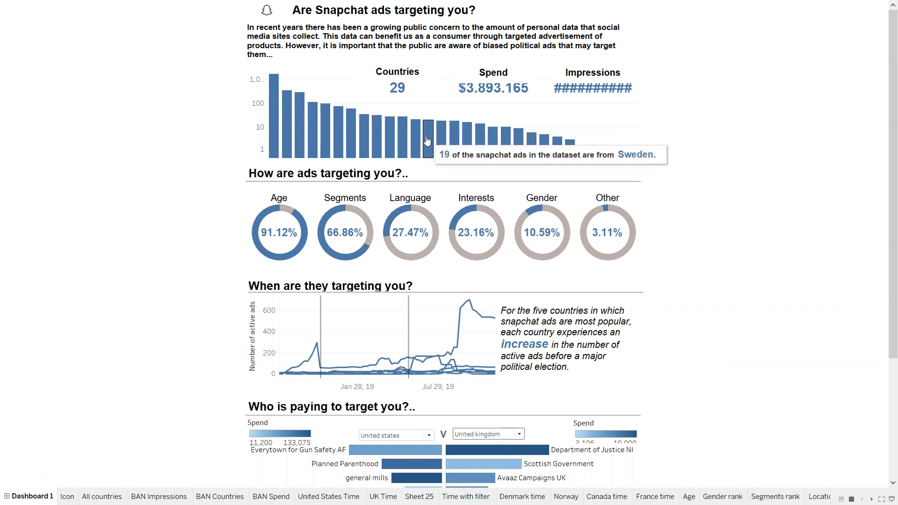
scroll(169, 392, "down", 2)
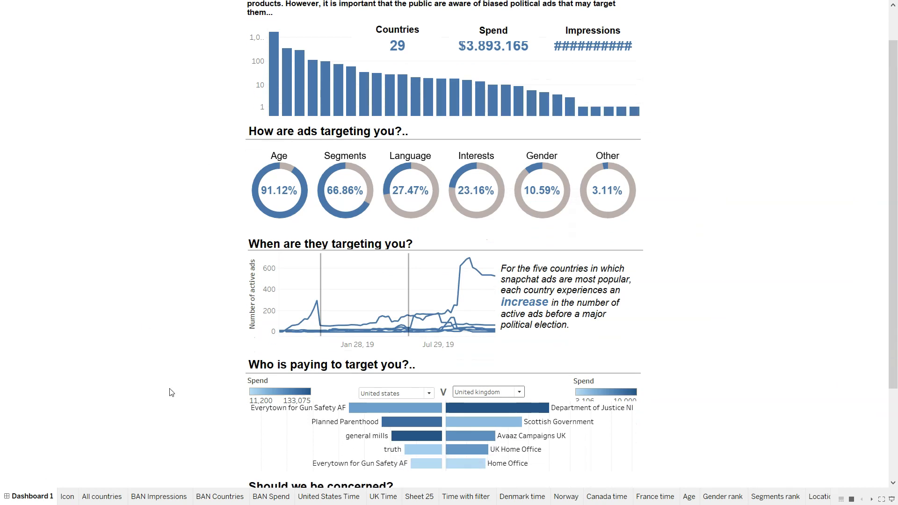
mouse_move(460, 285)
scroll(460, 286, "down", 5)
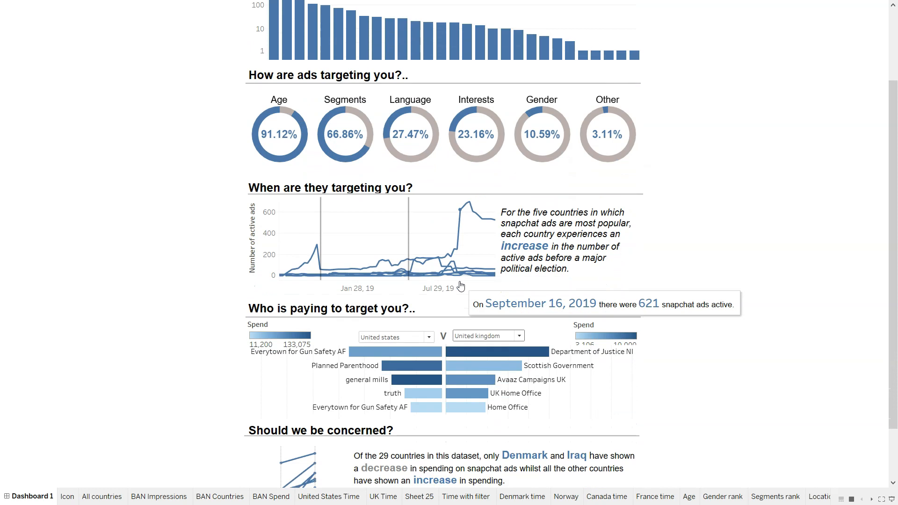
mouse_move(495, 336)
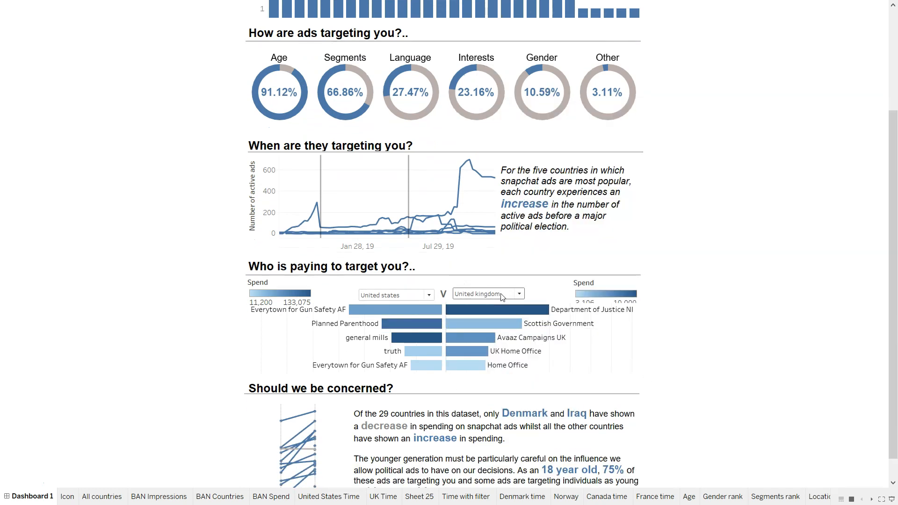
Step: Examine the 2018 to 2019 spending slope chart in the "Should we be concerned?" section
scroll(555, 191, "up", 7)
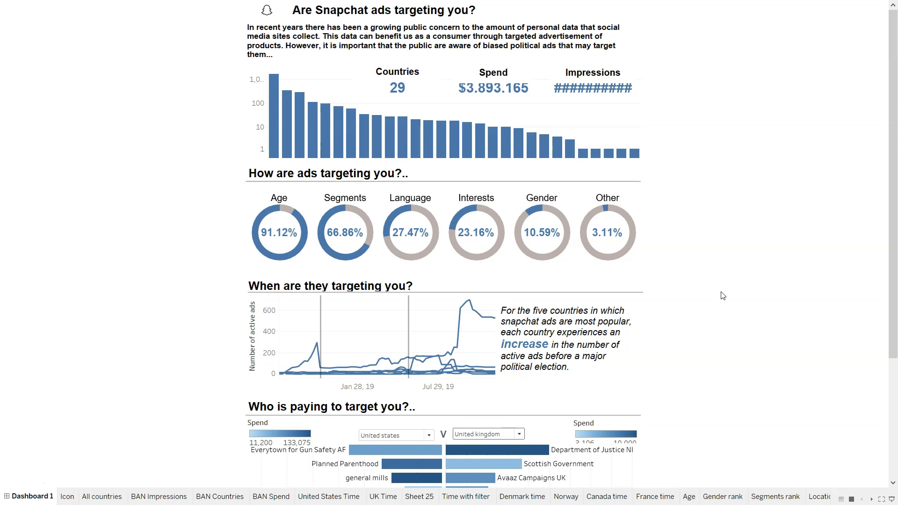
scroll(722, 295, "down", 8)
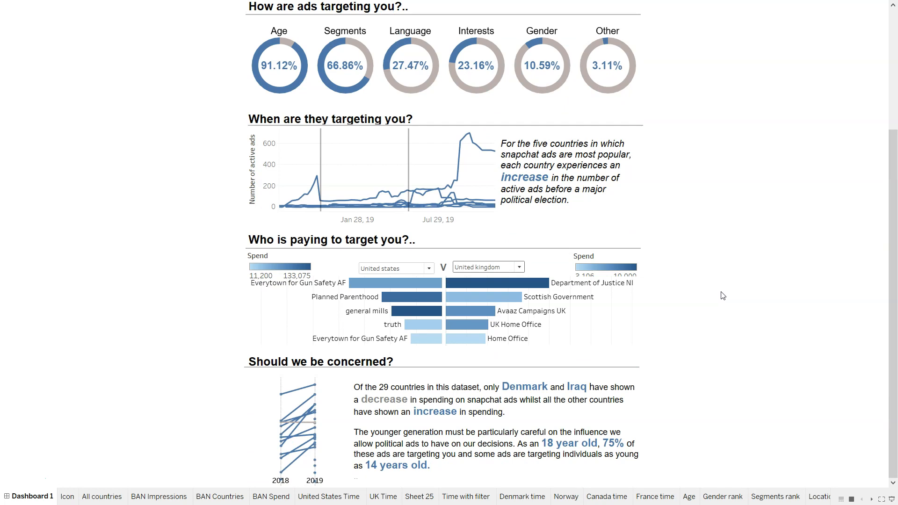
mouse_move(297, 414)
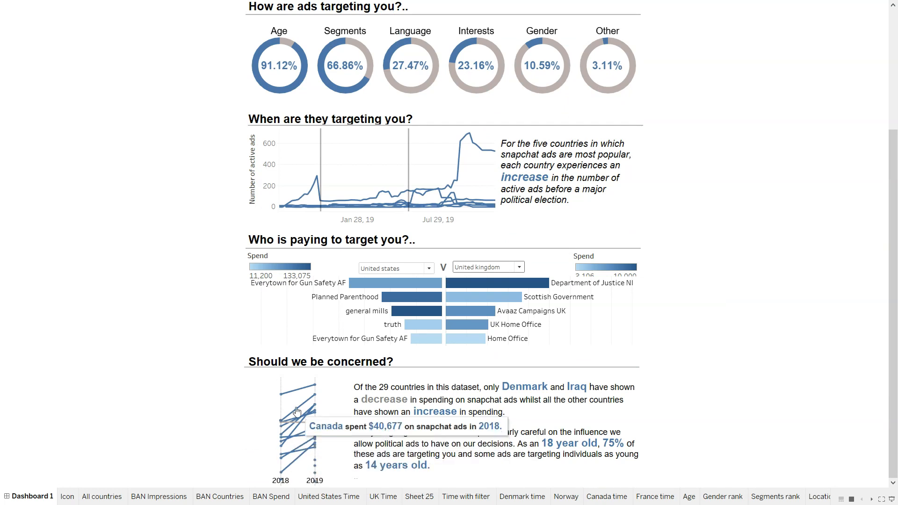
mouse_move(301, 435)
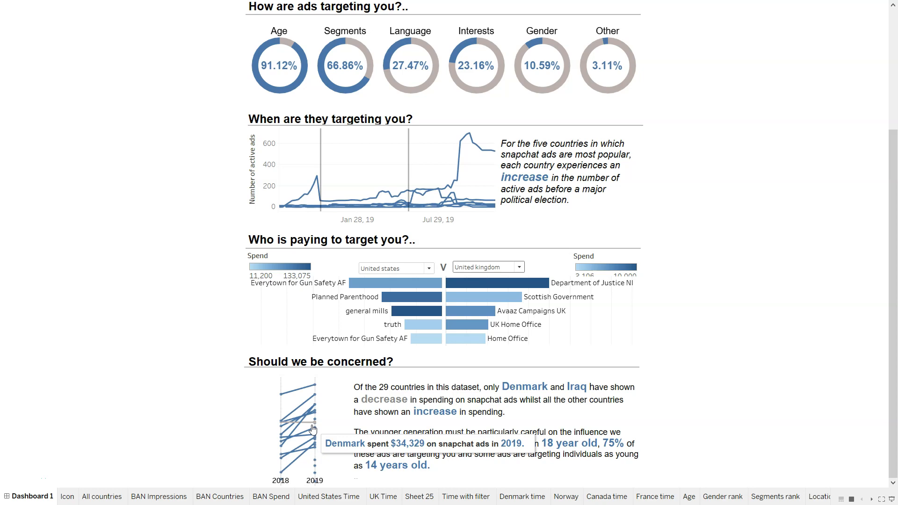
Step: Leave the dashboard presentation for the Snapchat Ads workbook in Excel and examine its column headings from AgeBracket to Language
key("Escape")
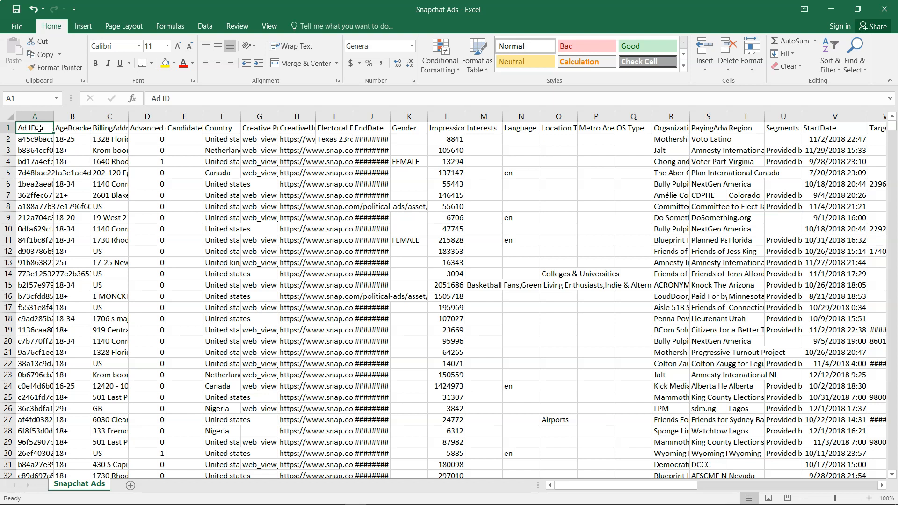
left_click(70, 128)
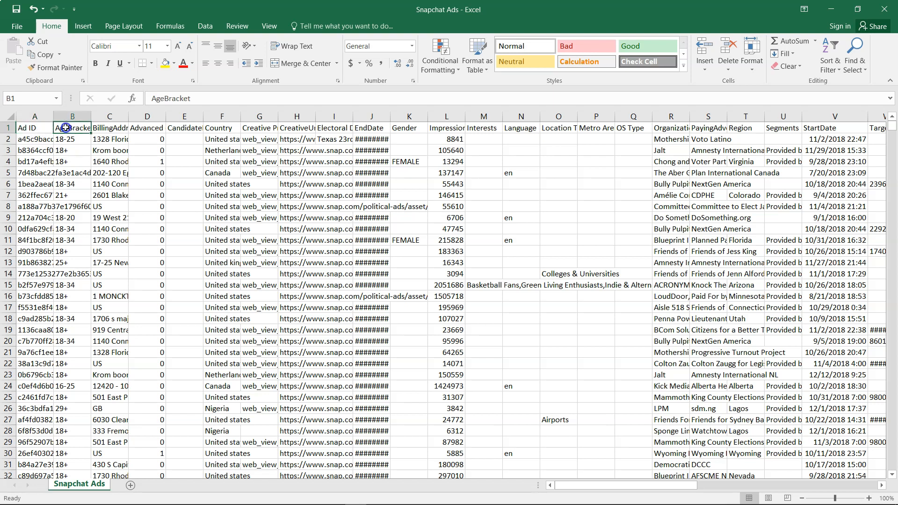
left_click(107, 128)
left_click(218, 127)
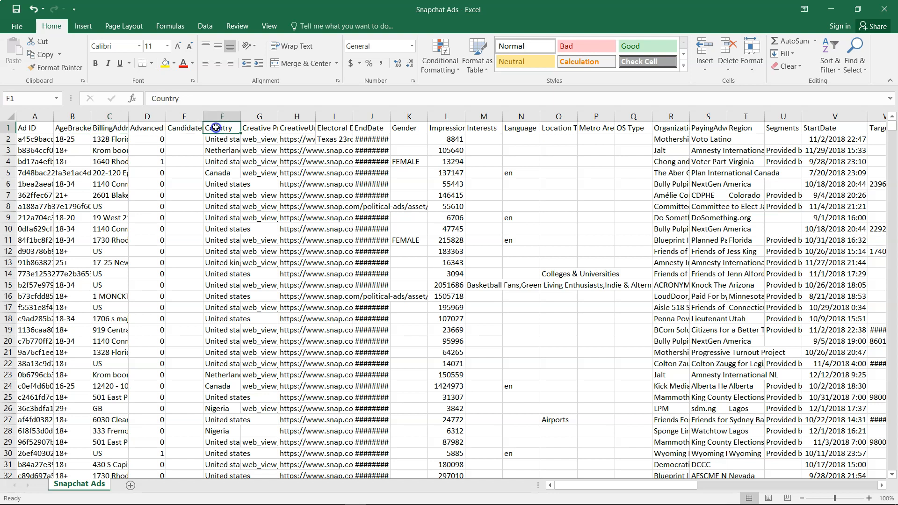
left_click(368, 128)
left_click(411, 127)
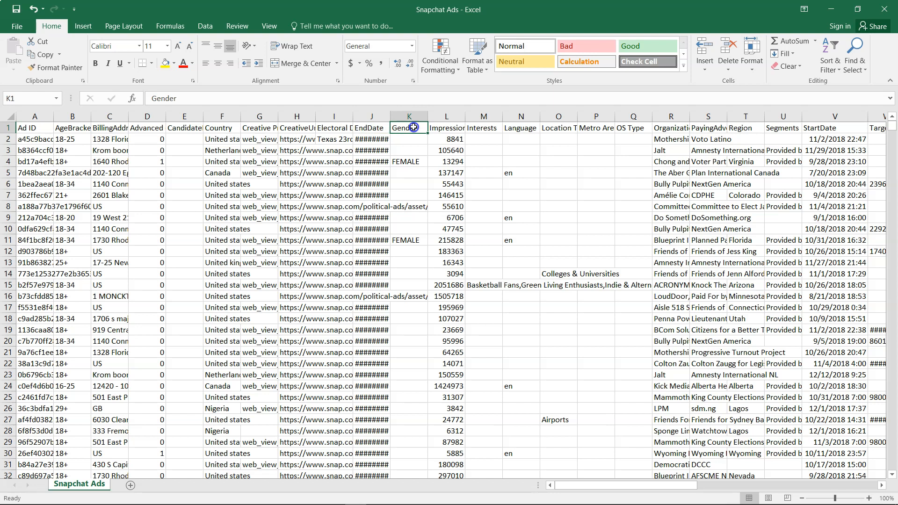
left_click(440, 127)
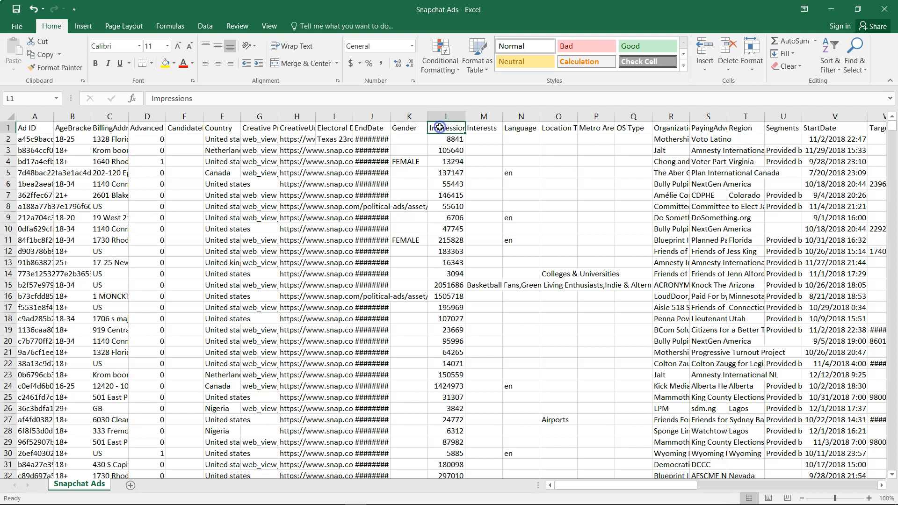
left_click(529, 128)
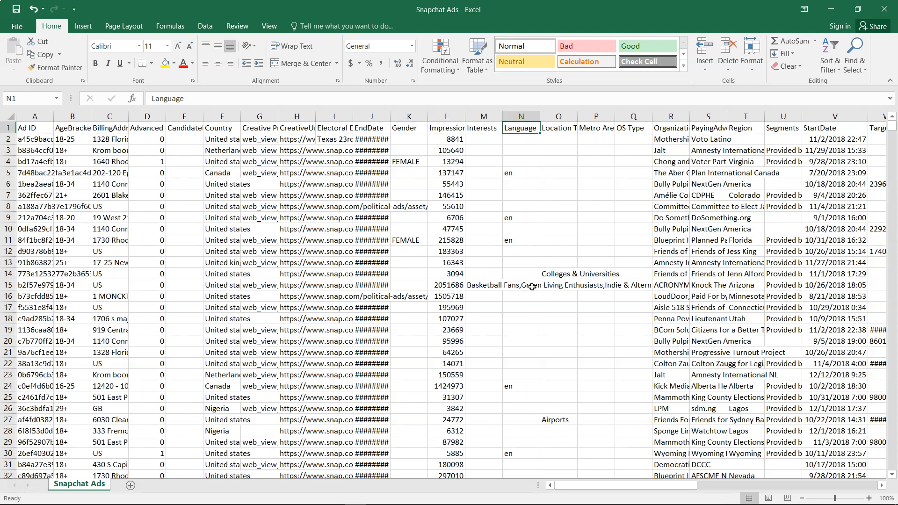
Step: Inspect the entries in the Language column and the Colleges & Universities entry in the Location Type column
left_click(515, 227)
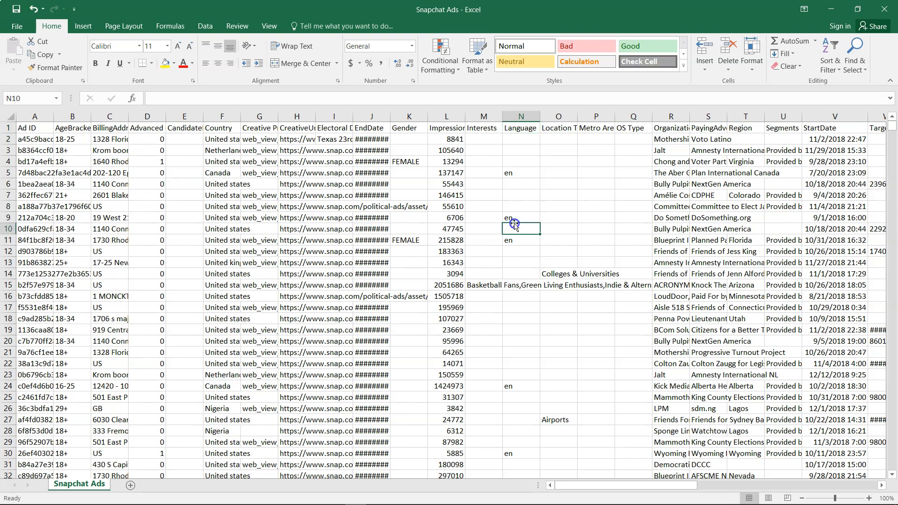
left_click_drag(513, 184, 513, 213)
left_click(561, 132)
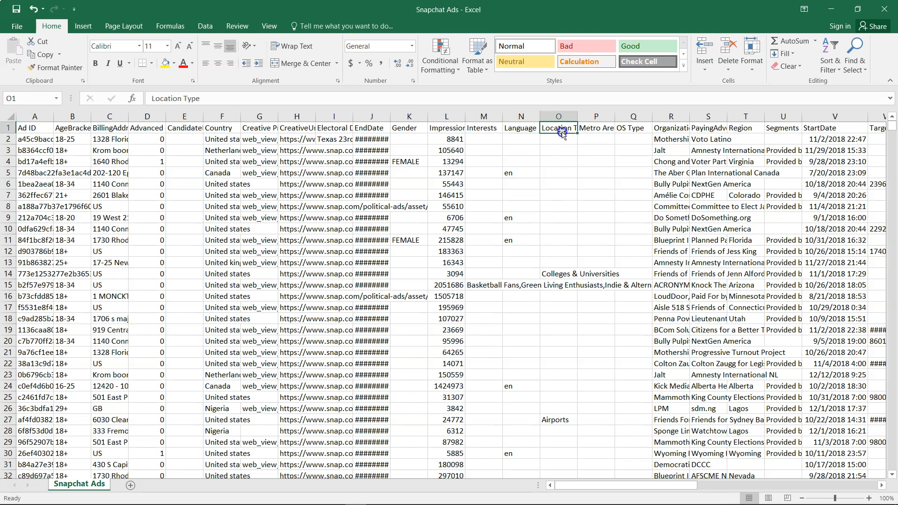
left_click(551, 275)
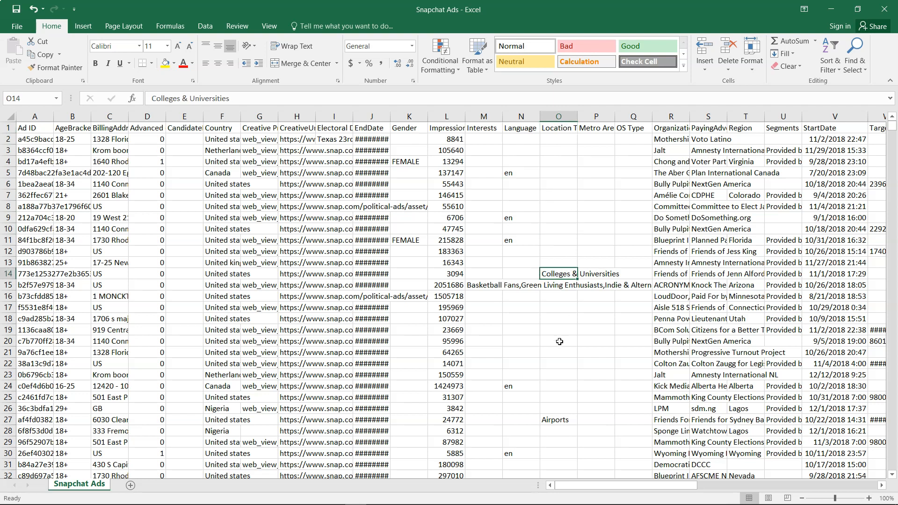
Step: Examine the remaining column headings of the Snapchat Ads sheet, from OS Type and OrganizationName to StartDate and Targeting Geo - Postal Code
scroll(604, 170, "right", 3)
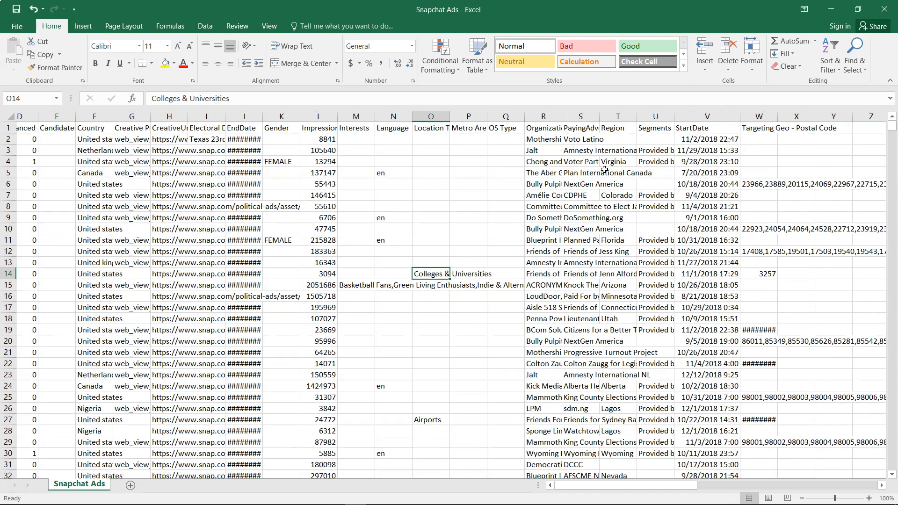
scroll(604, 169, "left", 1)
left_click(517, 131)
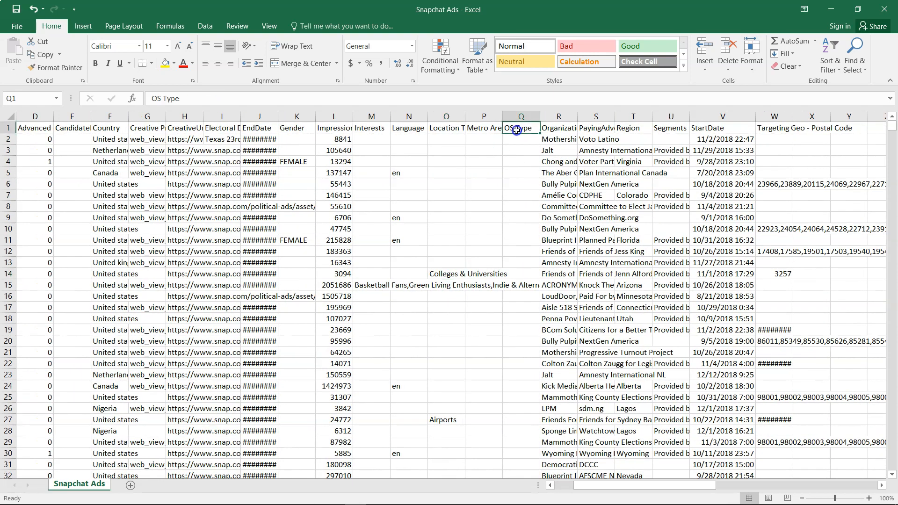
left_click(559, 129)
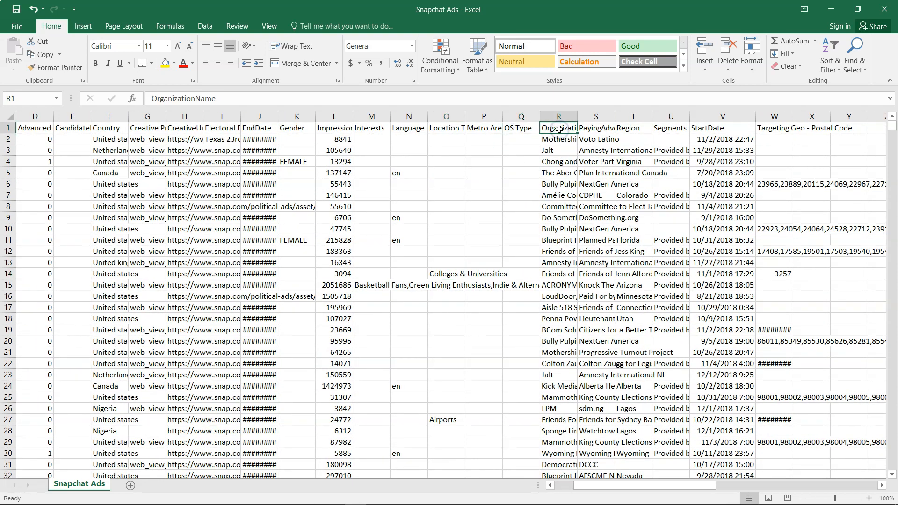
left_click(595, 130)
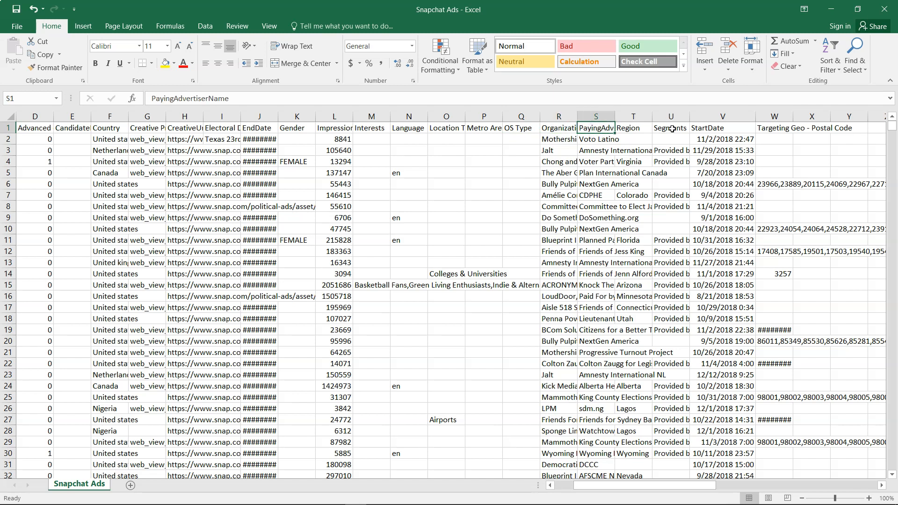
left_click(702, 131)
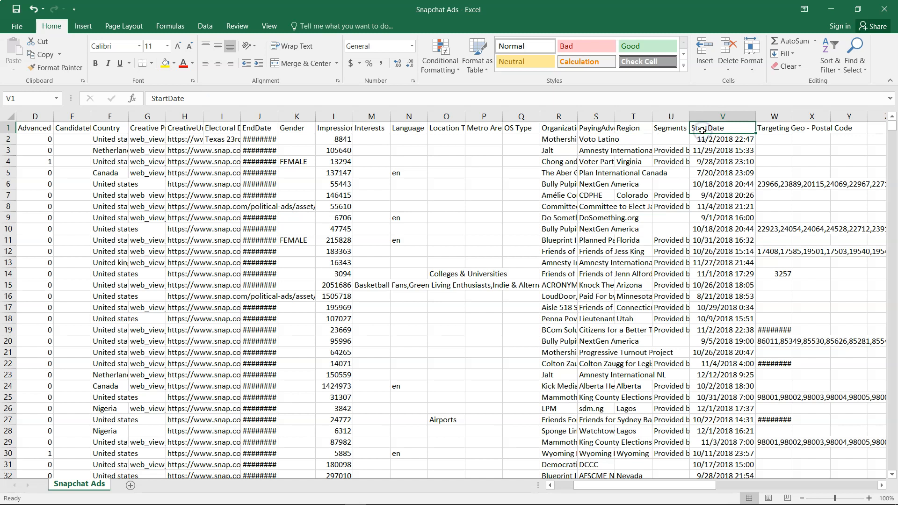
scroll(702, 130, "right", 3)
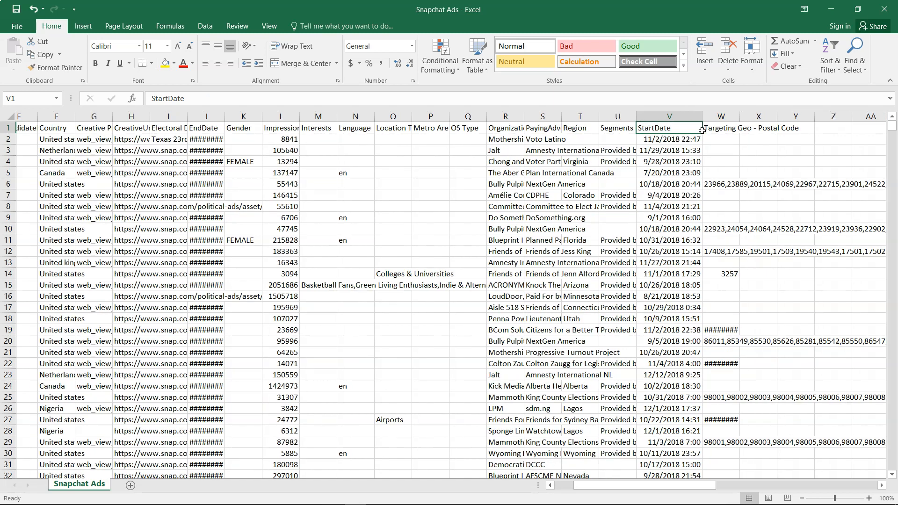
left_click(656, 132)
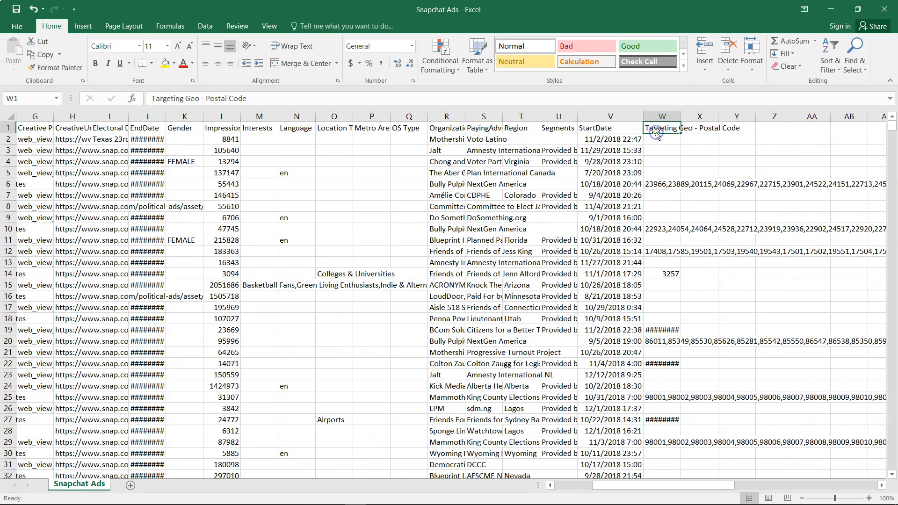
scroll(497, 224, "left", 6)
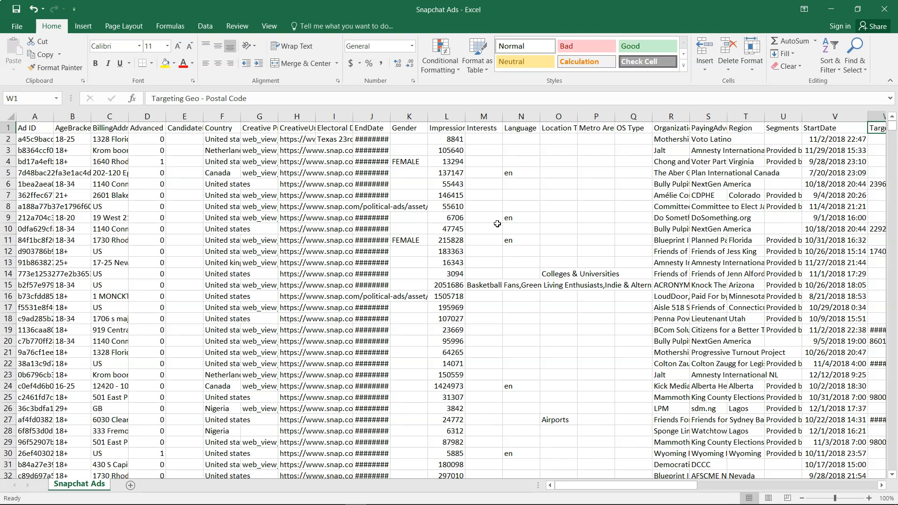
Step: Switch to the empty Tableau workbook and connect it to the Snapchat Ads Excel file in the Data folder
key("alt+Tab")
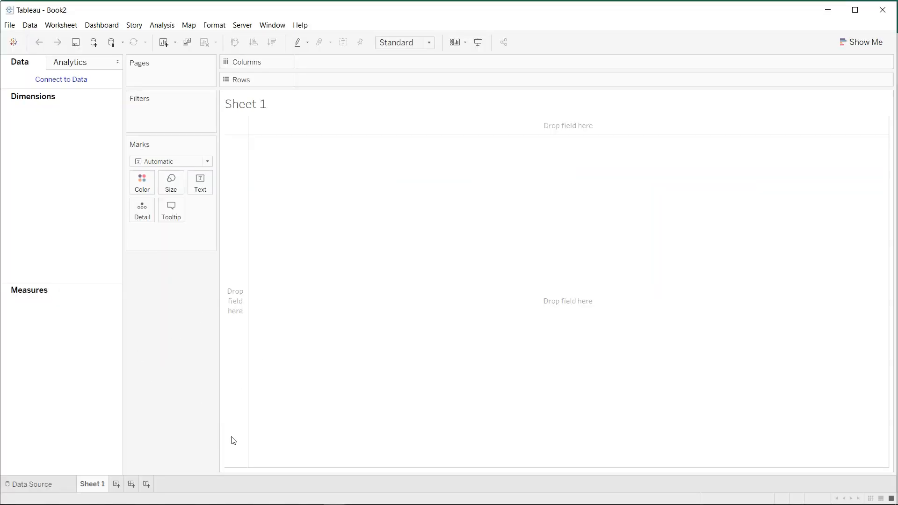
left_click(15, 42)
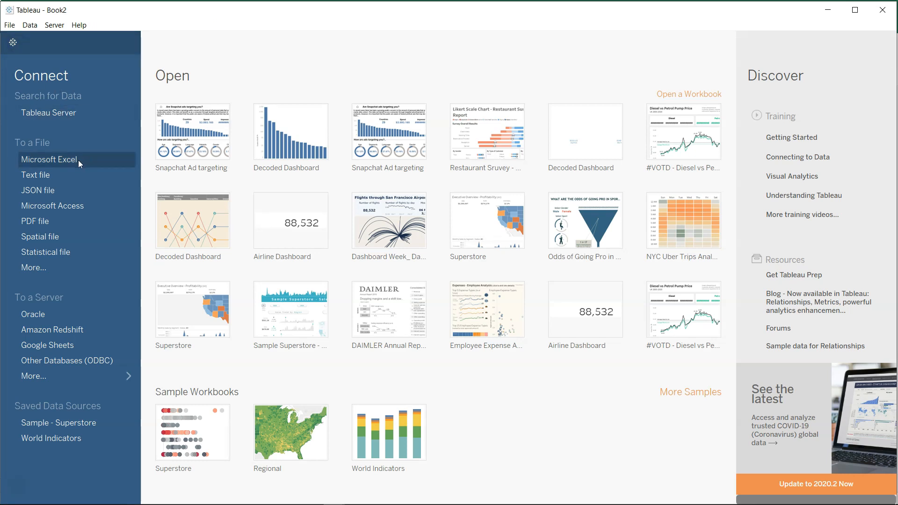
left_click(68, 165)
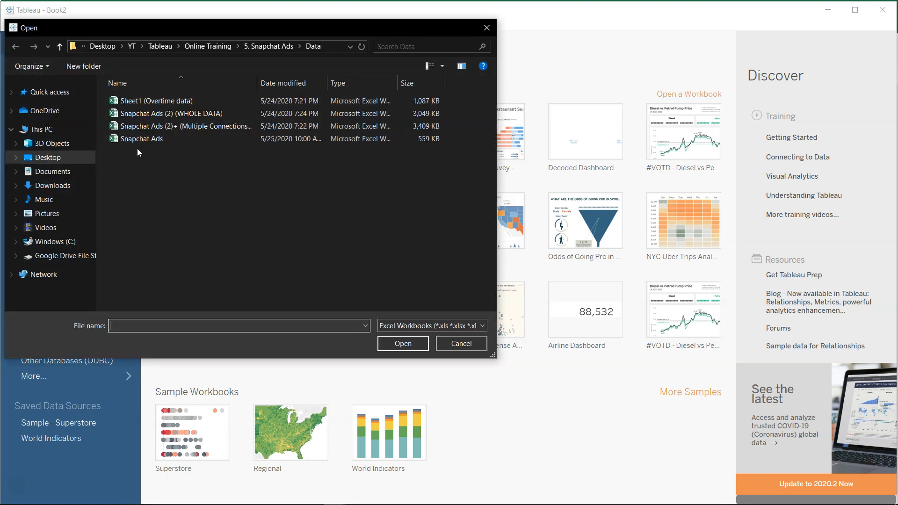
double_click(147, 140)
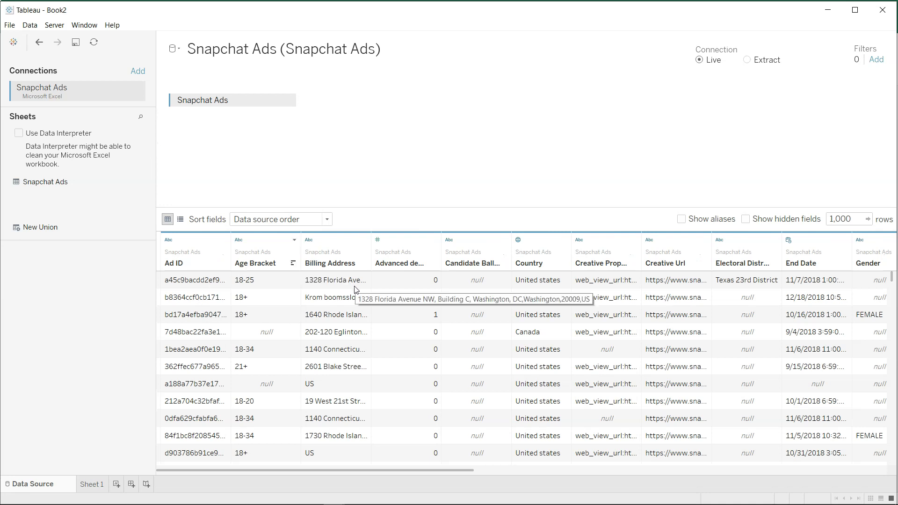
Step: Look through the imported columns in the data source preview, from Ad ID to Targeting Geo - Postal Code
scroll(355, 290, "right", 1)
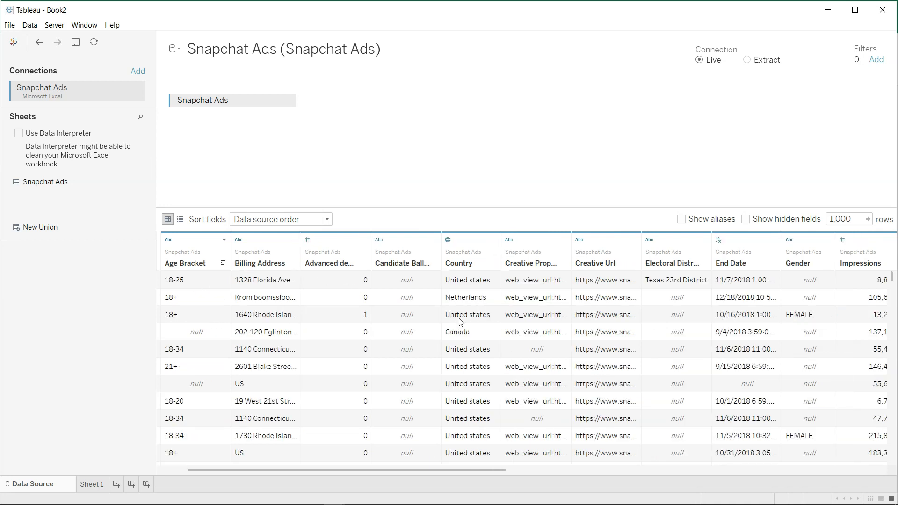
scroll(461, 322, "right", 4)
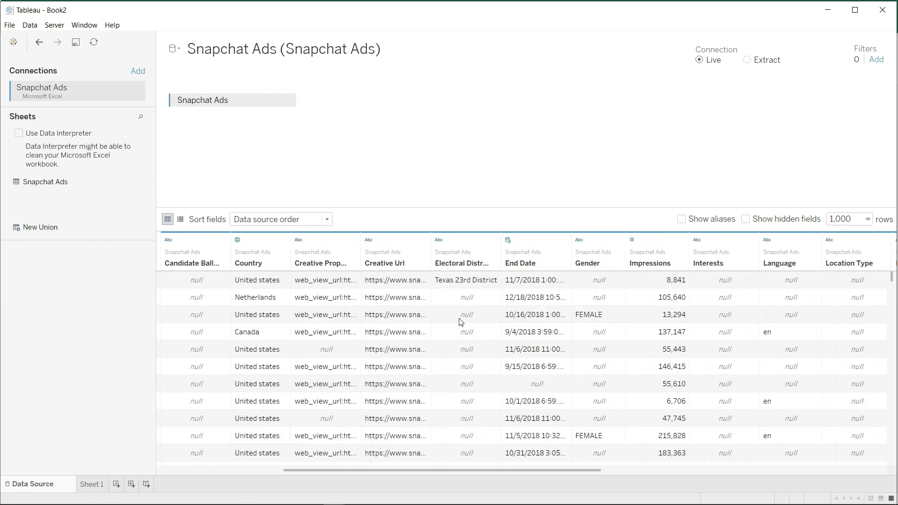
scroll(460, 322, "right", 5)
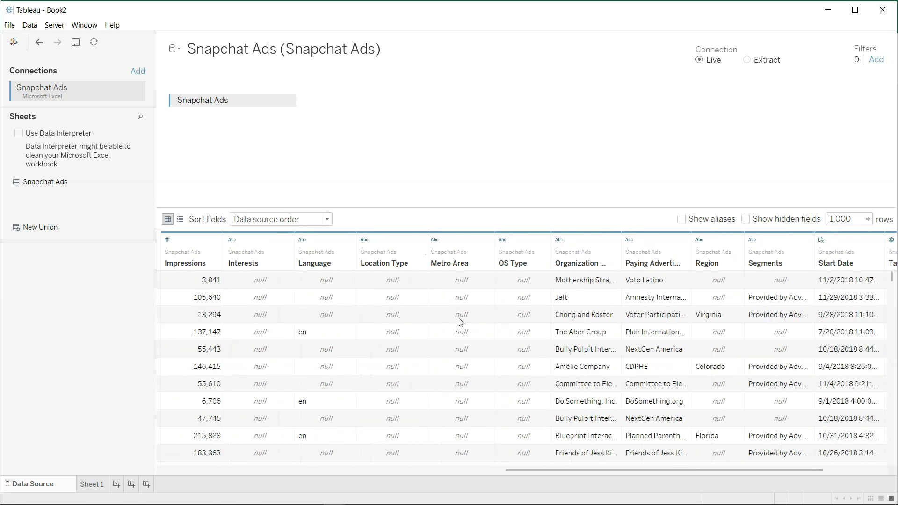
scroll(461, 322, "right", 1)
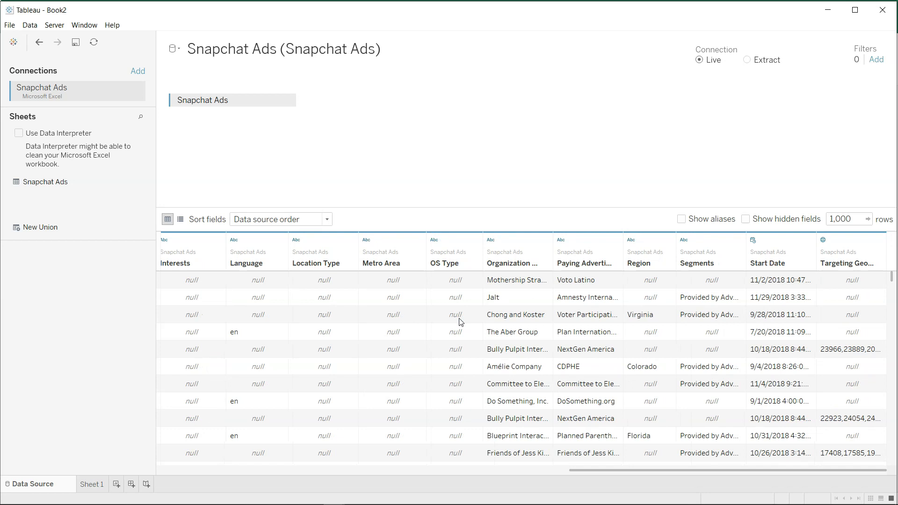
scroll(461, 322, "left", 2)
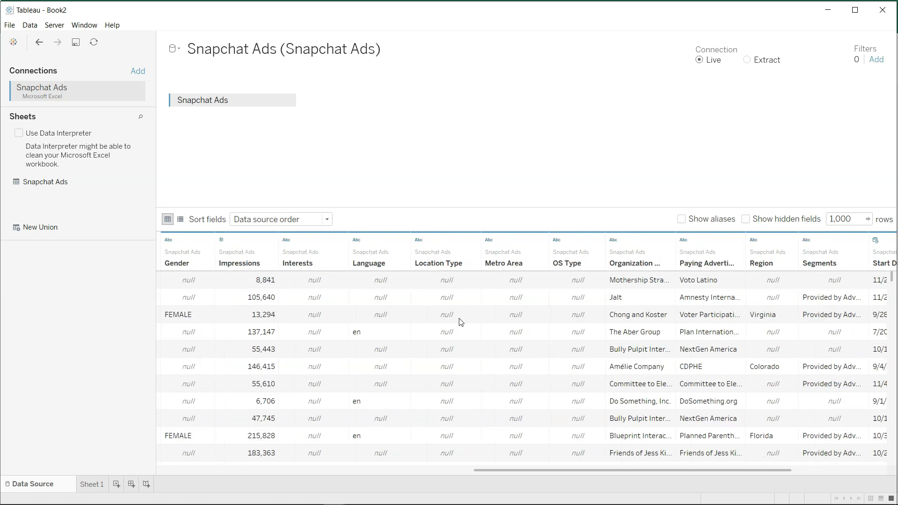
scroll(461, 321, "left", 10)
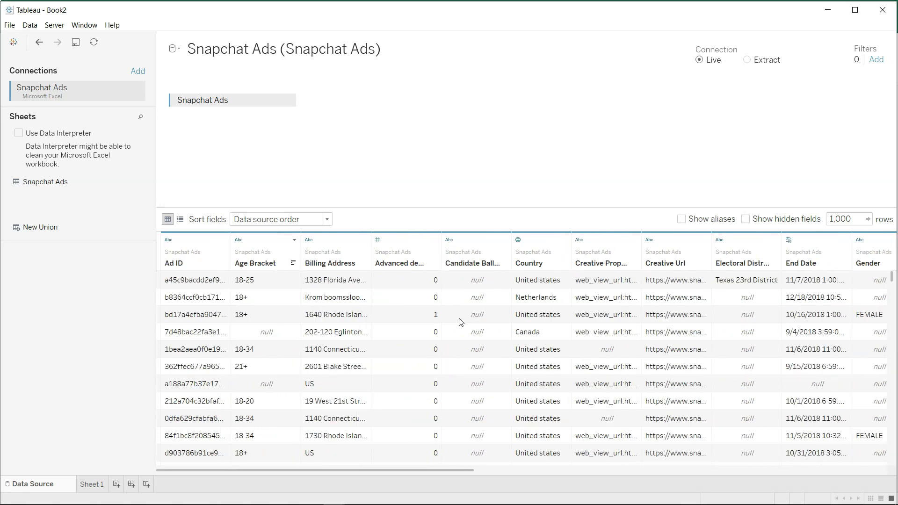
Step: Open Sheet 1, enlarge the Measures area and place the Country dimension on Columns
left_click(92, 485)
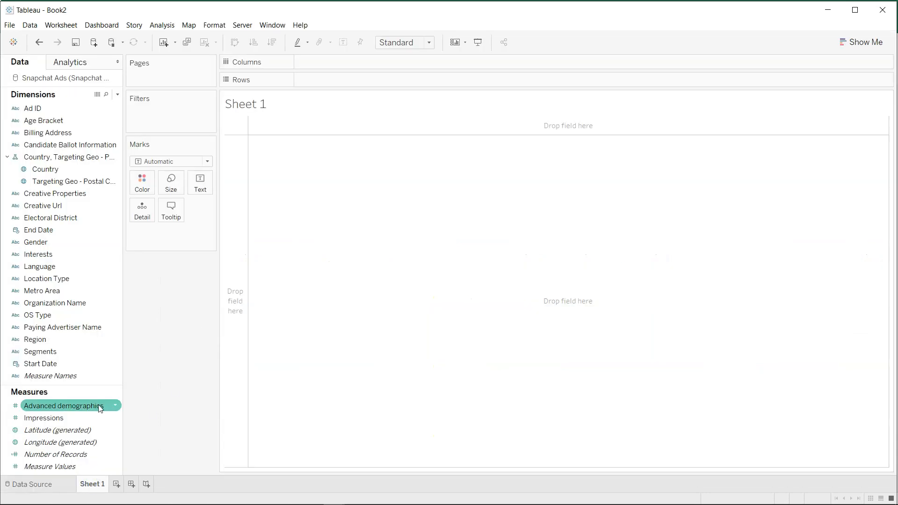
left_click_drag(105, 387, 119, 260)
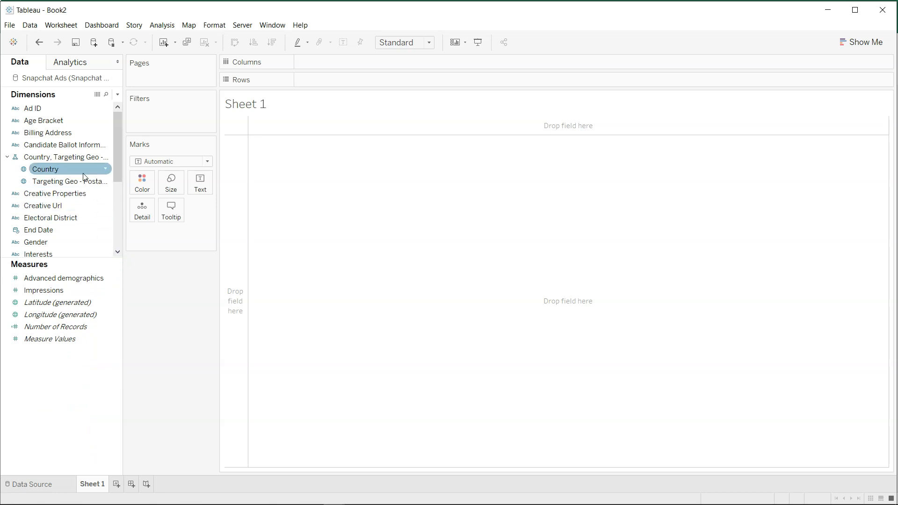
left_click_drag(62, 169, 343, 66)
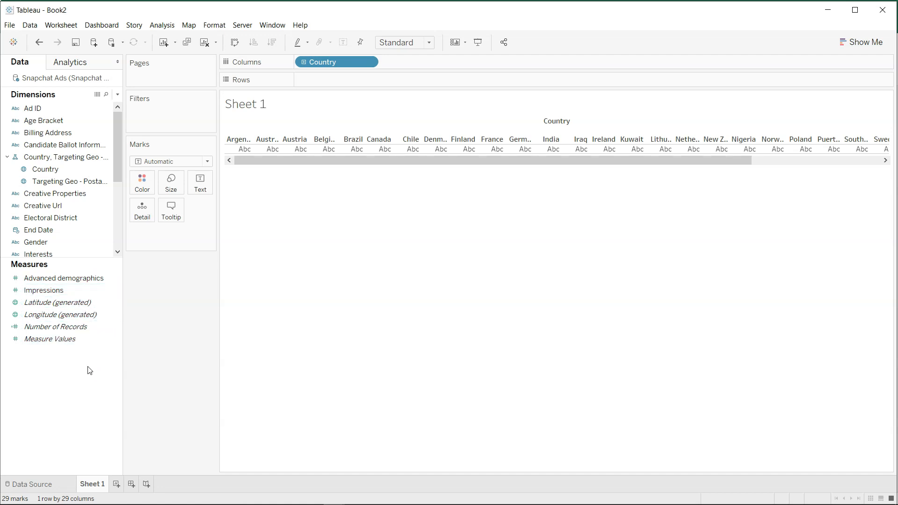
Step: Create a calculated field named Number Of Ads with the formula COUNT([Ad ID])
left_click(67, 111)
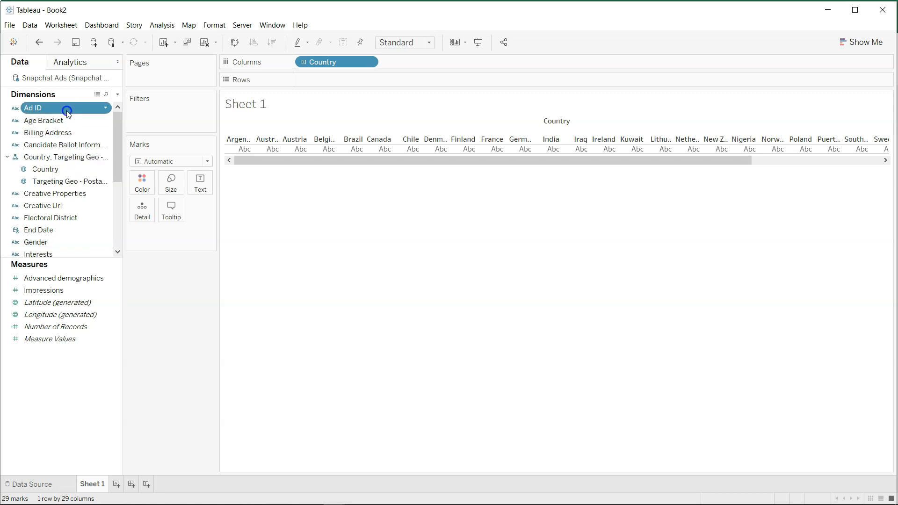
left_click(116, 96)
left_click(106, 103)
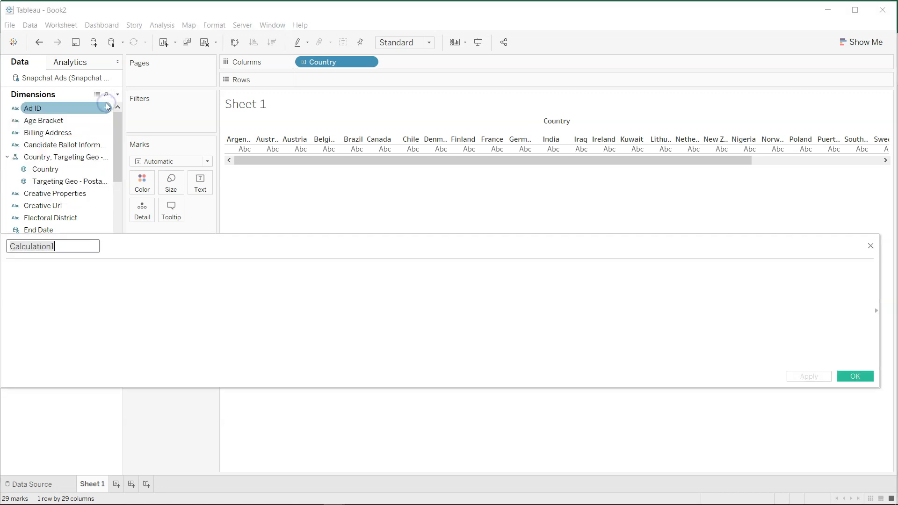
type("Number ")
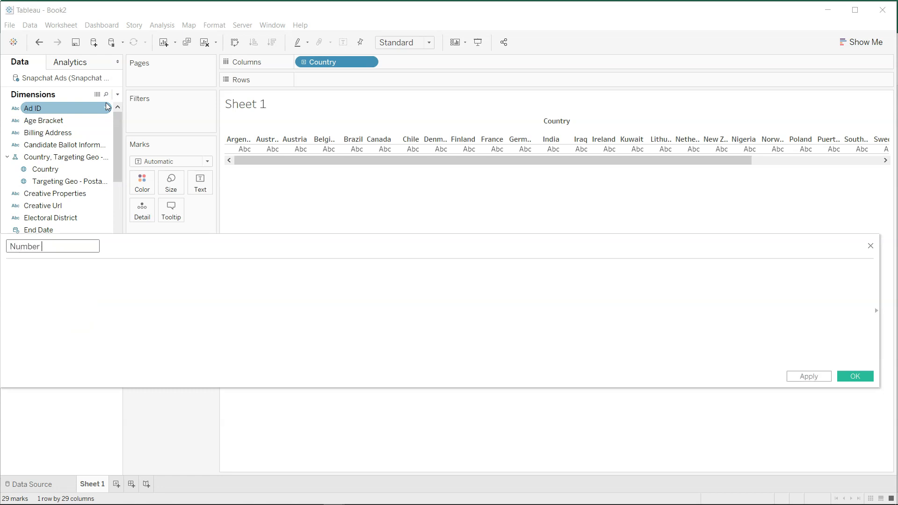
type("Of Ads")
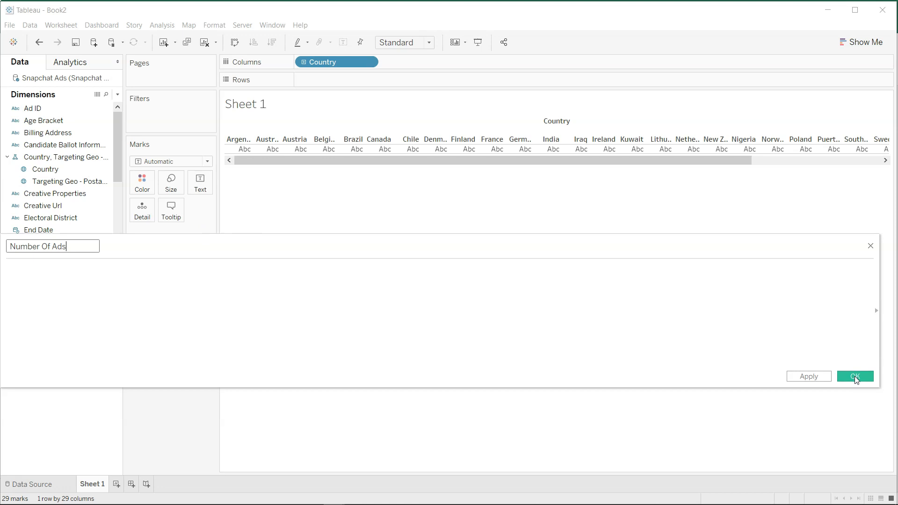
left_click(626, 362)
type("Coun")
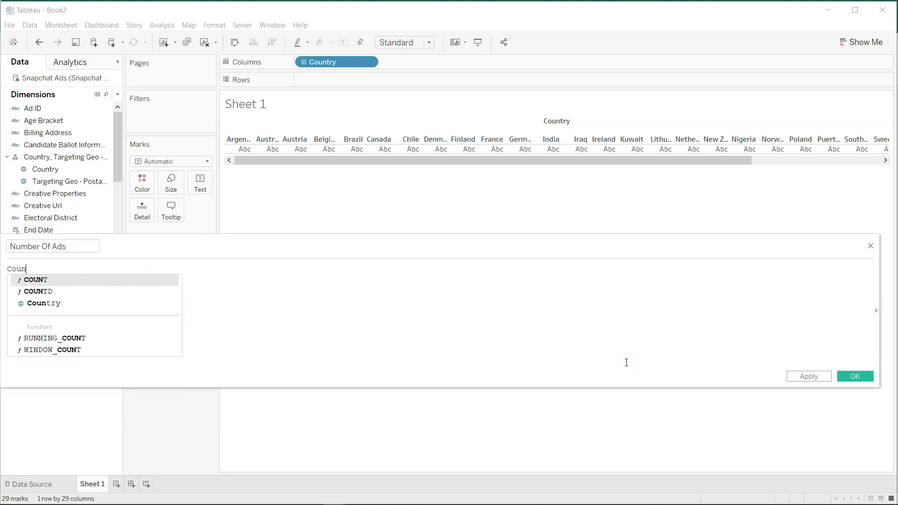
key("Return")
type("Ad")
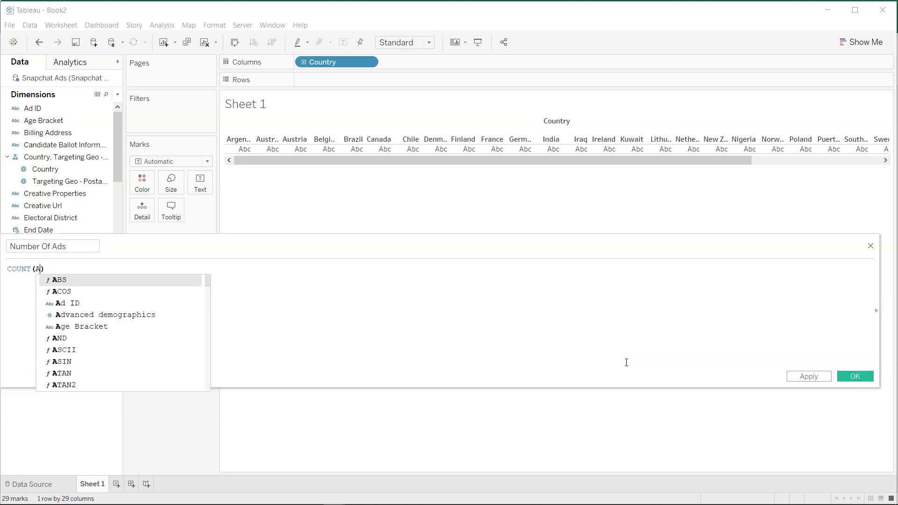
key("Return")
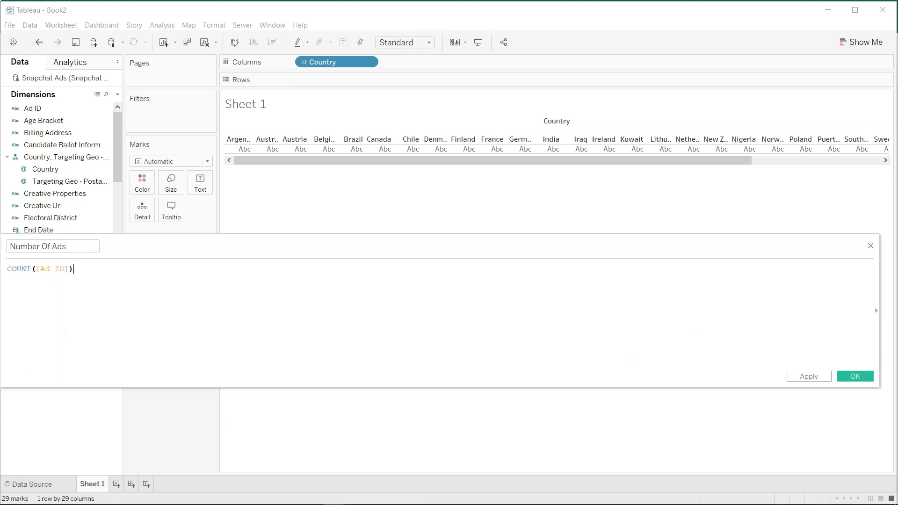
left_click(849, 378)
Step: Place Number Of Ads on Rows and sort the country bars in descending order
left_click_drag(109, 300, 376, 86)
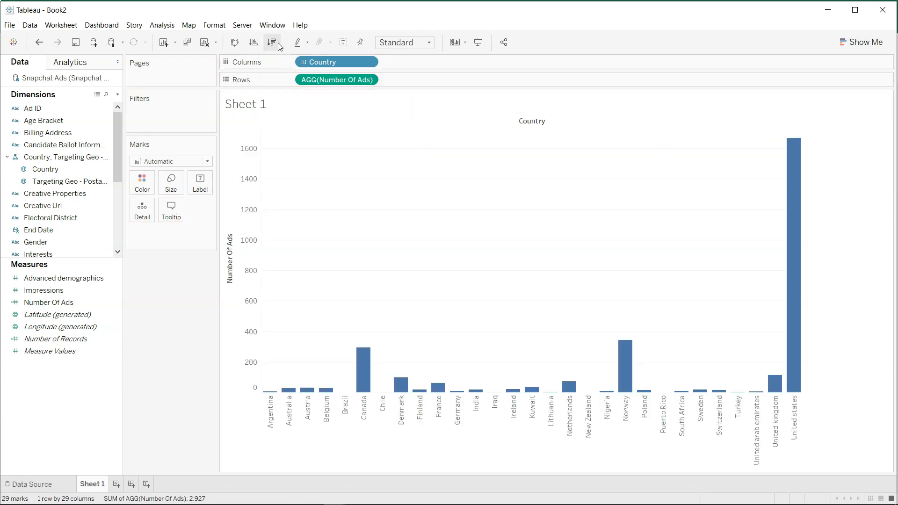
mouse_move(270, 140)
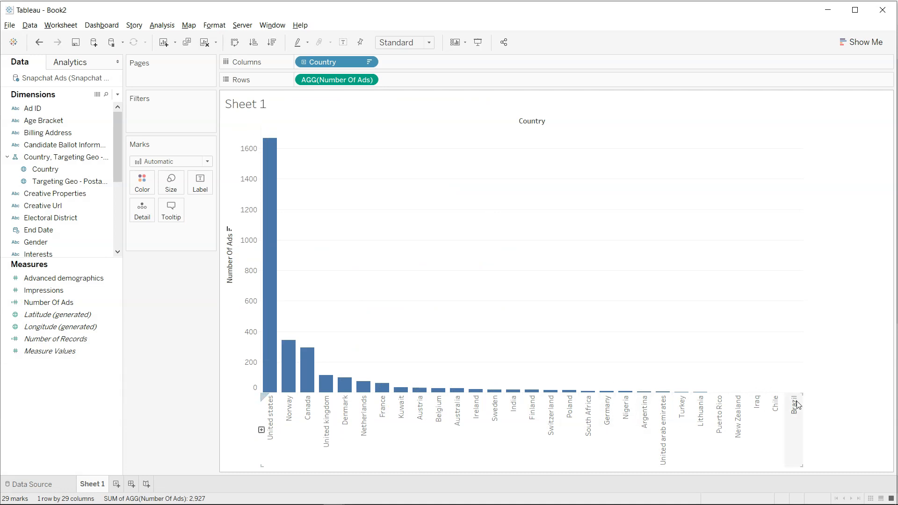
Step: Set the Number Of Ads axis to a symmetric logarithmic scale
right_click(257, 311)
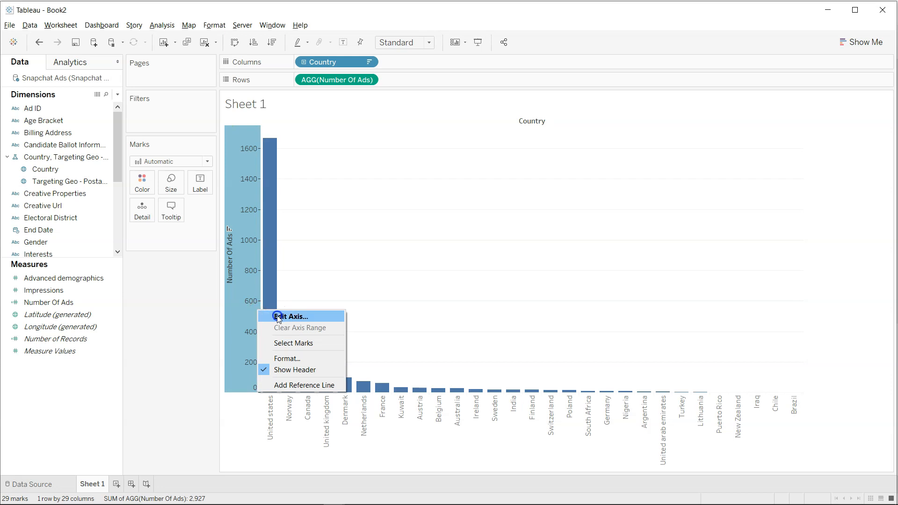
left_click(278, 317)
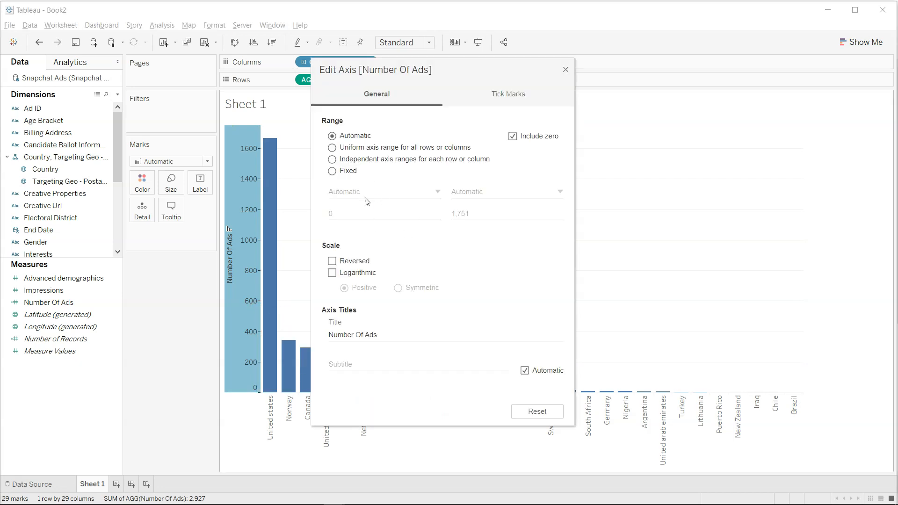
left_click(361, 274)
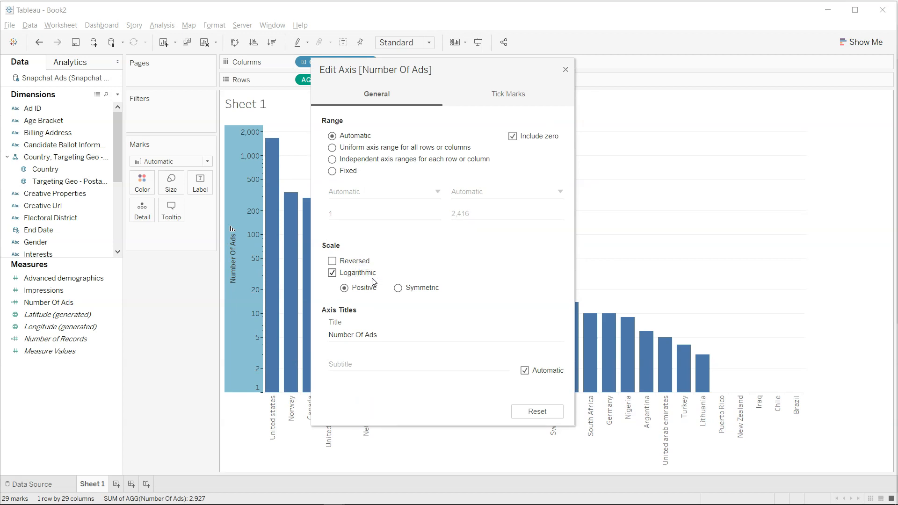
left_click(407, 289)
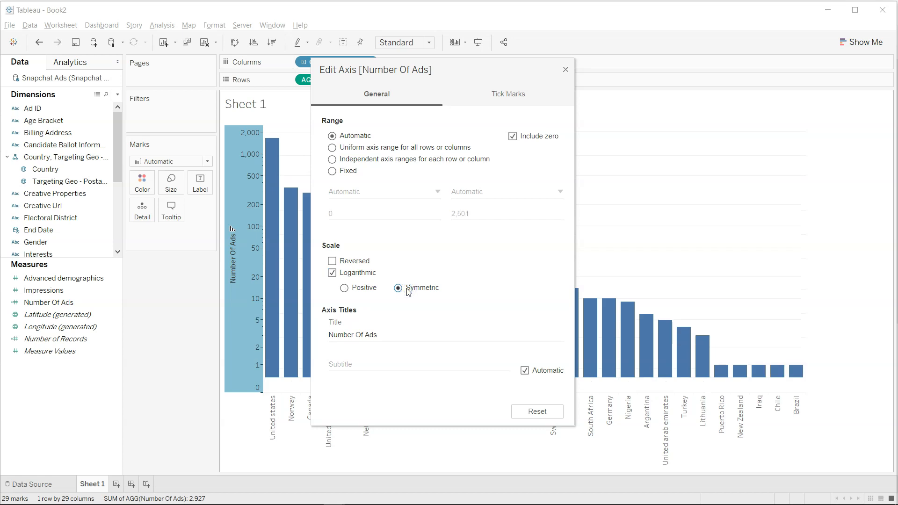
left_click(565, 70)
mouse_move(421, 291)
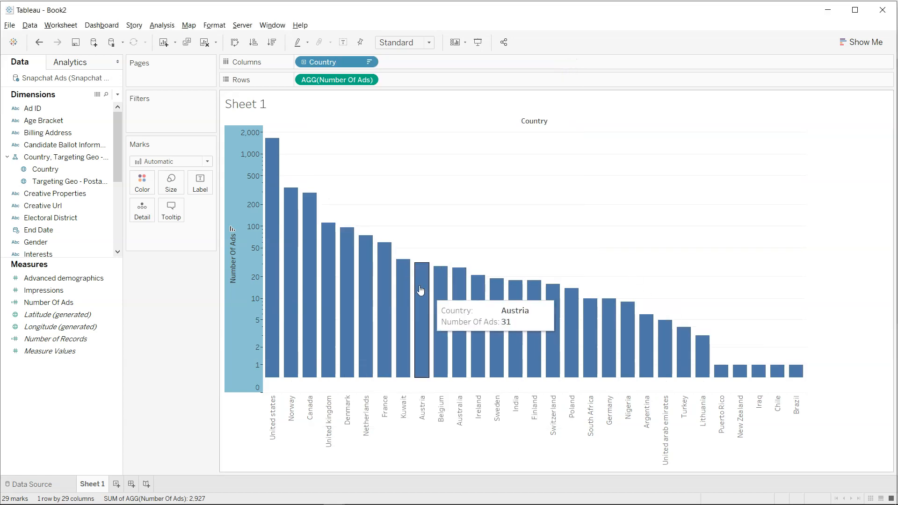
Step: Hide the Country header so the country names below the bars are not displayed
mouse_move(691, 355)
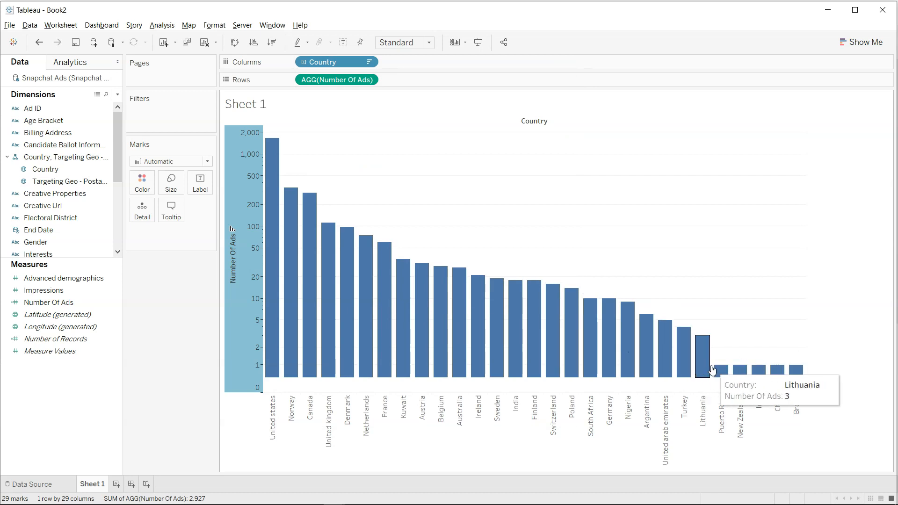
mouse_move(678, 382)
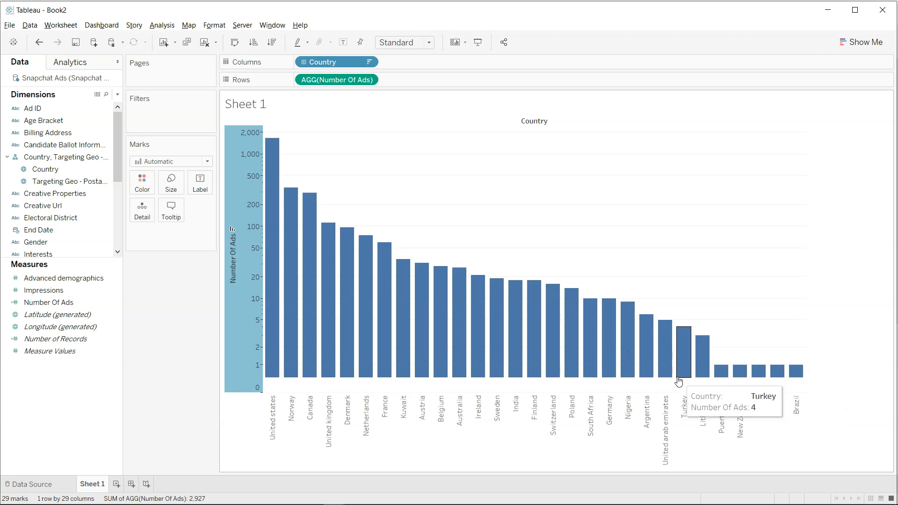
mouse_move(629, 330)
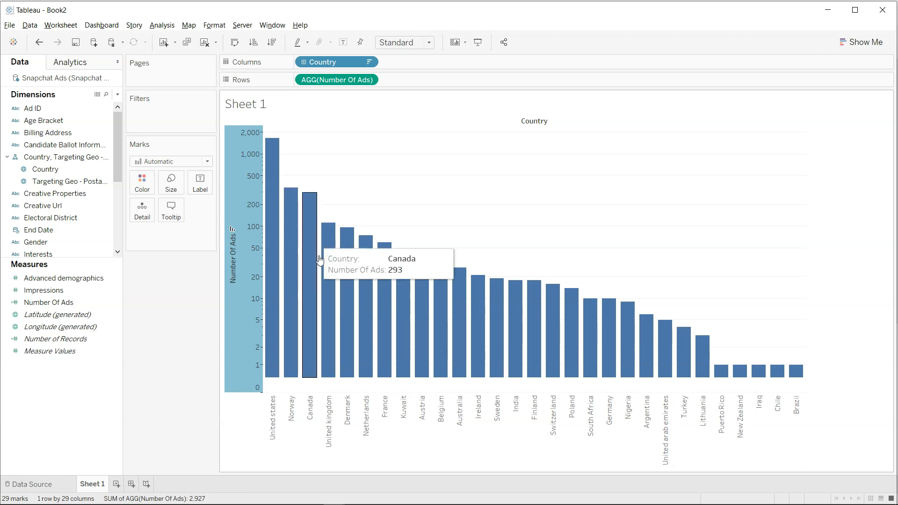
mouse_move(248, 269)
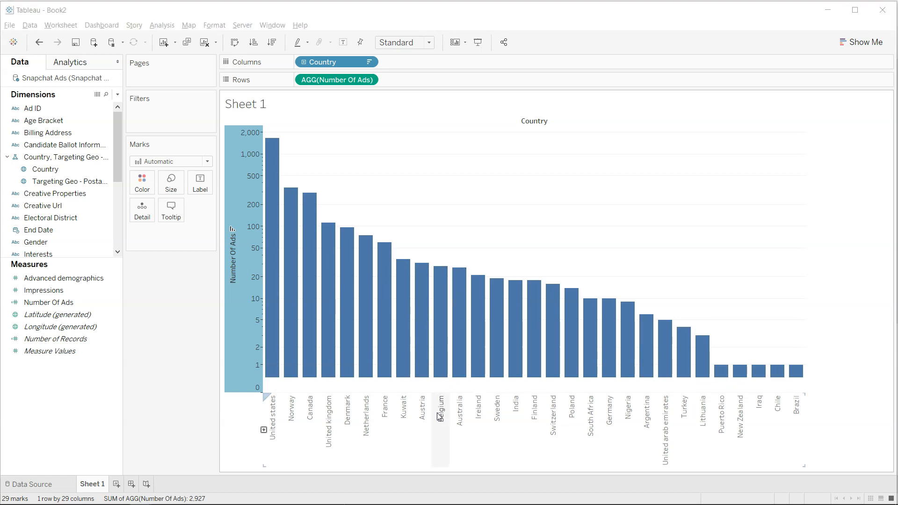
left_click(369, 62)
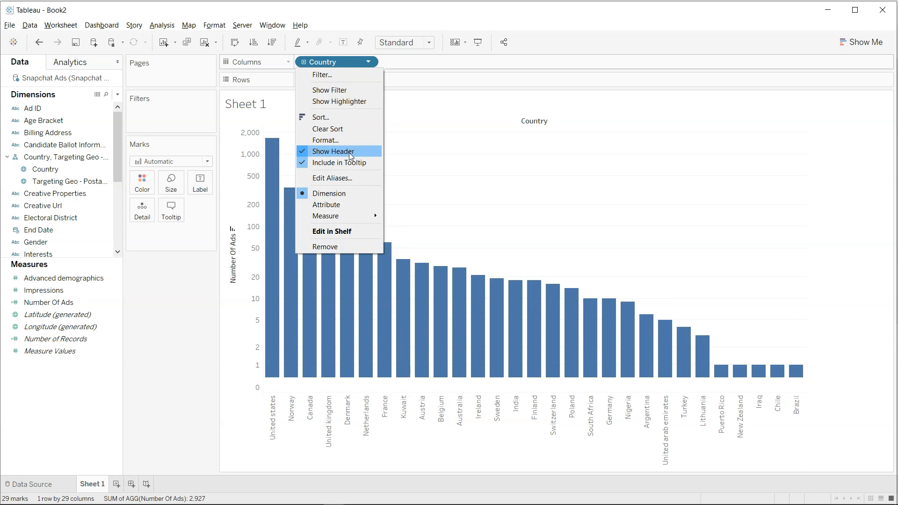
left_click(336, 152)
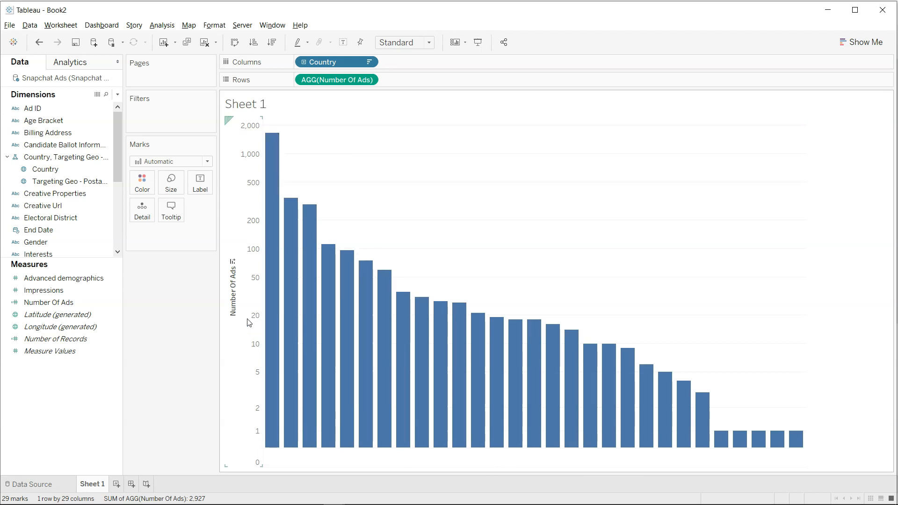
Step: Clear the title of the Number Of Ads axis
right_click(236, 307)
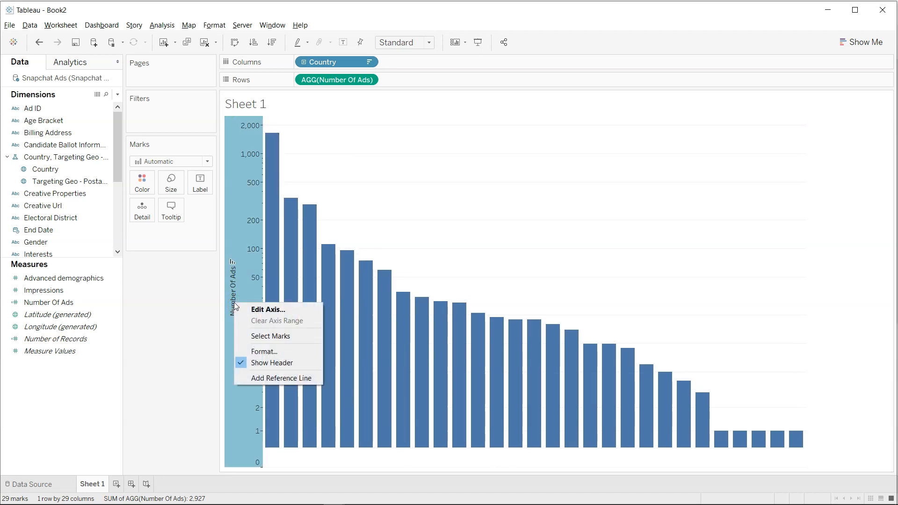
left_click(255, 310)
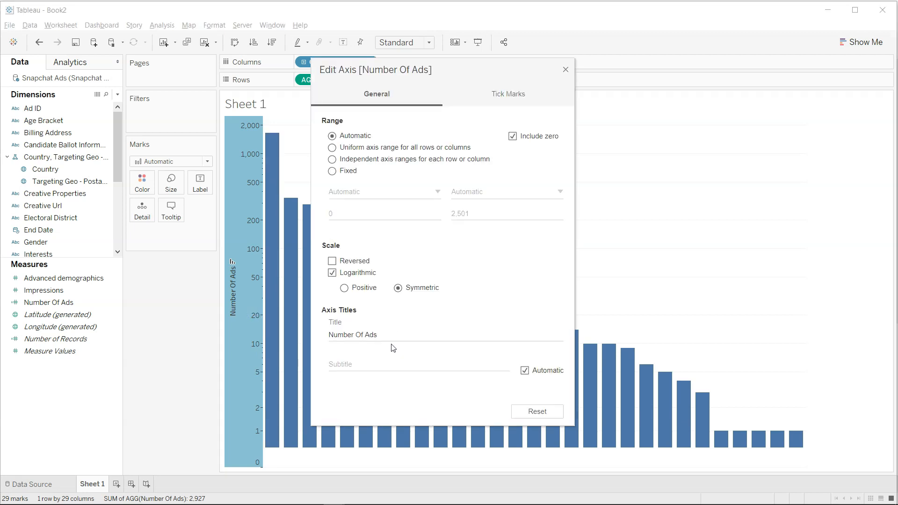
left_click_drag(391, 335, 269, 333)
key("BackSpace")
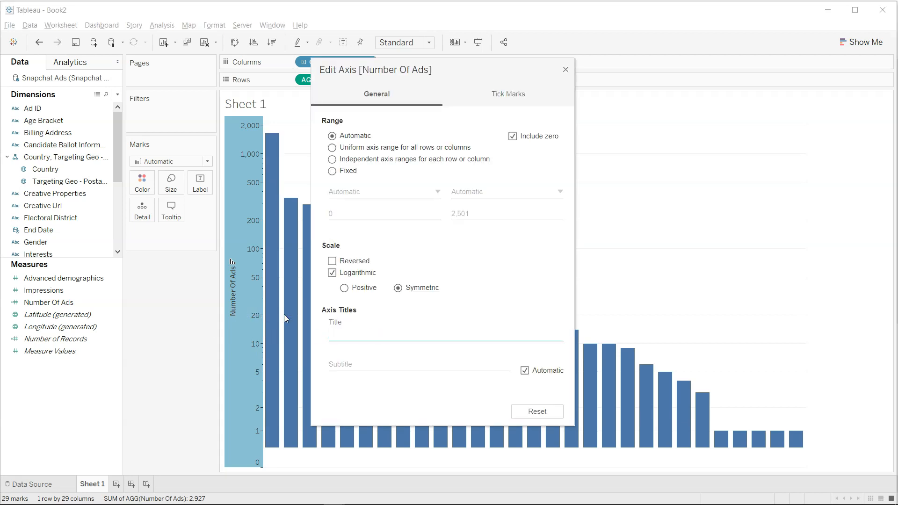
left_click(567, 71)
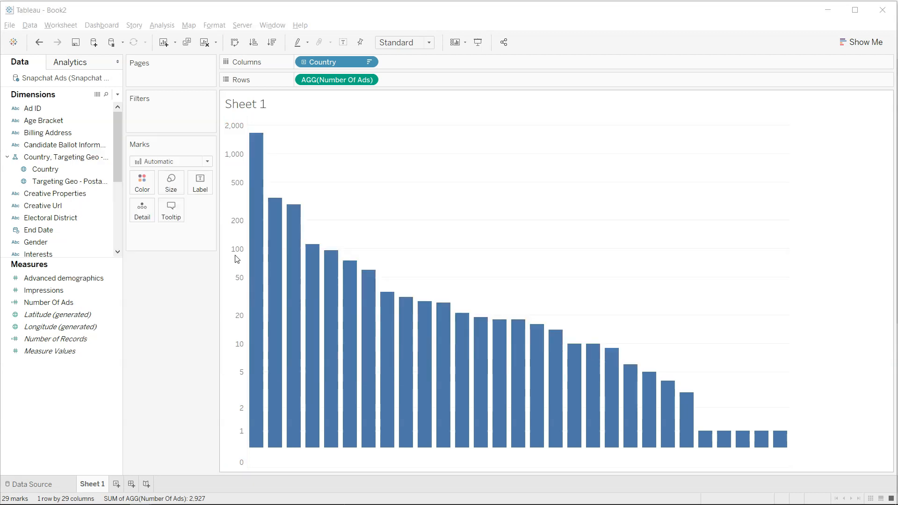
Step: Check the bar chart in the finished Snapchat Ad targeting workbook, and hide the Number Of Ads axis header in Book2
key("alt+Tab")
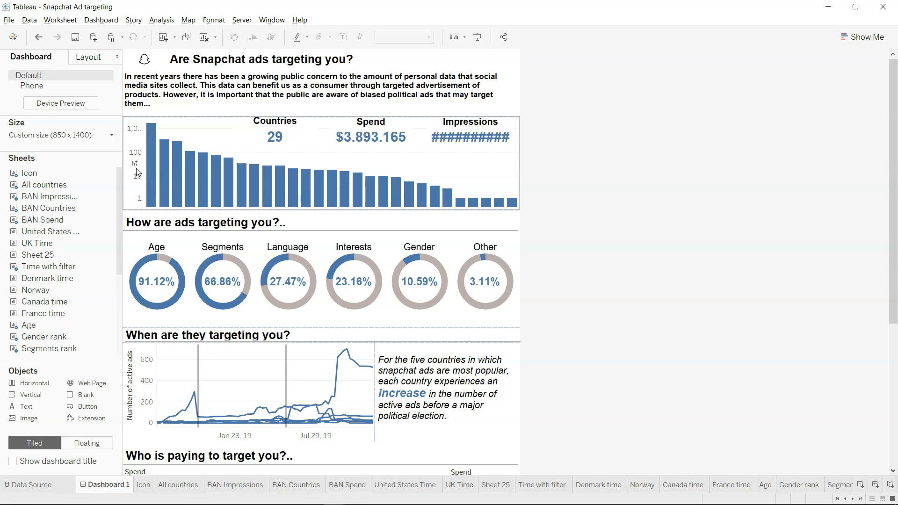
key("alt+Tab")
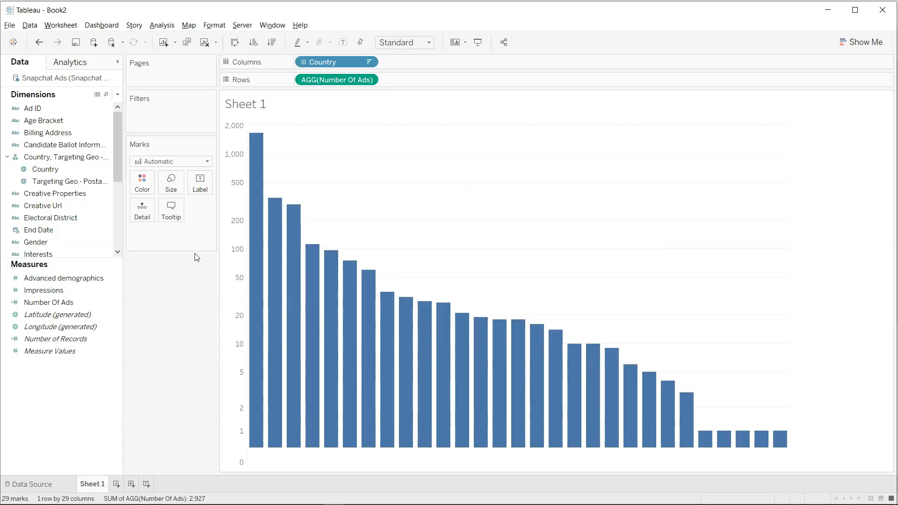
right_click(238, 330)
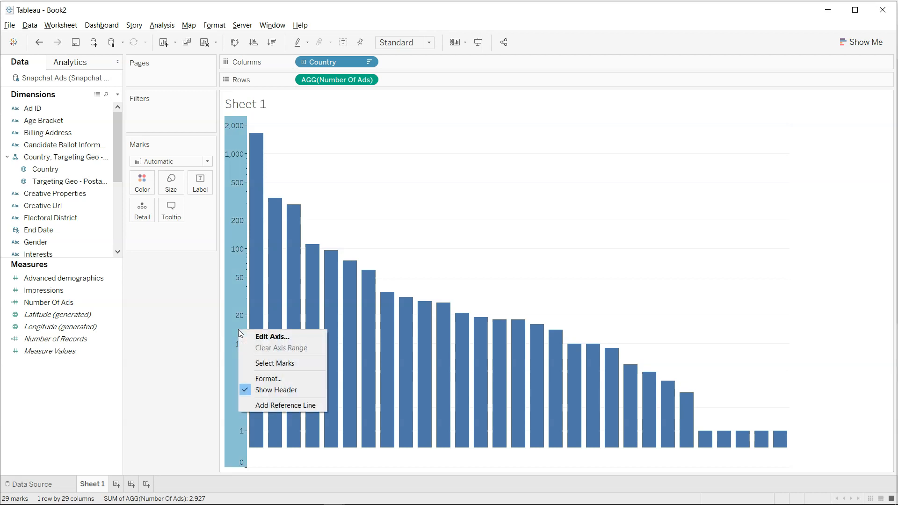
left_click(296, 391)
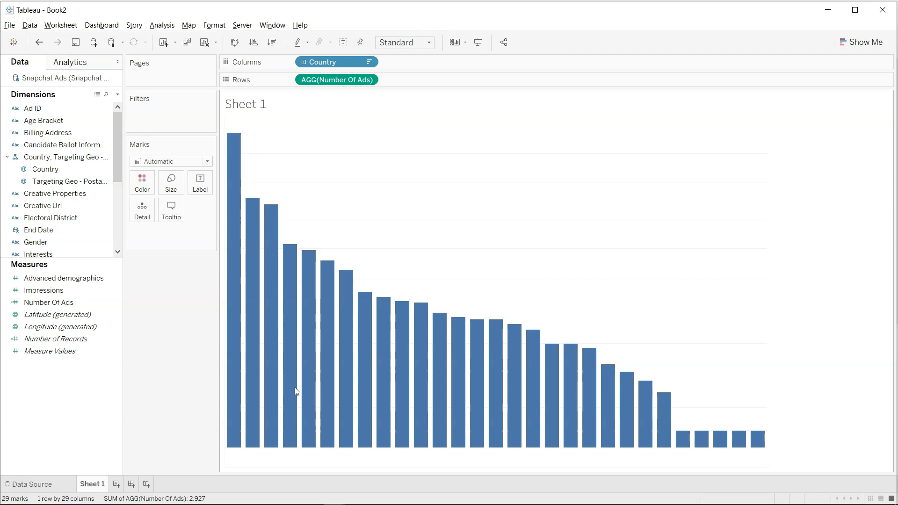
Step: Turn on mark labels for all the country bars
left_click(201, 183)
left_click(222, 207)
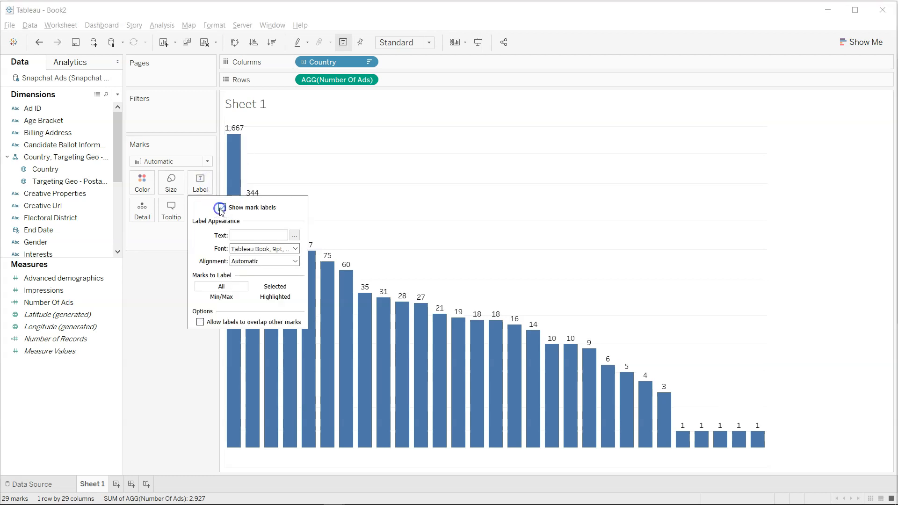
left_click(406, 247)
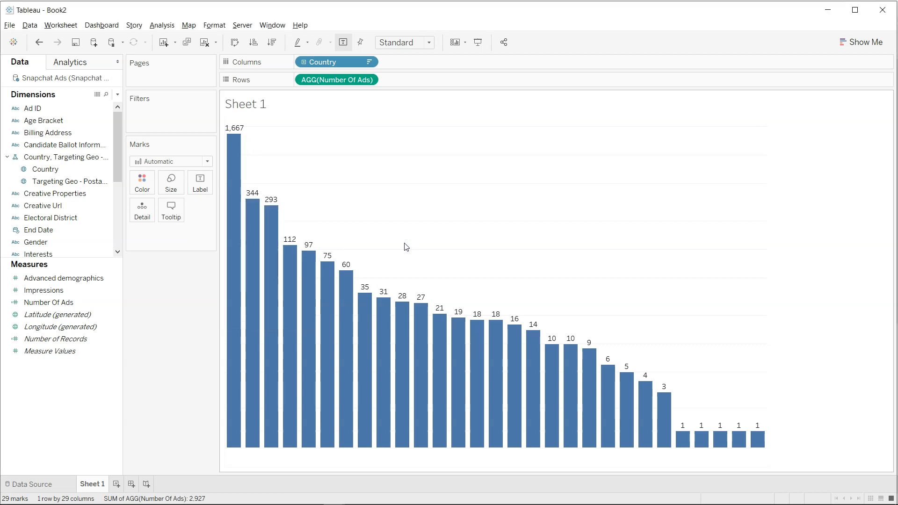
Step: Add the tooltip sentence "<AGG(Number of Ads)> of the snapchat ads in the dataset are from <Country>." above the default tooltip lines
mouse_move(241, 191)
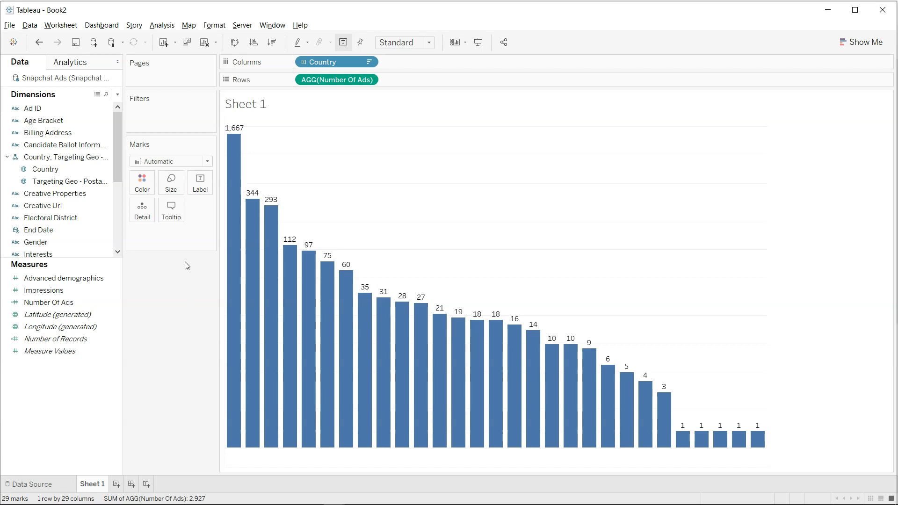
mouse_move(231, 231)
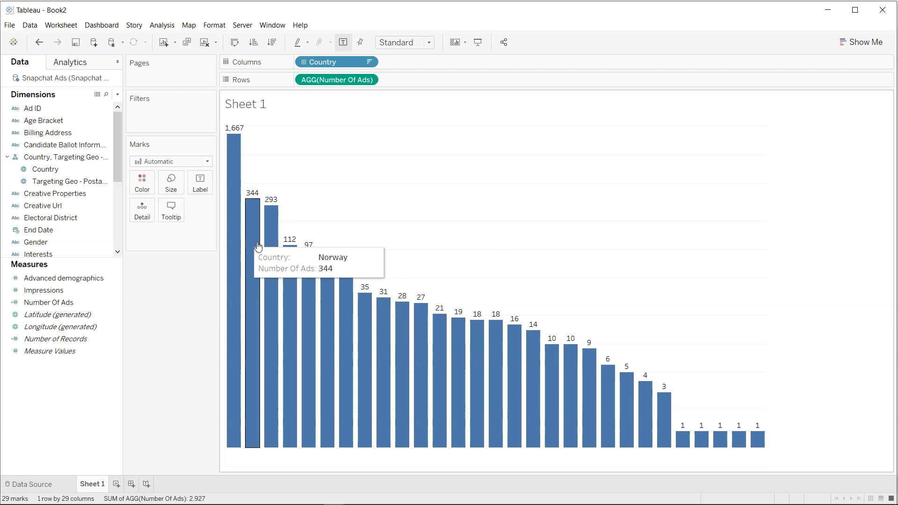
left_click(171, 211)
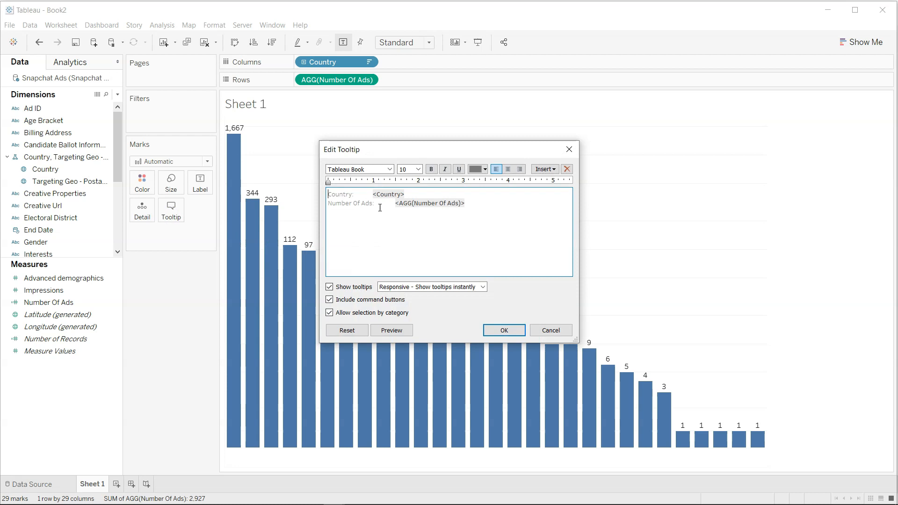
left_click_drag(414, 195, 373, 194)
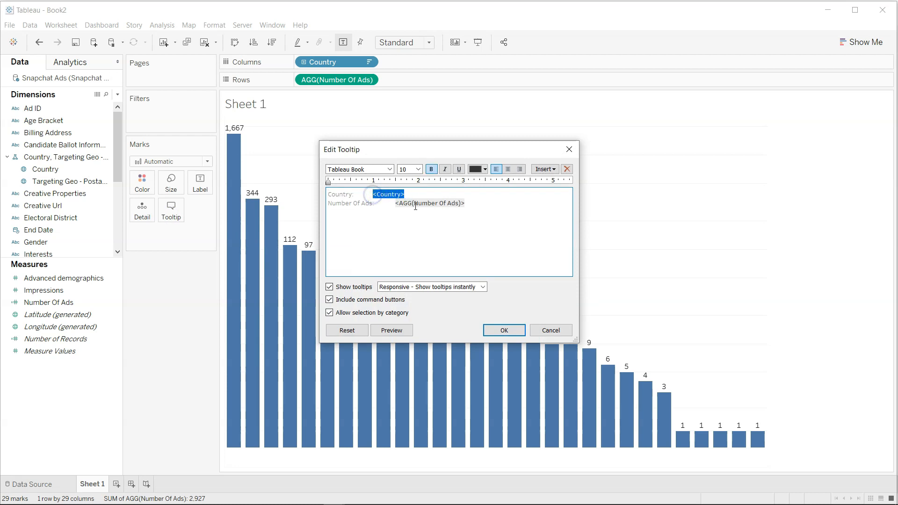
left_click(430, 193)
key("ctrl+Home")
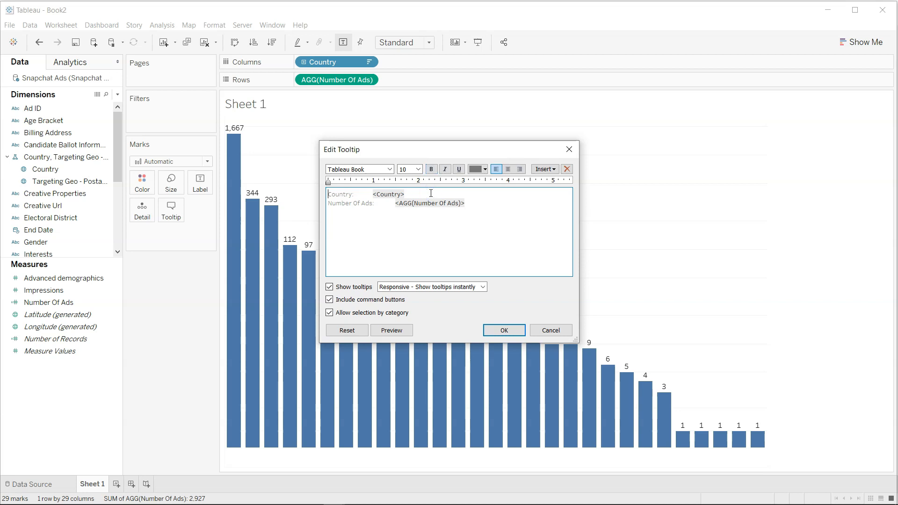
key("Return")
key("Return")
key("Up")
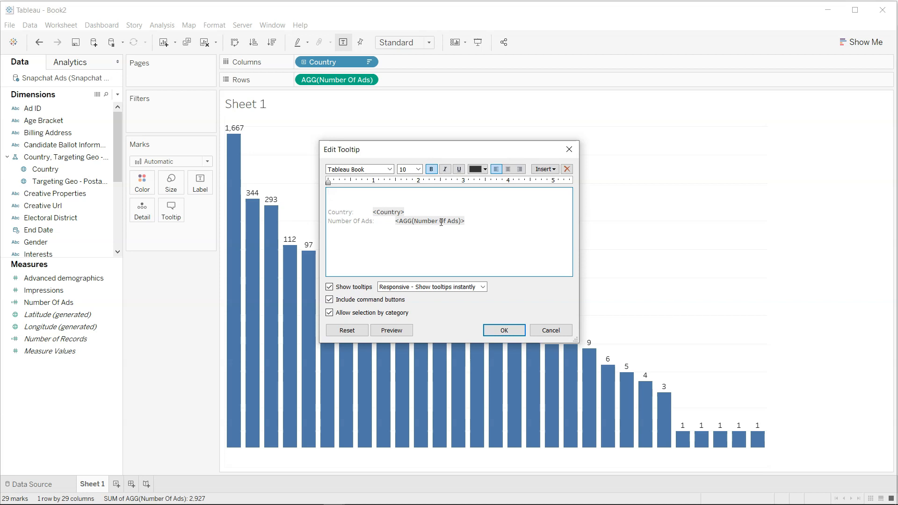
type("<AGG(Number of Ads)> of the snapchat ads in the dataset are from <Country>.")
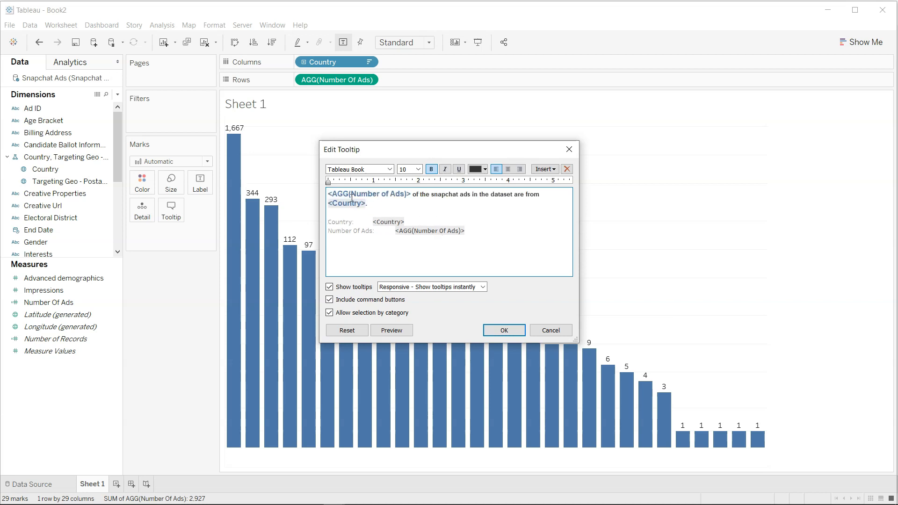
Step: Delete the default Country and Number Of Ads lines from the tooltip and apply the edit
left_click_drag(329, 193, 537, 203)
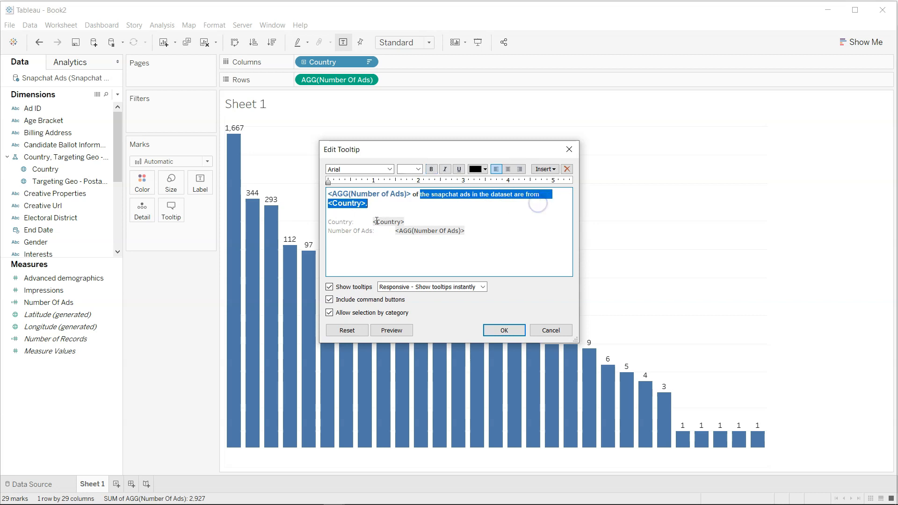
left_click_drag(332, 214, 477, 233)
key("BackSpace")
key("BackSpace")
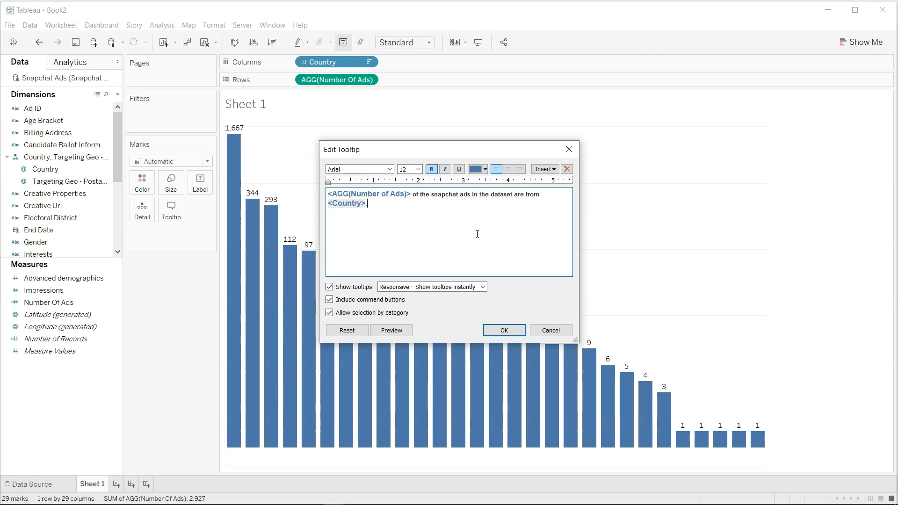
left_click(510, 330)
Step: Replace the mistyped <AGG(Number of Ads)> reference in the tooltip sentence with the inserted AGG(Number Of Ads) field and apply it
mouse_move(355, 400)
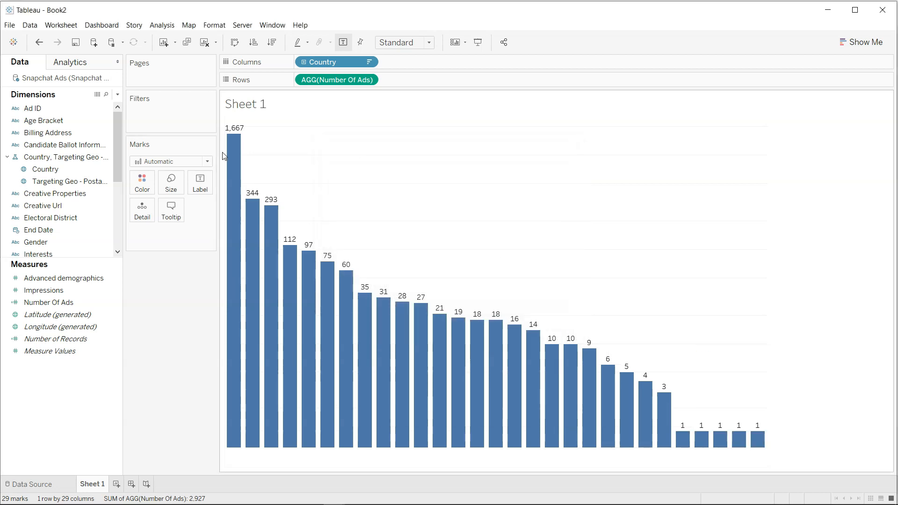
mouse_move(235, 164)
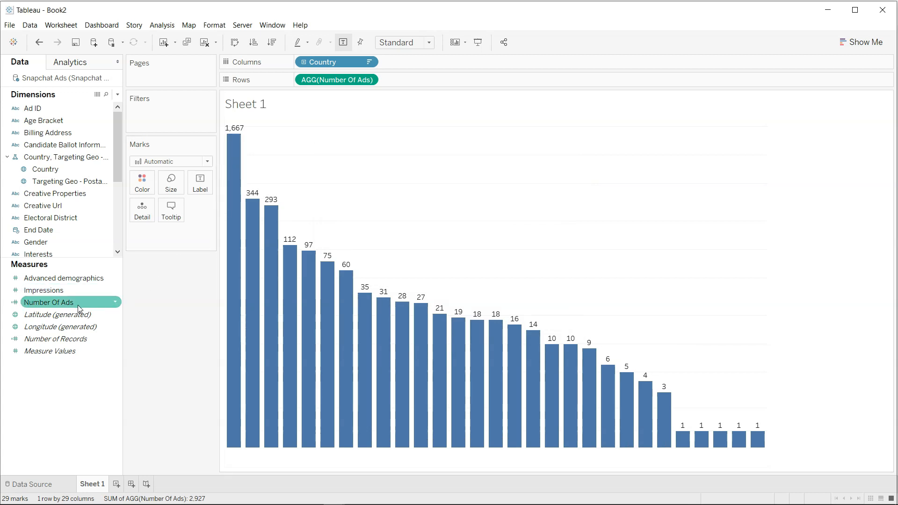
left_click(202, 187)
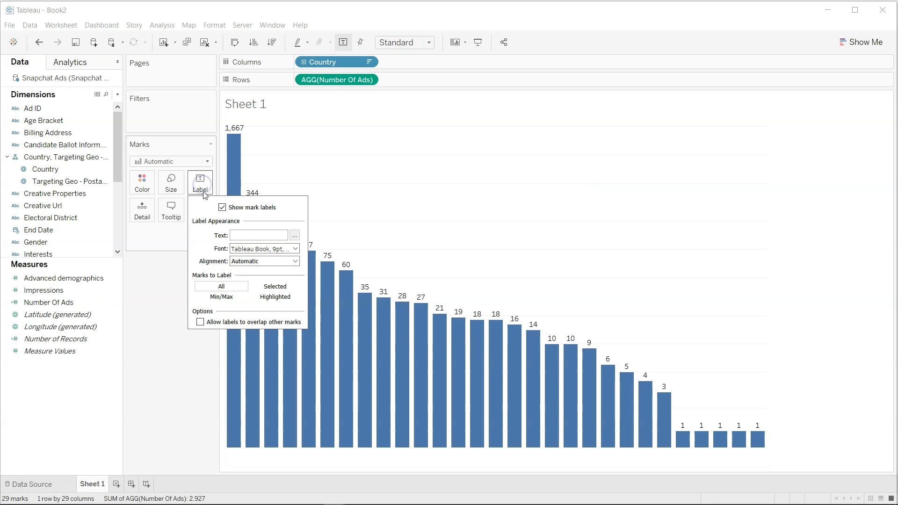
left_click(172, 217)
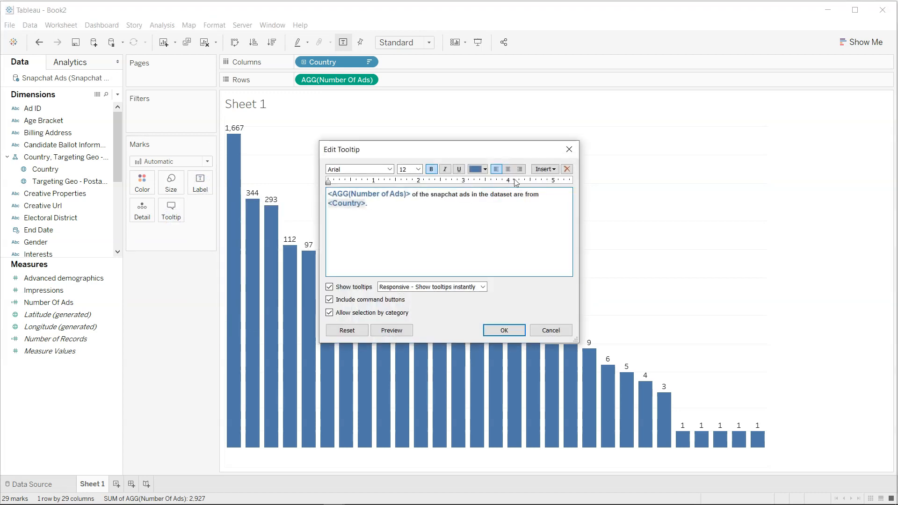
left_click(544, 169)
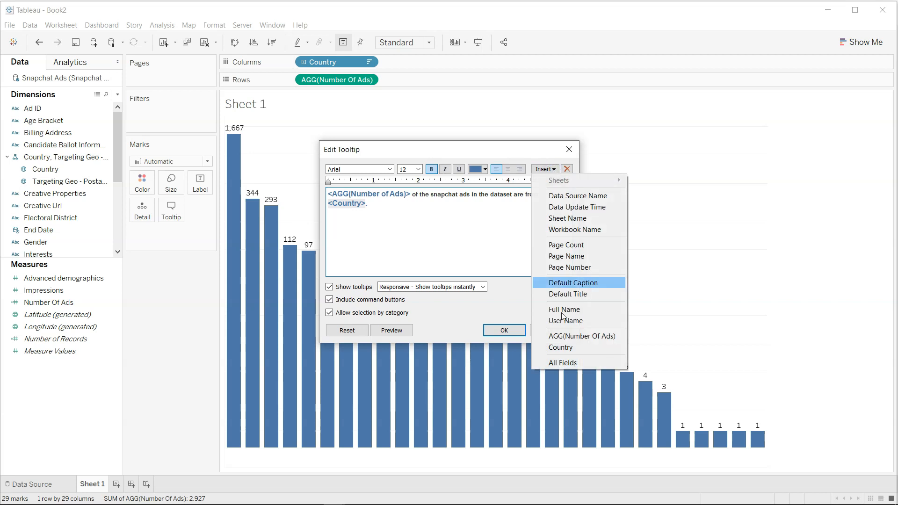
left_click(567, 336)
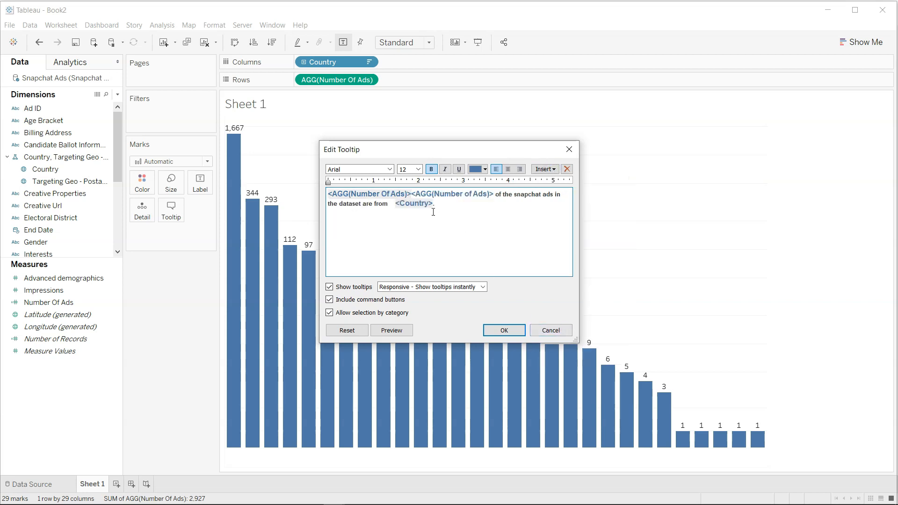
left_click_drag(412, 196, 492, 193)
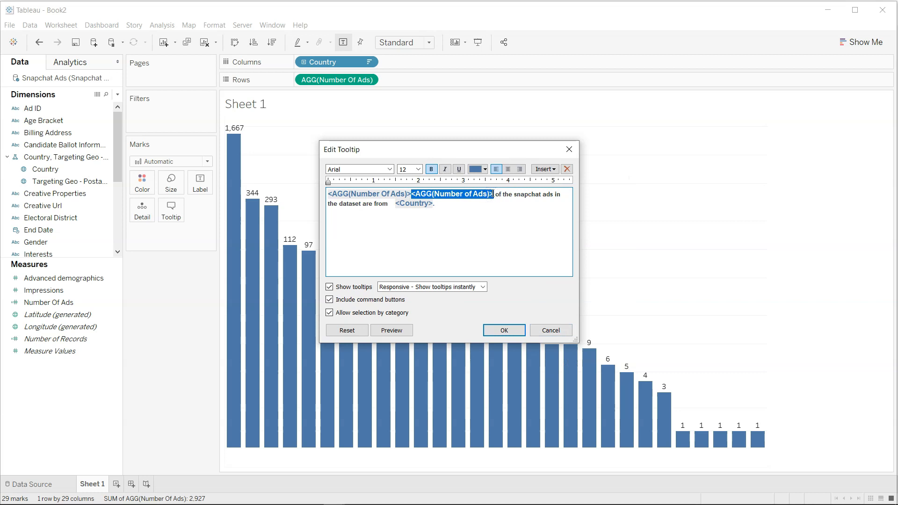
key("BackSpace")
double_click(385, 193)
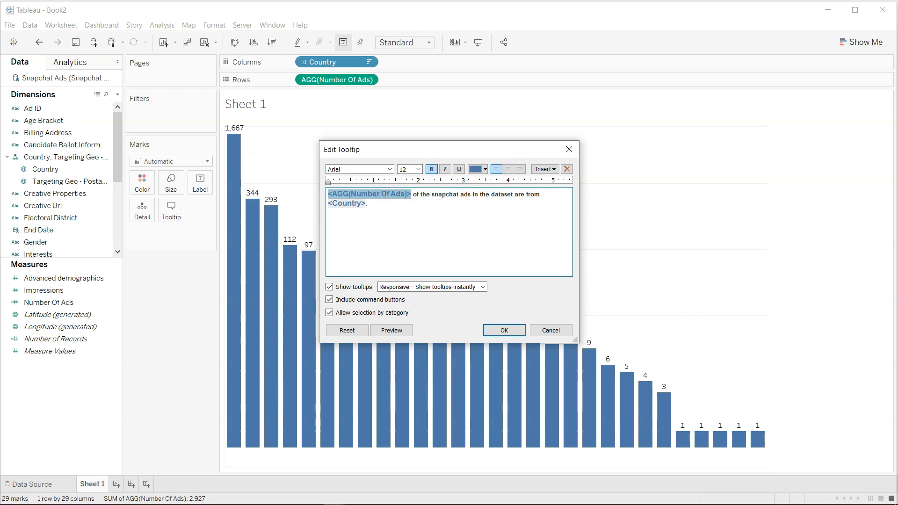
left_click(370, 204)
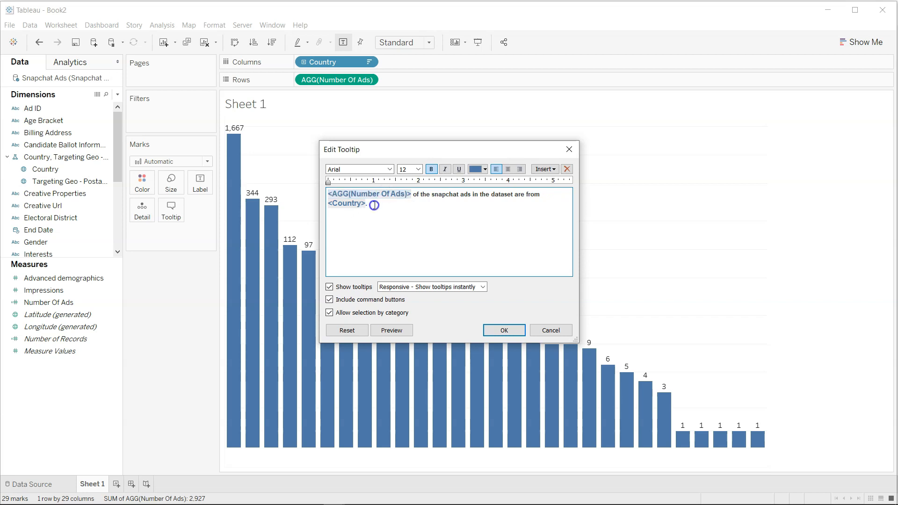
left_click(505, 330)
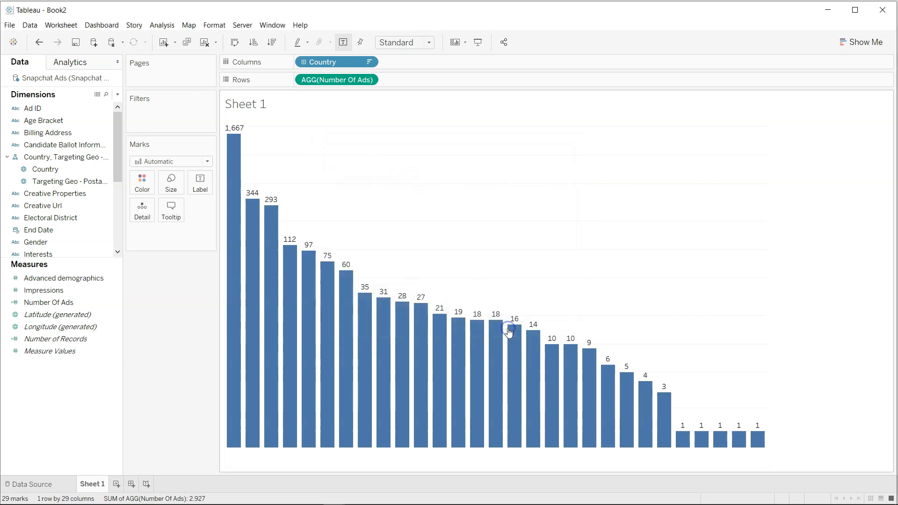
Step: Turn off the mark labels on the country bars
mouse_move(237, 174)
left_click(201, 185)
left_click(222, 208)
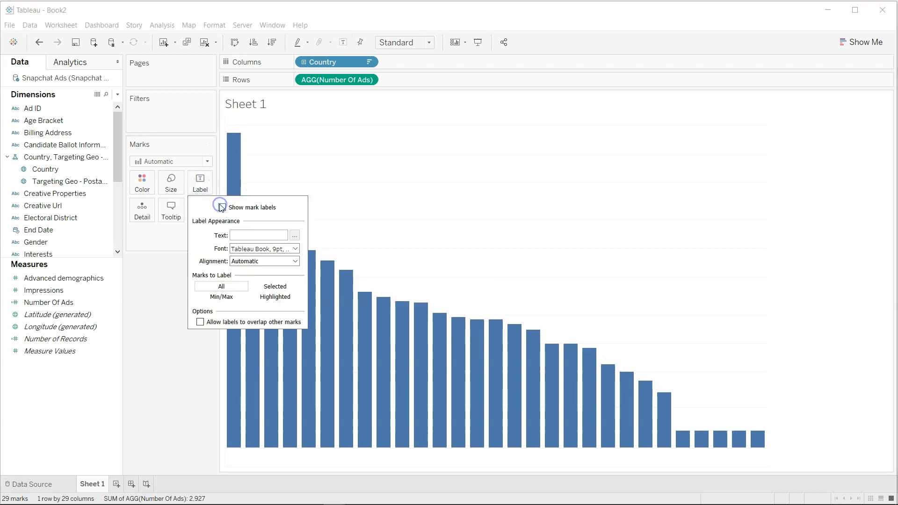
left_click(468, 229)
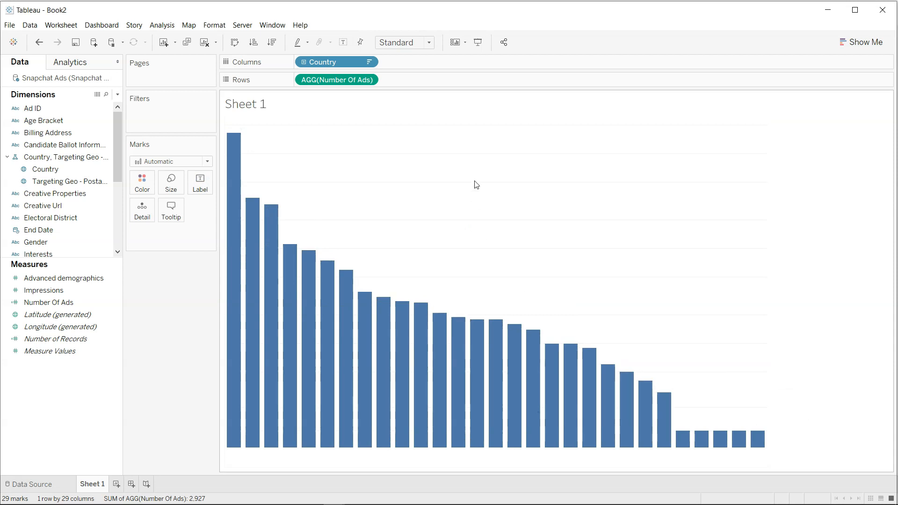
Step: Hide the title of the bar chart sheet
right_click(269, 109)
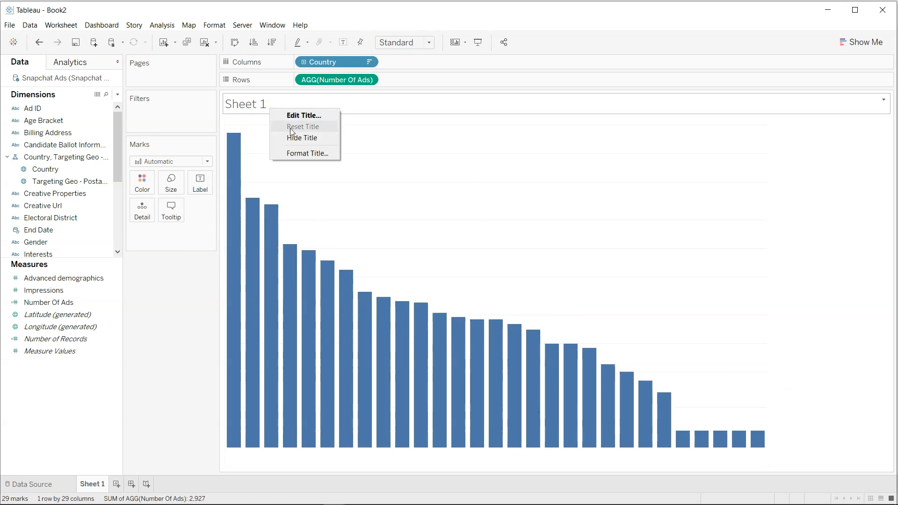
left_click(264, 104)
right_click(264, 104)
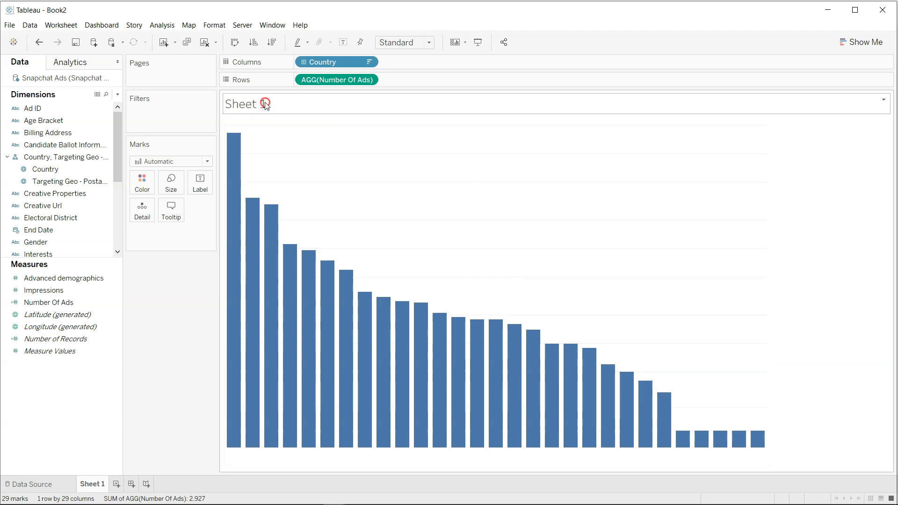
left_click(293, 133)
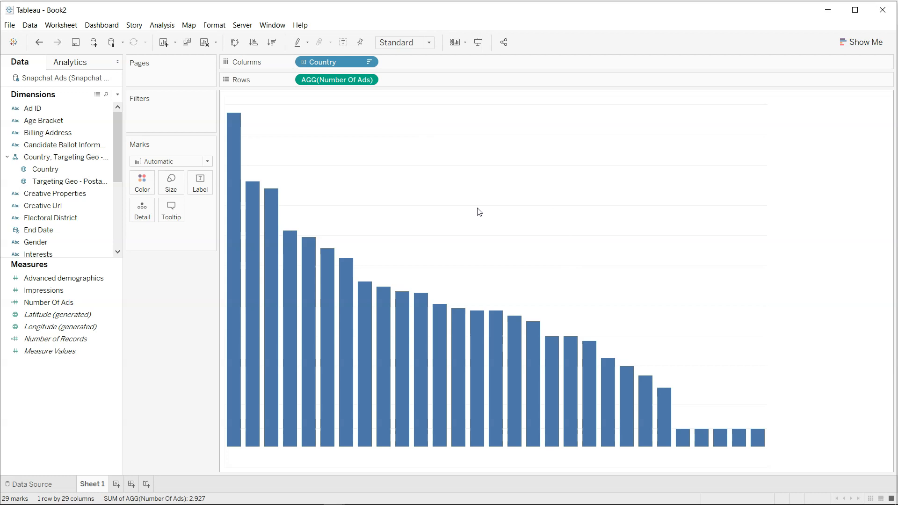
Step: Rename the bar chart worksheet as "No of ads"
left_click(99, 485)
double_click(99, 485)
type("No")
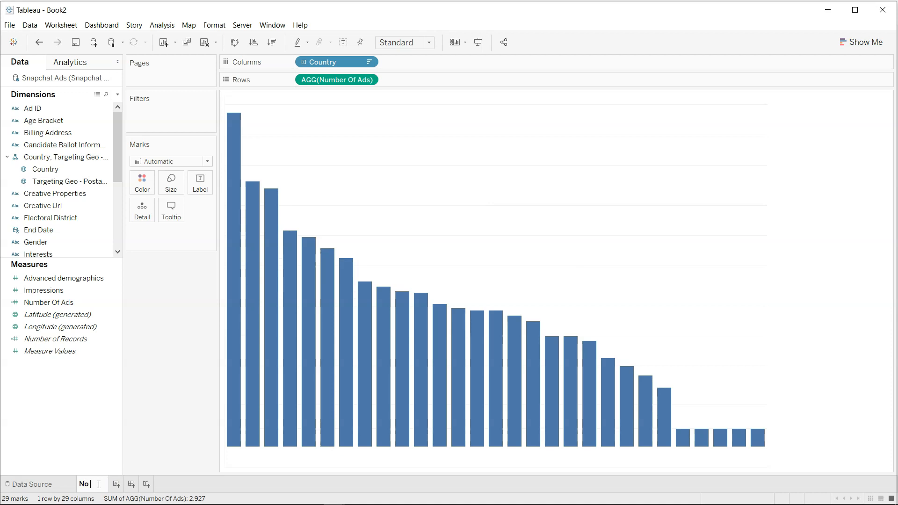
type(" of ads")
key("Return")
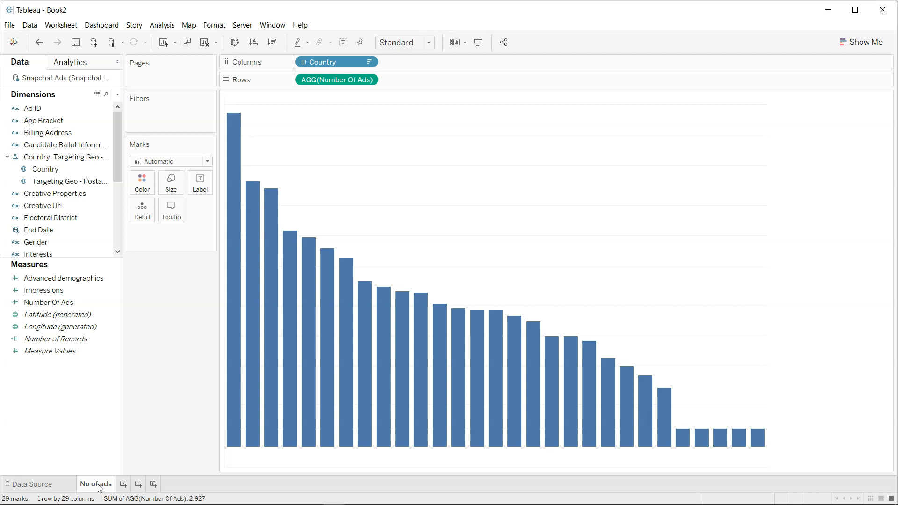
Step: Create a new worksheet named "Impression" and show the sum of Impressions on it as text
left_click(124, 486)
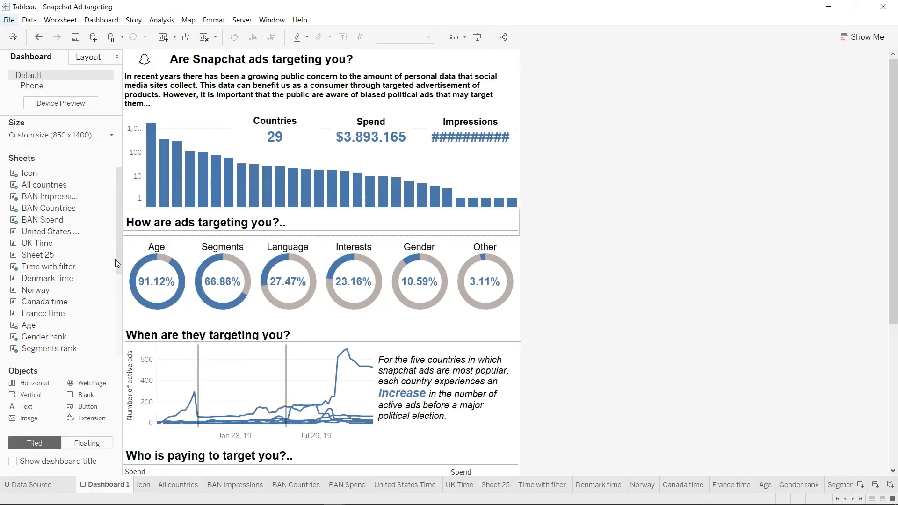
mouse_move(277, 141)
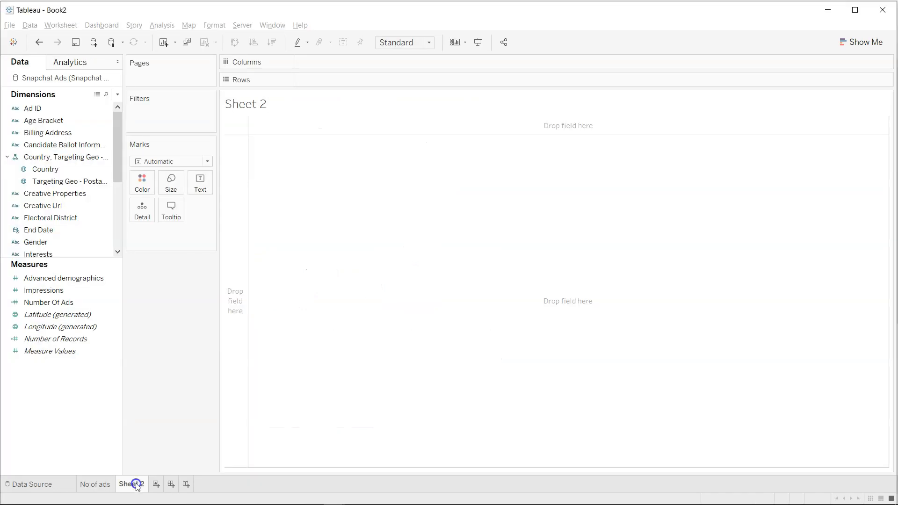
double_click(133, 483)
key("BackSpace")
type("Impression")
left_click(184, 405)
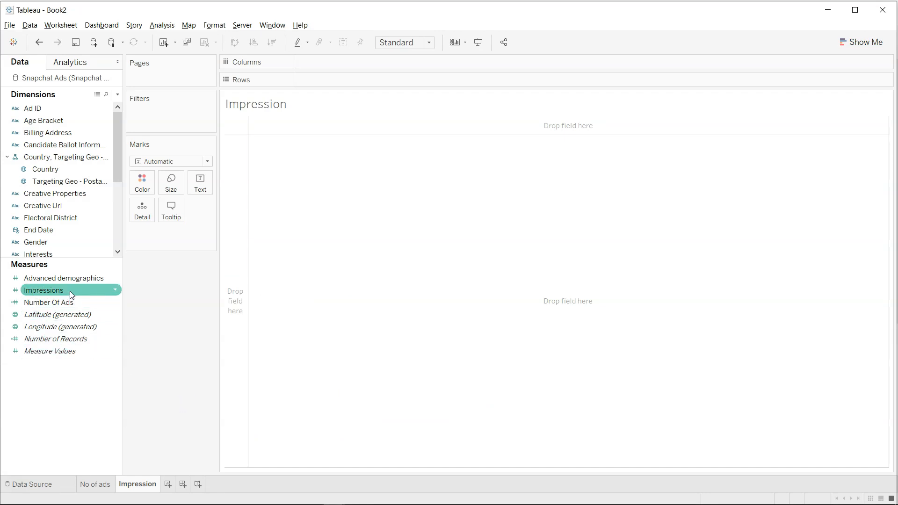
left_click_drag(69, 291, 196, 182)
mouse_move(248, 127)
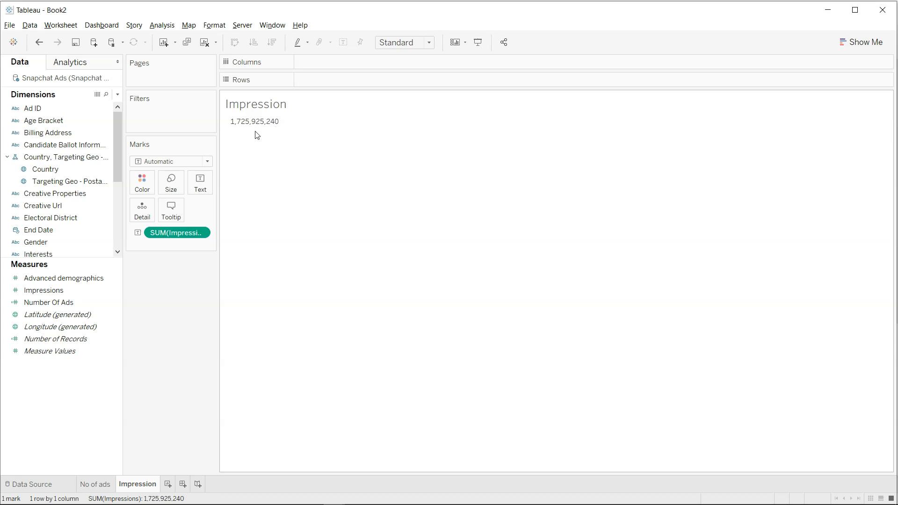
Step: Format the SUM(Impressions) label text as 12 pt Tableau Bold in blue and apply it
left_click(203, 188)
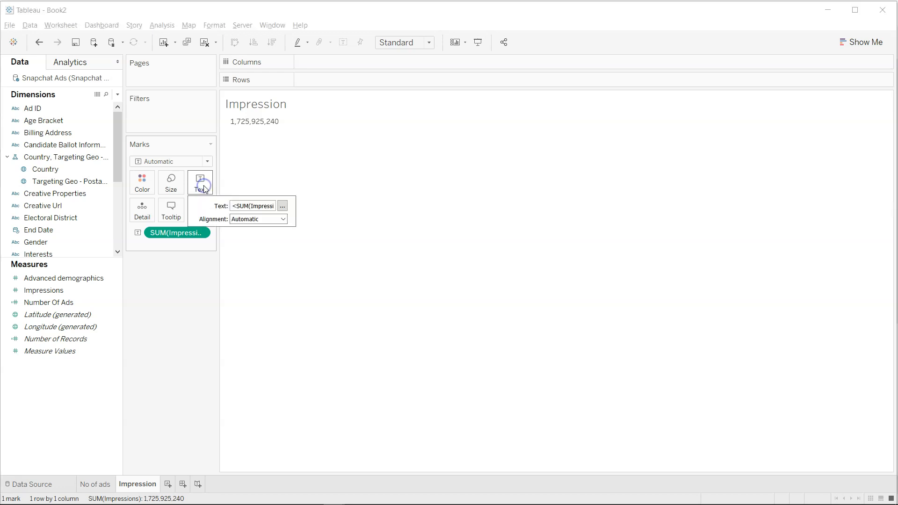
left_click(258, 219)
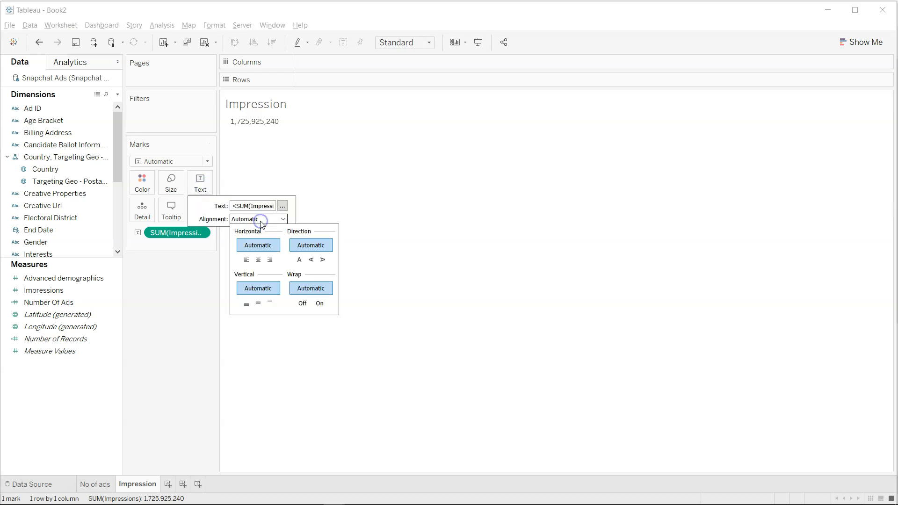
left_click(283, 209)
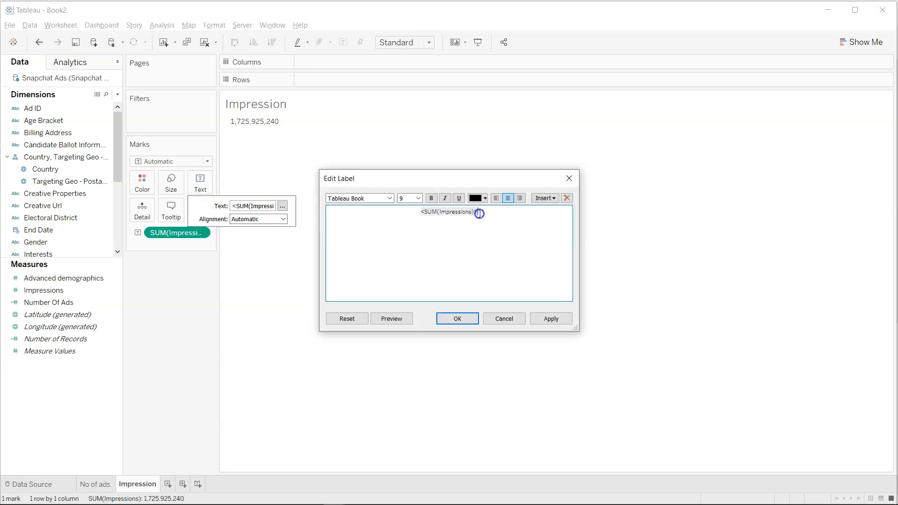
left_click_drag(477, 211, 422, 209)
left_click(420, 199)
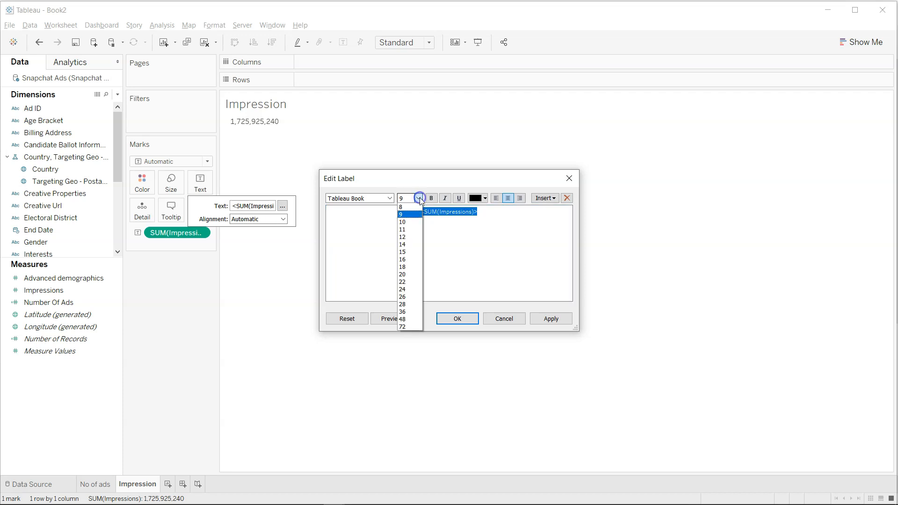
left_click(411, 238)
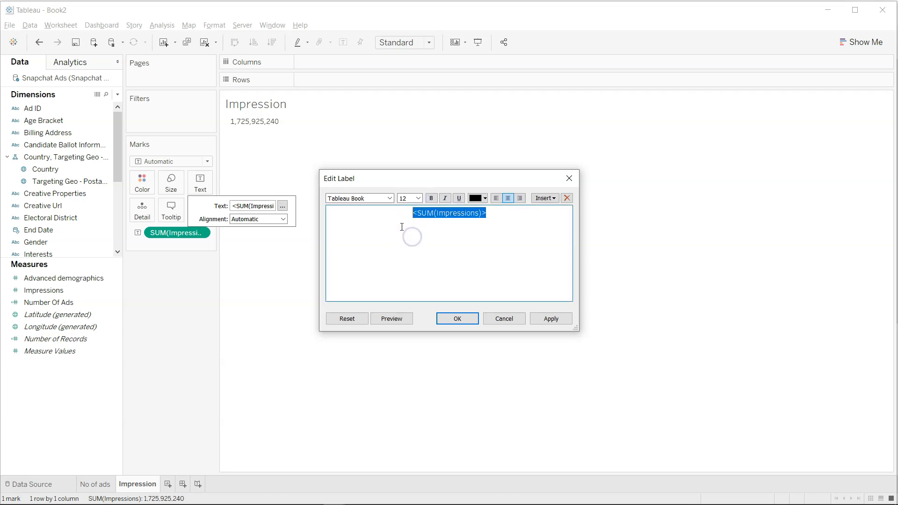
left_click(389, 199)
left_click(382, 214)
left_click(485, 198)
left_click(485, 198)
left_click(485, 198)
left_click(539, 209)
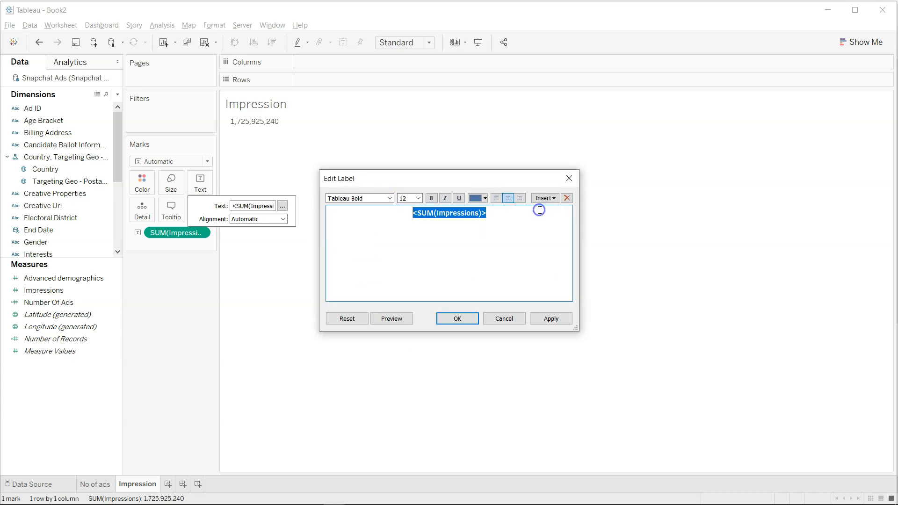
left_click(555, 319)
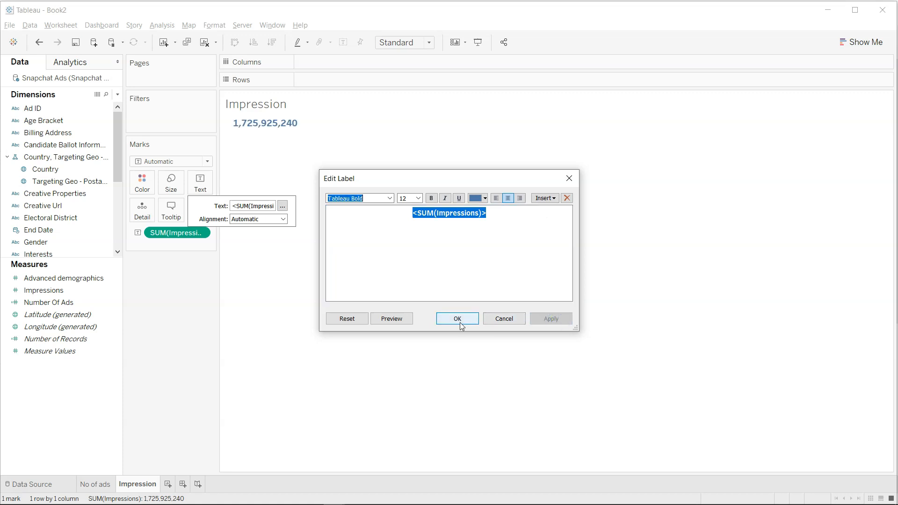
Step: Set the impressions label's font size to 14 and accept the label edit
left_click(419, 198)
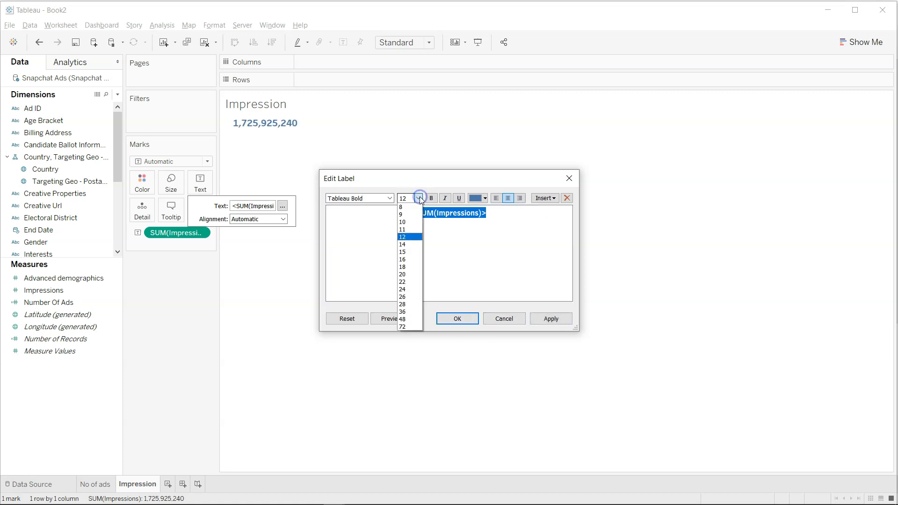
left_click(414, 243)
left_click(549, 318)
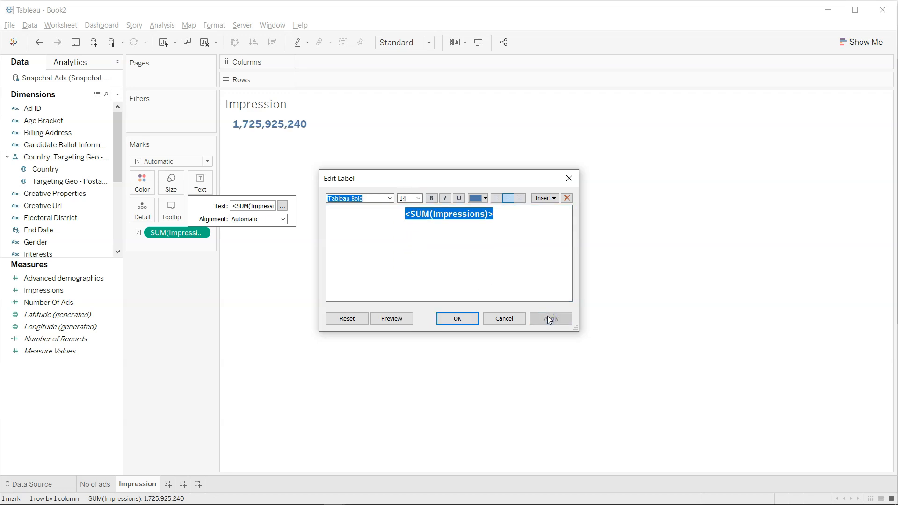
left_click(458, 319)
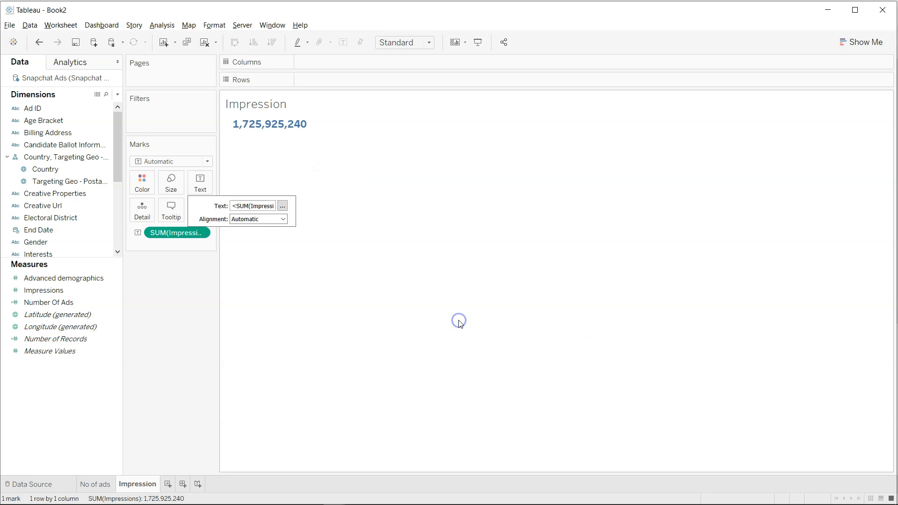
left_click(258, 106)
left_click_drag(259, 106, 279, 107)
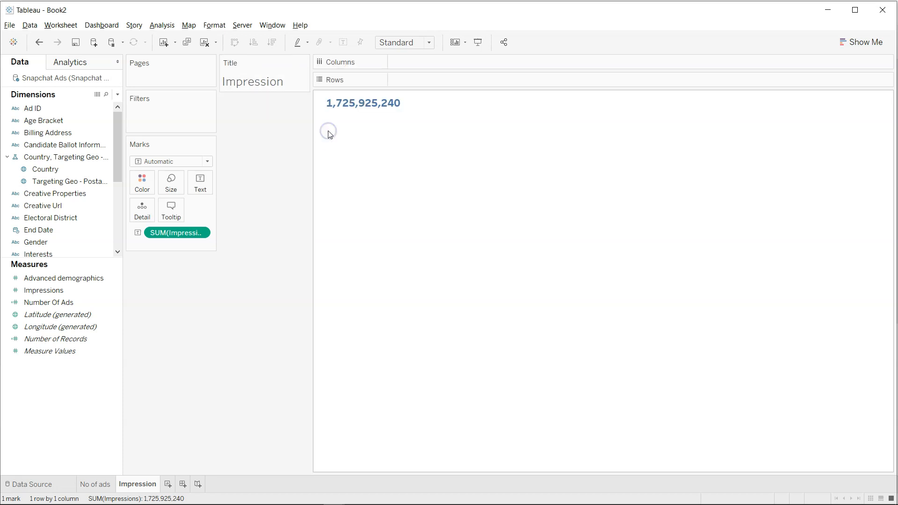
key("ctrl+z")
key("ctrl+z")
key("ctrl+y")
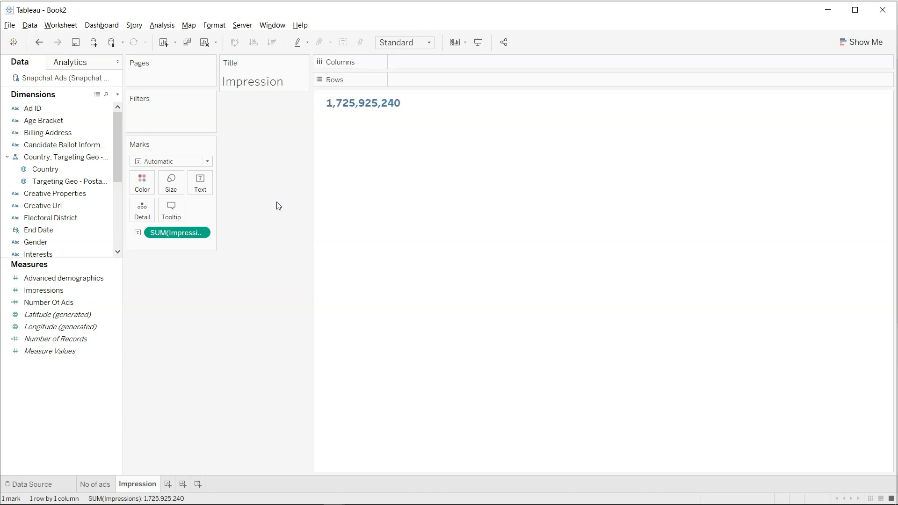
left_click_drag(271, 63, 378, 86)
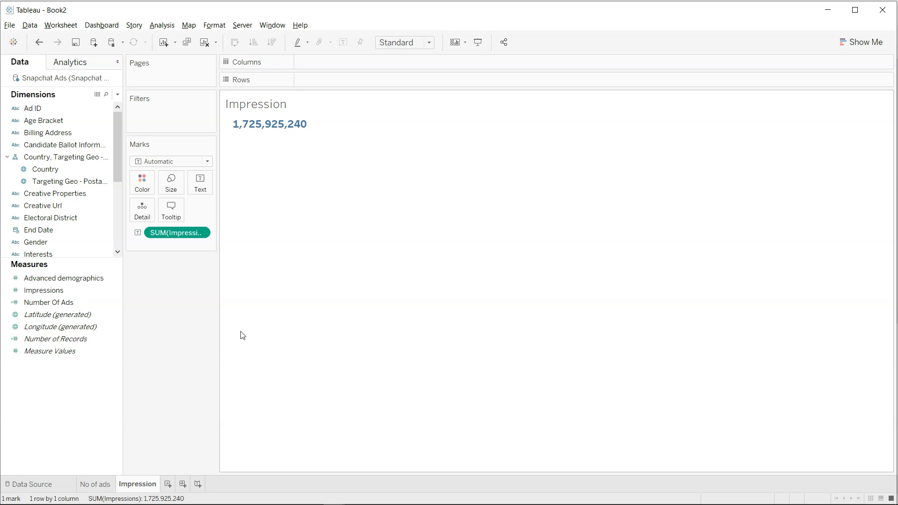
Step: Add a new worksheet and show the distinct count of Country on it as text
left_click(167, 484)
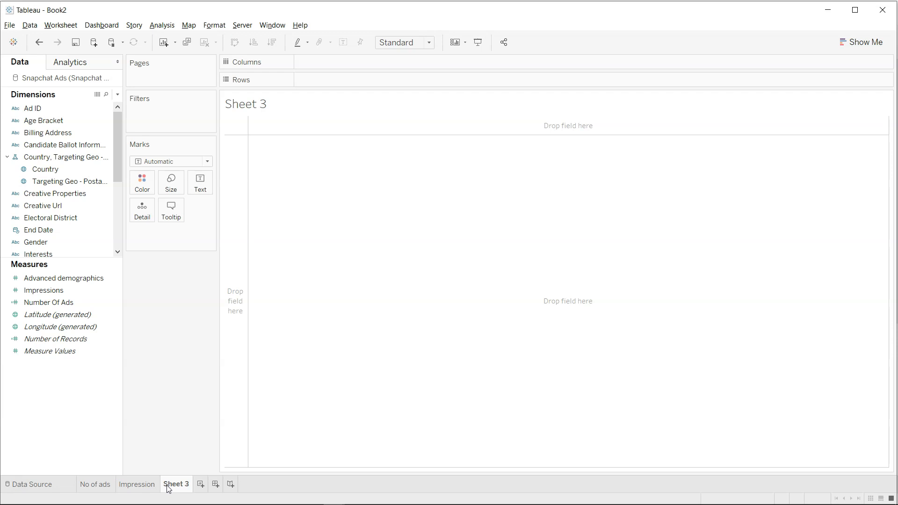
key("alt")
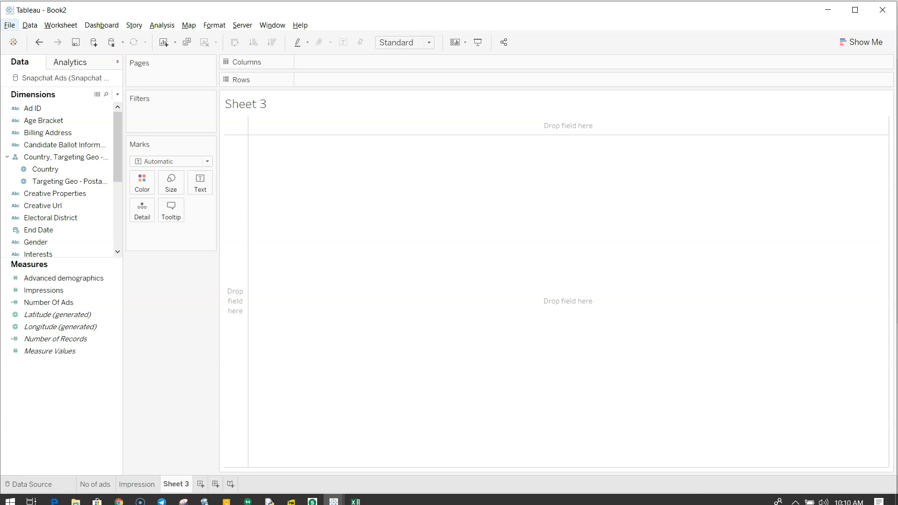
key("alt+Tab")
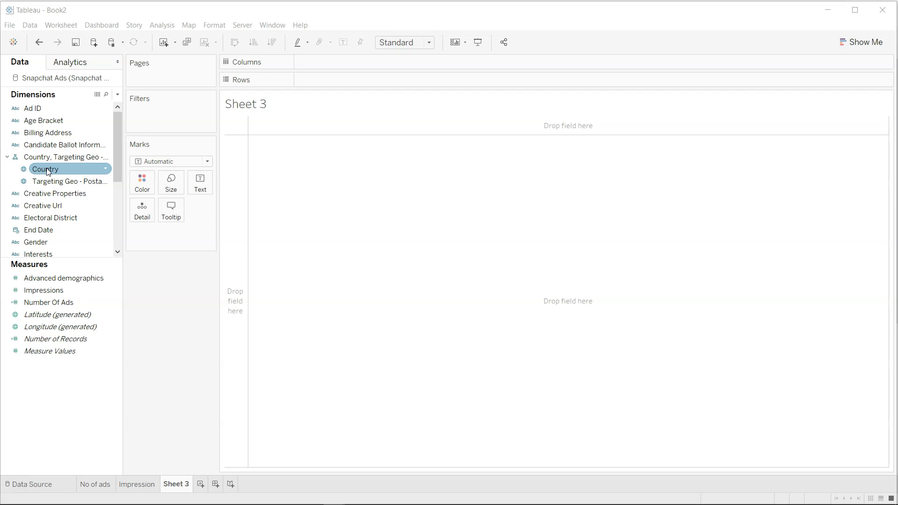
left_click_drag(47, 171, 204, 184)
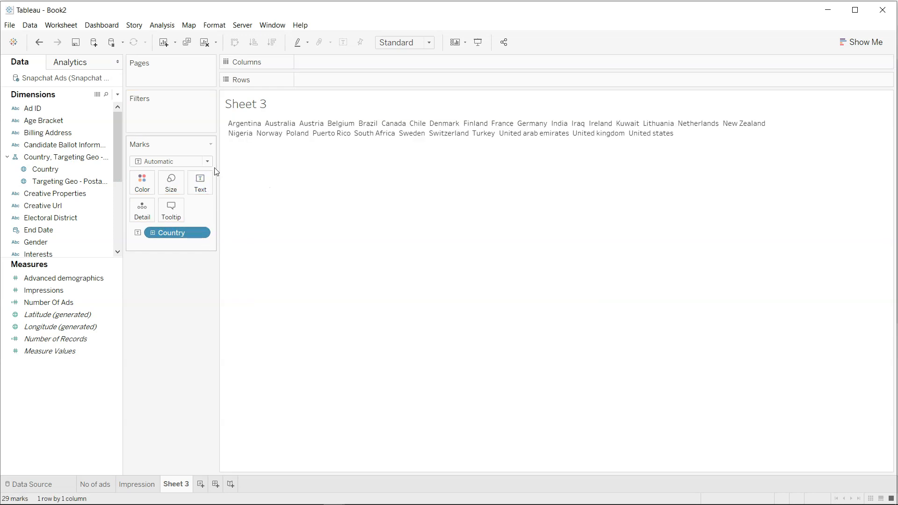
left_click(200, 232)
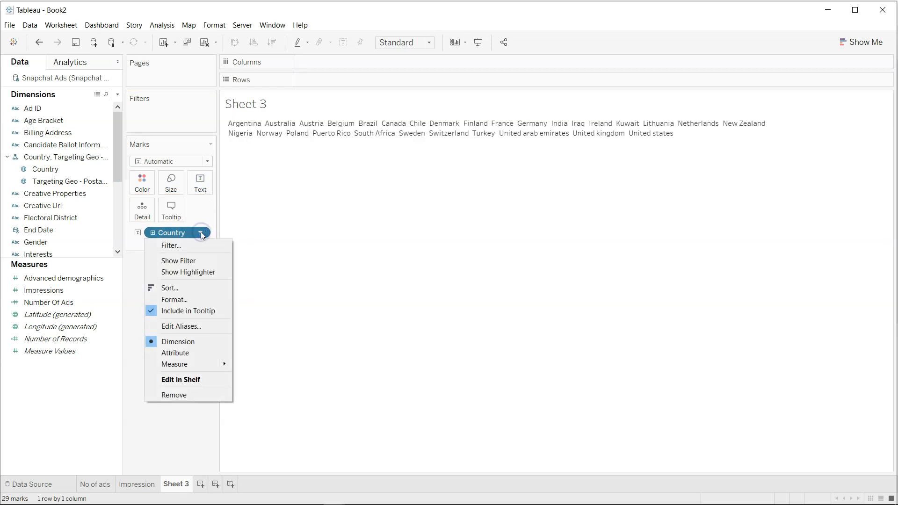
mouse_move(216, 370)
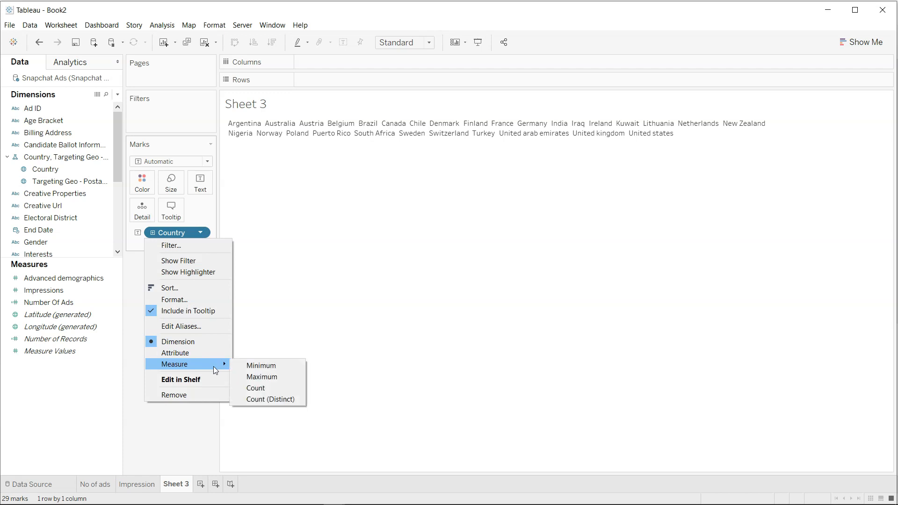
left_click(270, 399)
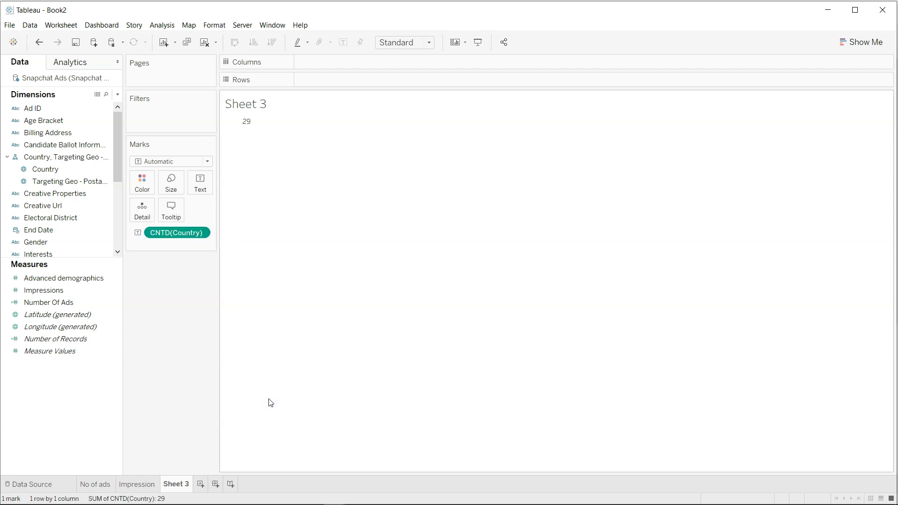
mouse_move(247, 126)
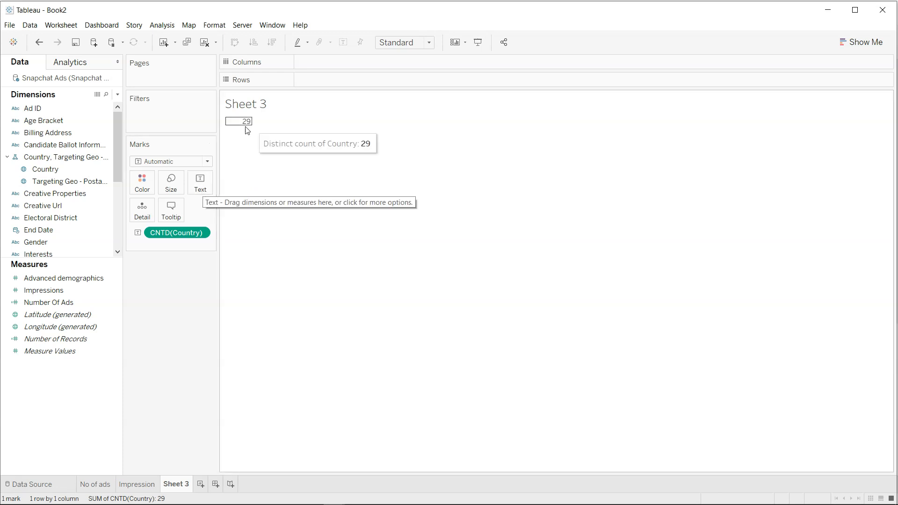
Step: Rename the country count worksheet as "Countries"
left_click(183, 483)
double_click(182, 483)
type("Countries")
key("Return")
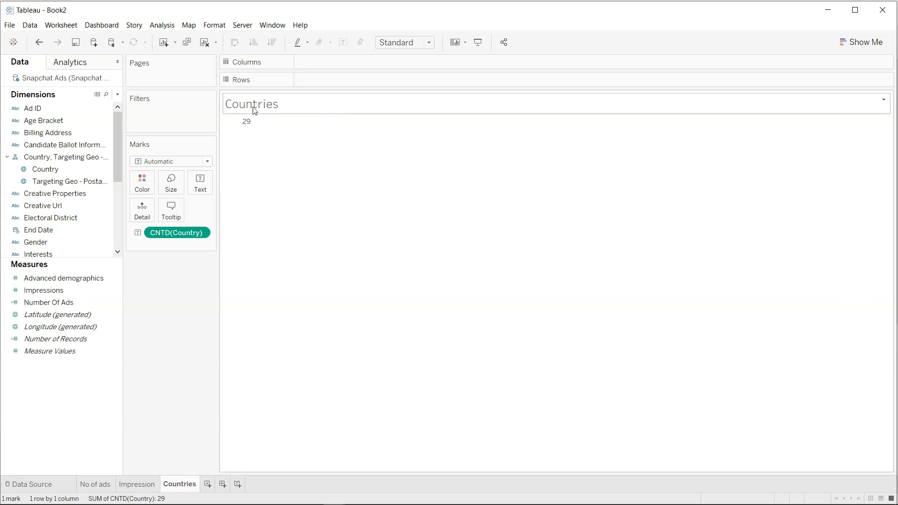
Step: Set the CNTD(Country) label text to 14 pt Tableau Bold in the label editor
left_click(205, 192)
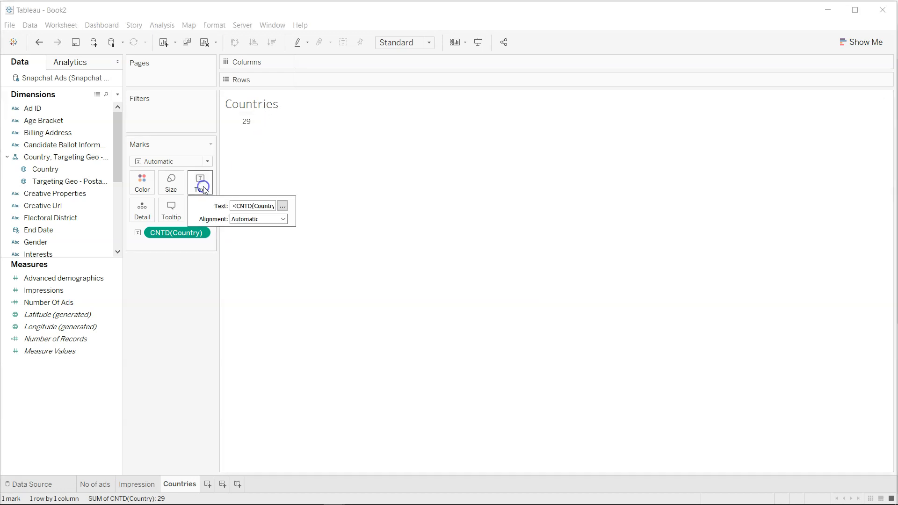
left_click(282, 206)
double_click(454, 211)
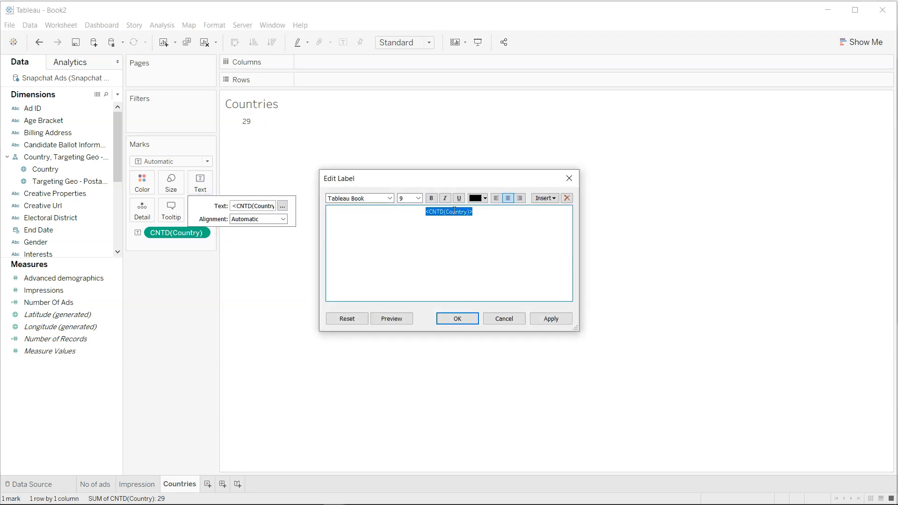
left_click(419, 198)
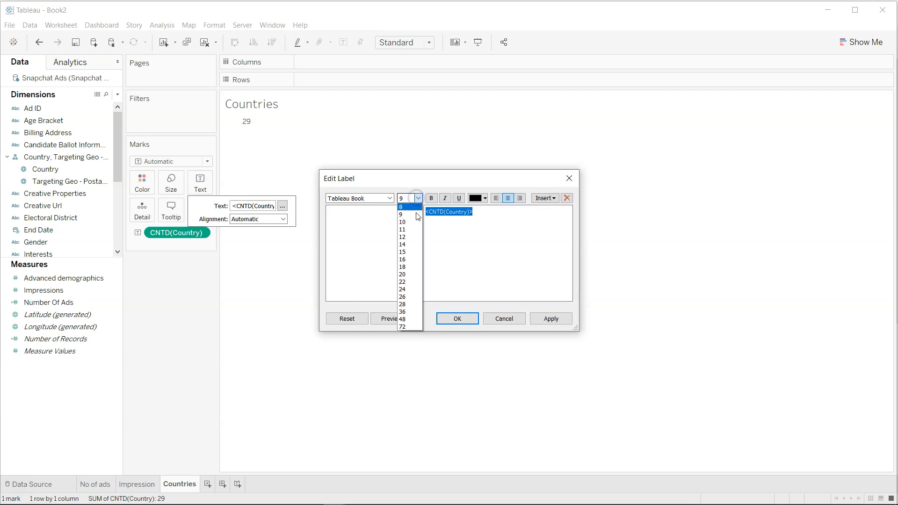
left_click(414, 245)
left_click(390, 198)
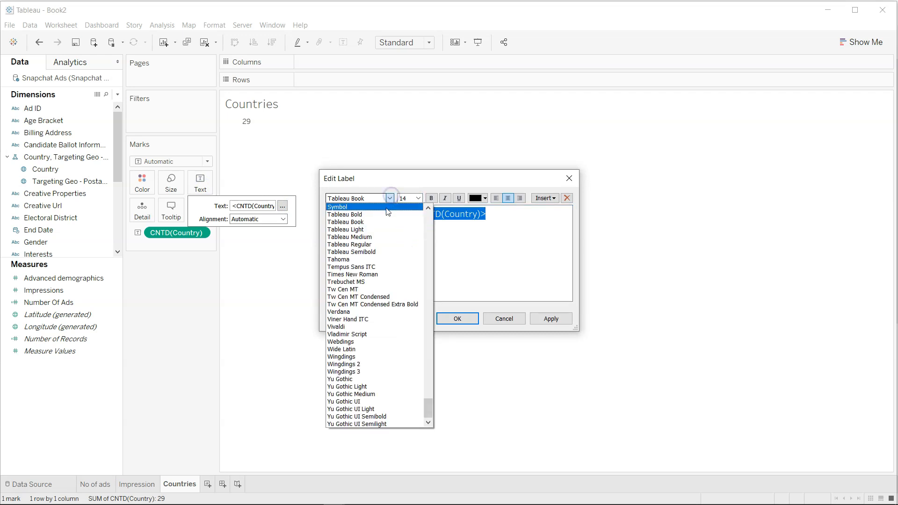
left_click(387, 214)
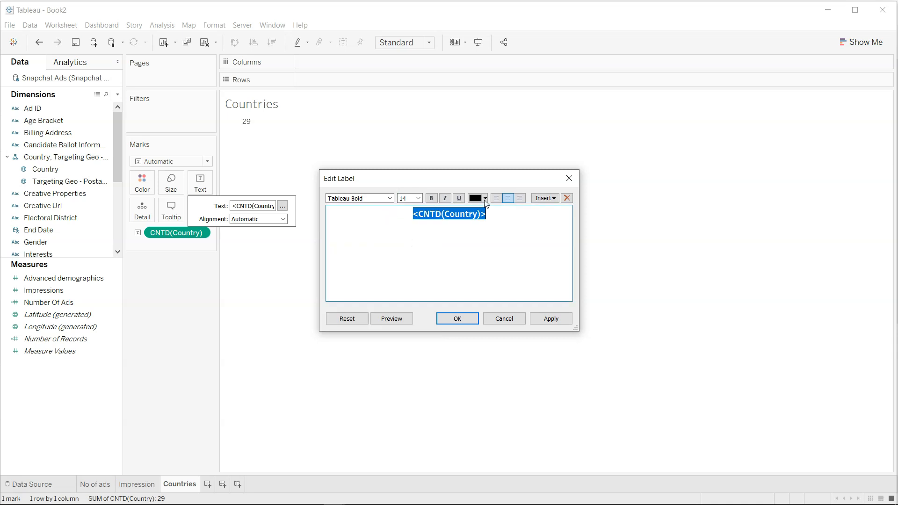
Step: Colour the CNTD(Country) label text blue, apply it and accept the label edit
left_click(486, 199)
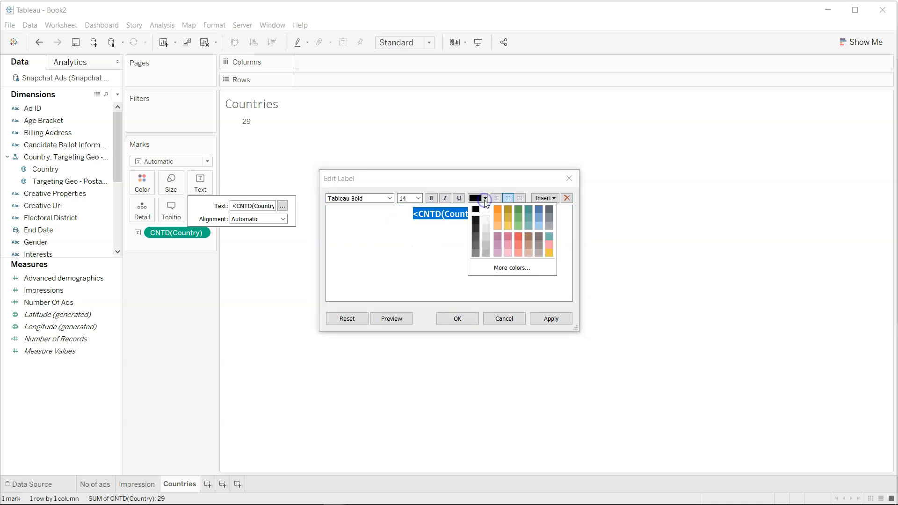
left_click(541, 209)
left_click(545, 318)
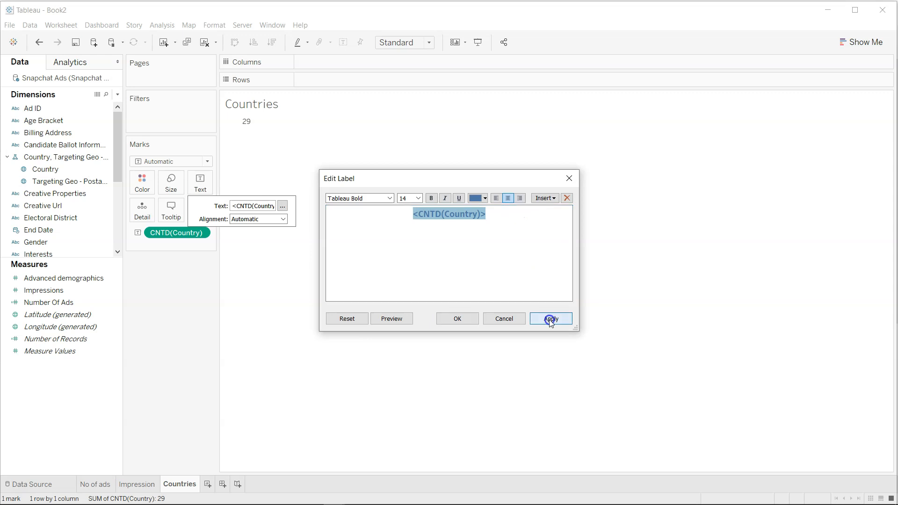
left_click(459, 319)
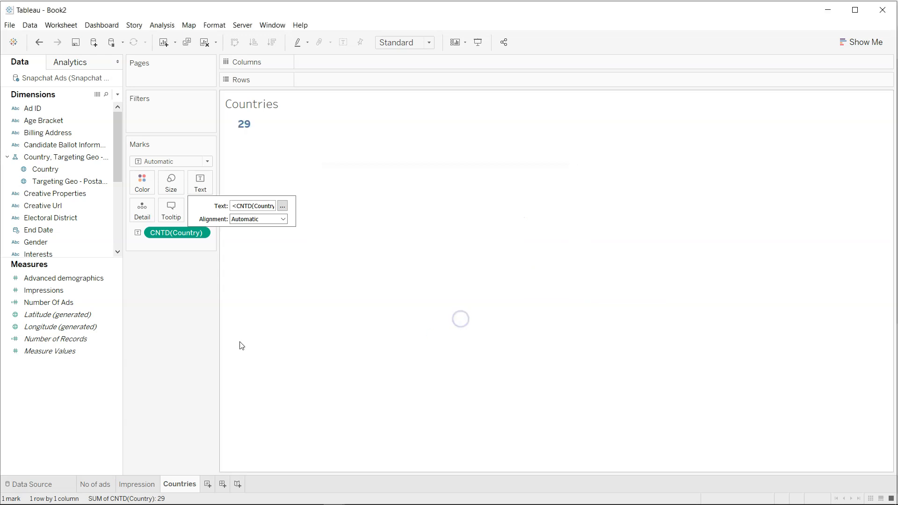
left_click(219, 335)
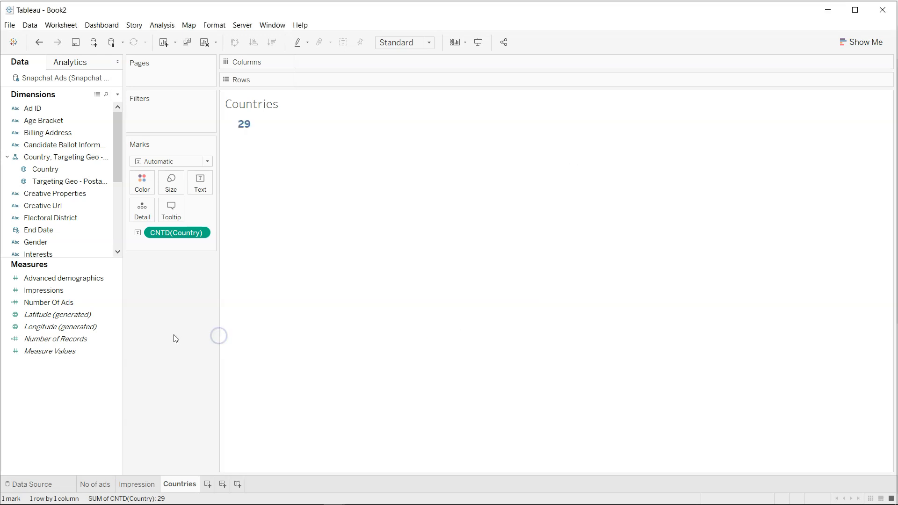
Step: Duplicate the Countries worksheet and rename the copy as "Spend"
right_click(180, 488)
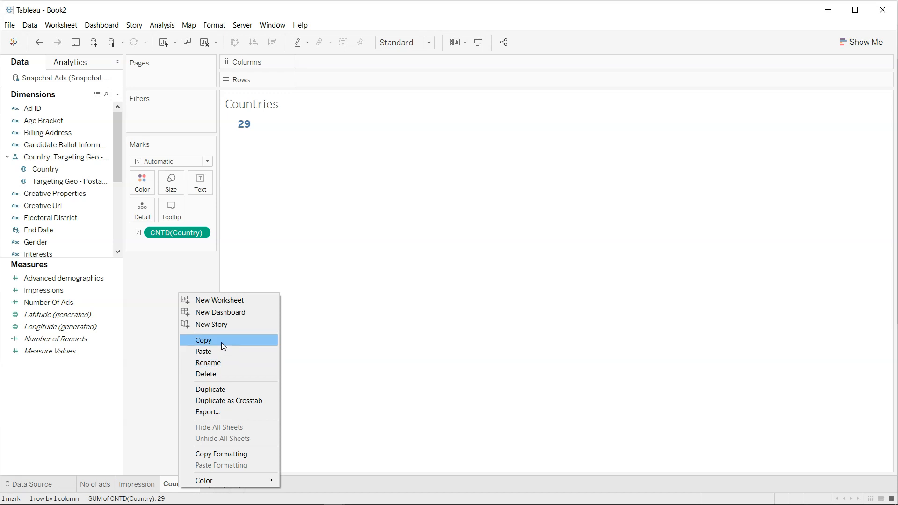
left_click(231, 389)
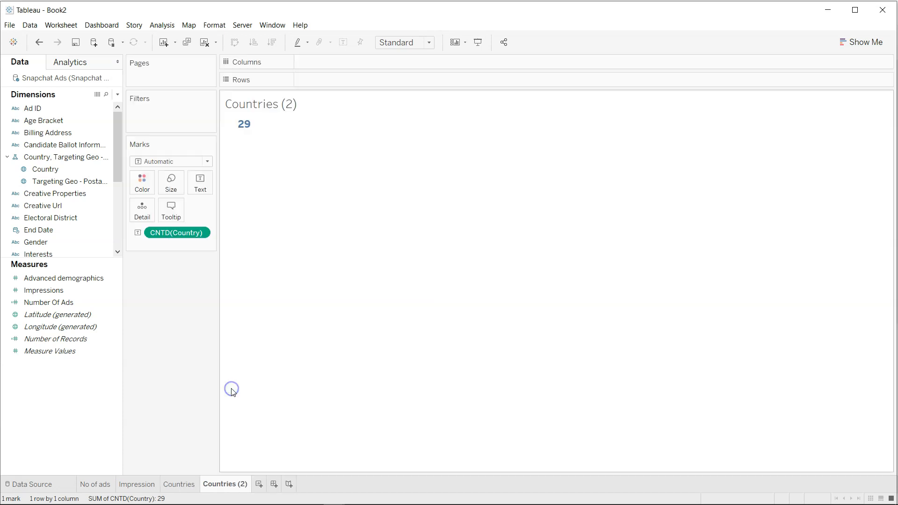
double_click(235, 485)
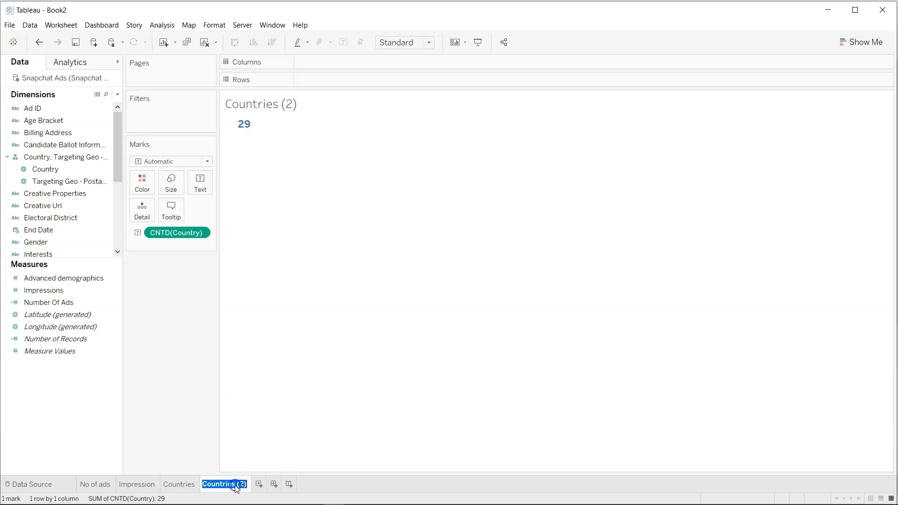
type("Spend")
key("Return")
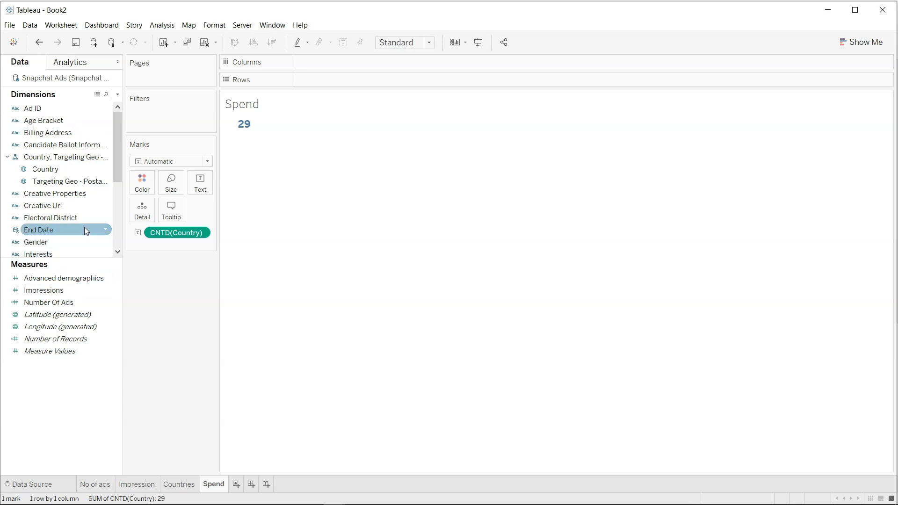
Step: Make Spend a measure and replace the distinct country count on the text mark with SUM(Spend)
scroll(84, 226, "down", 4)
left_click_drag(71, 314, 179, 229)
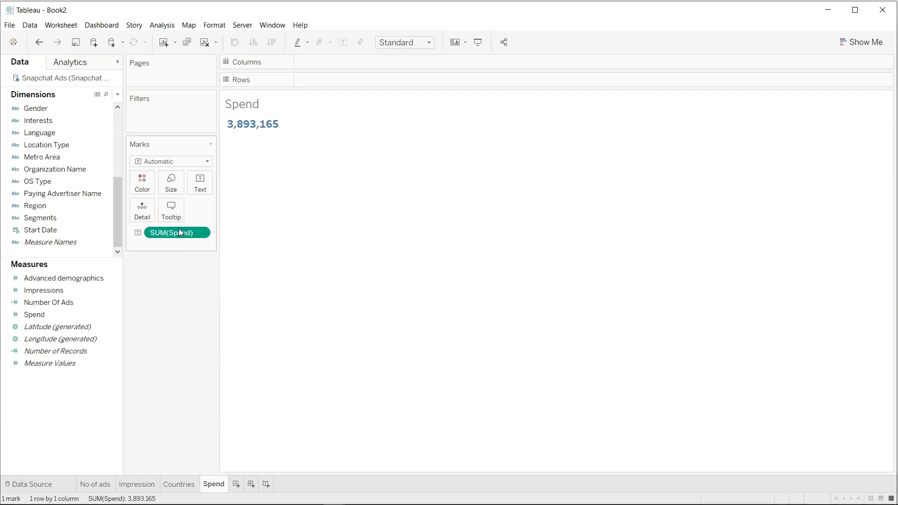
mouse_move(262, 129)
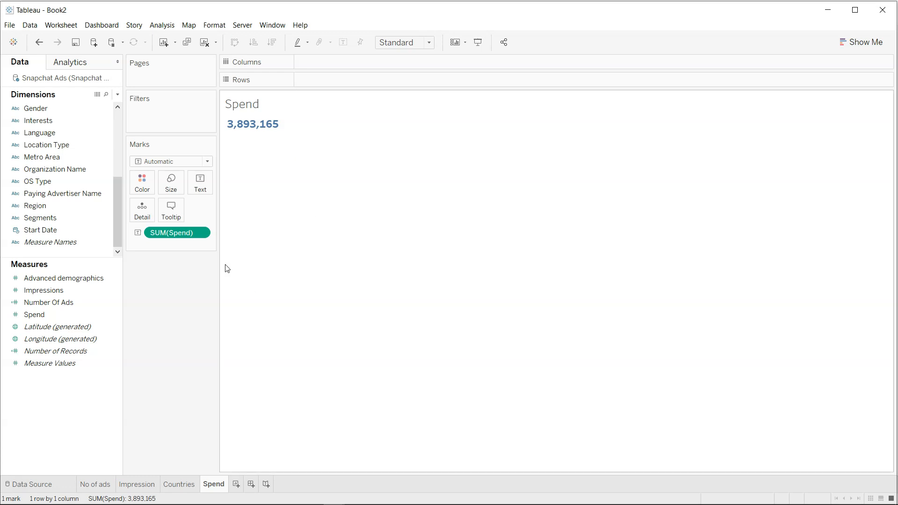
Step: Format the SUM(Spend) numbers as Currency (Custom) with 0 decimal places
left_click(200, 232)
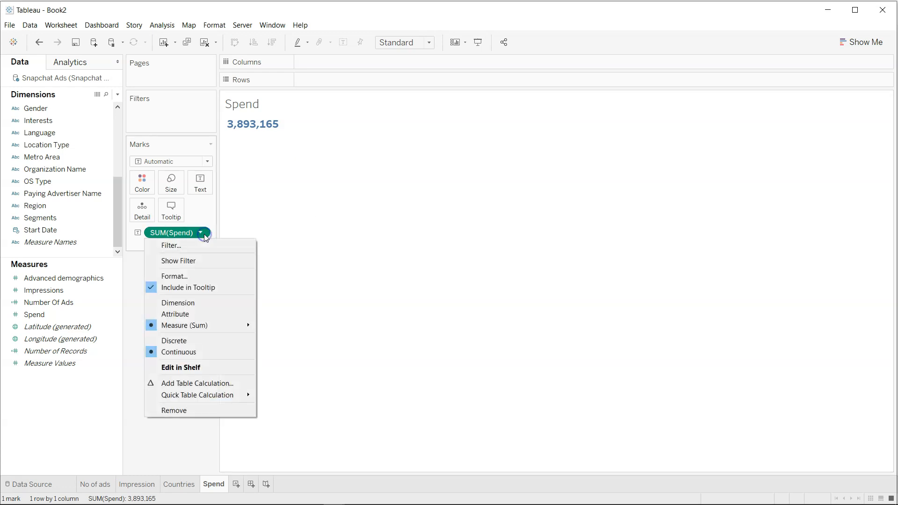
left_click(223, 277)
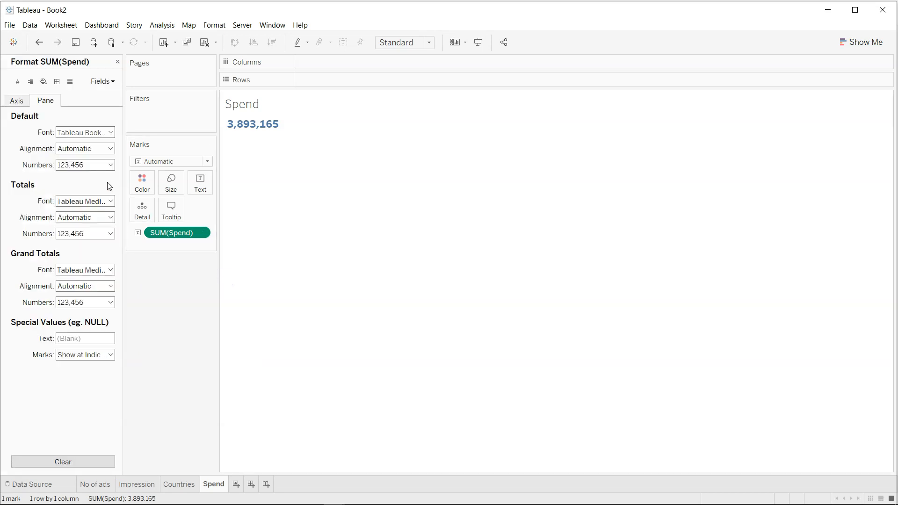
left_click(107, 165)
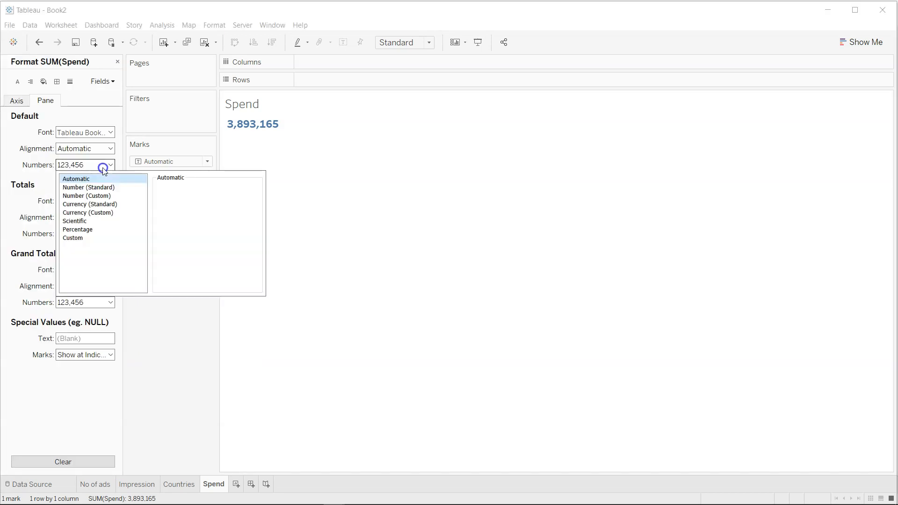
left_click(108, 212)
left_click(182, 201)
left_click(183, 201)
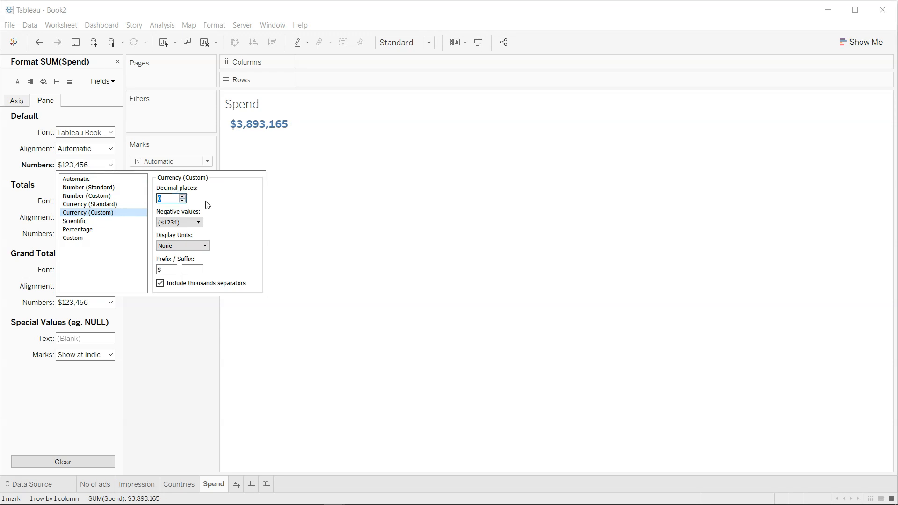
Step: Try the Currency (Standard) format on SUM(Spend), and restore Currency (Custom) with 0 decimal places
left_click(118, 205)
mouse_move(300, 131)
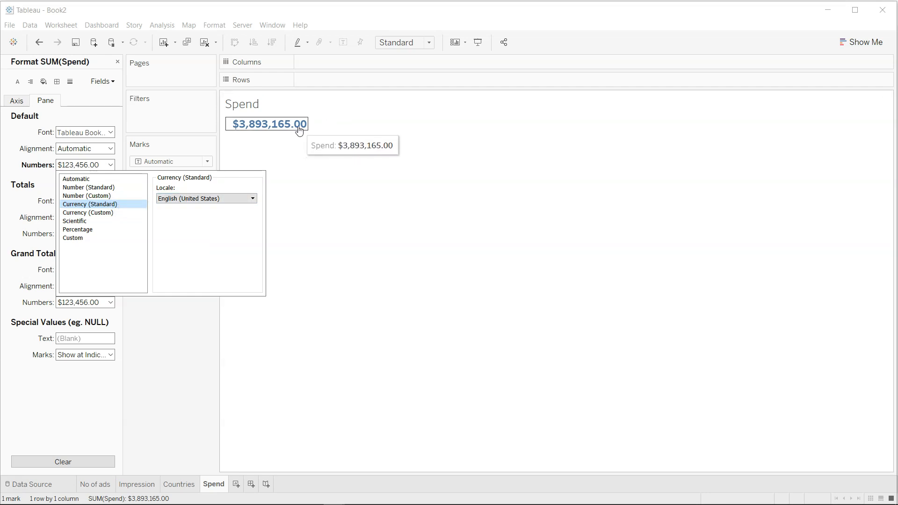
left_click(123, 215)
double_click(182, 201)
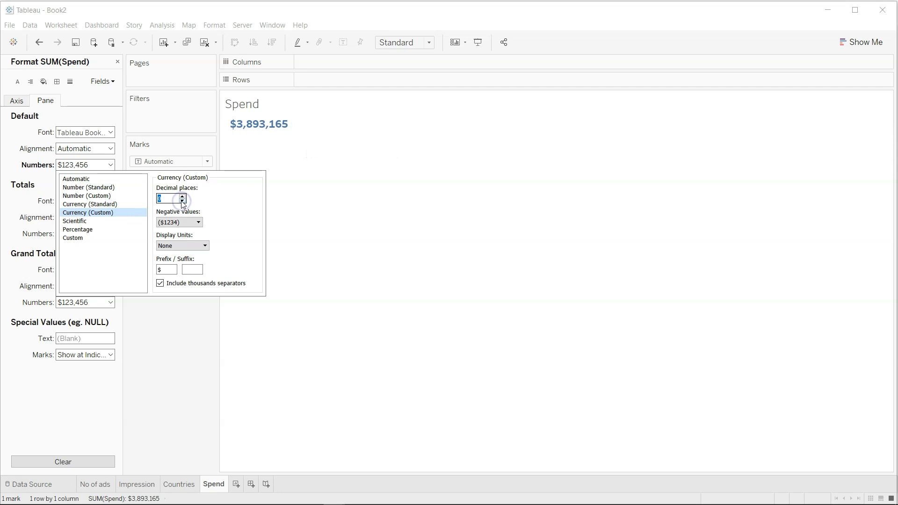
Step: Close the number format options and the SUM(Spend) formatting settings
left_click(339, 202)
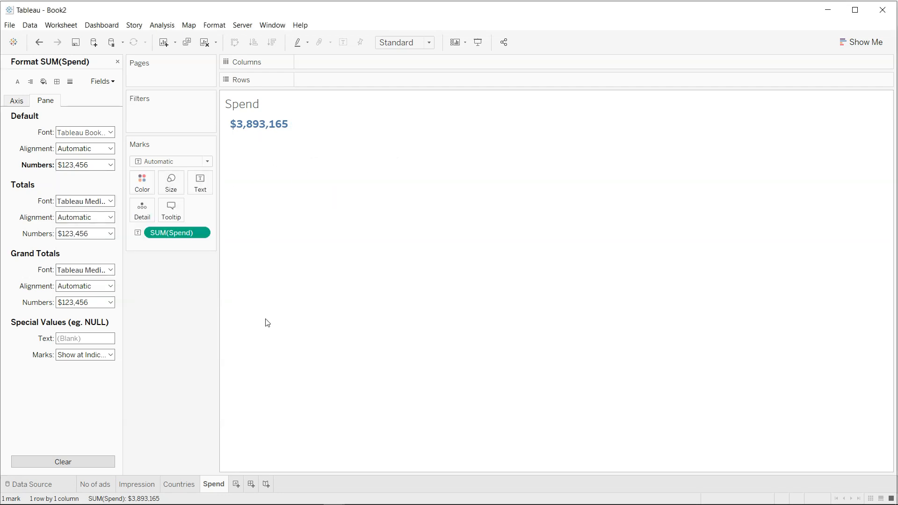
left_click(117, 62)
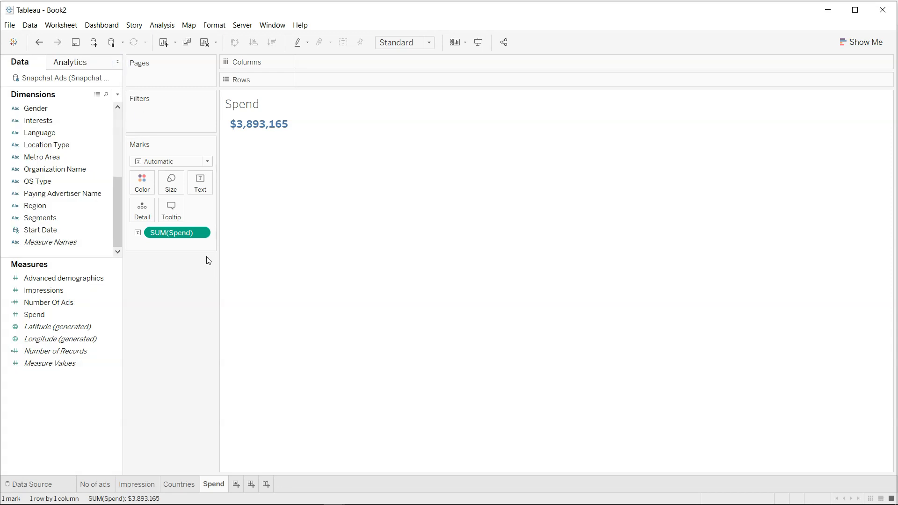
left_click(200, 233)
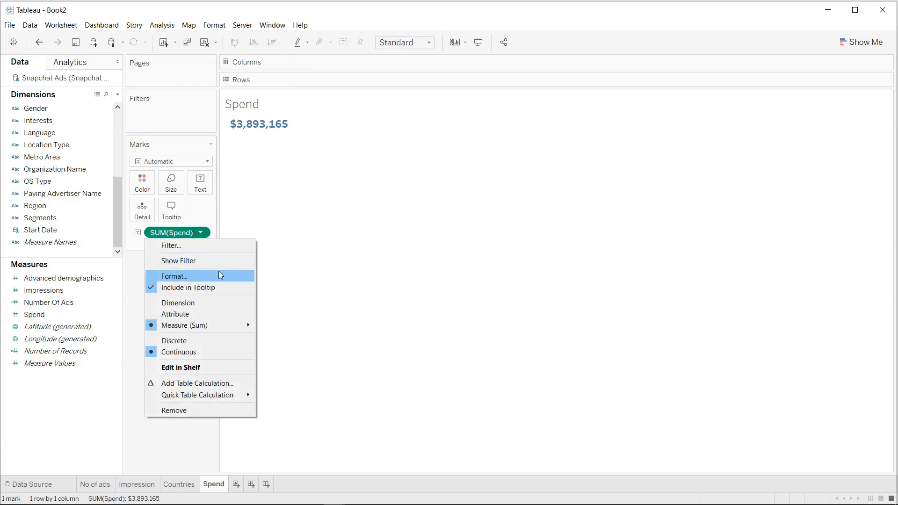
left_click(318, 282)
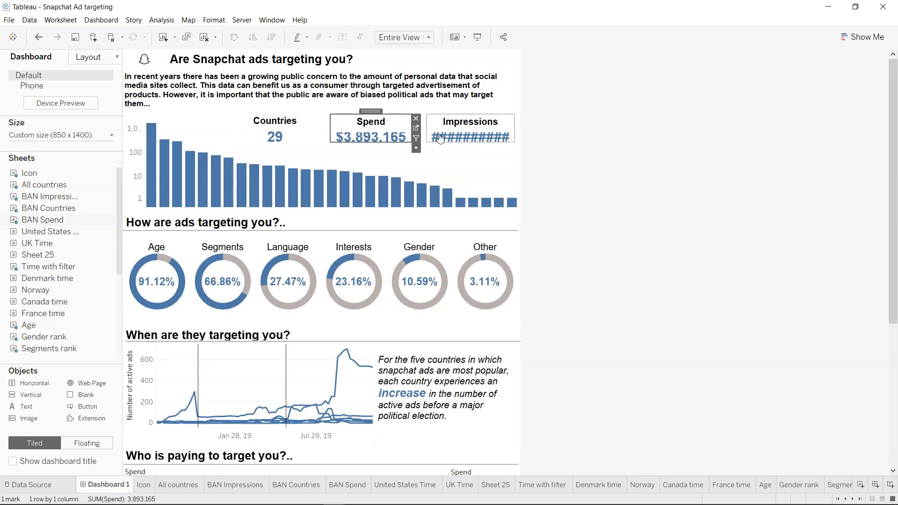
Step: Switch to the Snapchat Ad targeting workbook and examine the headline numbers and the tooltips of the targeting donut charts
mouse_move(289, 142)
mouse_move(308, 302)
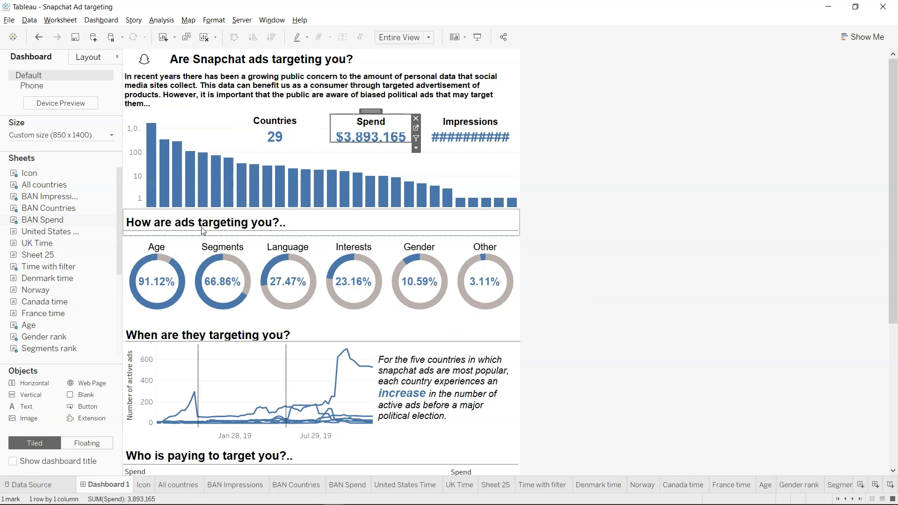
key("alt")
mouse_move(243, 267)
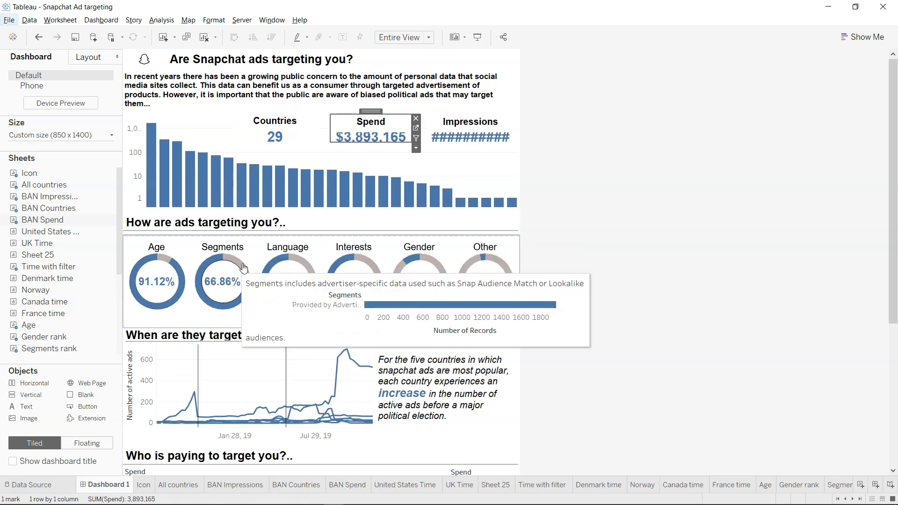
mouse_move(153, 288)
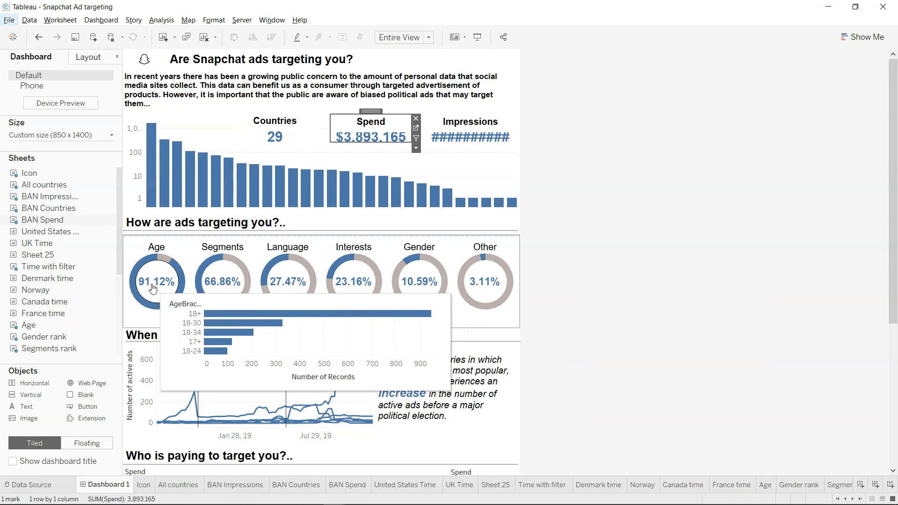
mouse_move(335, 290)
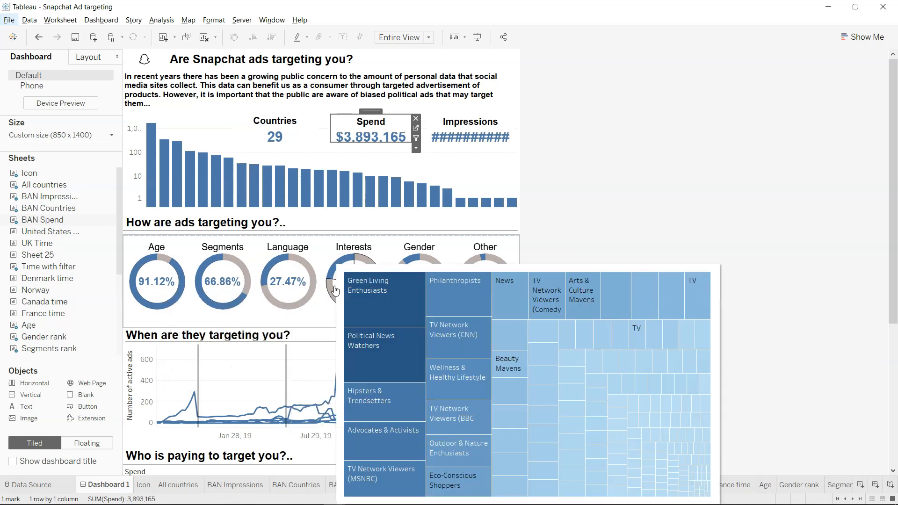
mouse_move(471, 290)
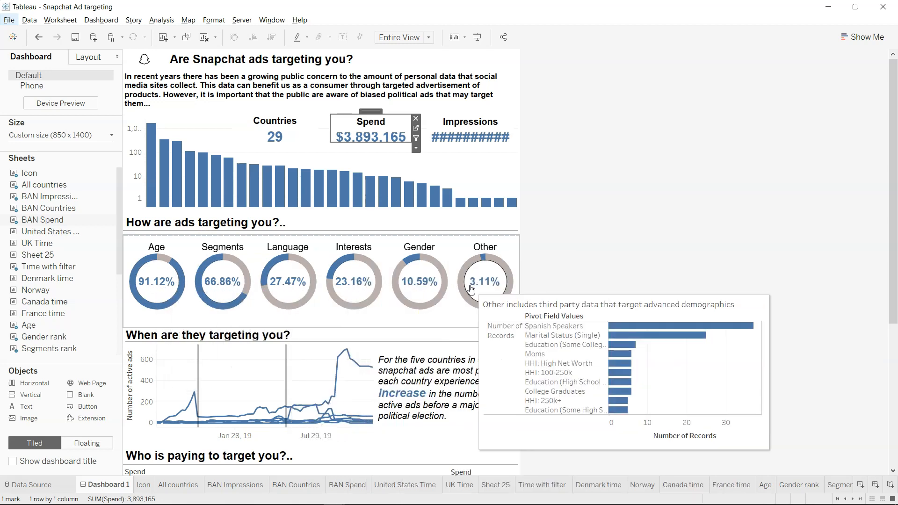
mouse_move(427, 285)
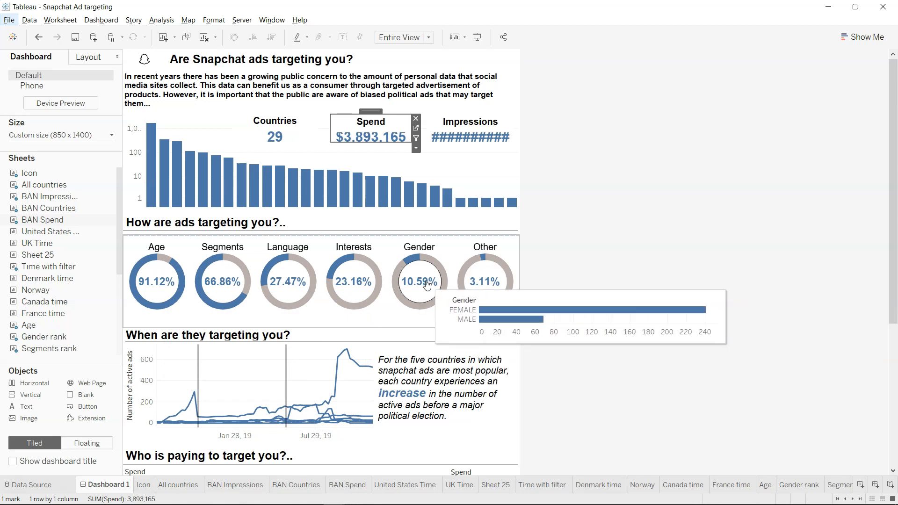
mouse_move(357, 280)
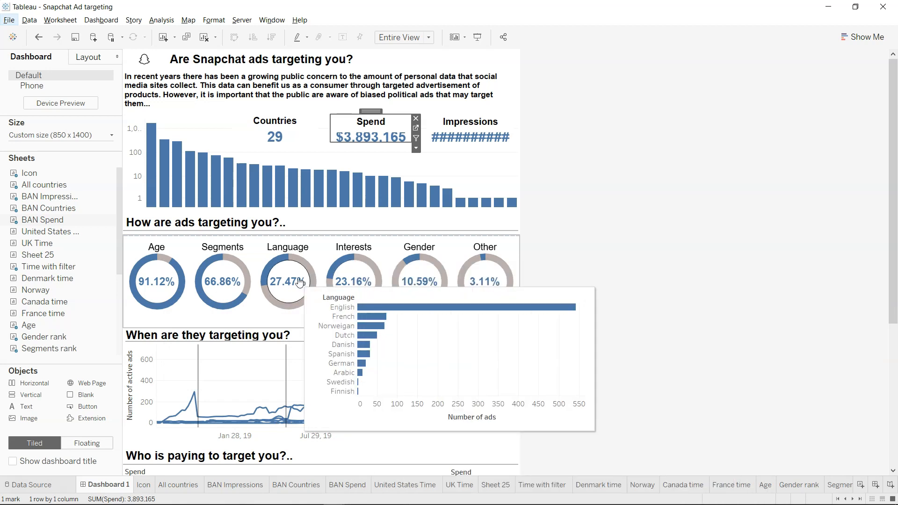
mouse_move(199, 283)
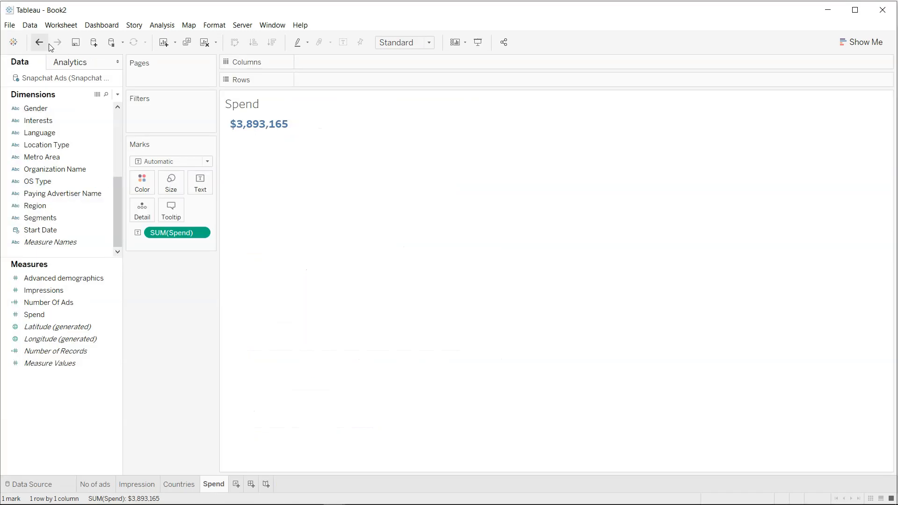
Step: Connect the Excel workbook Snapchat Ads (2) (WHOLE DATA) as a new data source
left_click(30, 26)
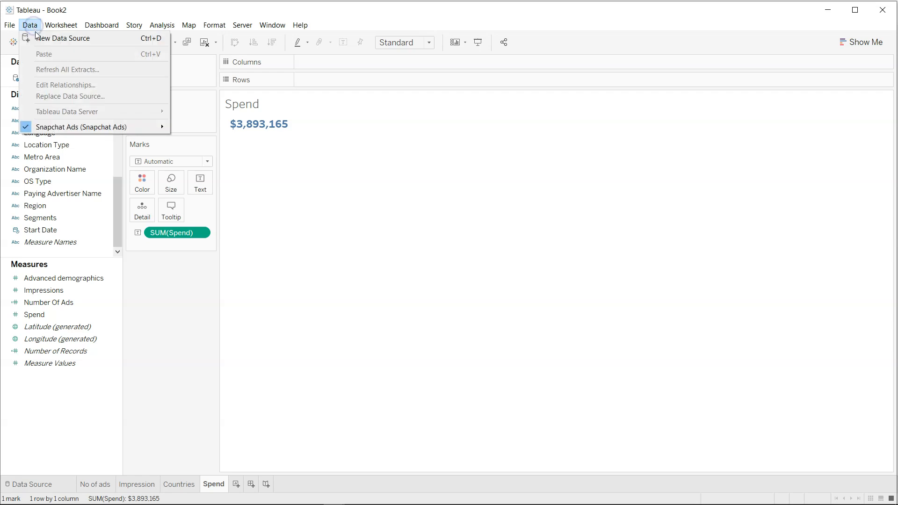
left_click(57, 40)
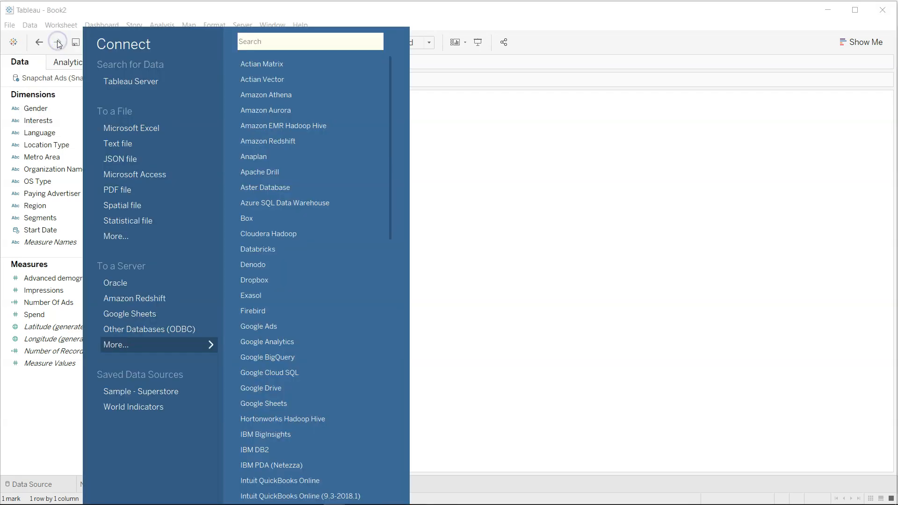
left_click(123, 130)
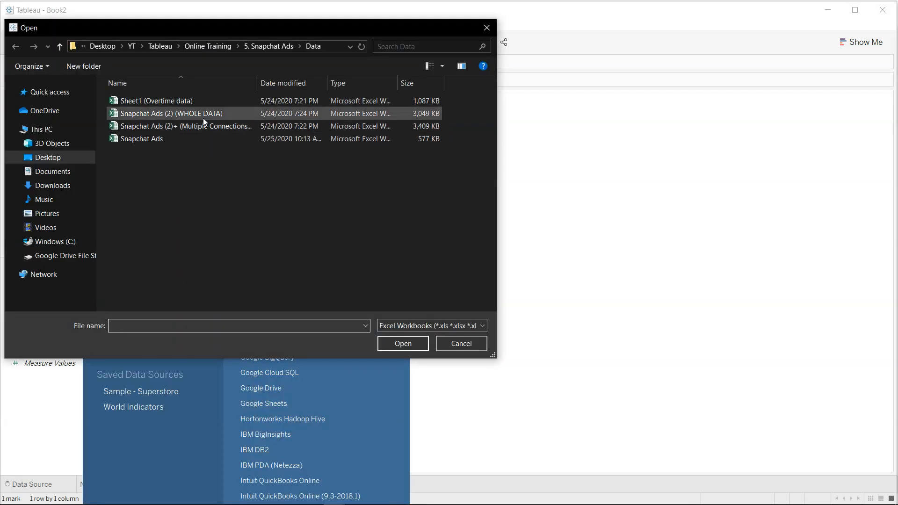
double_click(203, 116)
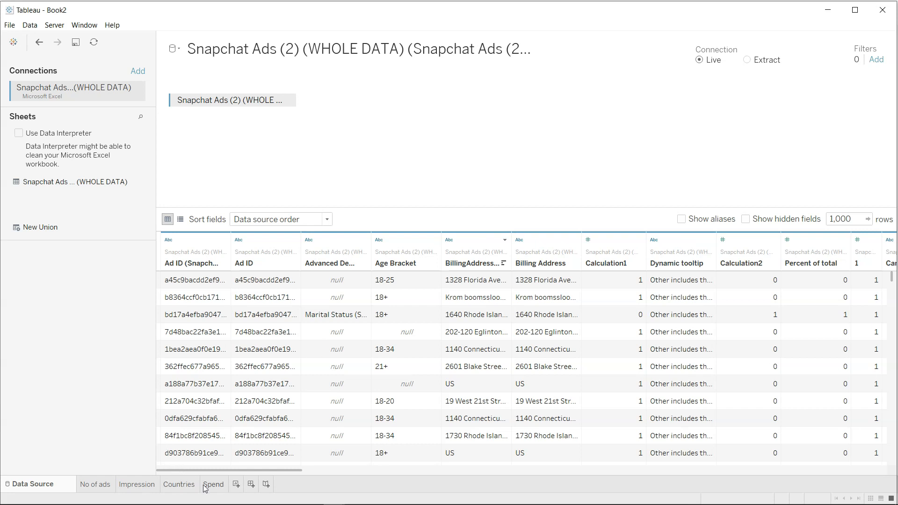
Step: Create a new worksheet and name it Donut
left_click(239, 487)
double_click(240, 487)
type("Donu")
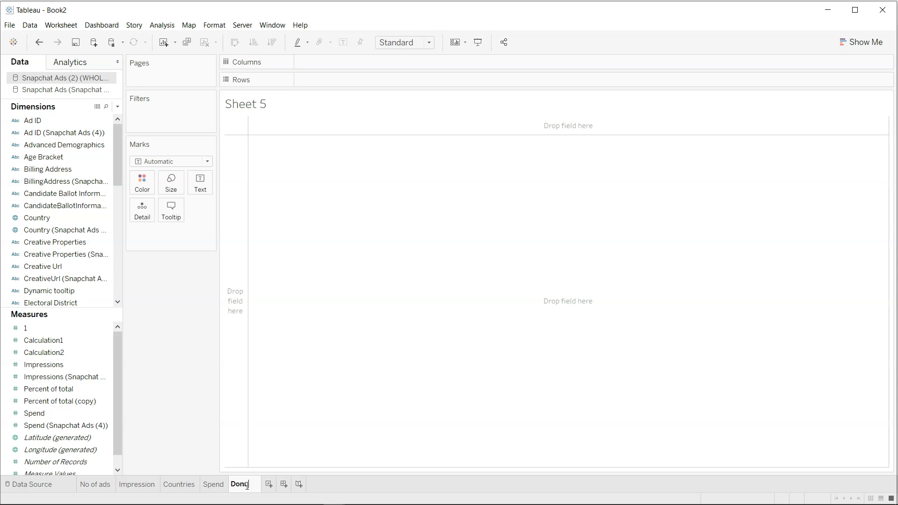
type("t")
key("Return")
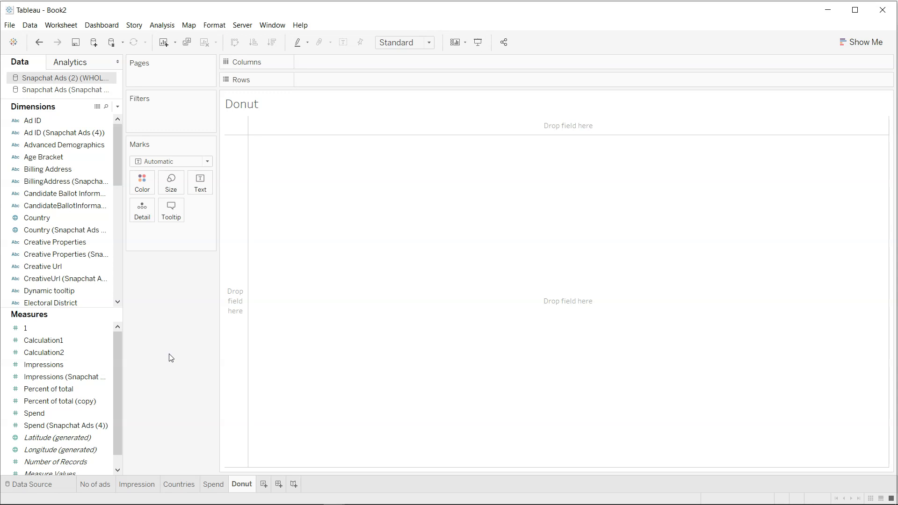
Step: Place the Pivot Field Names dimension on Columns and fit the Donut sheet to Entire View
scroll(65, 258, "down", 7)
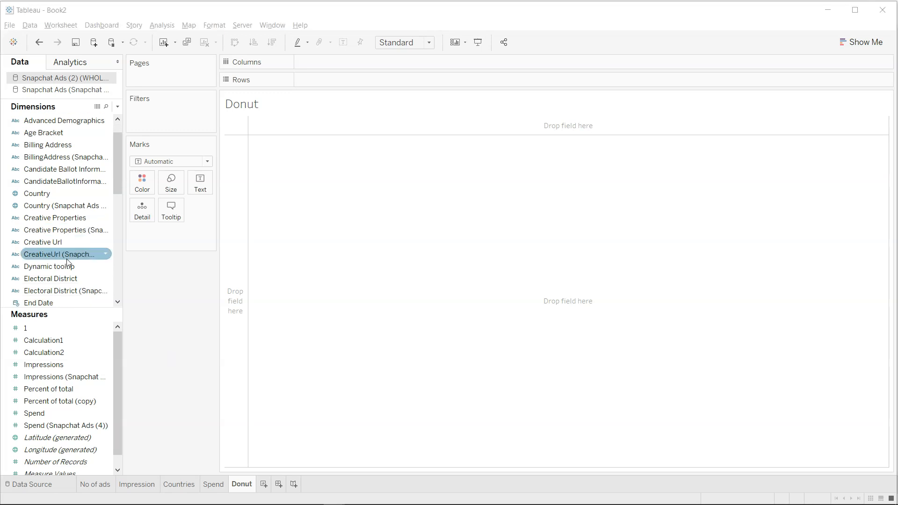
scroll(67, 263, "down", 1)
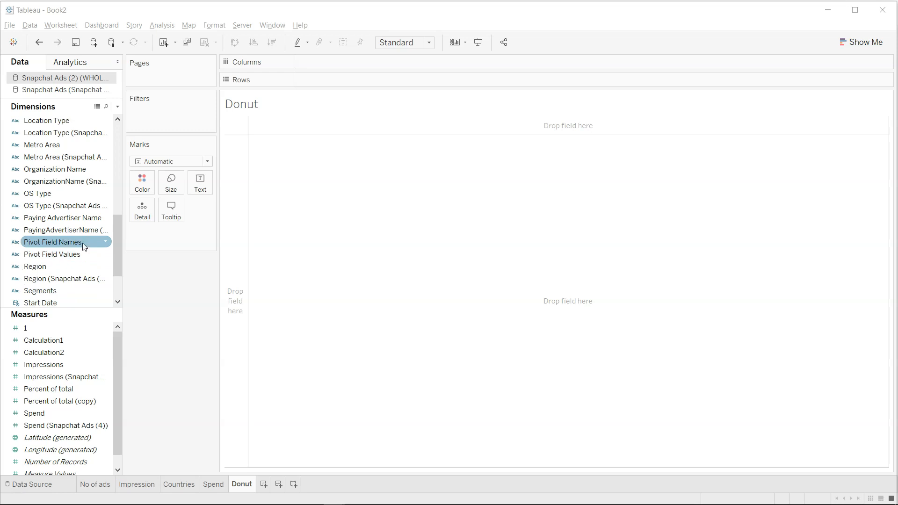
left_click_drag(82, 243, 354, 61)
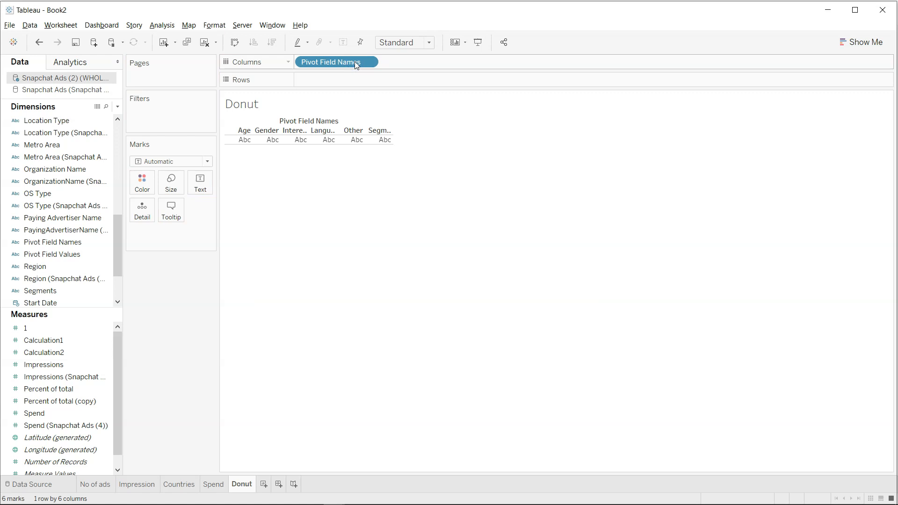
mouse_move(378, 147)
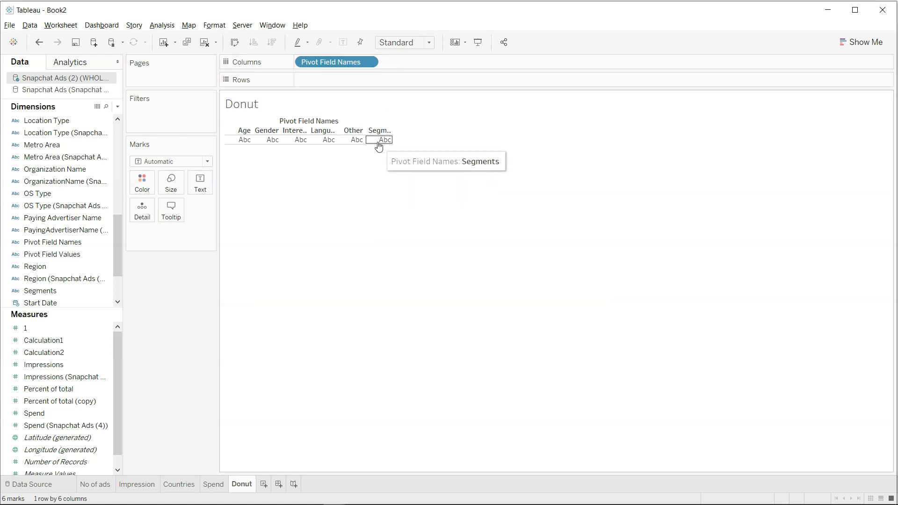
left_click(415, 43)
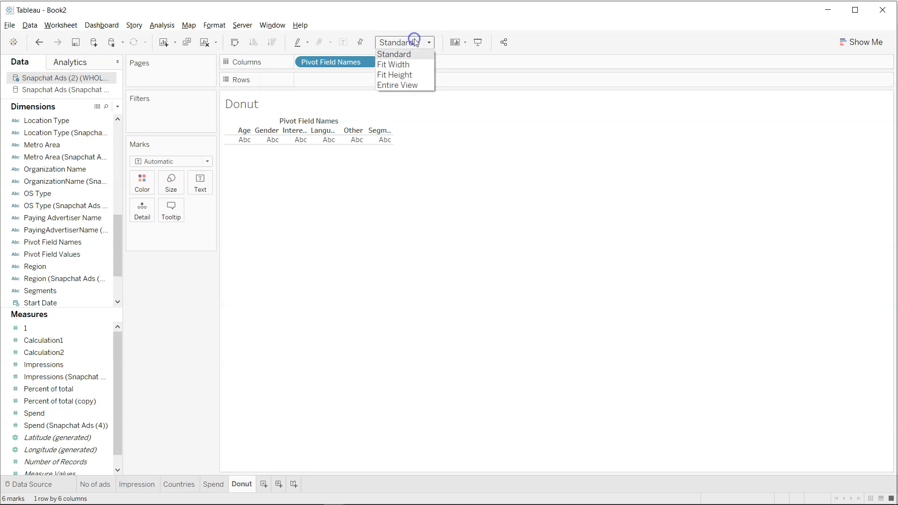
left_click(417, 85)
mouse_move(331, 148)
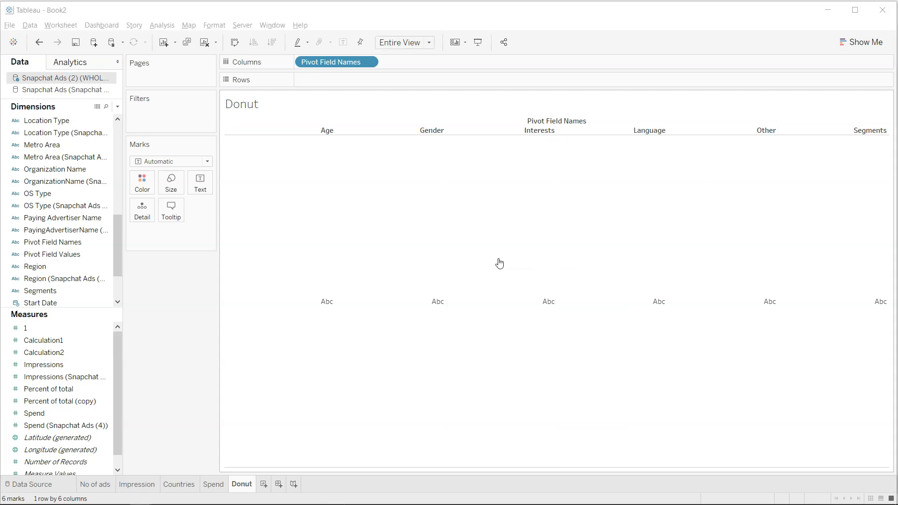
Step: Add the ad-hoc calculation Min(1) to Rows and change the mark type to Pie
double_click(354, 81)
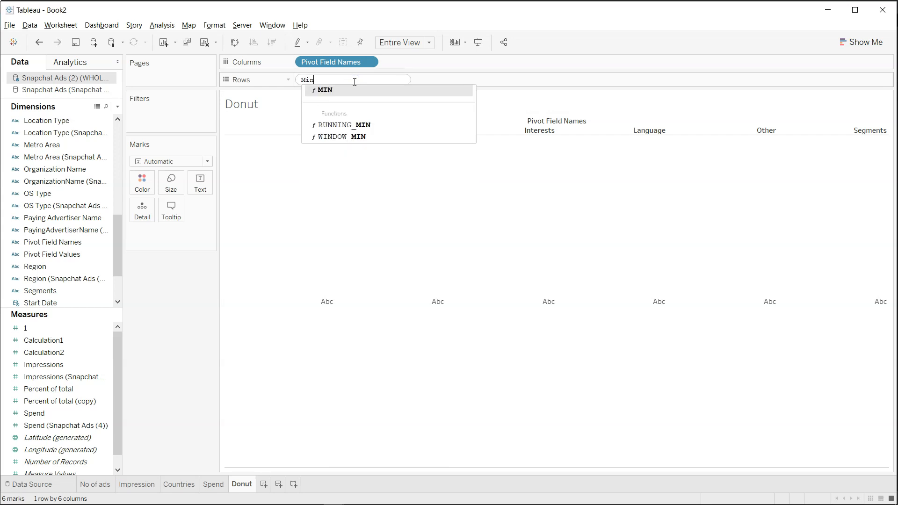
type("(1)")
key("Return")
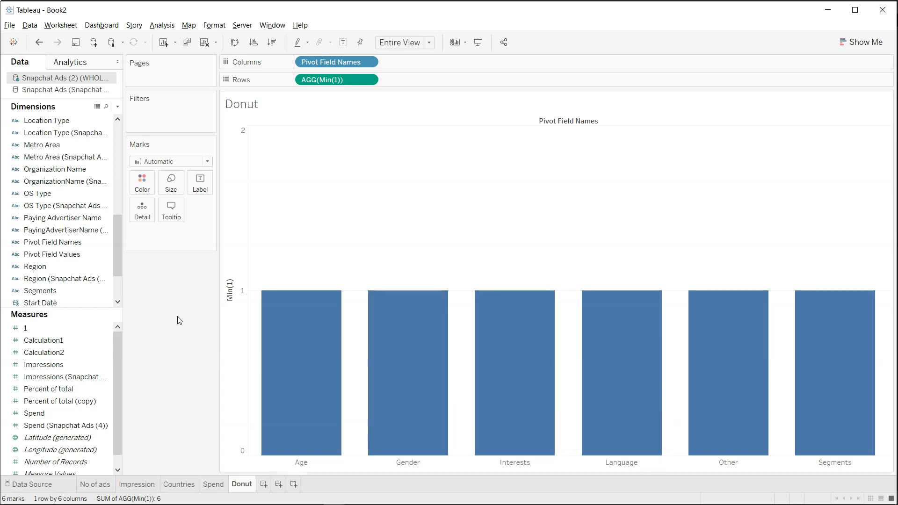
left_click(179, 162)
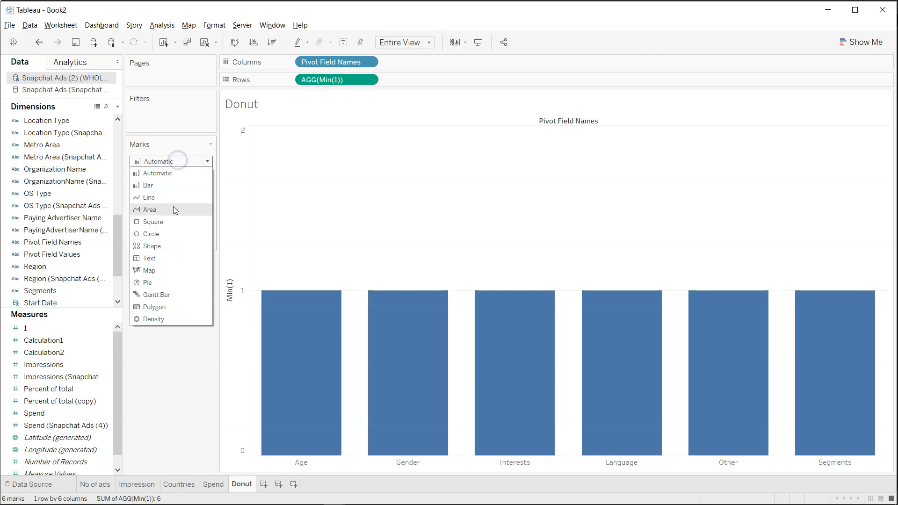
left_click(164, 282)
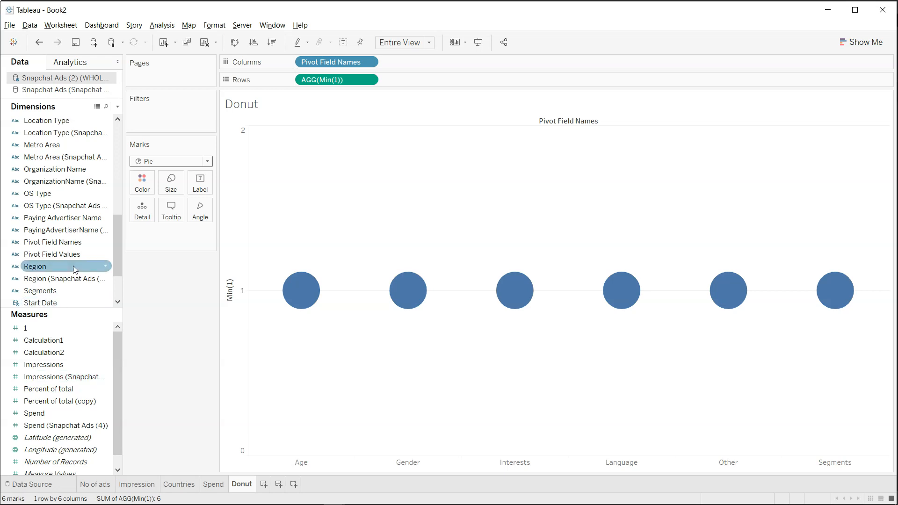
Step: Assign Measure Values to the pie angle and remove every measure from it except Calculation1 and Percent of total
scroll(77, 401, "down", 1)
left_click_drag(76, 462, 206, 216)
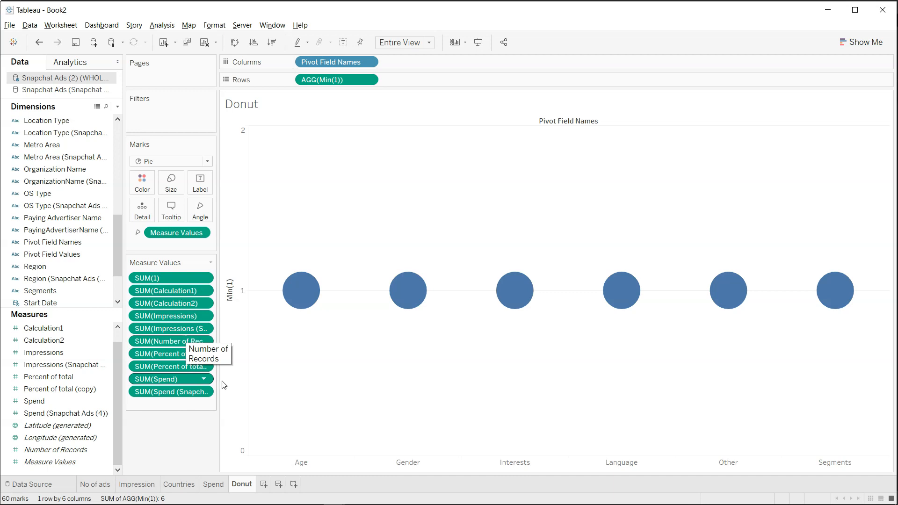
left_click_drag(192, 278, 188, 423)
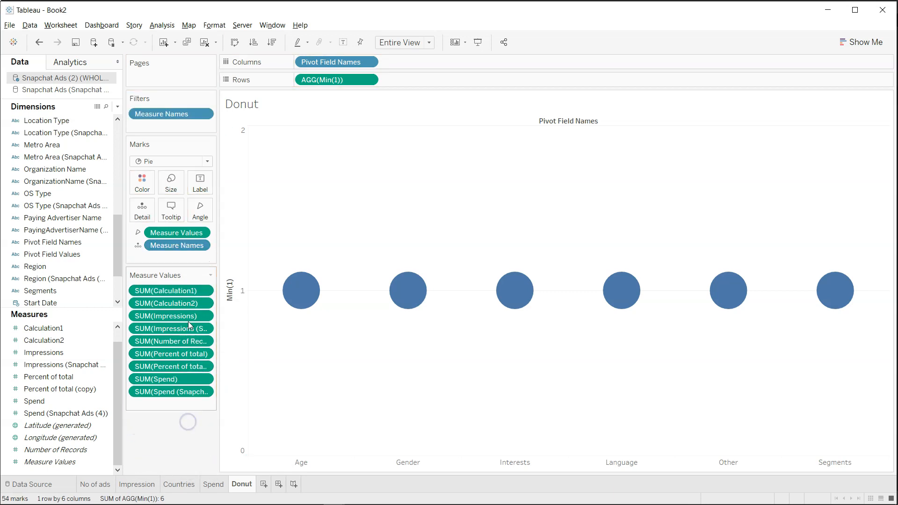
left_click_drag(190, 302, 186, 440)
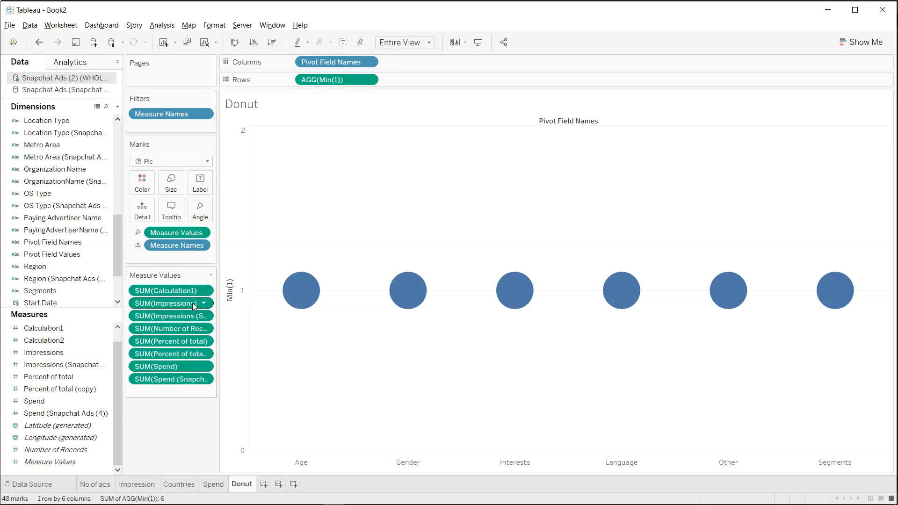
left_click_drag(181, 303, 180, 442)
left_click_drag(183, 305, 185, 425)
left_click_drag(186, 304, 181, 414)
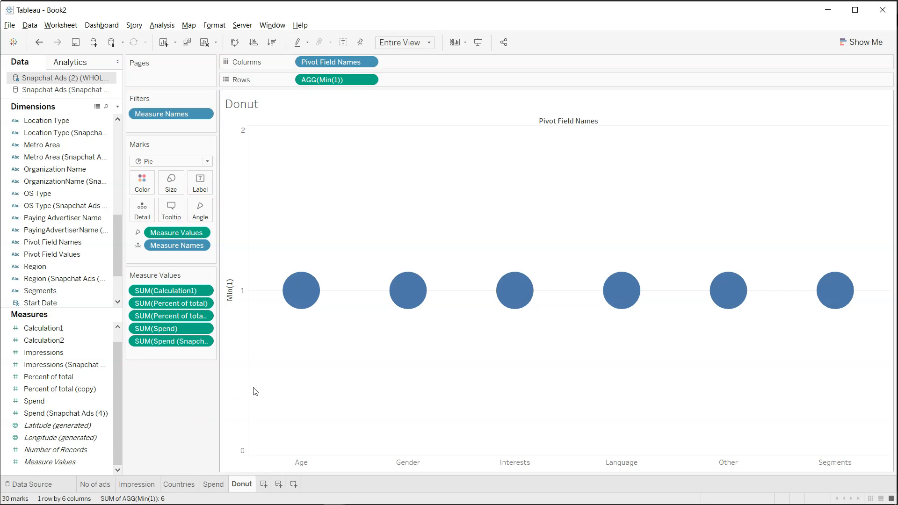
left_click_drag(222, 389, 254, 387)
left_click_drag(212, 319, 202, 402)
left_click_drag(196, 316, 193, 430)
left_click_drag(209, 317, 224, 384)
Step: Color the pie slices by Measure Names and check the tooltips of the Age and Gender pies
left_click(63, 294)
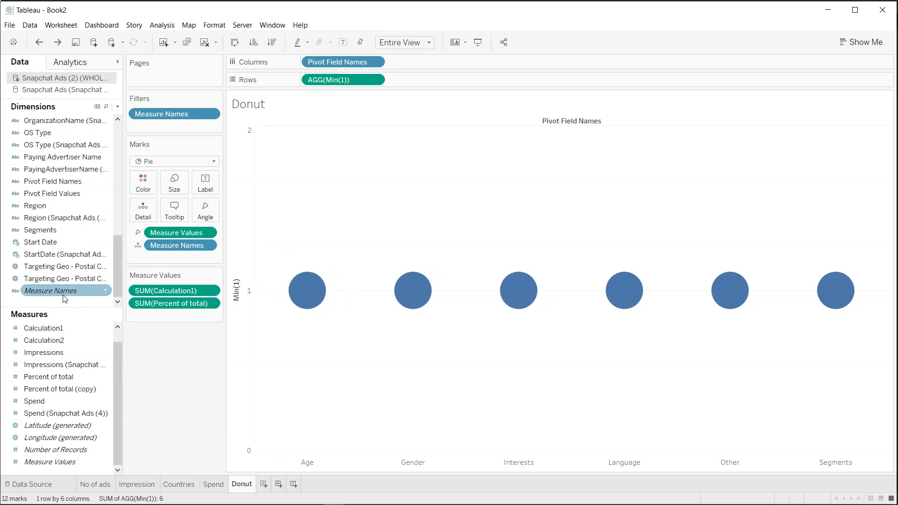
left_click_drag(63, 294, 136, 185)
mouse_move(305, 304)
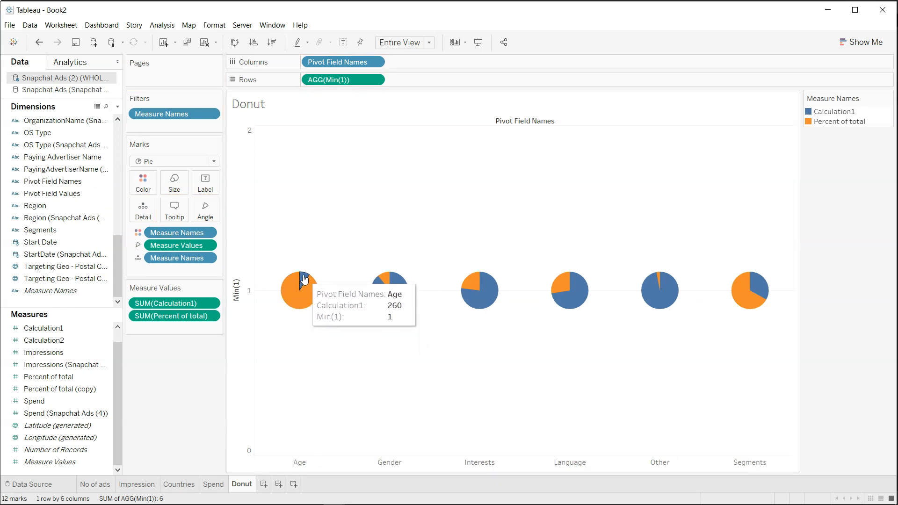
mouse_move(379, 308)
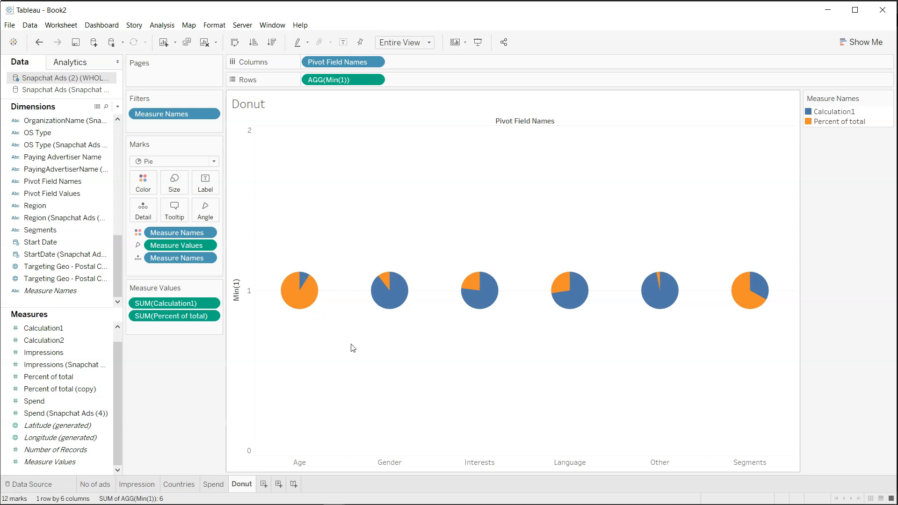
left_click(89, 378)
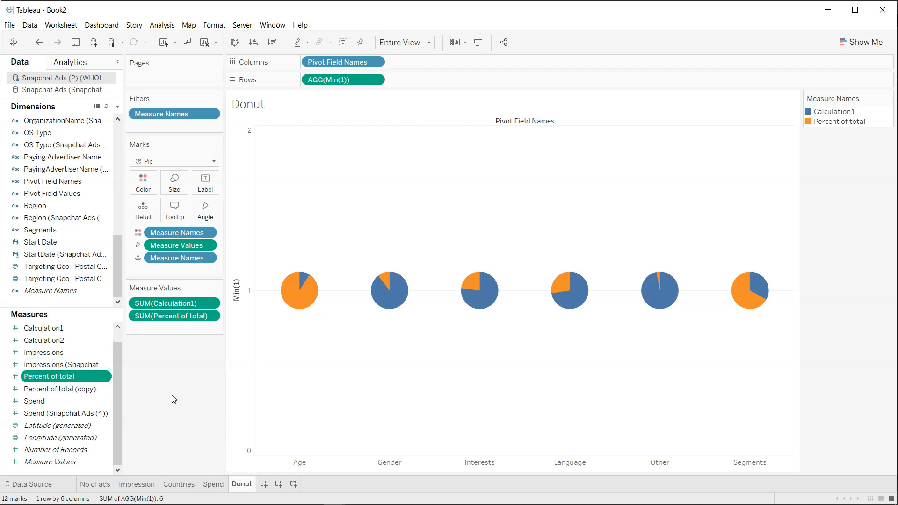
key("alt+Tab")
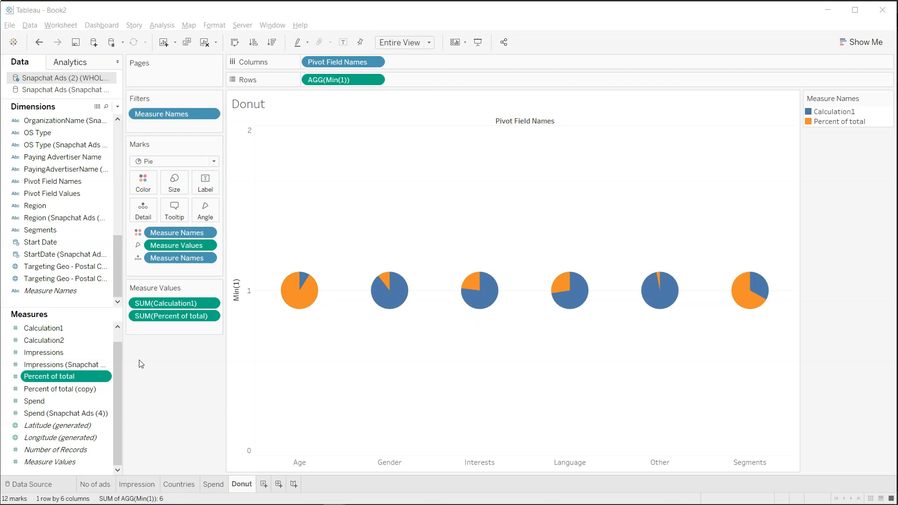
Step: Create a calculated field named PV Values in the Snapchat Ads (2) (WHOLE DATA) source
left_click(118, 106)
left_click(104, 117)
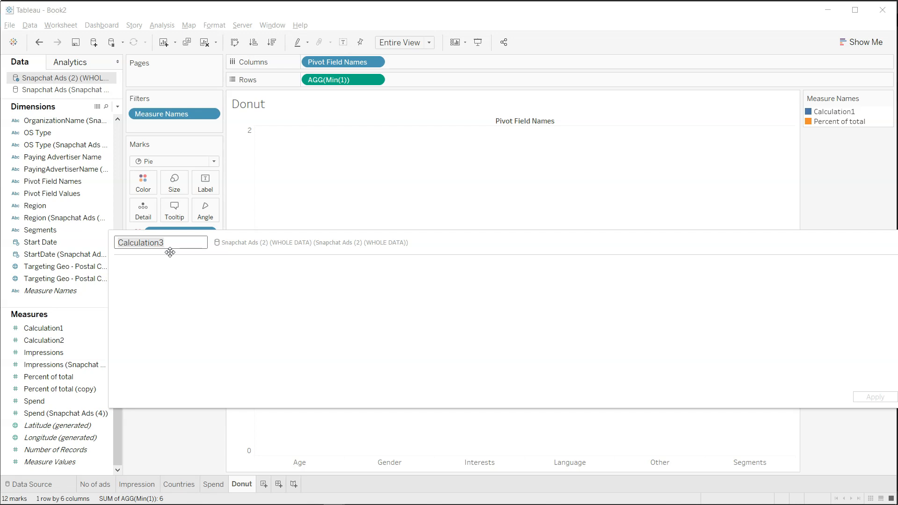
type("PV V")
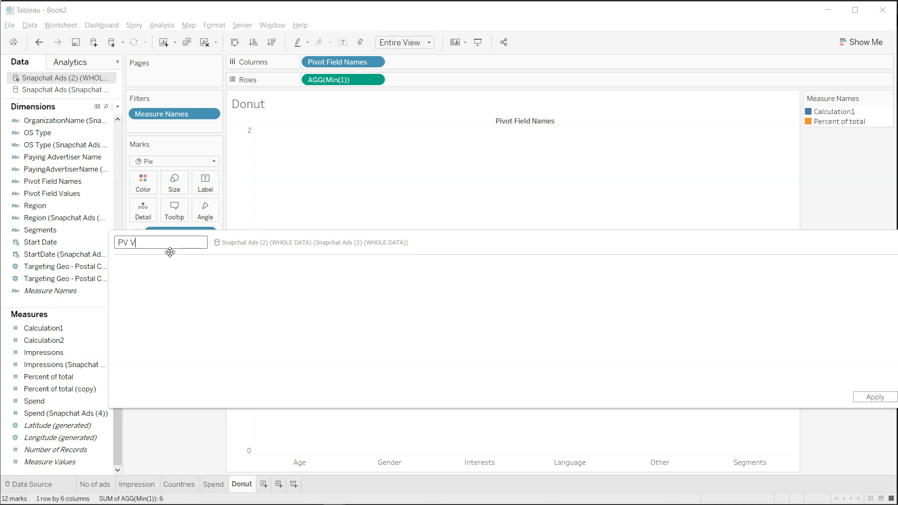
type("alues")
left_click(174, 280)
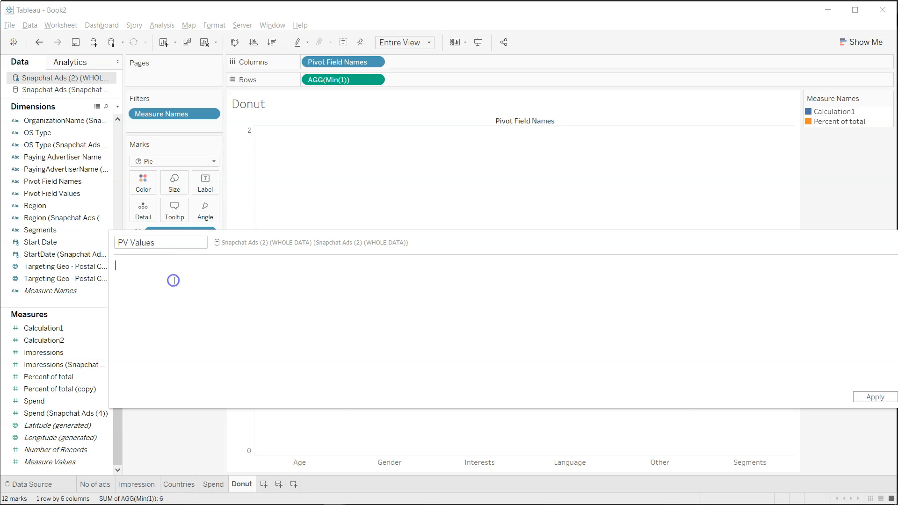
Step: Write the PV Values formula as If NOT (ISNULL([Pivot Field Names])) THEN 1 ELSE 0 END
type("If")
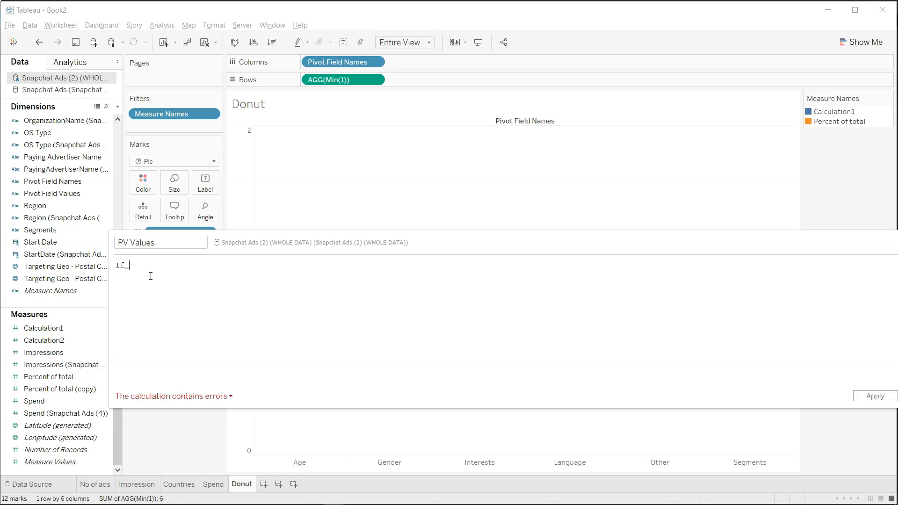
type("N")
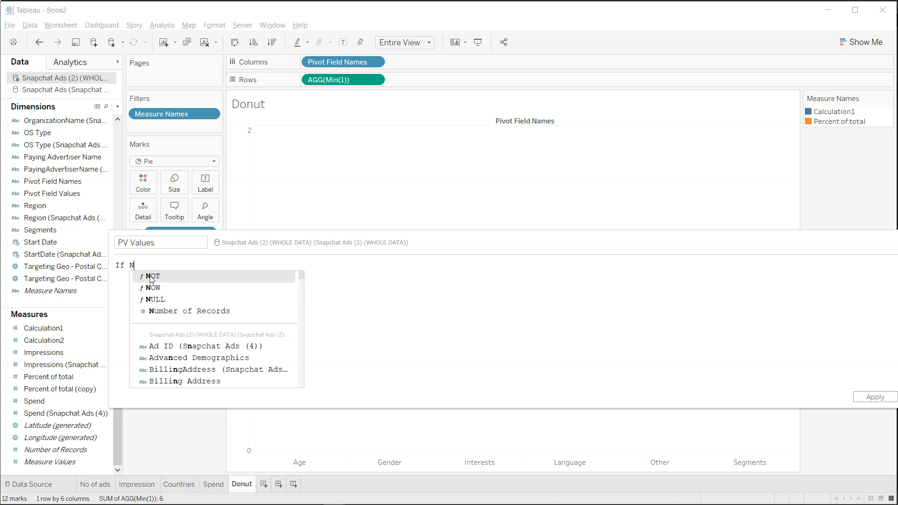
type("OT (ISNULL()")
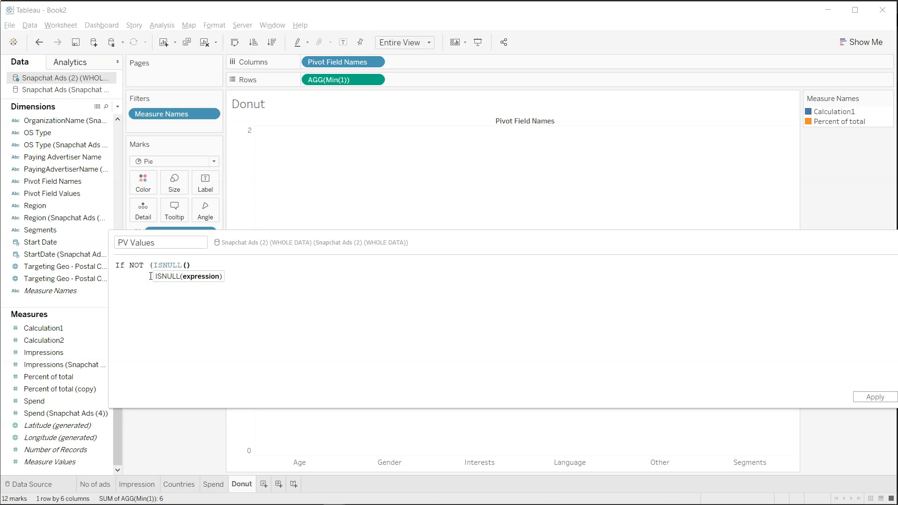
type("Pivot")
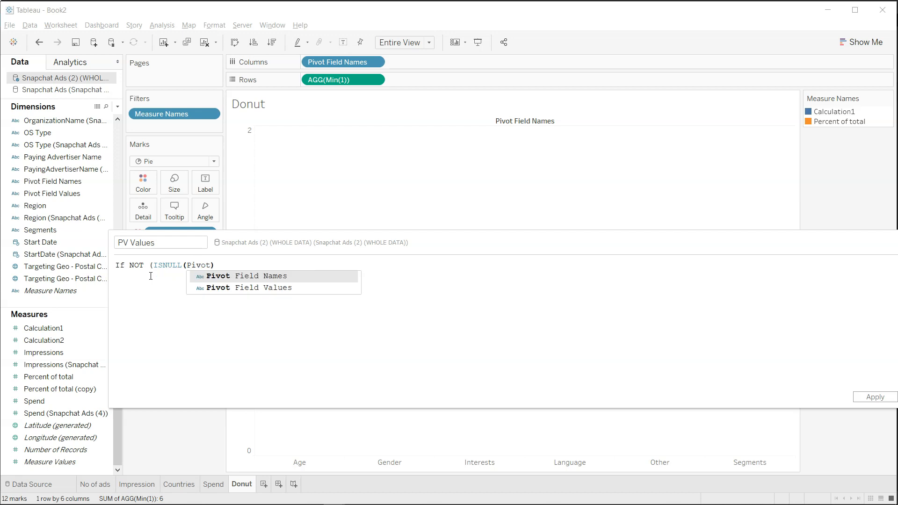
key("Return")
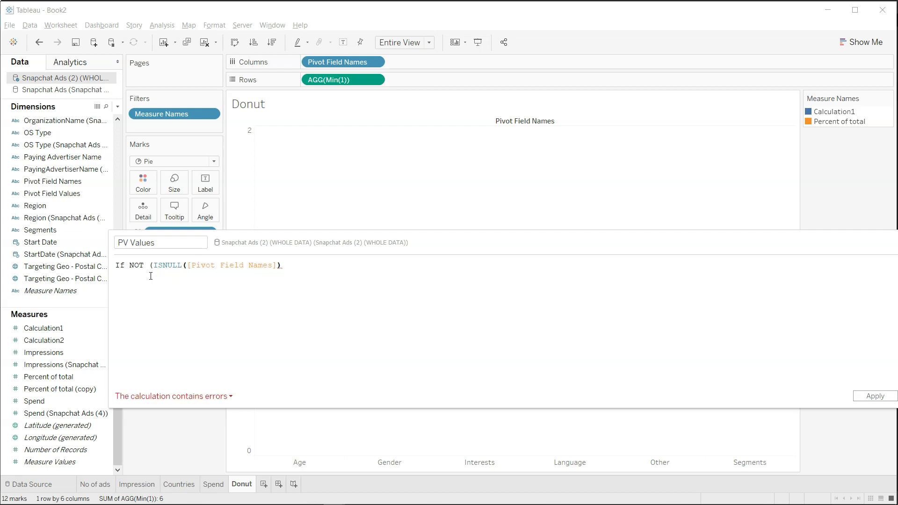
type(") THEN ")
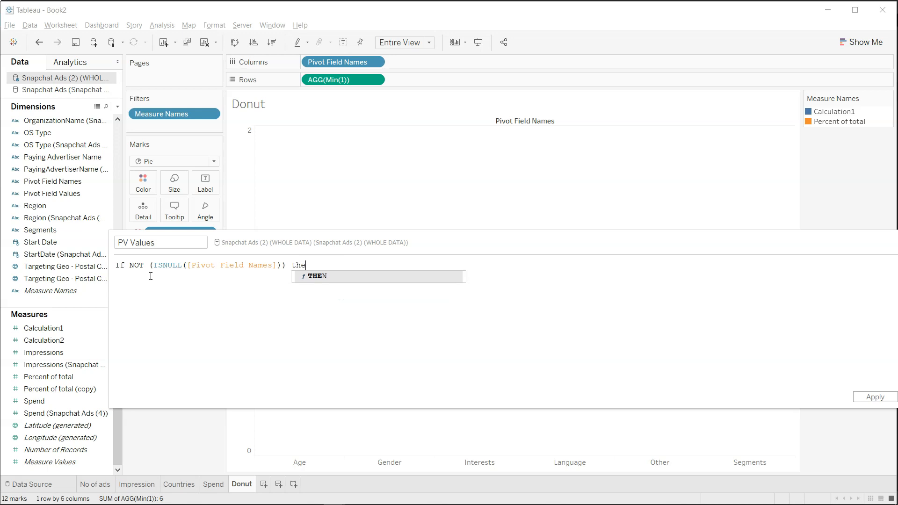
type("1 el")
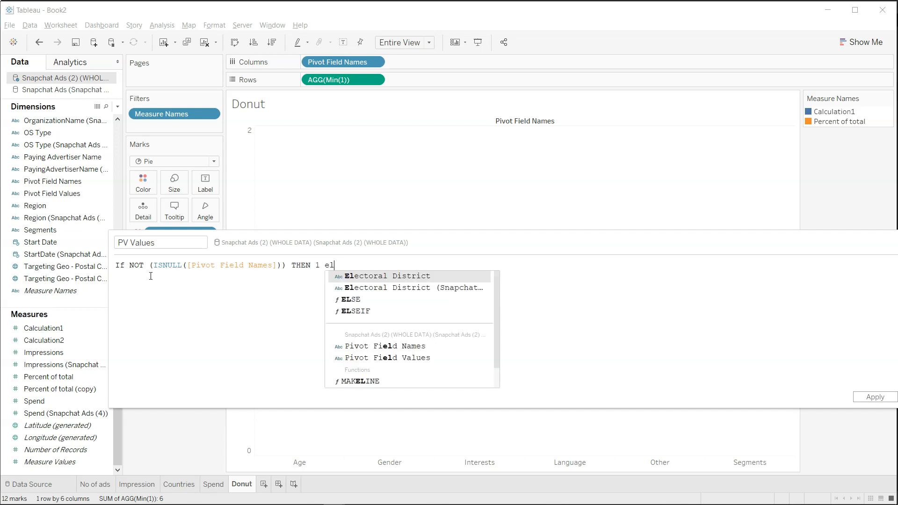
key("Down")
key("Down")
key("Return")
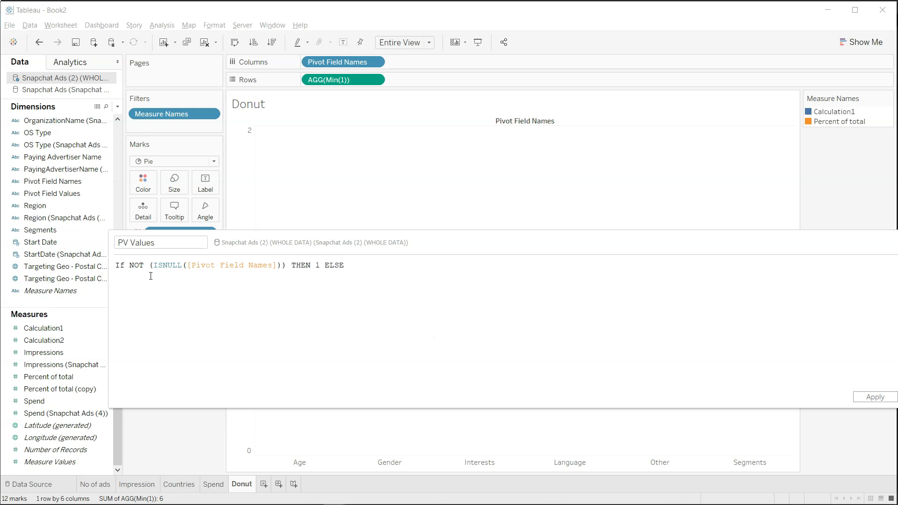
type("0 en")
key("Return")
Step: Replace the field inside ISNULL with [Pivot Field Values] and save the PV Values calculation
left_click_drag(253, 265, 273, 266)
key("BackSpace")
key("BackSpace")
type("Values")
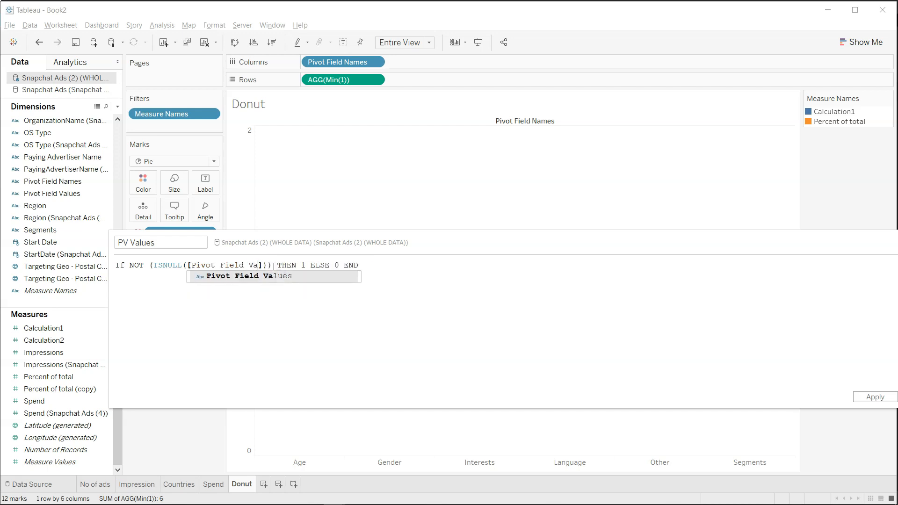
key("Return")
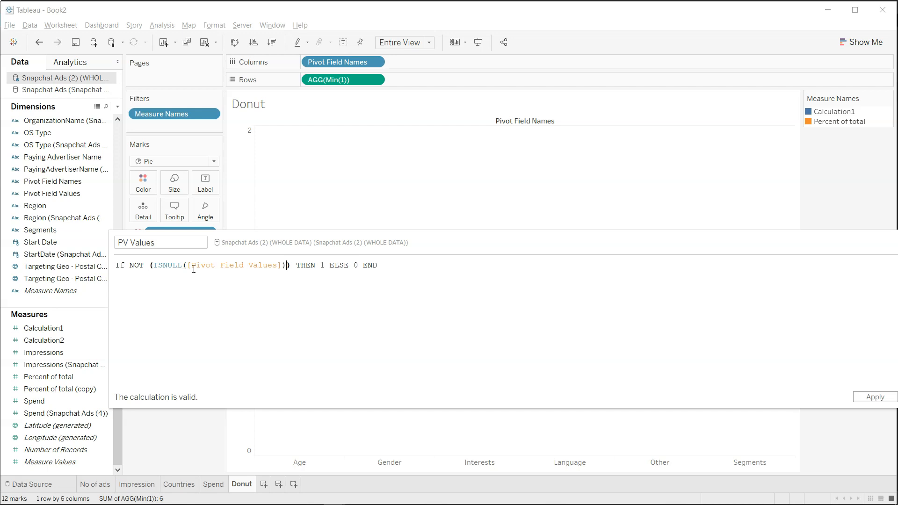
left_click(332, 265)
left_click(354, 265)
left_click_drag(548, 249, 413, 241)
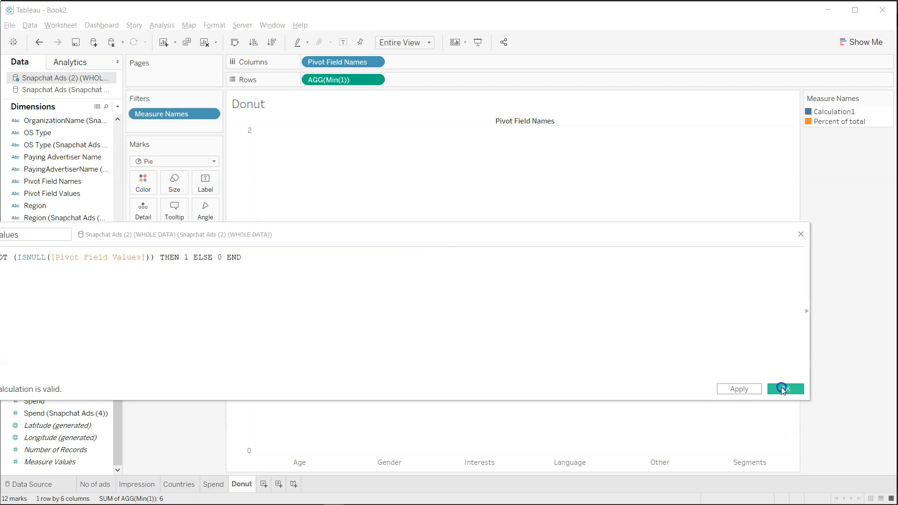
left_click(784, 389)
Step: Rename the PV Values calculated field as PV Not Null Values
mouse_move(297, 296)
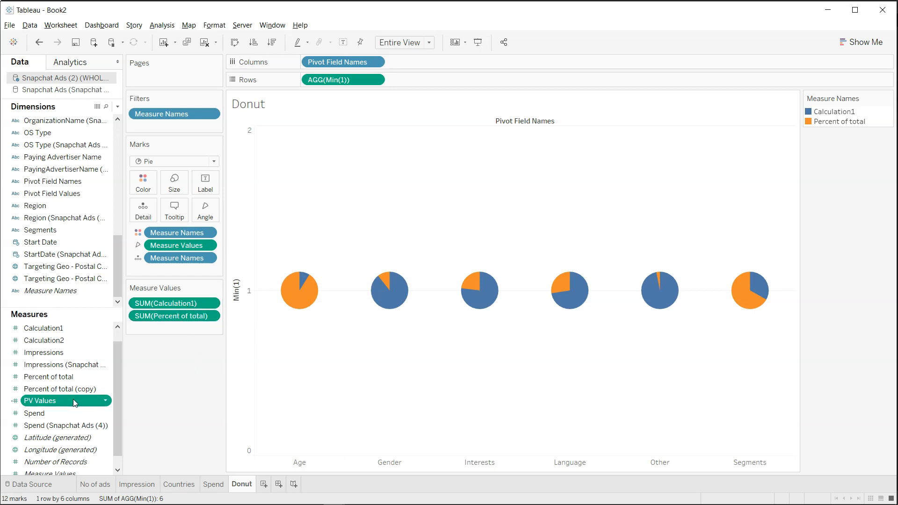
left_click(104, 401)
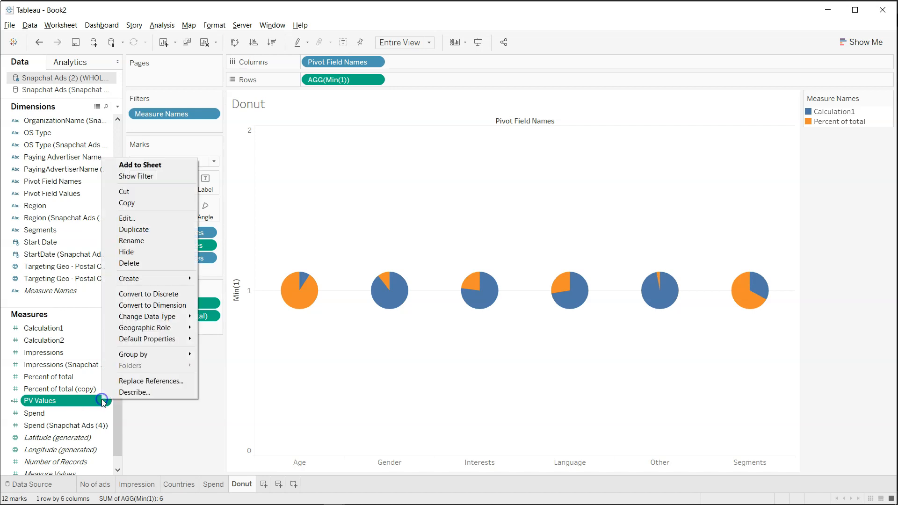
left_click(154, 218)
left_click(28, 235)
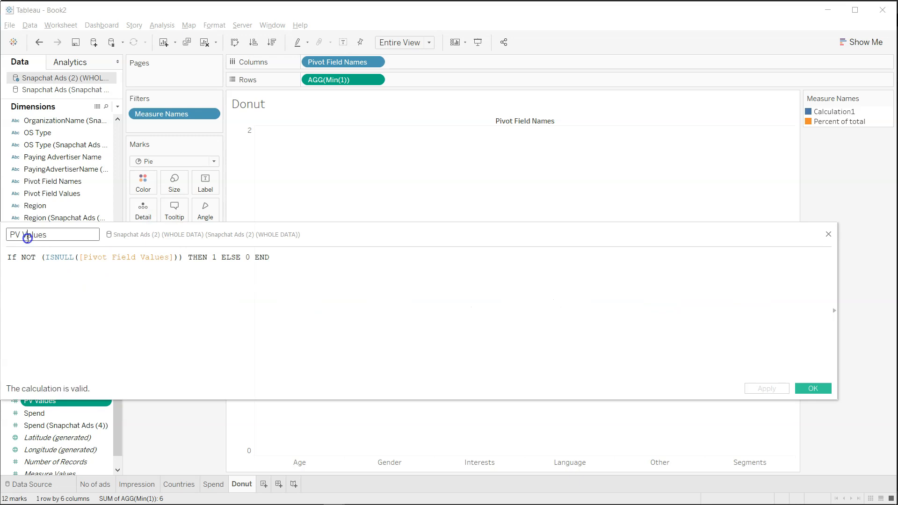
type("Not Null")
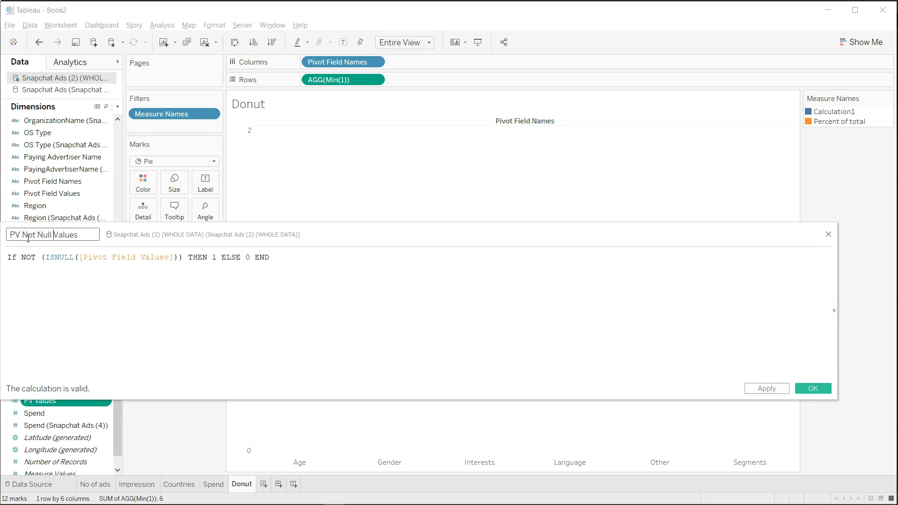
left_click(812, 389)
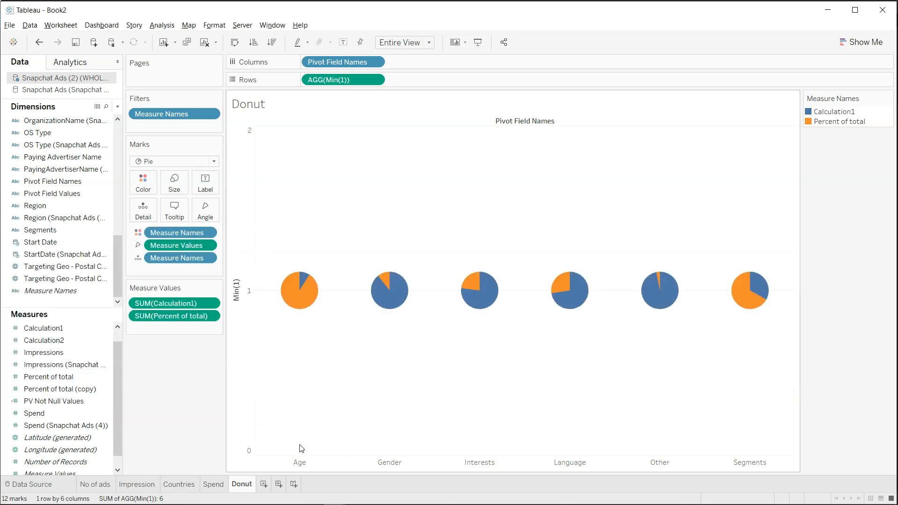
Step: Create another calculated field in the whole-data source and name it Pct of Total
left_click(117, 107)
left_click(102, 118)
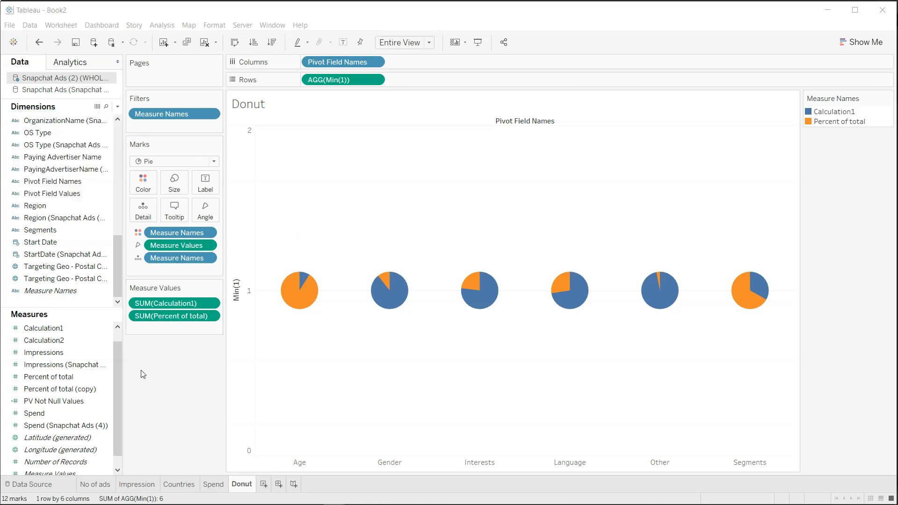
left_click_drag(897, 154, 316, 186)
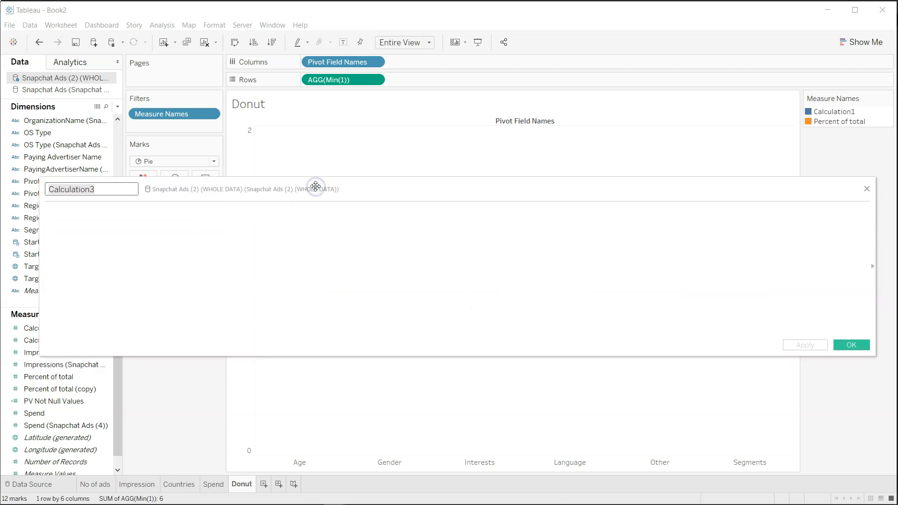
type("Pct of Tota")
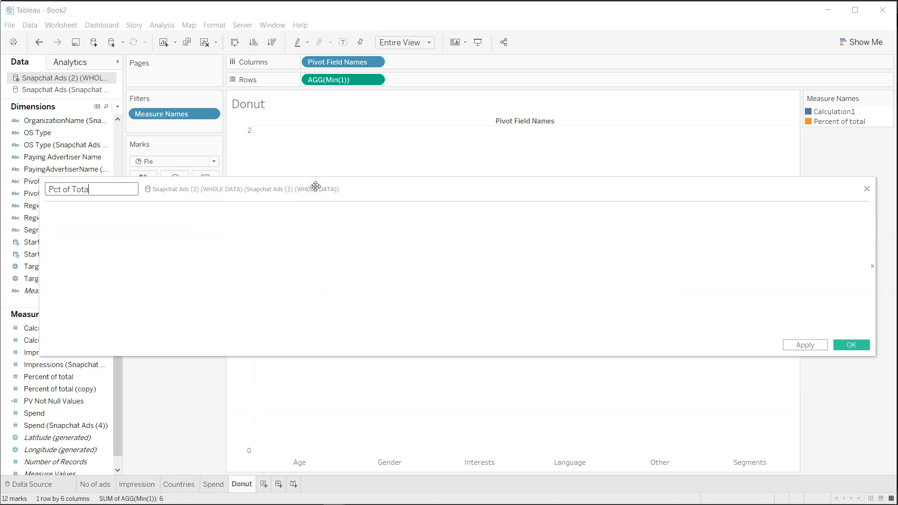
type("l")
left_click(58, 377)
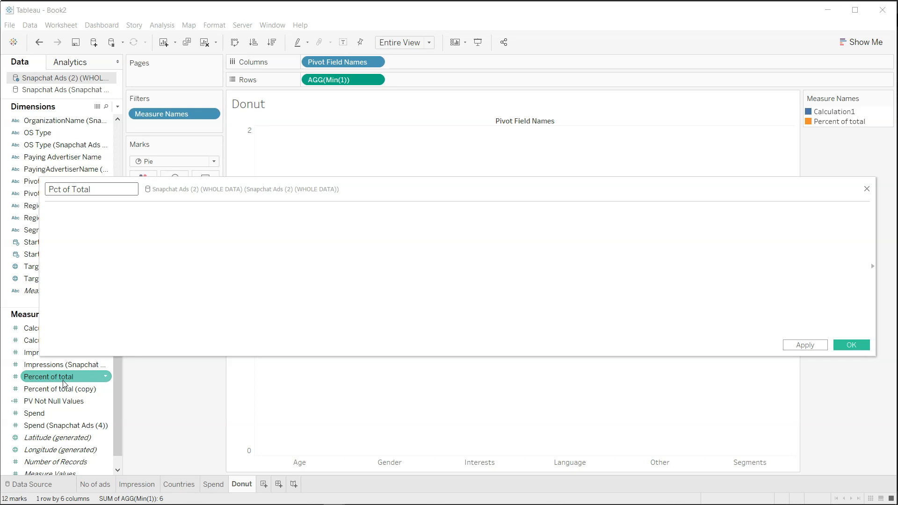
left_click(92, 248)
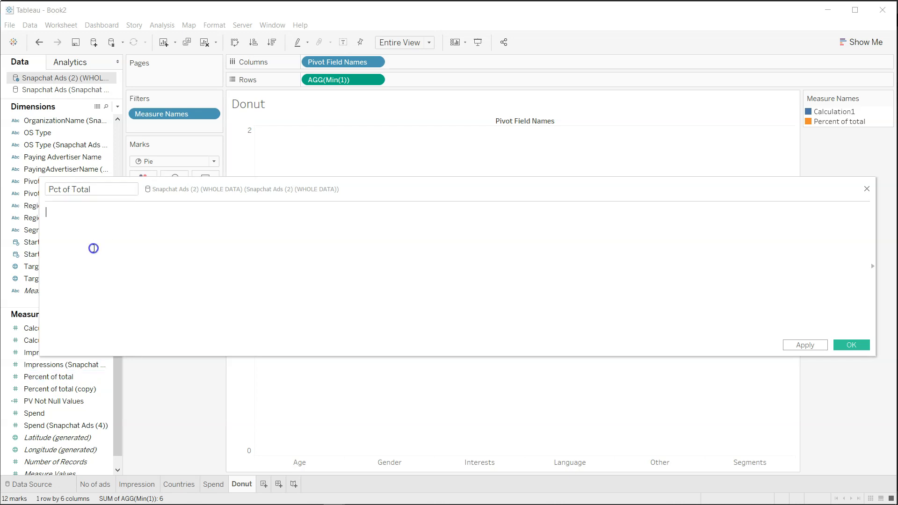
Step: Define Pct of Total as Sum([PV Not Null Values]) / Sum([Number of Records]) and save it
type("Sum (")
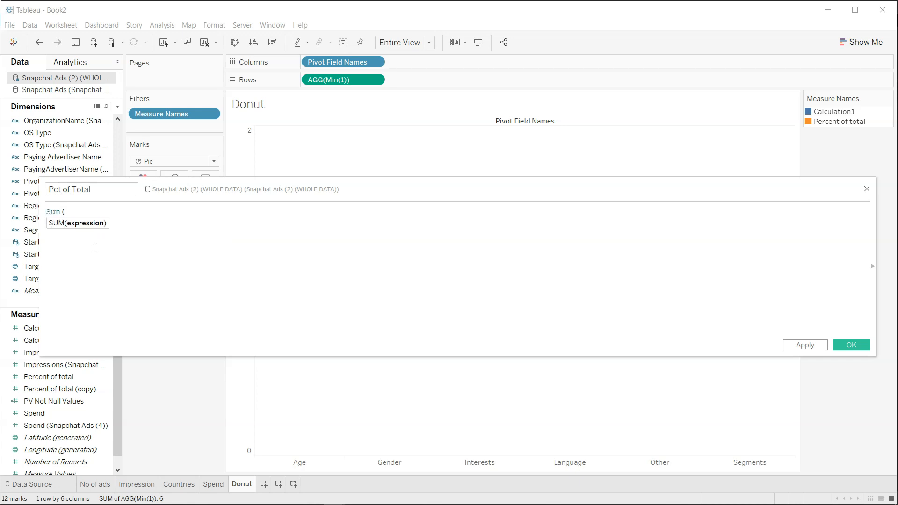
type("Pv n")
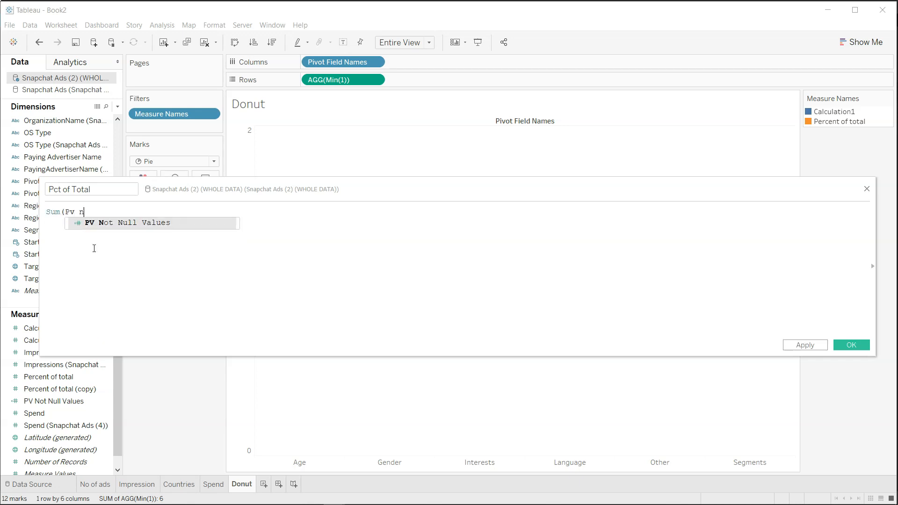
key("Return")
type(")")
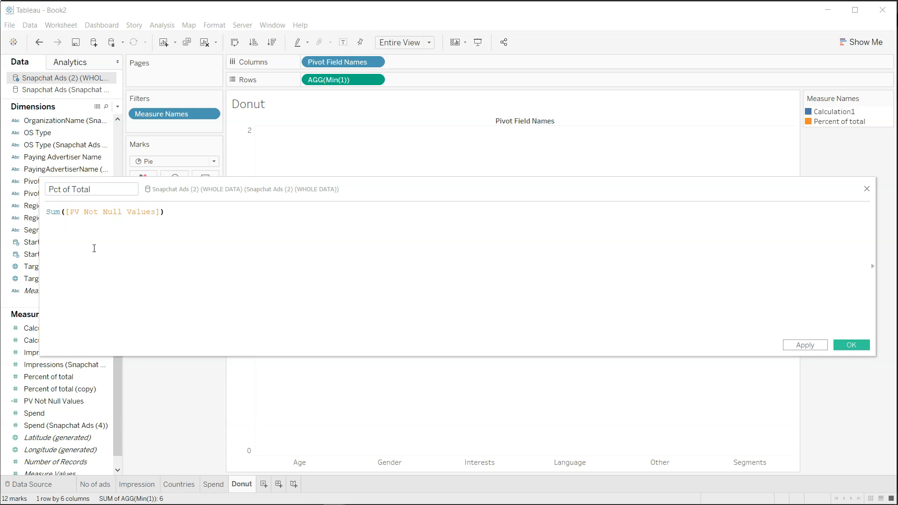
type(" / Sum(")
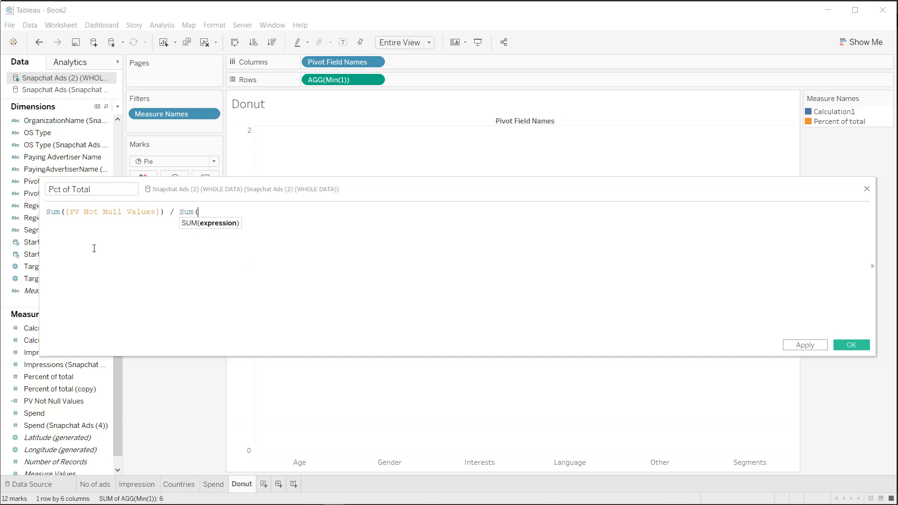
type("[Number of Records]")
key("Return")
type(")")
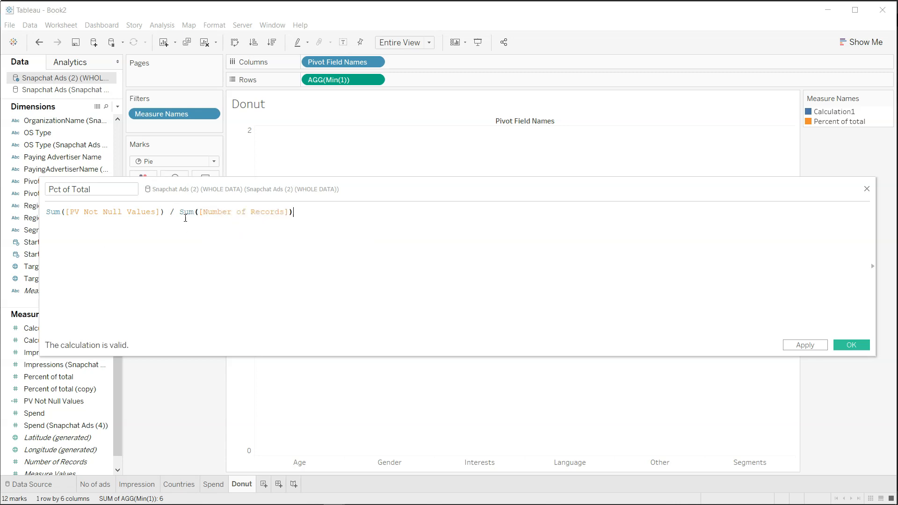
left_click_drag(71, 211, 157, 211)
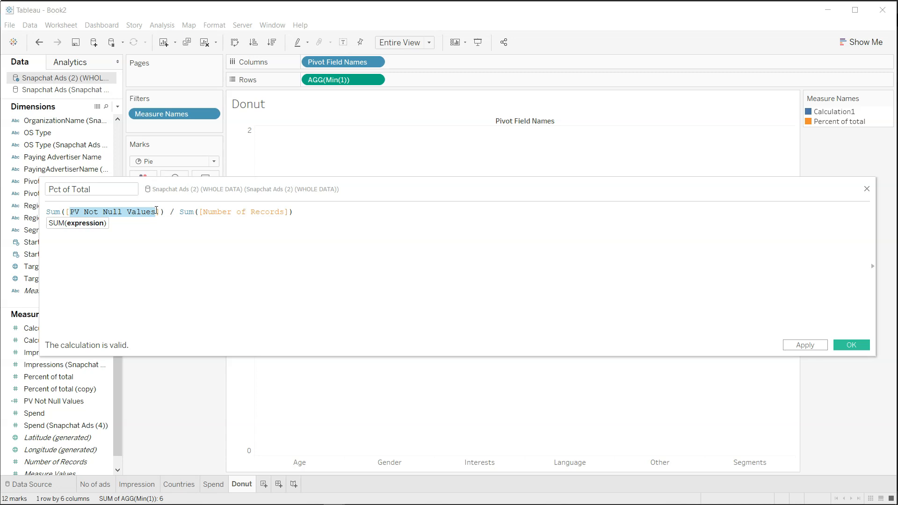
left_click(850, 345)
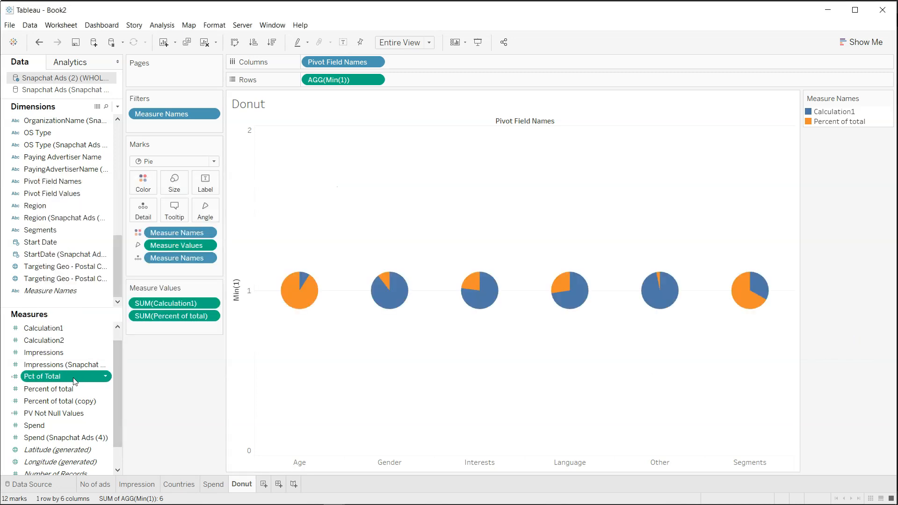
Step: Create a calculated field from Pct of Total named Remainder of Pie with the formula 1 - [Pct of Total]
left_click(106, 376)
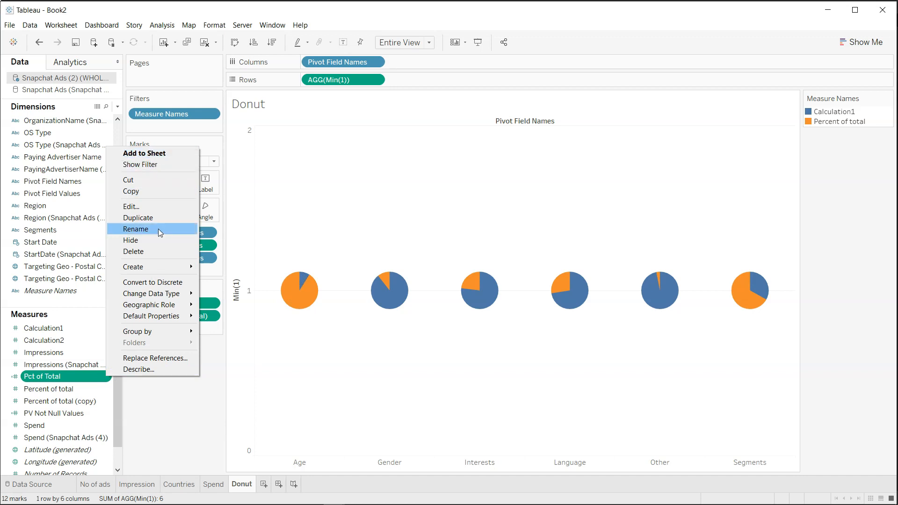
mouse_move(167, 270)
left_click(236, 269)
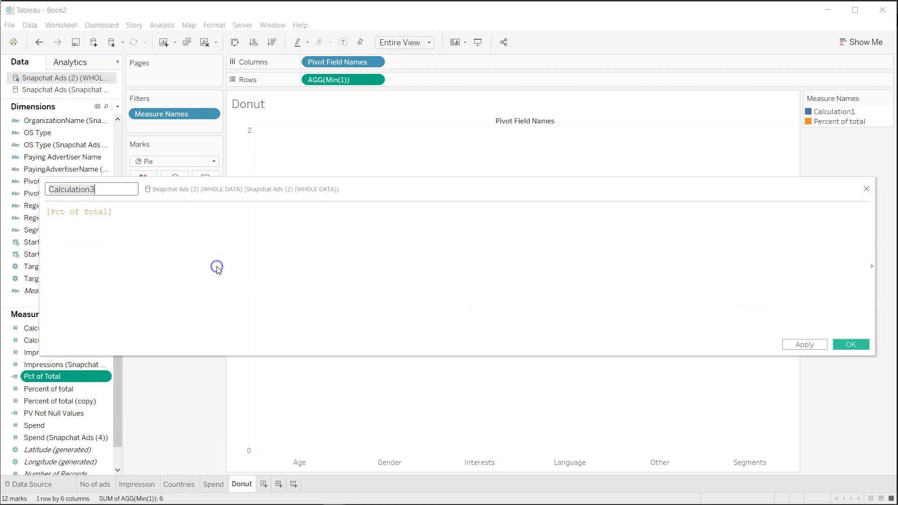
type("Remainder of Pie")
key("Tab")
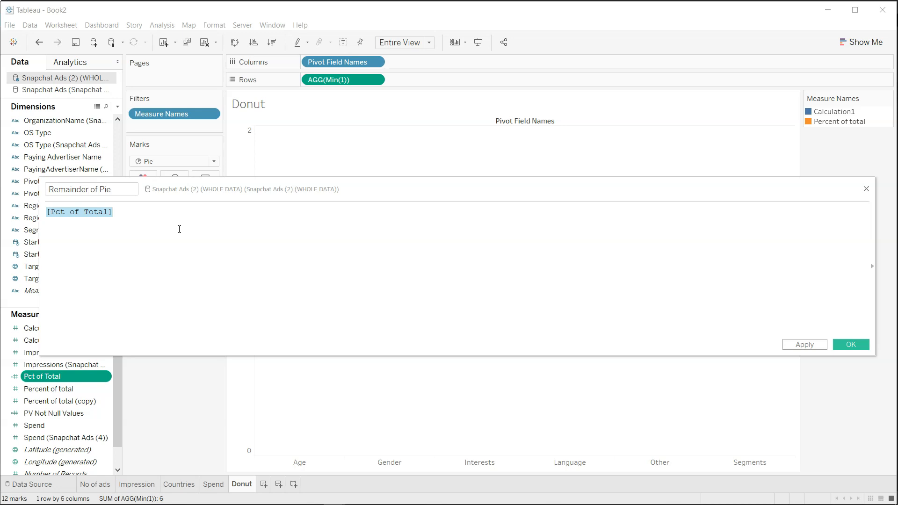
key("Home")
type("1 -")
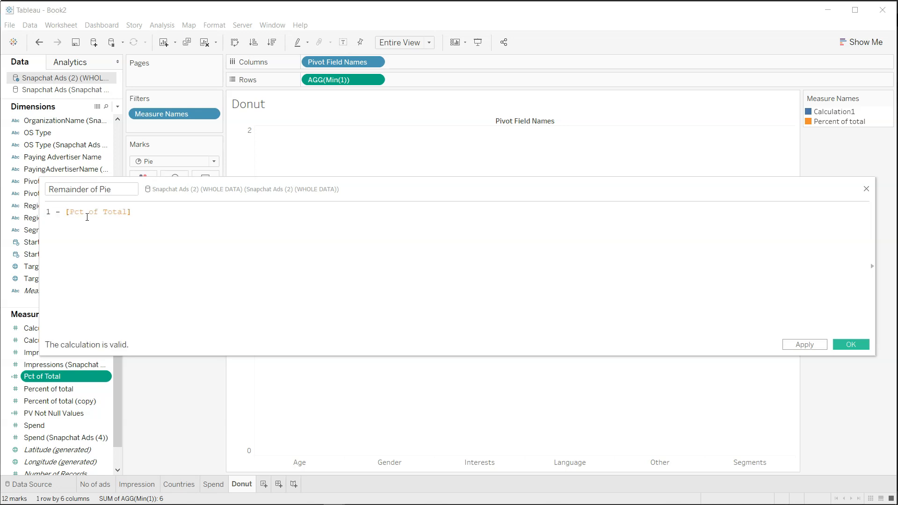
left_click(842, 343)
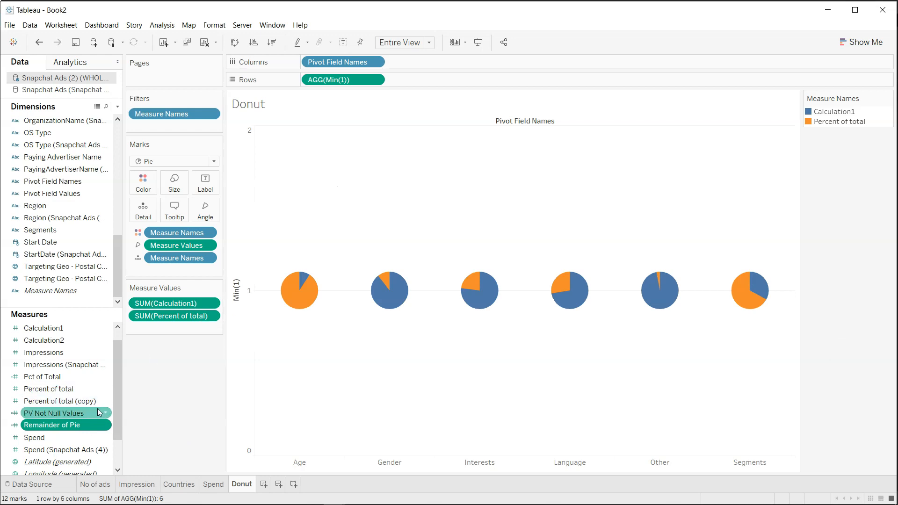
Step: In the Measure Values of the pies, replace Calculation1 with Remainder of Pie and Percent of total with Pct of Total
left_click_drag(96, 424, 195, 302)
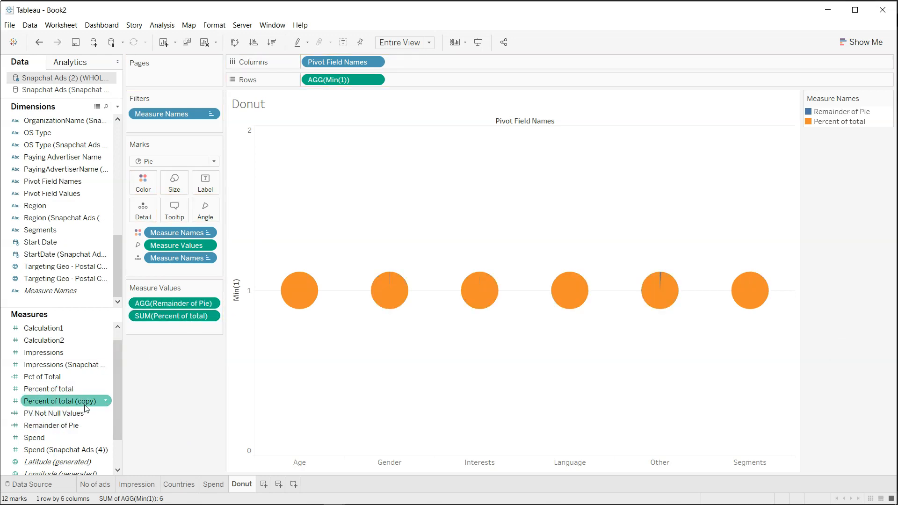
left_click_drag(75, 378, 186, 318)
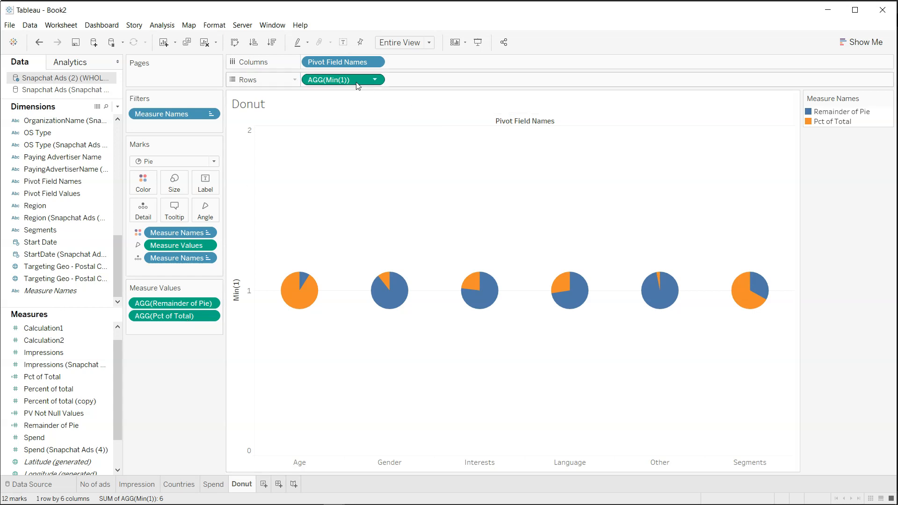
Step: Duplicate the Min(1) measure on Rows and remove Measure Values from the angle of the second set of pies
left_click_drag(349, 81, 430, 80)
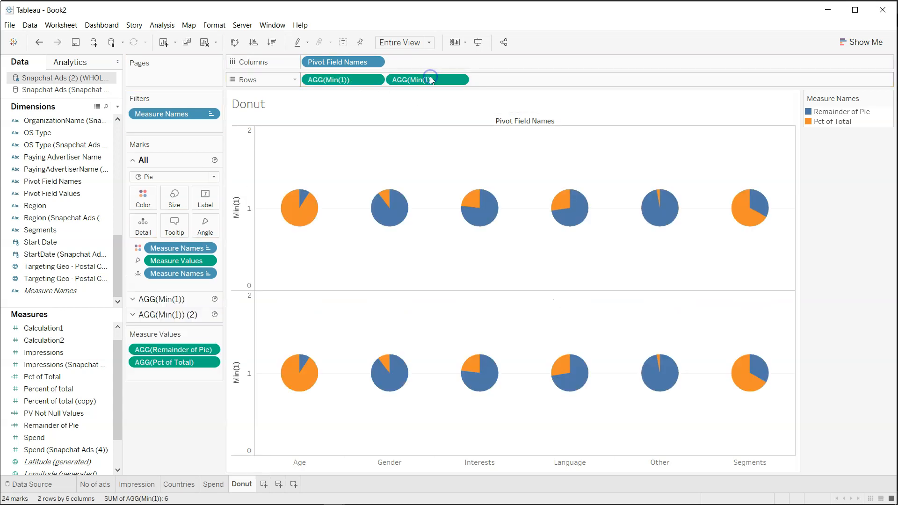
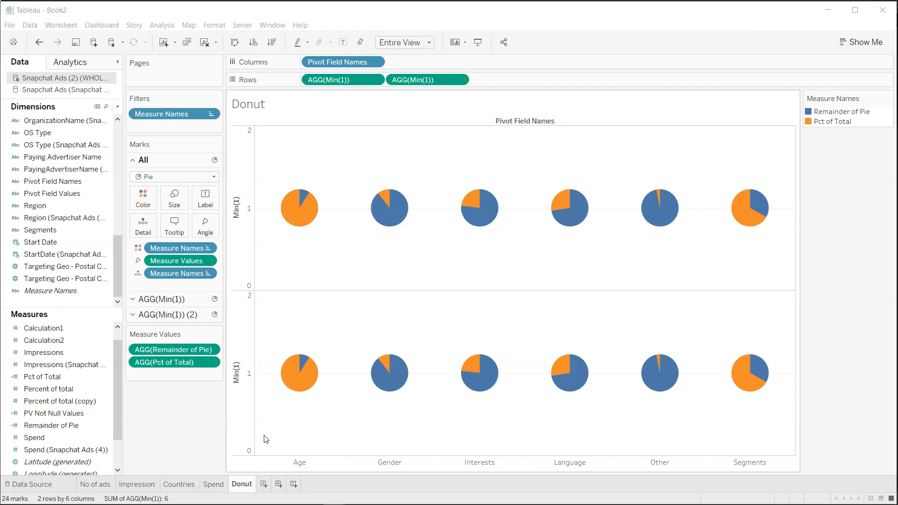
left_click(165, 315)
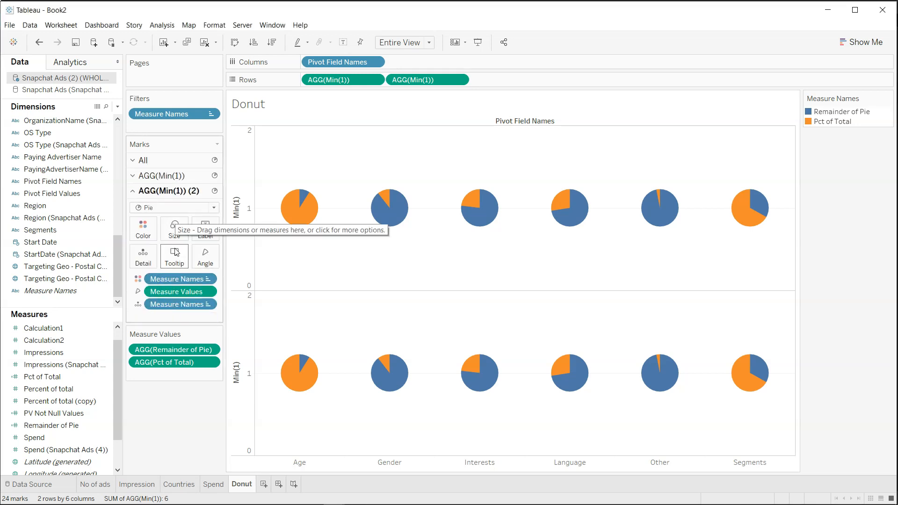
left_click_drag(174, 290, 173, 435)
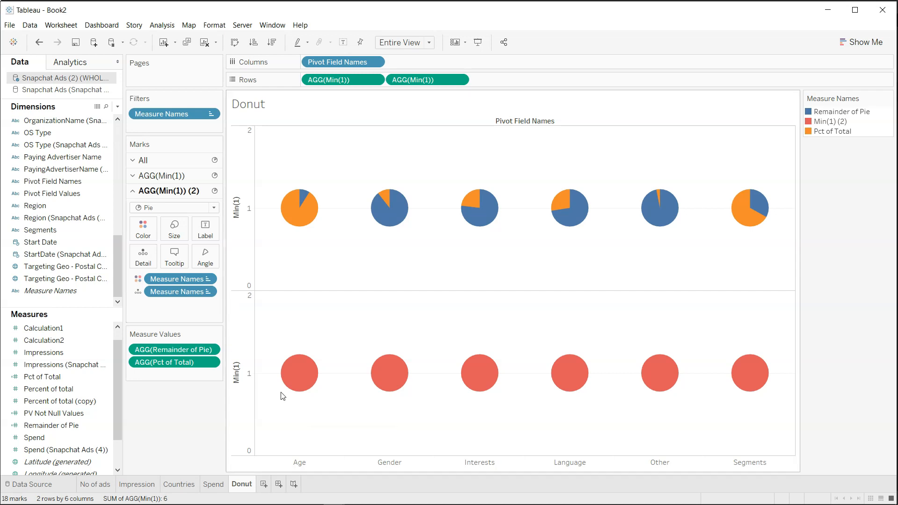
Step: Assign white to Min(1) (2) in the Measure Names colors and apply it
left_click(143, 228)
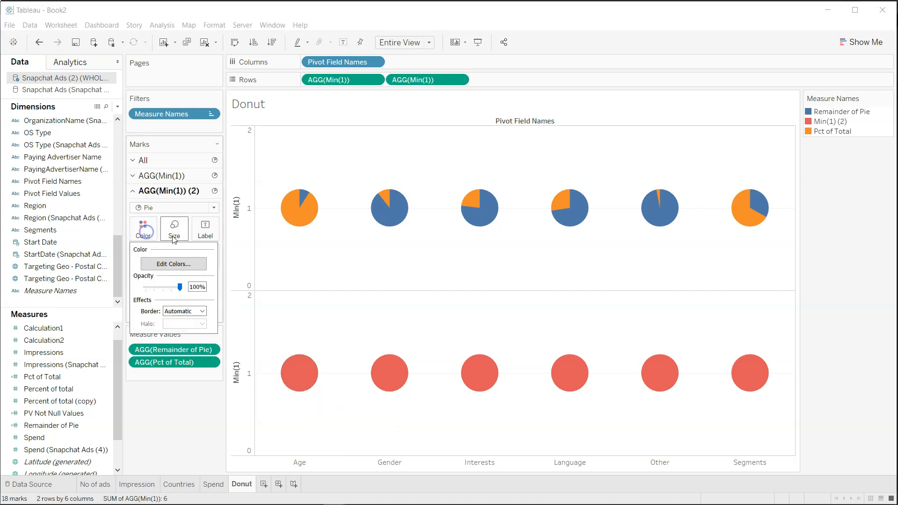
left_click(174, 264)
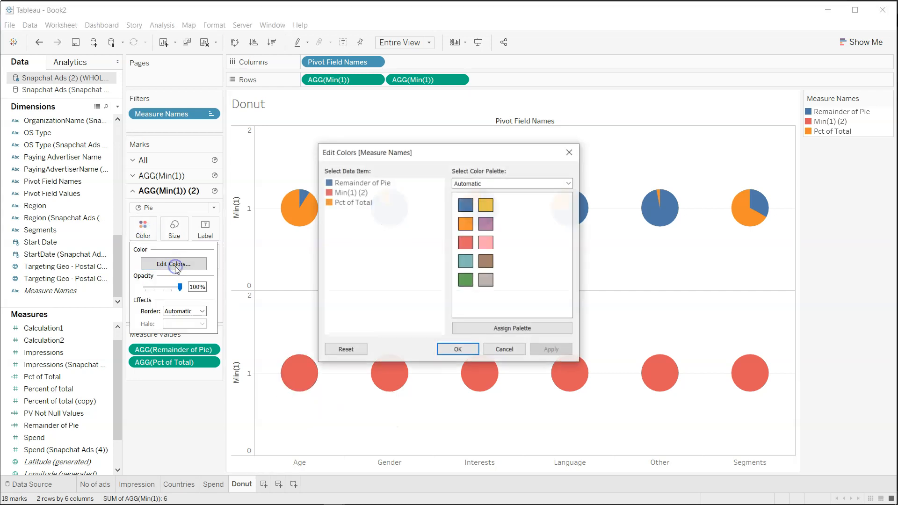
left_click(353, 196)
left_click(332, 193)
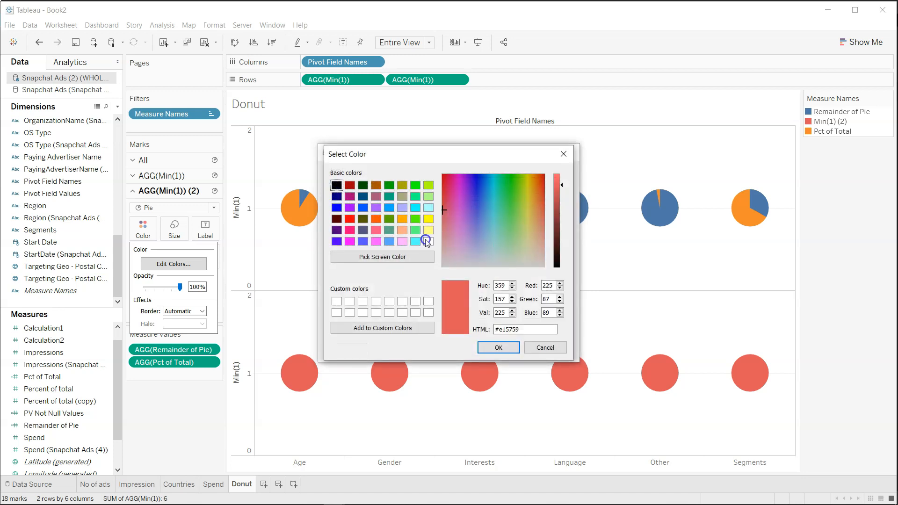
left_click(427, 241)
left_click(498, 346)
left_click(557, 350)
left_click(452, 350)
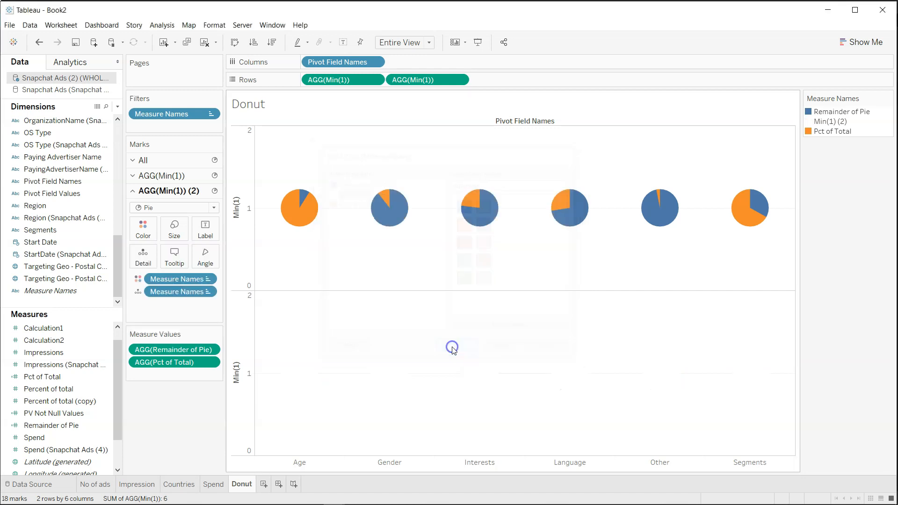
Step: Label the second Min(1) marks with the Pct of Total measure
left_click(192, 293)
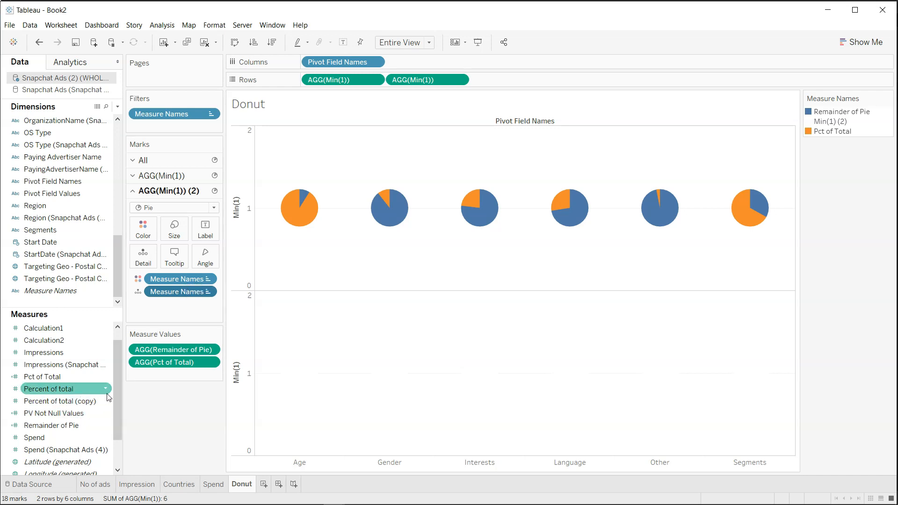
left_click(69, 377)
left_click_drag(68, 377, 209, 236)
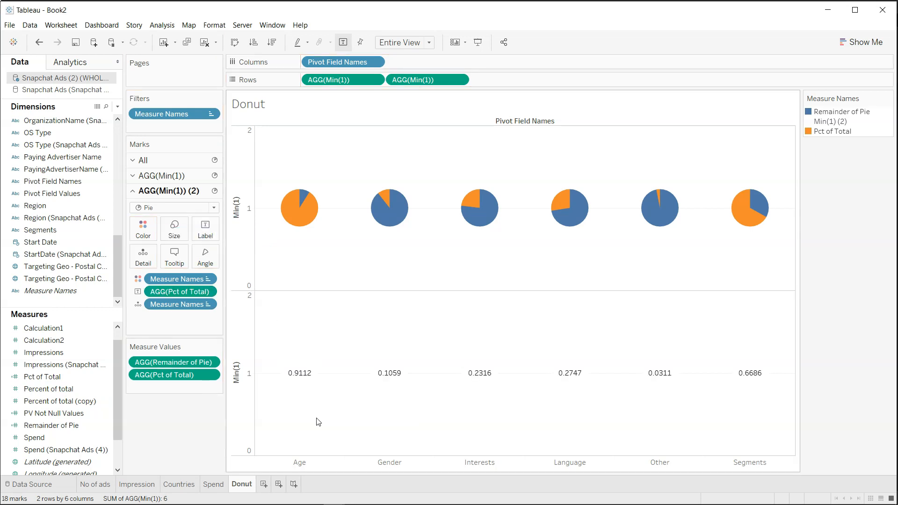
Step: Format the Pct of Total labels on the second Min(1) marks as percentages
left_click(207, 292)
left_click(202, 335)
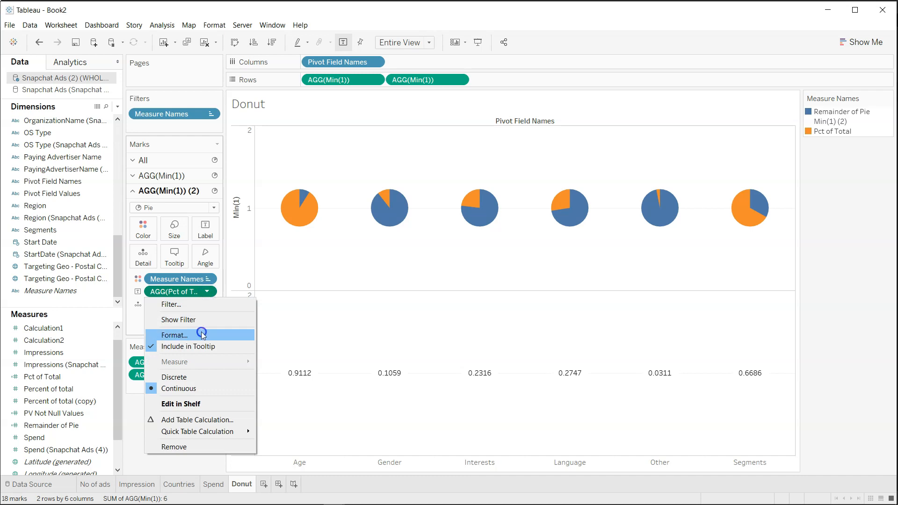
left_click(90, 165)
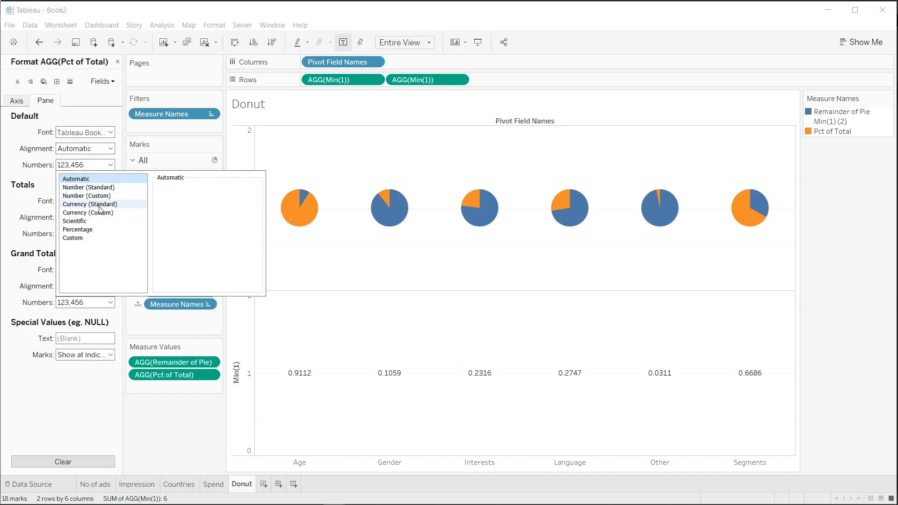
left_click(99, 229)
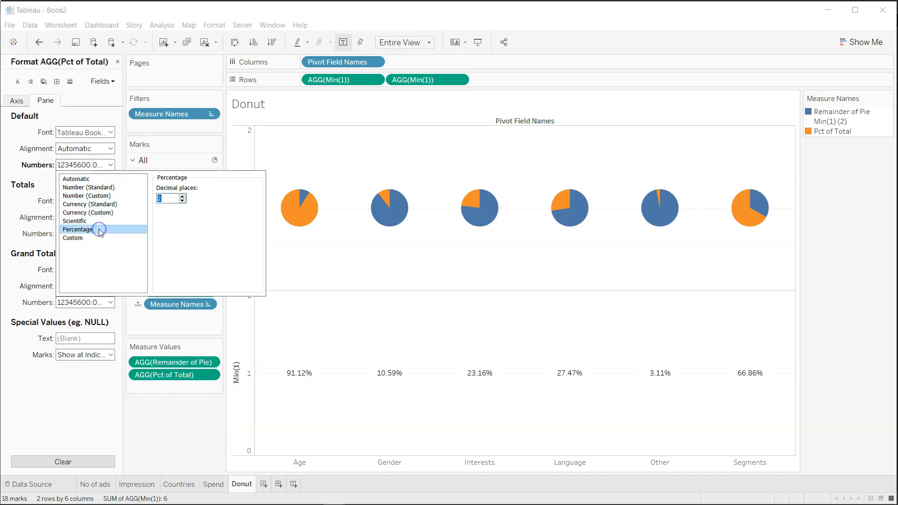
left_click(165, 432)
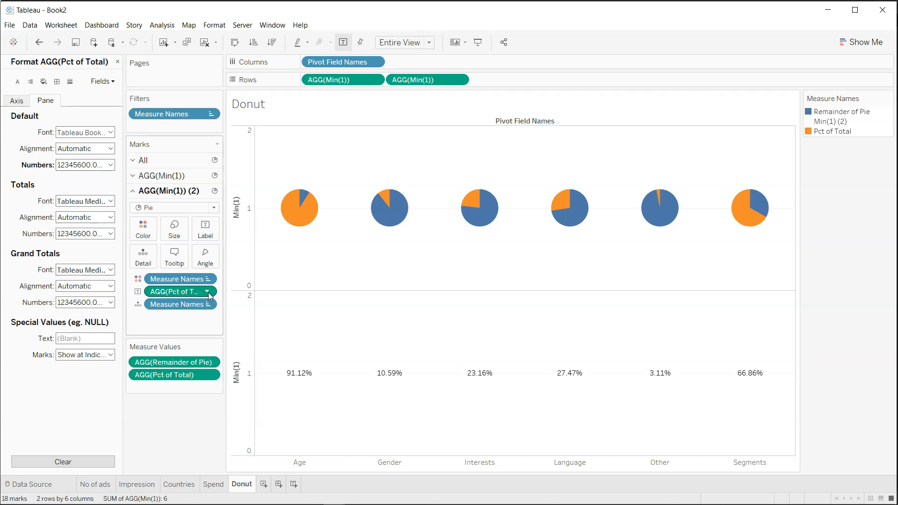
Step: Shrink the second Min(1) marks and remove Measure Names from both their color and detail
left_click(176, 234)
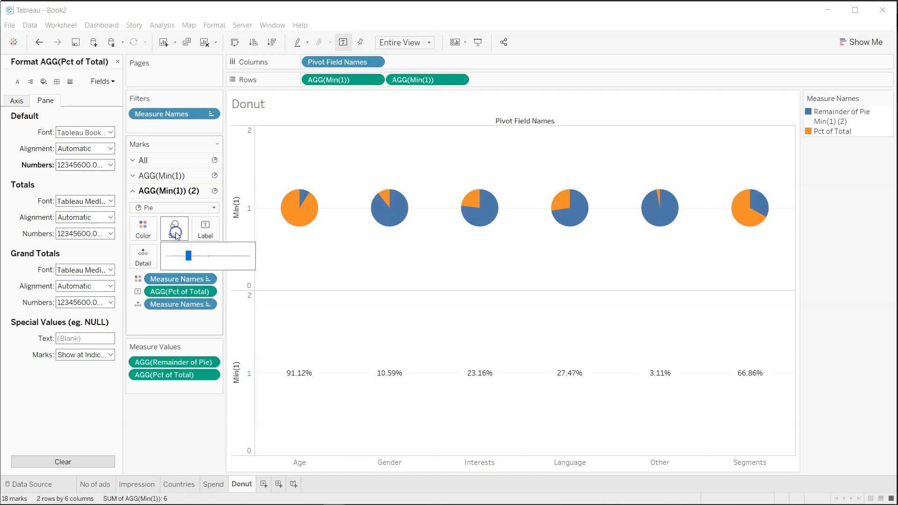
left_click_drag(188, 255, 182, 257)
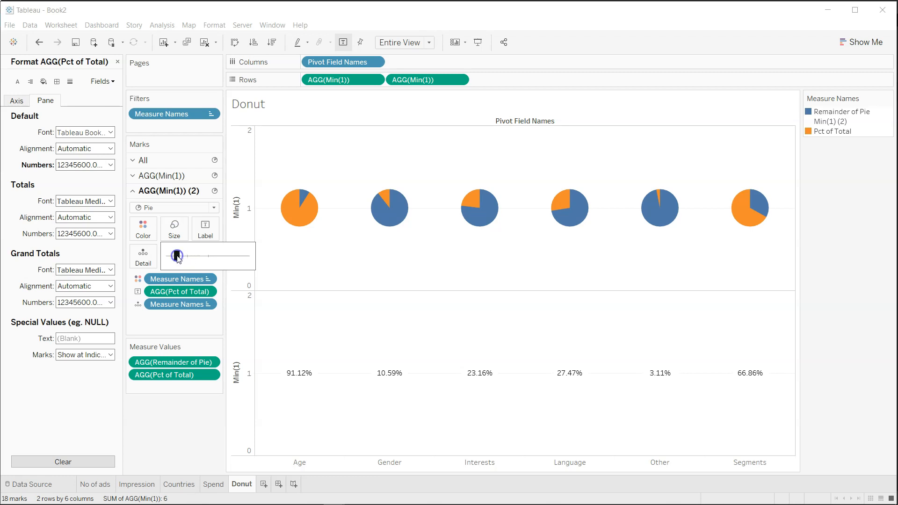
left_click_drag(180, 278, 183, 419)
left_click_drag(182, 291, 177, 426)
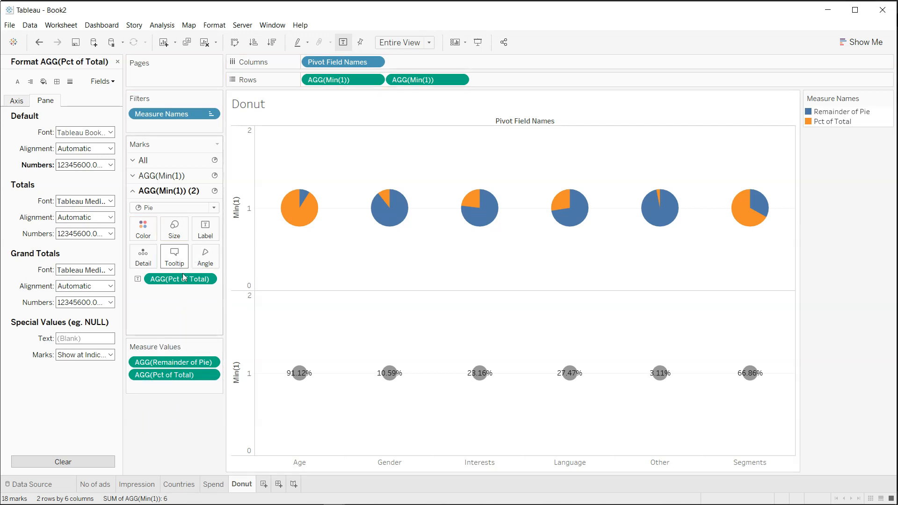
Step: Color the second Min(1) marks white and change their mark type from Pie to Circle
left_click(143, 233)
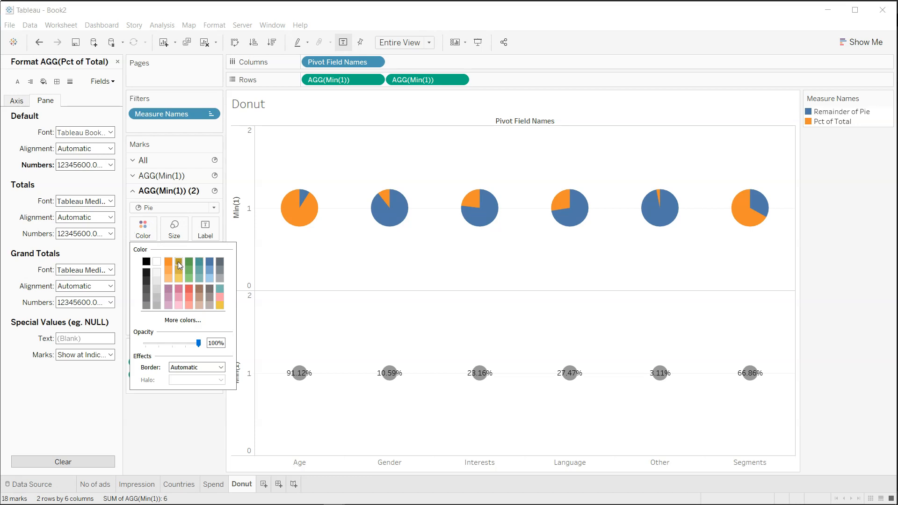
left_click(158, 262)
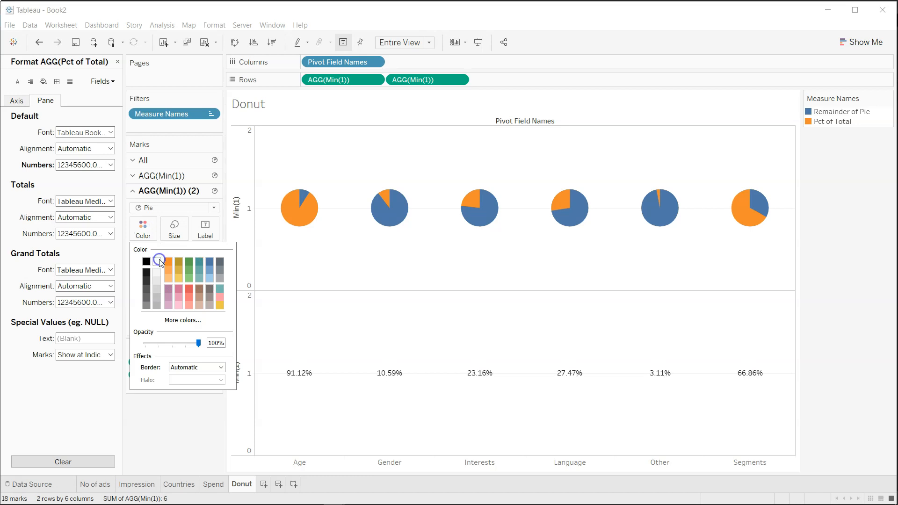
left_click(195, 442)
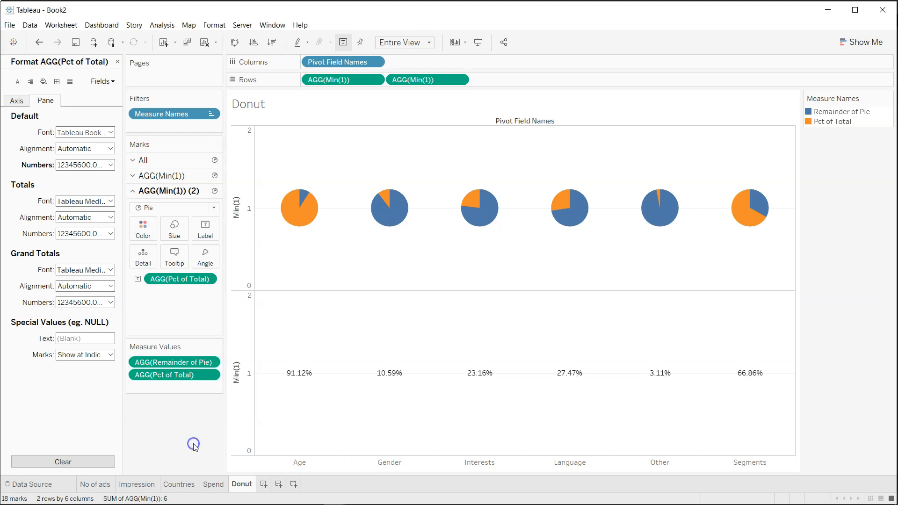
left_click(187, 207)
left_click(184, 283)
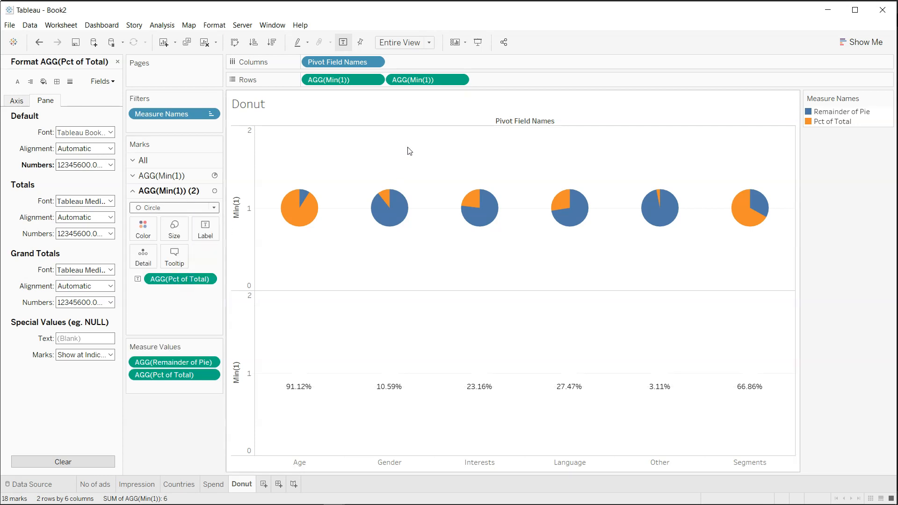
Step: Combine the two Min(1) measures on a dual axis and enlarge the white center circles slightly
left_click(460, 80)
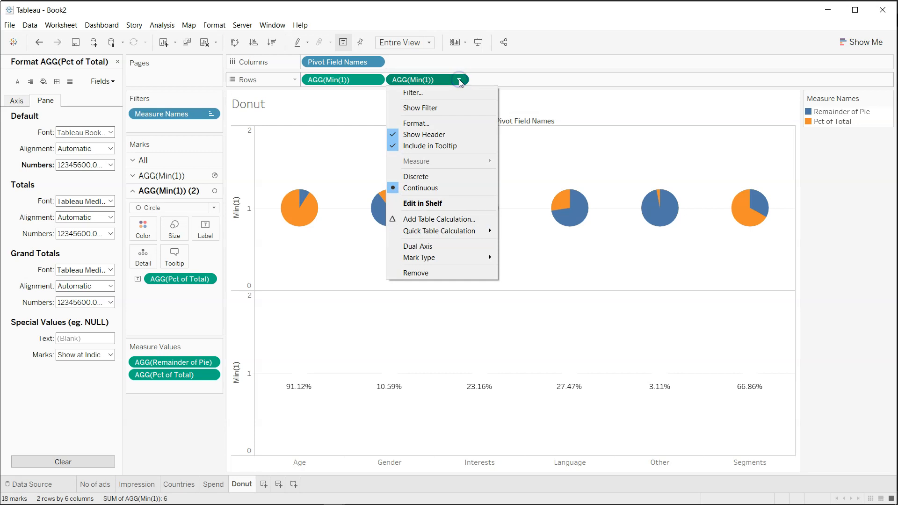
left_click(469, 248)
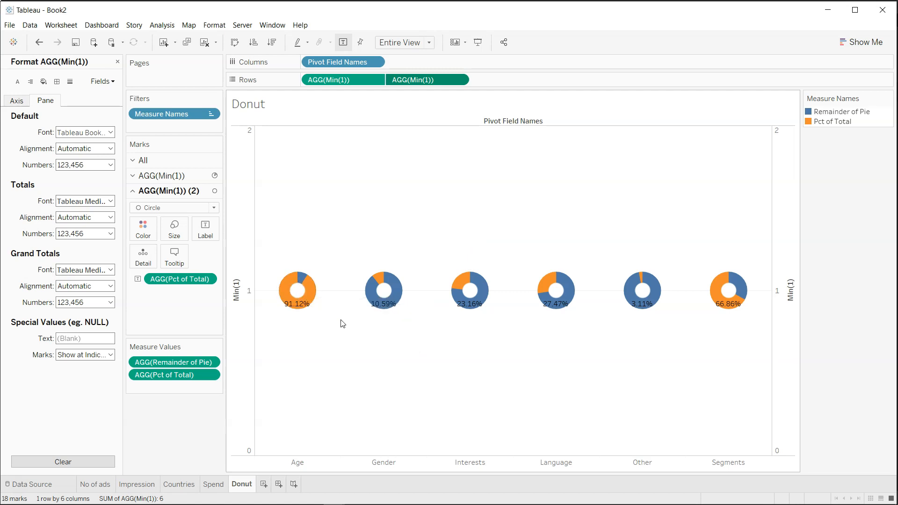
left_click(175, 228)
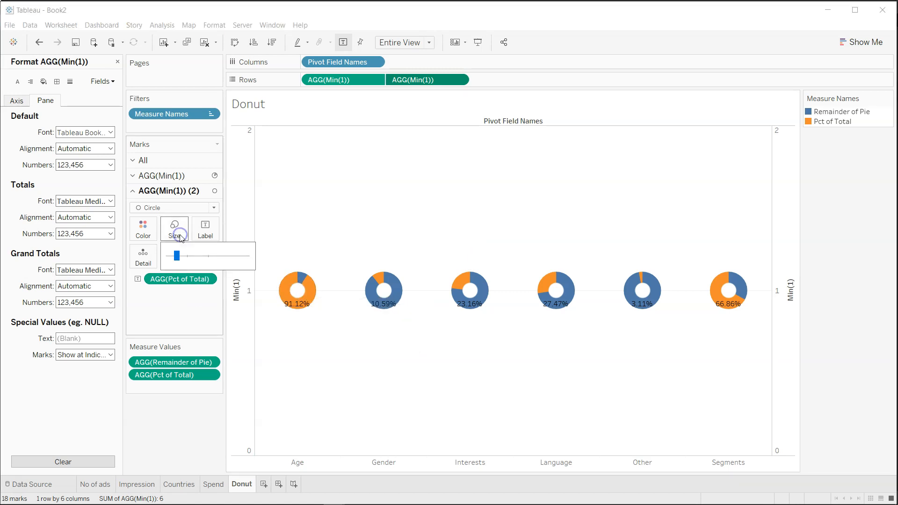
left_click_drag(179, 254, 183, 255)
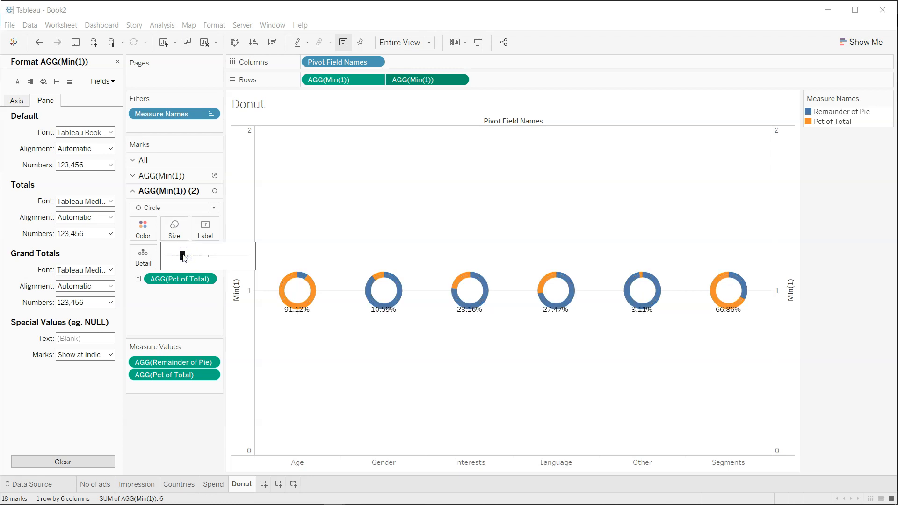
left_click(184, 316)
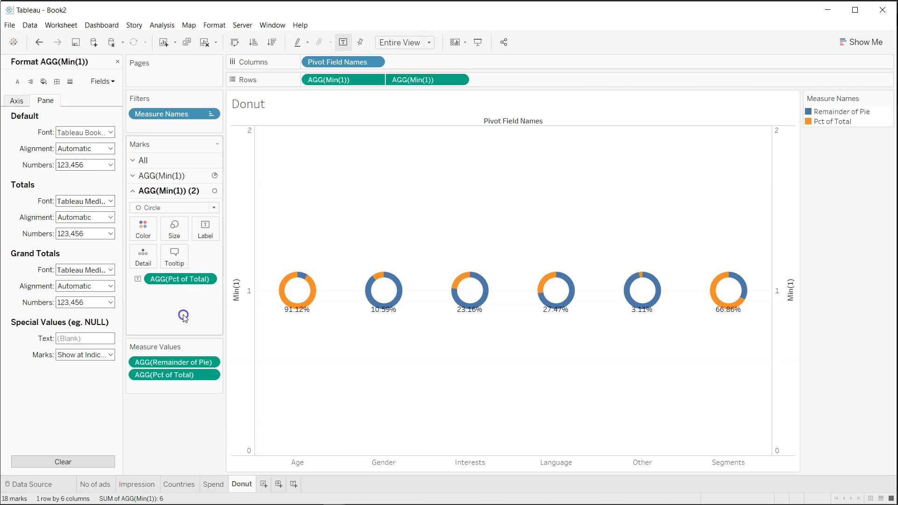
Step: Set the vertical alignment of the Pct of Total labels to Middle so they sit inside the donut holes
left_click(207, 234)
left_click(272, 294)
left_click(271, 295)
left_click(271, 307)
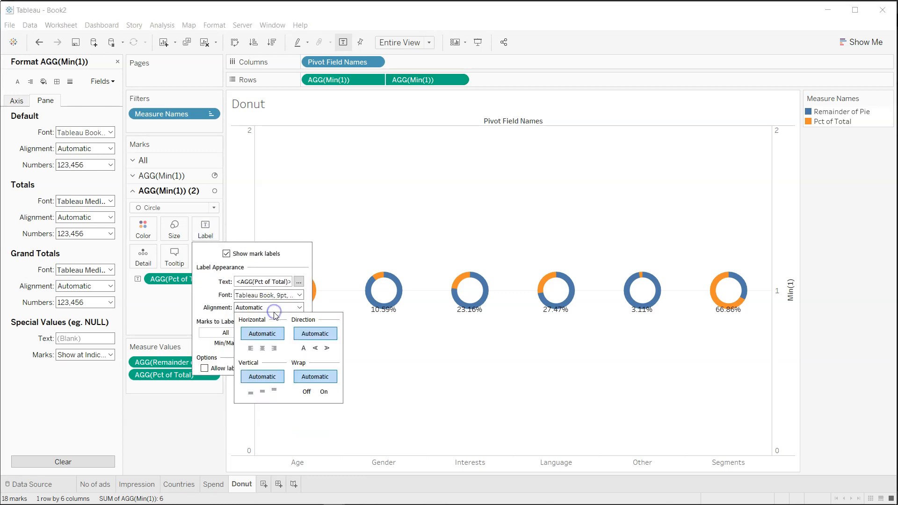
left_click(261, 393)
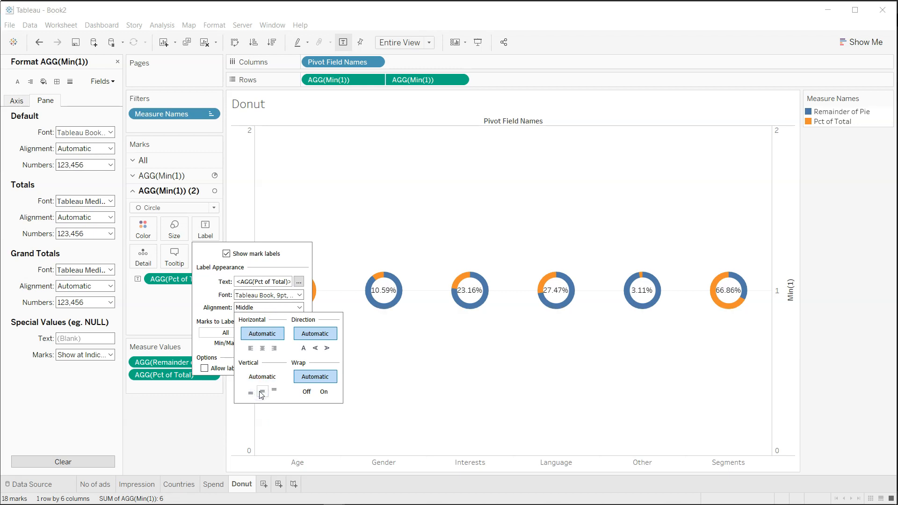
left_click(181, 429)
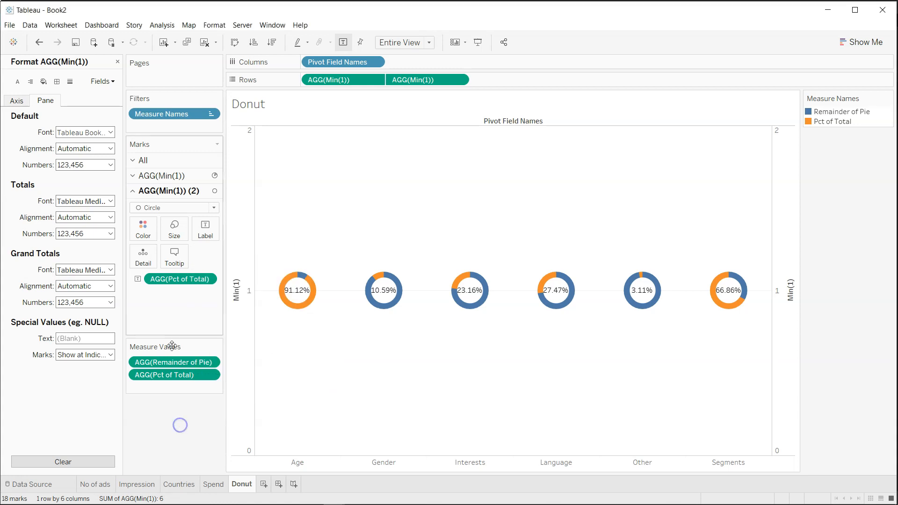
Step: Enlarge the first Min(1) pies, and enlarge the second Min(1) circles to leave thin rings around the percentage labels
left_click(177, 232)
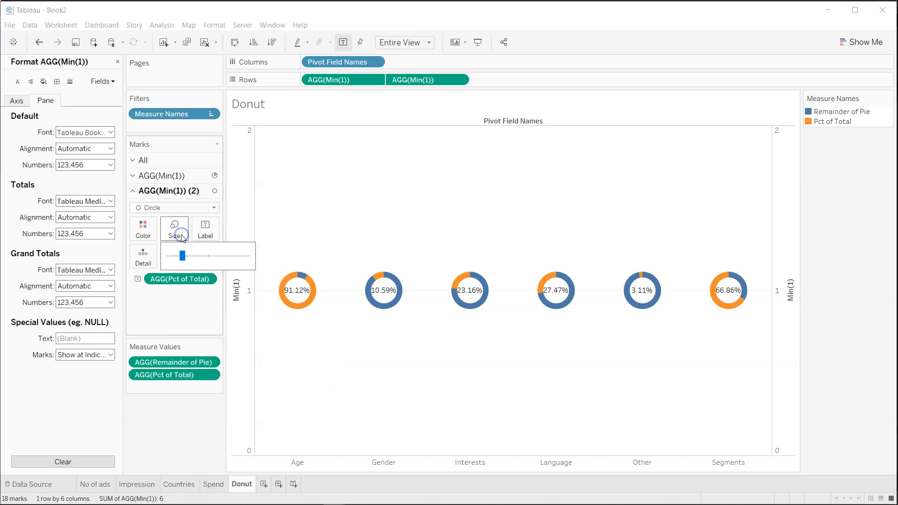
left_click(180, 176)
left_click(174, 213)
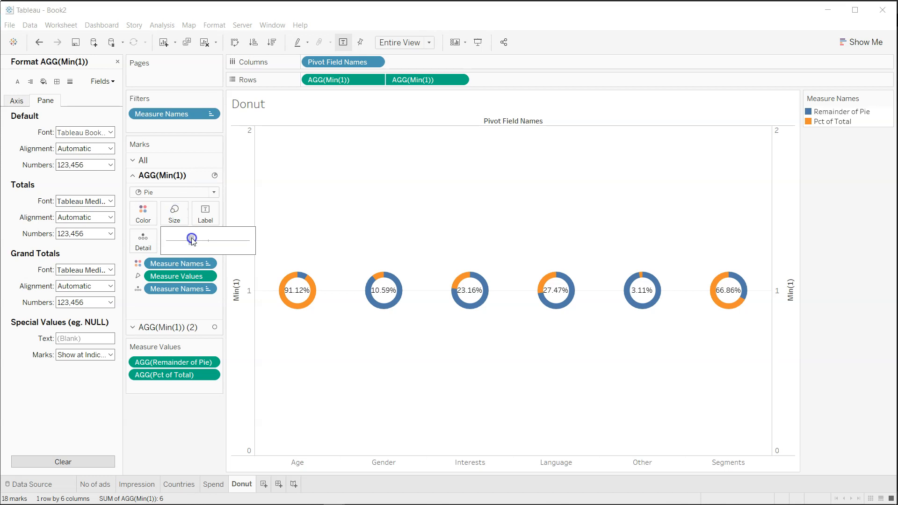
left_click_drag(193, 239, 199, 239)
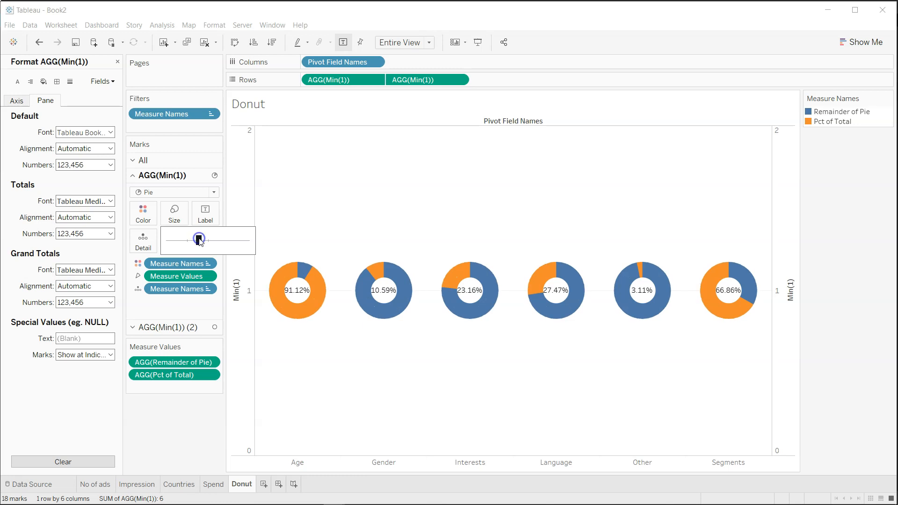
left_click(185, 328)
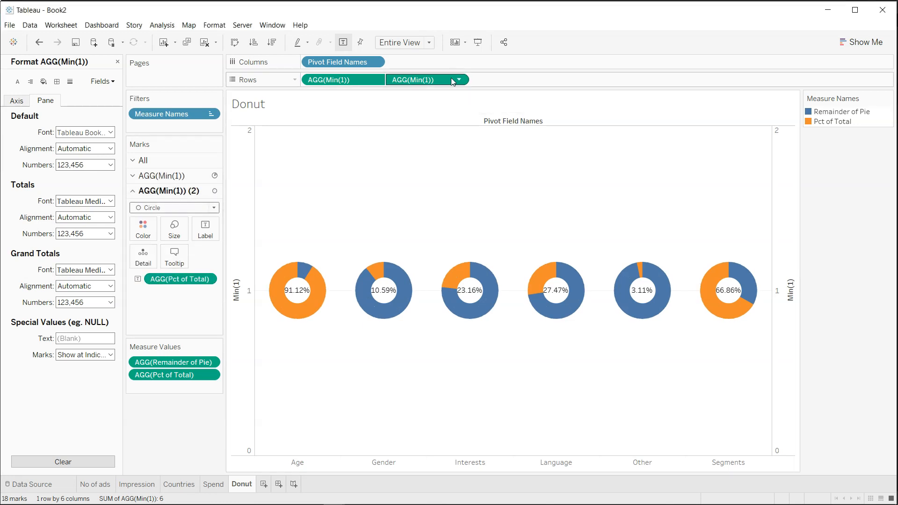
left_click(178, 236)
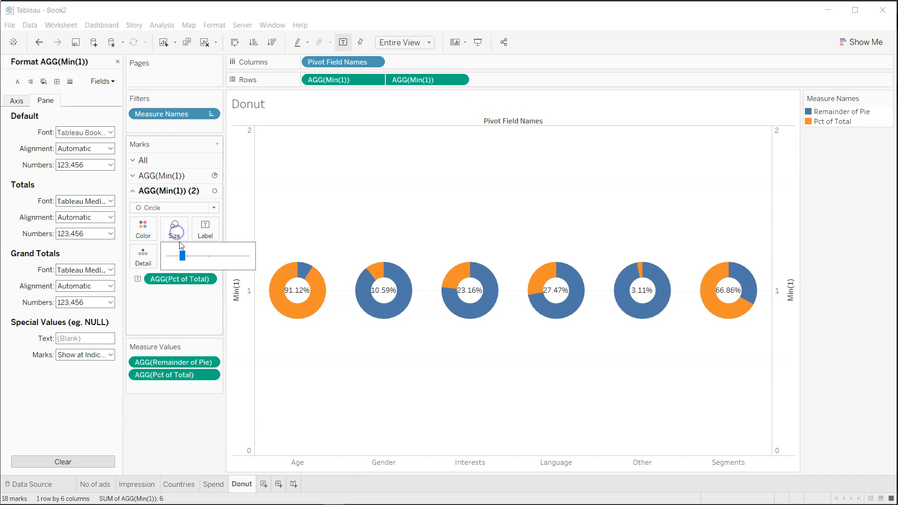
left_click_drag(180, 255, 192, 256)
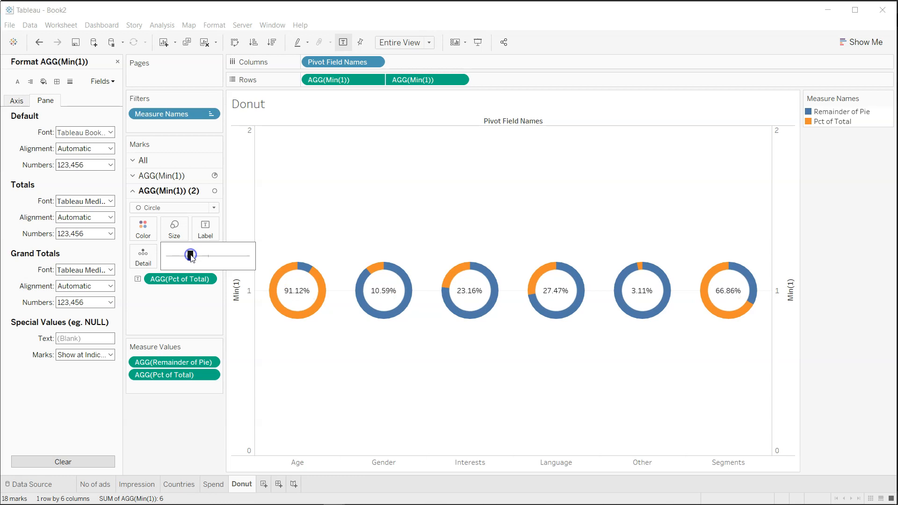
Step: Change the Remainder of Pie color in the first Min(1) pies to light gray #b6b6b6
left_click(202, 447)
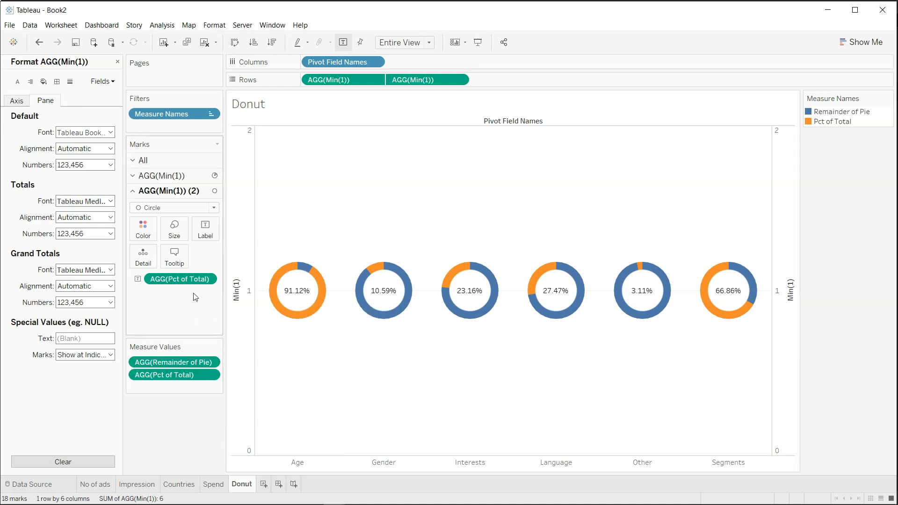
left_click(178, 176)
left_click(144, 213)
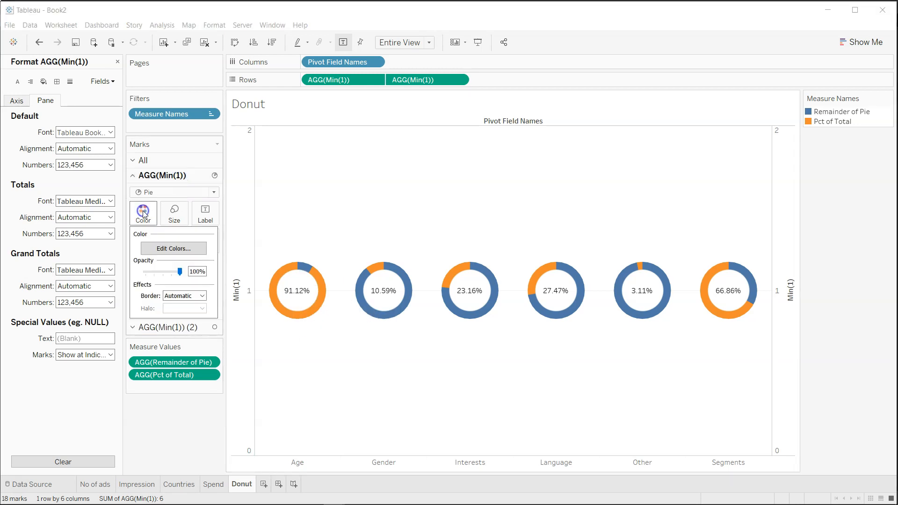
left_click(168, 246)
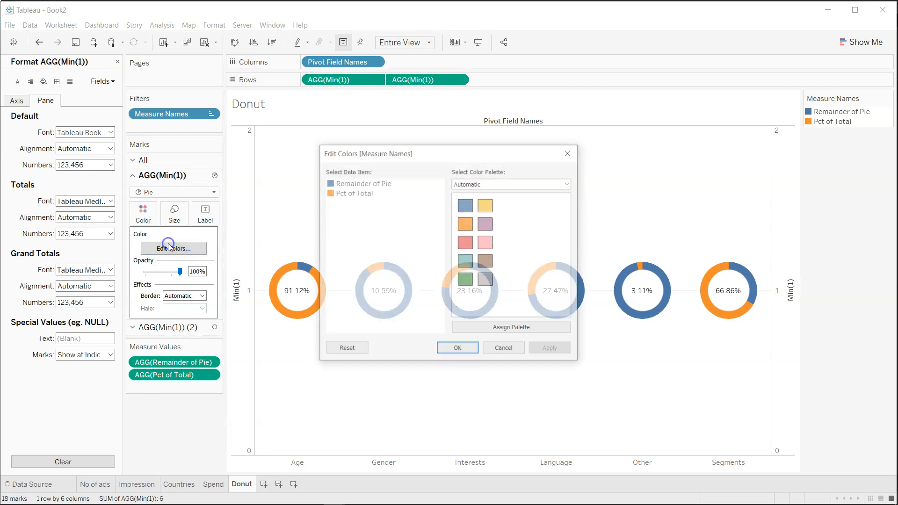
double_click(333, 184)
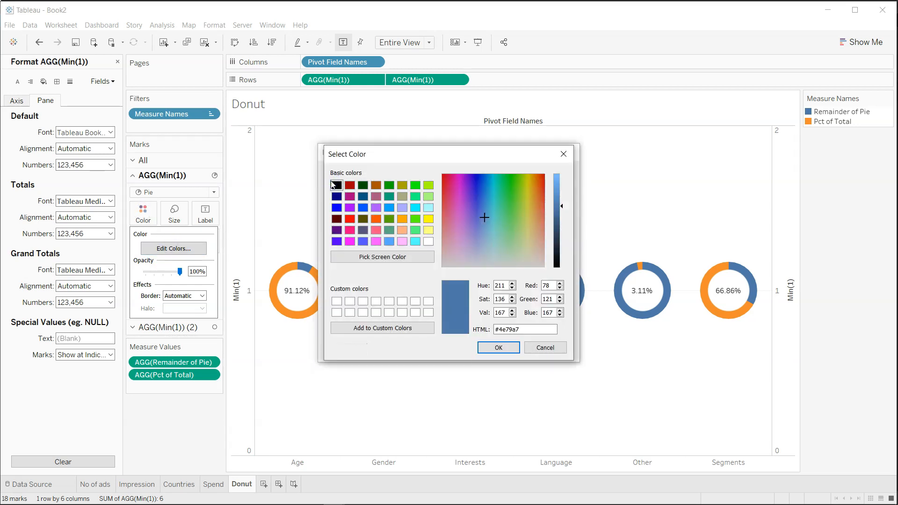
left_click(563, 155)
double_click(330, 182)
left_click(336, 185)
left_click_drag(560, 268, 559, 201)
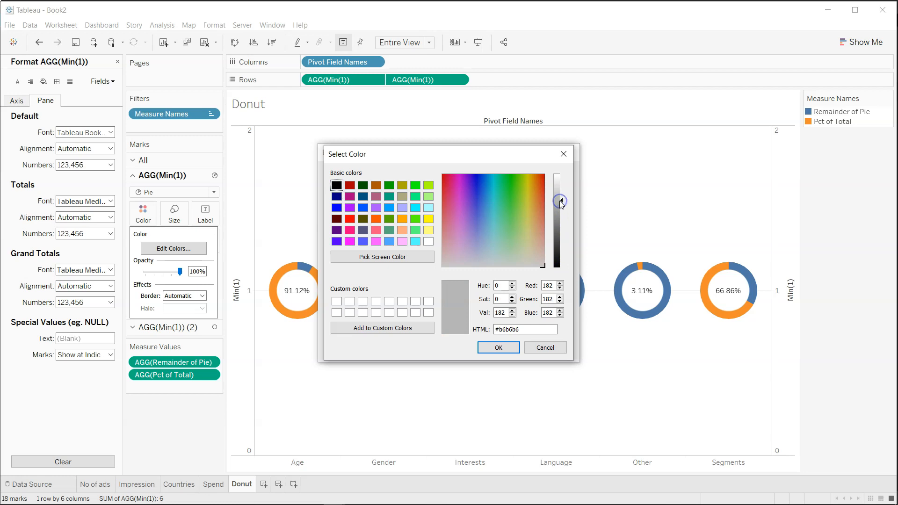
left_click(499, 347)
double_click(333, 192)
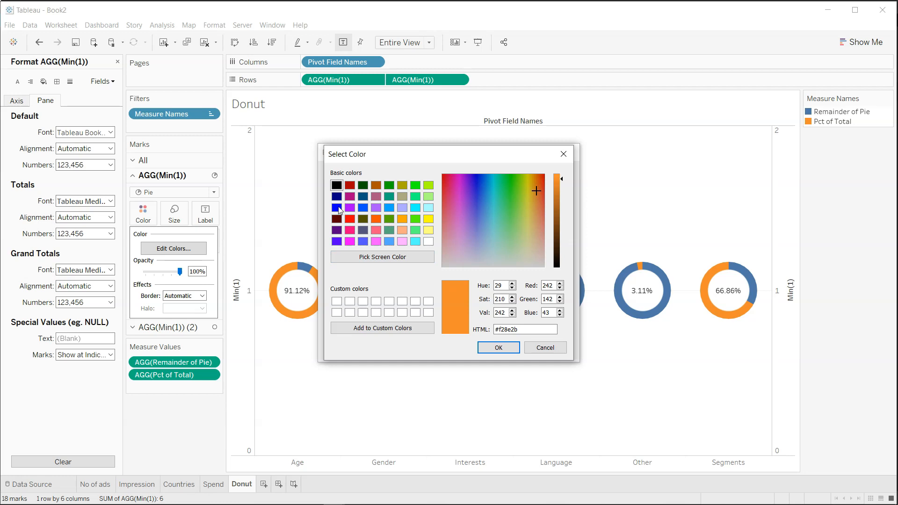
left_click(363, 242)
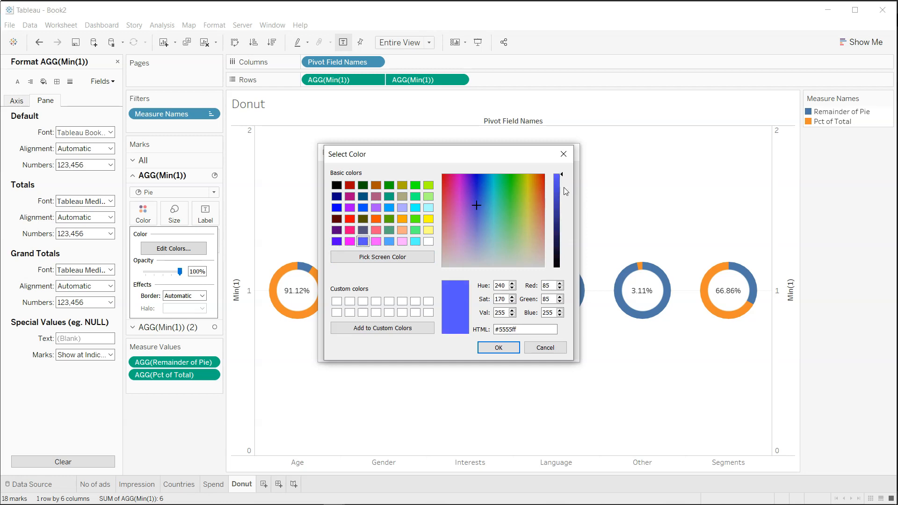
left_click(546, 347)
Step: Assign the Automatic palette's blue to Pct of Total and apply the new donut colors
left_click(345, 193)
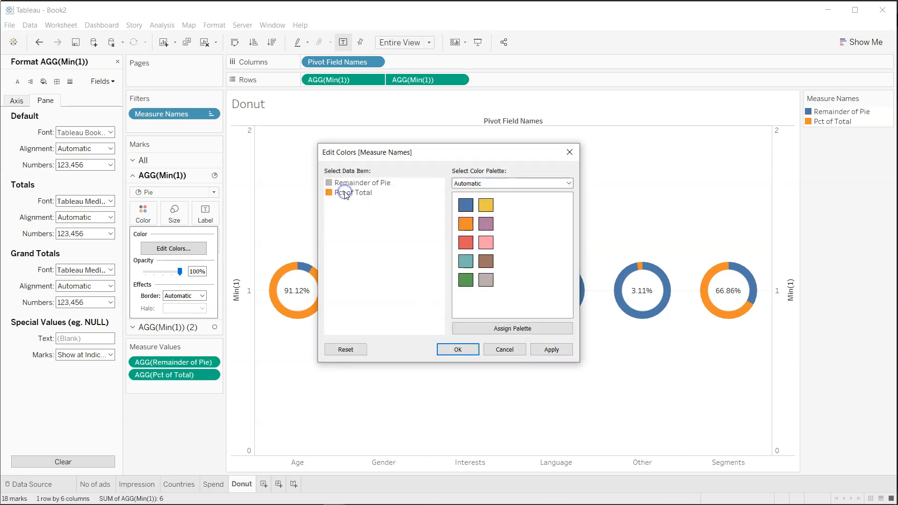
left_click(465, 205)
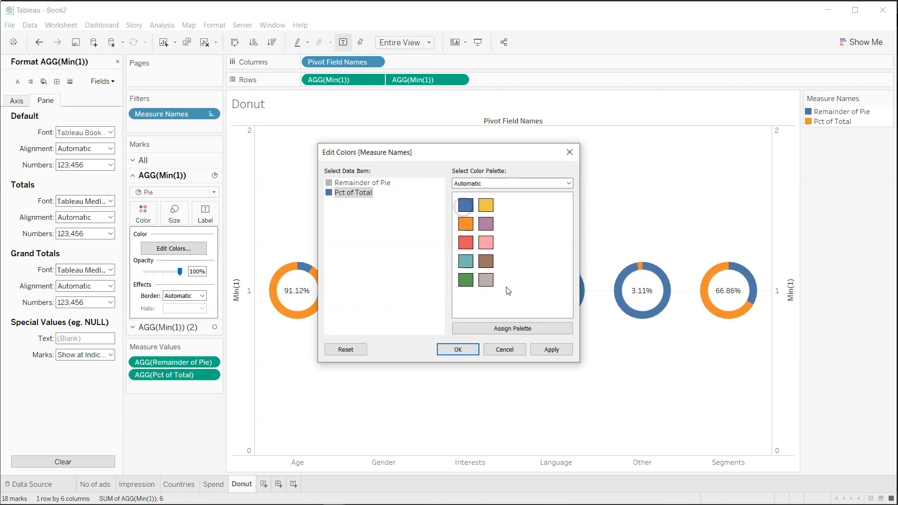
left_click(559, 352)
left_click(465, 349)
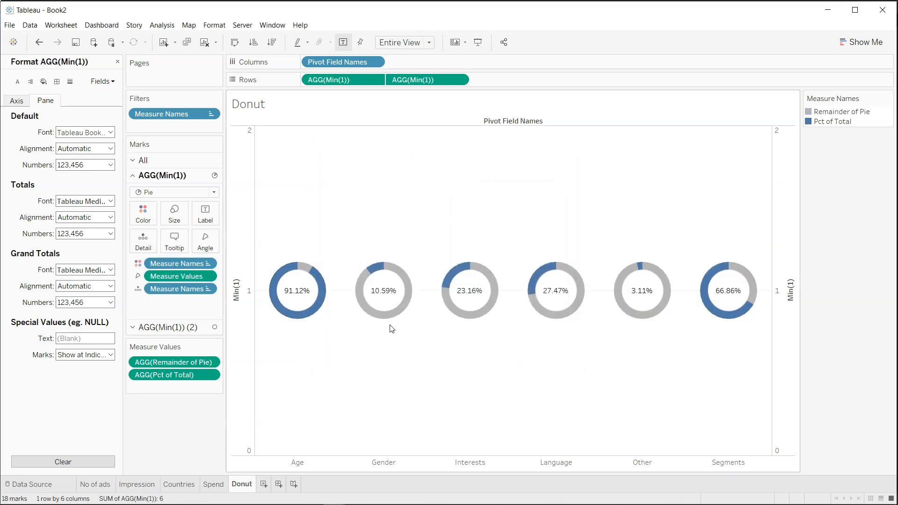
Step: Set the Pct of Total labels on the second Min(1) circles to Tableau Bold, 10 pt
mouse_move(301, 303)
left_click(179, 331)
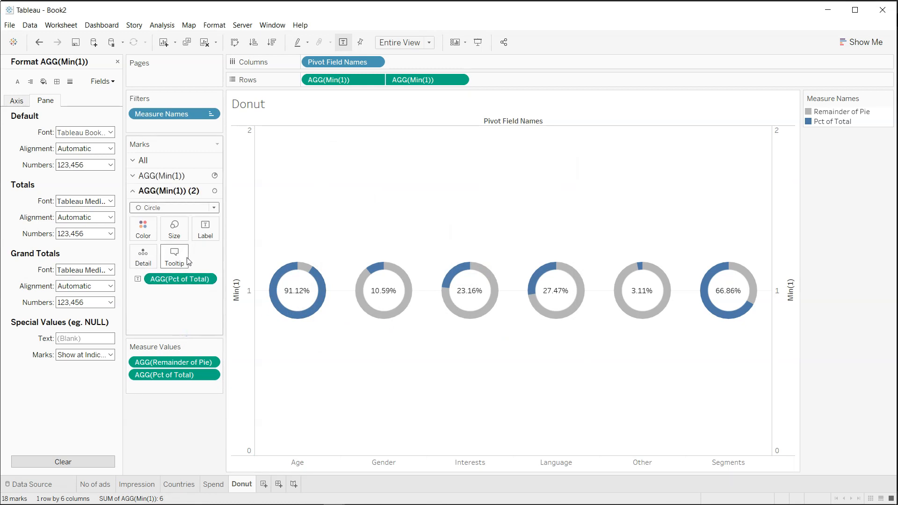
left_click(205, 229)
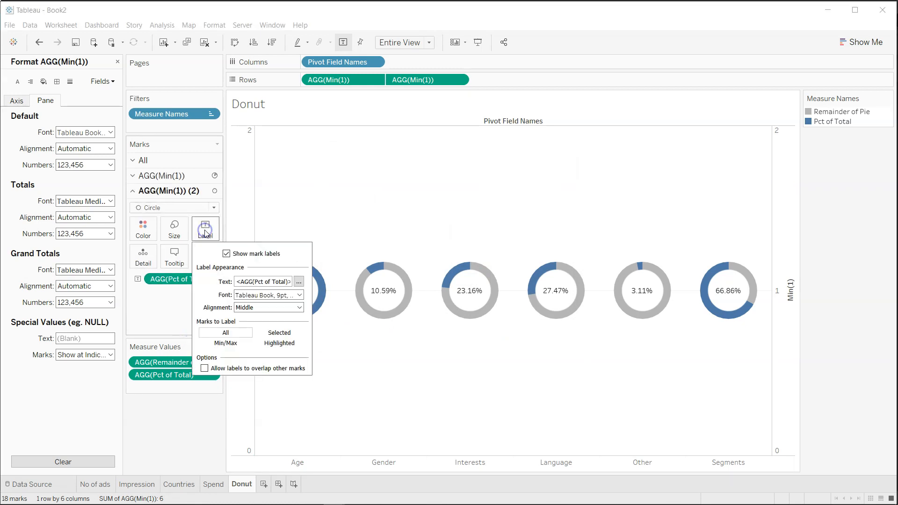
left_click(300, 295)
left_click(316, 309)
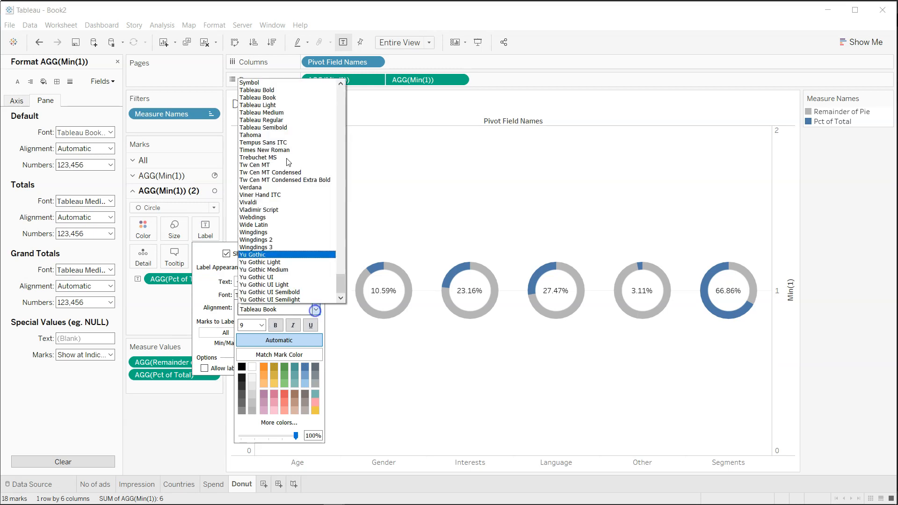
left_click(294, 88)
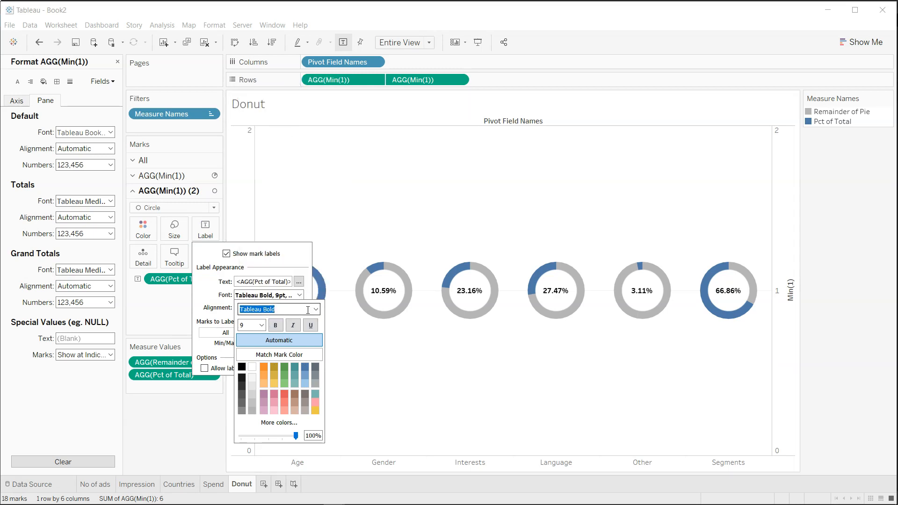
left_click(262, 325)
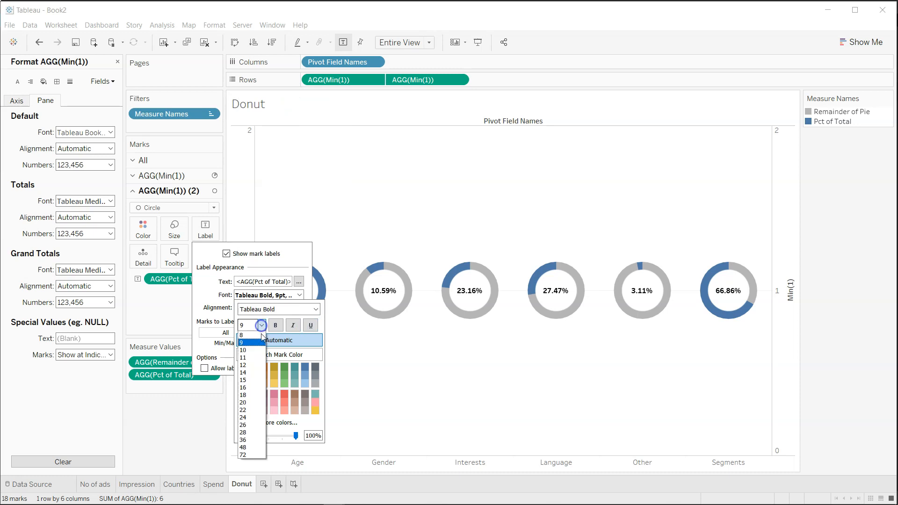
left_click(254, 351)
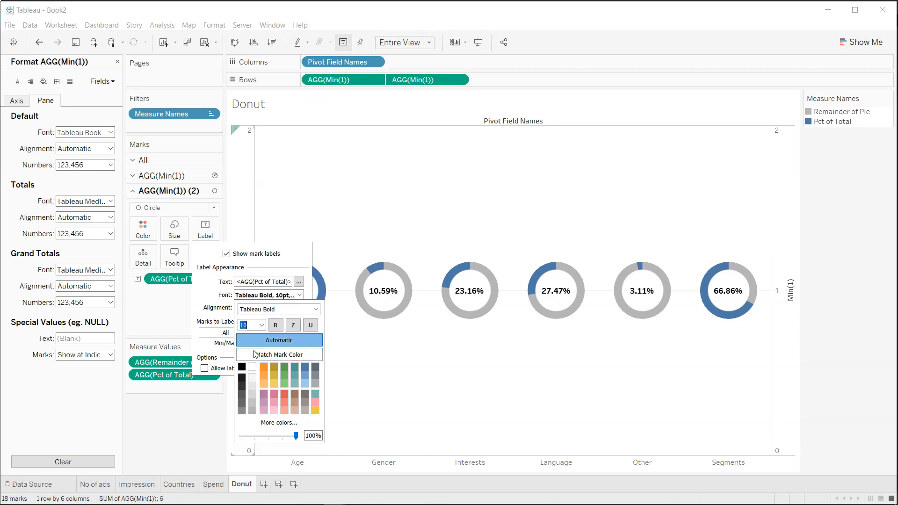
left_click(451, 385)
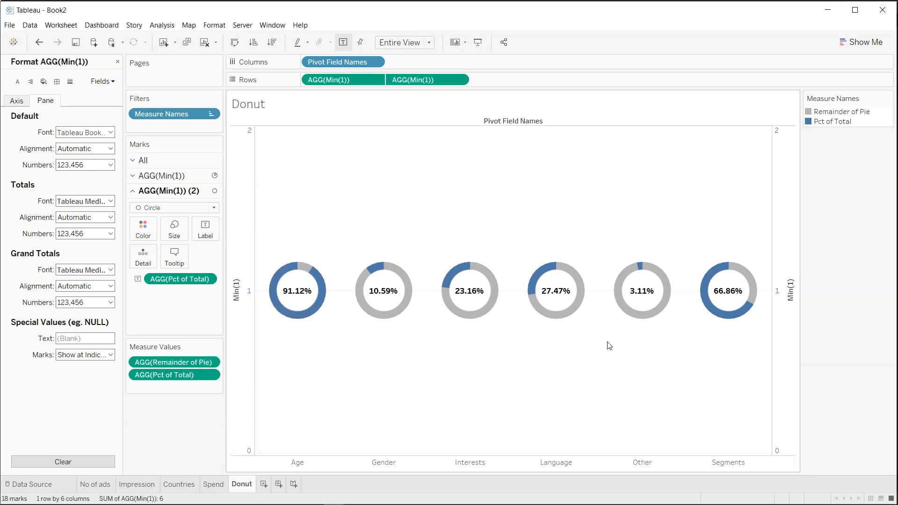
Step: Synchronize the two Min(1) axes and hide both axis headers
right_click(783, 302)
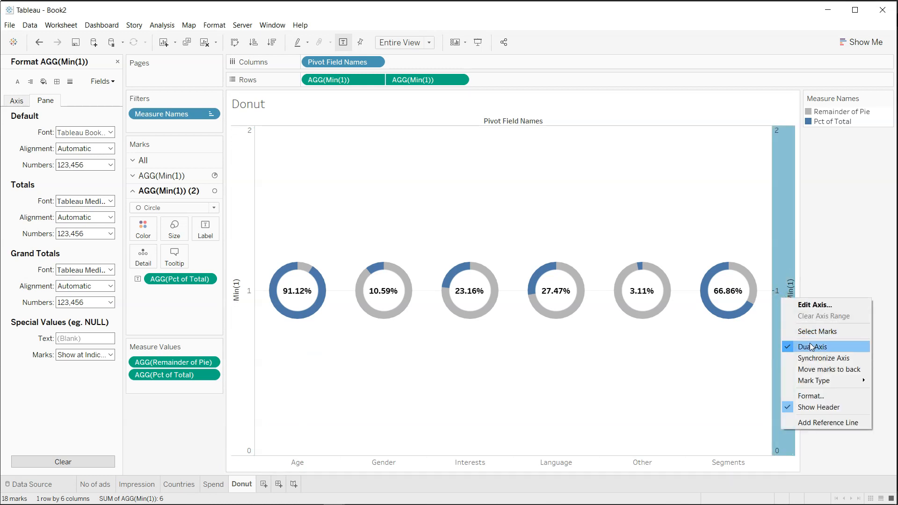
left_click(820, 357)
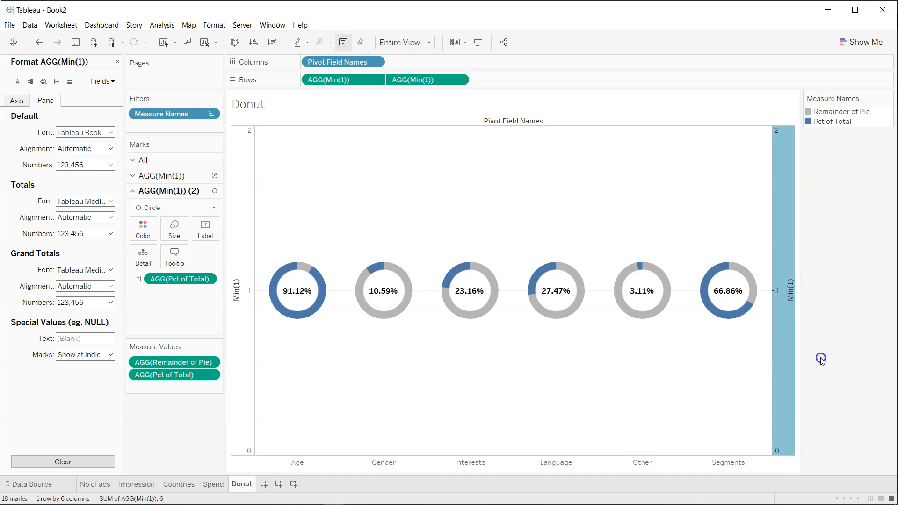
right_click(779, 320)
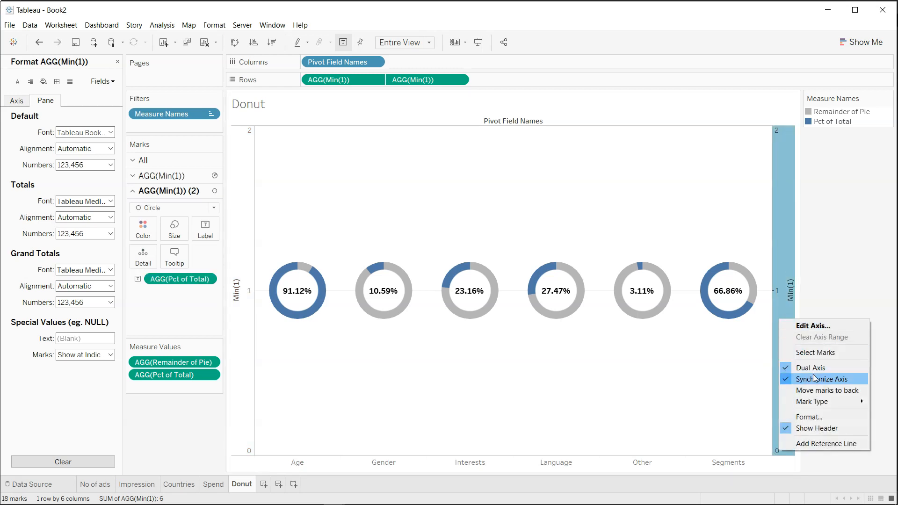
left_click(825, 432)
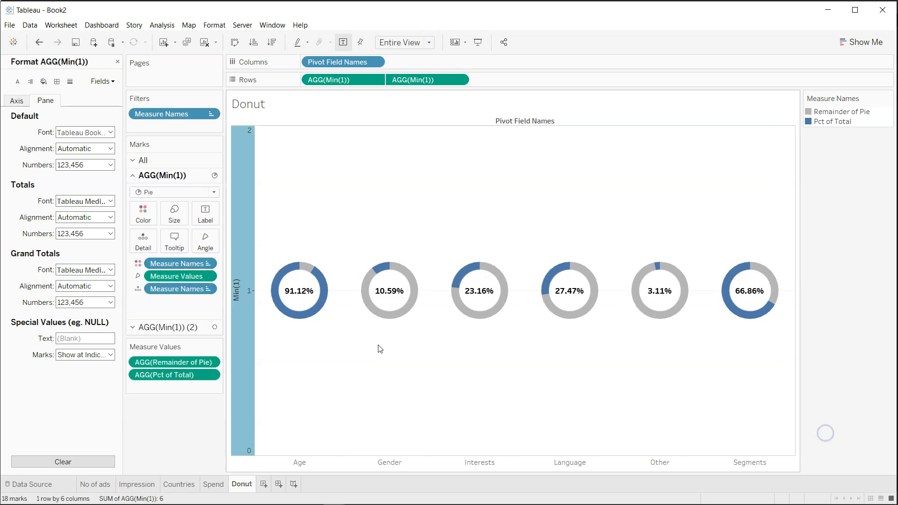
right_click(229, 322)
left_click(236, 342)
right_click(236, 342)
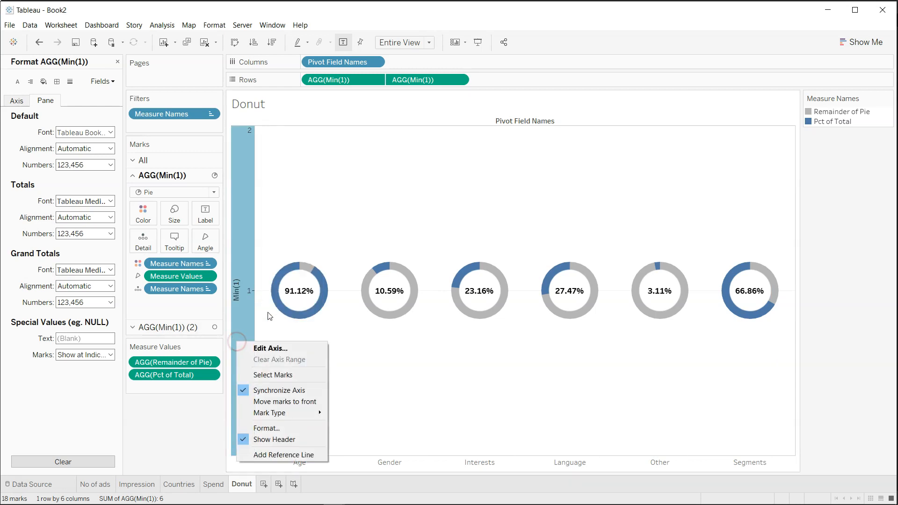
mouse_move(276, 416)
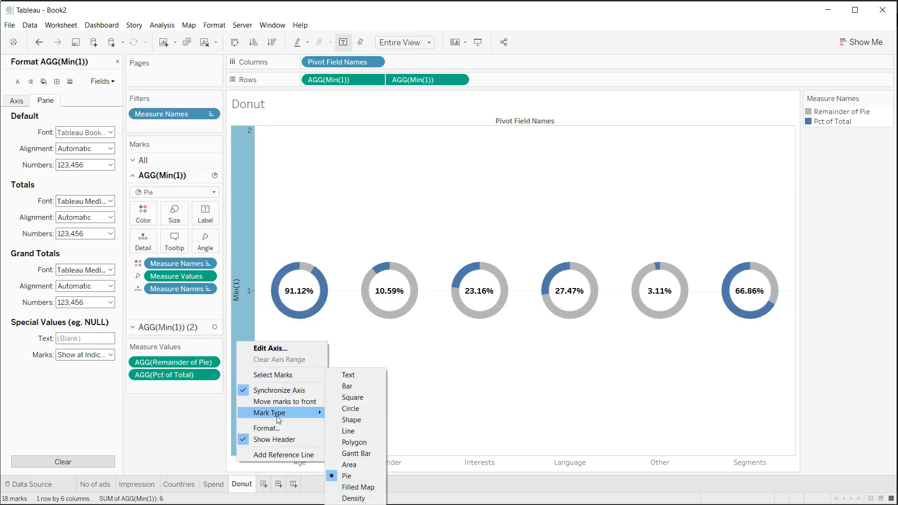
left_click(287, 439)
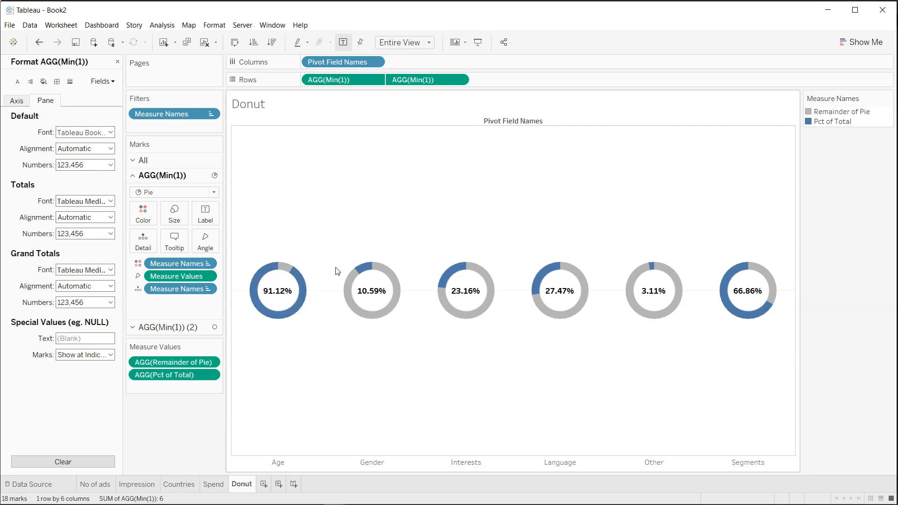
Step: Label the first Min(1) pies with Pivot Field Names and set the labels' vertical alignment to Top
mouse_move(361, 290)
left_click(117, 59)
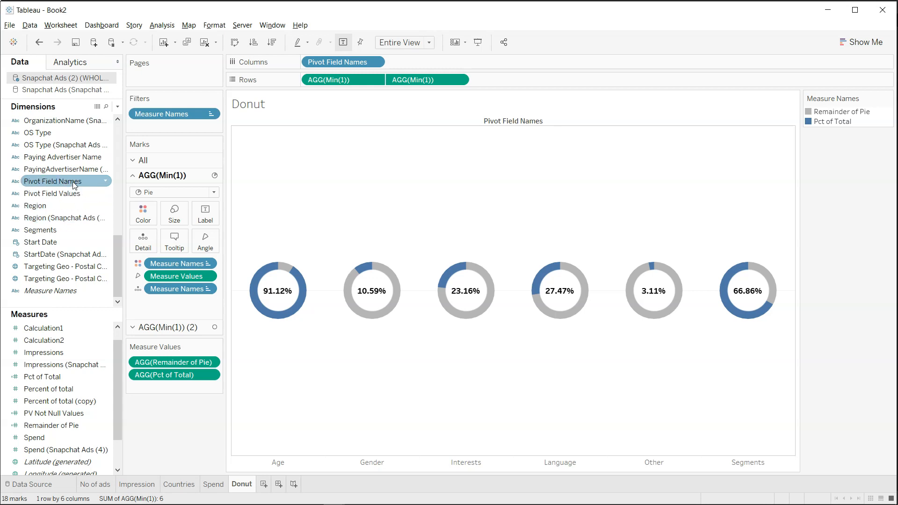
left_click_drag(74, 185, 205, 223)
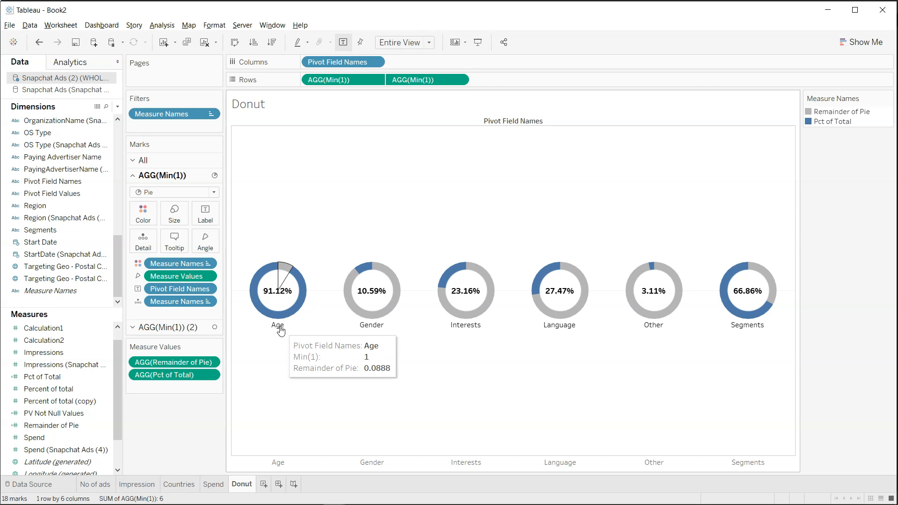
left_click(205, 219)
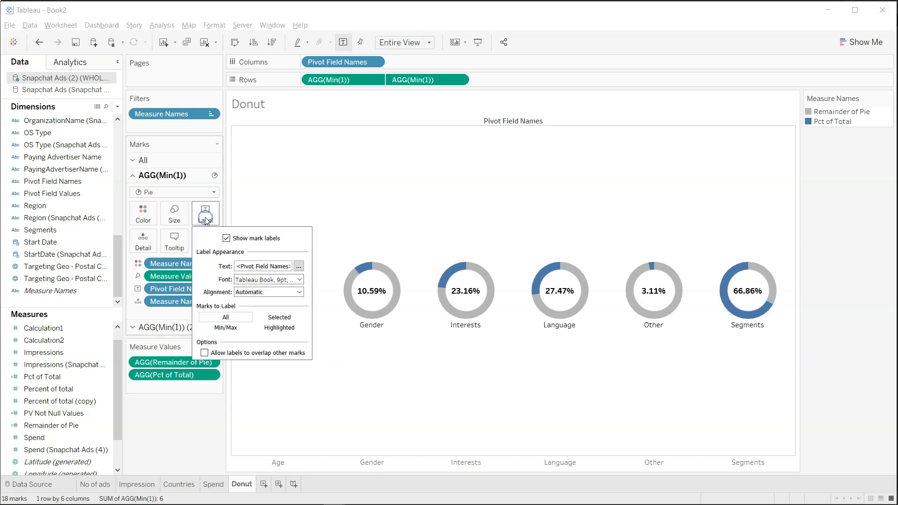
left_click(277, 293)
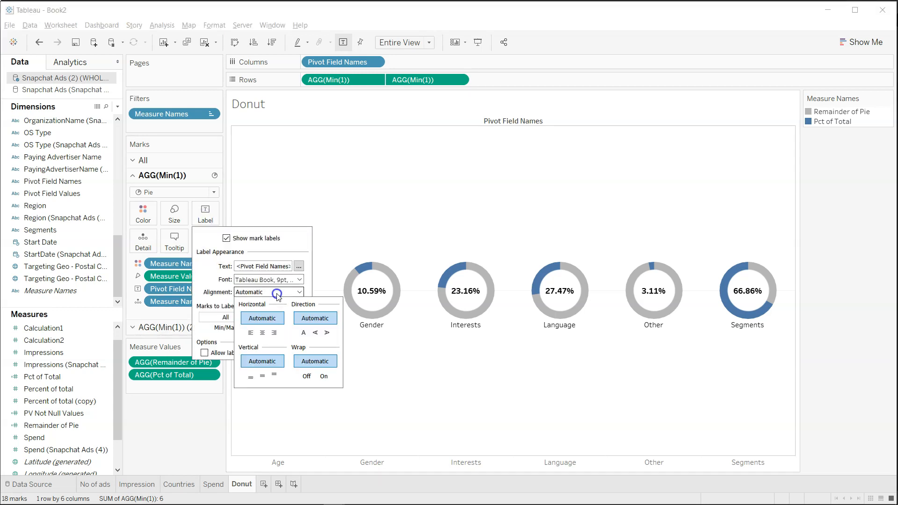
left_click(275, 376)
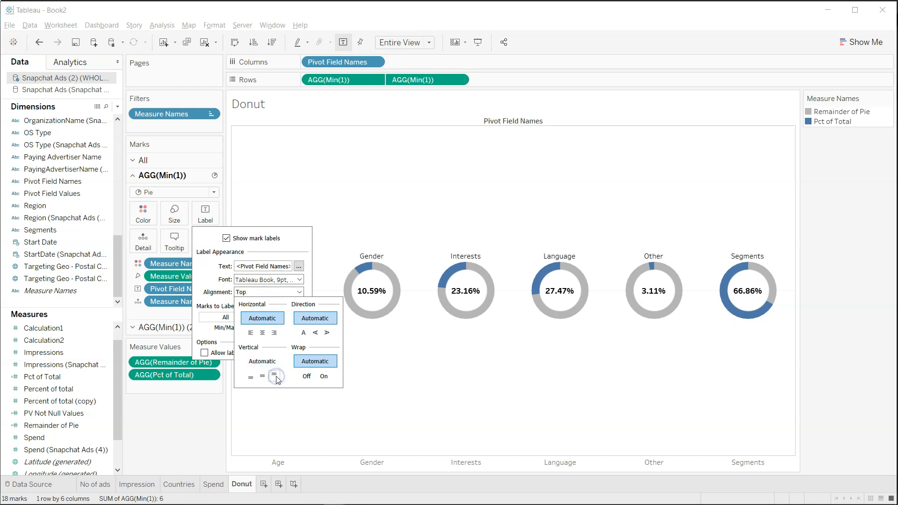
Step: Set the Pivot Field Names labels above the donuts to Tableau Bold, 12 pt
left_click(275, 279)
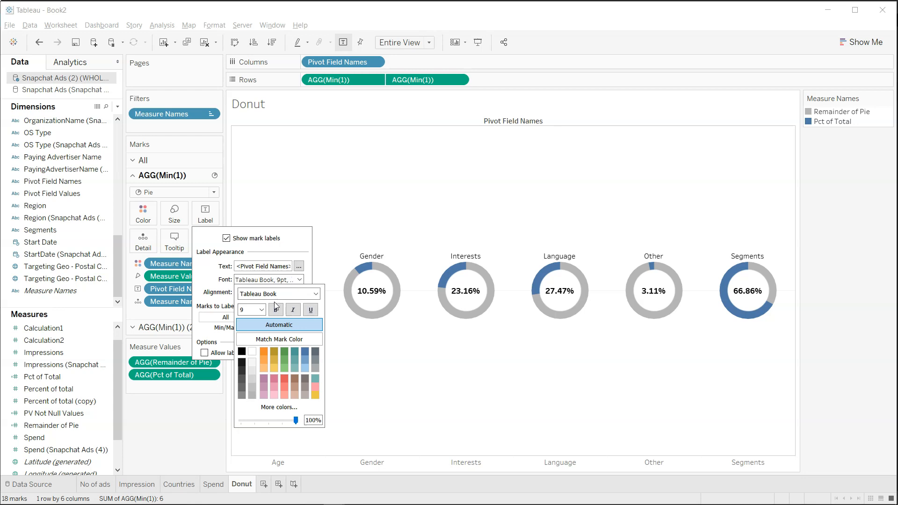
left_click(316, 295)
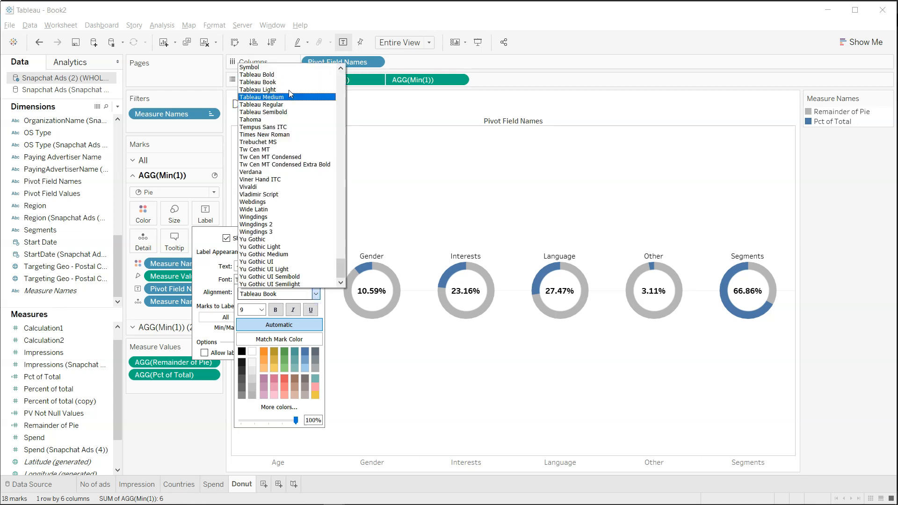
left_click(288, 75)
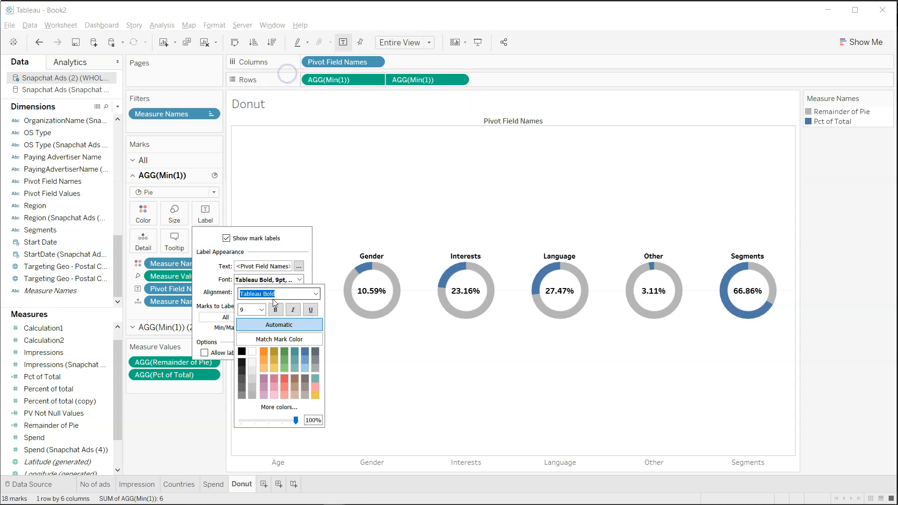
left_click(261, 310)
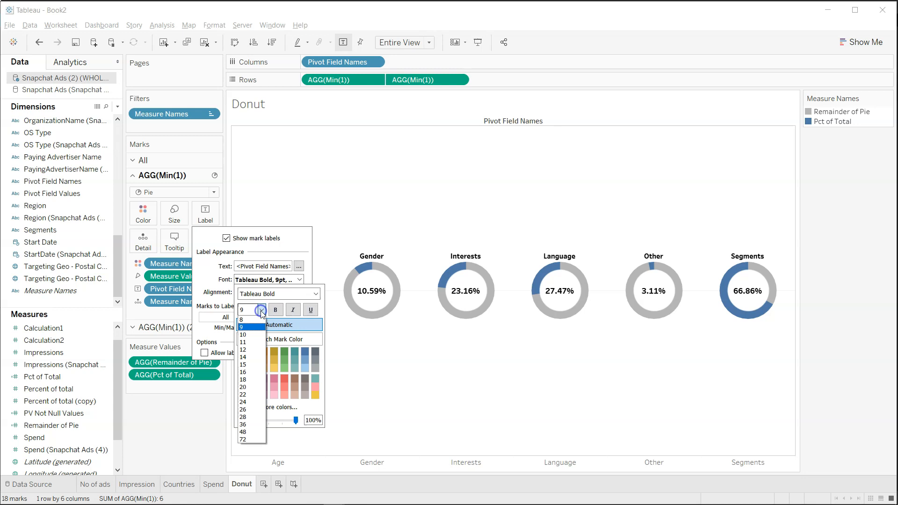
left_click(255, 350)
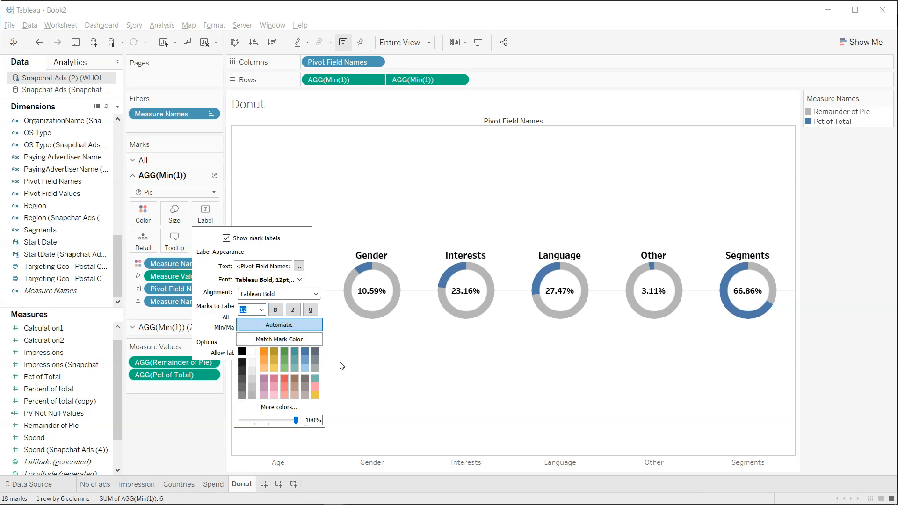
left_click(513, 383)
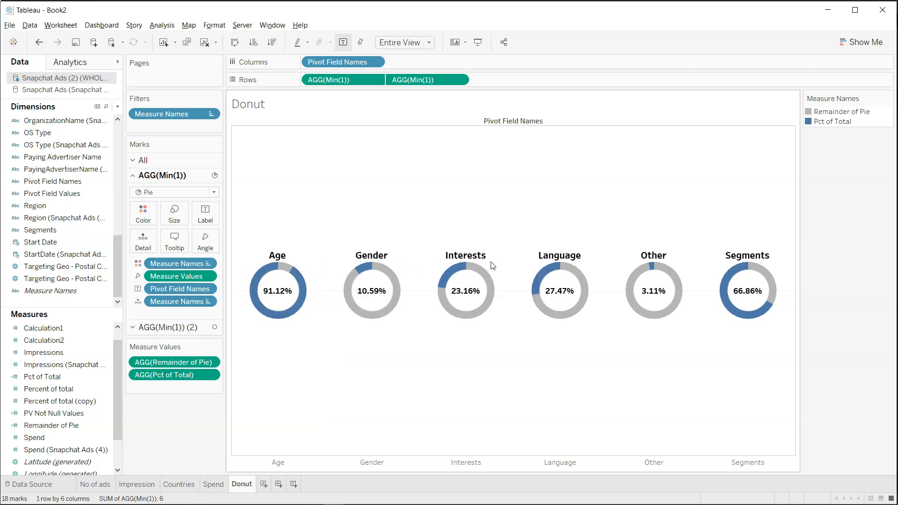
Step: Hide the Pivot Field Names header beneath the donut charts
left_click(533, 467)
right_click(531, 467)
left_click(549, 438)
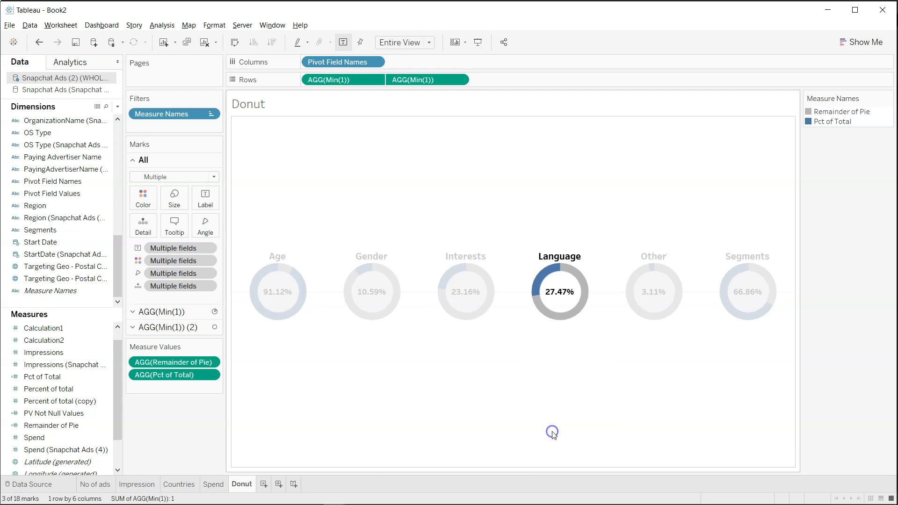
left_click(499, 416)
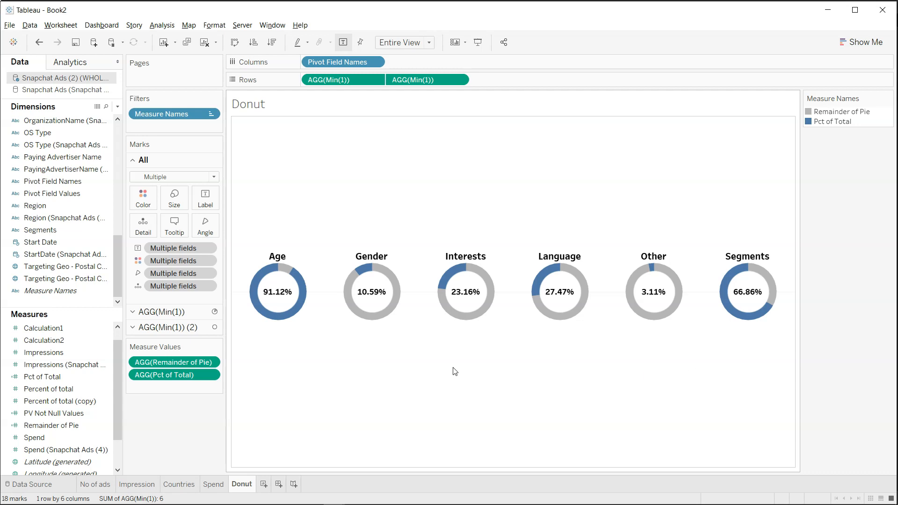
Step: Set the Pivot Field Names sort to Manual and move Segments up to directly after Age
mouse_move(276, 310)
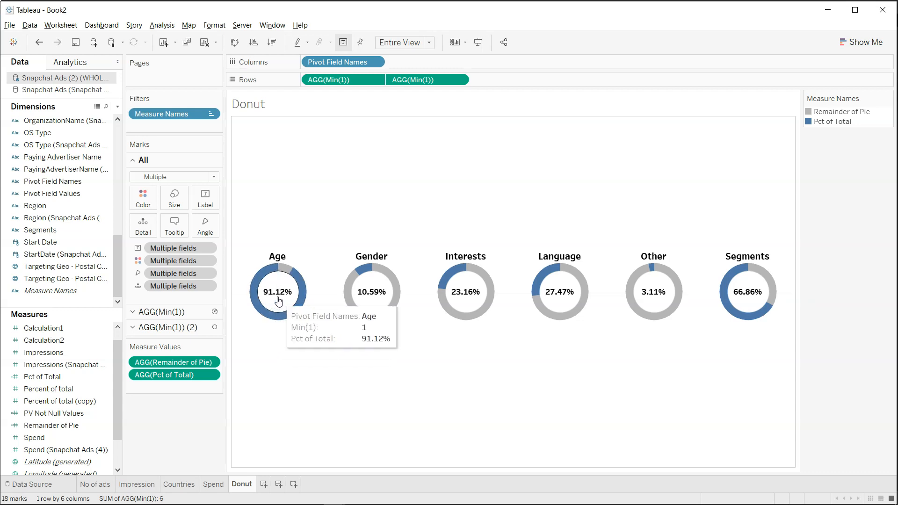
mouse_move(756, 307)
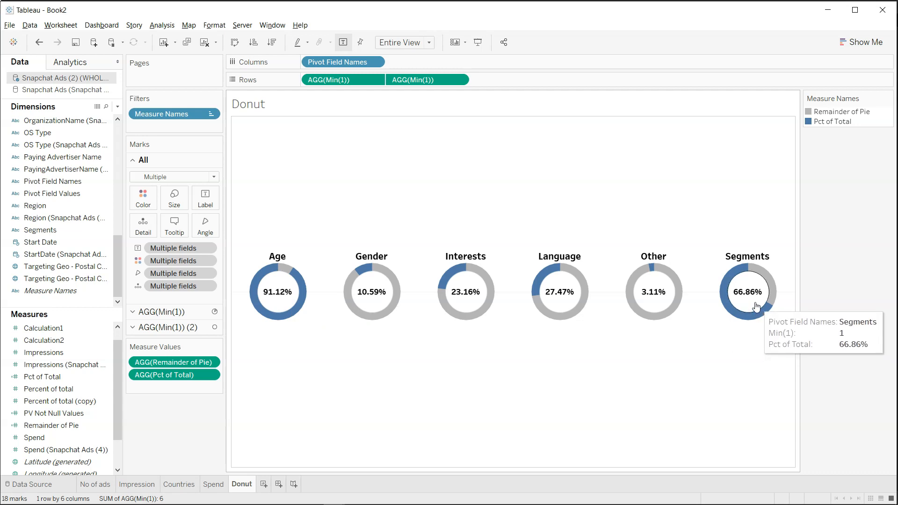
mouse_move(464, 306)
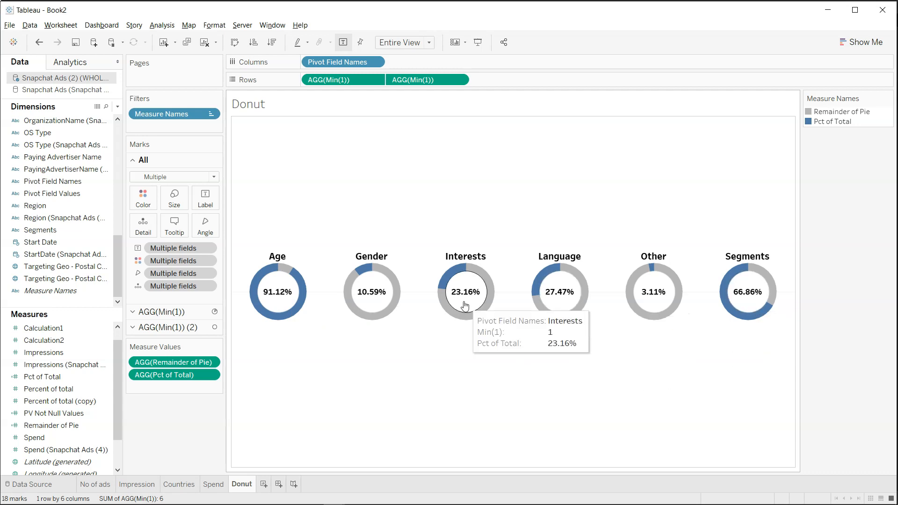
mouse_move(647, 315)
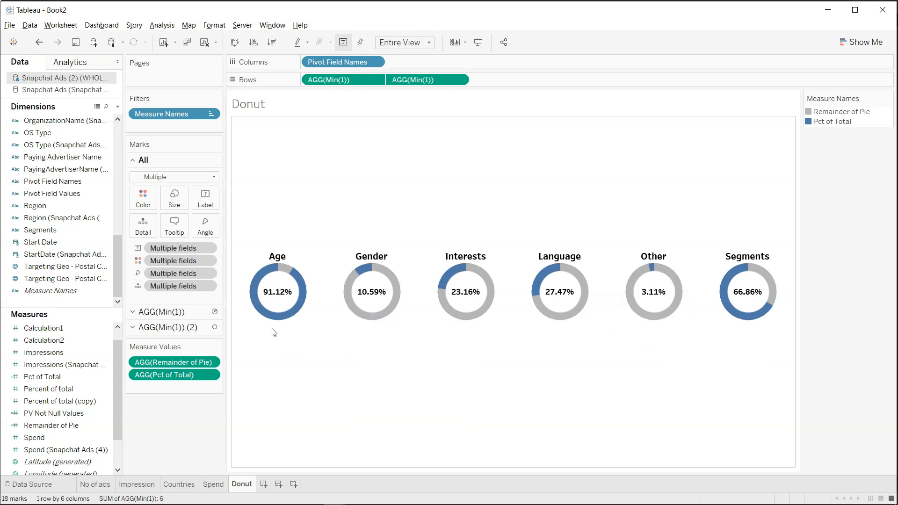
mouse_move(300, 302)
left_click(375, 63)
left_click(362, 116)
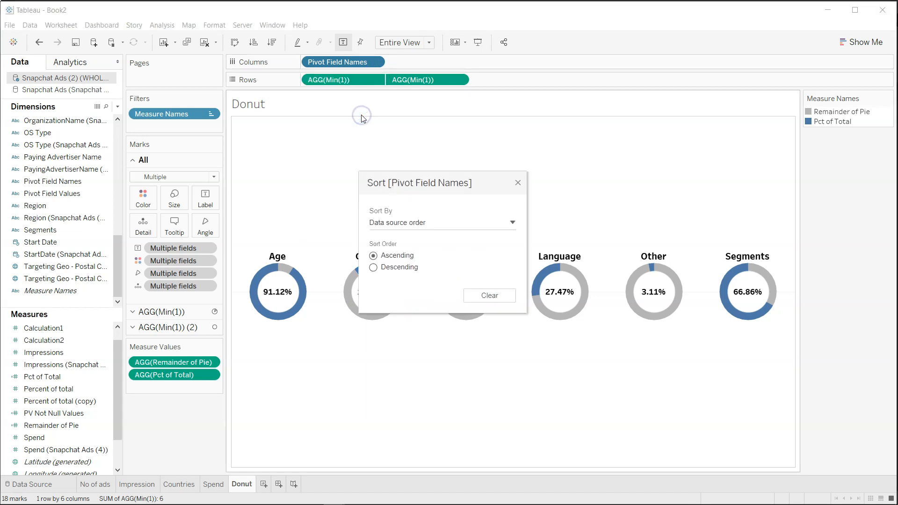
left_click(412, 223)
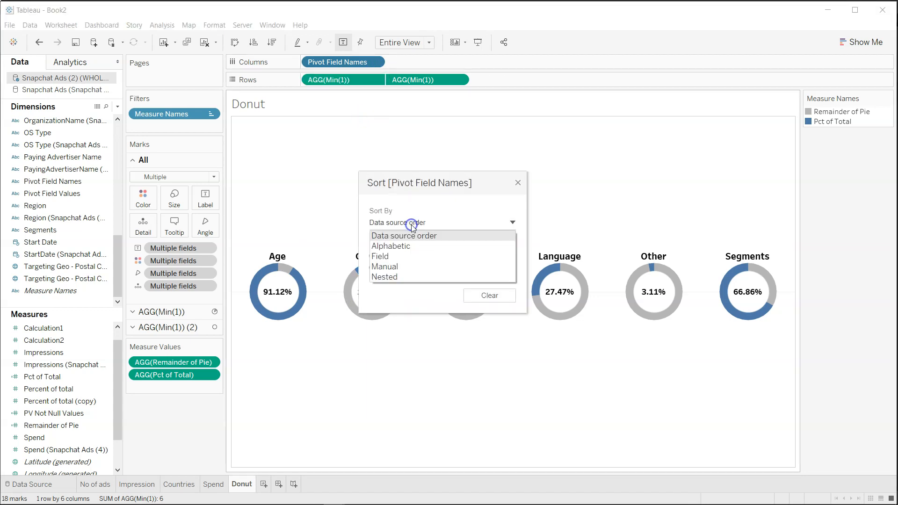
left_click(415, 267)
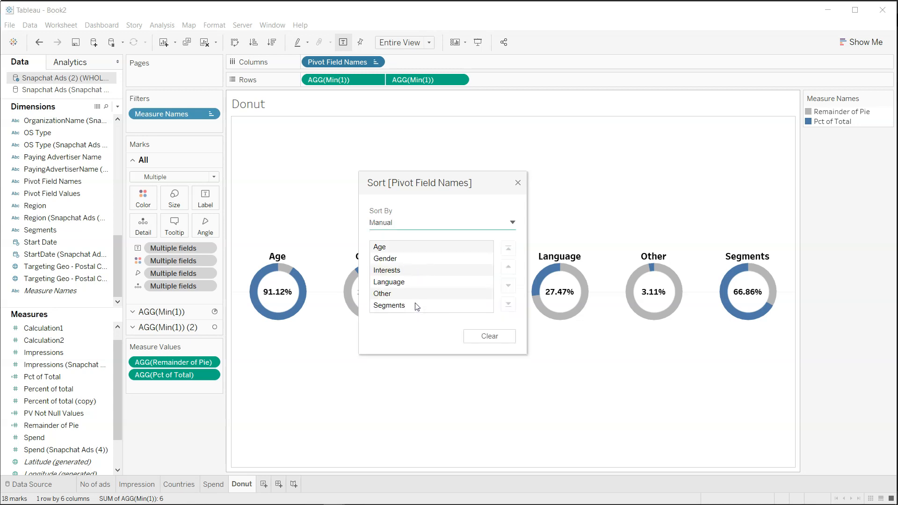
left_click(417, 306)
left_click(508, 267)
left_click(508, 267)
left_click(508, 266)
left_click(508, 266)
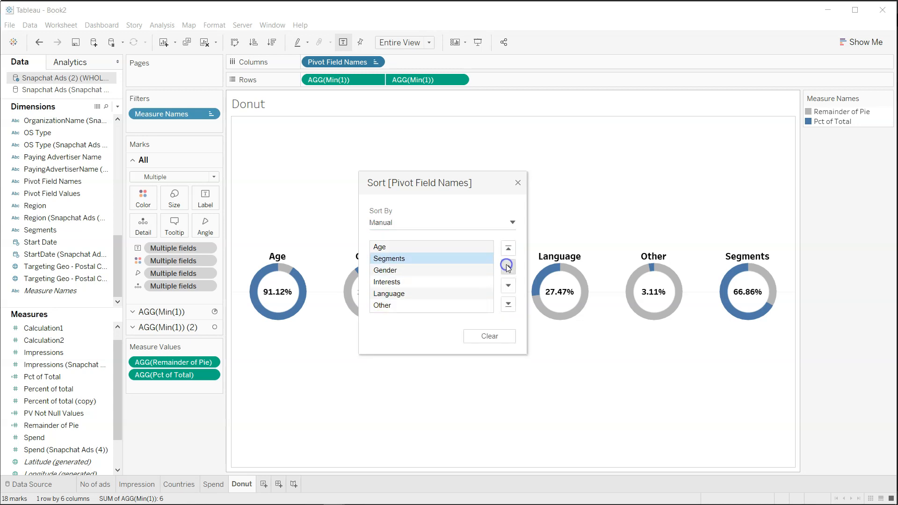
Step: Move Language directly after Segments and Interests directly after Language in the manual sort of Pivot Field Names
left_click_drag(458, 182, 530, 344)
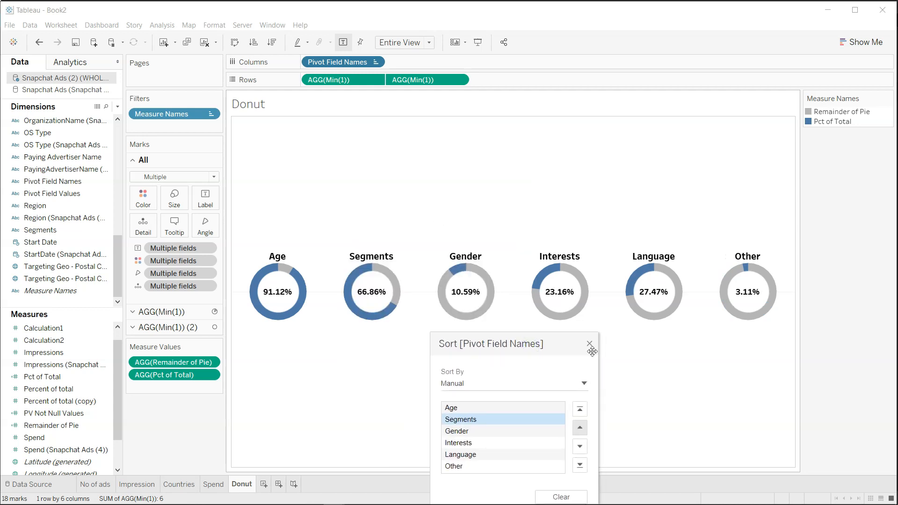
left_click(498, 455)
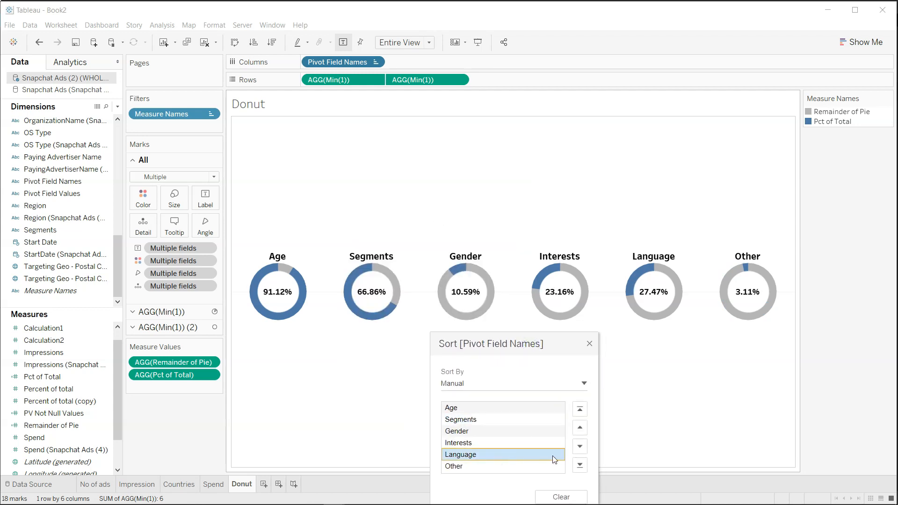
left_click(581, 427)
left_click(581, 427)
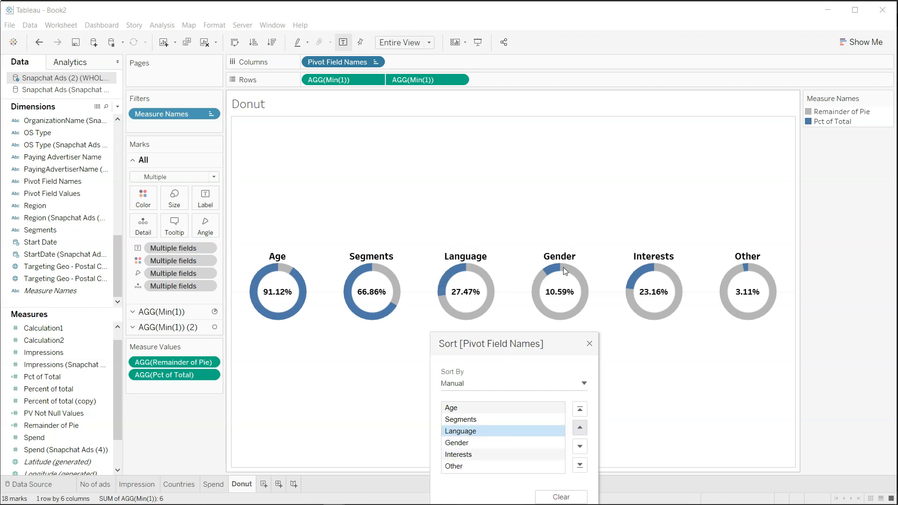
left_click(509, 455)
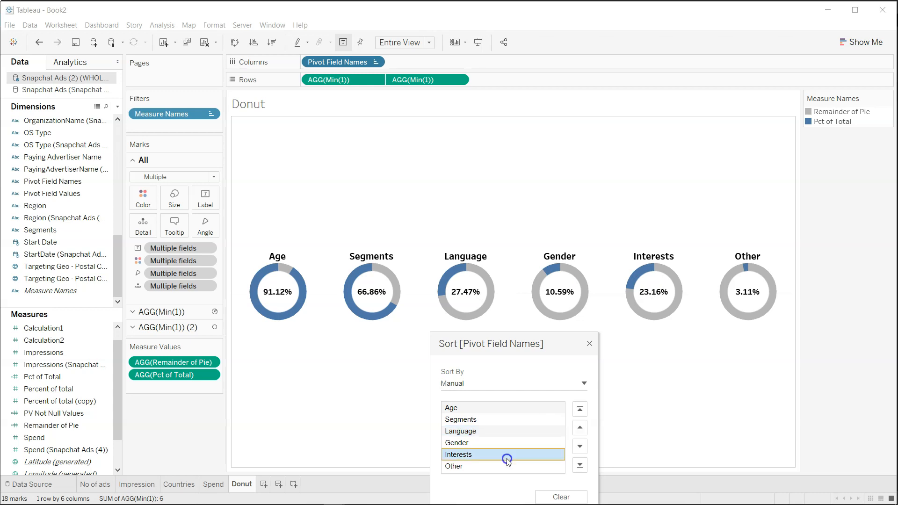
left_click(579, 429)
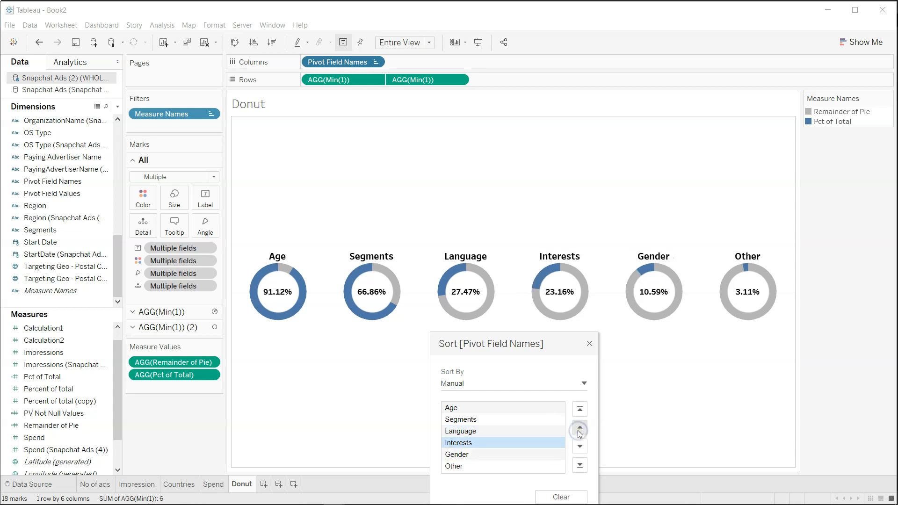
left_click(590, 343)
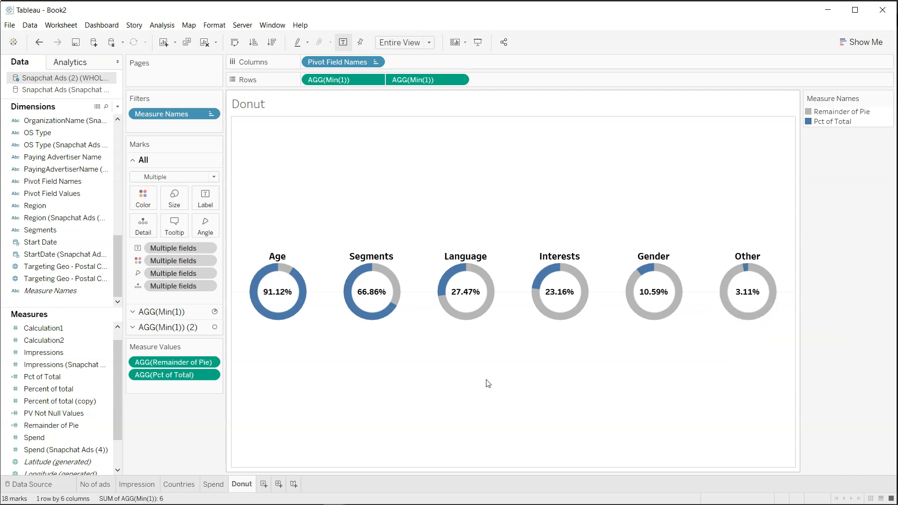
mouse_move(383, 306)
key("ctrl+s")
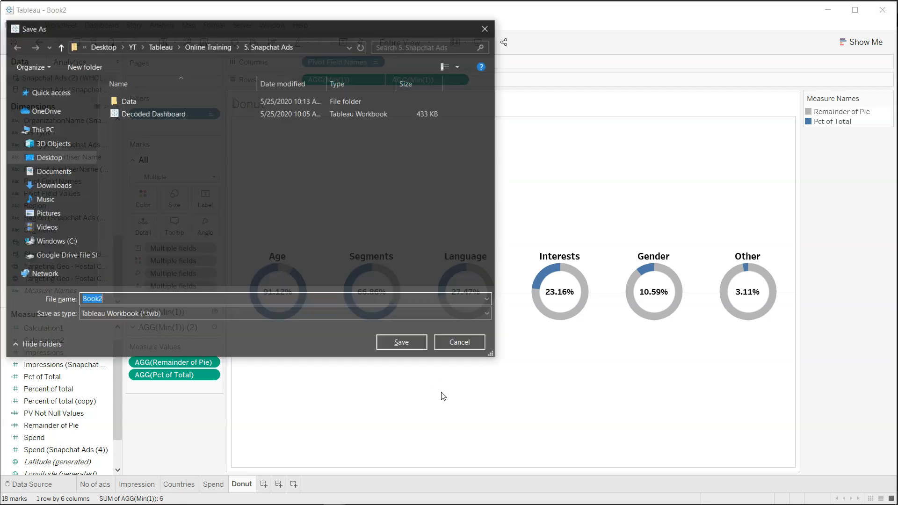
key("Escape")
left_click(468, 389)
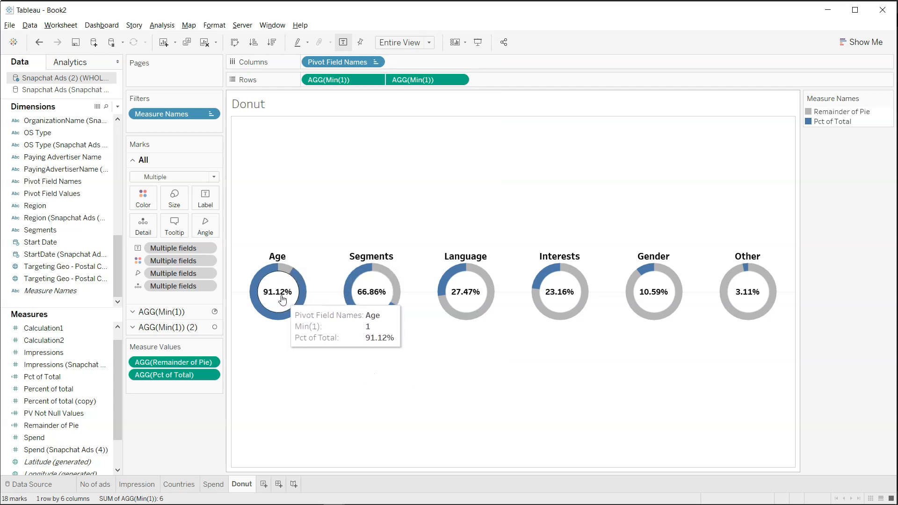
Step: Add a new worksheet after Donut and name it Age
left_click(264, 484)
double_click(271, 483)
type("Age")
key("Return")
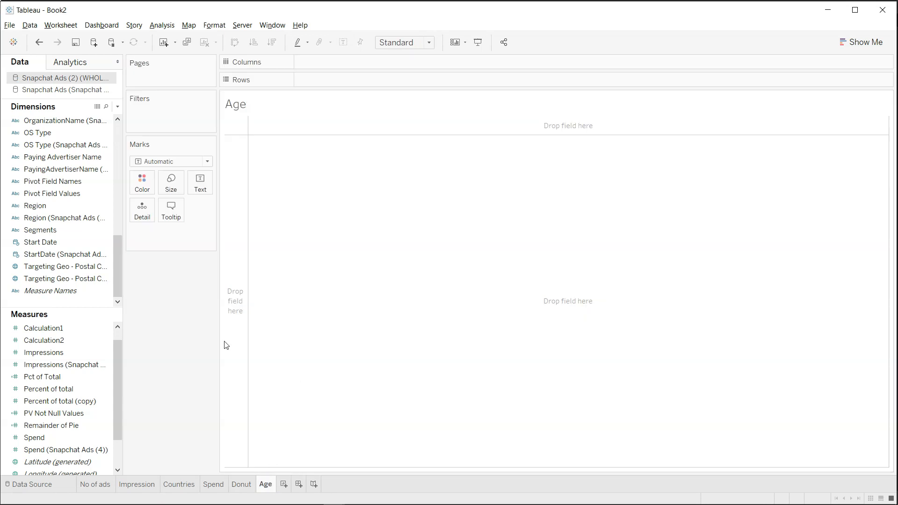
Step: From the second Snapchat Ads data source, build a bar chart of Number of Records in columns by Age Bracket in rows, sorted descending
left_click(75, 90)
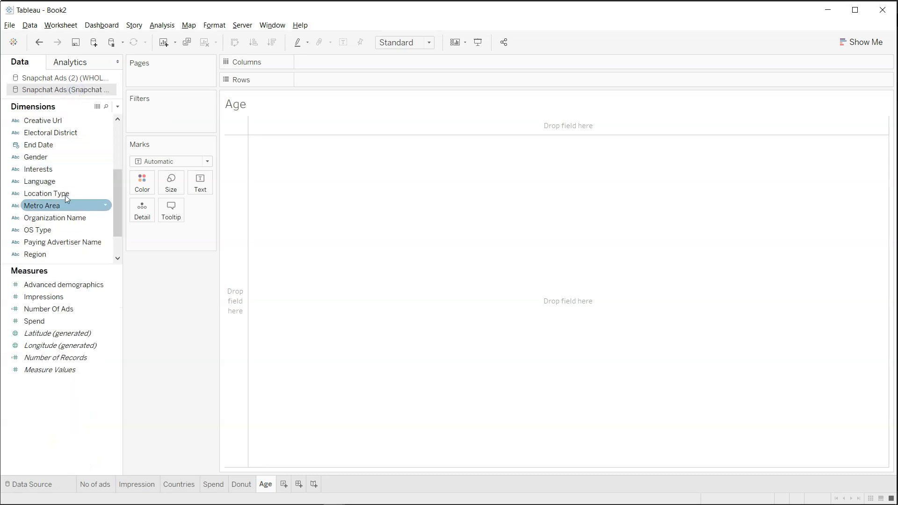
scroll(83, 192, "up", 1)
scroll(84, 202, "up", 3)
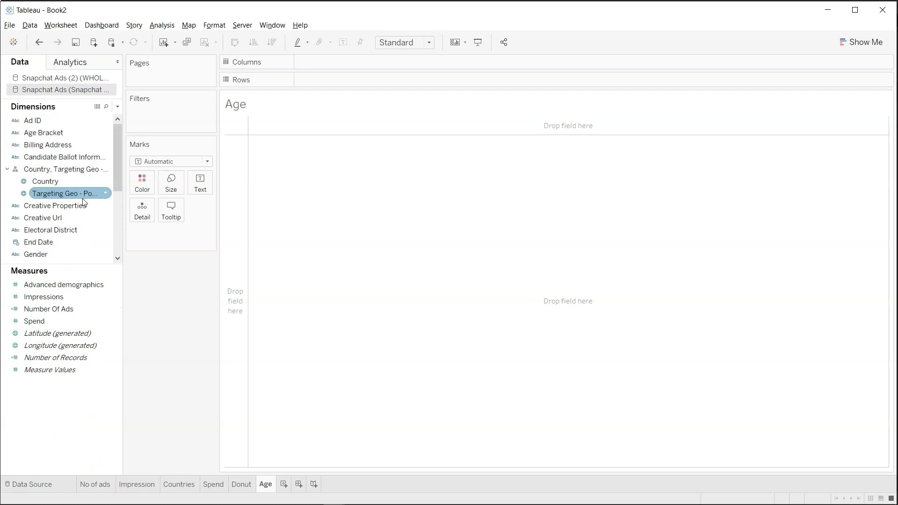
left_click(82, 132)
left_click_drag(82, 134, 351, 78)
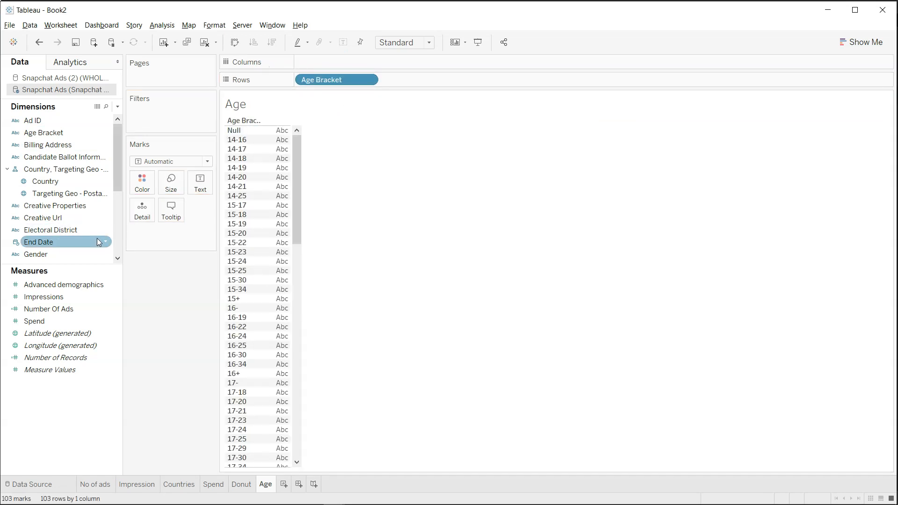
left_click_drag(87, 358, 359, 65)
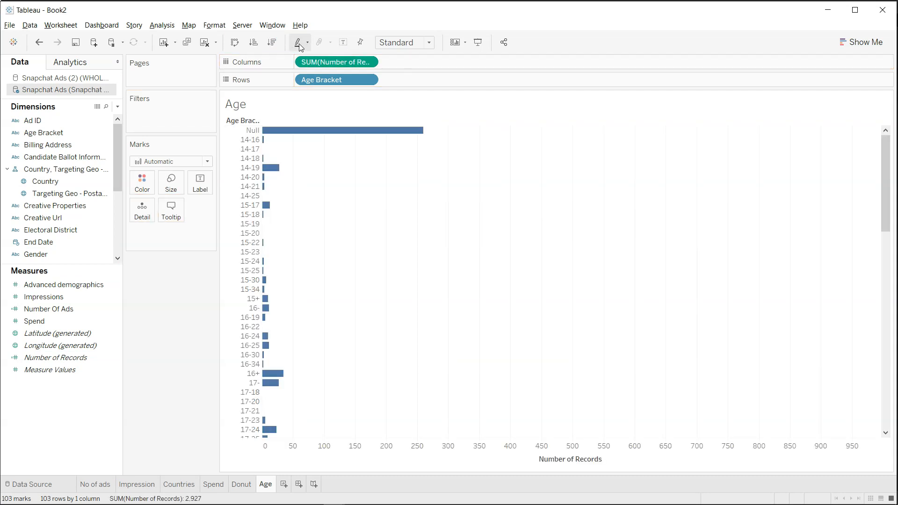
left_click(275, 42)
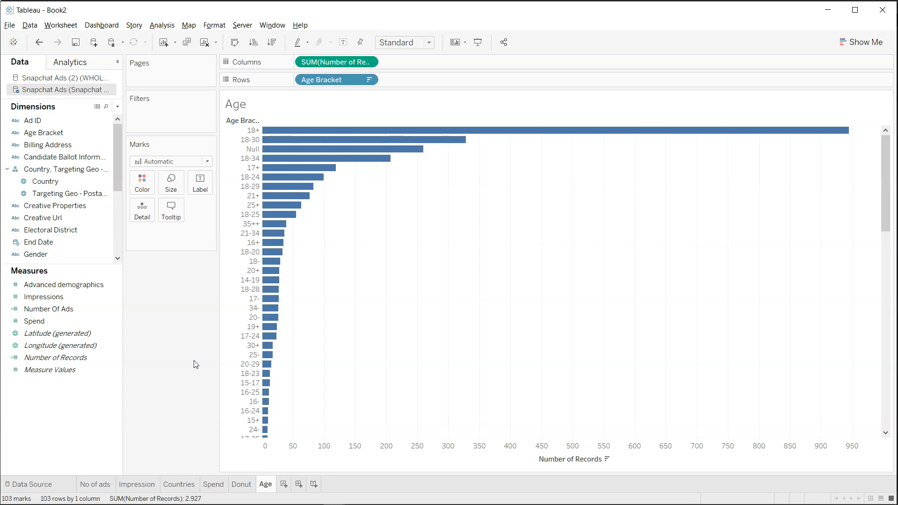
Step: Filter Age Bracket to exclude Null and keep only the top 5 by the sum of Number of Records
key("alt+Tab")
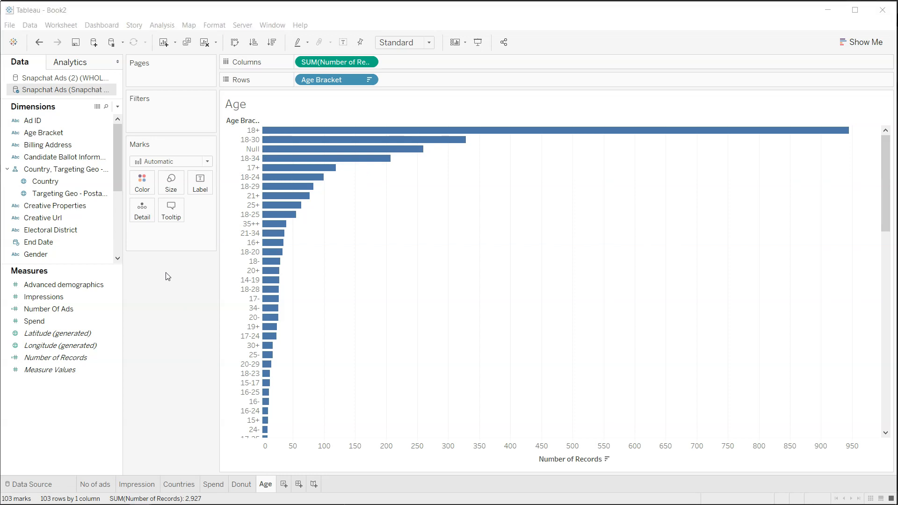
left_click_drag(44, 132, 156, 122)
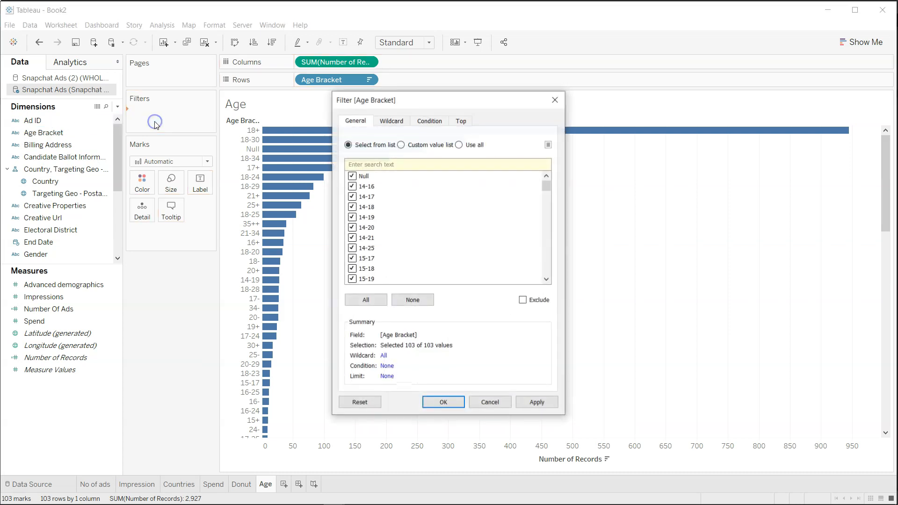
left_click(353, 176)
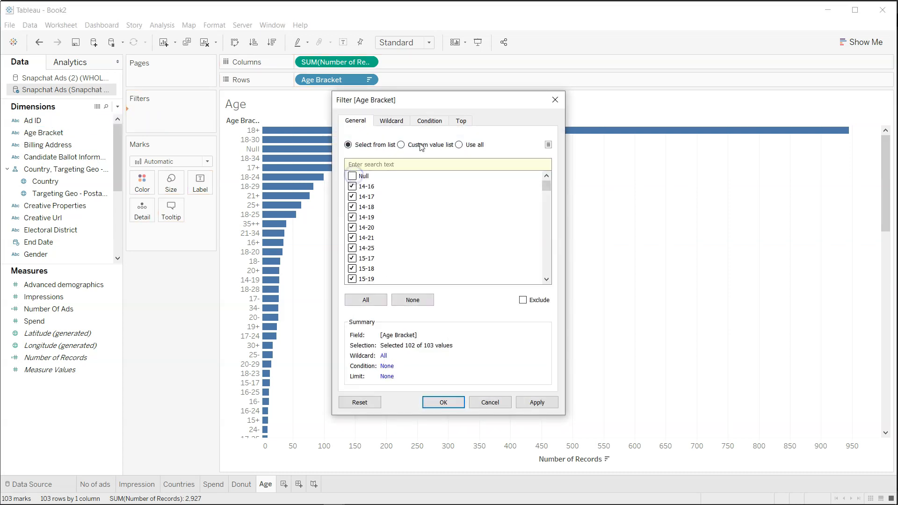
left_click(462, 121)
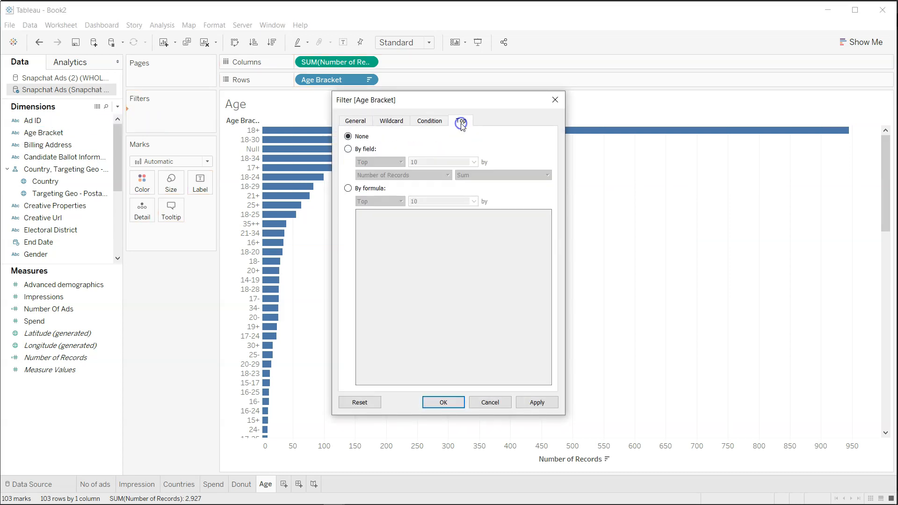
left_click(372, 152)
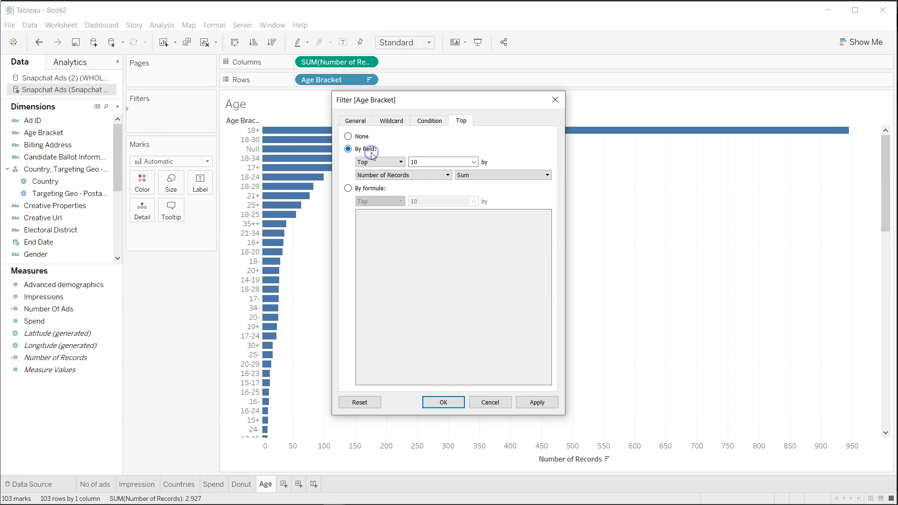
double_click(414, 162)
type("5")
left_click(537, 401)
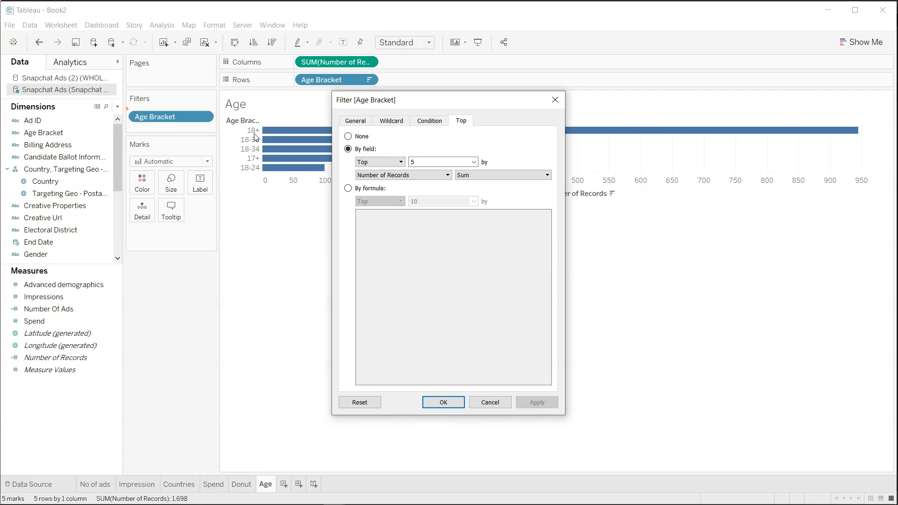
left_click(444, 404)
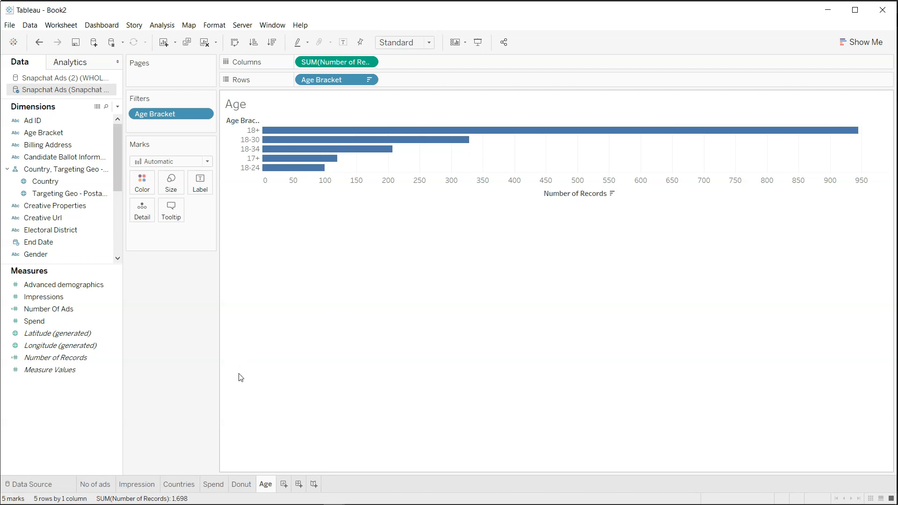
left_click(241, 484)
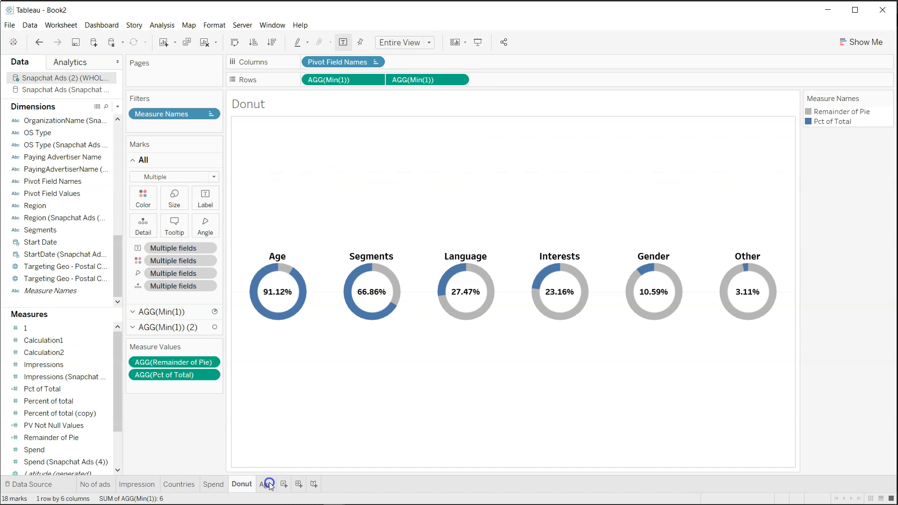
left_click(265, 484)
left_click(298, 484)
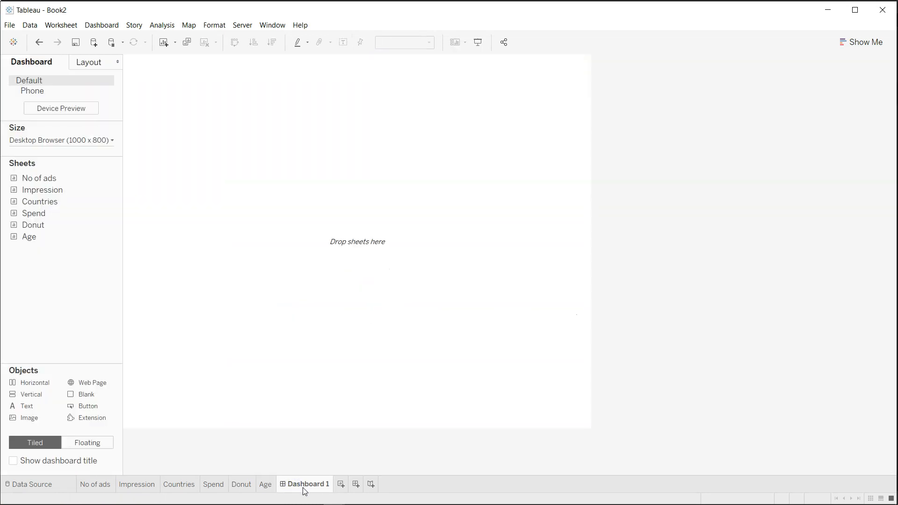
right_click(302, 488)
left_click(341, 376)
Step: Add a new worksheet after Age and name it Segments
left_click(283, 484)
double_click(282, 485)
type("Segments")
key("Return")
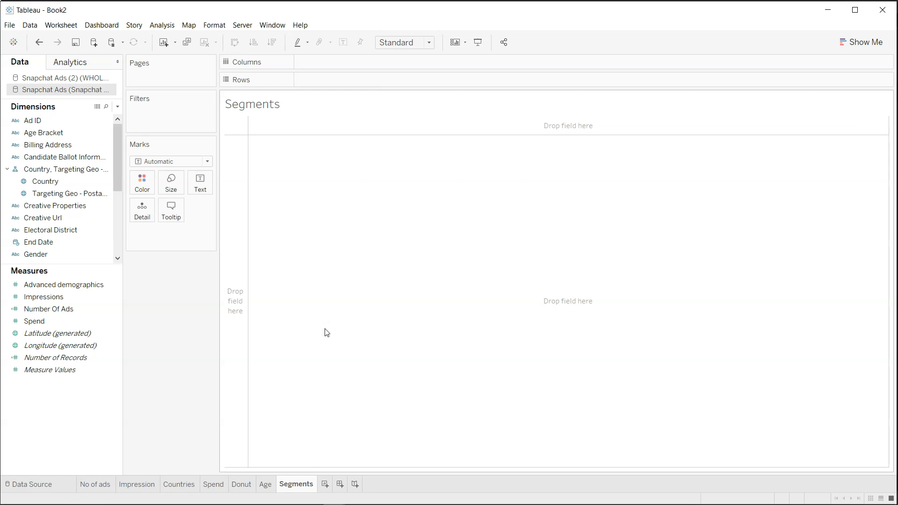
Step: Build a bar chart of Number of Records in columns by Segments in rows
left_click_drag(116, 179, 124, 251)
left_click_drag(46, 229, 351, 80)
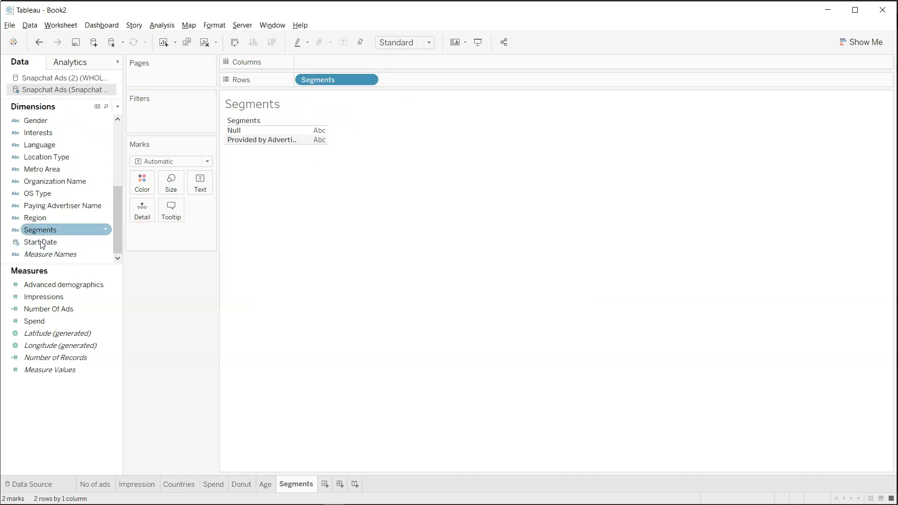
left_click_drag(55, 357, 340, 61)
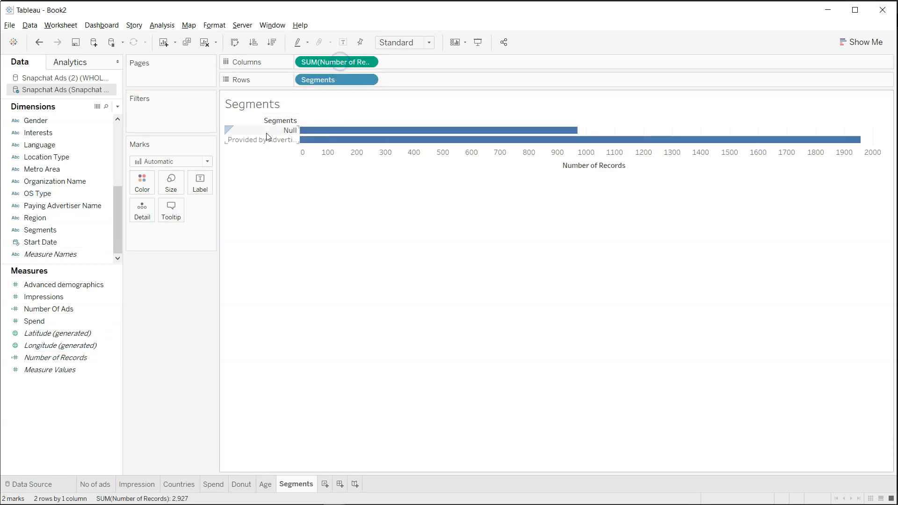
Step: Filter Segments to leave out Null and keep only Provided by Advertiser
left_click_drag(82, 240, 197, 100)
left_click_drag(87, 229, 170, 121)
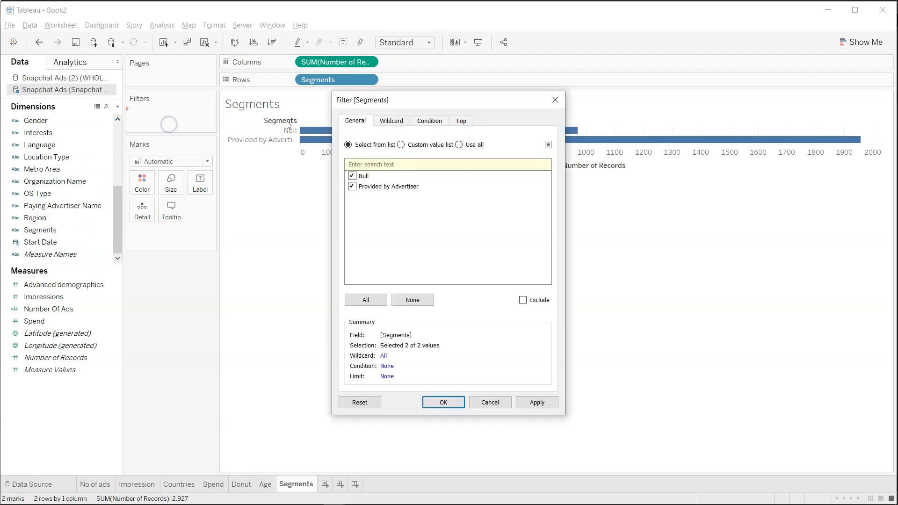
left_click(351, 175)
left_click(444, 402)
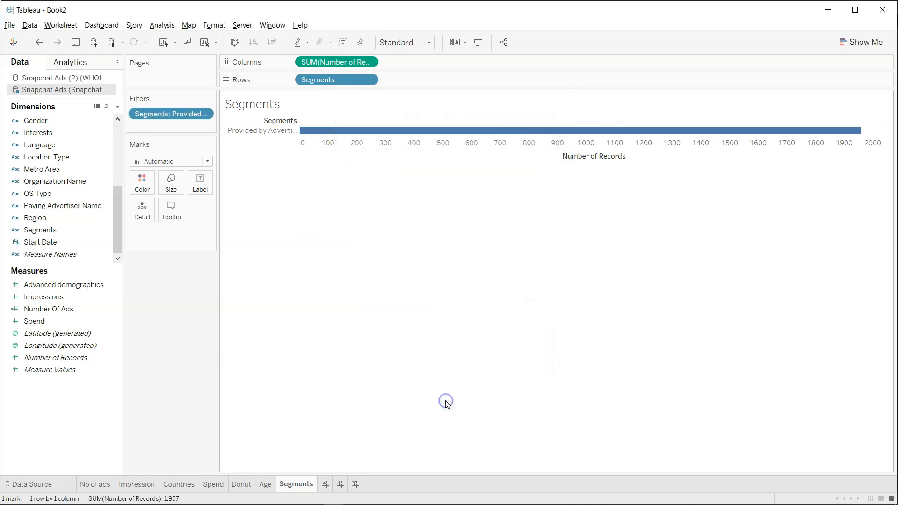
Step: Add a new worksheet after Segments and name it Language, checking the Donut sheet for the next targeting field
left_click(325, 484)
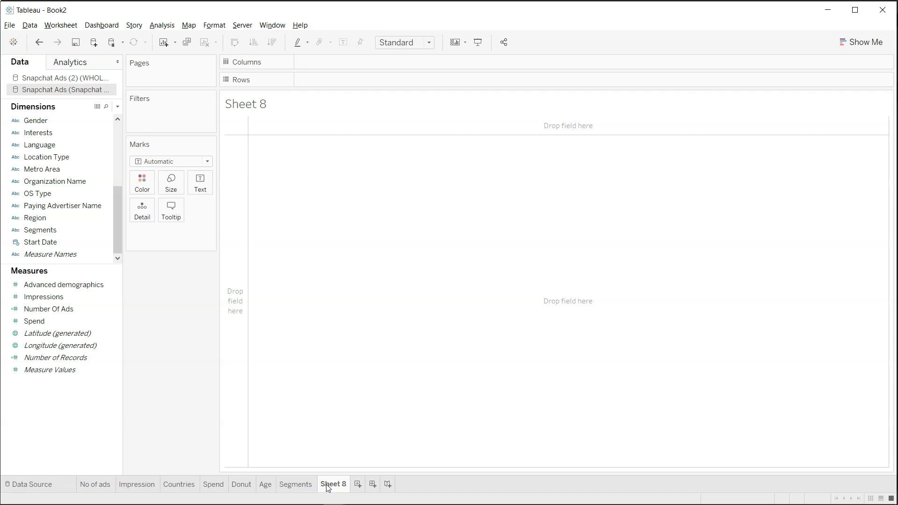
left_click(242, 484)
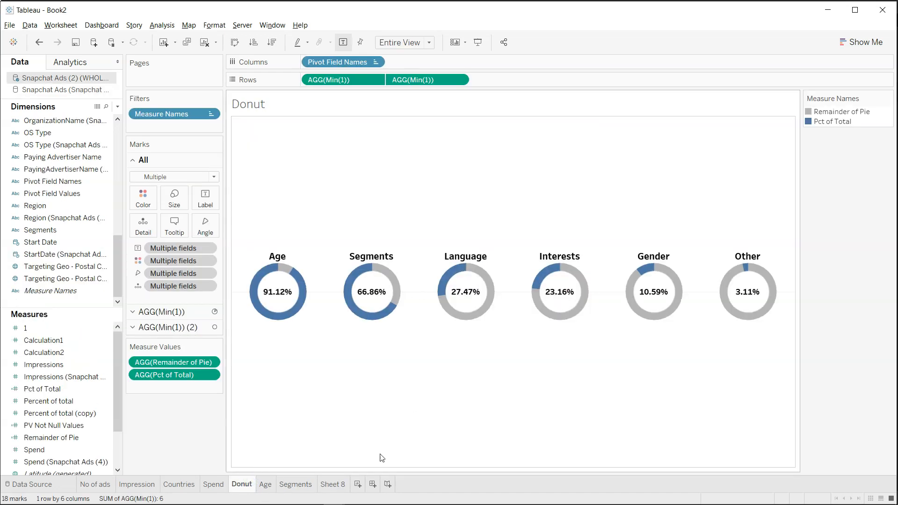
left_click(332, 485)
double_click(332, 488)
type("Language")
key("Return")
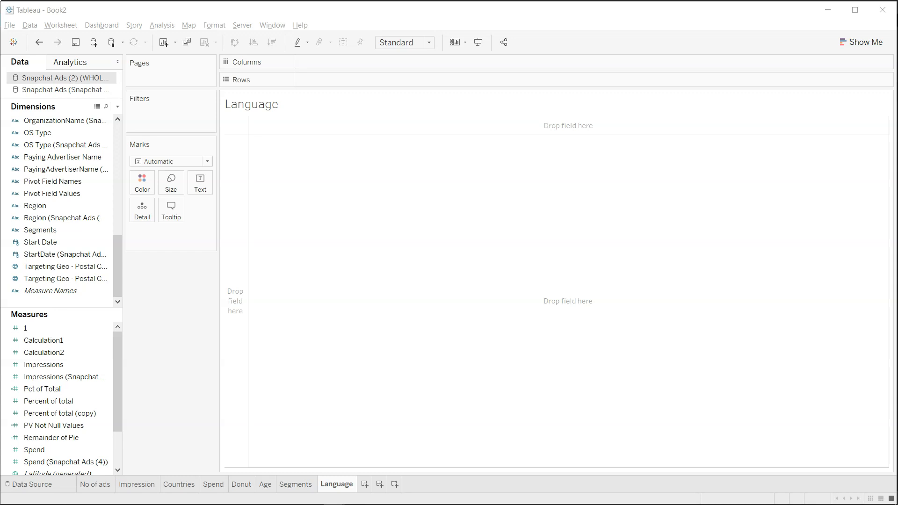
left_click(378, 325)
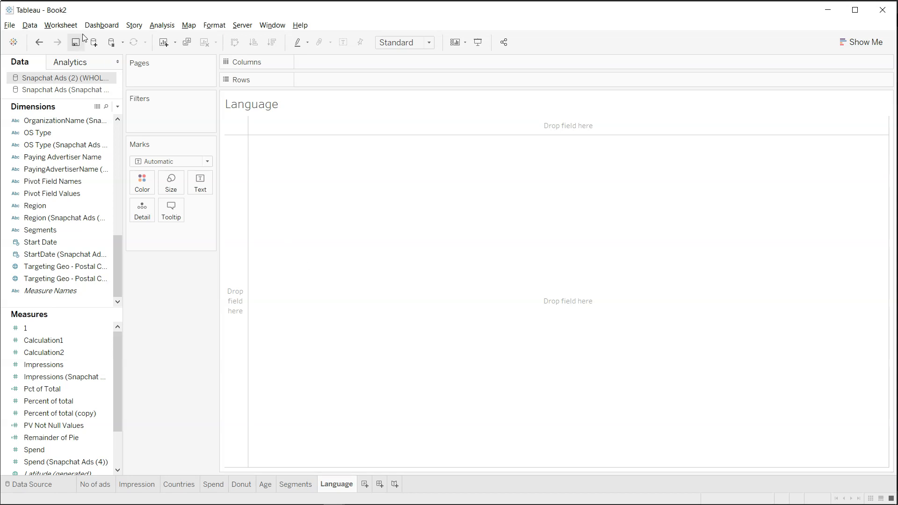
left_click(52, 28)
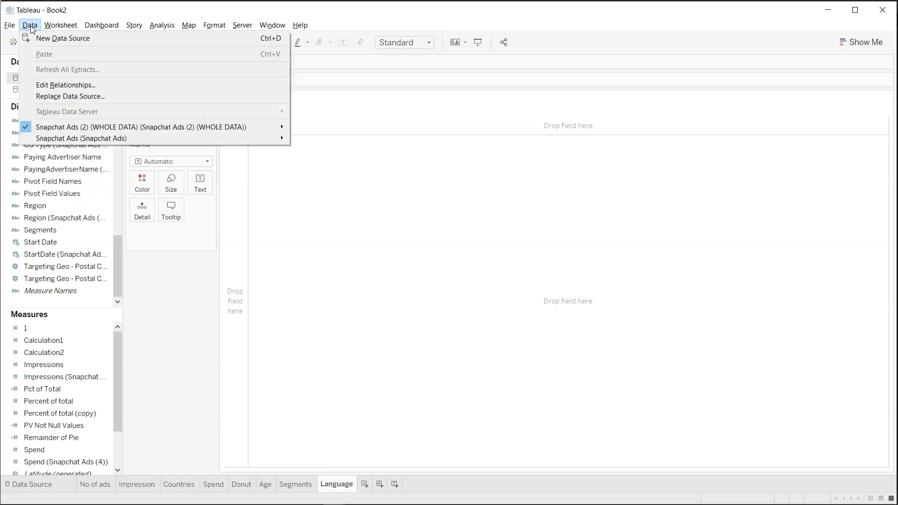
left_click(43, 39)
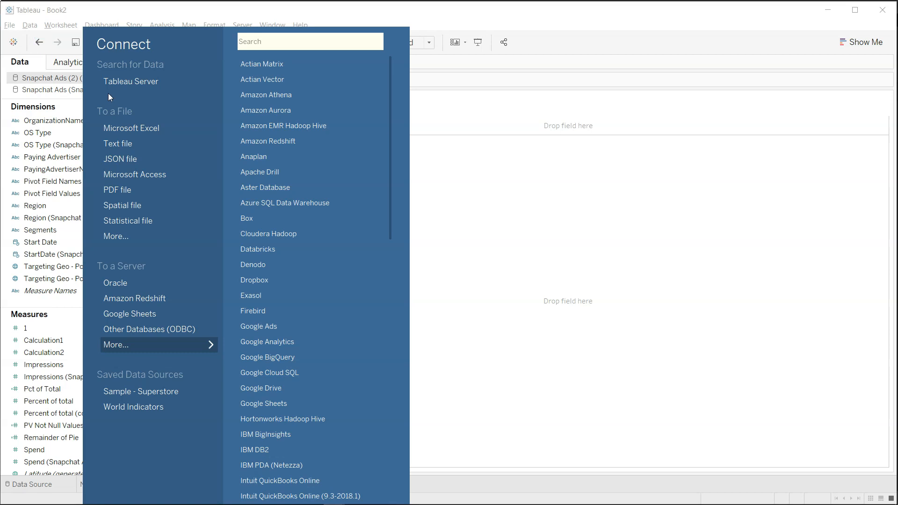
left_click(129, 126)
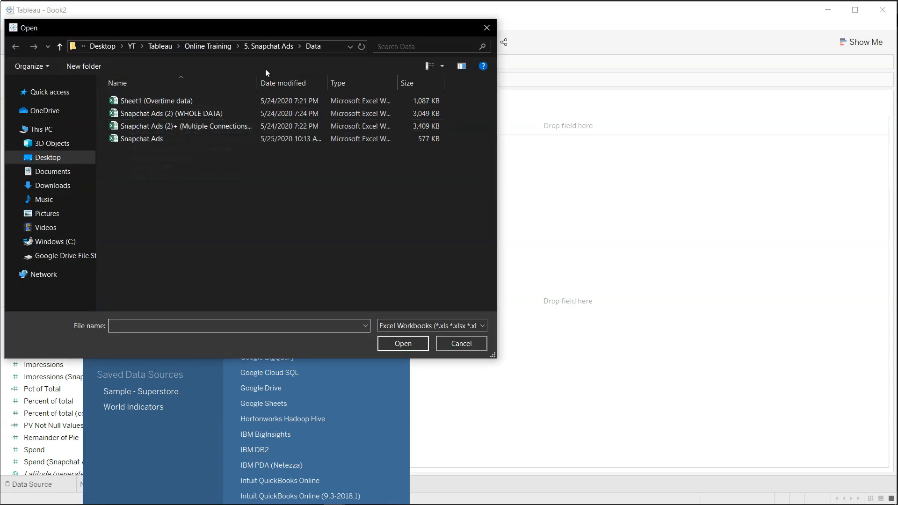
double_click(257, 83)
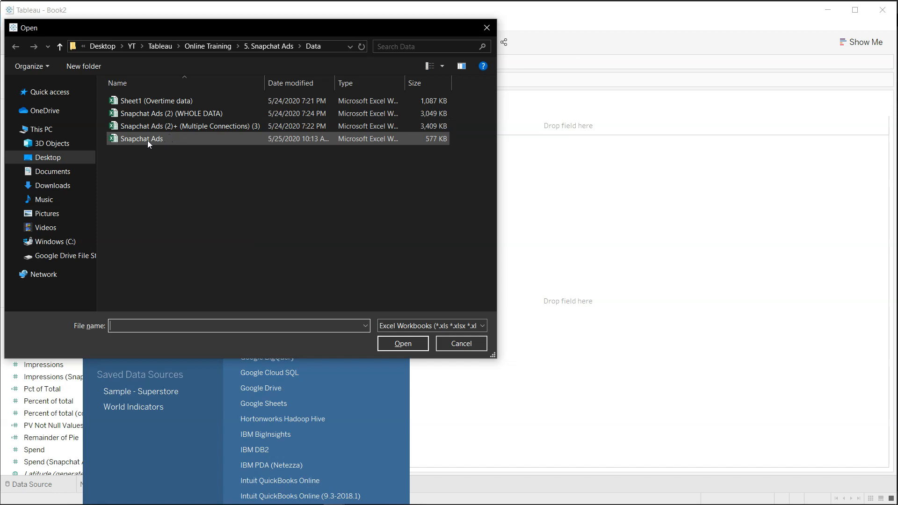
left_click(487, 28)
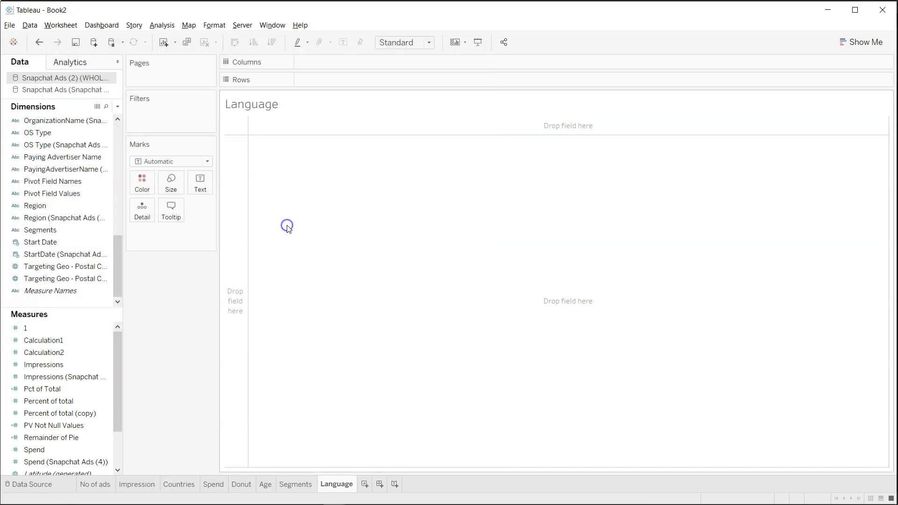
Step: List the Language values from the second Snapchat Ads data source in rows
left_click(54, 90)
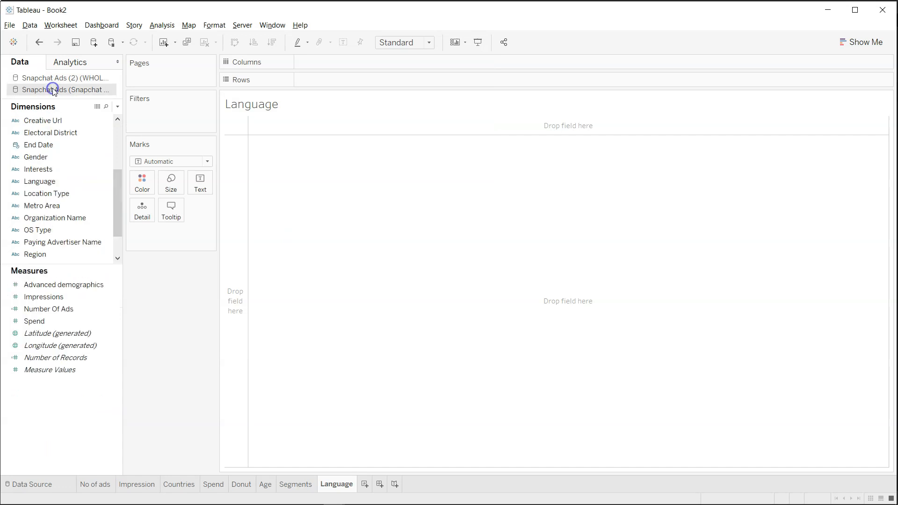
left_click(61, 184)
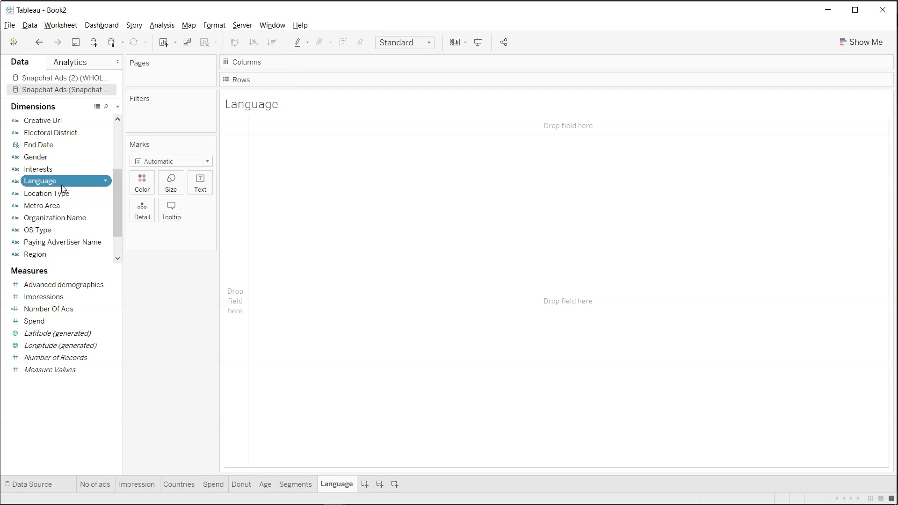
left_click_drag(88, 181, 356, 80)
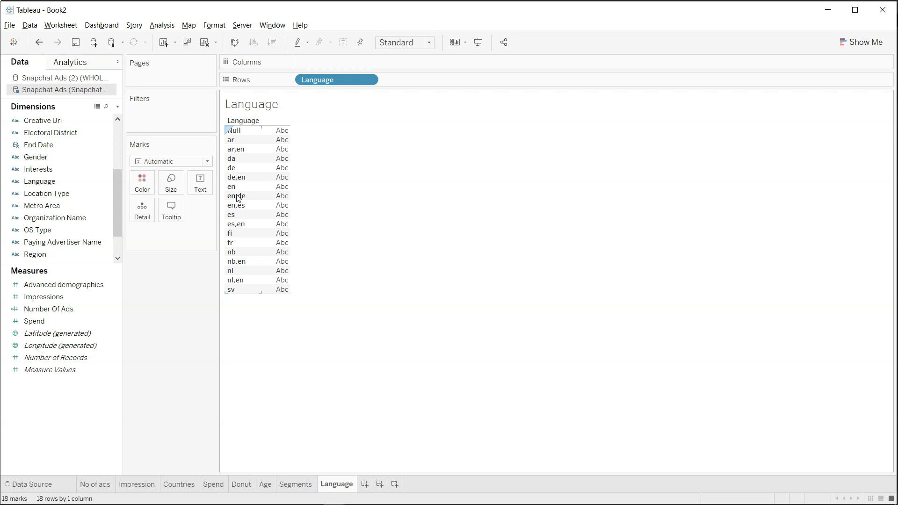
mouse_move(267, 195)
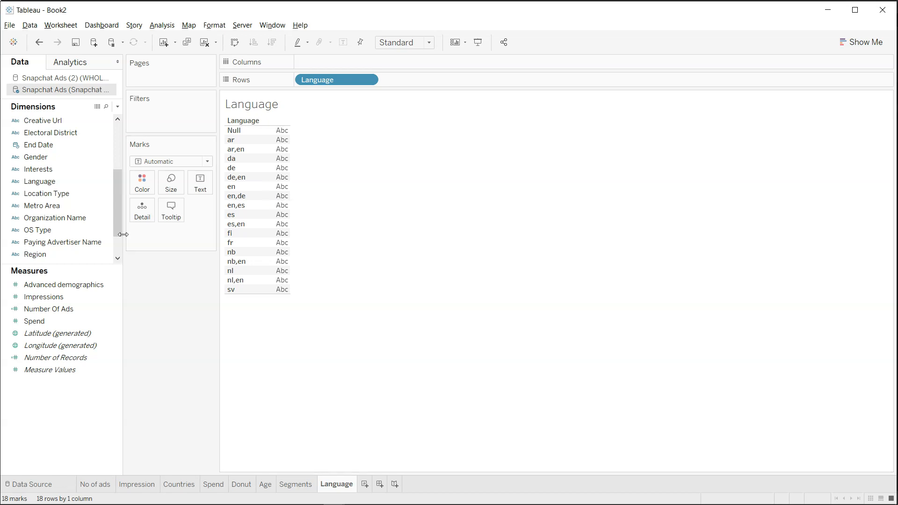
Step: Start a group field on Language and combine the members ar and ar,en into a group named Arabic
left_click(105, 171)
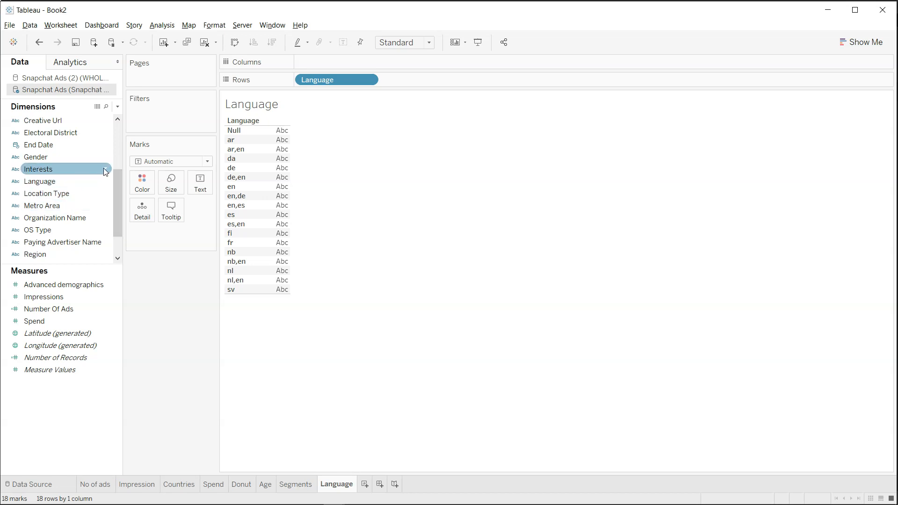
right_click(105, 182)
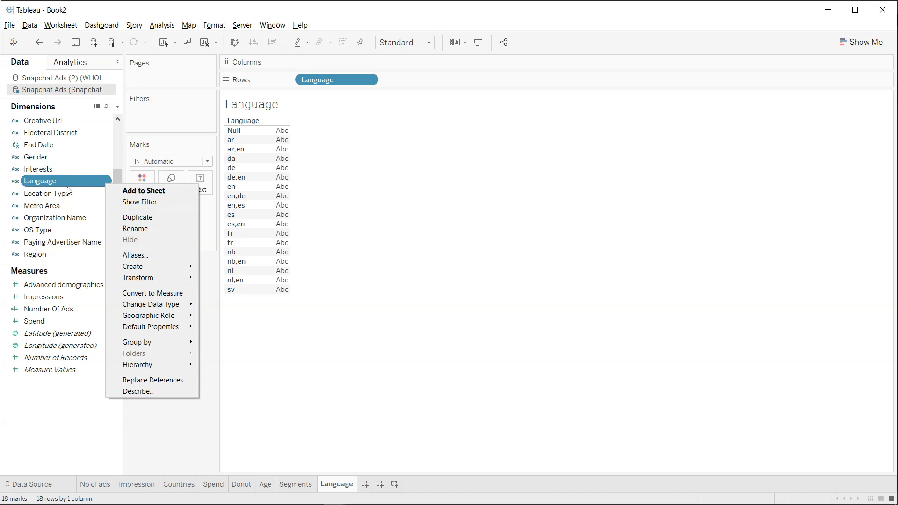
mouse_move(178, 270)
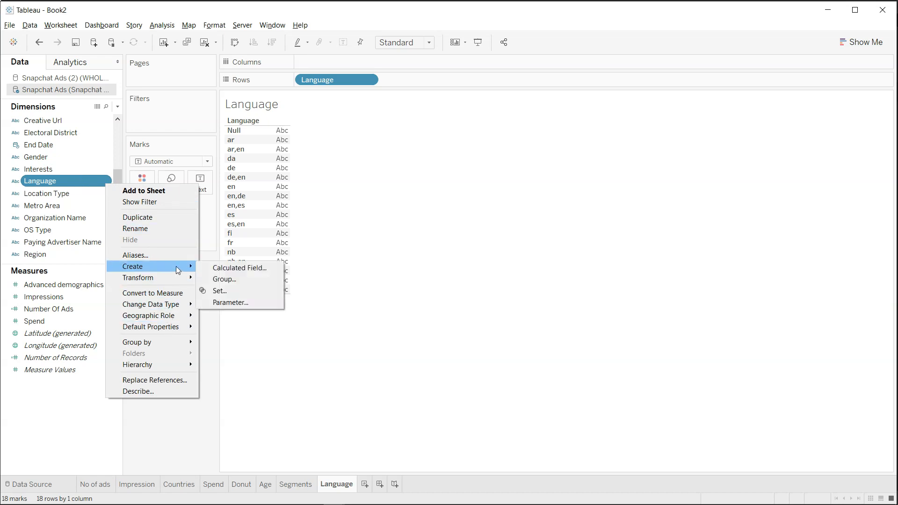
left_click(227, 280)
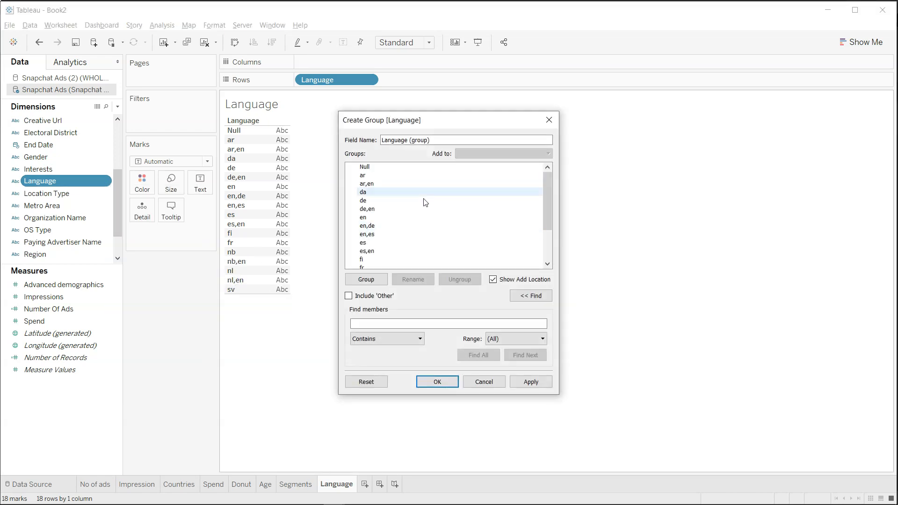
left_click(426, 176)
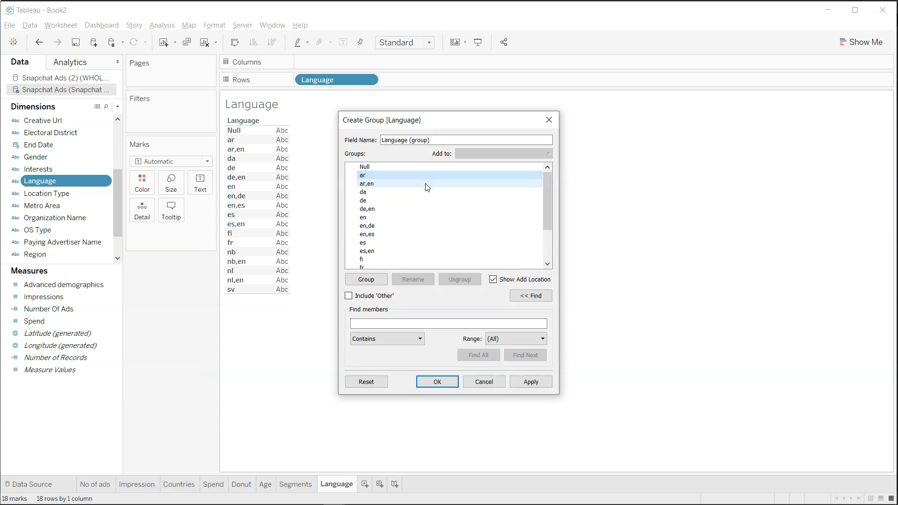
left_click(427, 185, "ctrl")
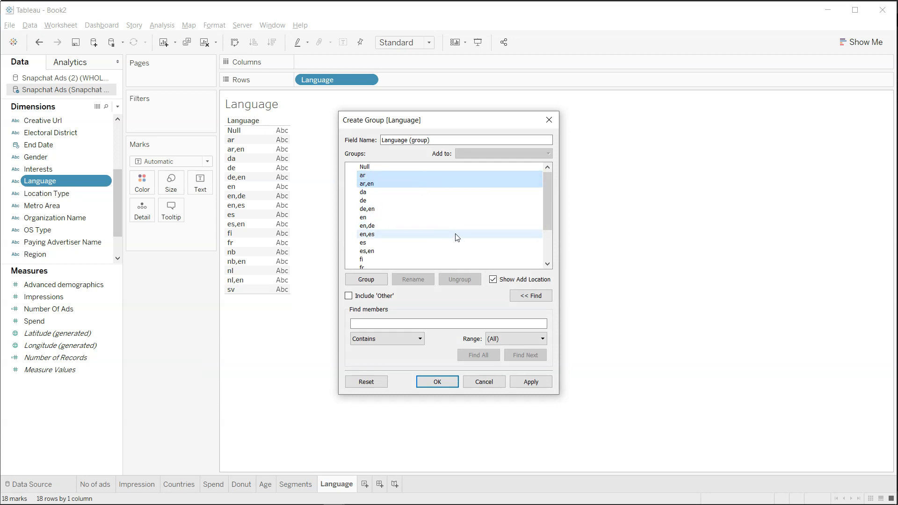
scroll(457, 238, "down", 2)
scroll(455, 238, "up", 2)
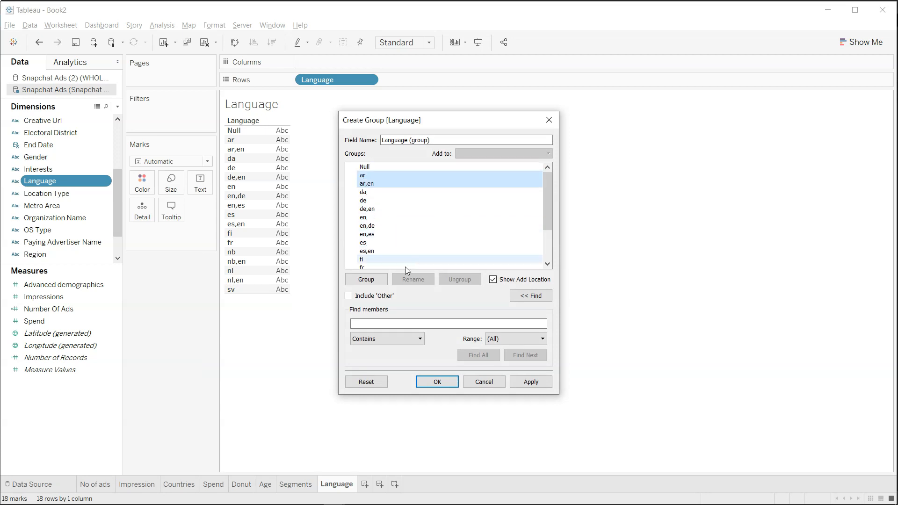
left_click(375, 282)
type("Arabic")
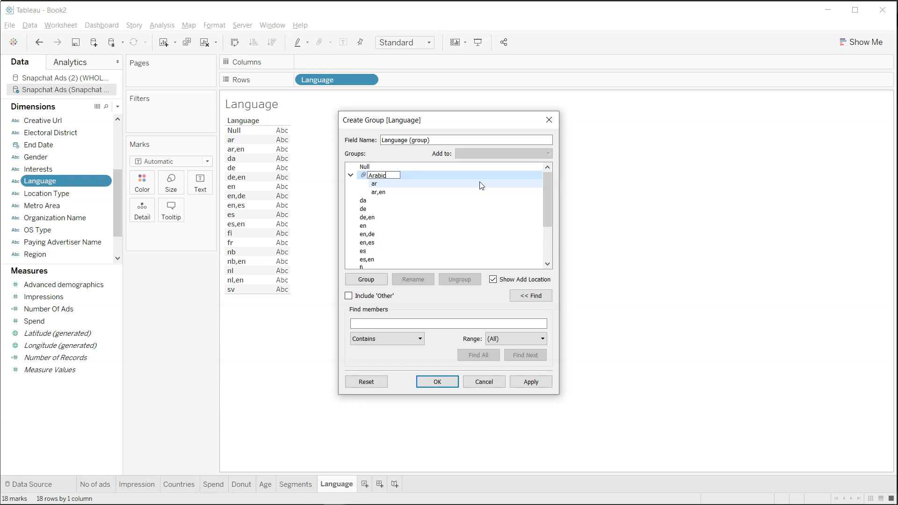
key("Return")
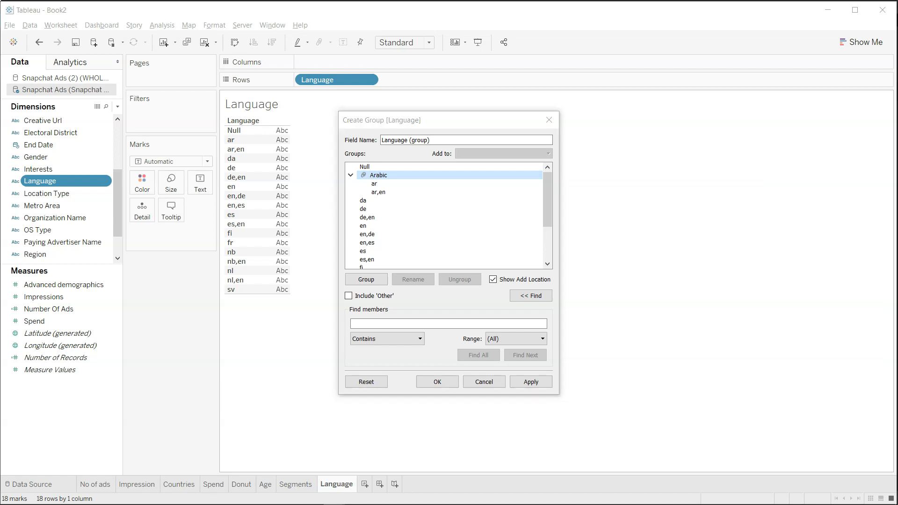
Step: Combine the Language members de, de,en and en,de into a group named German and collapse it
left_click(449, 128)
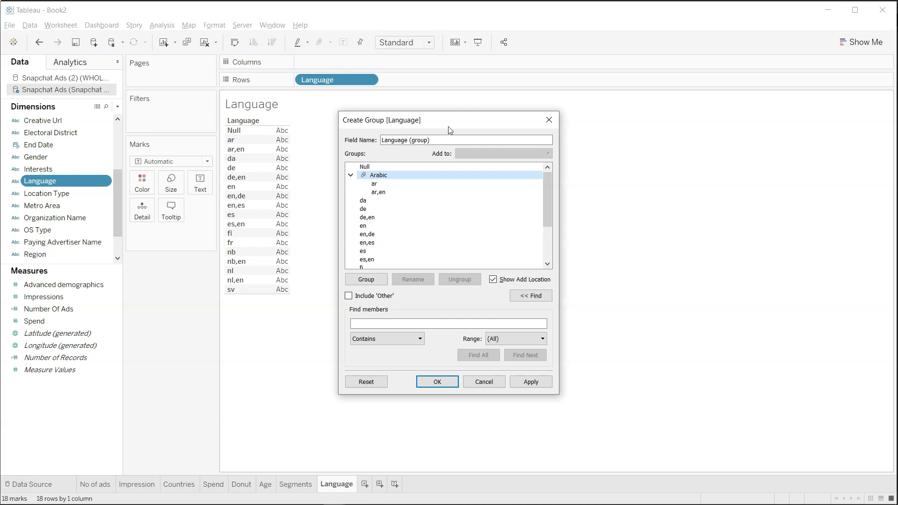
left_click(391, 211)
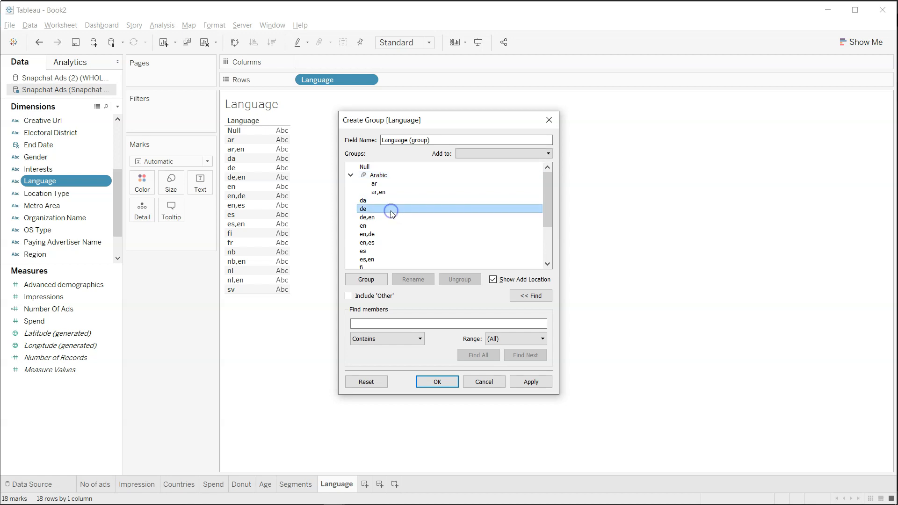
left_click(391, 217, "ctrl")
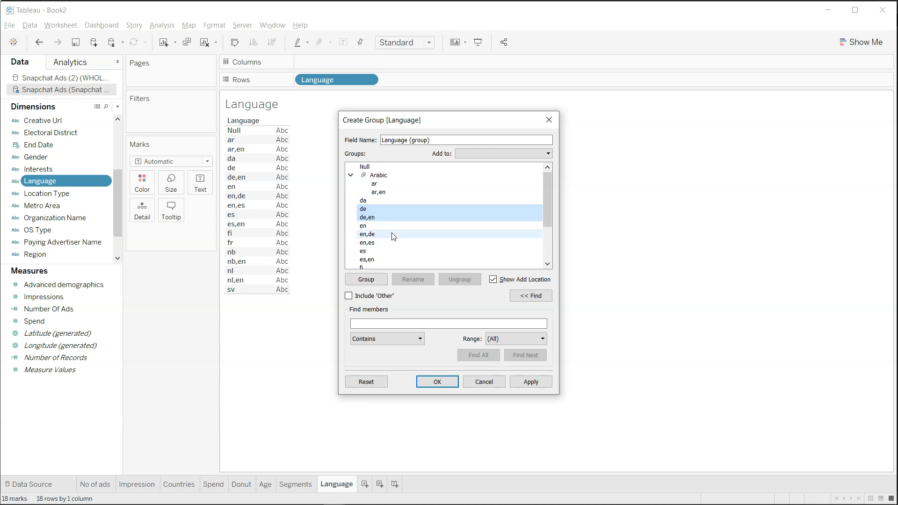
left_click(392, 235, "ctrl")
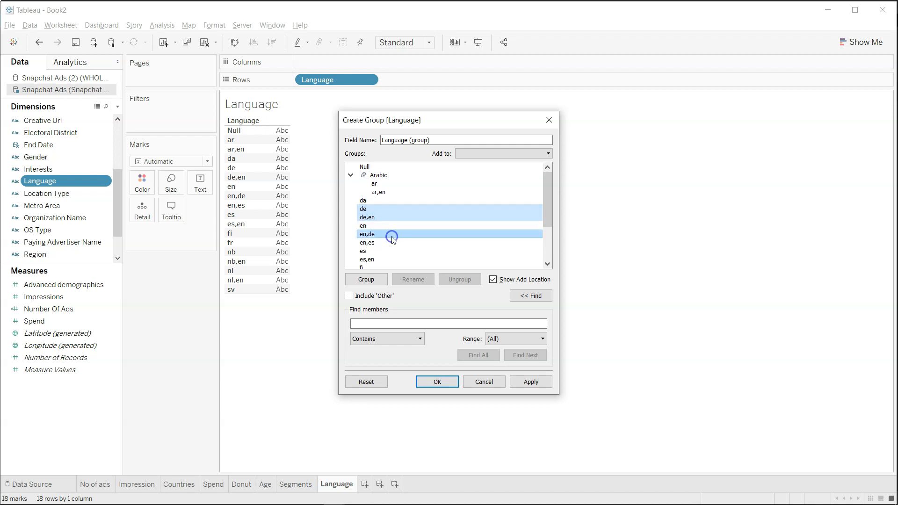
left_click(373, 282)
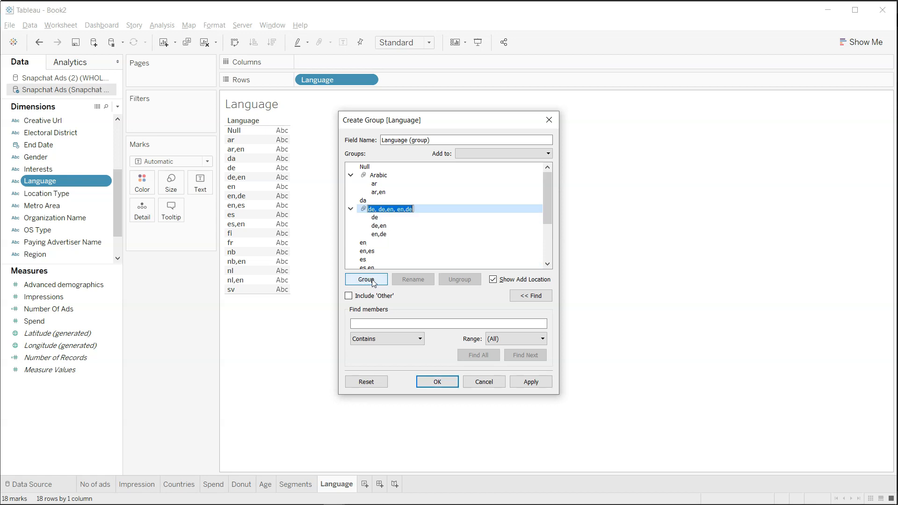
type("German")
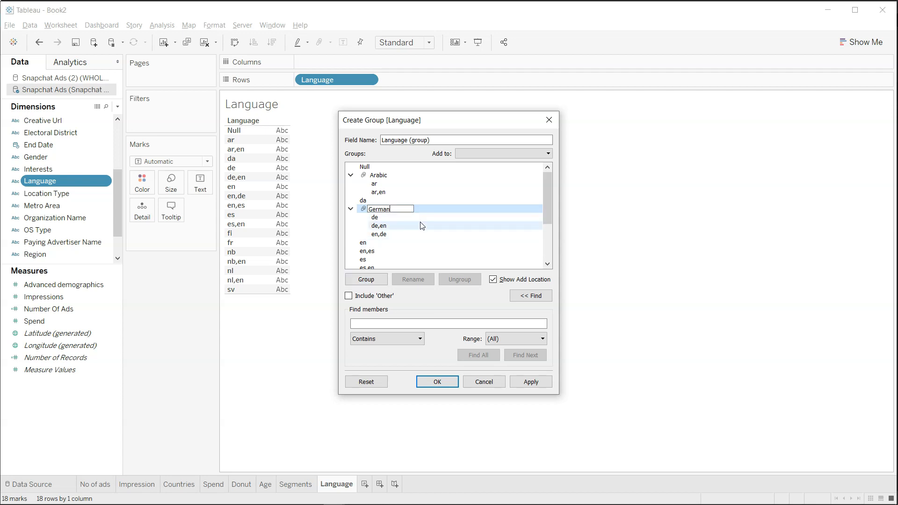
left_click(350, 208)
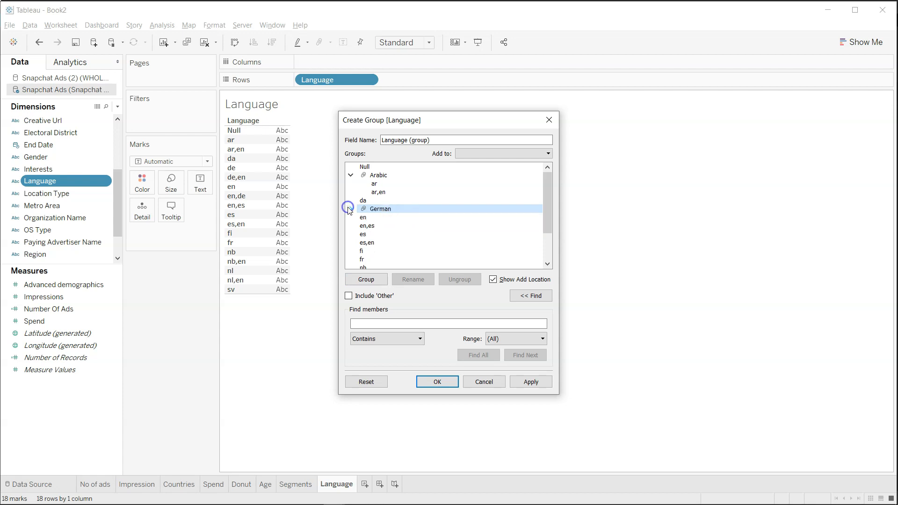
Step: Combine the Language members en,es, es and es,en into one group
left_click(379, 219)
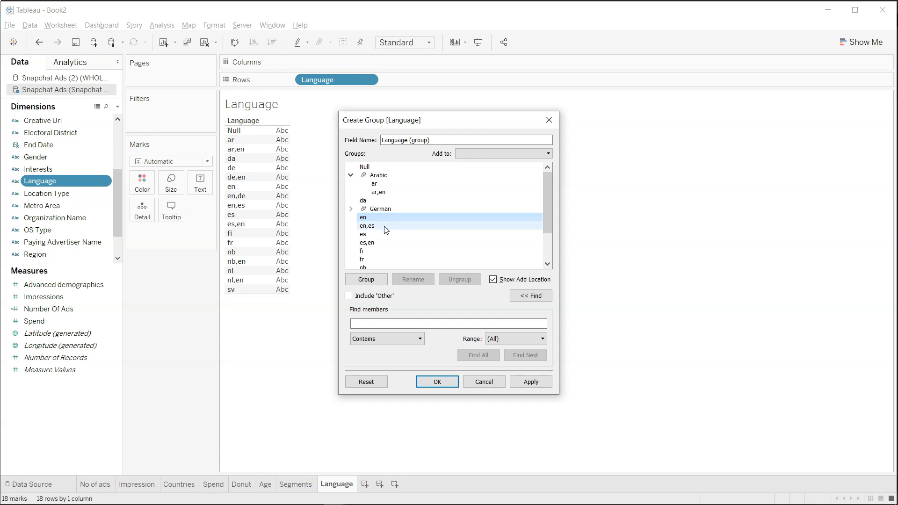
left_click(385, 227)
left_click(385, 234, "ctrl")
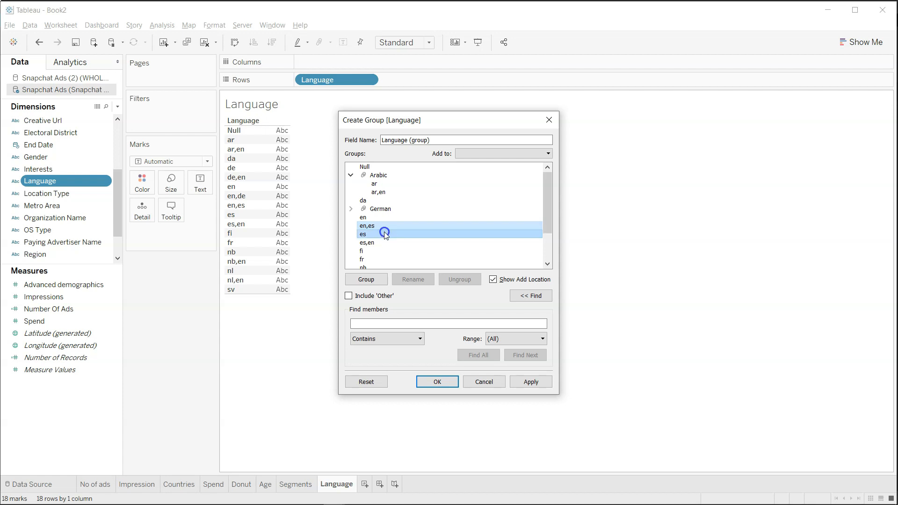
left_click(385, 242, "ctrl")
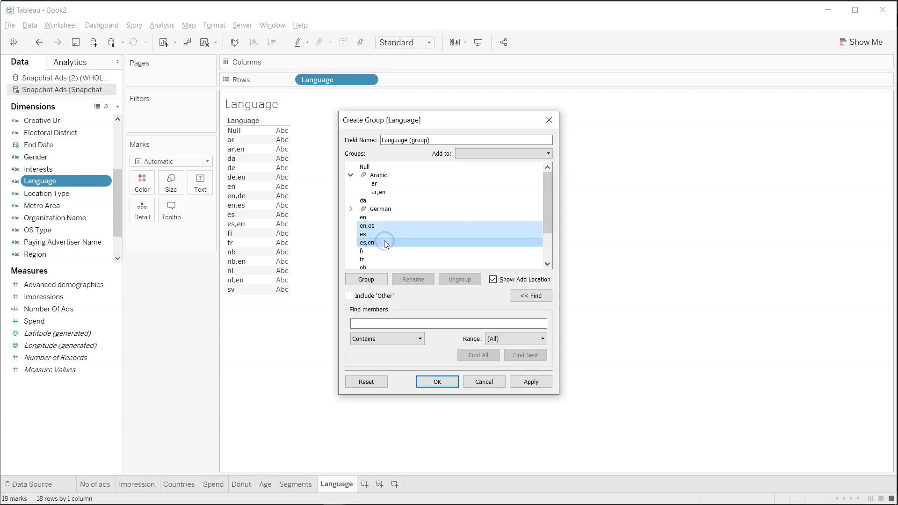
left_click(374, 278)
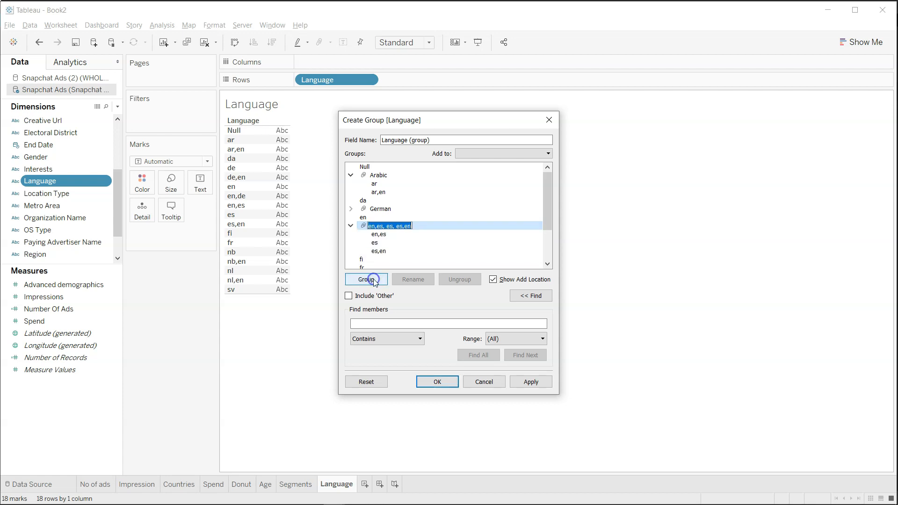
Step: Name the new group containing en,es, es and es,en "Spanish"
type("Spansih")
key("BackSpace")
key("BackSpace")
key("BackSpace")
key("Return")
Step: Group the members nb and nb,en under the name "Norweigan" and collapse the group
scroll(424, 234, "down", 2)
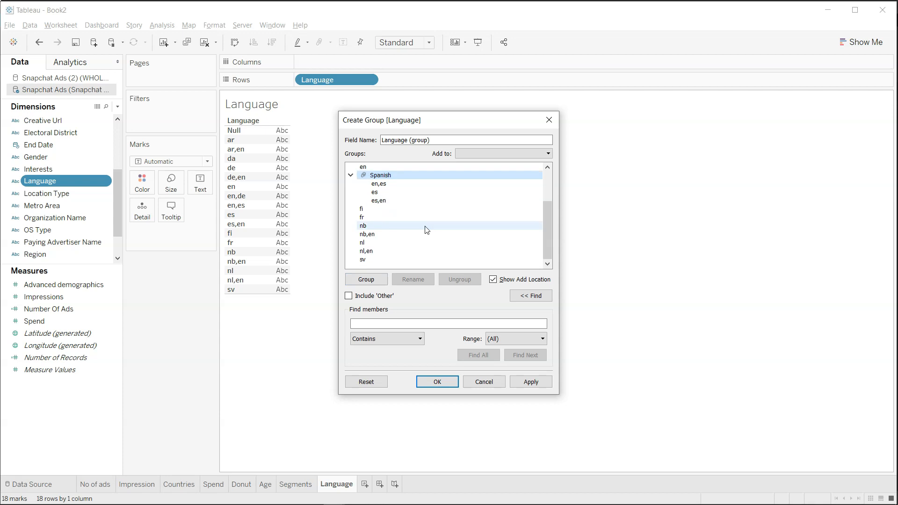
left_click(396, 227)
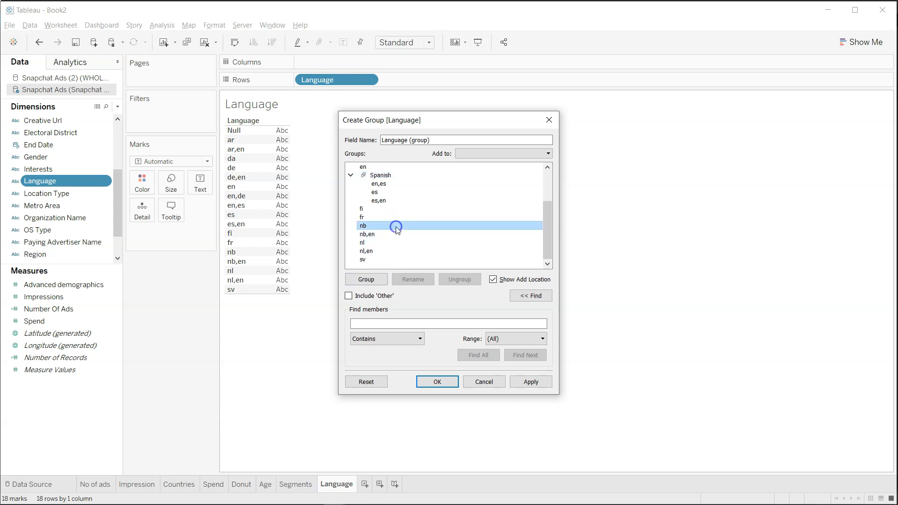
left_click(396, 235, "ctrl")
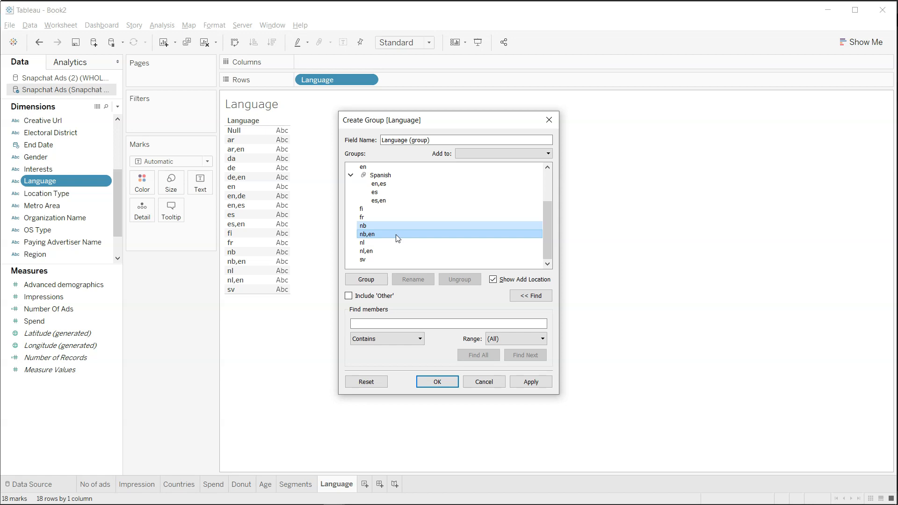
left_click(373, 281)
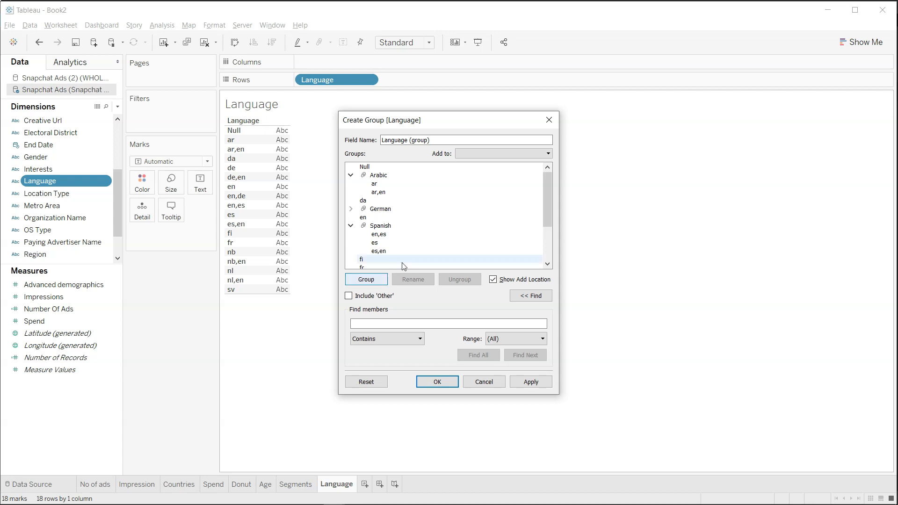
type("Nor")
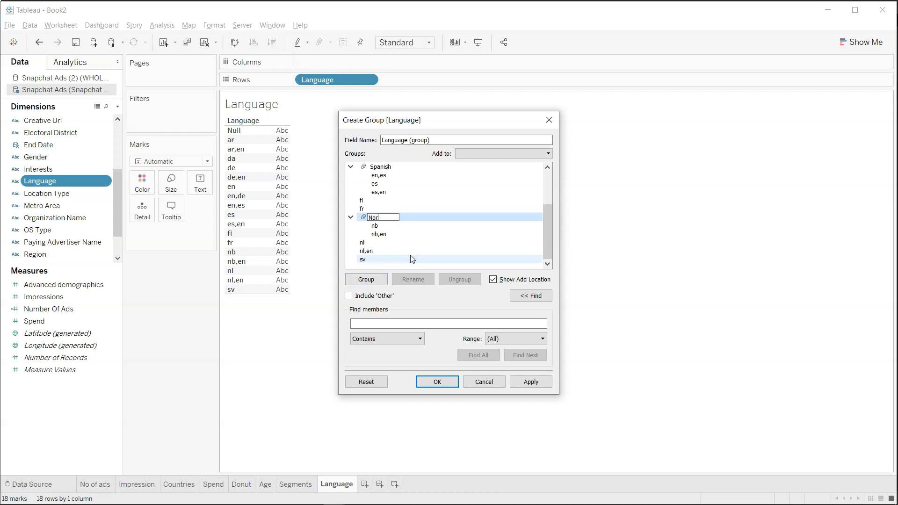
type("weigan")
left_click(350, 218)
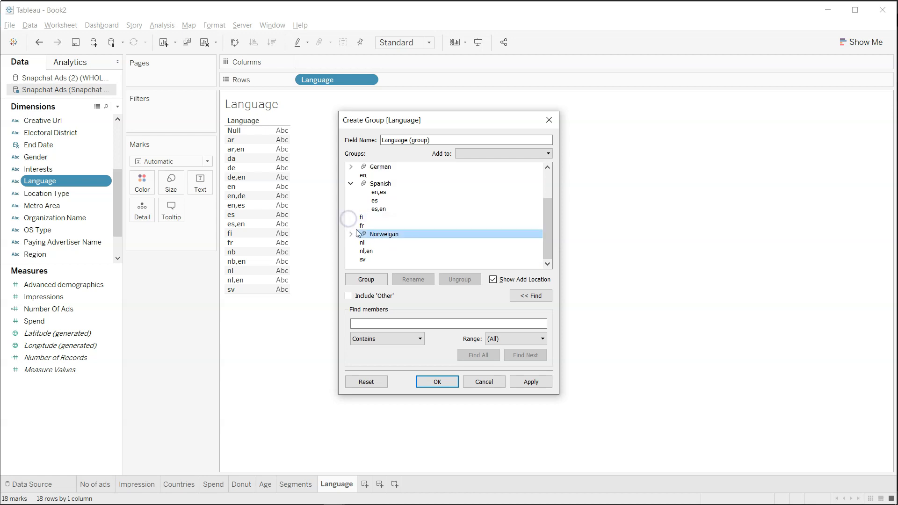
Step: Group the members nl and nl,en under the name "Dutch" and collapse the group
left_click(381, 243)
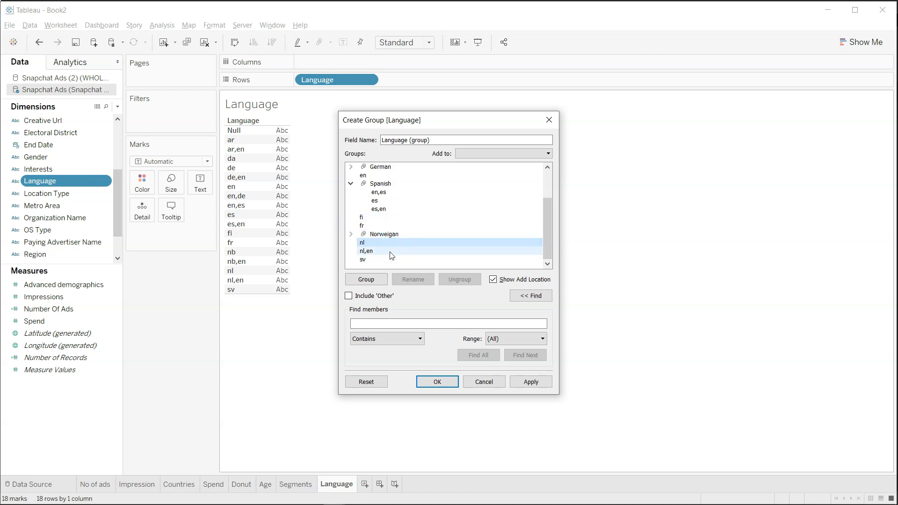
left_click(391, 253, "ctrl")
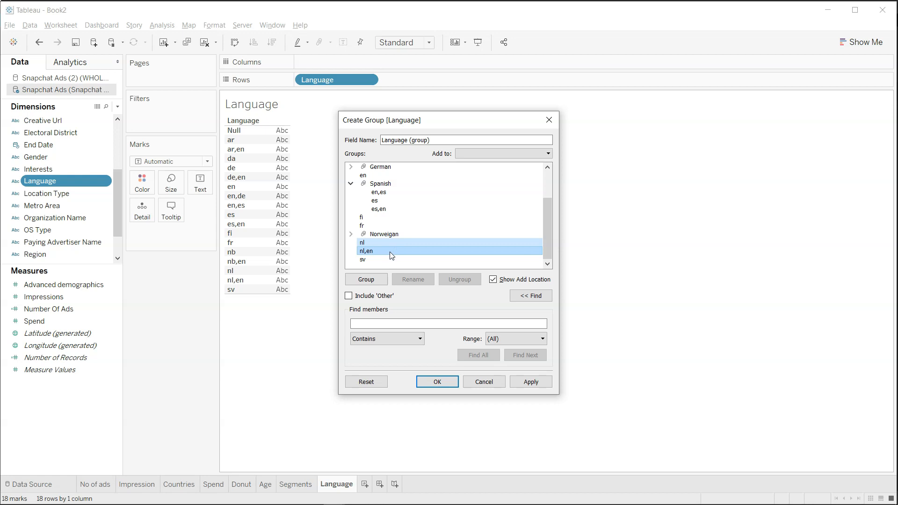
left_click(370, 283)
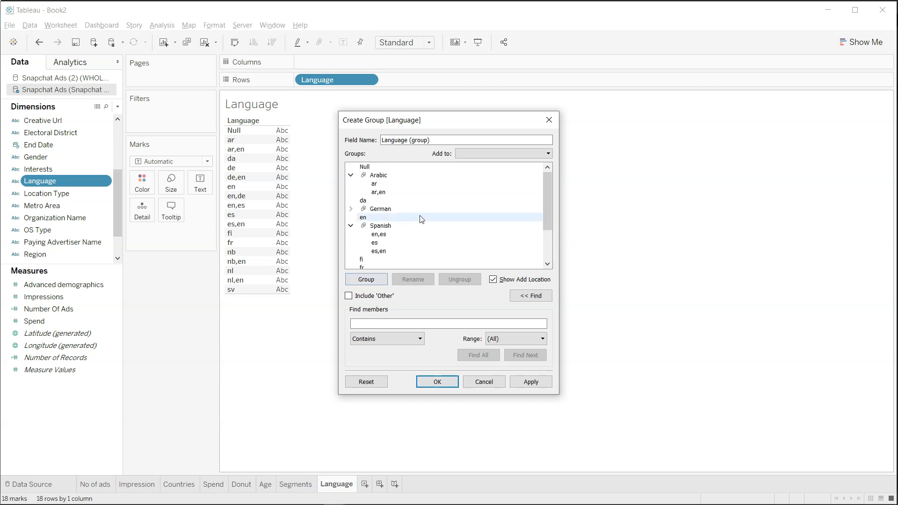
type("Duct")
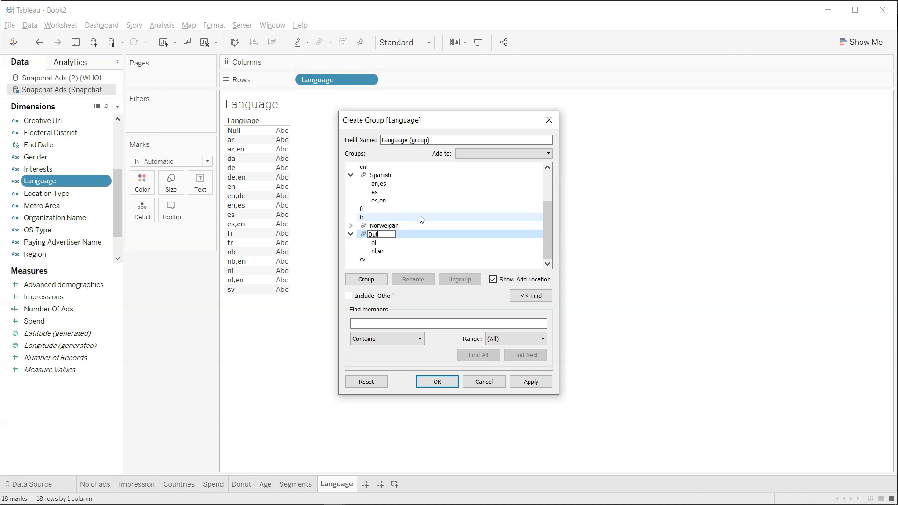
type("h")
left_click(350, 233)
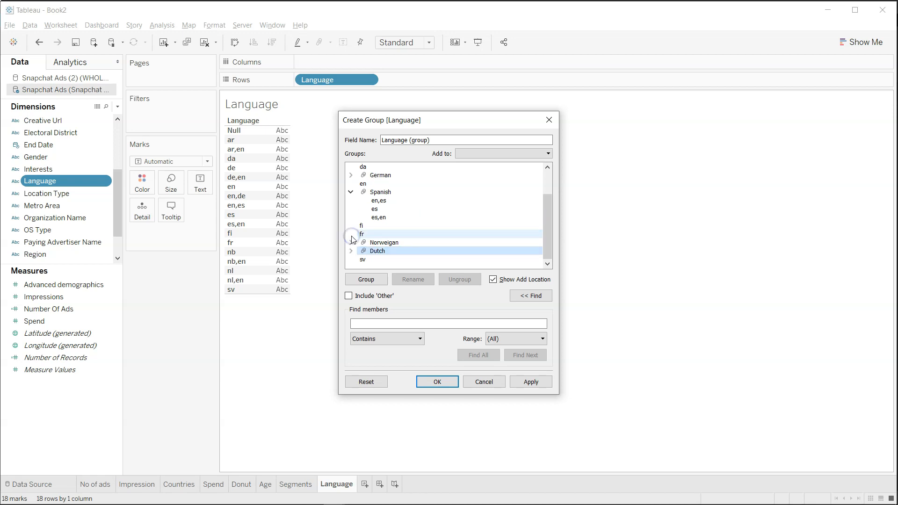
Step: Check the remaining ungrouped members da, fi, fr and sv, then apply the language grouping and close the dialog
scroll(353, 240, "up", 1)
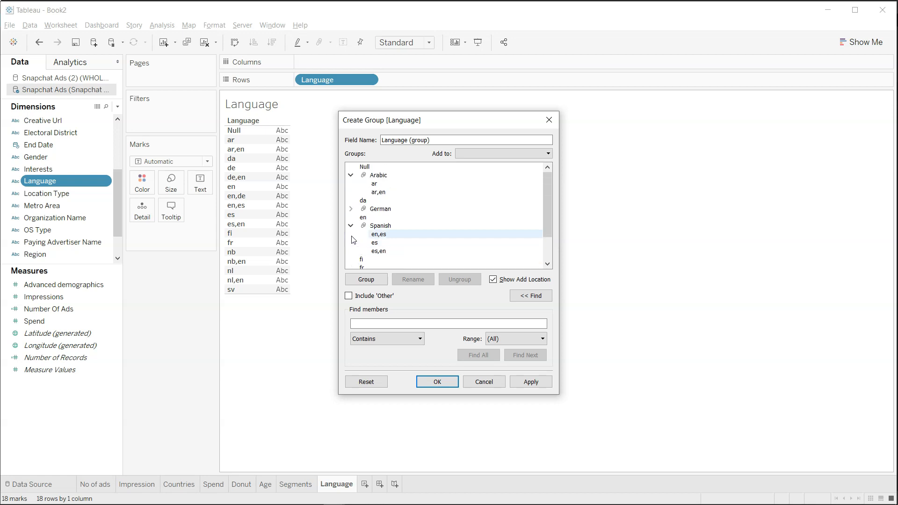
left_click(372, 201)
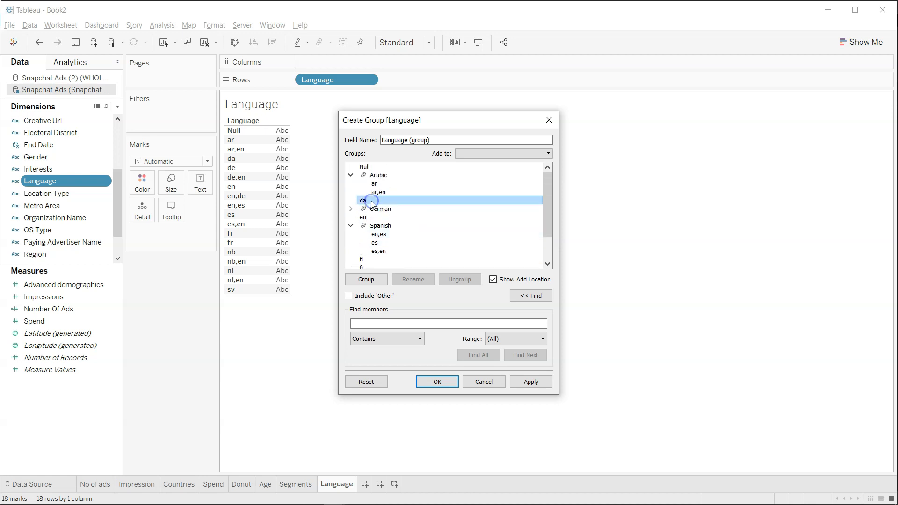
scroll(371, 201, "down", 2)
left_click(373, 227)
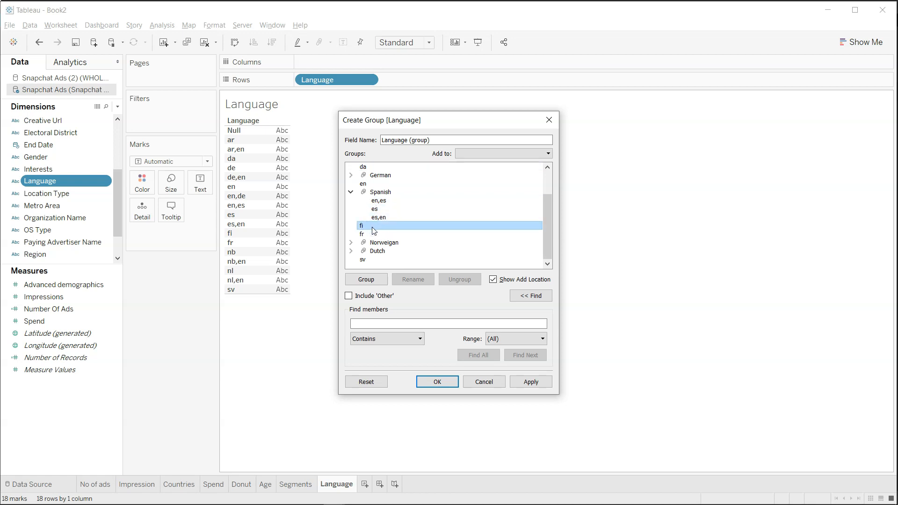
left_click(374, 235)
left_click(375, 260)
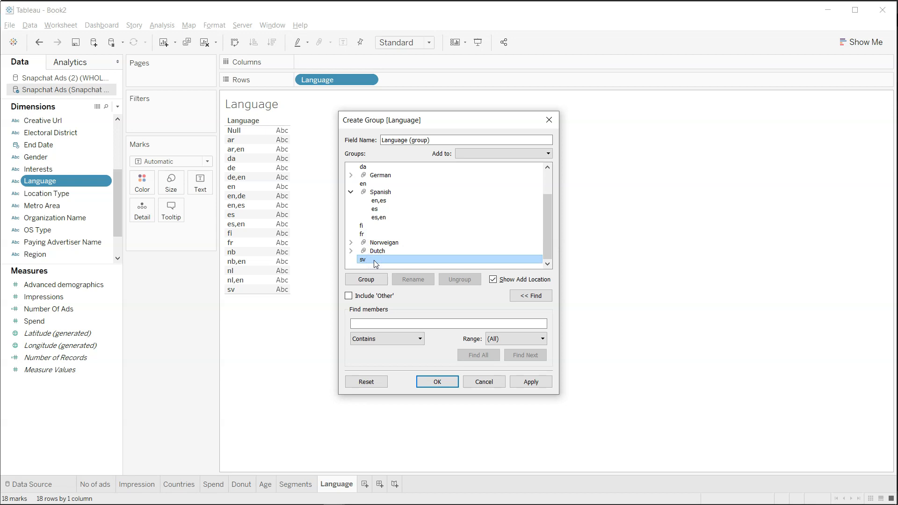
left_click(532, 382)
left_click(437, 382)
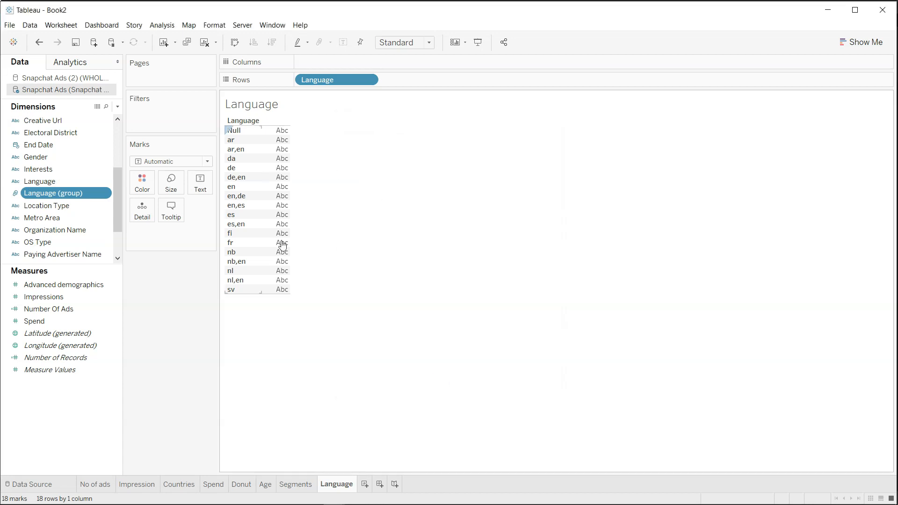
Step: Replace Language on the rows with the Language (group) field and exclude its Null member
left_click_drag(338, 79, 189, 298)
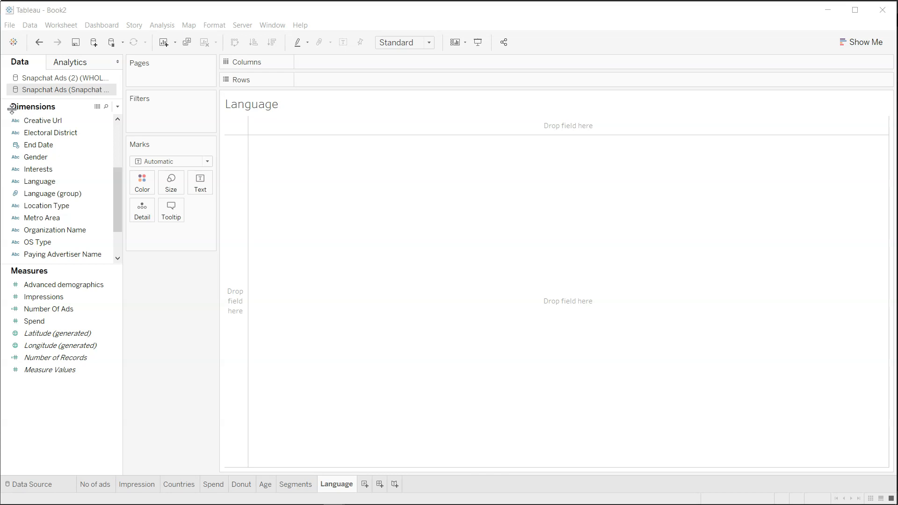
left_click_drag(65, 193, 344, 80)
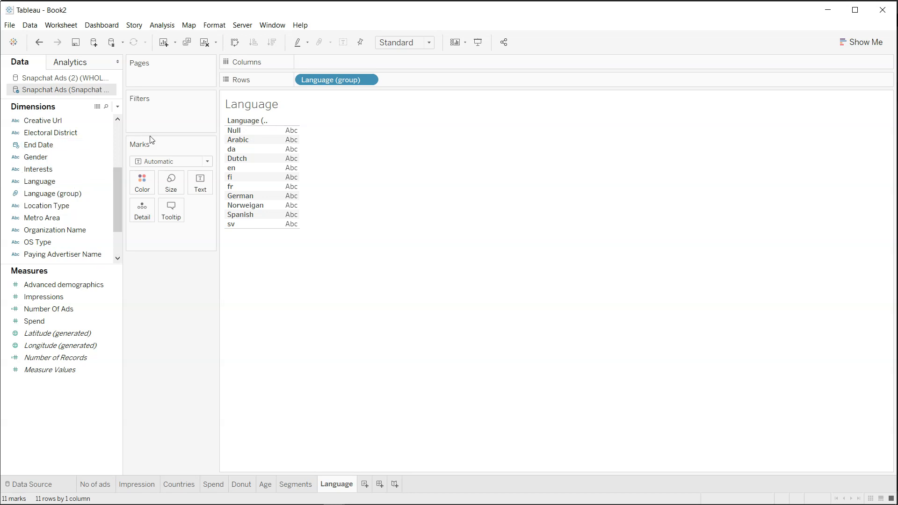
right_click(234, 130)
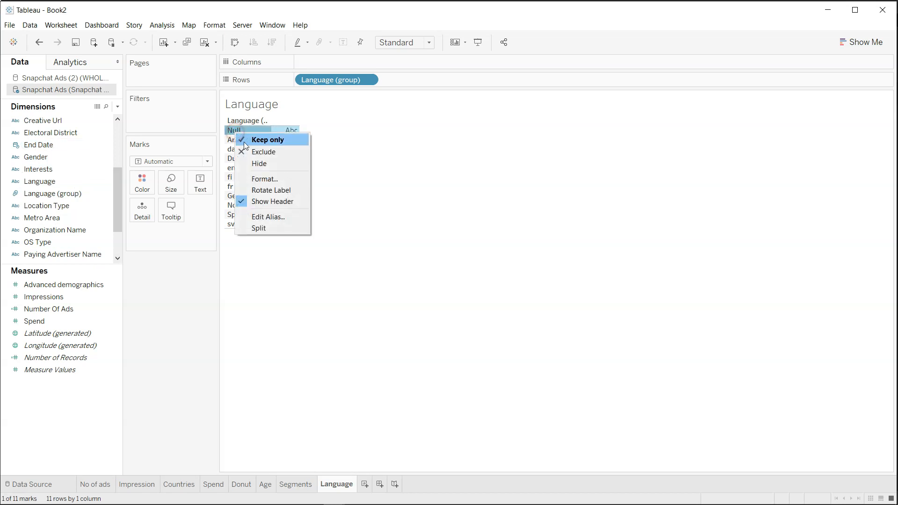
left_click(248, 151)
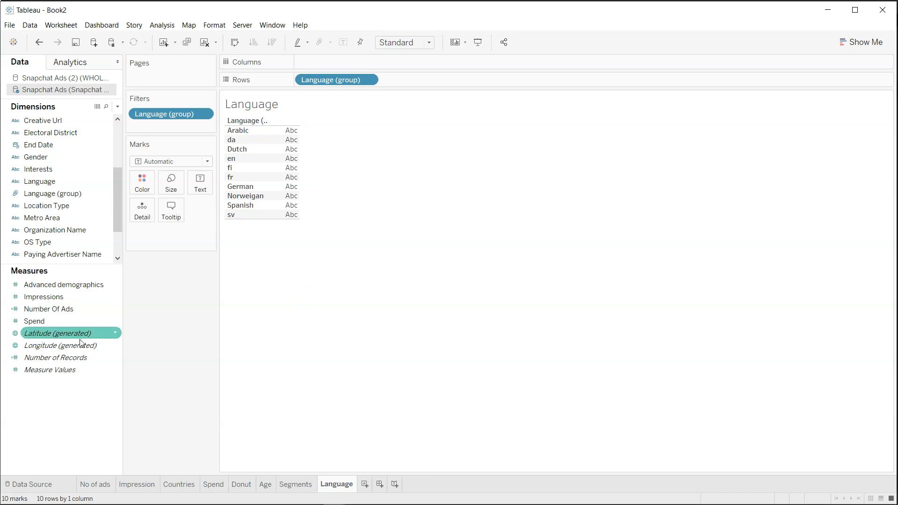
Step: Plot Number of Records on the columns and sort the language bars in descending order
left_click_drag(55, 357, 336, 60)
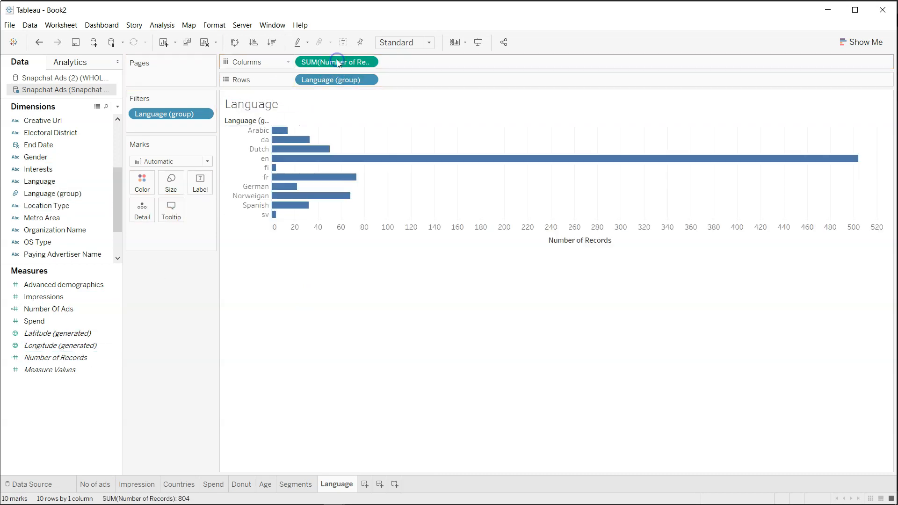
left_click(272, 42)
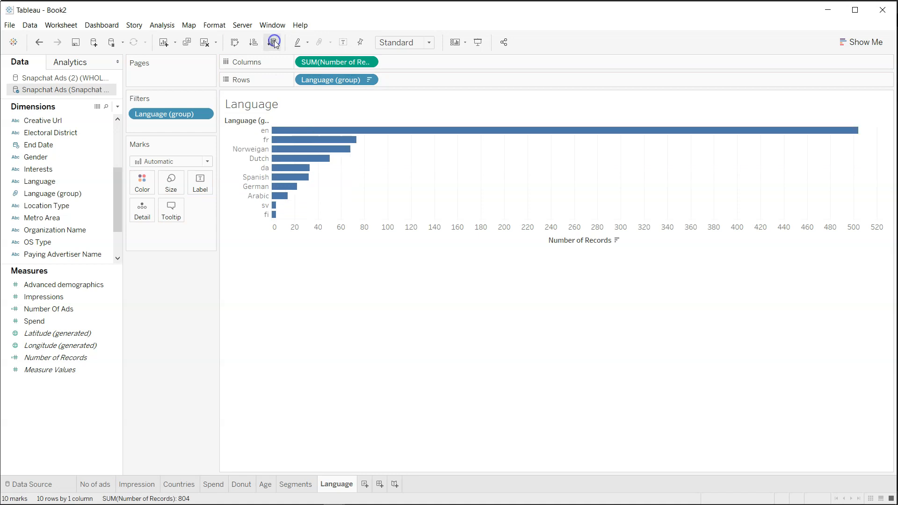
Step: Set the alias of the en row to "English" and of the fr row to "French"
right_click(267, 135)
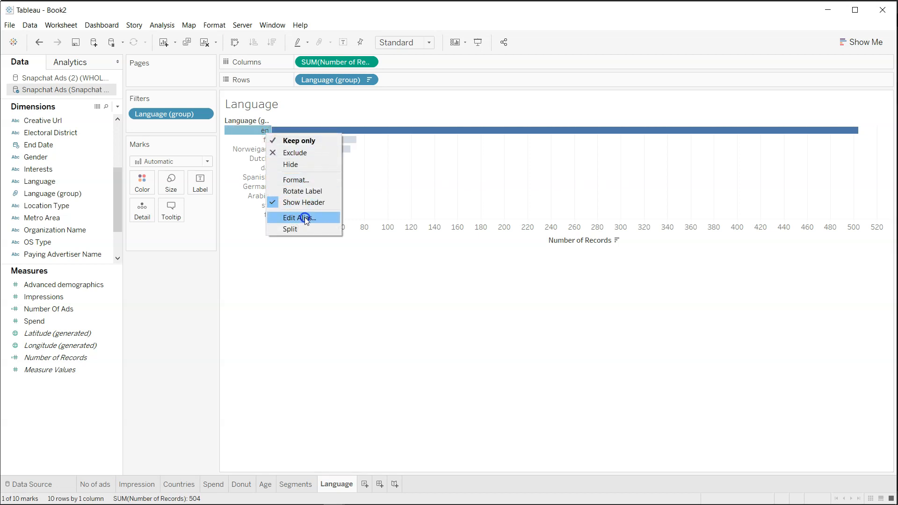
left_click(305, 219)
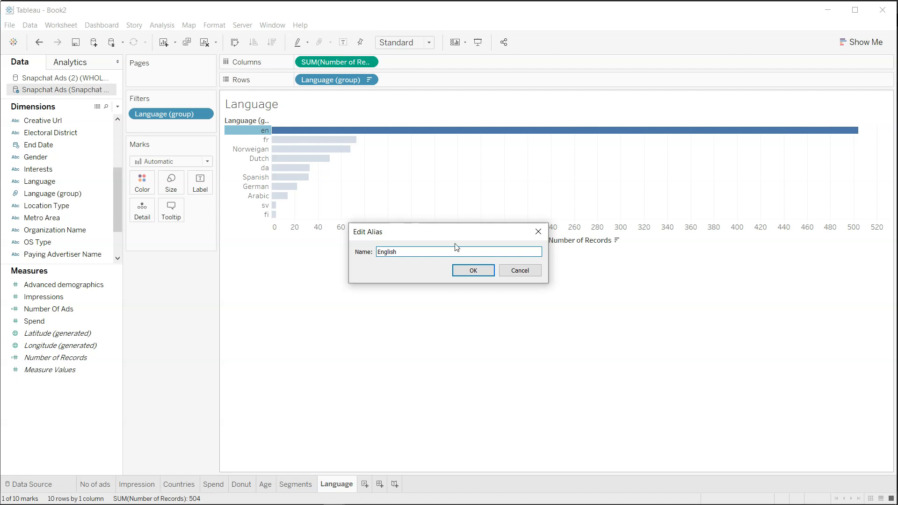
left_click(476, 271)
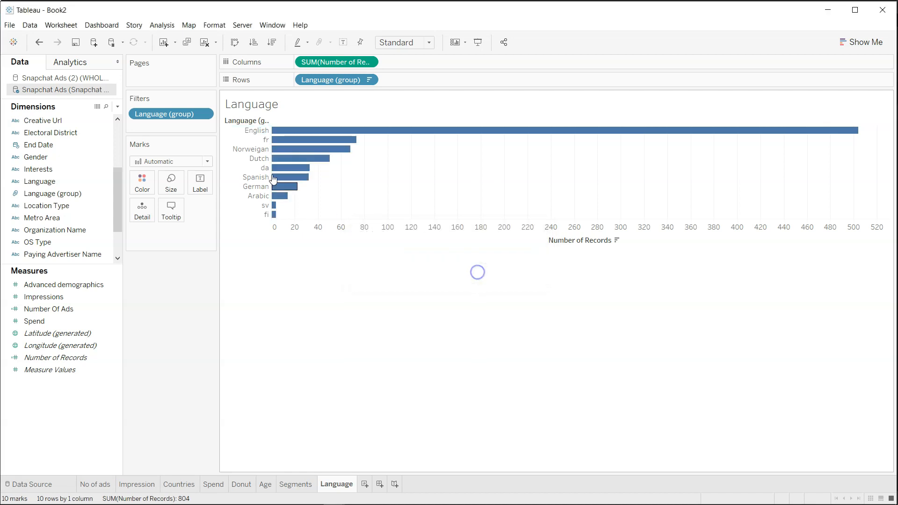
right_click(263, 140)
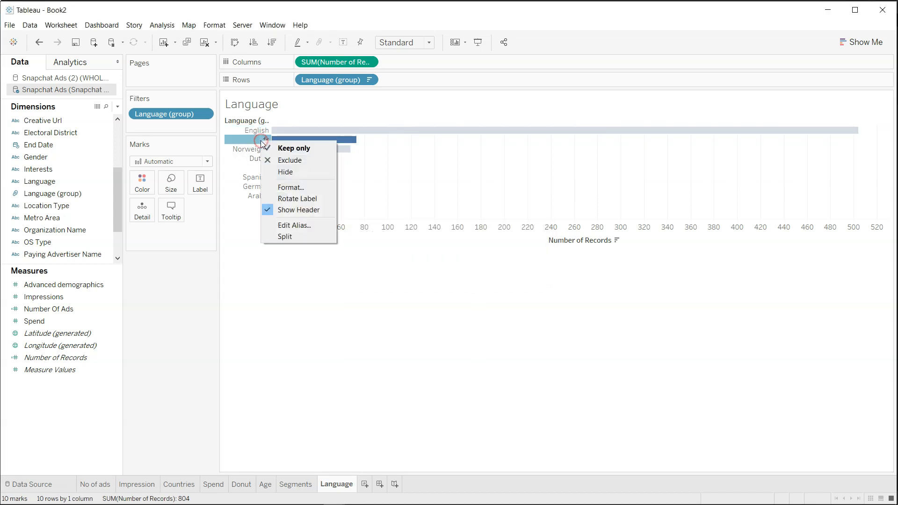
left_click(298, 226)
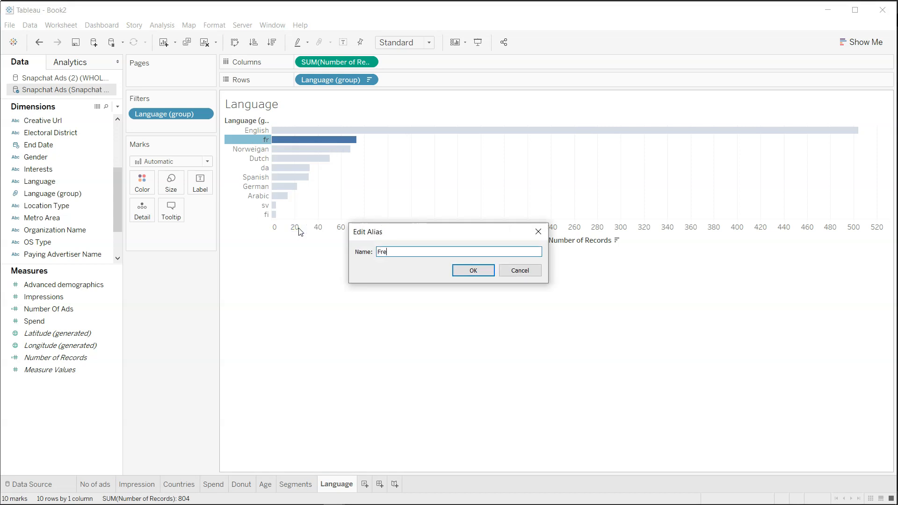
left_click(475, 271)
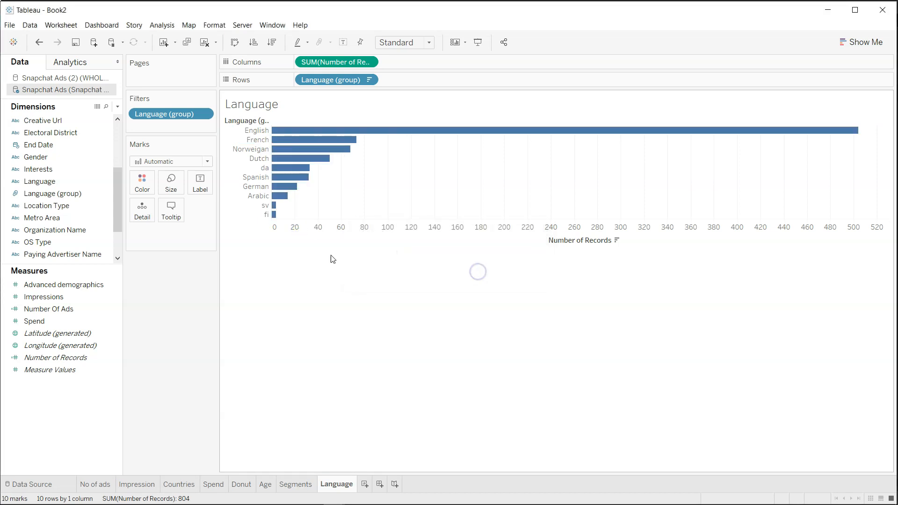
Step: Set the alias of the da row to "Danish" and of the sv row to "Swedish"
right_click(263, 166)
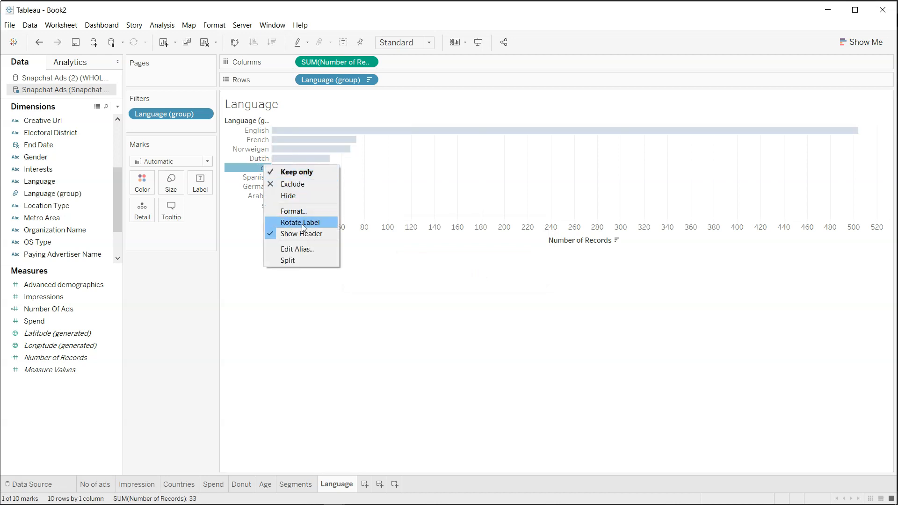
left_click(304, 250)
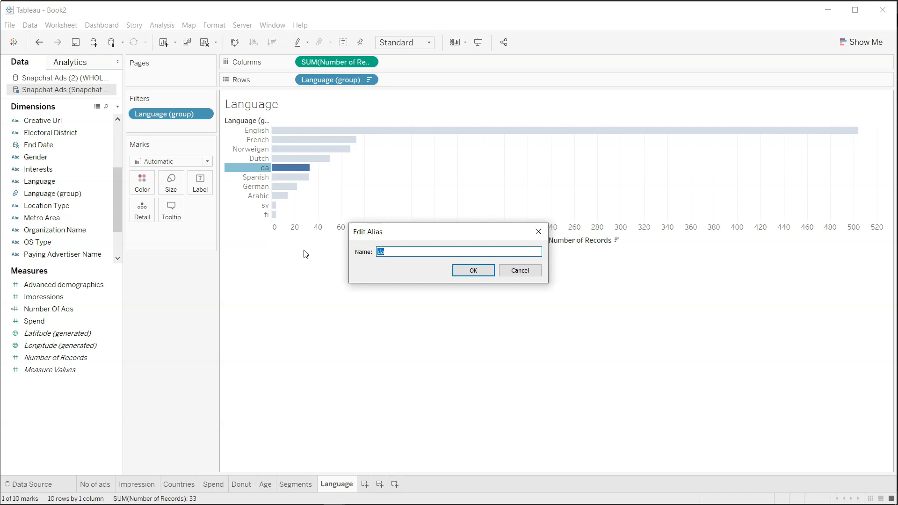
type("Danish")
left_click(467, 270)
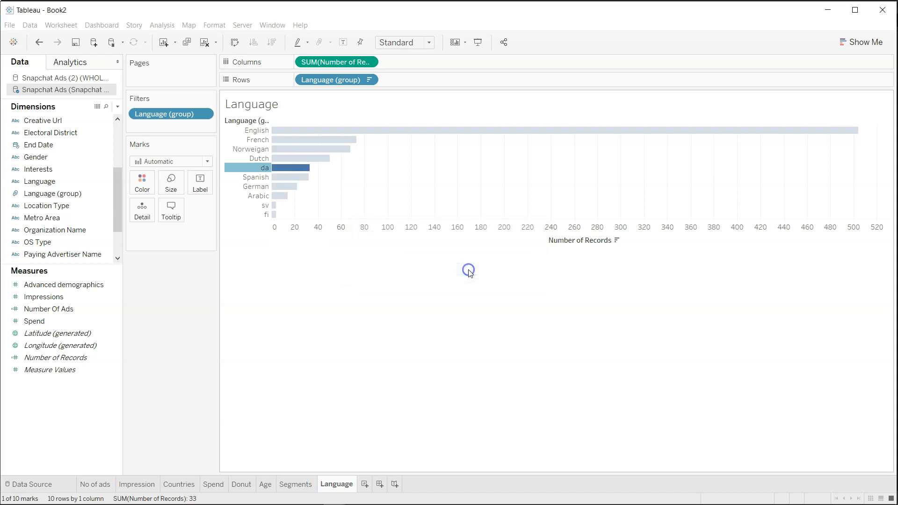
right_click(258, 207)
left_click(291, 293)
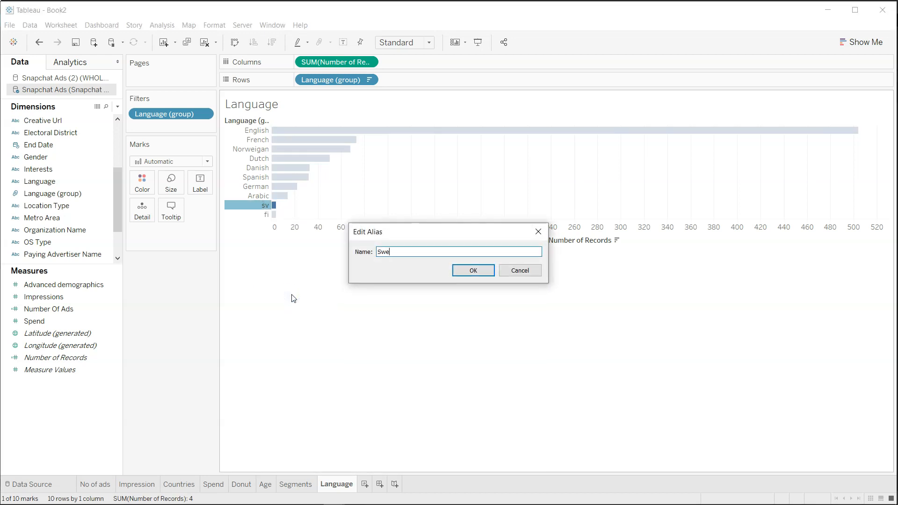
left_click(477, 269)
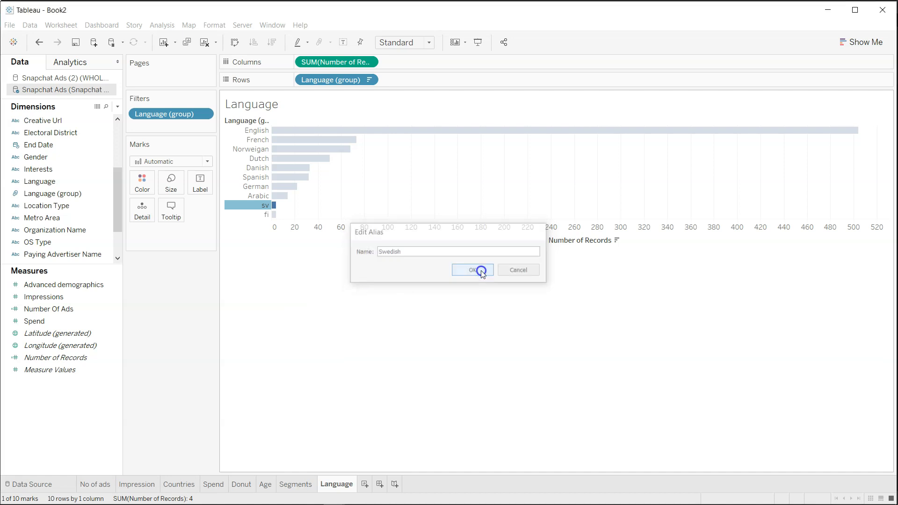
Step: Set the alias of the fi row to "Finnish"
right_click(265, 217)
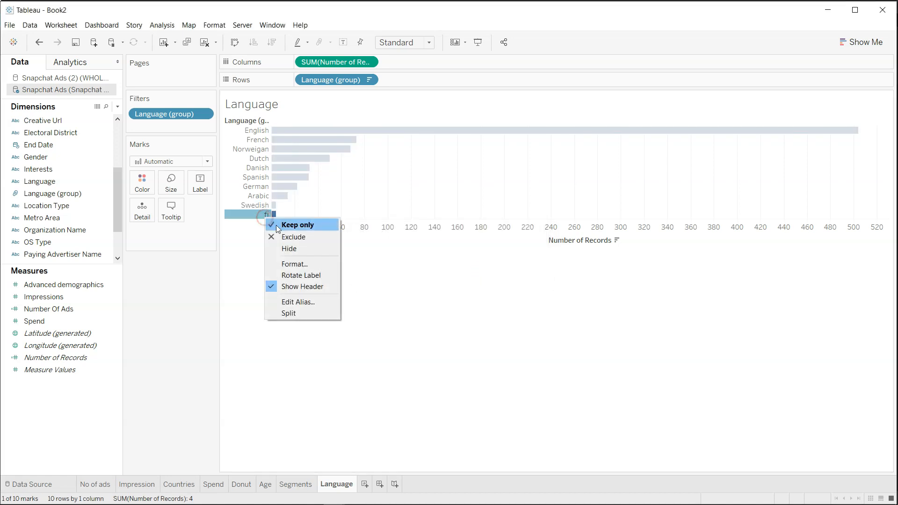
left_click(300, 302)
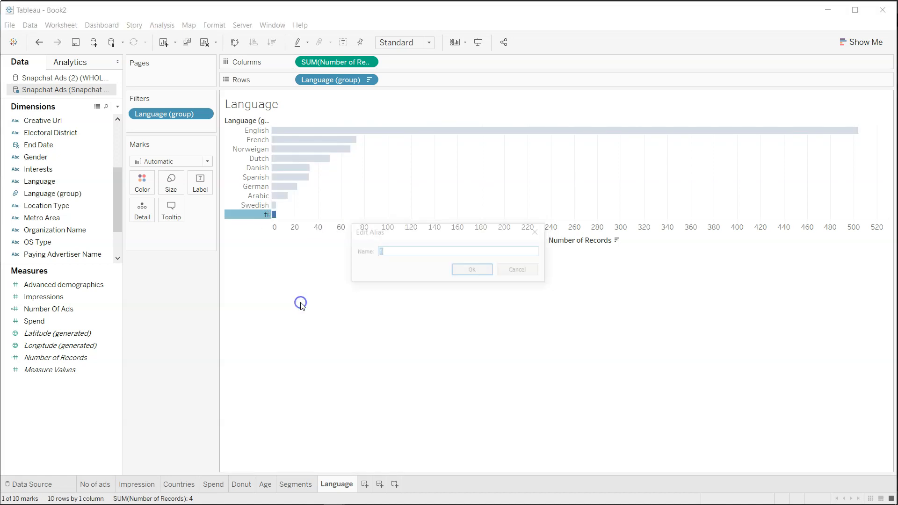
type("Finnish")
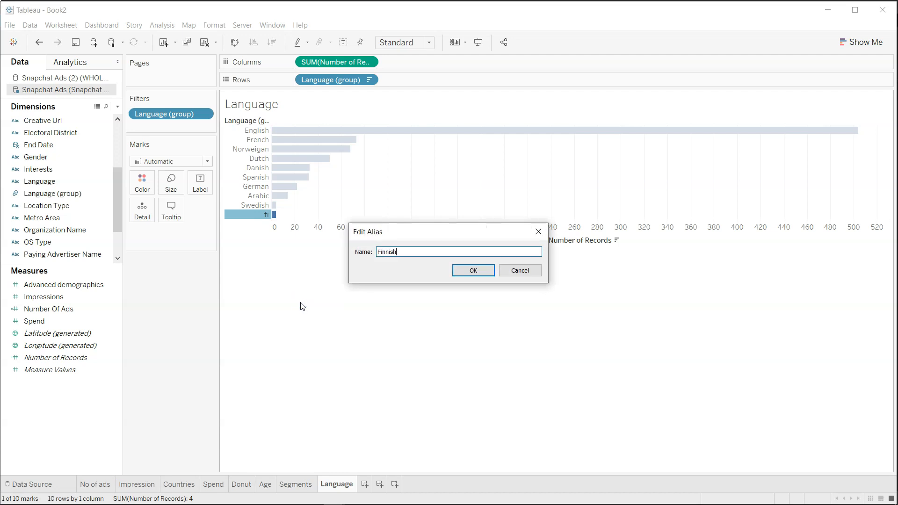
left_click(474, 270)
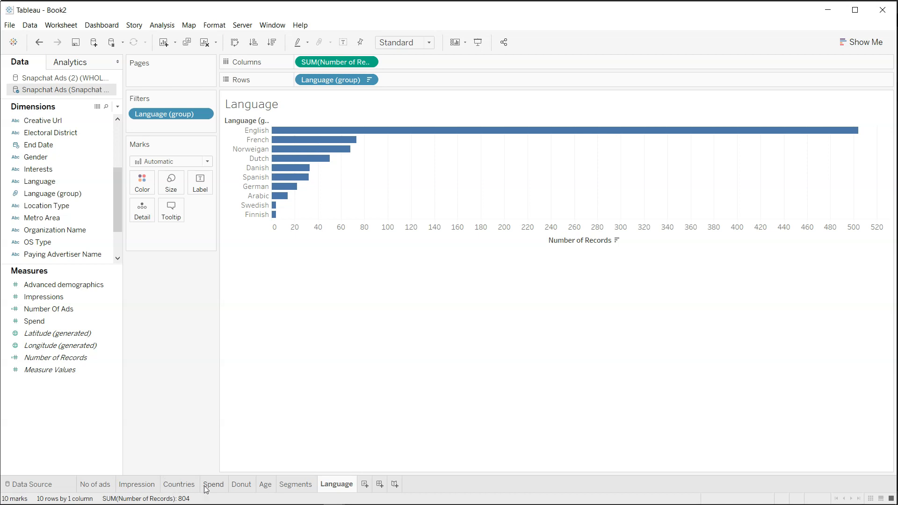
Step: Check the Donut sheet for the next category and add a new worksheet named "Interest"
left_click(238, 485)
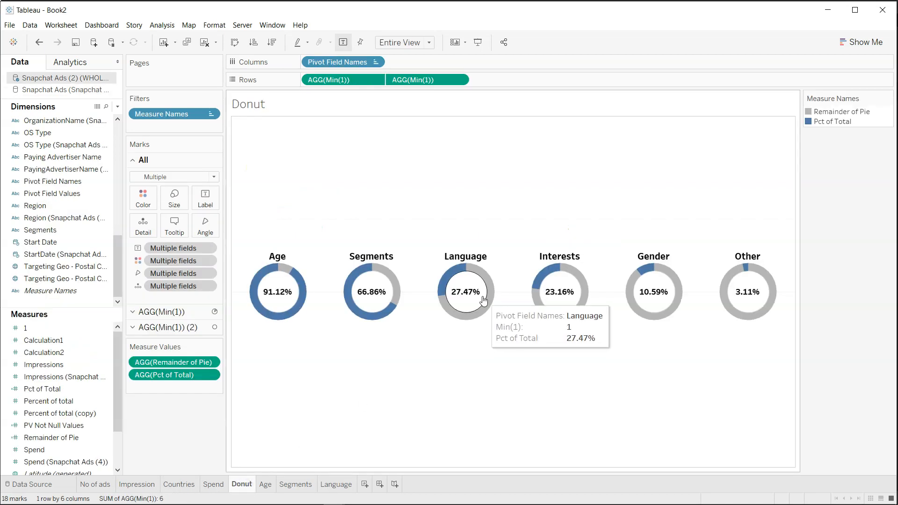
left_click(365, 485)
double_click(367, 485)
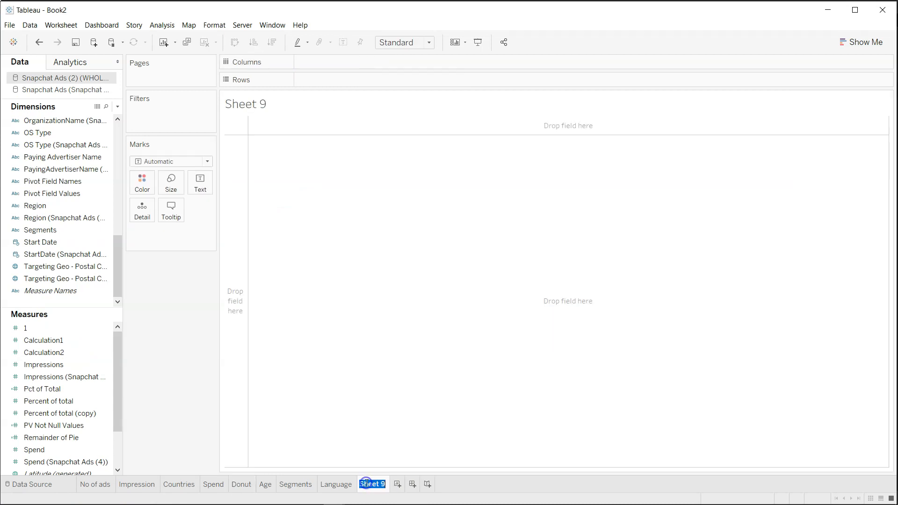
type("Interest")
key("Return")
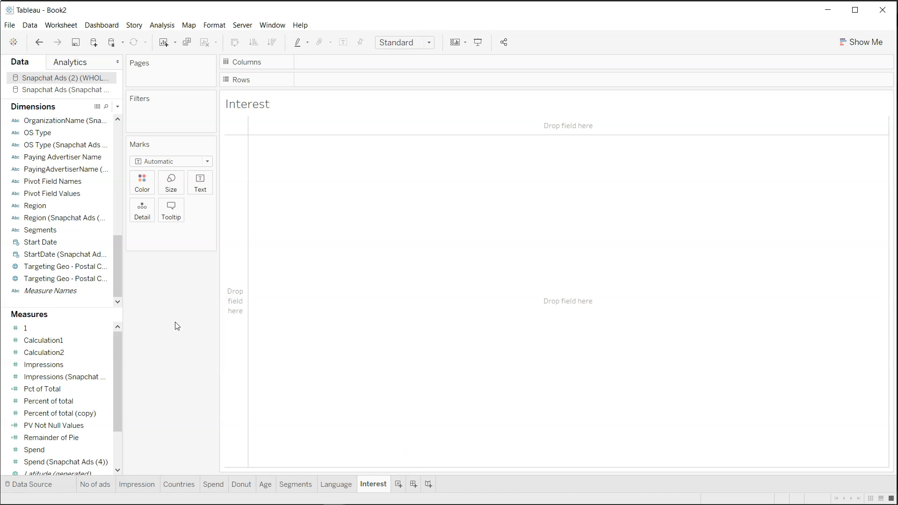
Step: Build a treemap of Number of Records by Interests from the Snapchat Ads source and exclude the large blank-interest block
left_click(74, 90)
left_click(61, 168)
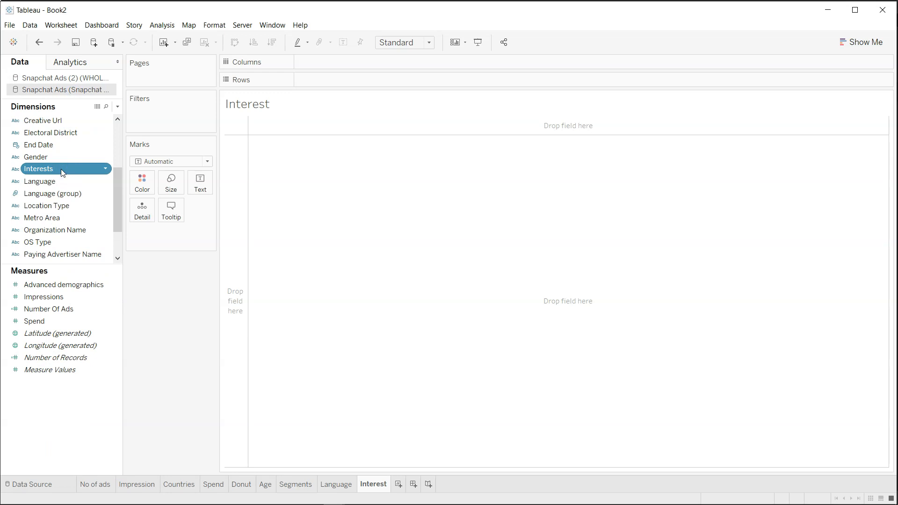
left_click(70, 357)
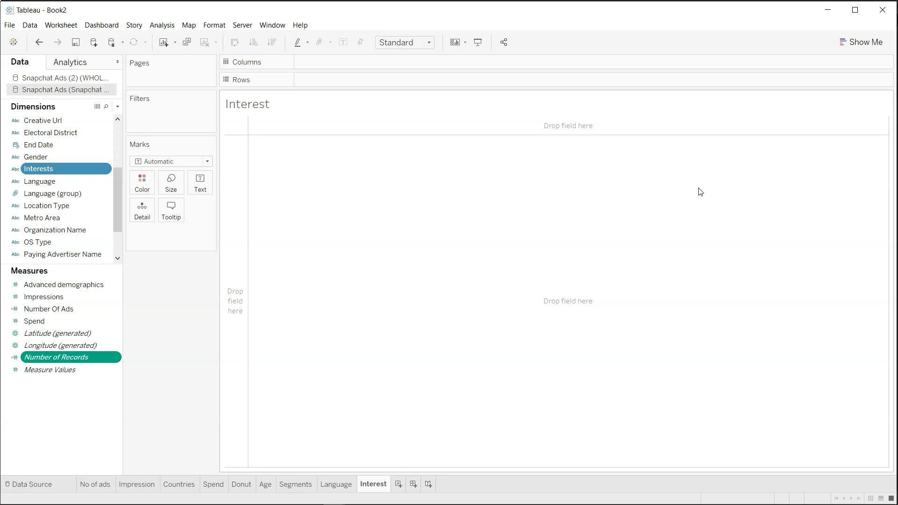
left_click(863, 42)
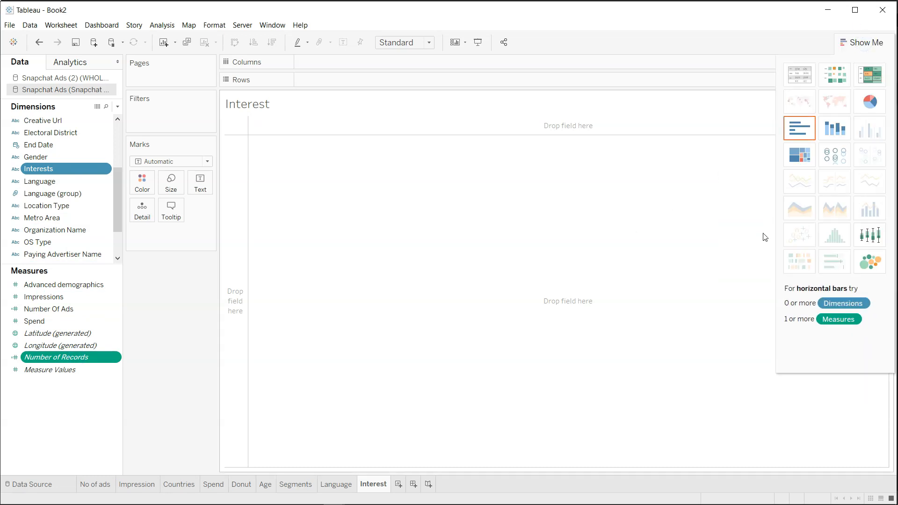
left_click(799, 158)
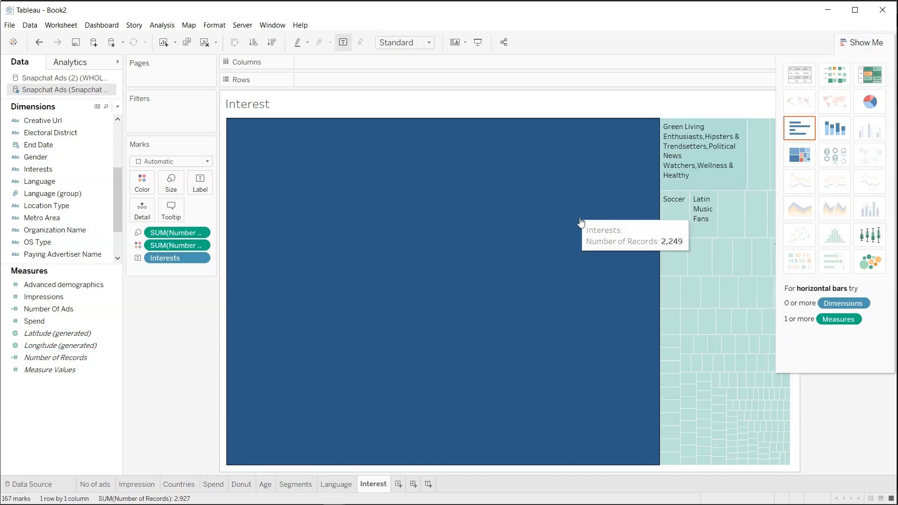
left_click(860, 43)
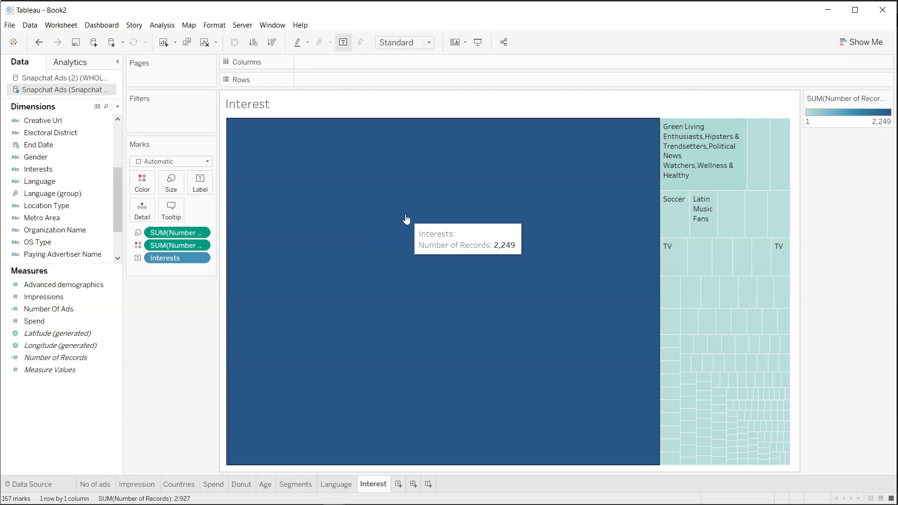
right_click(405, 215)
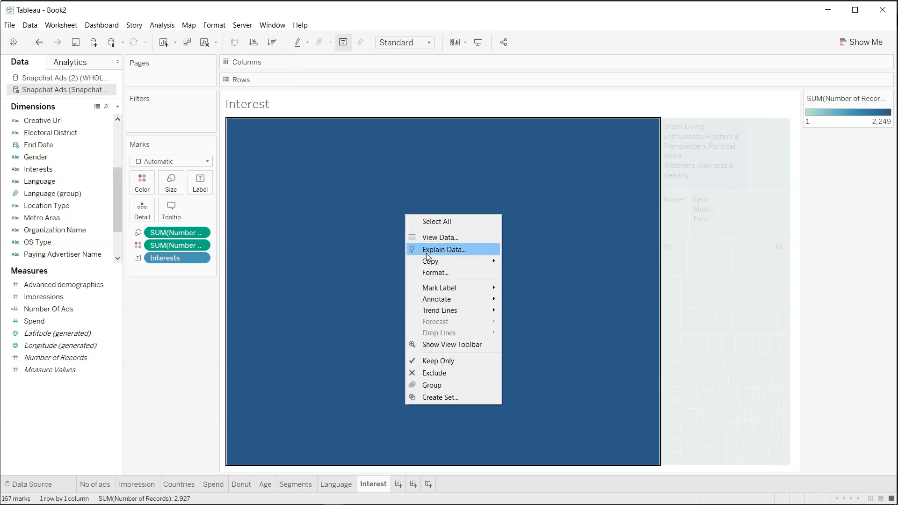
left_click(438, 360)
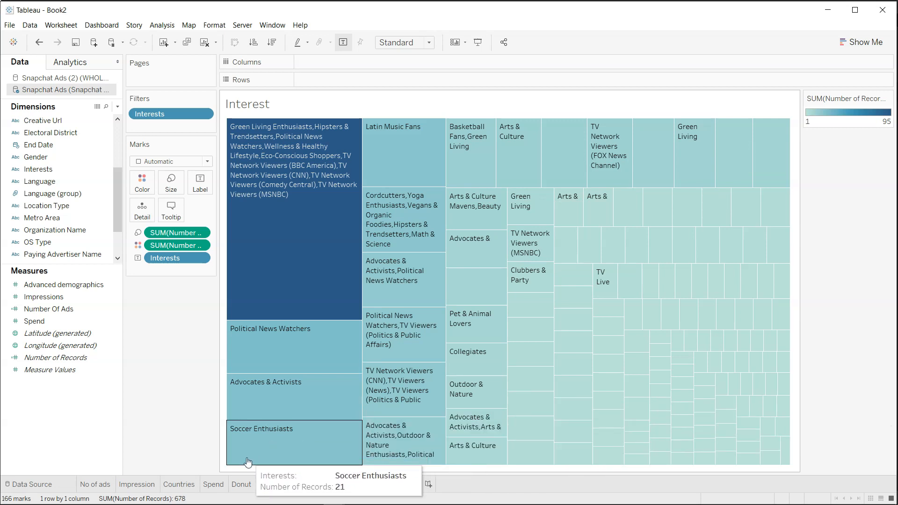
Step: Check the Donut sheet for the category after Interests and add a new worksheet named "Gender"
left_click(241, 484)
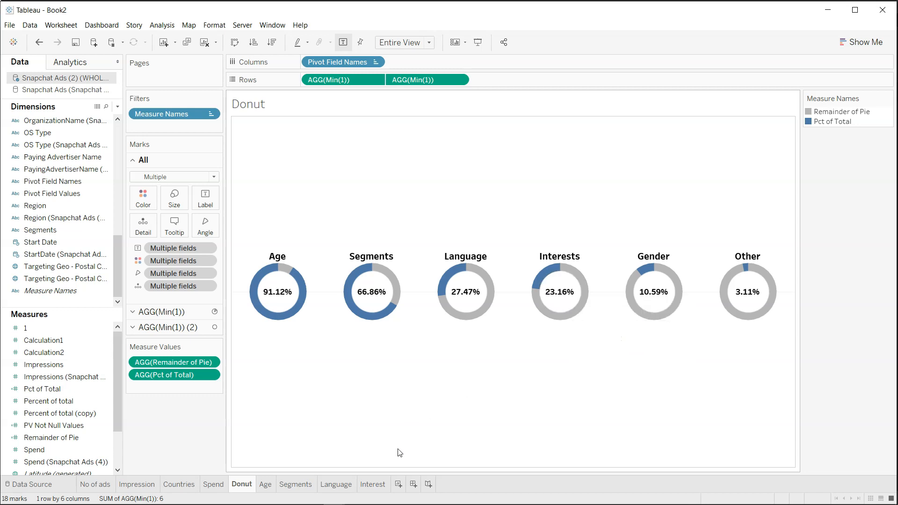
left_click(382, 485)
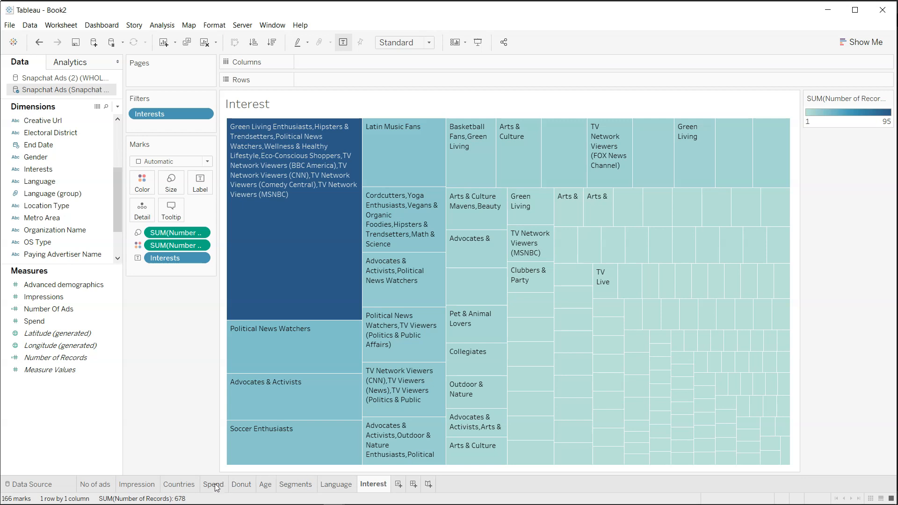
left_click(240, 484)
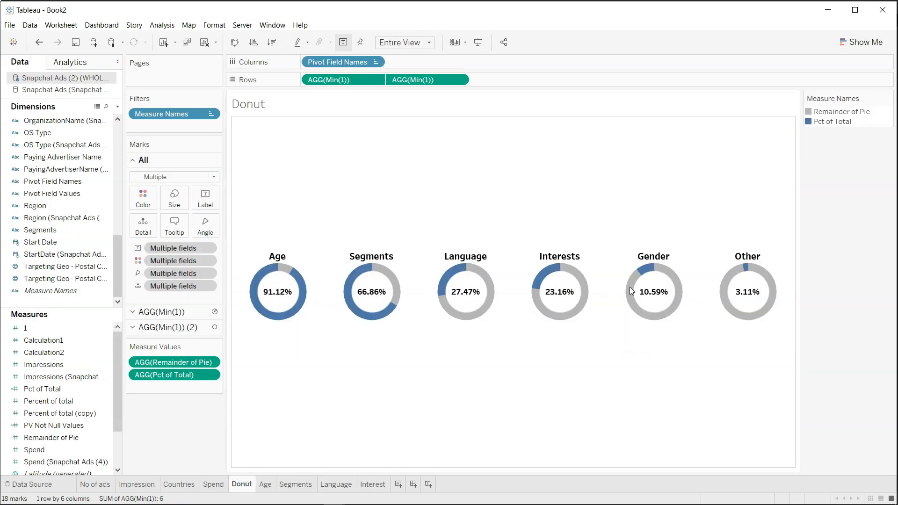
left_click(384, 485)
left_click(398, 484)
double_click(403, 484)
type("G")
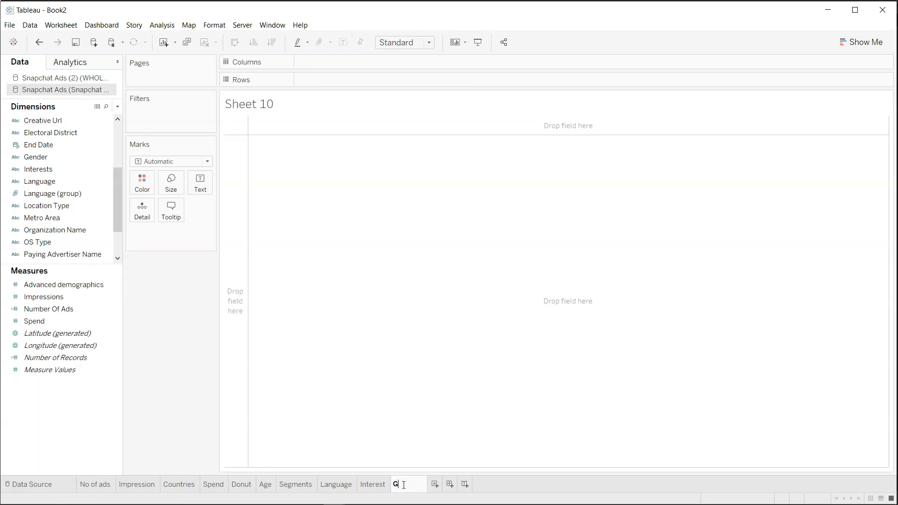
type("ender")
key("Return")
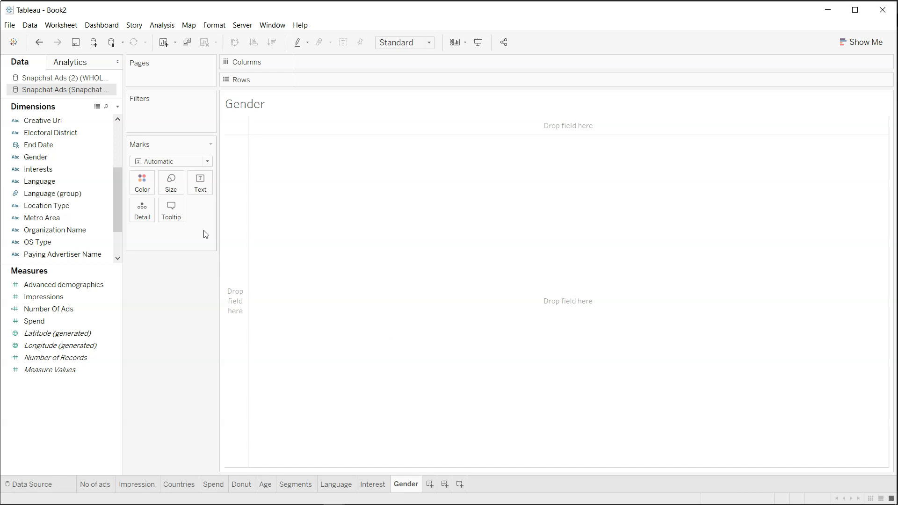
Step: Create a horizontal bar chart of Number of Records by Gender and exclude the Null member
left_click(69, 155)
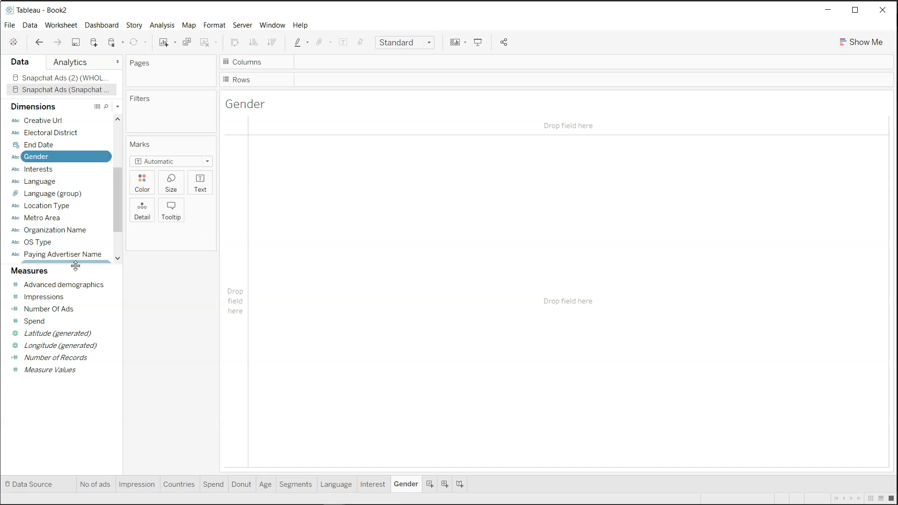
left_click(87, 358, "ctrl")
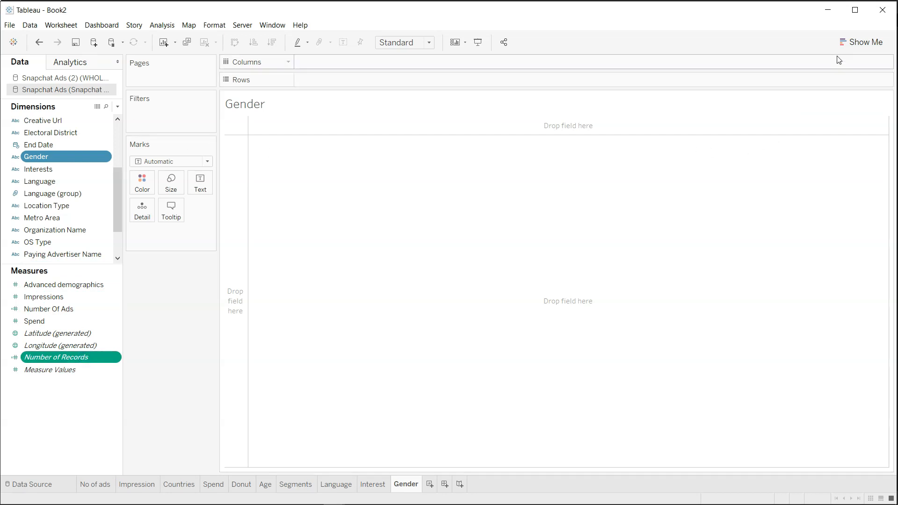
left_click(842, 43)
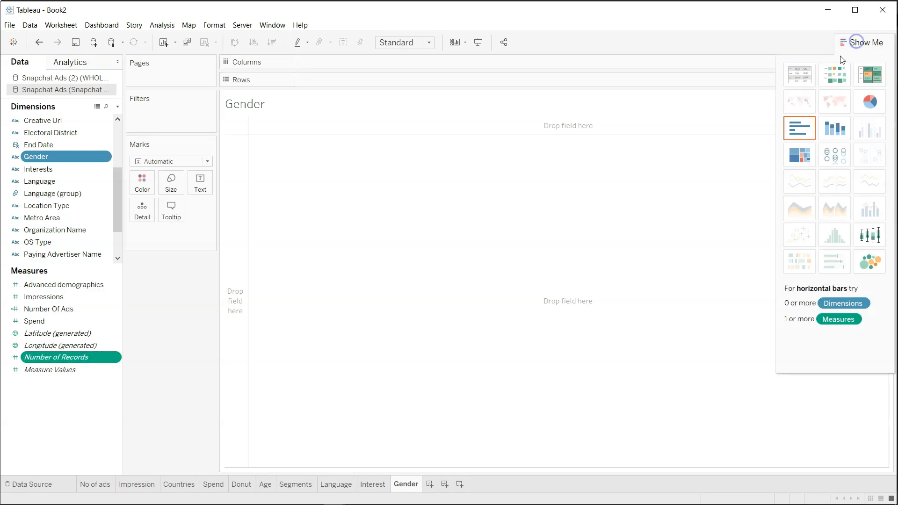
left_click(801, 127)
right_click(252, 131)
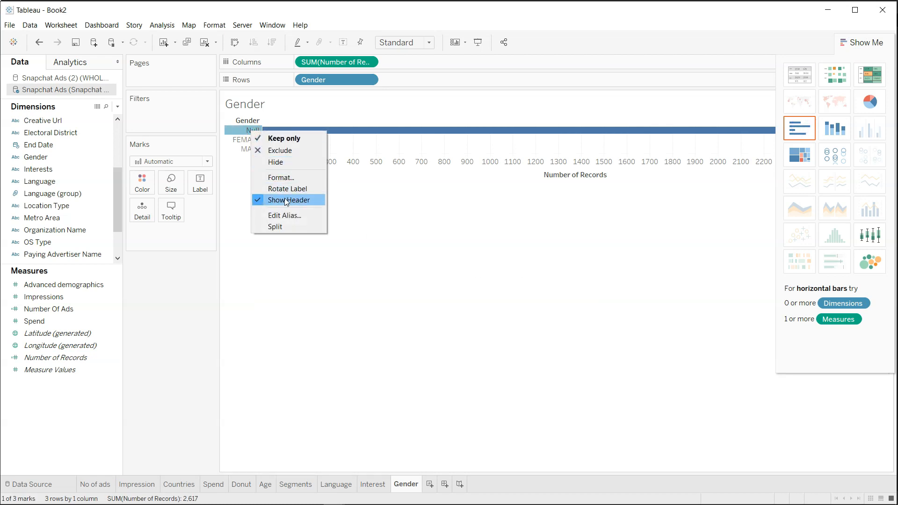
left_click(284, 151)
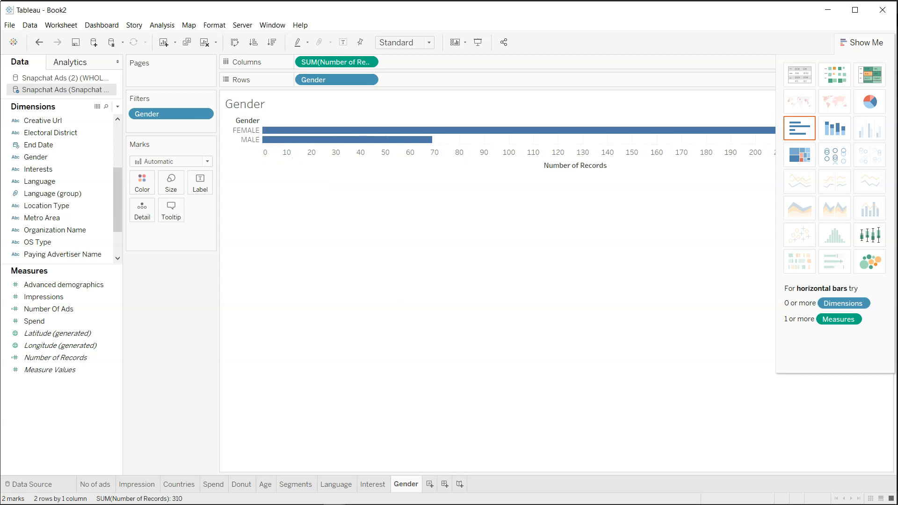
left_click(864, 42)
mouse_move(426, 135)
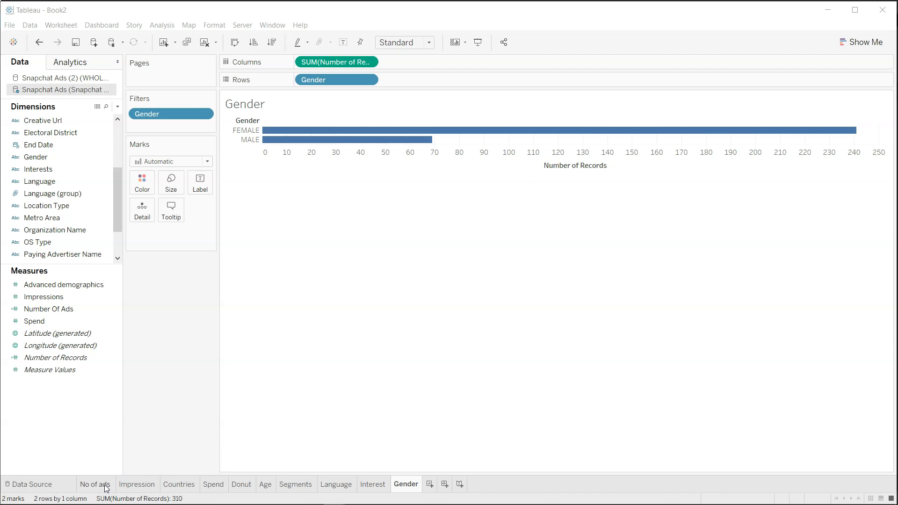
Step: Check the last category on the Donut sheet and add a new worksheet named "Others"
left_click(241, 484)
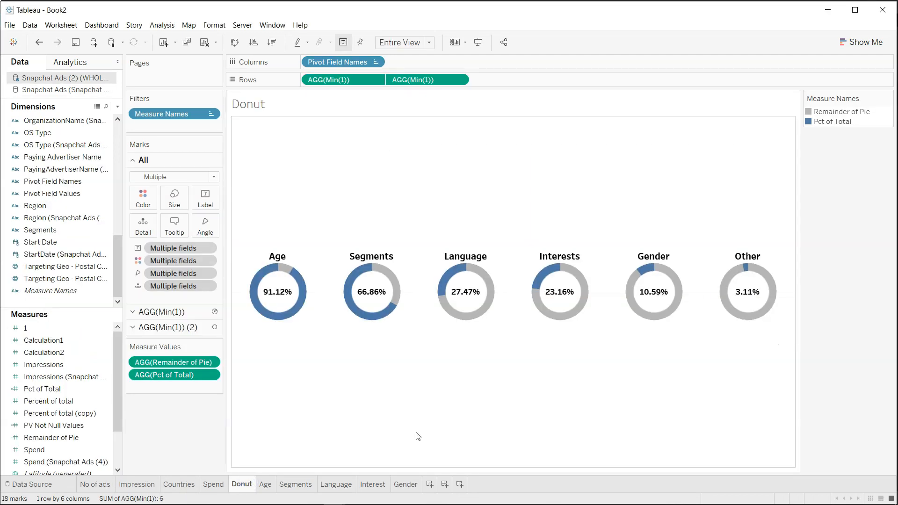
left_click(431, 484)
double_click(432, 485)
type("Others")
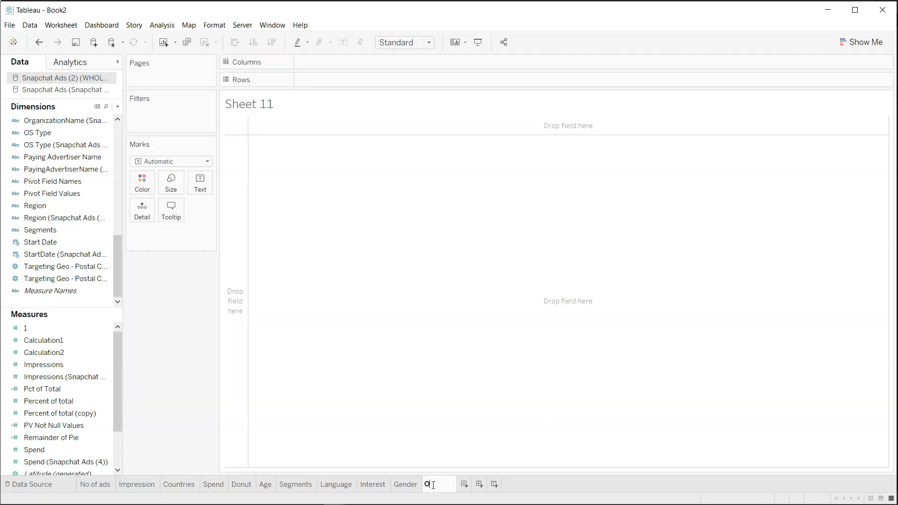
key("Return")
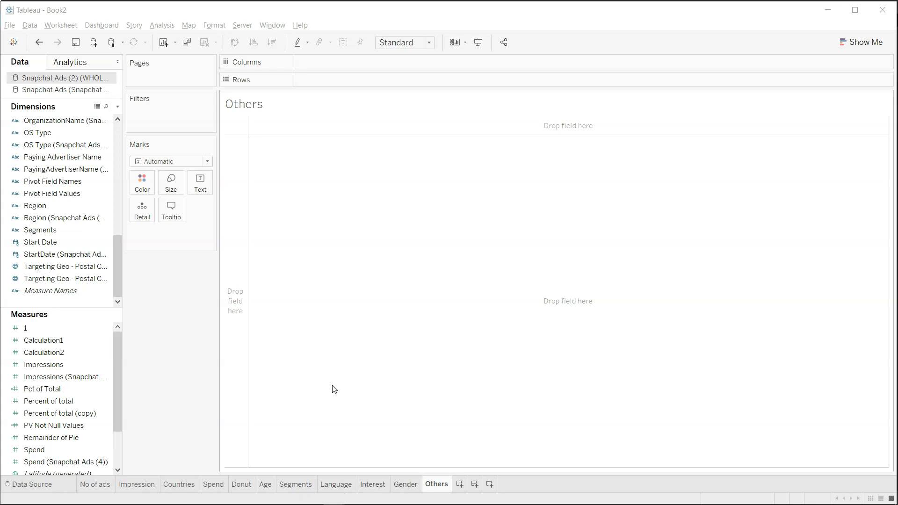
Step: Connect the Excel workbook "Snapchat Ads (2)+ (Multiple Connections) (3)" as a new data source and return to the Others sheet
left_click(39, 146)
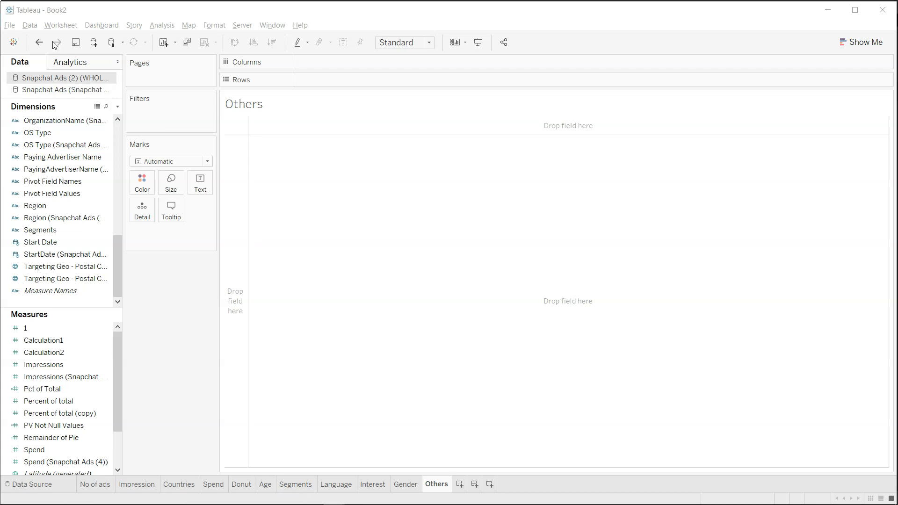
left_click(30, 26)
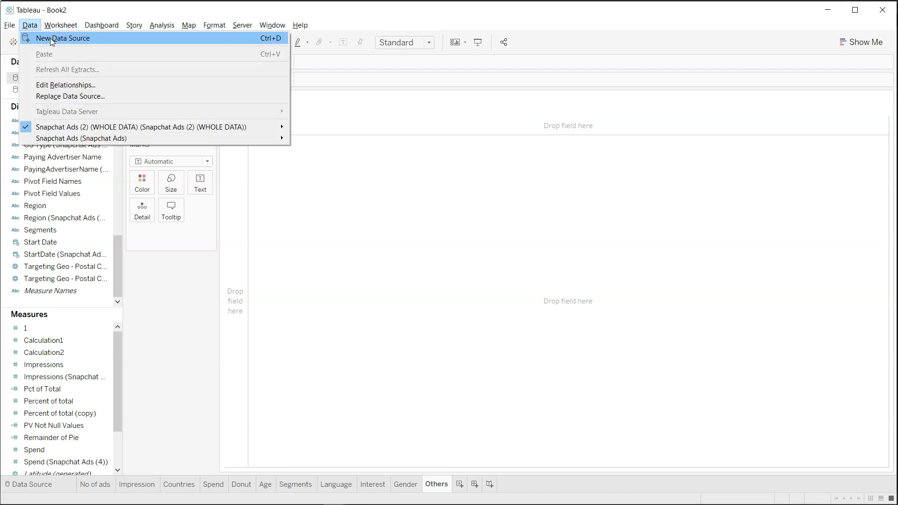
left_click(49, 38)
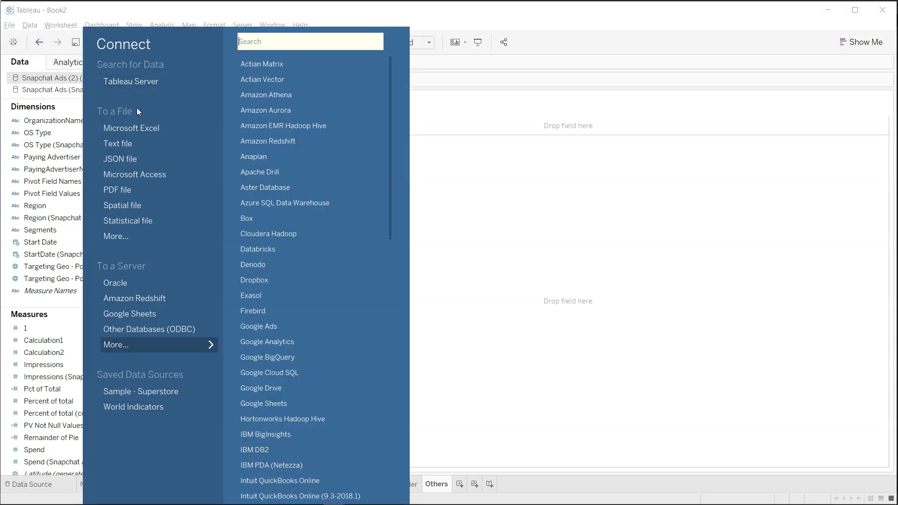
left_click(147, 129)
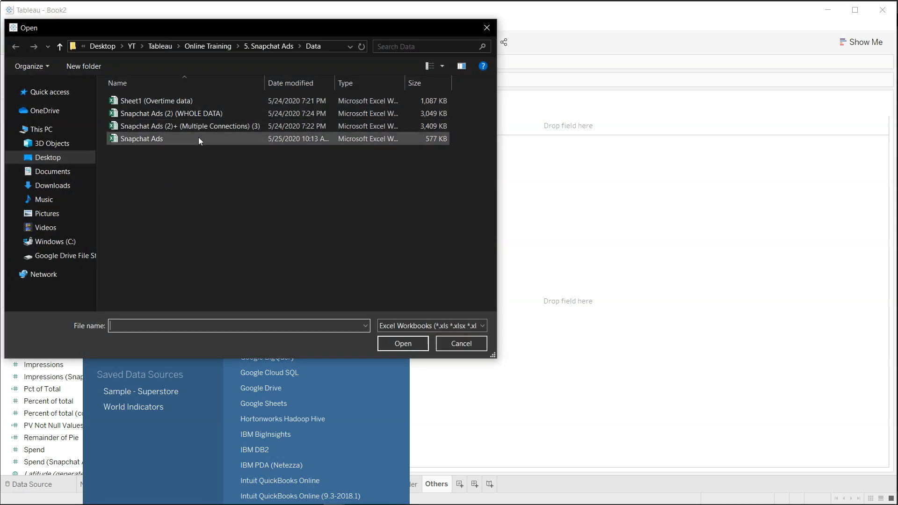
left_click(204, 126)
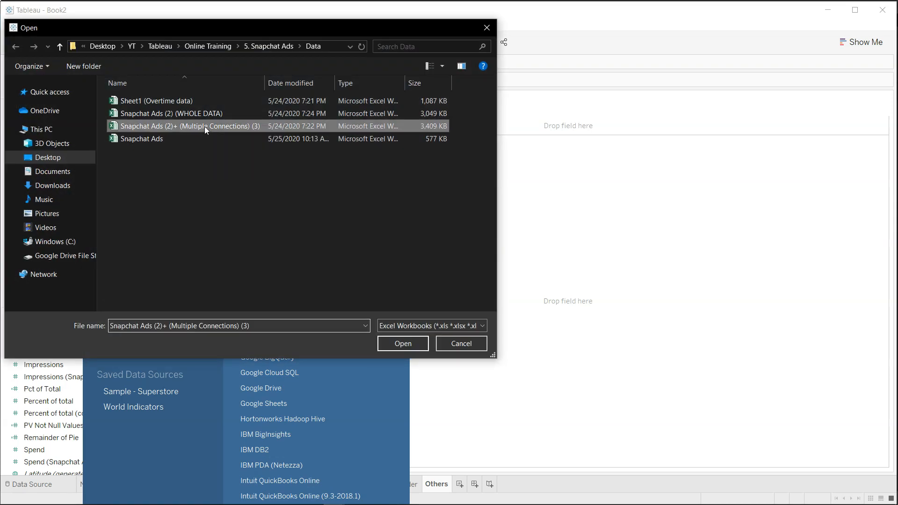
double_click(204, 126)
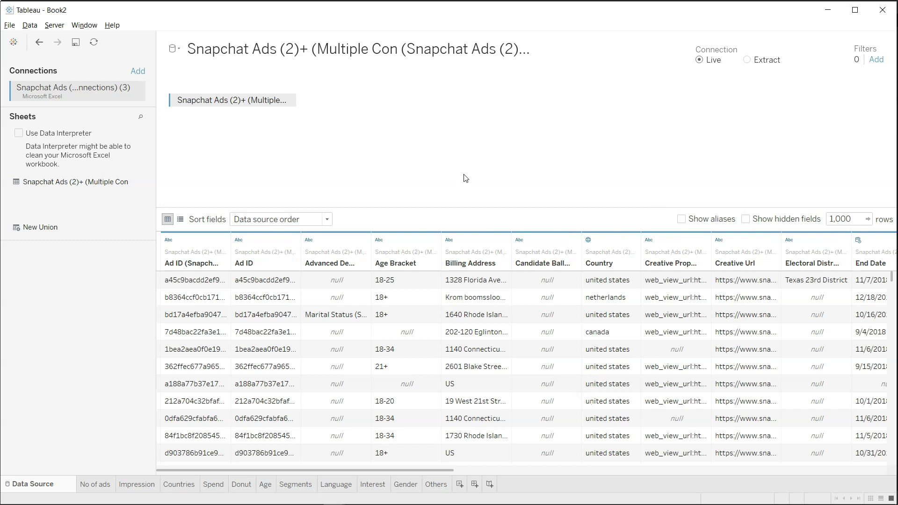
left_click(434, 485)
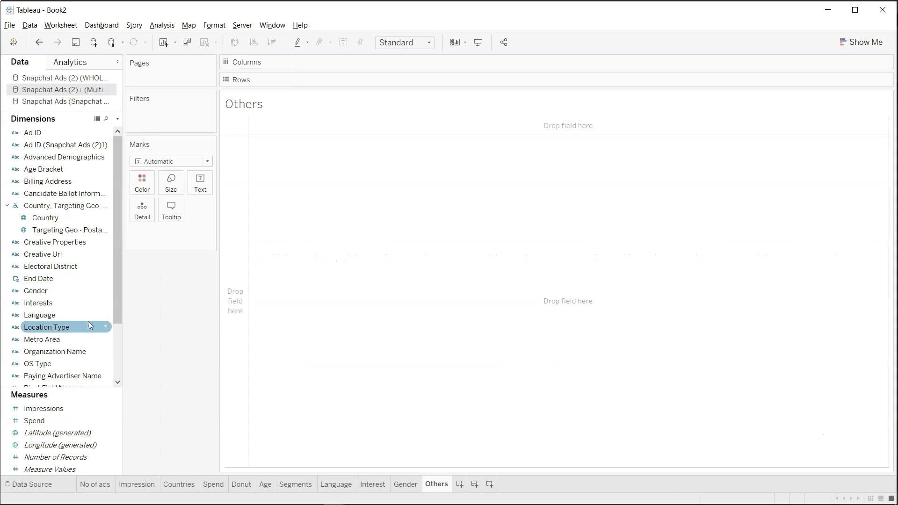
Step: Create a horizontal bar chart of Number of Records by Pivot Field Values on the Others sheet
scroll(80, 279, "down", 3)
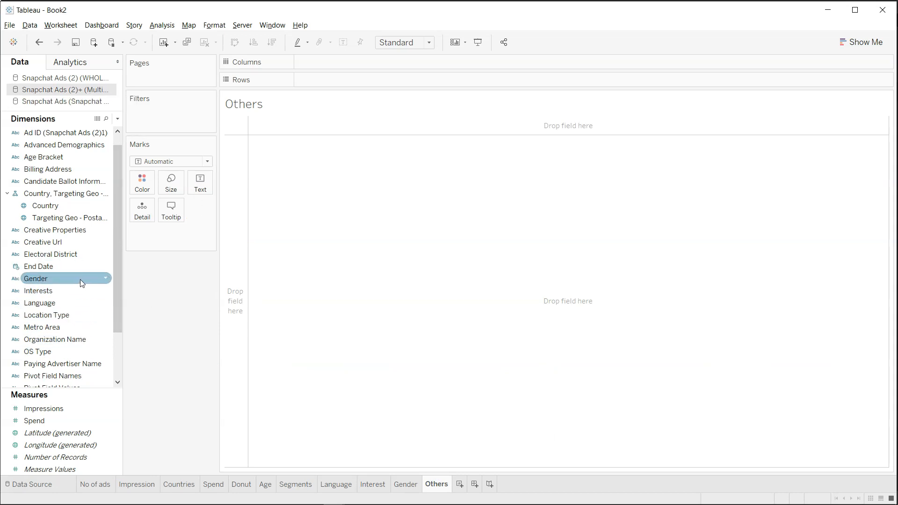
left_click(86, 334)
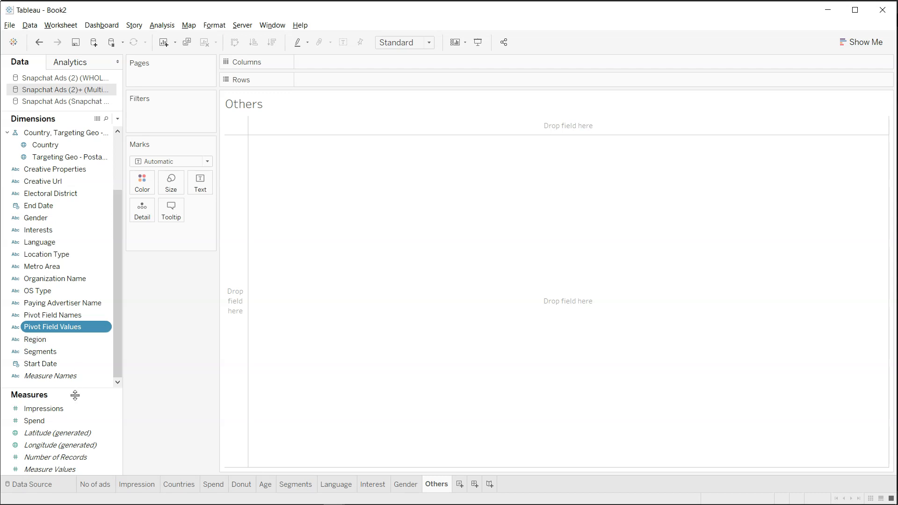
left_click(91, 457)
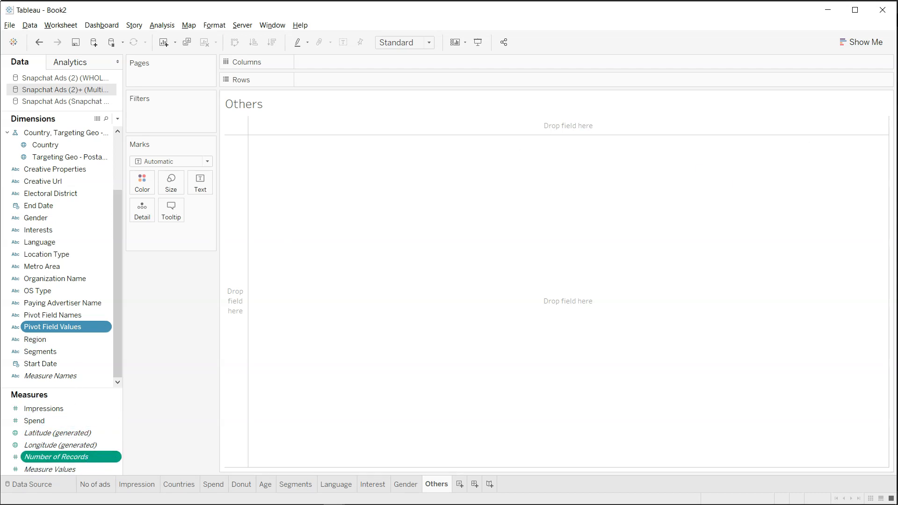
left_click(864, 44)
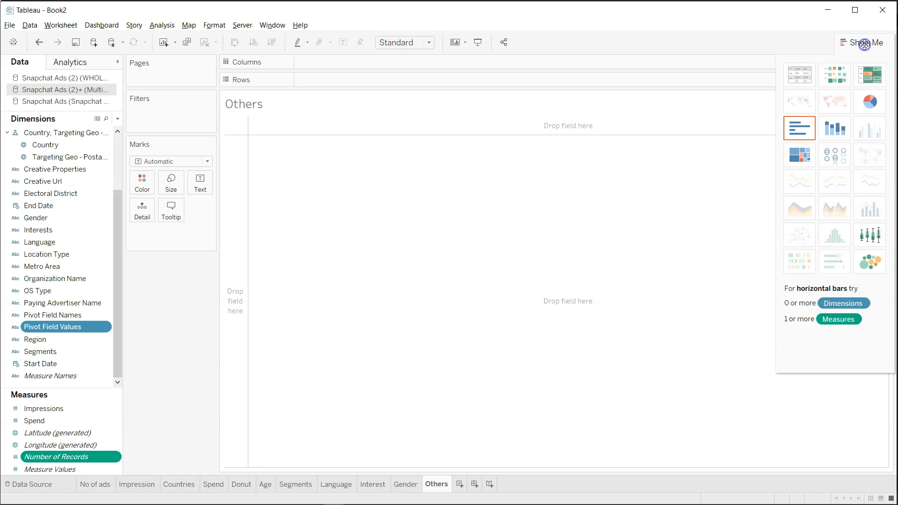
left_click(804, 132)
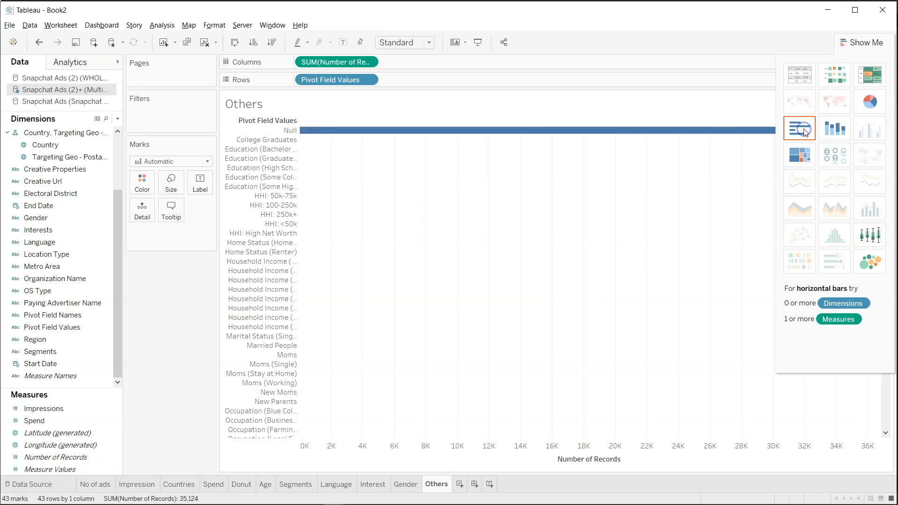
left_click(867, 42)
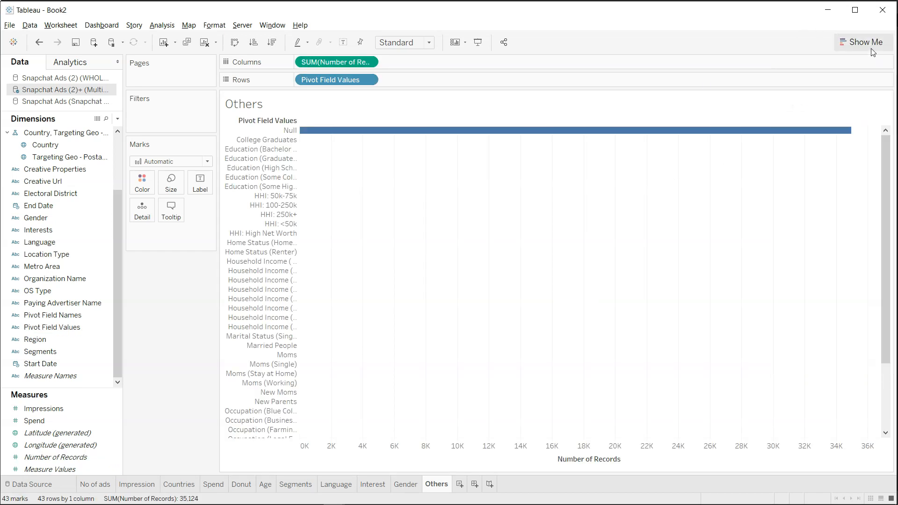
Step: Exclude the Null member from the Others chart and sort the bars in descending order
right_click(282, 130)
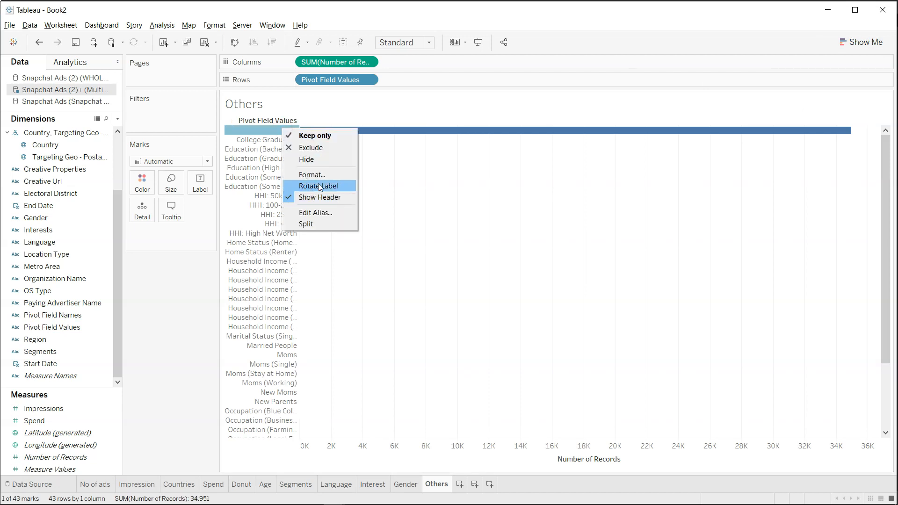
left_click(327, 148)
left_click(273, 43)
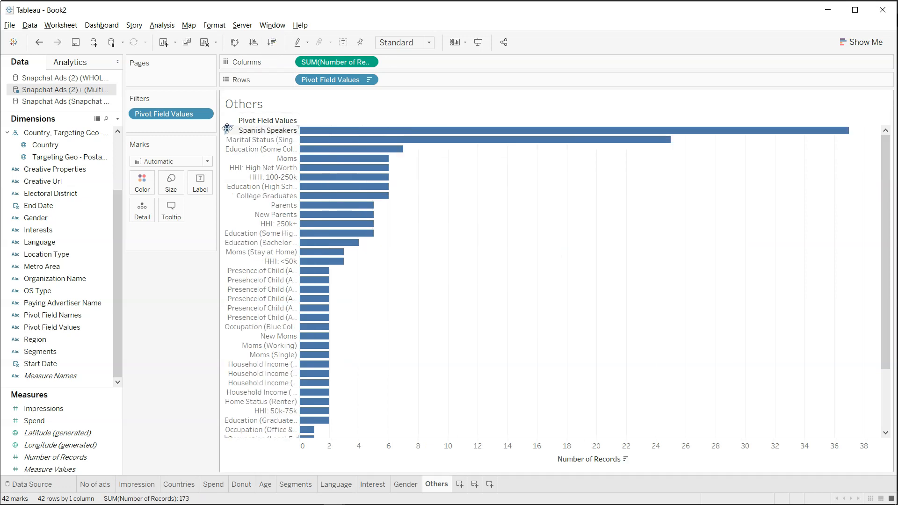
Step: Limit the Pivot Field Values filter to the top 10 by sum of Number of Records and widen the row labels to show full names
left_click(209, 119)
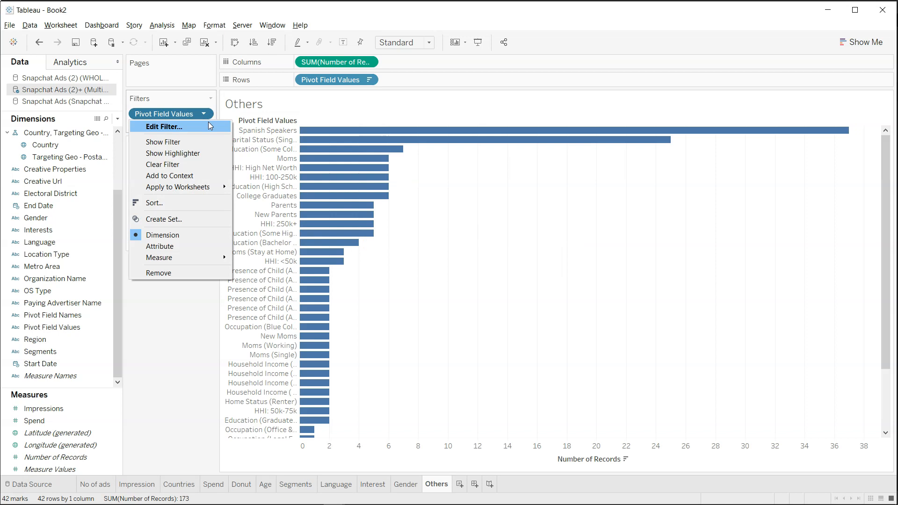
left_click(201, 125)
left_click(461, 121)
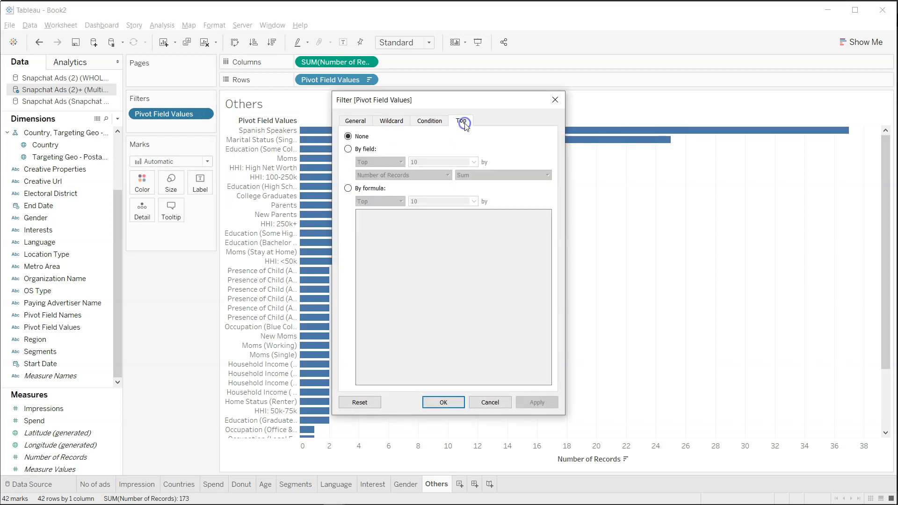
left_click(366, 149)
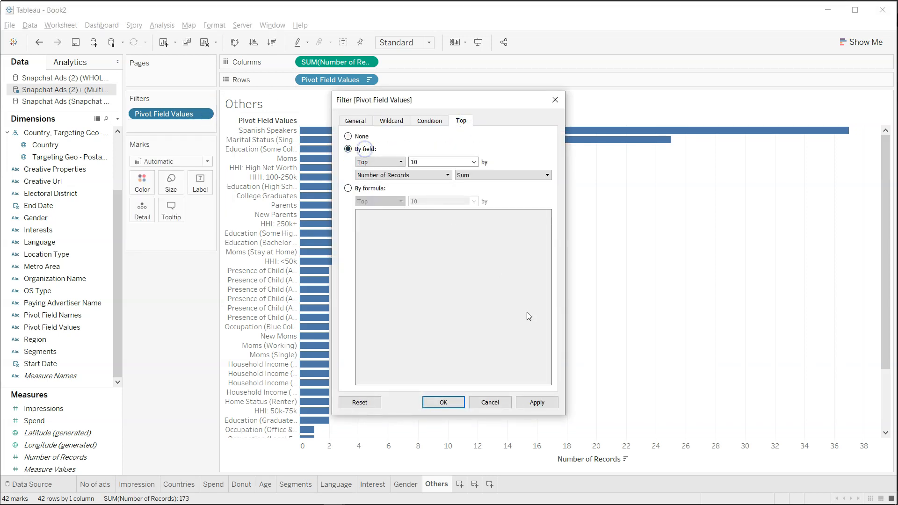
left_click(534, 402)
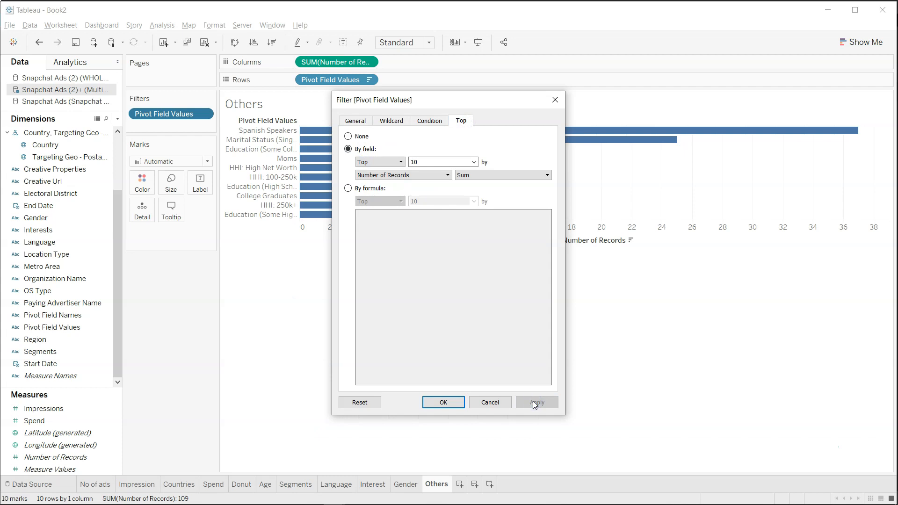
left_click(432, 400)
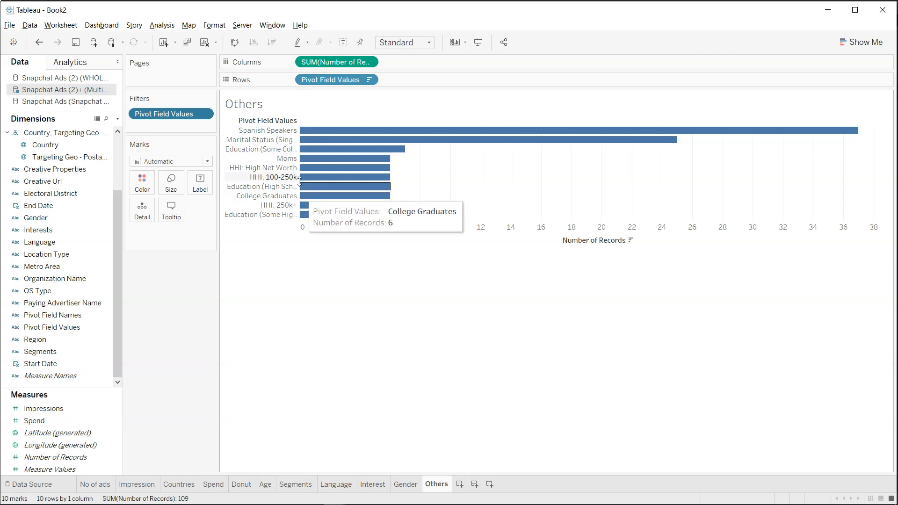
left_click_drag(300, 202, 341, 201)
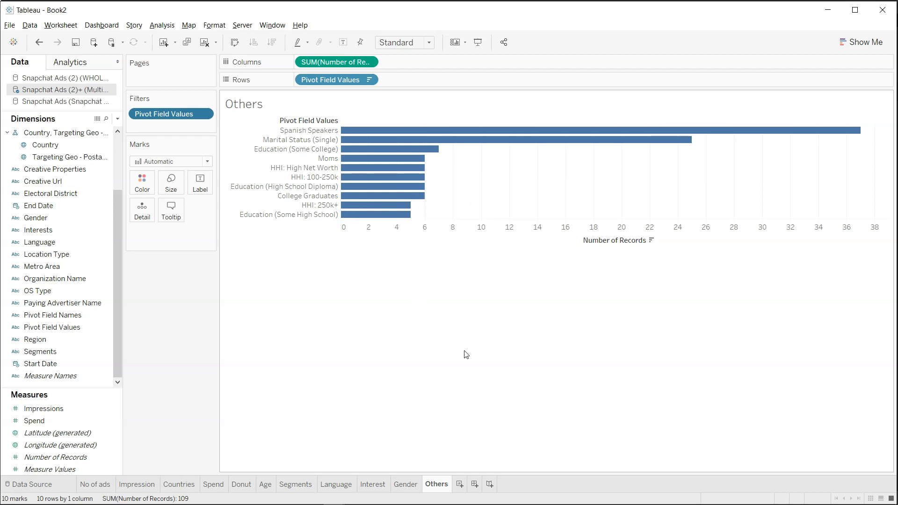
Step: Start a new calculated field named "Dynamic Tooltip" from the Donut sheet
left_click(238, 484)
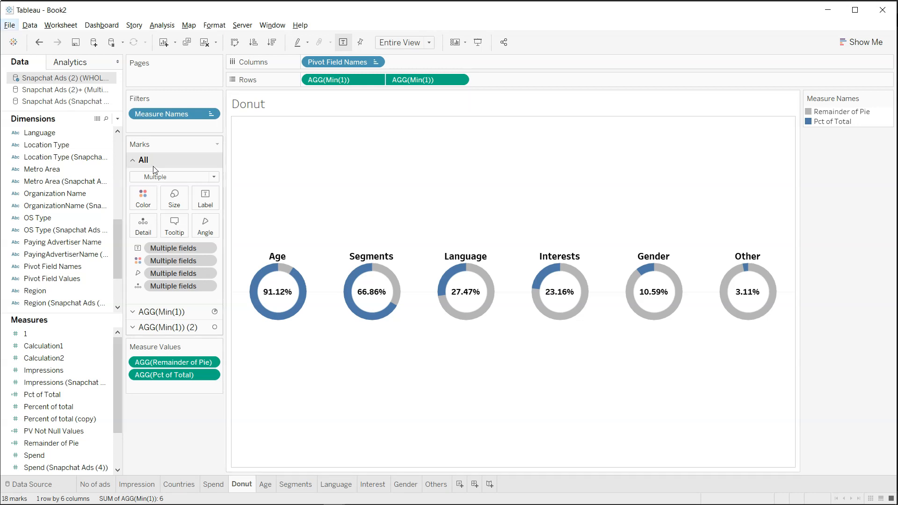
left_click(117, 123)
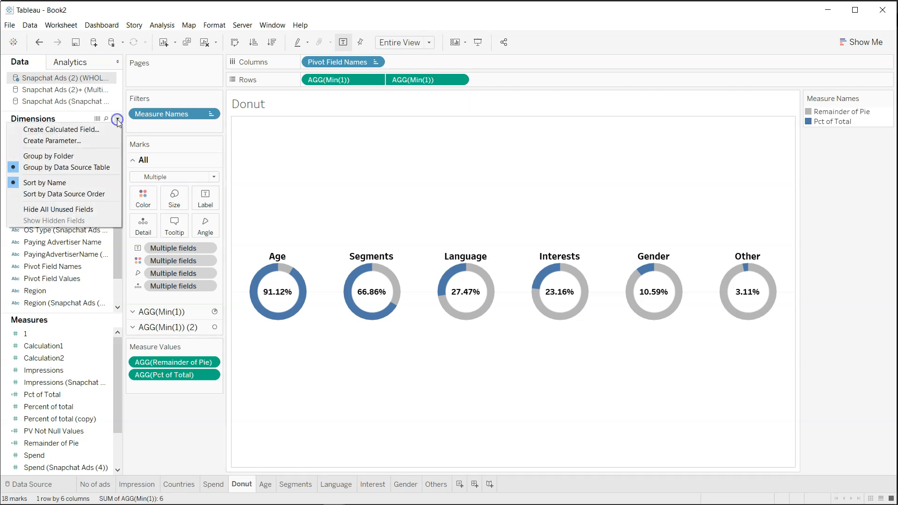
left_click(103, 130)
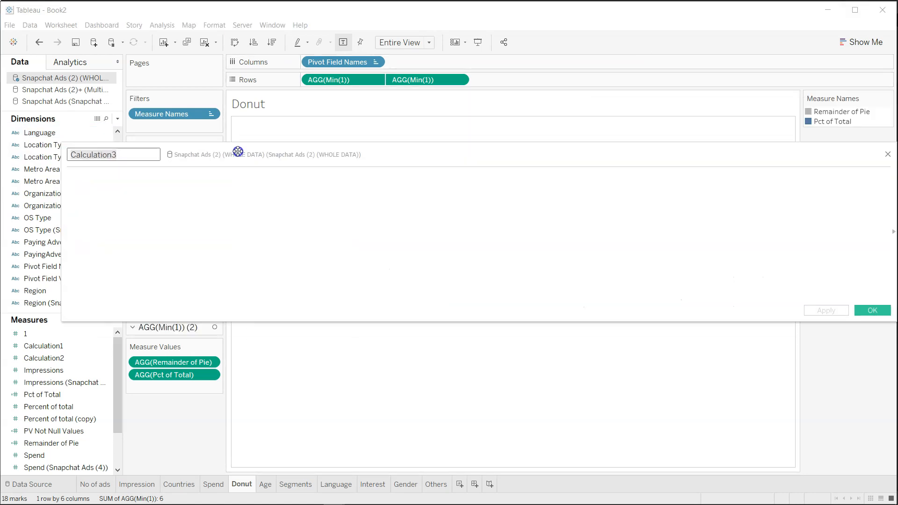
type("Dynai")
key("BackSpace")
key("BackSpace")
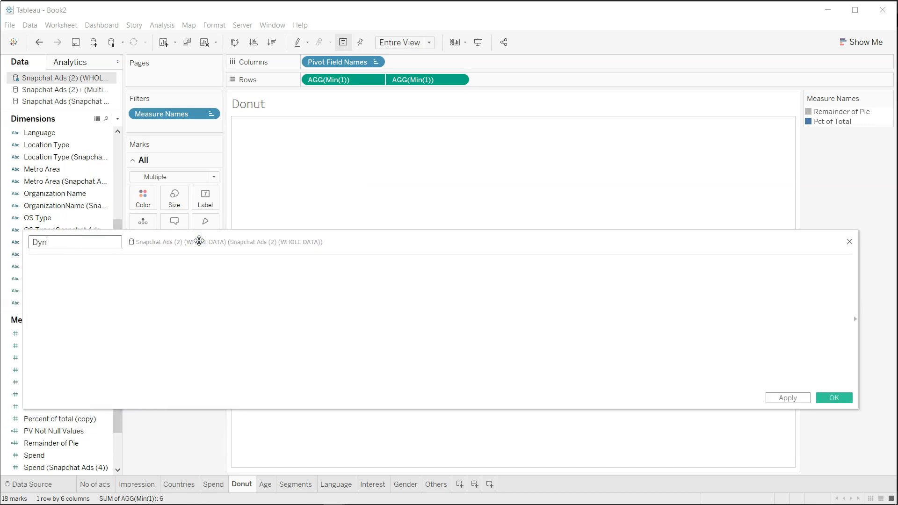
type("amic Tooltip")
key("Tab")
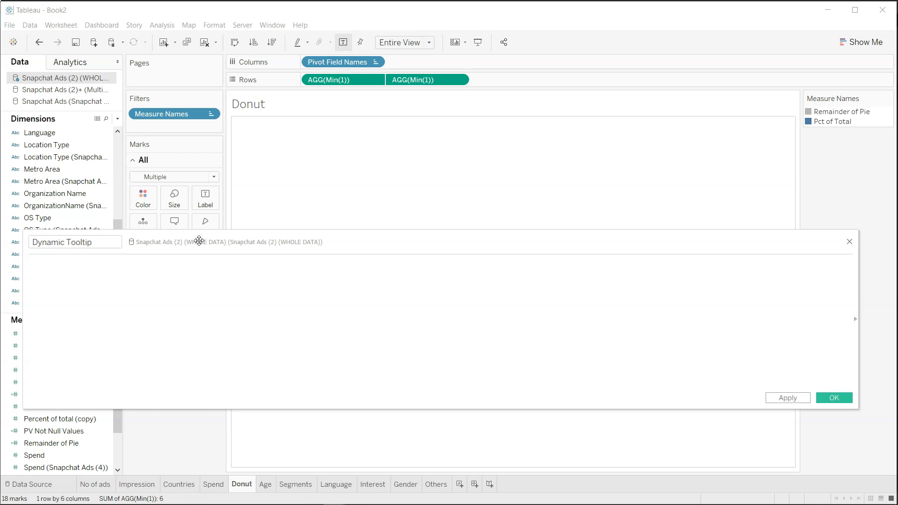
Step: Begin the Dynamic Tooltip formula with the condition If [Pivot Field Names] = 'Age' THEN
type("If")
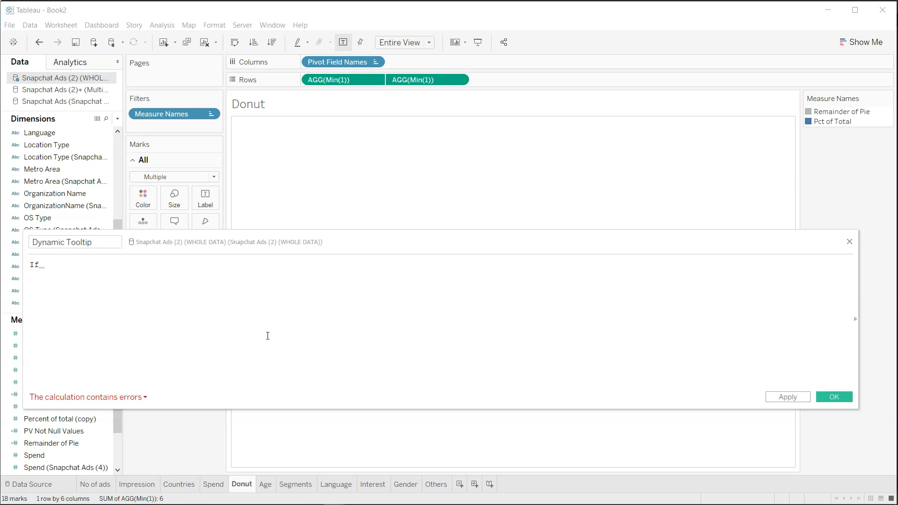
left_click_drag(357, 247, 396, 303)
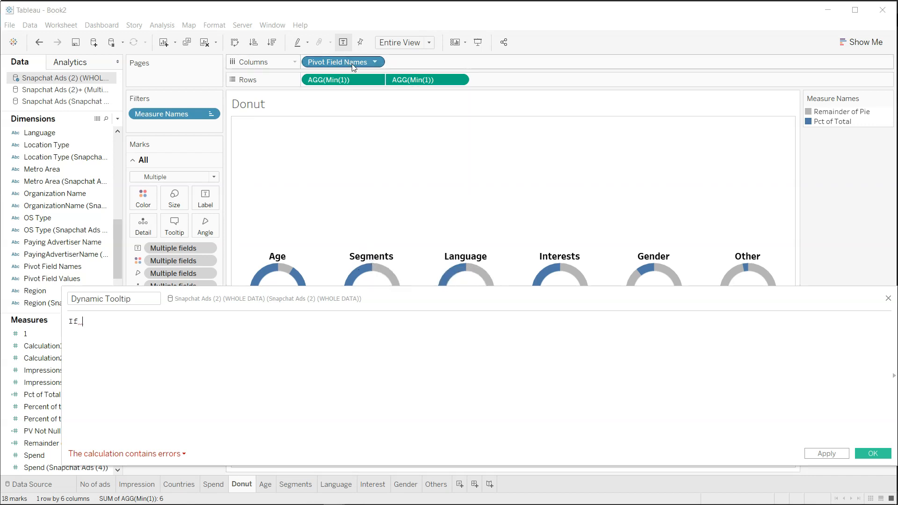
type("Pivo")
key("Return")
type("=")
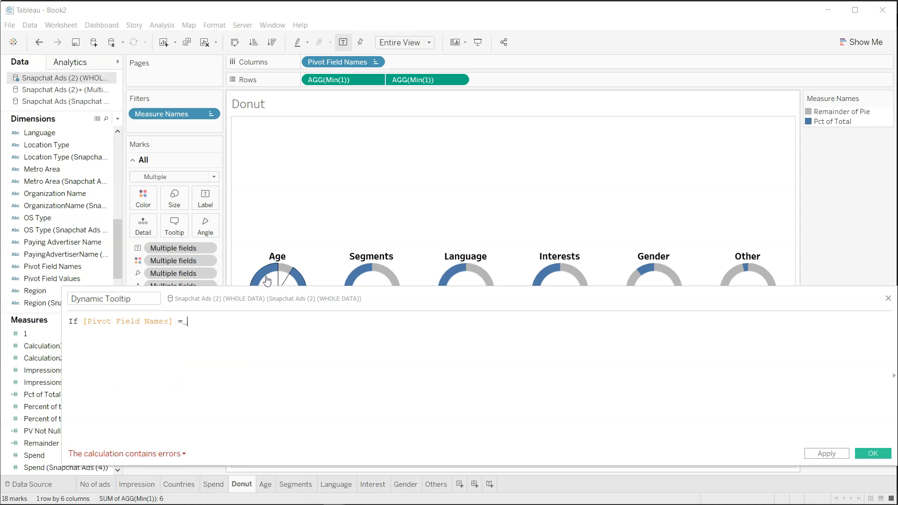
type(" 'Age' THEN")
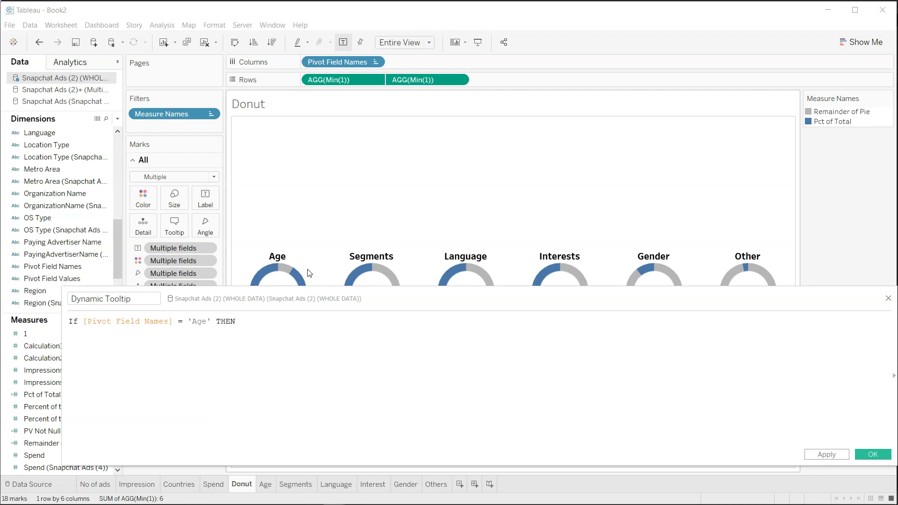
Step: Make the Age condition return '<Sheet name = "Age" maxwidth="500" maxheight = "500" filter = "<All Fields">'
type(" ''")
key("Left")
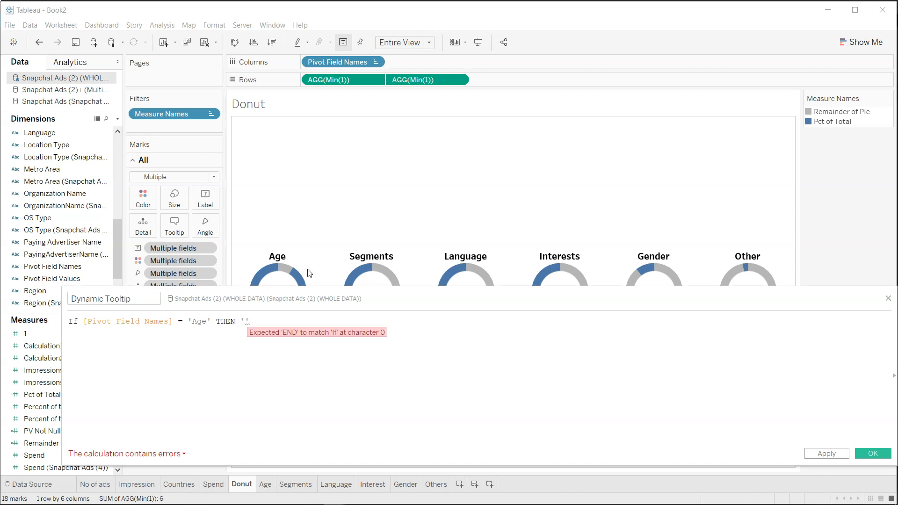
type("<>")
key("Left")
type("Sheet ")
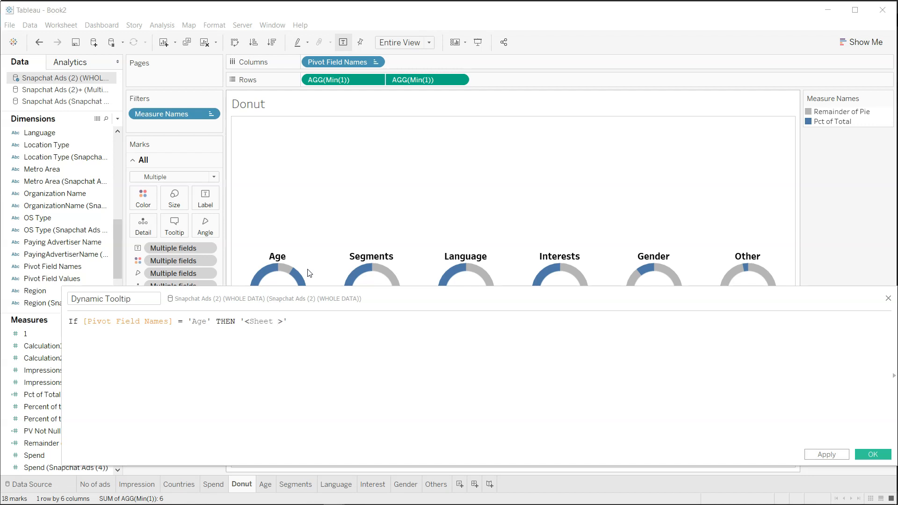
type("name = \"Age\" maxwidth=\"")
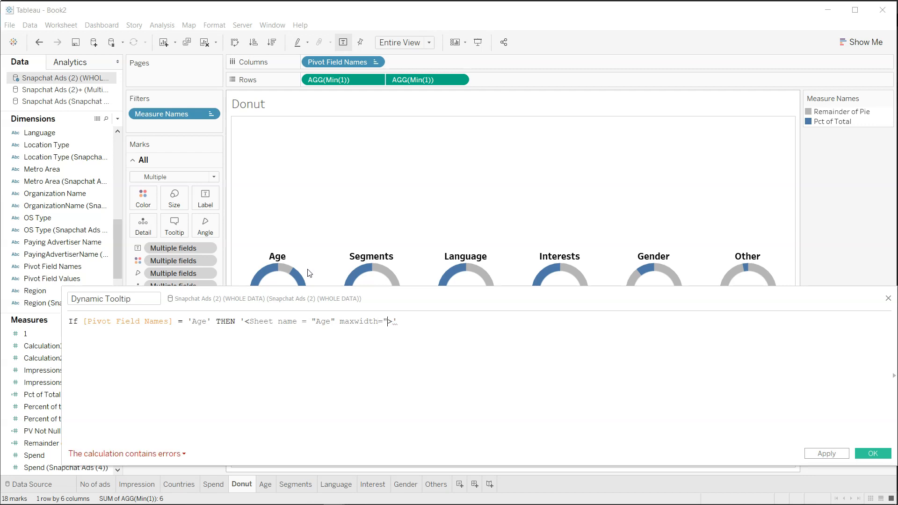
type("500\"")
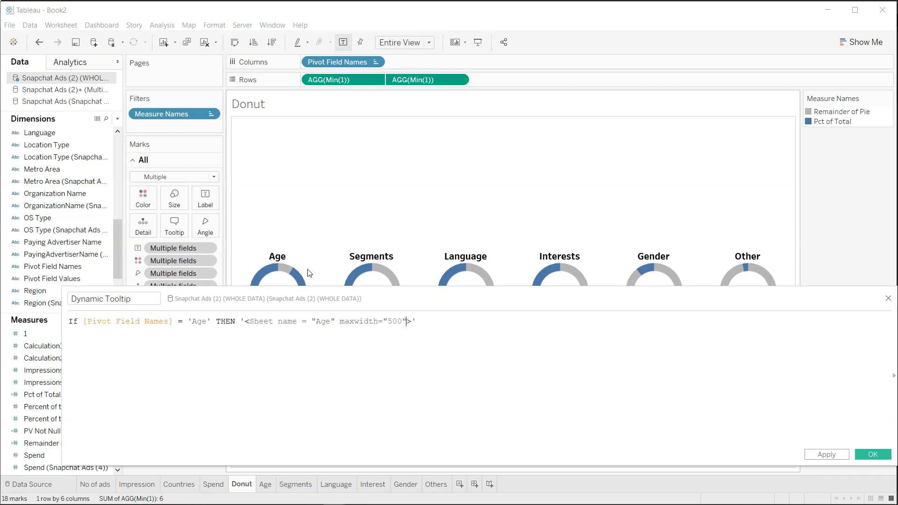
type(" maxheight = \"500")
key("BackSpace")
type("\" filter = \"\"")
key("Left")
type("<All")
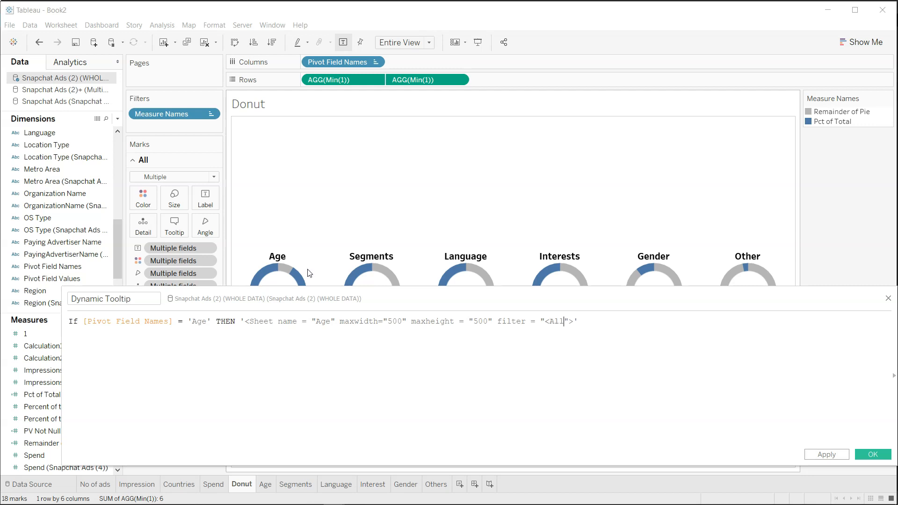
type(" Fields")
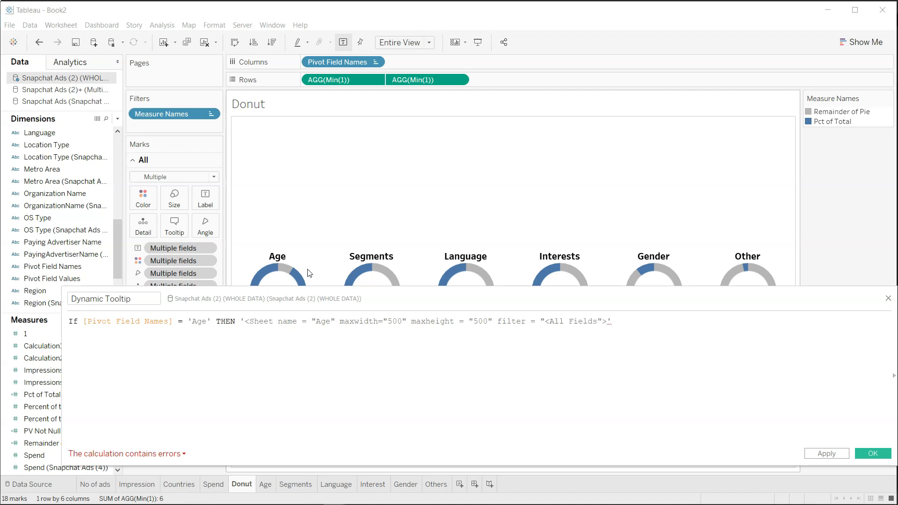
Step: Duplicate the Age condition and its sheet string onto a second formula line beginning with ELSEIF
key("End")
key("shift+Left")
key("shift+Left")
key("shift+Left")
key("shift+Left")
key("shift+Left")
key("shift+Left")
key("shift+Left")
key("shift+Left")
key("shift+Left")
key("shift+Left")
key("shift+Left")
key("shift+Left")
key("shift+Left")
key("shift+Left")
key("shift+Left")
key("shift+Left")
key("shift+Left")
key("shift+Left")
key("shift+Left")
key("shift+Left")
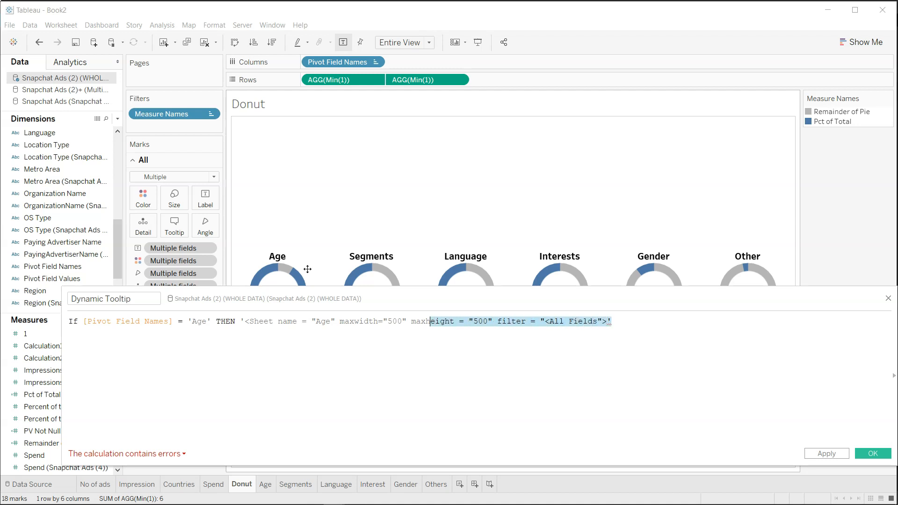
key("shift+Left")
key("shift+Left")
key("shift+Left")
key("shift+Left")
key("shift+Left")
key("shift+Left")
key("shift+Left")
key("shift+Left")
key("shift+Left")
key("shift+Left")
key("shift+Left")
key("shift+Left")
key("shift+Left")
key("shift+Left")
key("shift+Left")
key("shift+Left")
key("shift+Left")
key("shift+Left")
key("shift+Left")
key("shift+Left")
key("shift+Left")
key("shift+Left")
key("shift+Left")
key("shift+Left")
key("shift+Left")
key("shift+Left")
key("shift+Left")
key("shift+Left")
key("shift+Left")
key("shift+Left")
key("shift+Left")
key("shift+Left")
key("shift+Left")
key("shift+Left")
key("shift+Left")
key("shift+Left")
key("shift+Left")
key("shift+Left")
key("shift+Left")
key("shift+Left")
key("shift+Left")
key("shift+Left")
key("shift+Left")
key("shift+Left")
key("ctrl+c")
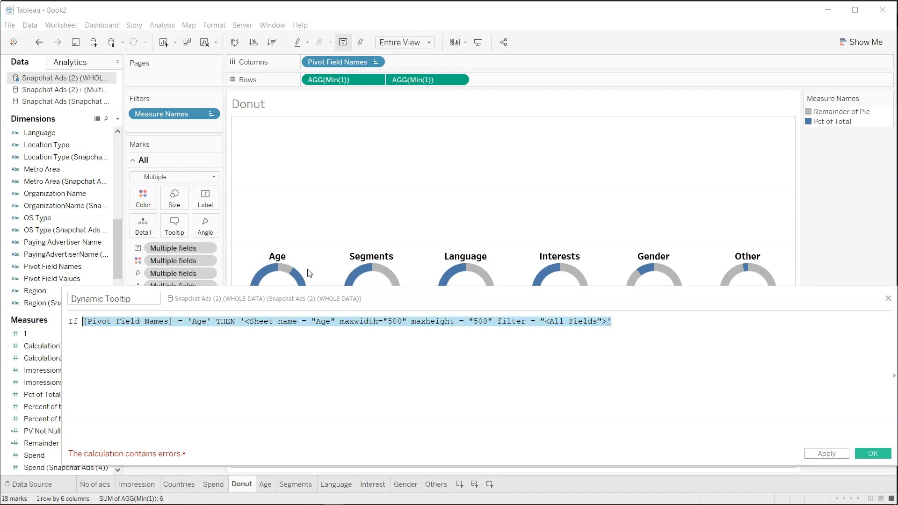
key("Right")
key("Return")
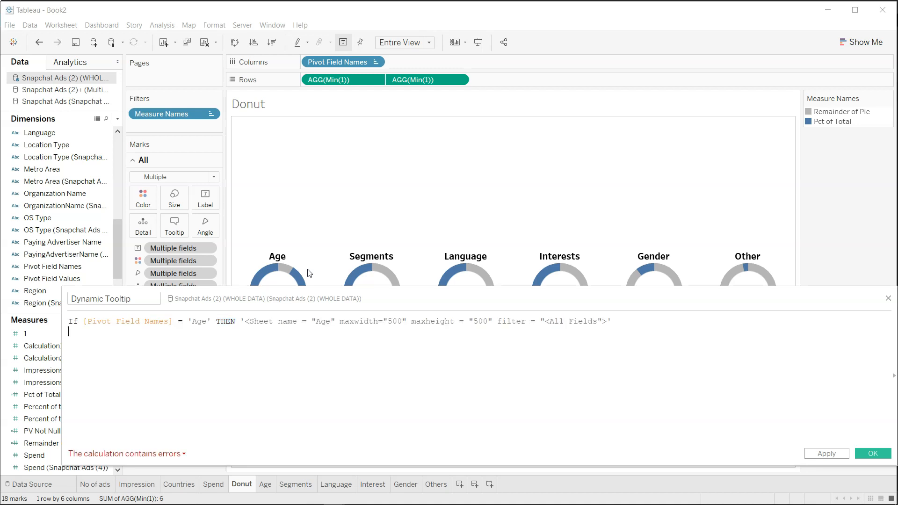
type("els")
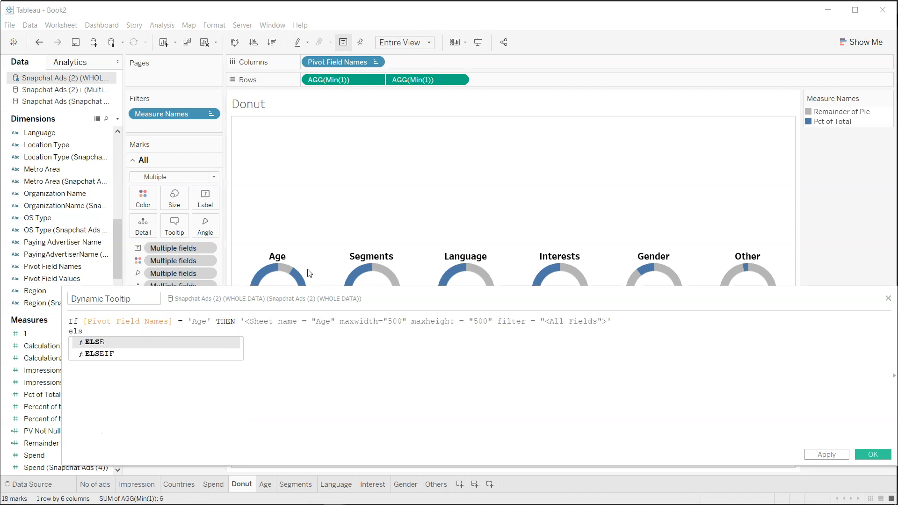
key("Down")
key("Return")
key("ctrl+v")
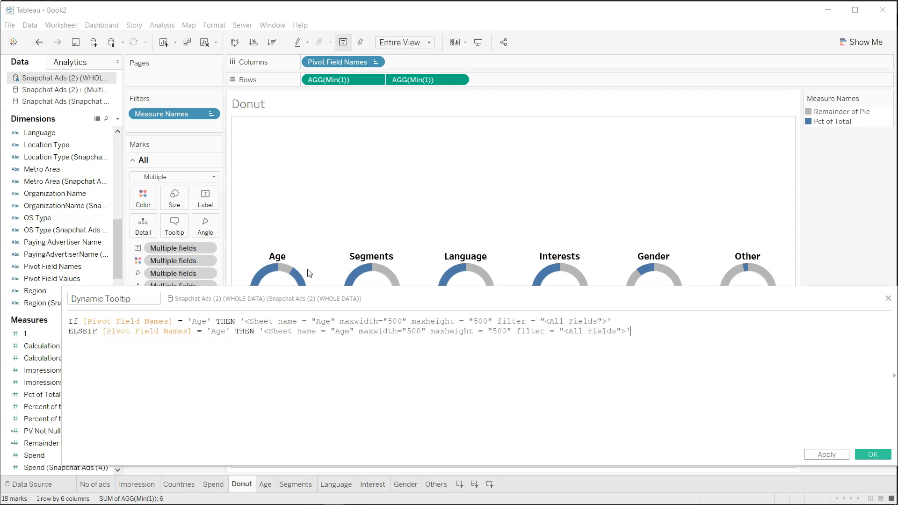
Step: Change the second formula line's condition to 'Segments' and its sheet name to "Segments"
double_click(223, 331)
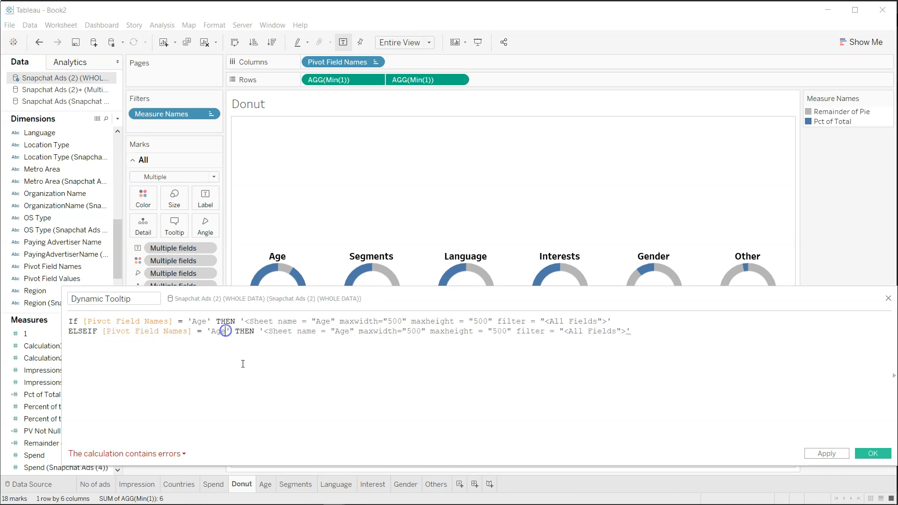
key("BackSpace")
type("Segments")
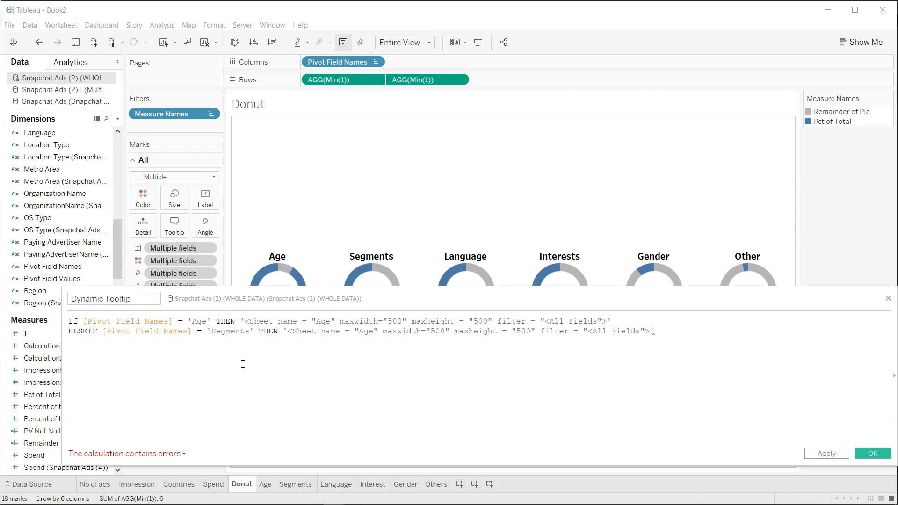
key("shift+Right")
key("shift+Right")
key("shift+Right")
type("Sewg")
key("BackSpace")
key("BackSpace")
type("gments")
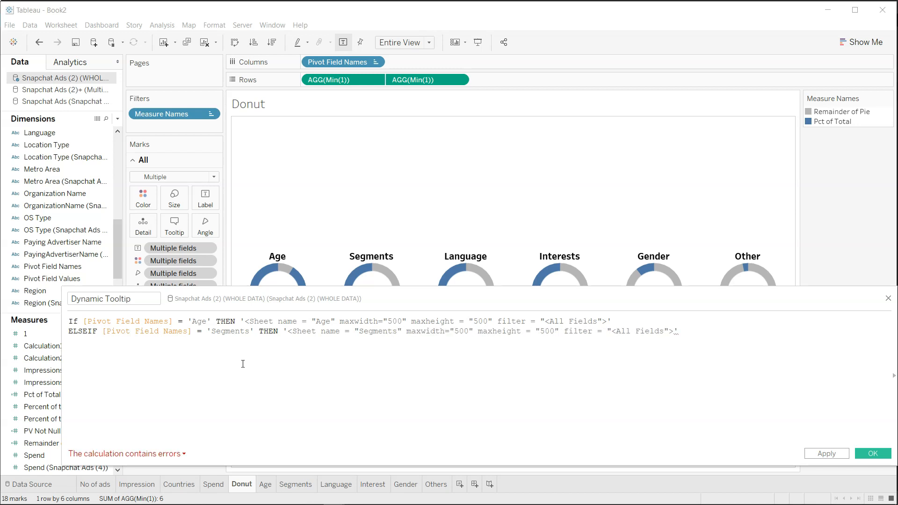
Step: Add a third formula line from the copied Age line, beginning with ELSEIF and testing [Pivot Field Names] = 'Language'
key("Return")
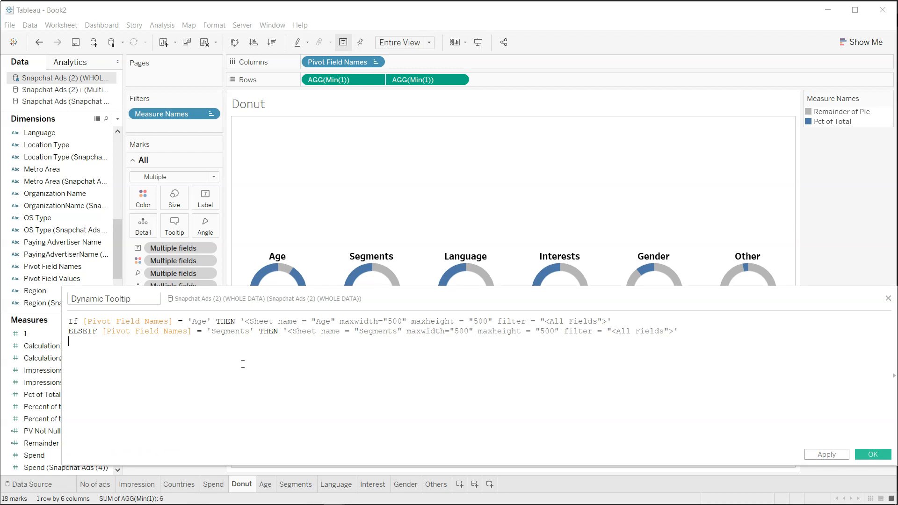
type("else")
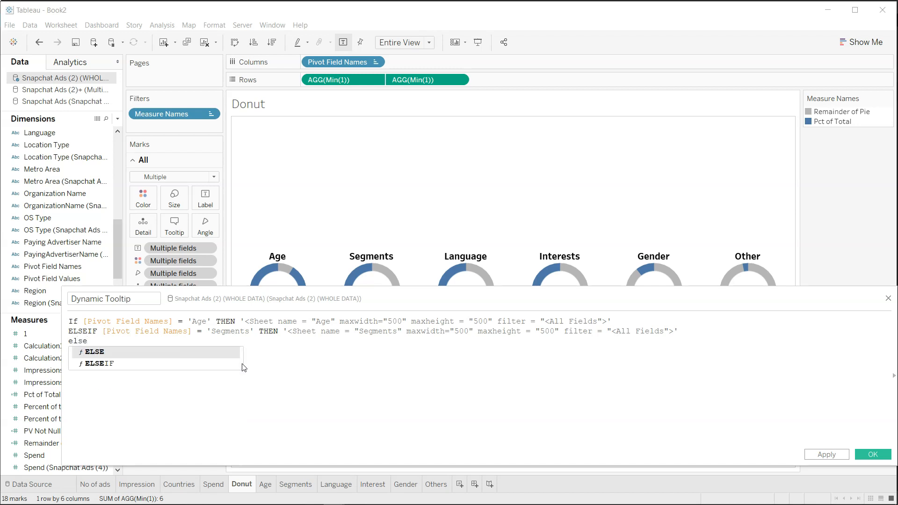
double_click(242, 363)
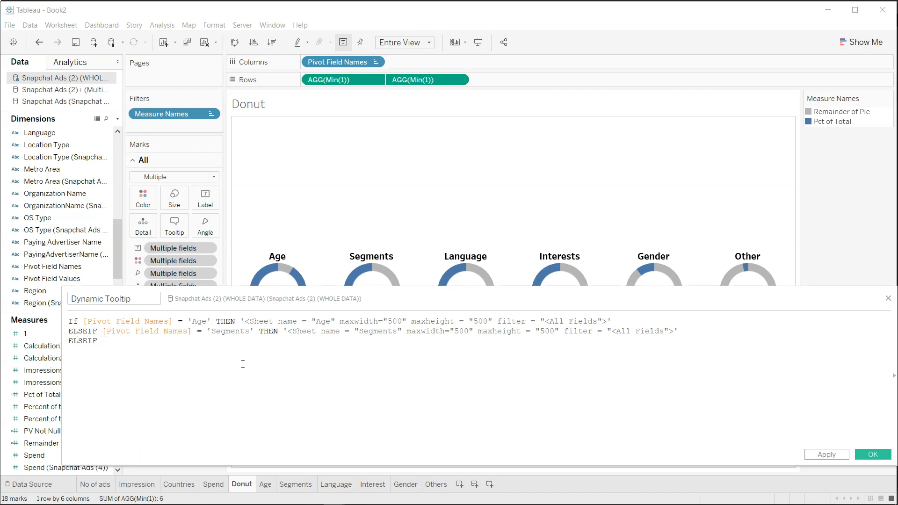
key("ctrl+v")
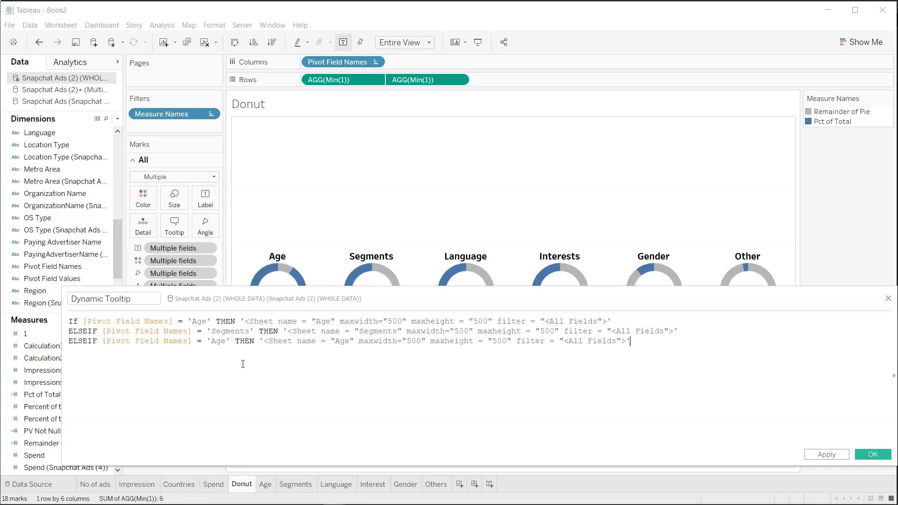
double_click(220, 341)
type("Langu")
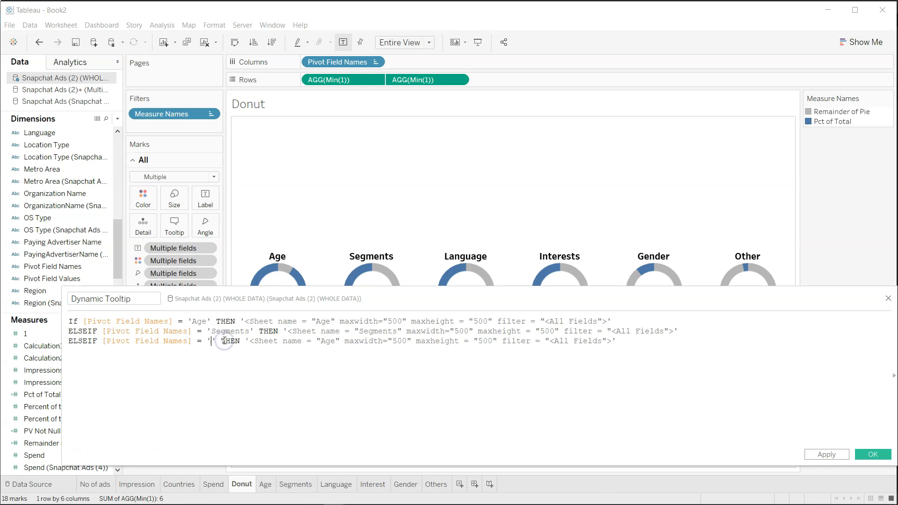
key("BackSpace")
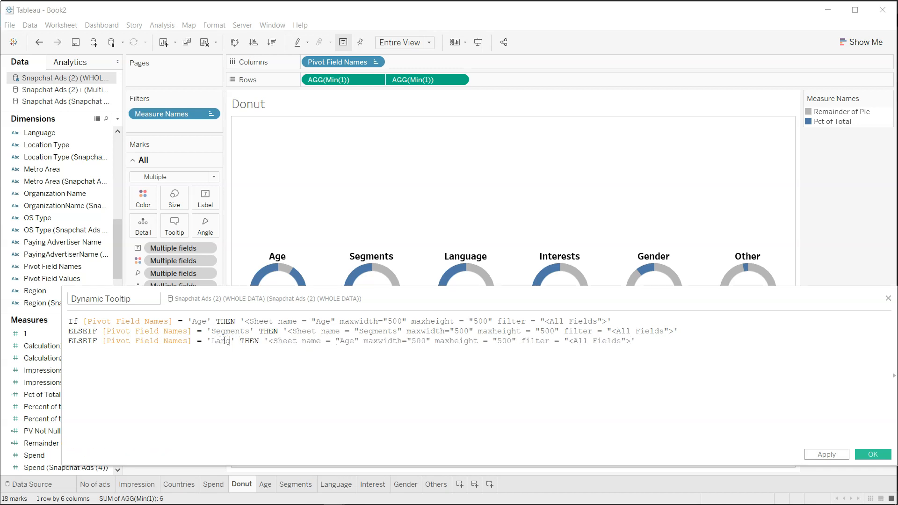
type("uage")
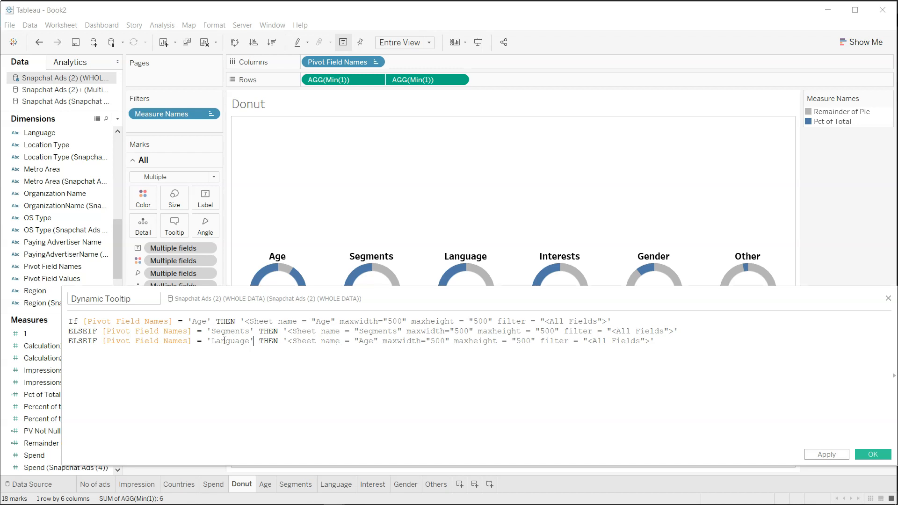
Step: Set the sheet name in the Language line's tooltip string to "Language"
key("shift+Right")
key("shift+Right")
key("shift+Right")
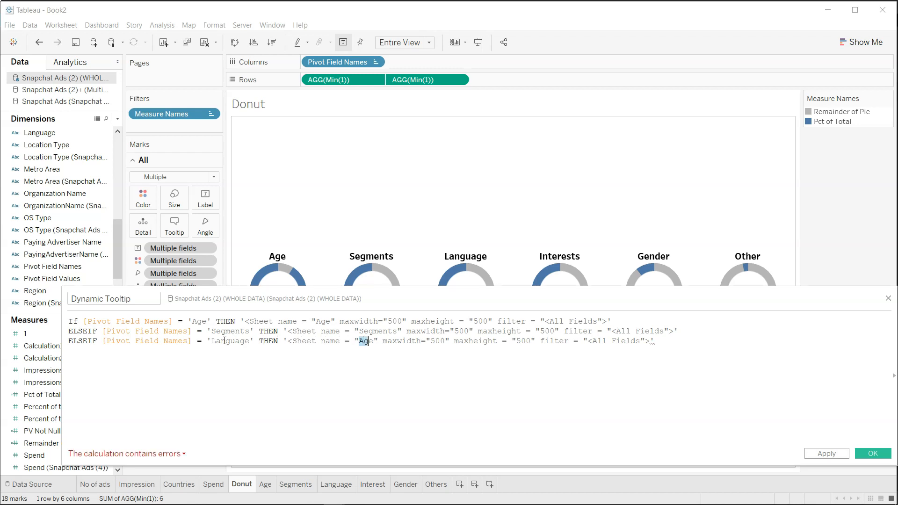
type("Language")
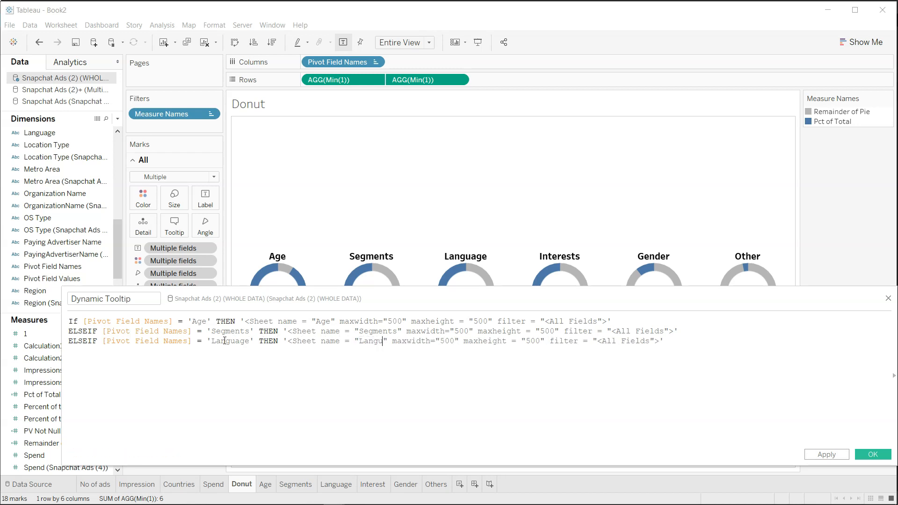
Step: Add a fourth formula line from the copied Age line, beginning with ELSEIF and testing [Pivot Field Names] = 'Interests'
key("End")
key("Return")
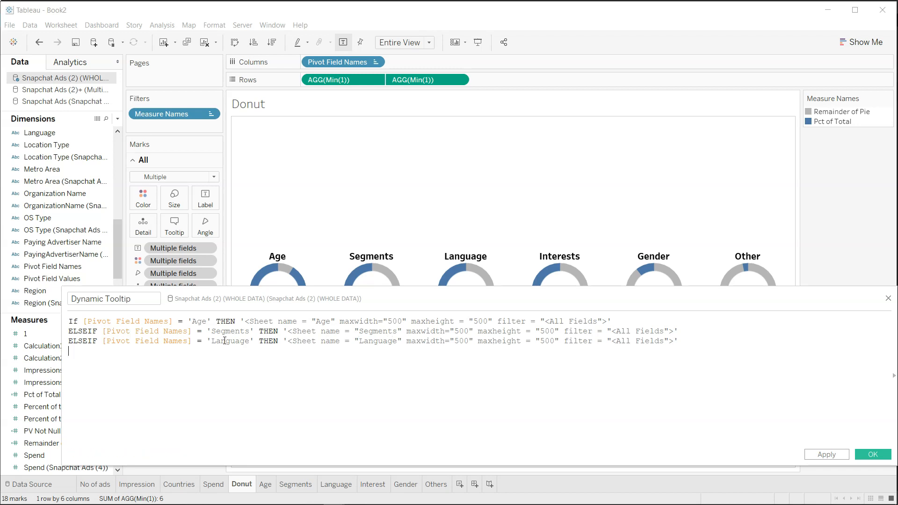
type("Else")
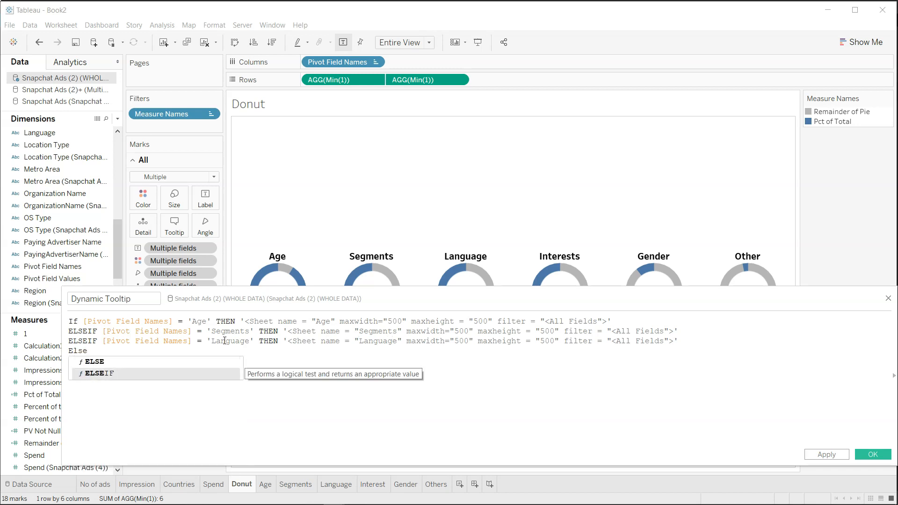
key("Return")
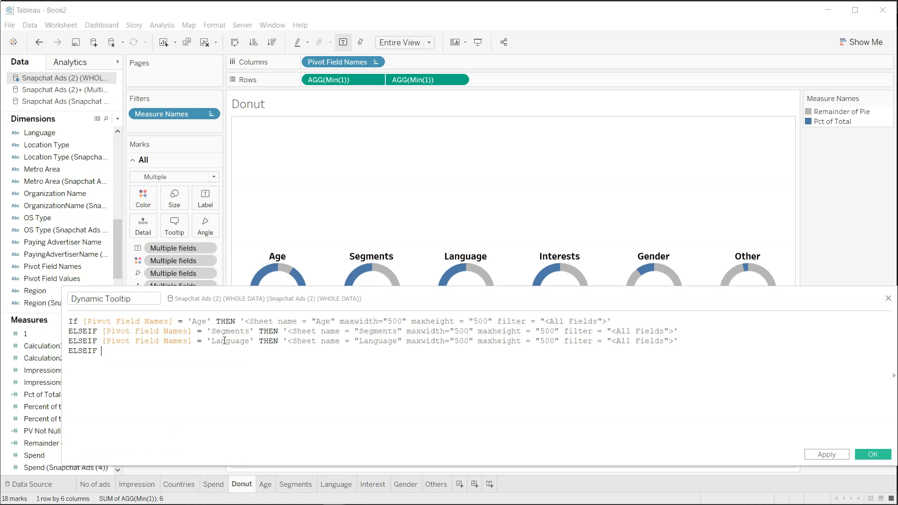
key("ctrl+v")
double_click(224, 350)
key("BackSpace")
type("Interests")
Step: Set the sheet name in the Interests line's tooltip string to "Interest"
key("Right")
key("Right")
key("Right")
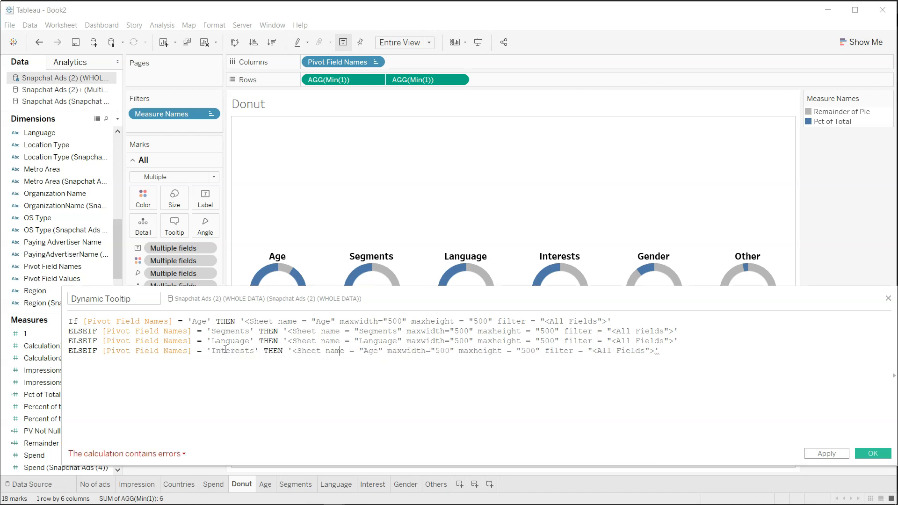
key("shift+Right")
key("shift+Right")
key("shift+Right")
type("Interest")
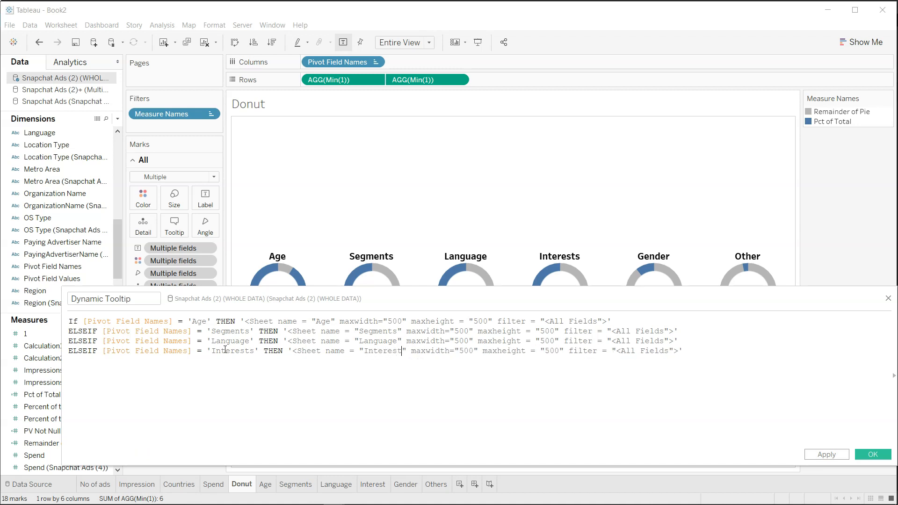
Step: Add a fifth formula line from the copied Age line, beginning with ELSEIF and testing [Pivot Field Names] = 'Gender'
key("End")
key("Return")
type("ELSEIF")
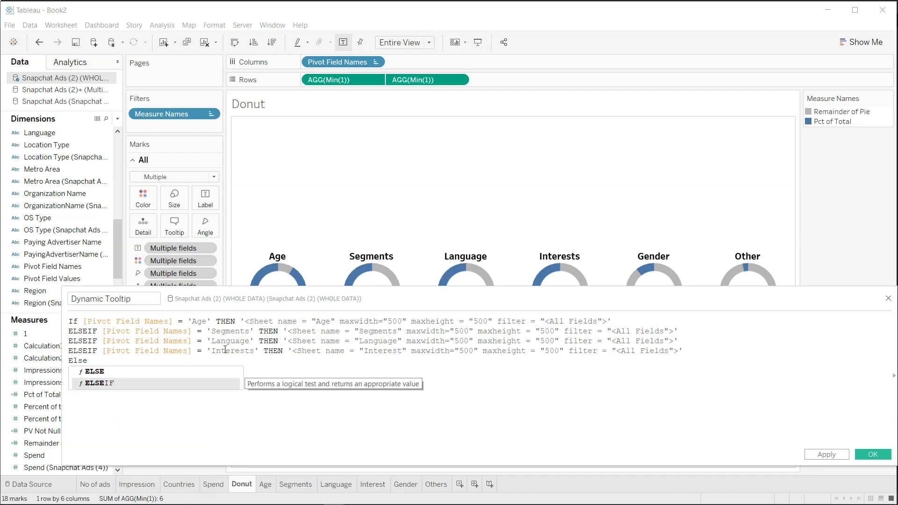
key("ctrl+v")
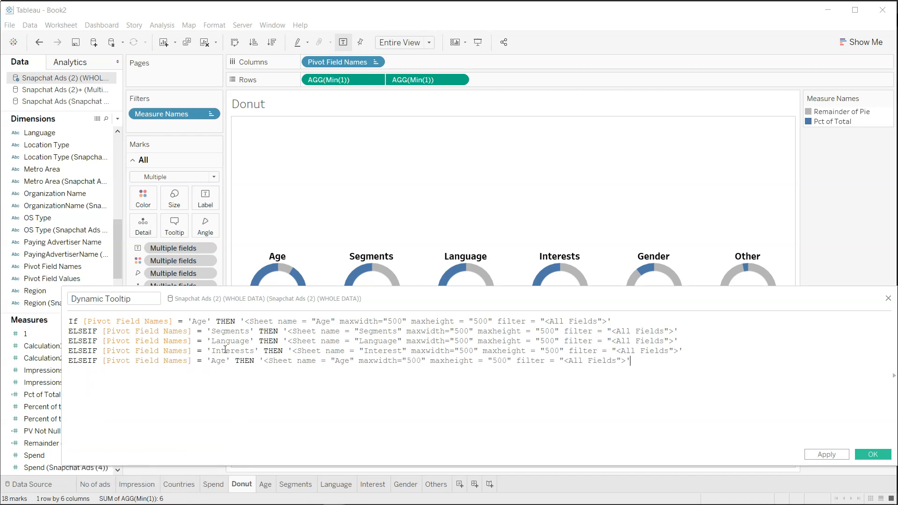
double_click(225, 361)
type("Gender")
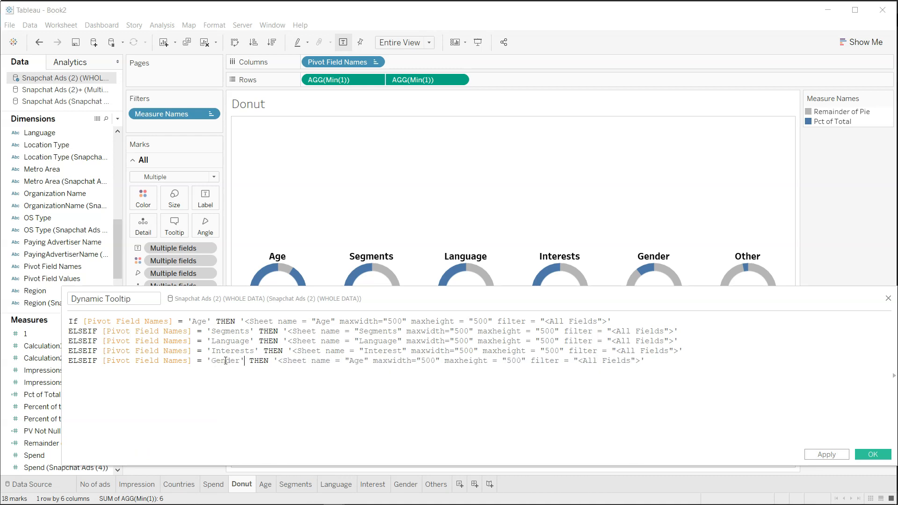
Step: Set the sheet name in the Gender line's tooltip string to "Gender"
key("shift+Right")
key("shift+Right")
key("shift+Right")
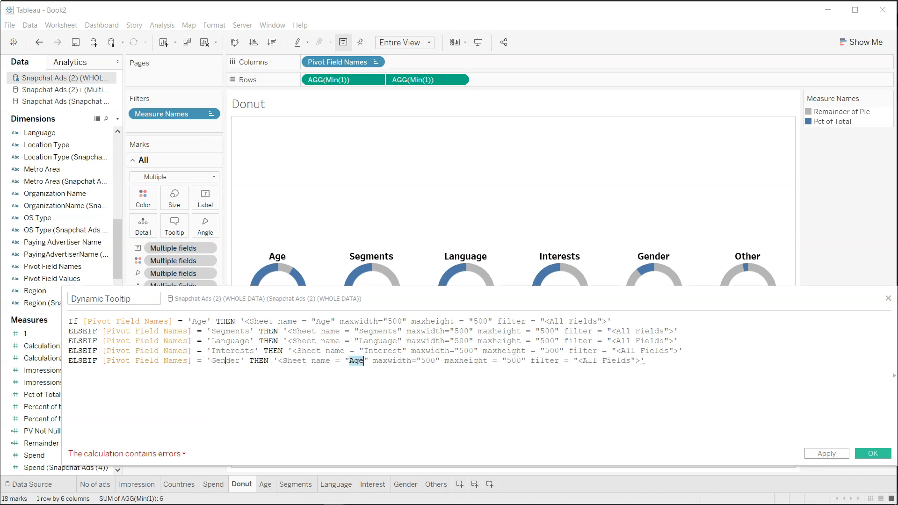
type("Gender")
Step: Add a sixth formula line from the copied Age line, beginning with ELSEIF and testing [Pivot Field Names] = 'Other'
key("End")
key("Return")
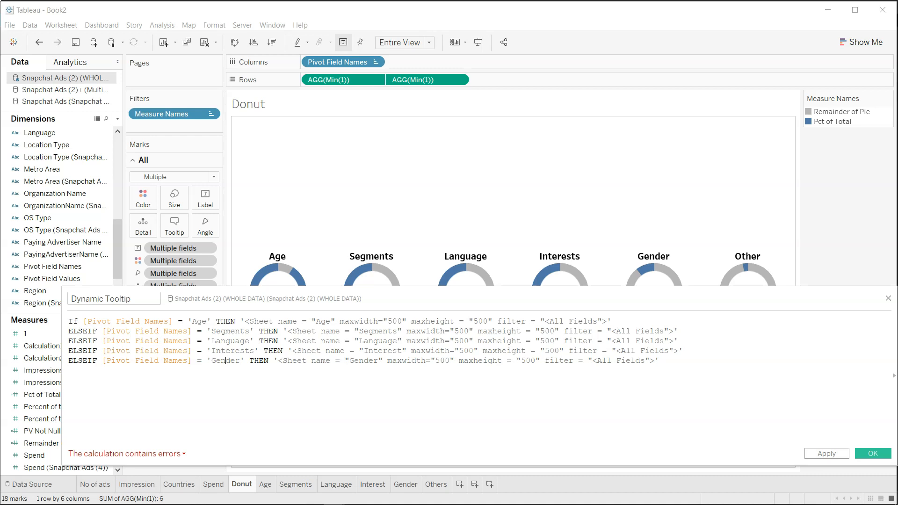
type("else")
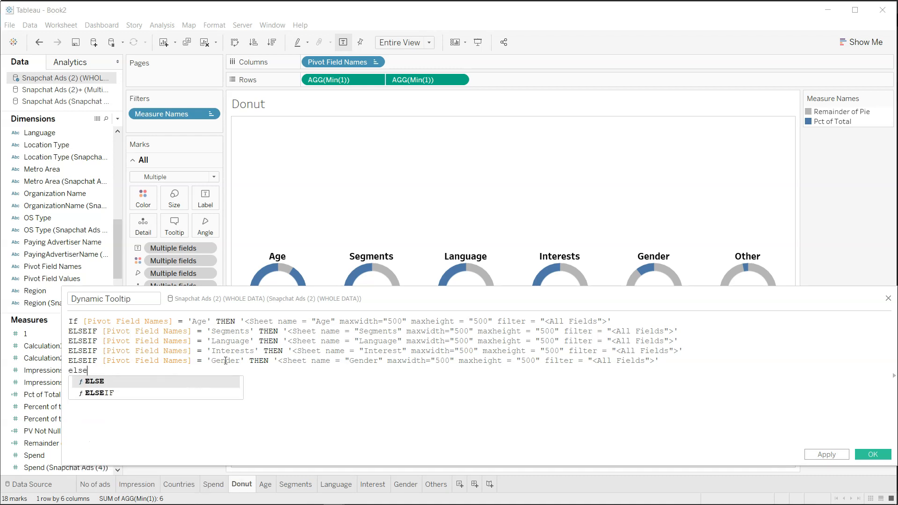
key("Return")
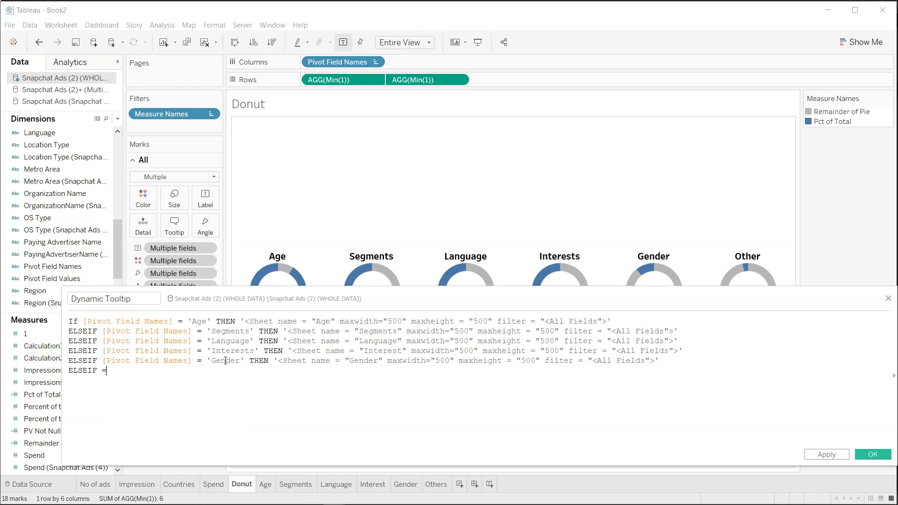
type("[Pivot Field Names] = 'Age' THEN '<Sheet name = \"Age\" maxwidth=\"500\" maxheight = \"500\" filter = \"<All Fields\">'")
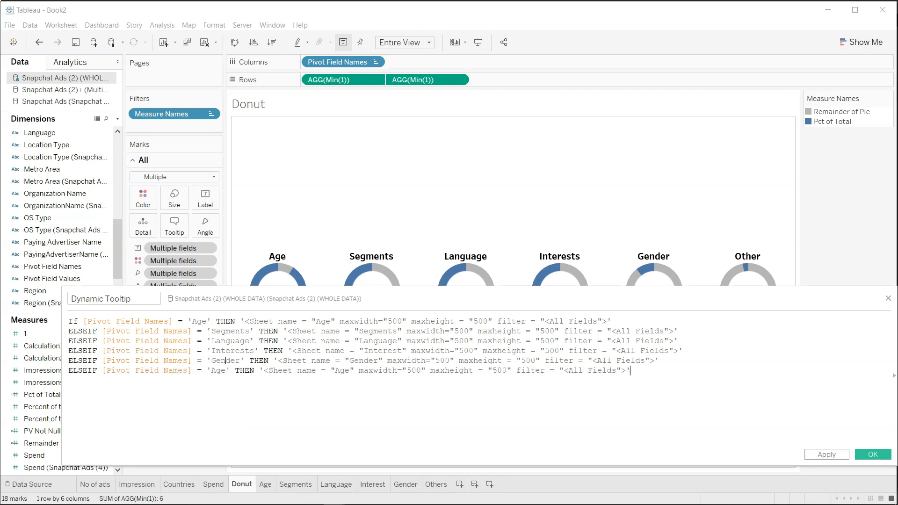
left_click(225, 369)
key("BackSpace")
key("BackSpace")
key("Delete")
type("Other")
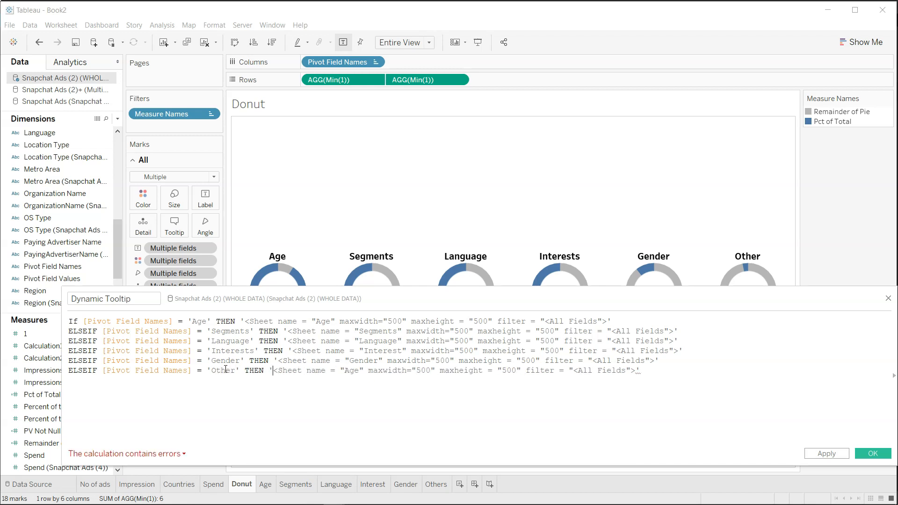
Step: Set the sheet name in the Other line's tooltip string to "Others"
key("Left")
key("shift+Right")
key("shift+Right")
key("shift+Right")
type("Others")
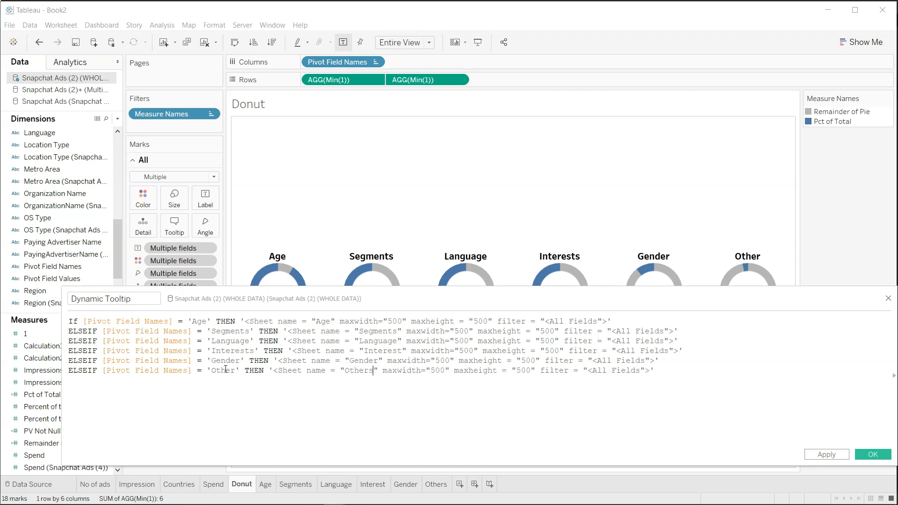
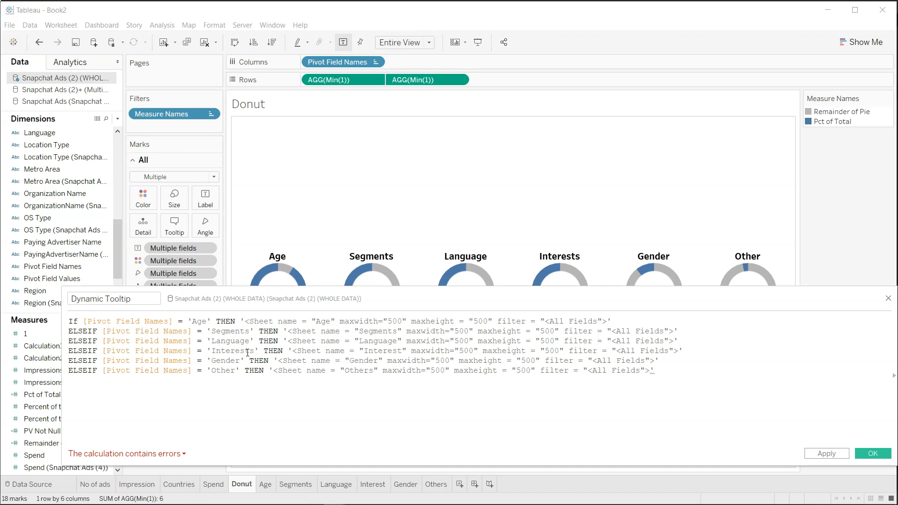
Step: Close the Dynamic Tooltip formula with END on its own line and save the calculated field
mouse_move(578, 268)
left_click_drag(365, 350, 400, 351)
left_click(675, 372)
key("Return")
type("END")
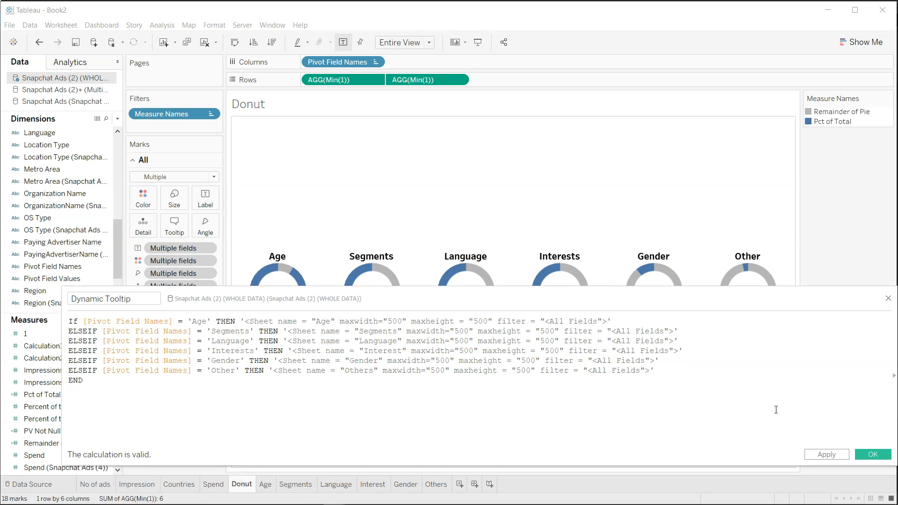
left_click(874, 455)
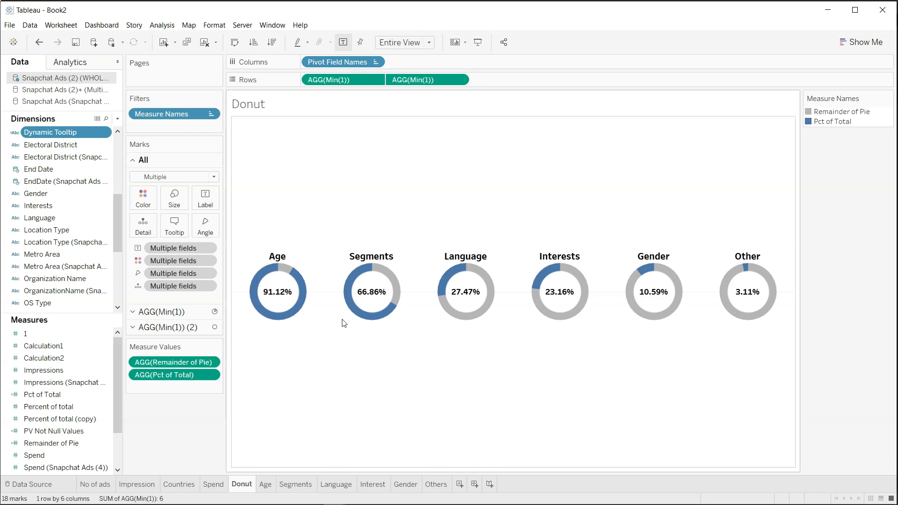
Step: Add the Dynamic Tooltip field to the tooltip of the first AGG(Min(1)) pie marks
left_click(164, 315)
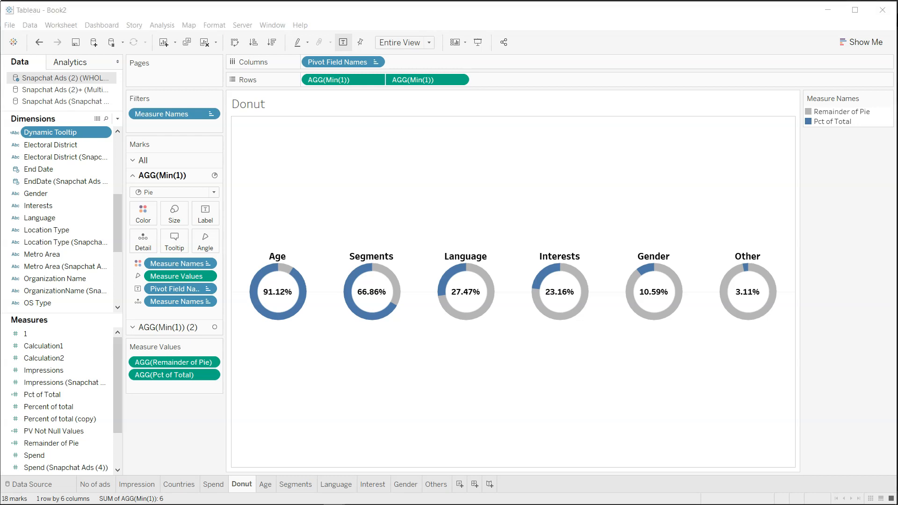
left_click(60, 133)
left_click_drag(60, 133, 175, 239)
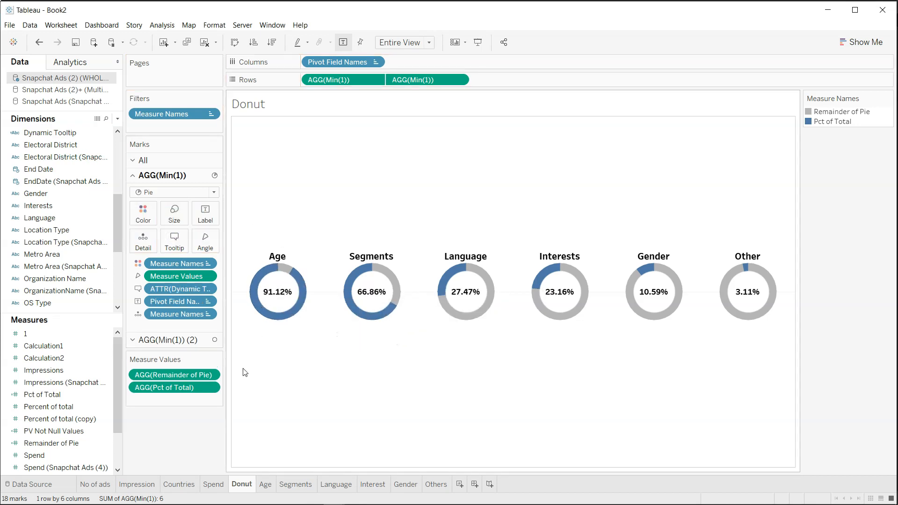
left_click(205, 289)
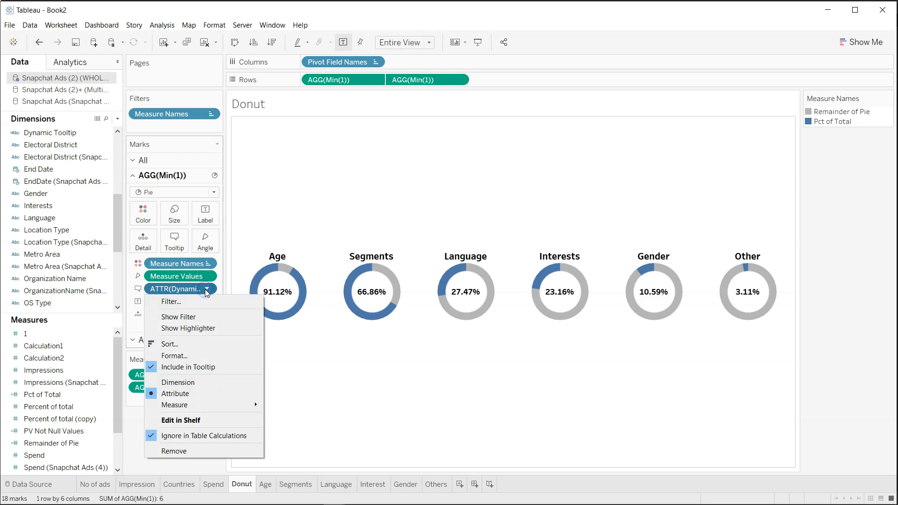
Step: Open the pie marks' tooltip for editing and delete its Pivot Field Names line
left_click(173, 237)
left_click(173, 238)
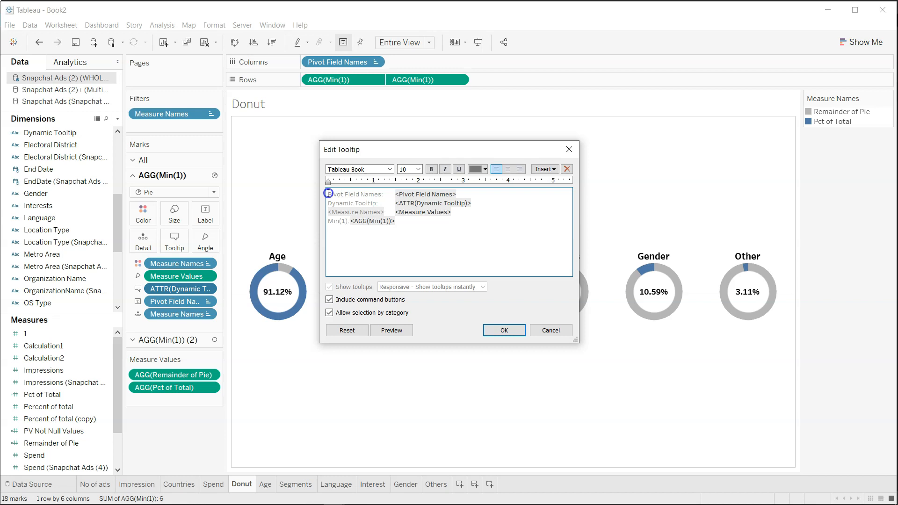
left_click(461, 195, "shift")
key("BackSpace")
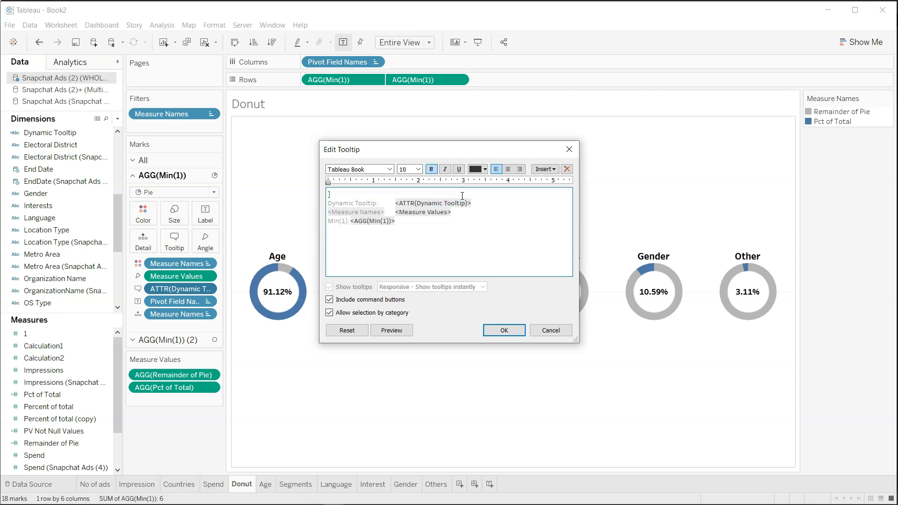
Step: Delete the "Dynamic Tooltip:" label and the blank line above it, leaving <ATTR(Dynamic Tooltip)> on the tooltip's first line
key("Down")
key("Delete")
key("Delete")
key("Delete")
key("Delete")
key("Delete")
key("Delete")
key("Delete")
key("Delete")
key("Delete")
key("Delete")
key("Delete")
key("Delete")
key("Delete")
key("Delete")
key("Delete")
key("Delete")
key("Delete")
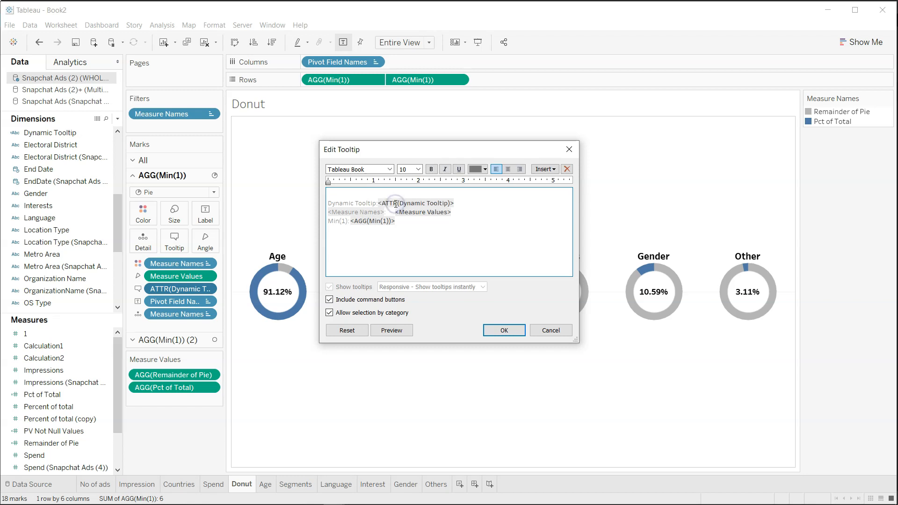
key("BackSpace")
left_click(396, 204)
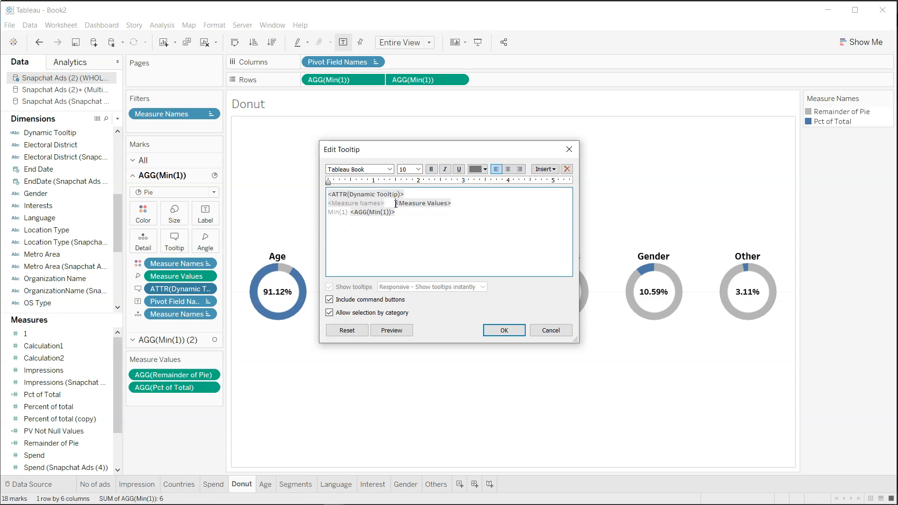
Step: Delete the Measure Names and Min(1) lines below <ATTR(Dynamic Tooltip)> and save the pie marks' tooltip
key("ctrl+shift+End")
key("shift+Home")
key("shift+End")
key("Delete")
key("Delete")
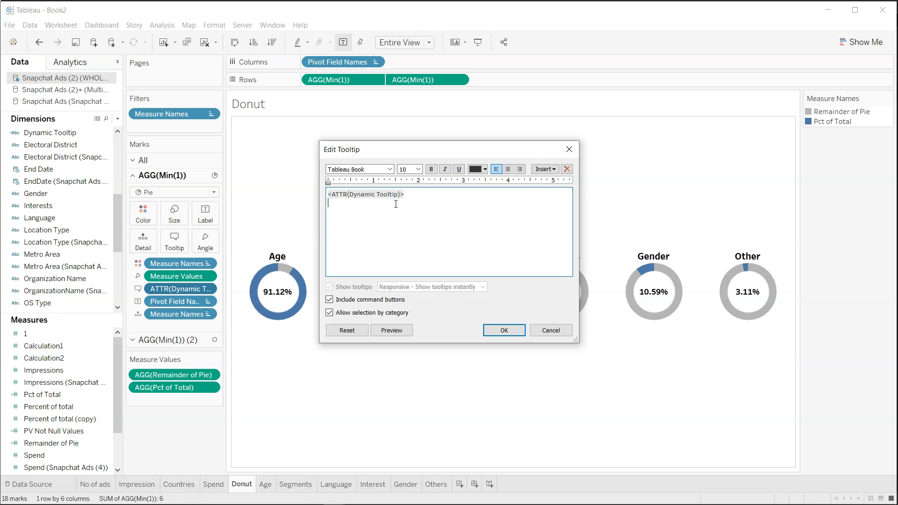
left_click(504, 330)
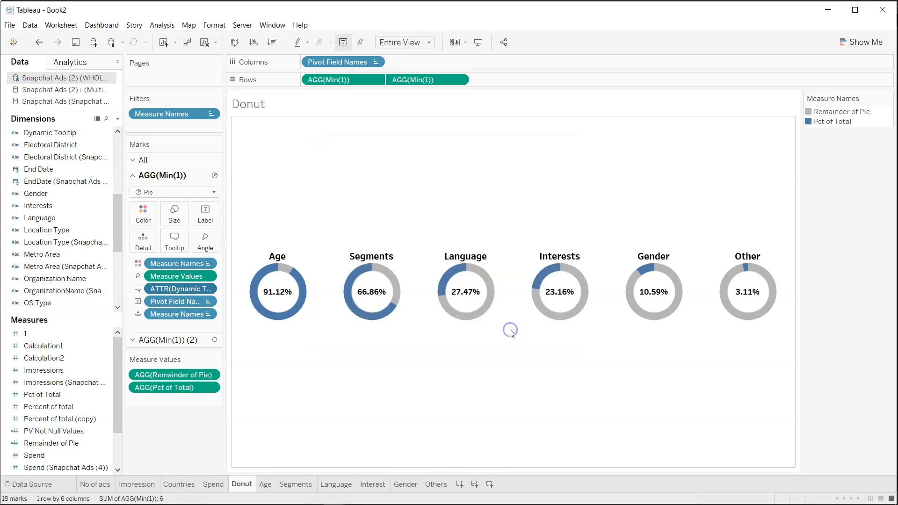
Step: Check the tooltip of the Age donut and the options of the Dynamic Tooltip pill on the pie marks
mouse_move(296, 312)
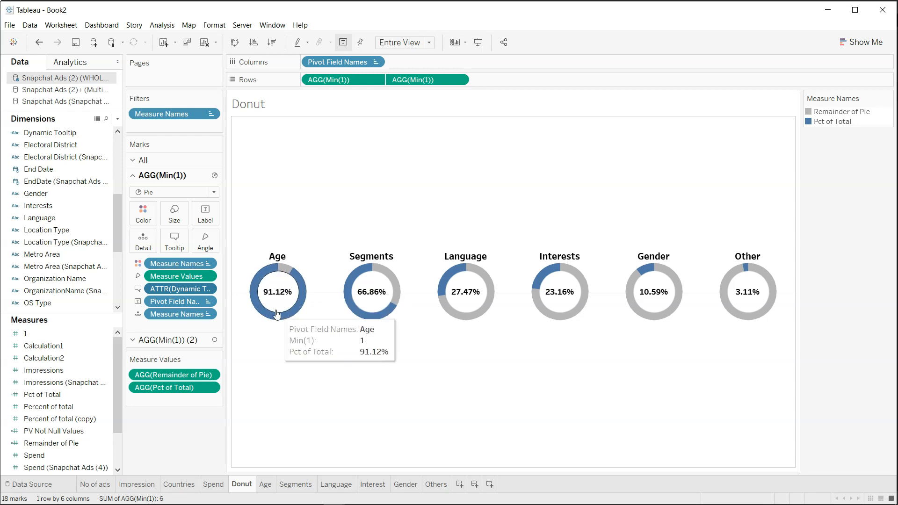
left_click(206, 289)
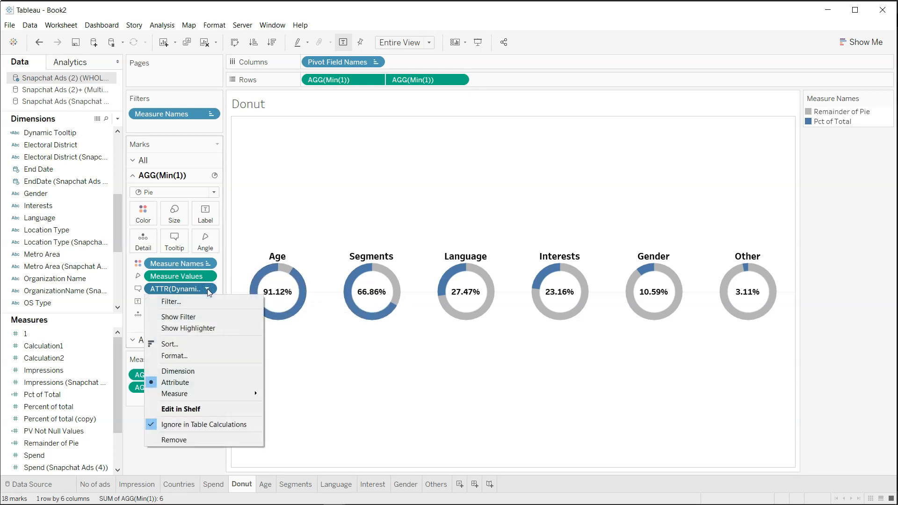
left_click(208, 289)
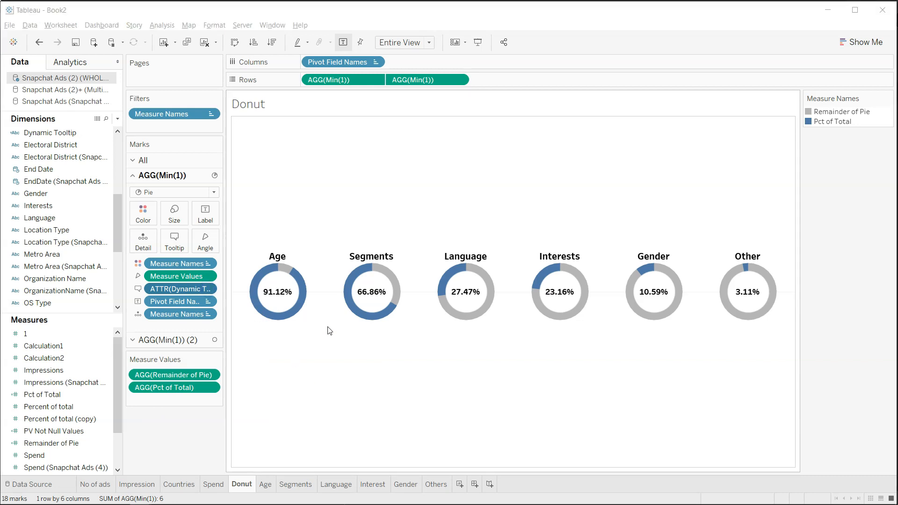
mouse_move(305, 290)
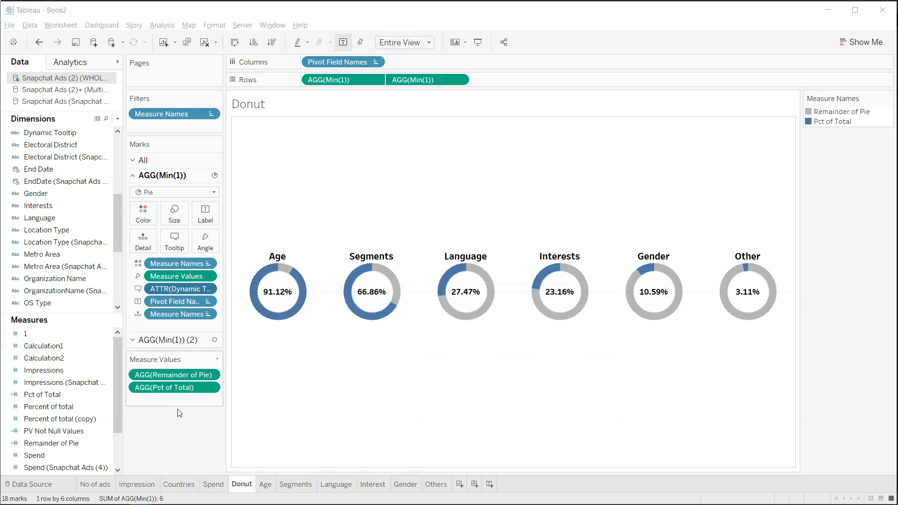
Step: Add Dynamic Tooltip to the AGG(Min(1)) (2) circle marks' tooltip and delete its Measure Names, Pivot Field Names, Min(1) and Pct of Total lines
left_click(180, 343)
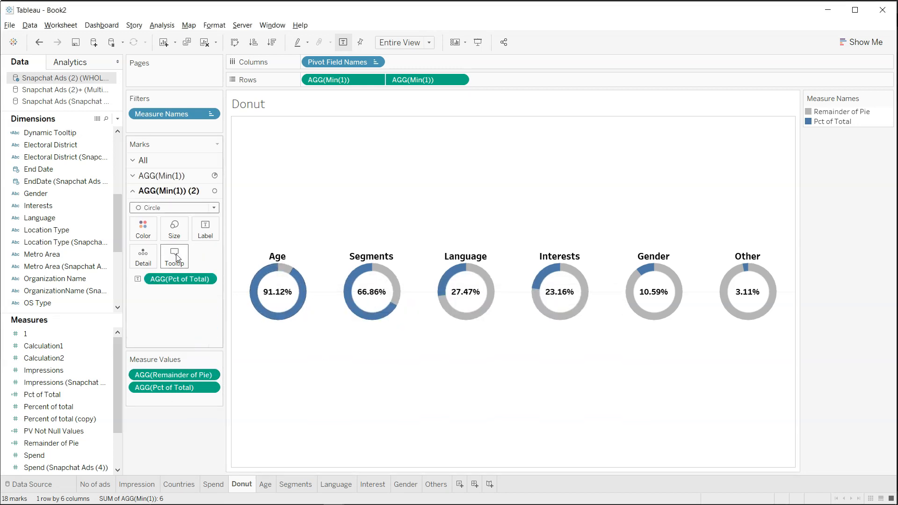
left_click_drag(58, 134, 178, 259)
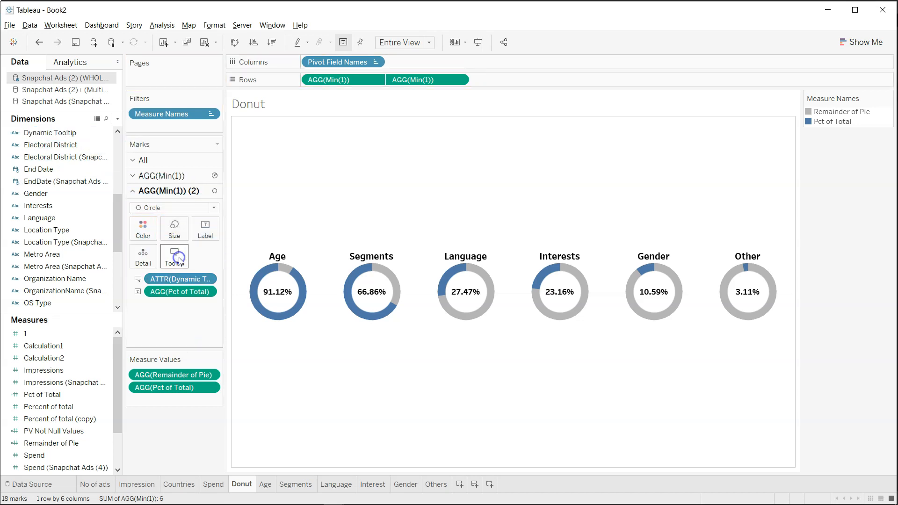
left_click(175, 257)
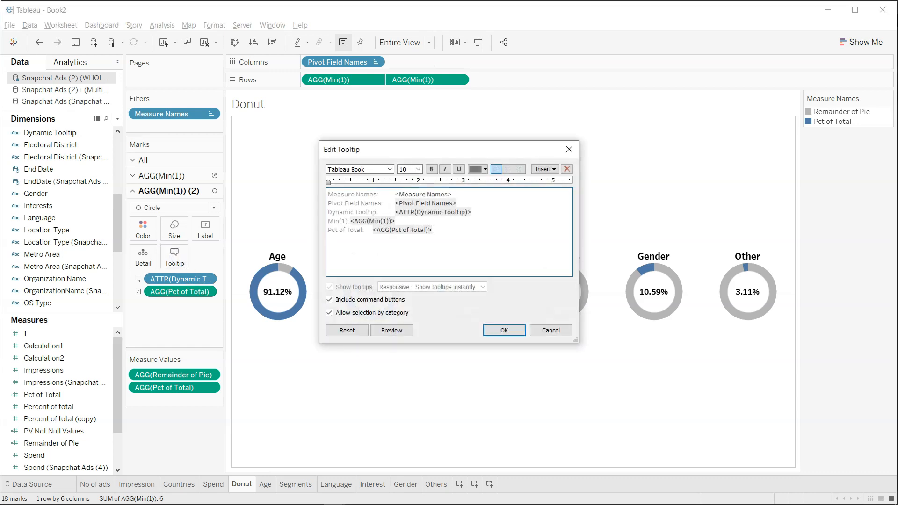
left_click_drag(439, 229, 327, 224)
key("BackSpace")
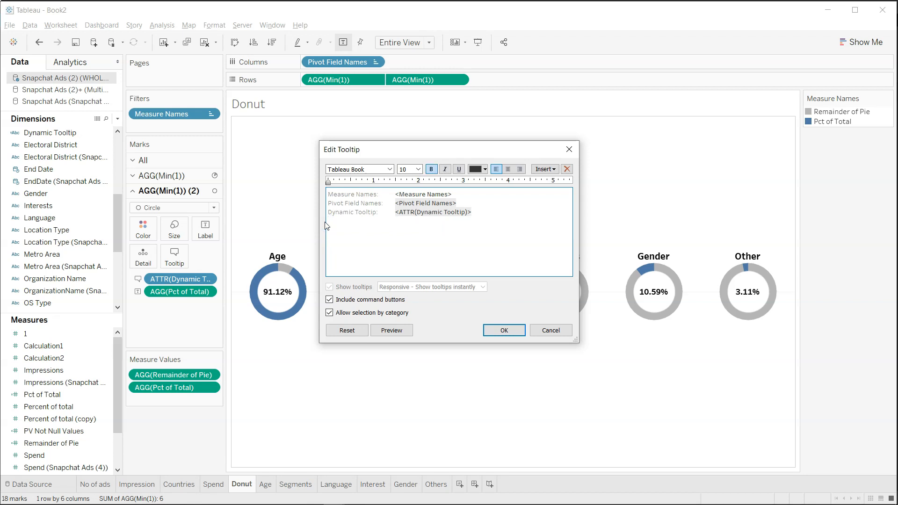
left_click_drag(463, 200, 267, 177)
key("BackSpace")
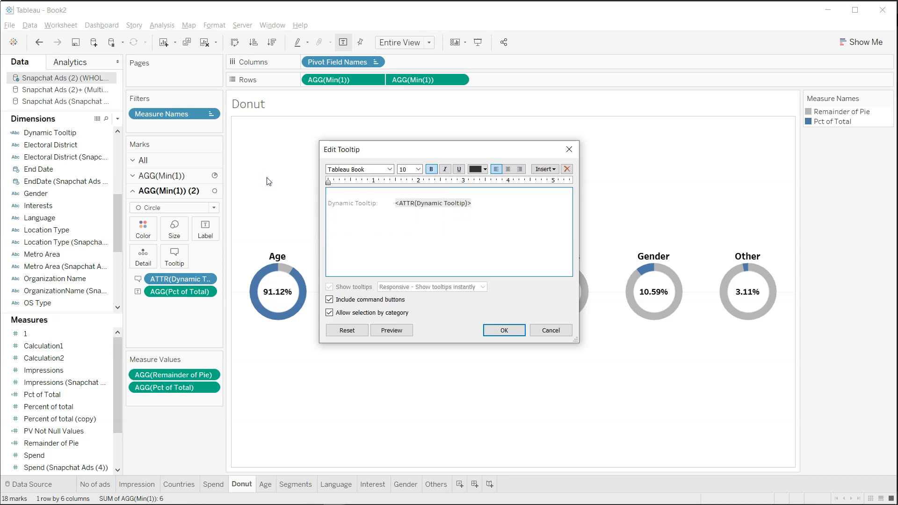
Step: Remove the blank line and the "Dynamic Tooltip:" label before <ATTR(Dynamic Tooltip)> and save the circle marks' tooltip
key("Delete")
key("Delete")
key("Delete")
key("Delete")
key("Delete")
key("Delete")
key("Delete")
key("Delete")
key("Delete")
key("Delete")
key("Delete")
key("Delete")
key("Delete")
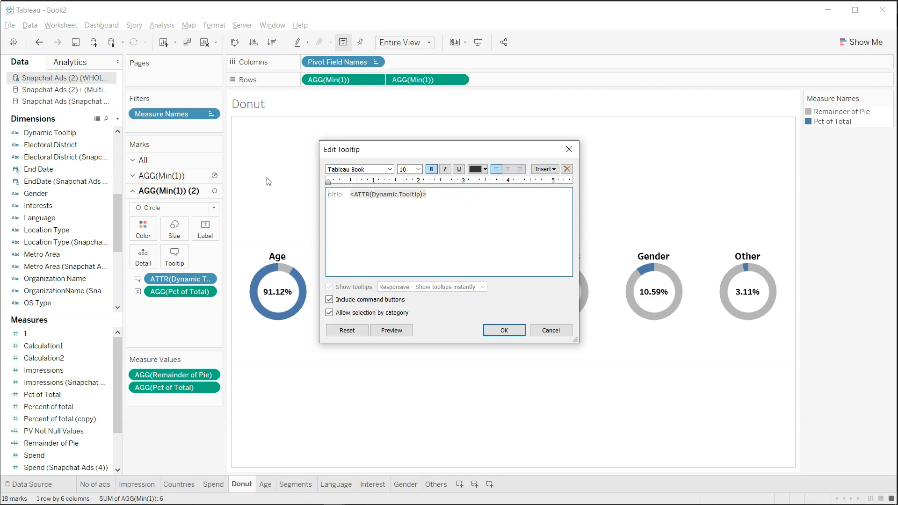
key("Delete")
key("Delete")
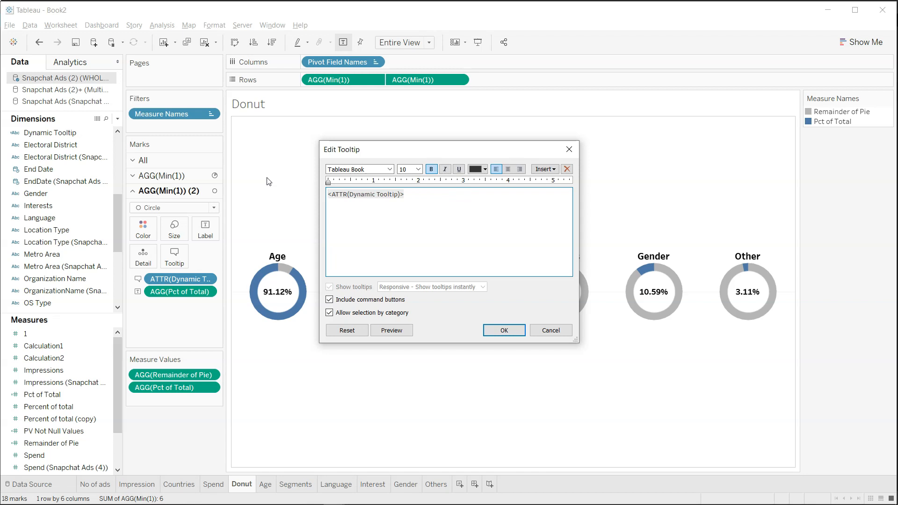
left_click(514, 332)
Step: Check the tooltips of the donuts from Age through Other for the sheet named in each
mouse_move(277, 297)
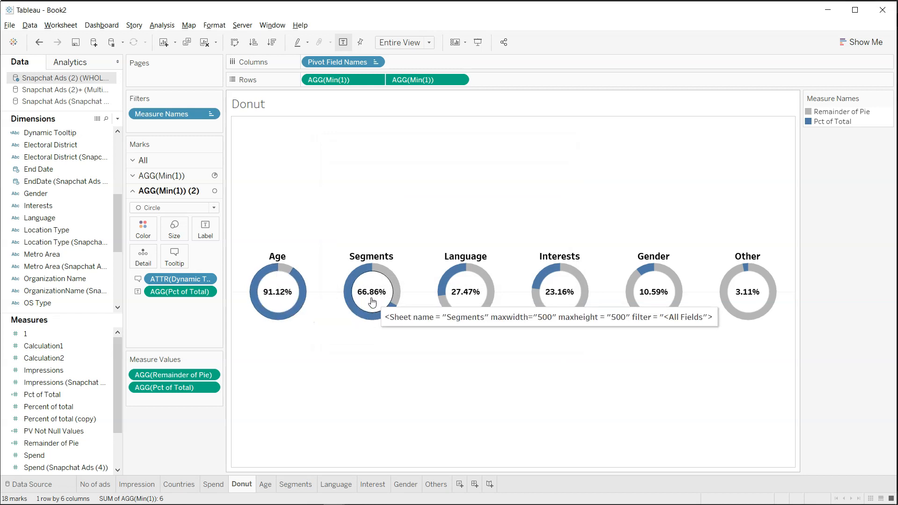
mouse_move(460, 305)
mouse_move(551, 297)
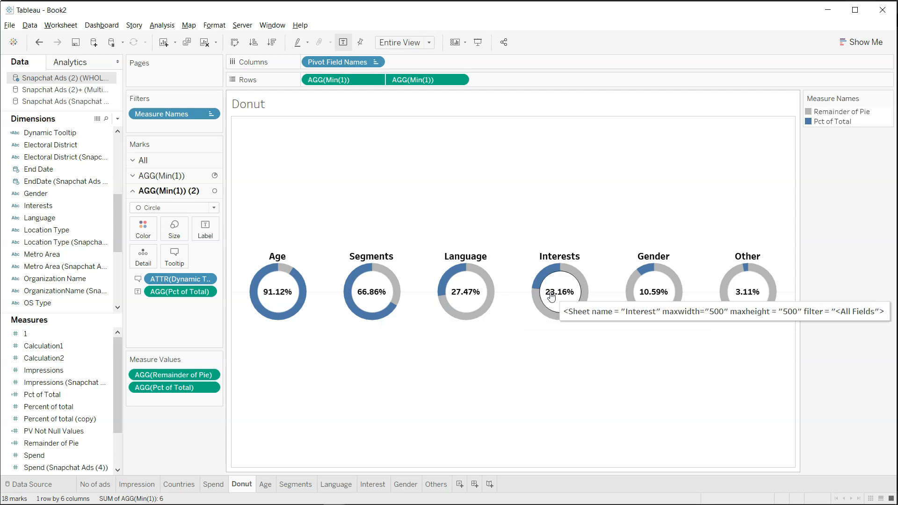
mouse_move(657, 302)
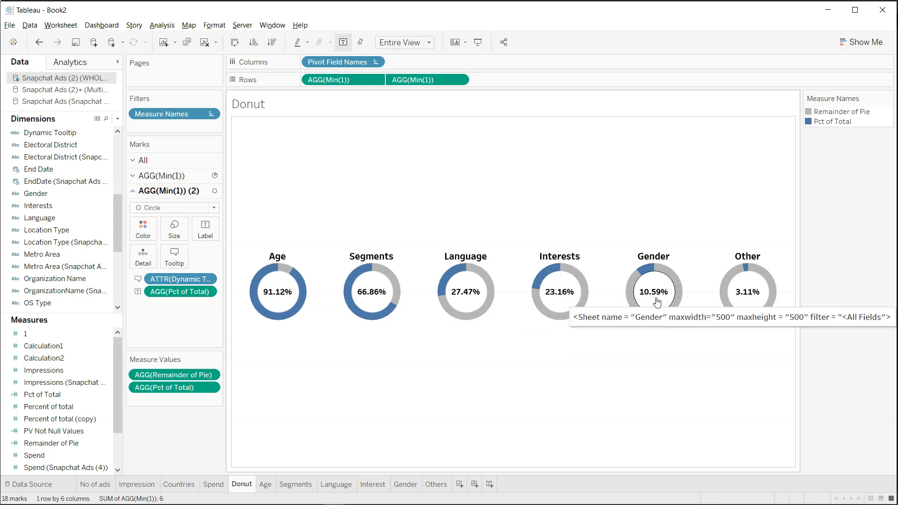
mouse_move(744, 302)
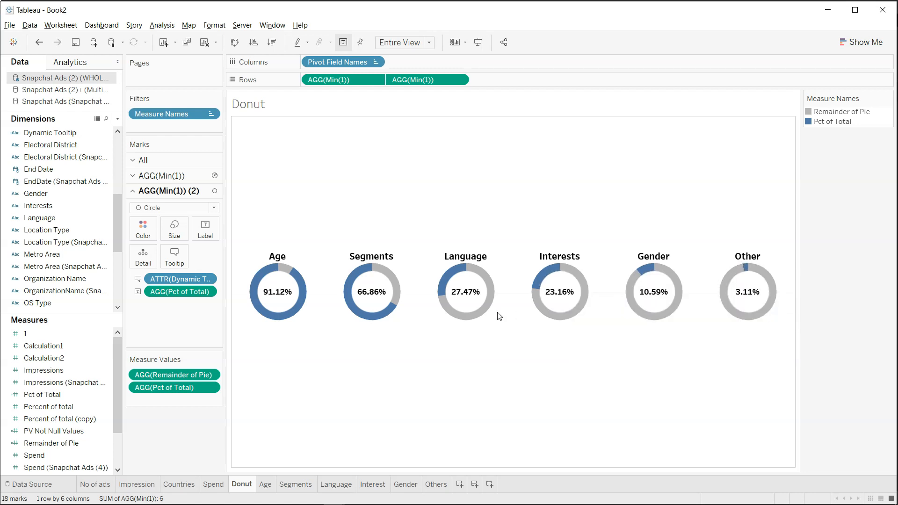
mouse_move(368, 295)
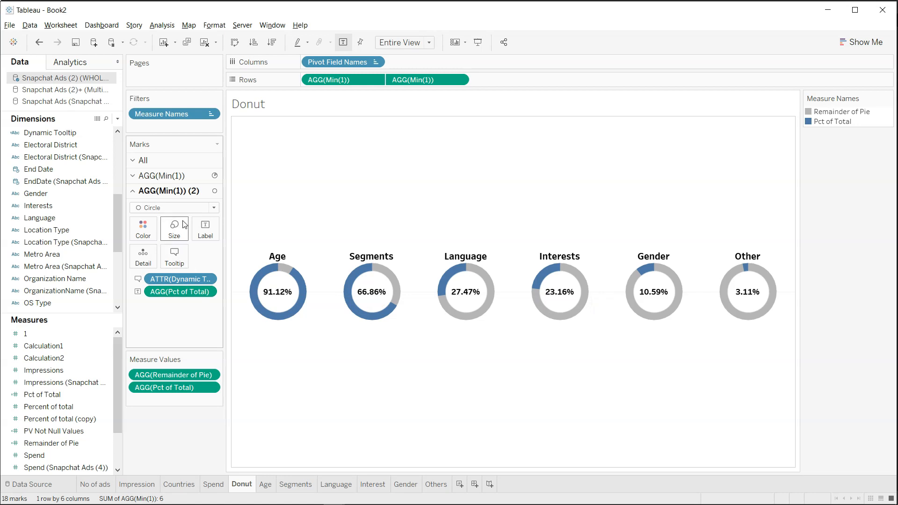
Step: Edit the Dynamic Tooltip formula so the filter in its Age line reads "<All Fields>" with the closing angle bracket
left_click(181, 178)
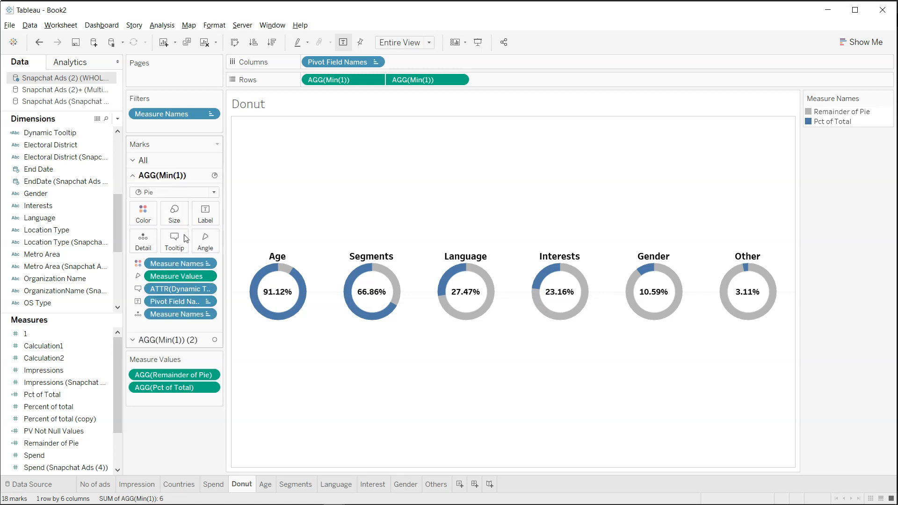
left_click(186, 289)
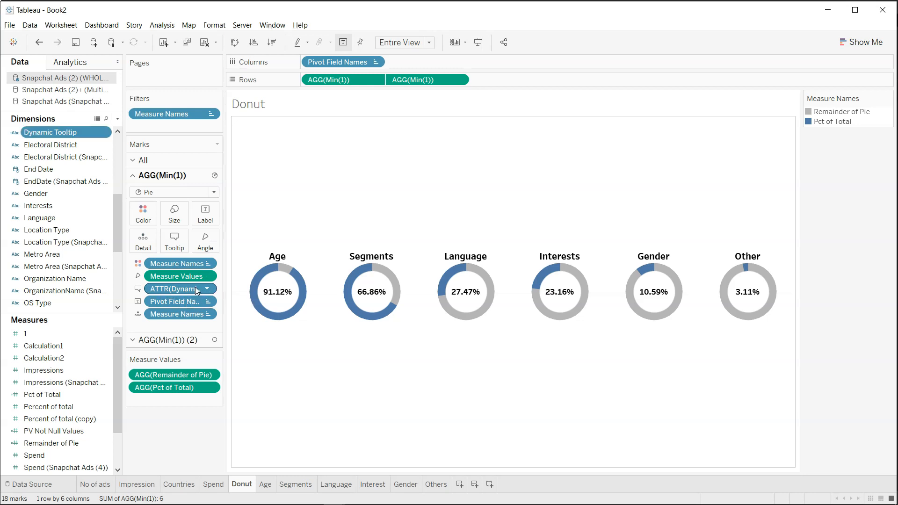
right_click(105, 133)
left_click(154, 189)
left_click_drag(243, 209, 356, 232)
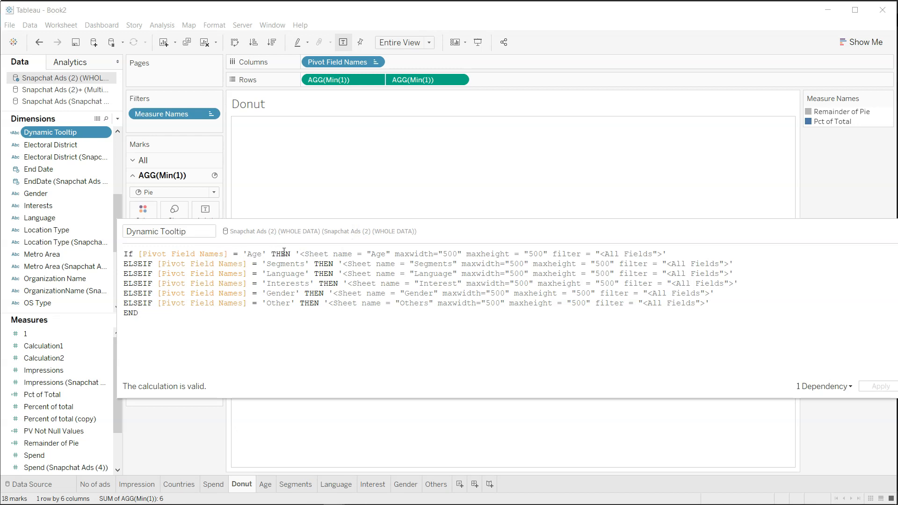
left_click(299, 254)
left_click_drag(300, 253, 659, 253)
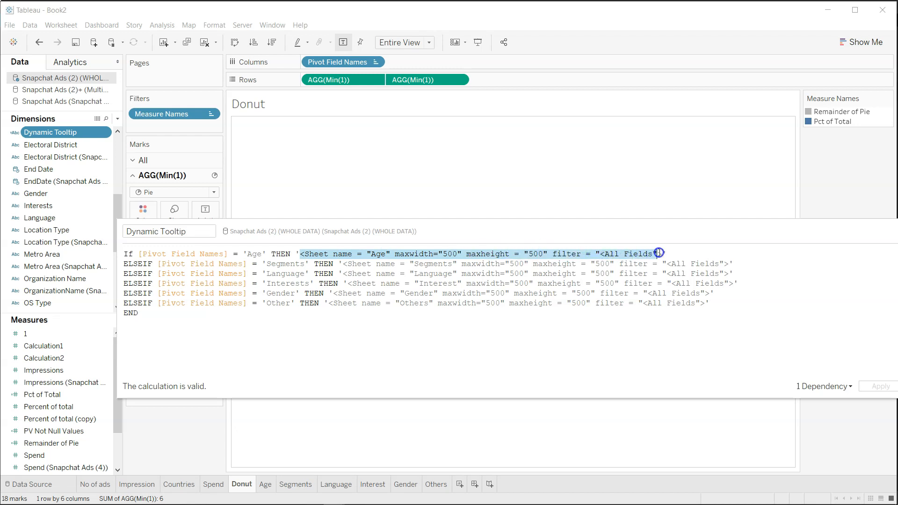
left_click(658, 252)
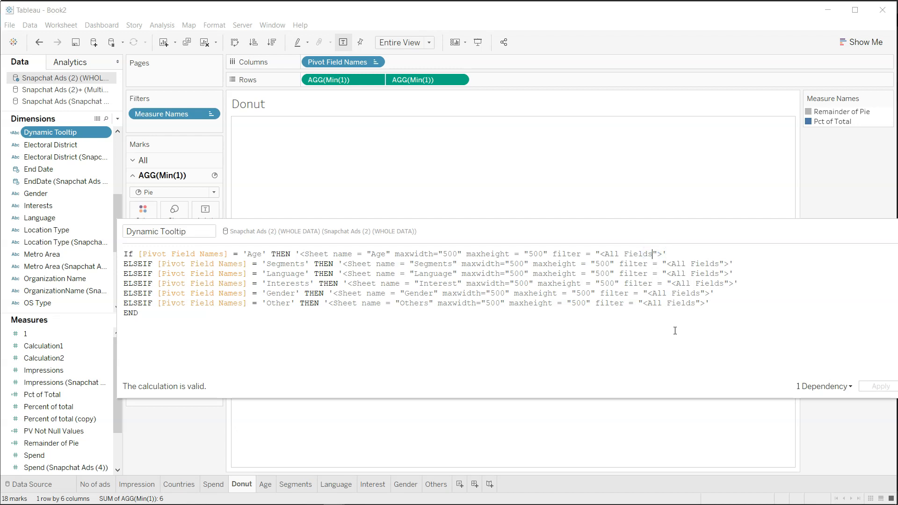
type(">")
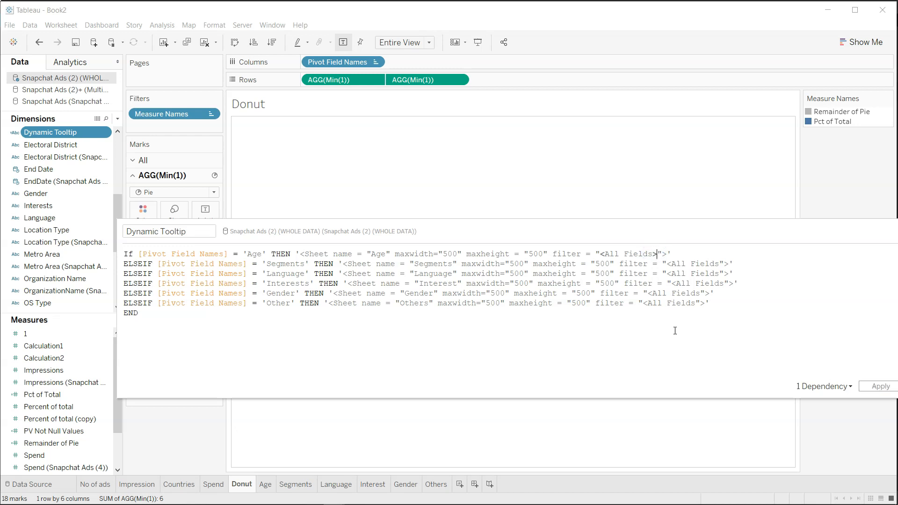
Step: Add the missing ">" after All Fields in the Segments, Language, Interests, Gender and Other lines of the formula
left_click(718, 265)
type(">")
left_click(720, 274)
type(">")
left_click(725, 284)
type(">")
left_click(701, 293)
type(">")
left_click(698, 303)
type(">")
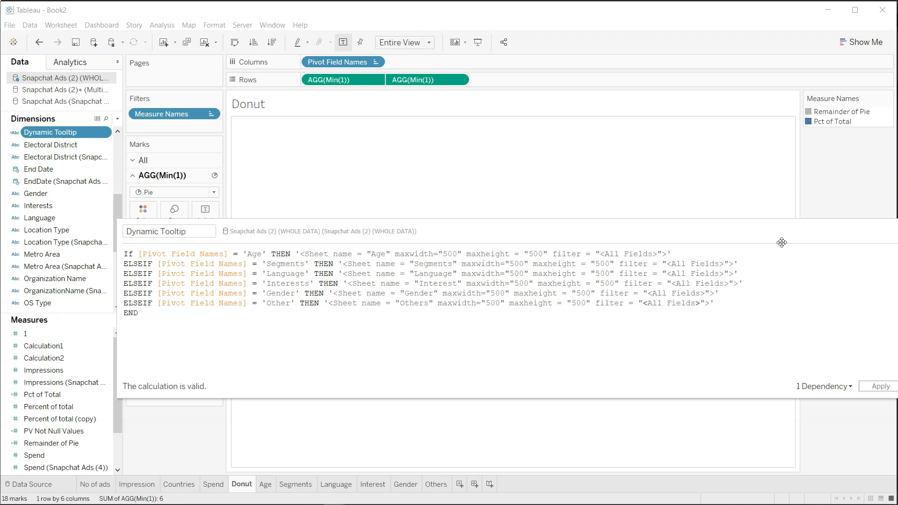
Step: Apply and save the corrected Dynamic Tooltip formula and check the Age donut's tooltip
left_click_drag(780, 242, 635, 214)
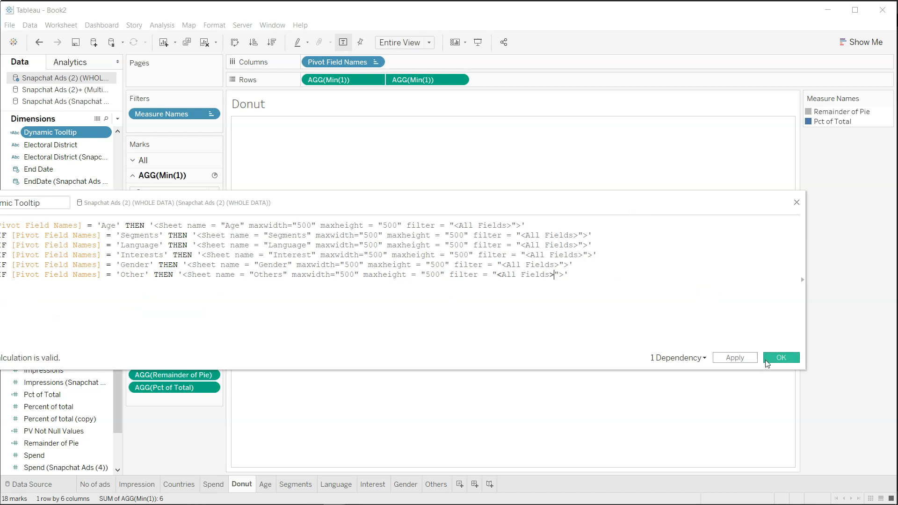
left_click(742, 358)
left_click(780, 357)
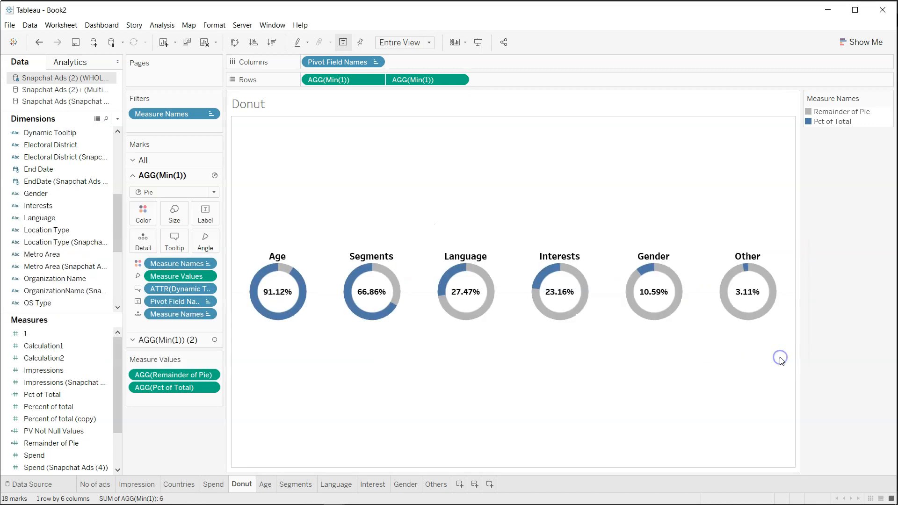
mouse_move(281, 303)
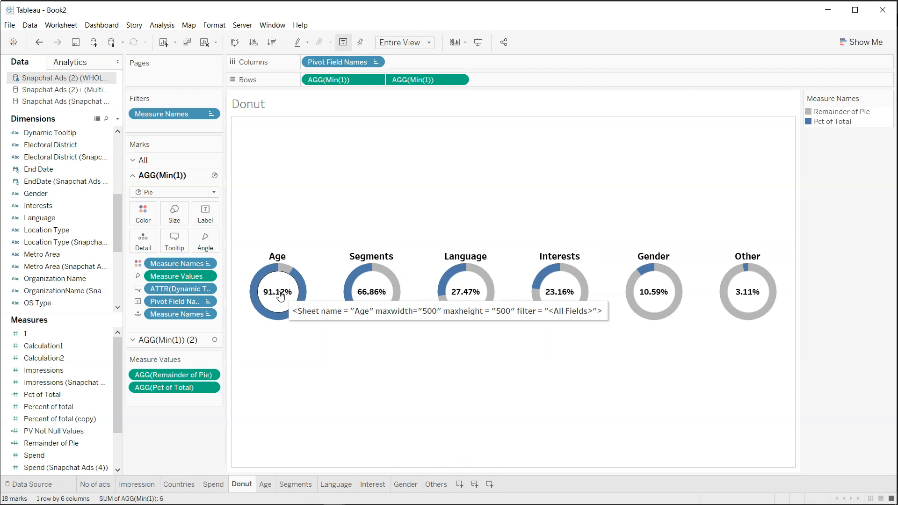
left_click(107, 134)
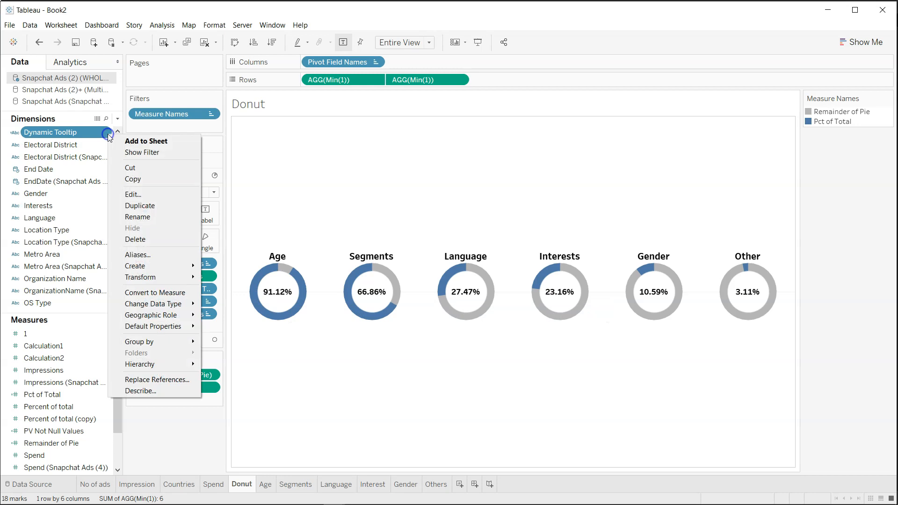
left_click(159, 200)
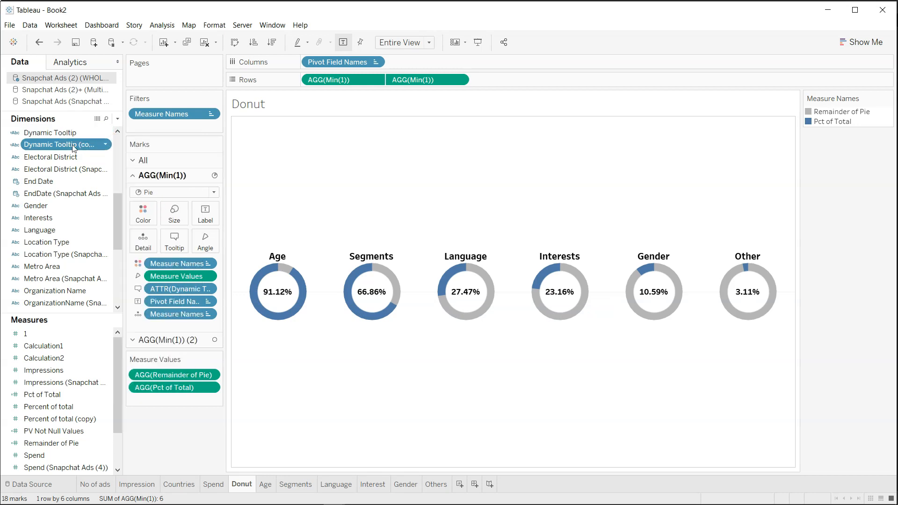
left_click(107, 144)
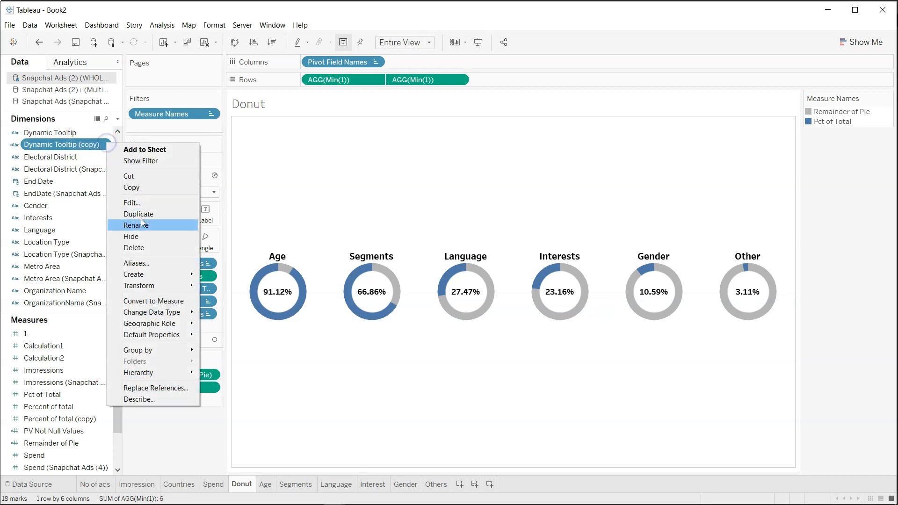
left_click(148, 246)
Step: In the Age line of the Dynamic Tooltip formula, remove the spaces around the equals signs after name and maxheight
left_click(109, 133)
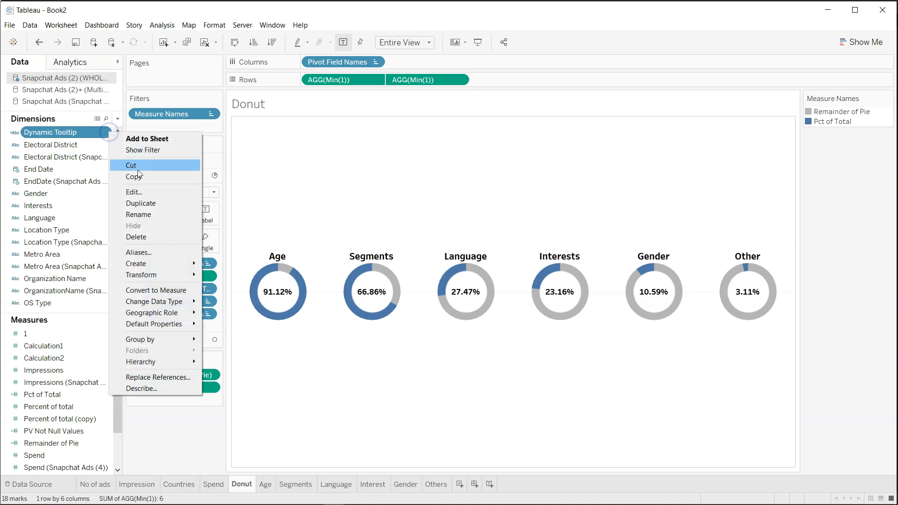
left_click(151, 192)
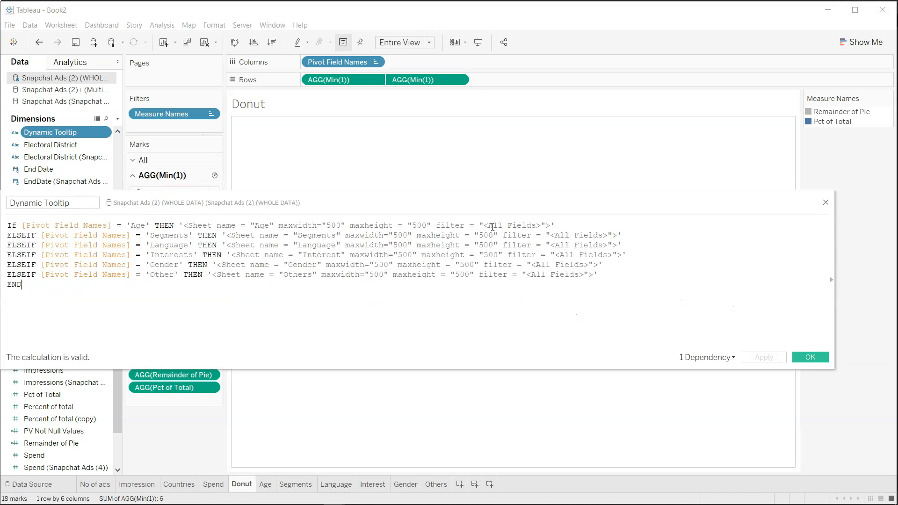
left_click_drag(482, 225, 541, 225)
left_click(570, 227)
left_click(183, 226)
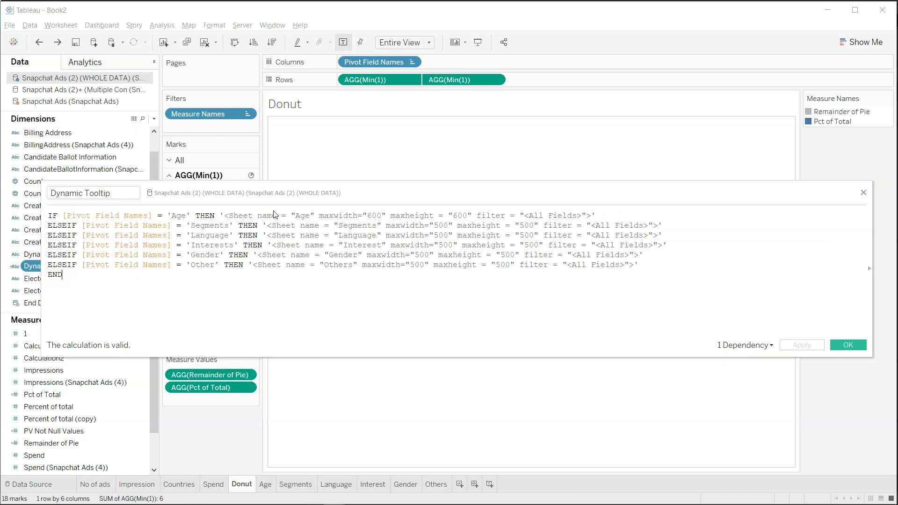
left_click(291, 215)
key("BackSpace")
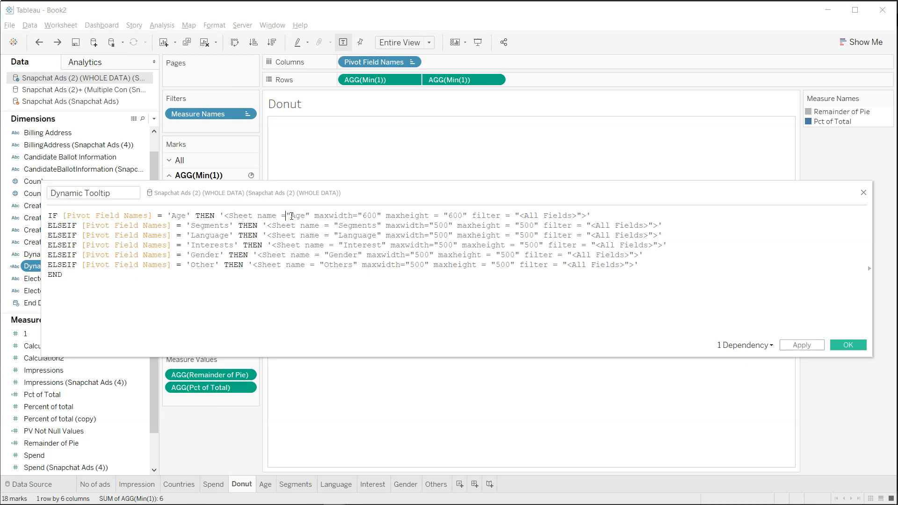
key("BackSpace")
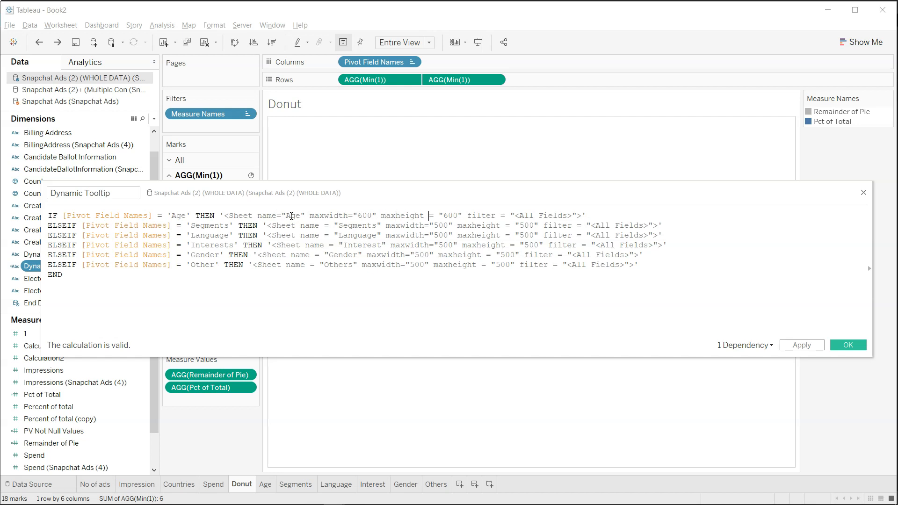
key("BackSpace")
key("Delete")
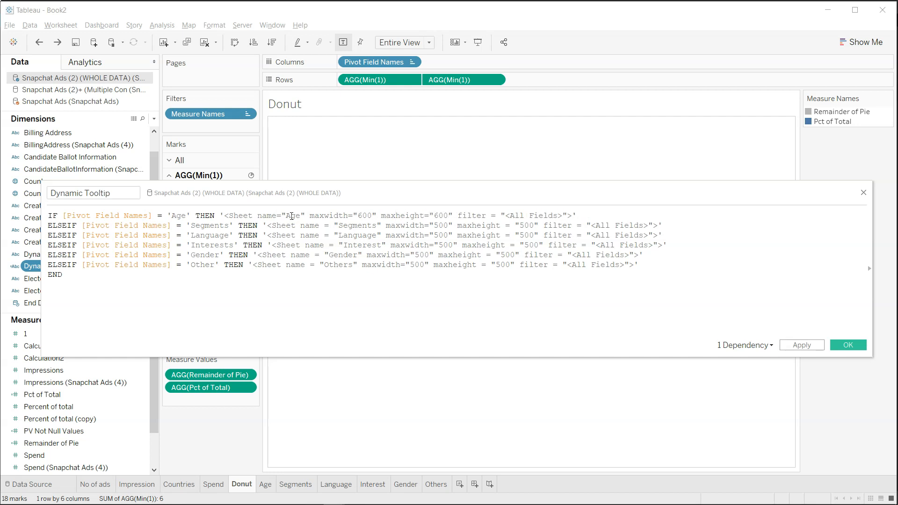
Step: Remove the spaces around the equals sign after filter in the formula's Age line
key("Right")
key("Right")
key("Right")
key("Right")
key("Right")
key("Right")
key("Delete")
key("Delete")
Step: Remove the spaces around the equals signs after maxheight and filter in the Segments line
key("Down")
key("Delete")
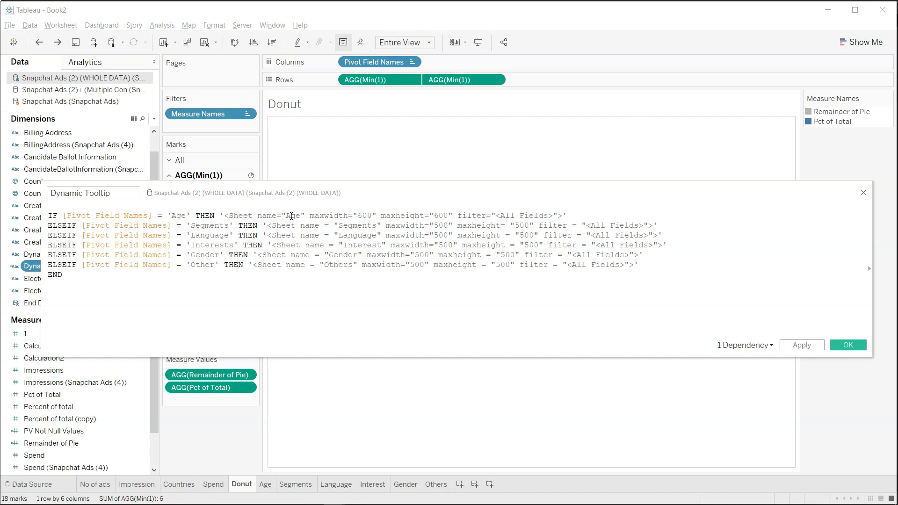
key("Delete")
key("Right")
key("Right")
key("Right")
key("Right")
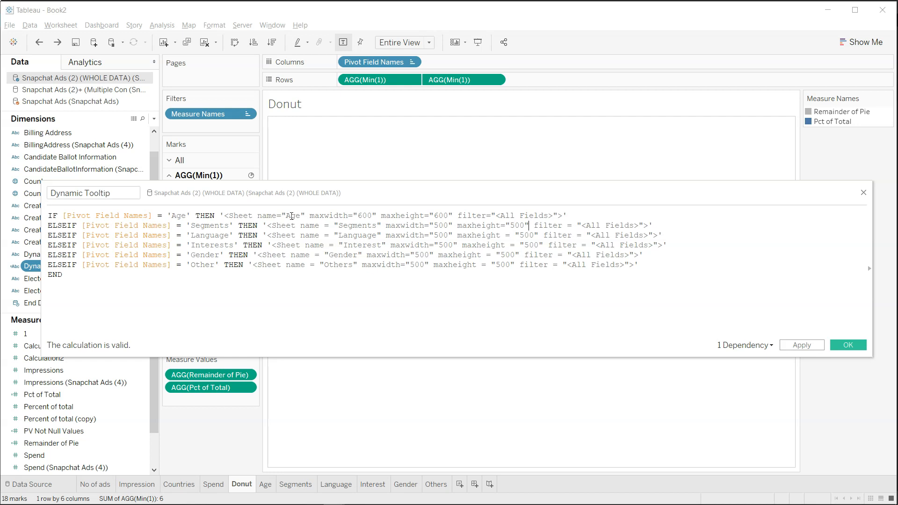
key("Delete")
key("Delete")
Step: Remove the spaces around the remaining equals signs inside the Sheet tags of the Segments, Language, Interests, Gender and Other lines
key("Left")
key("Left")
key("Left")
key("Left")
key("Left")
key("Left")
key("Left")
key("Left")
key("Left")
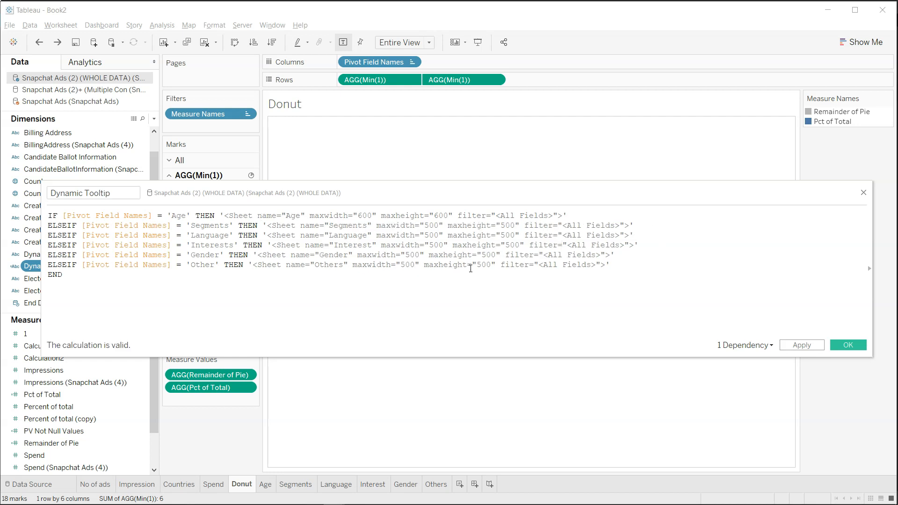
Step: Save the cleaned-up Dynamic Tooltip formula and check the tooltips of the donuts from Age through Other
left_click_drag(473, 235, 617, 268)
left_click(618, 269)
left_click(843, 348)
mouse_move(313, 300)
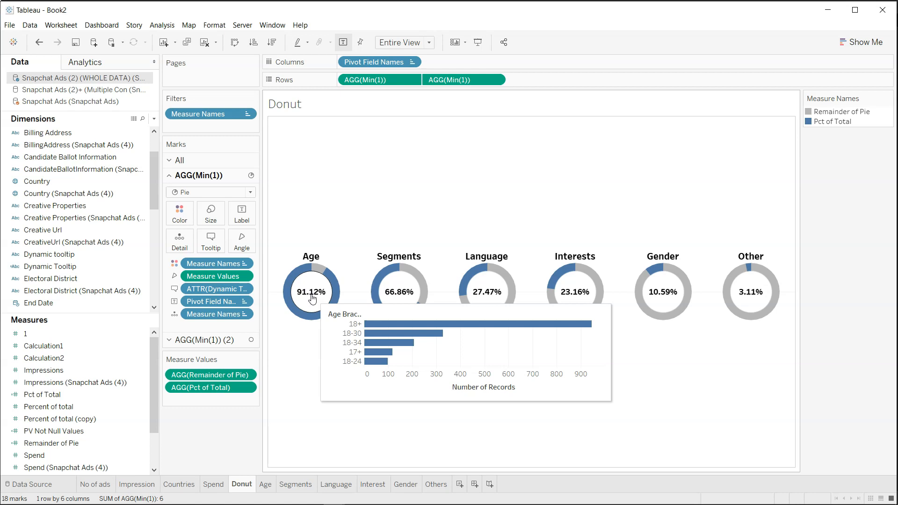
mouse_move(504, 303)
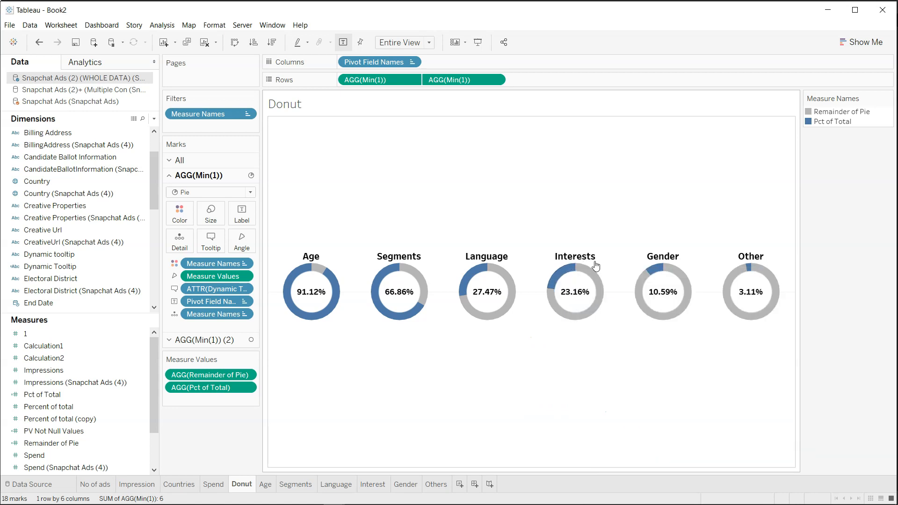
mouse_move(762, 290)
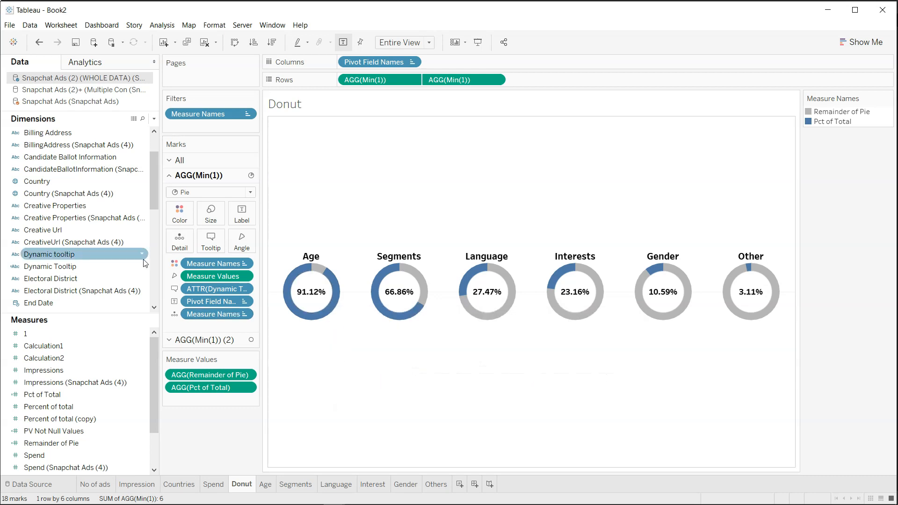
Step: Insert the text "Segment includes advertiser-specific data" before the Sheet tag in the Segments line of the Dynamic Tooltip formula
right_click(142, 266)
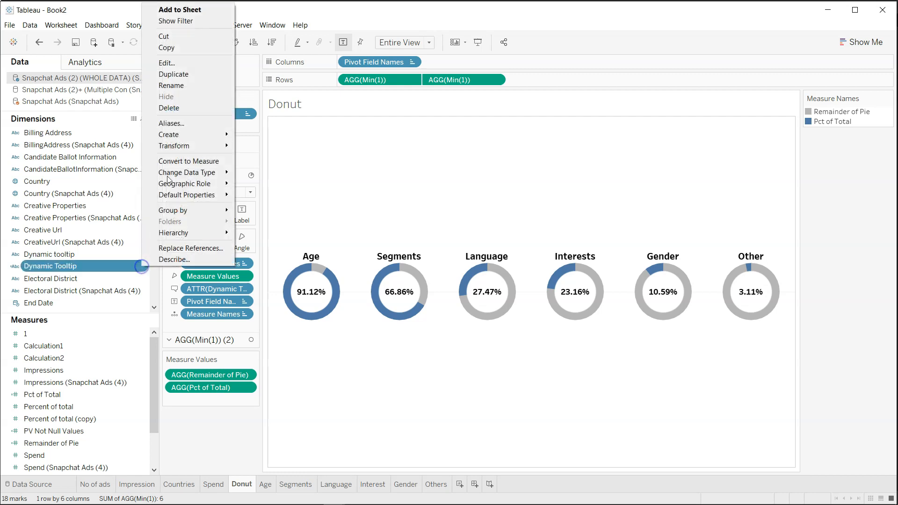
left_click(173, 63)
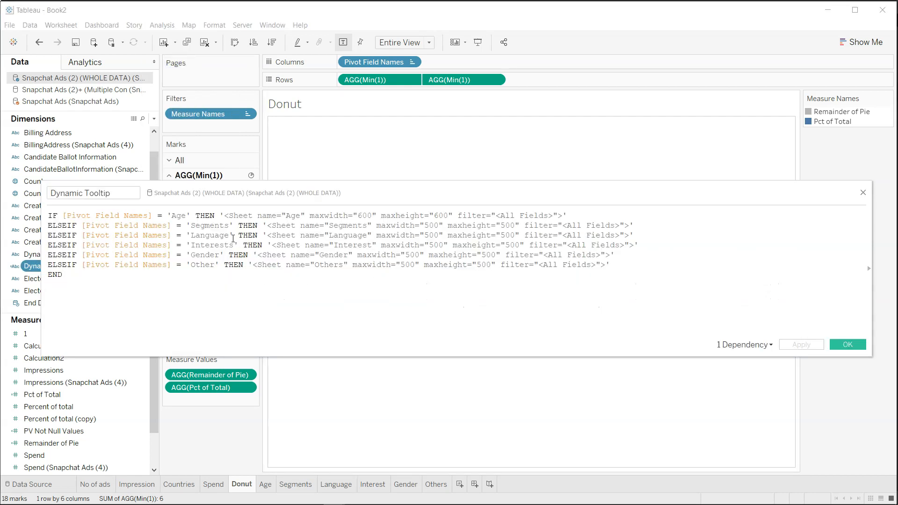
left_click(267, 226)
type("Segment ")
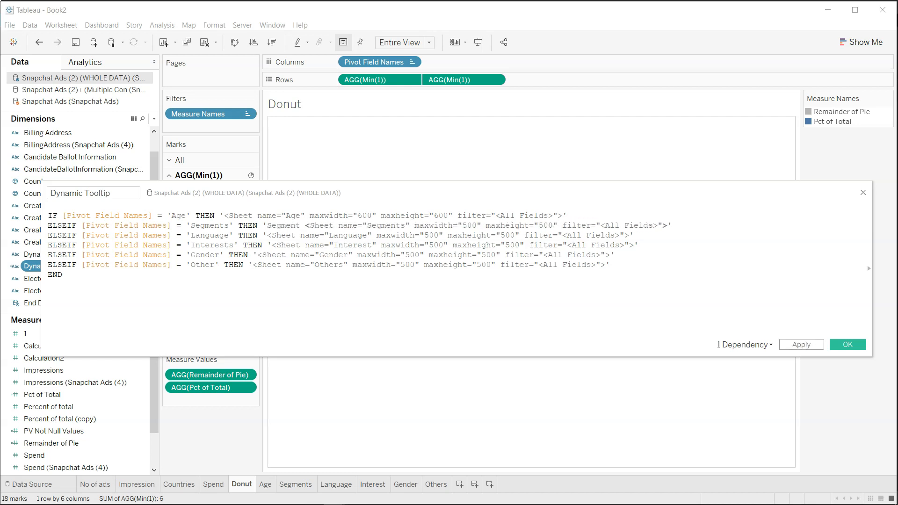
type("includes ")
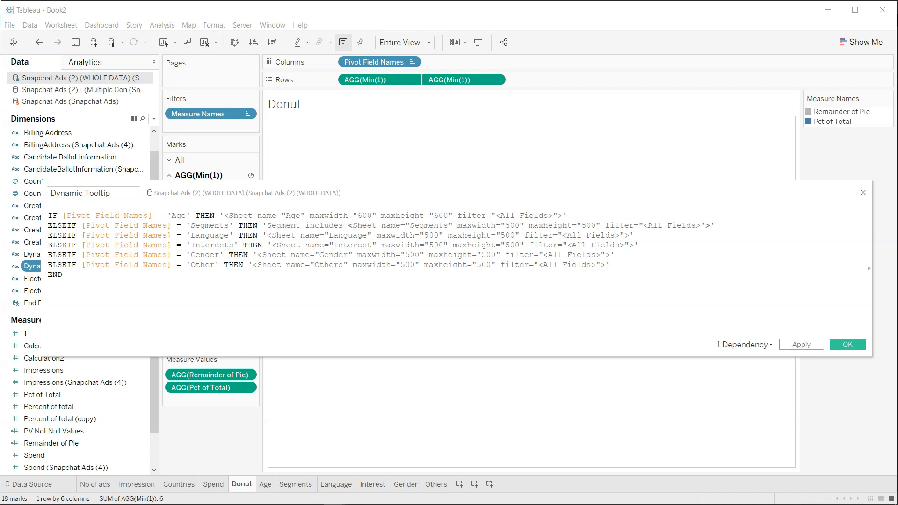
type("advertiser")
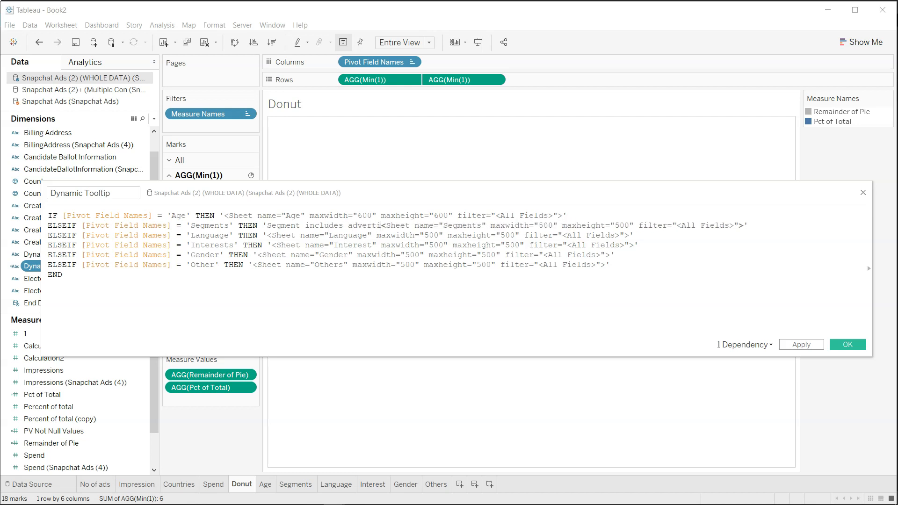
type("-specific ")
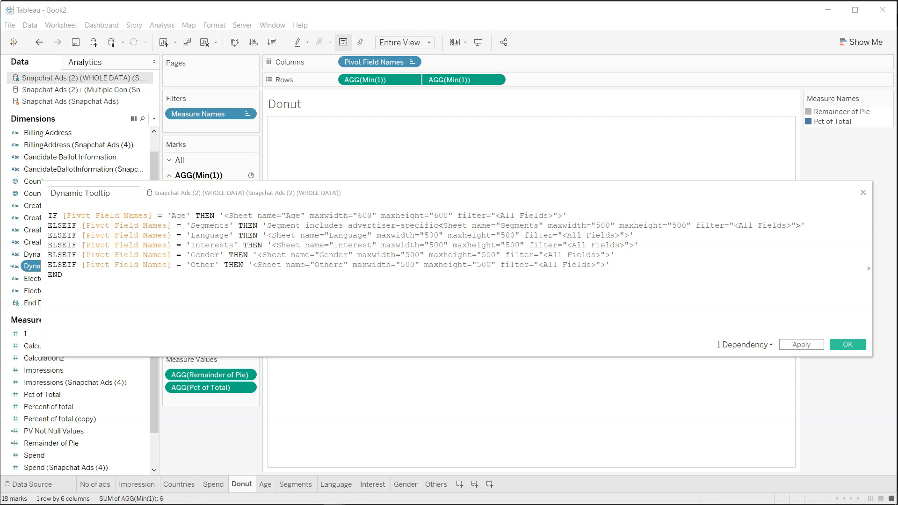
type("data used")
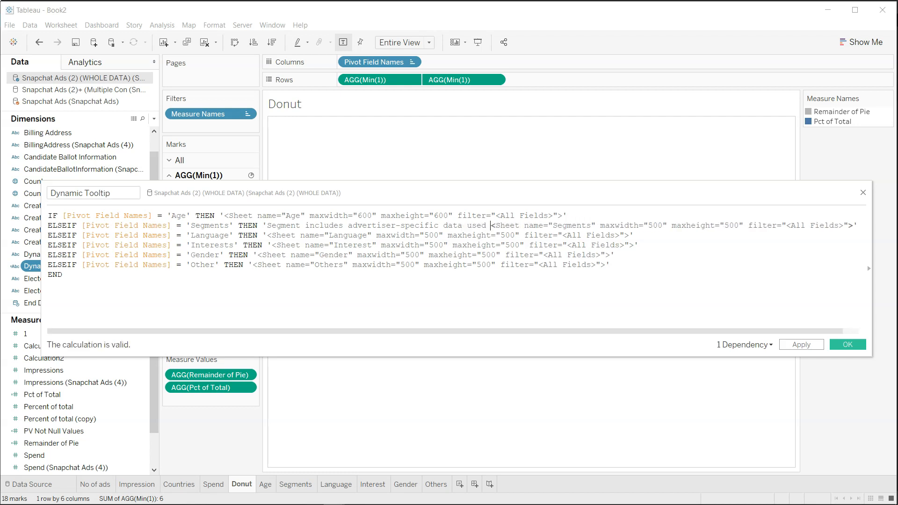
key("BackSpace")
key("BackSpace")
key("BackSpace")
key("BackSpace")
key("BackSpace")
key("BackSpace")
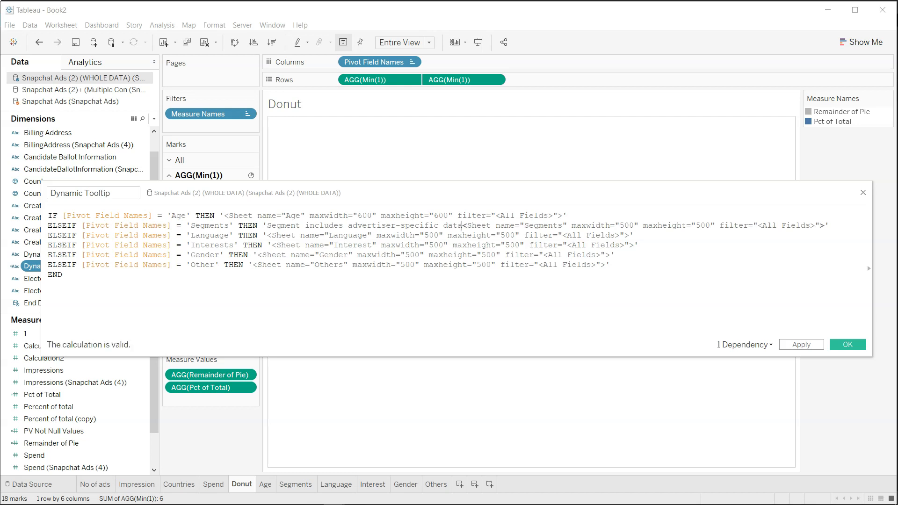
Step: Apply and save the Dynamic Tooltip formula and check the tooltips of the Age and Segments donuts
left_click(800, 344)
left_click(841, 346)
mouse_move(400, 299)
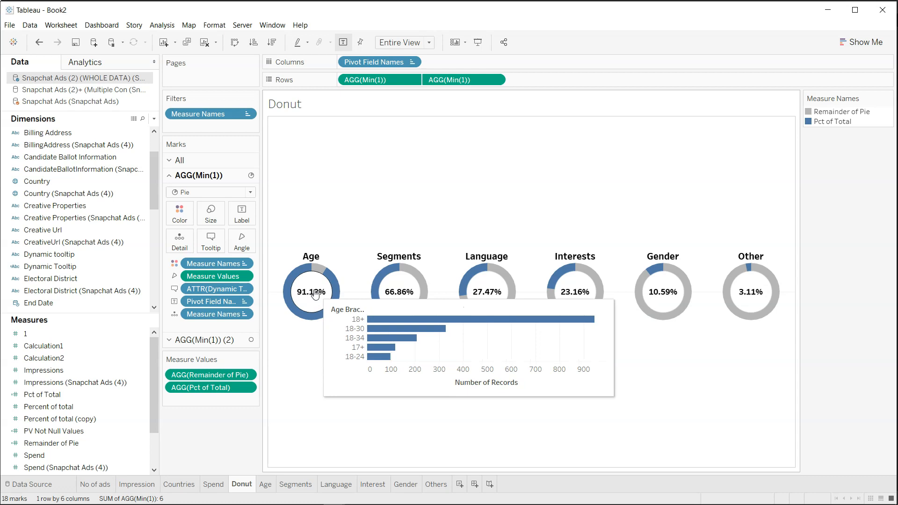
mouse_move(486, 298)
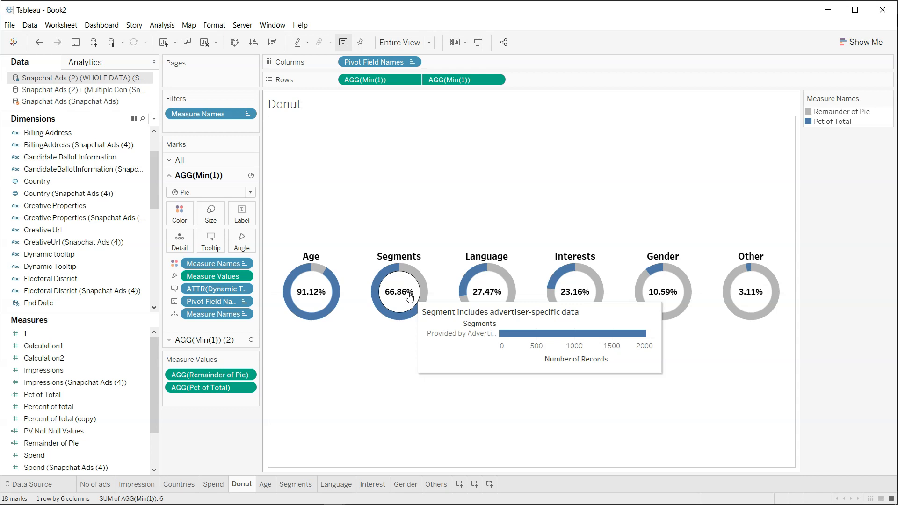
Step: Review the descriptive text in the Segments line of the Dynamic Tooltip formula and close the formula
left_click(143, 268)
left_click(181, 65)
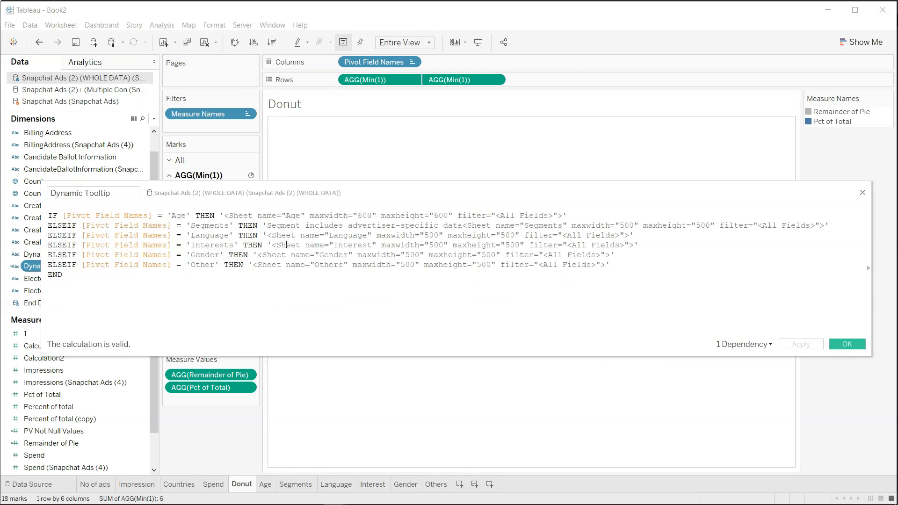
left_click_drag(267, 225, 462, 226)
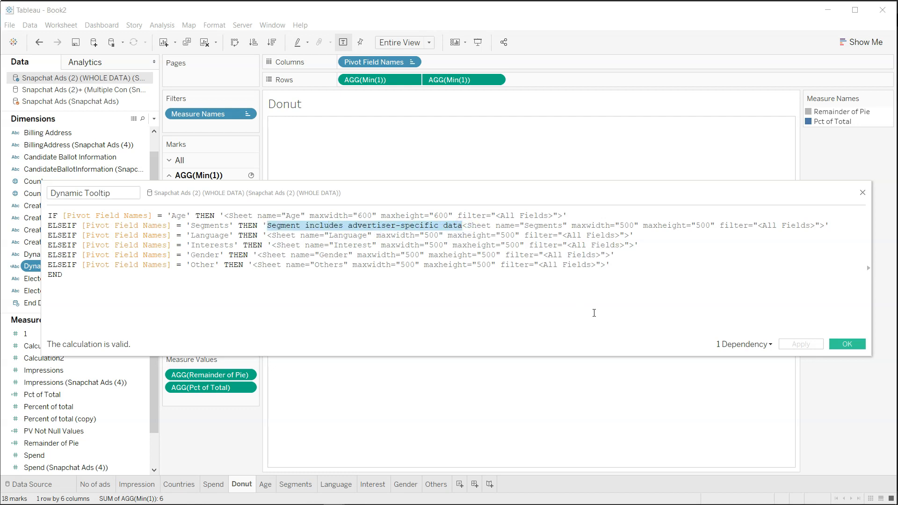
left_click(836, 344)
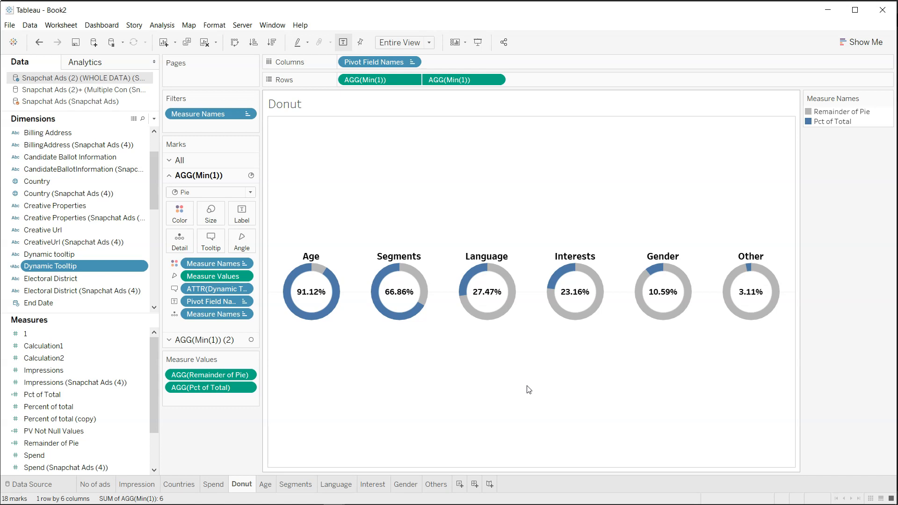
Step: Switch to the Snapchat Ad targeting workbook and examine the line chart under "When are they targeting you?" with its tooltips
key("alt")
key("alt+Tab")
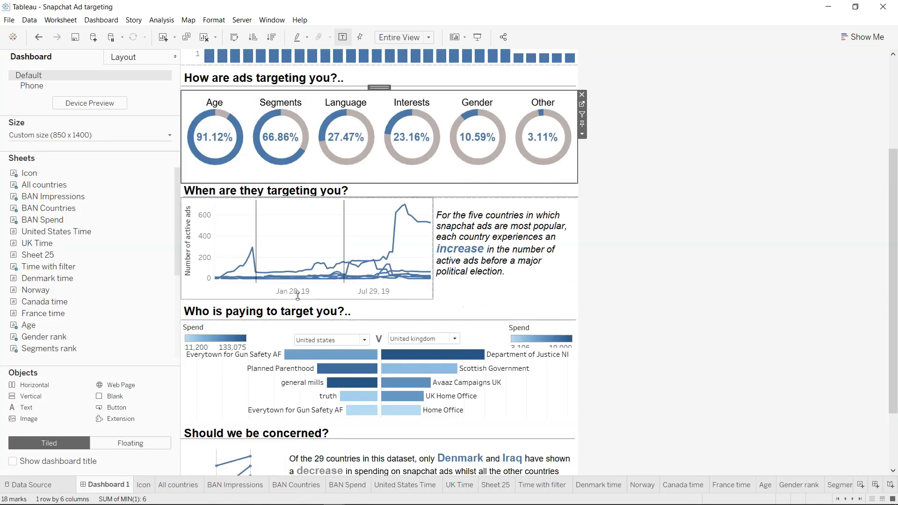
left_click(238, 194)
mouse_move(259, 282)
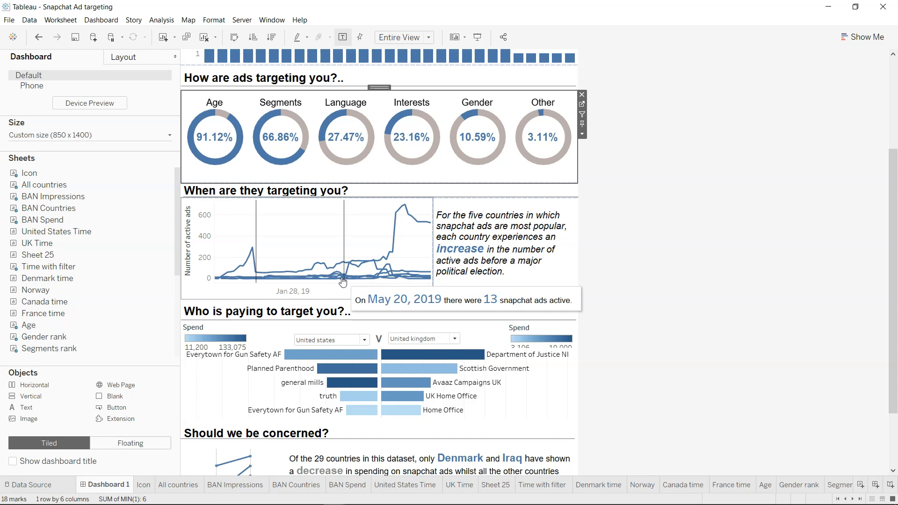
mouse_move(257, 222)
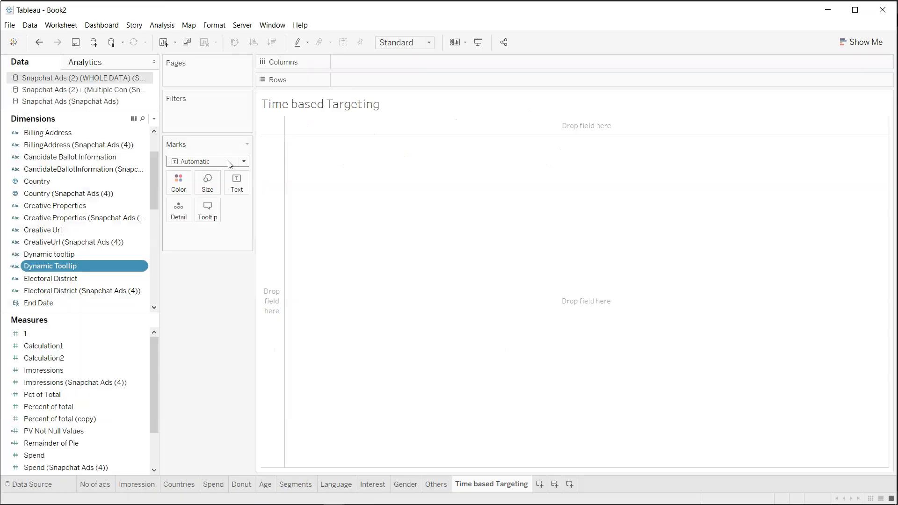
Step: Connect the Excel workbook "Sheet1 (Overtime data)" as a new data source and go back to the Time based Targeting sheet's fields
mouse_move(492, 484)
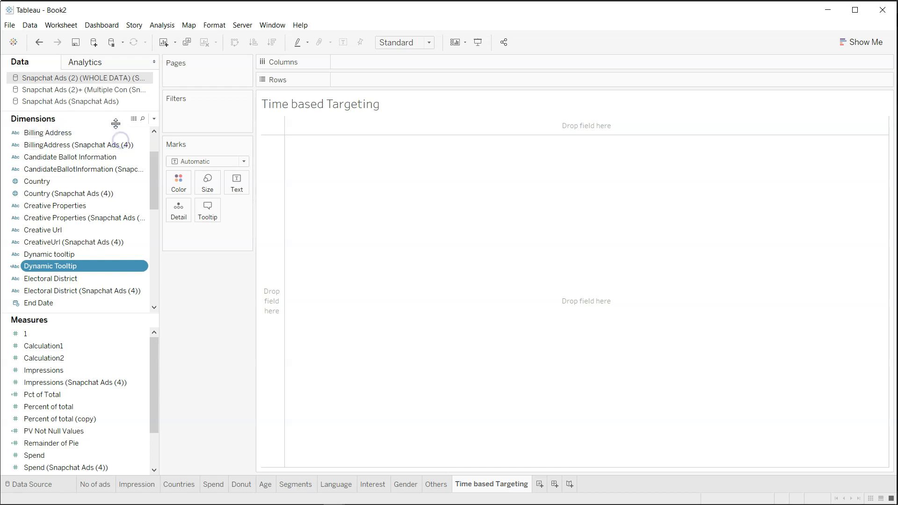
left_click(26, 27)
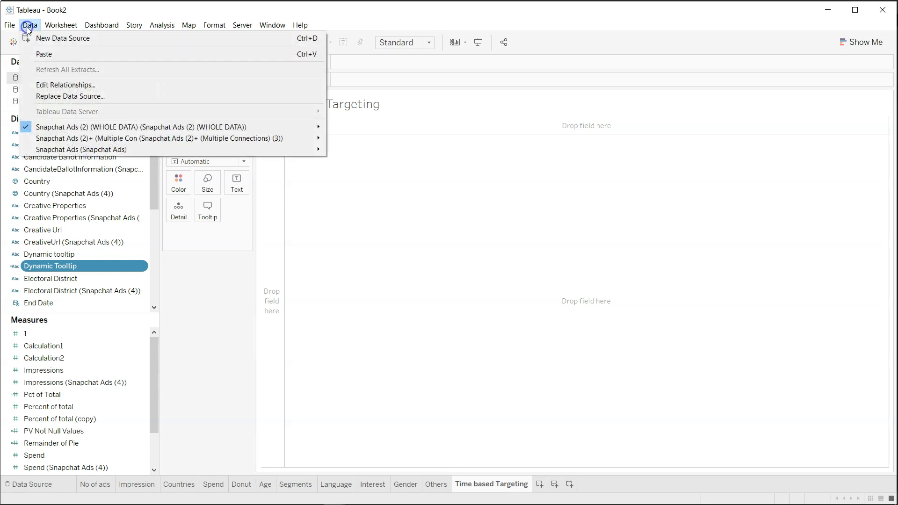
left_click(89, 39)
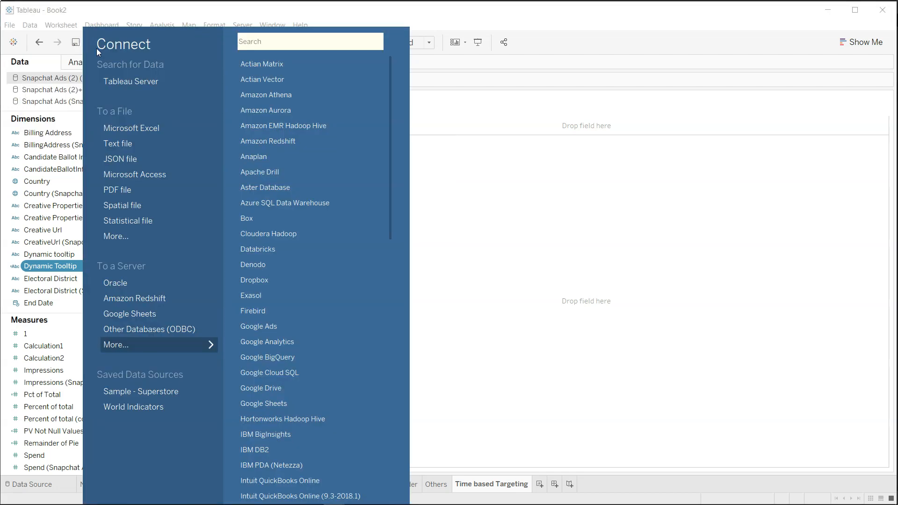
left_click(131, 127)
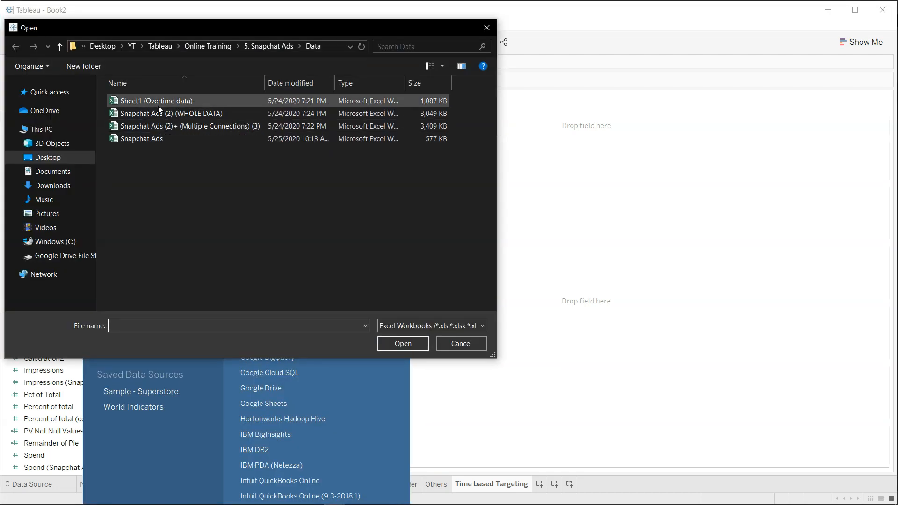
double_click(158, 105)
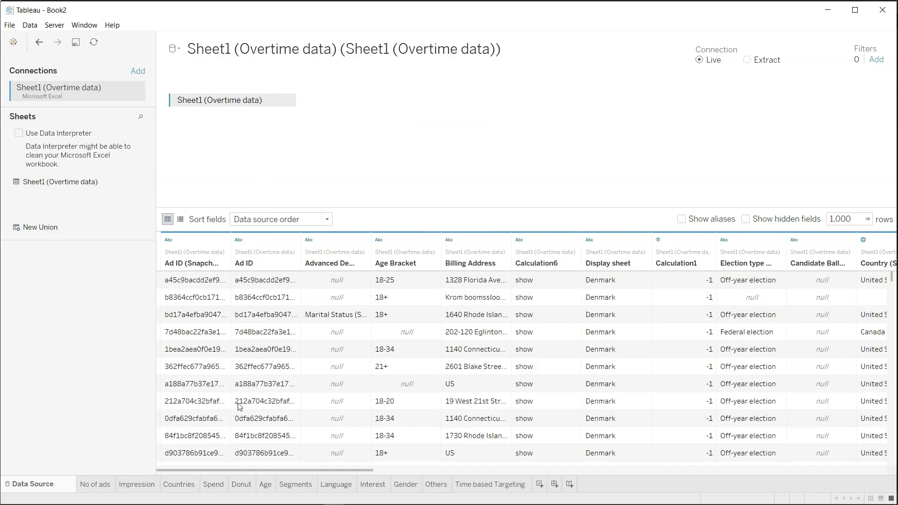
left_click(503, 486)
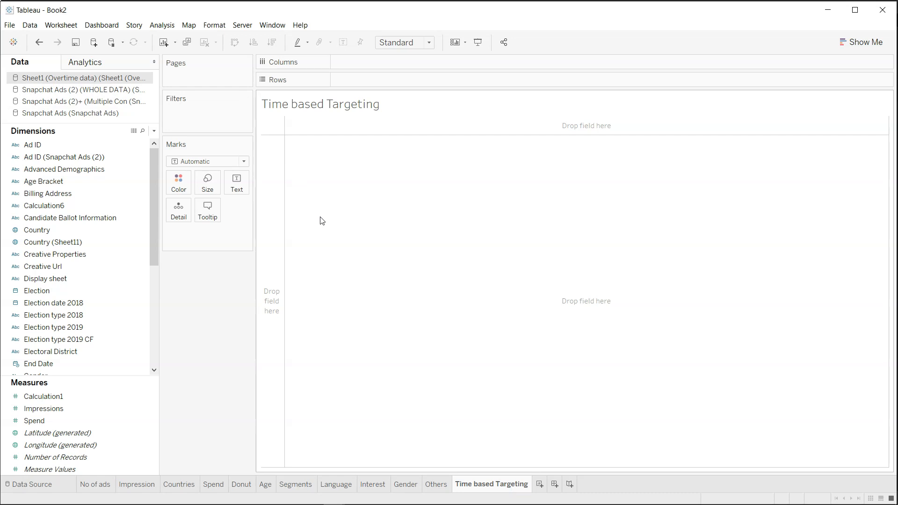
scroll(115, 308, "down", 5)
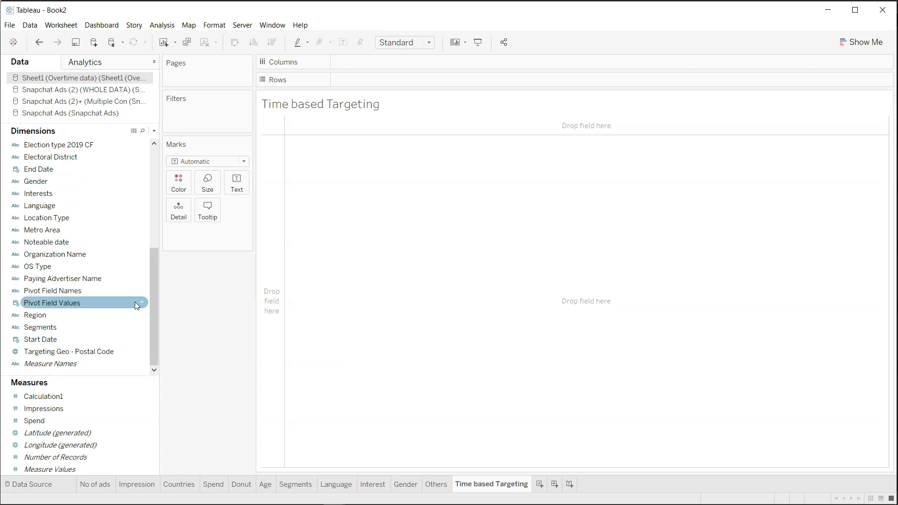
Step: Place Pivot Field Values on the columns of the Time based Targeting sheet as a continuous Week Number
left_click_drag(128, 305, 408, 60)
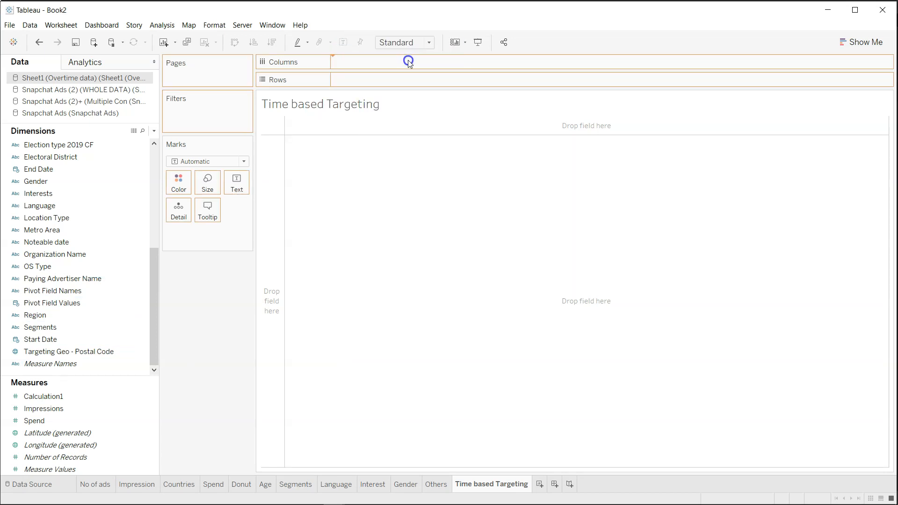
left_click(405, 62)
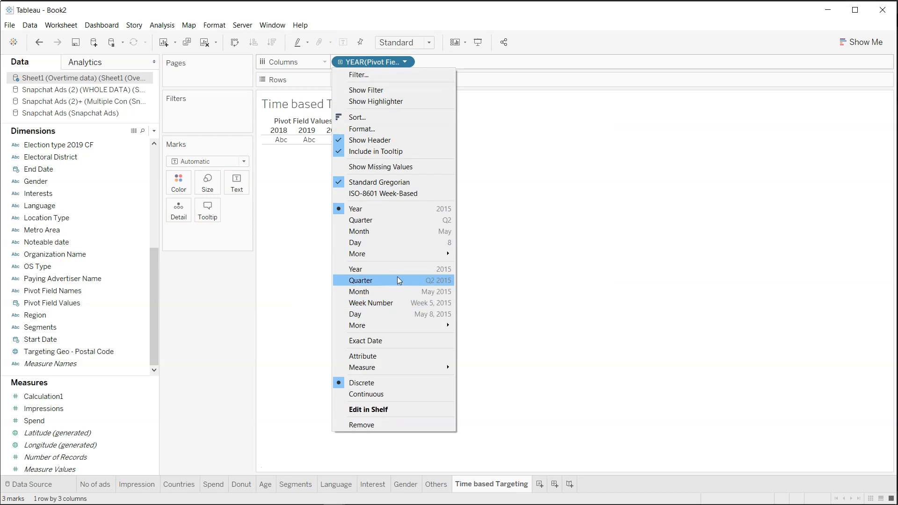
left_click(394, 303)
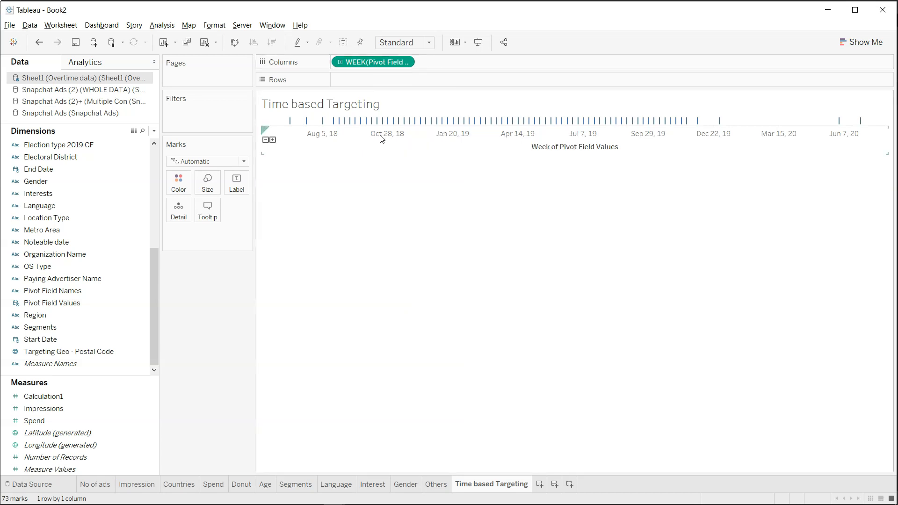
mouse_move(388, 124)
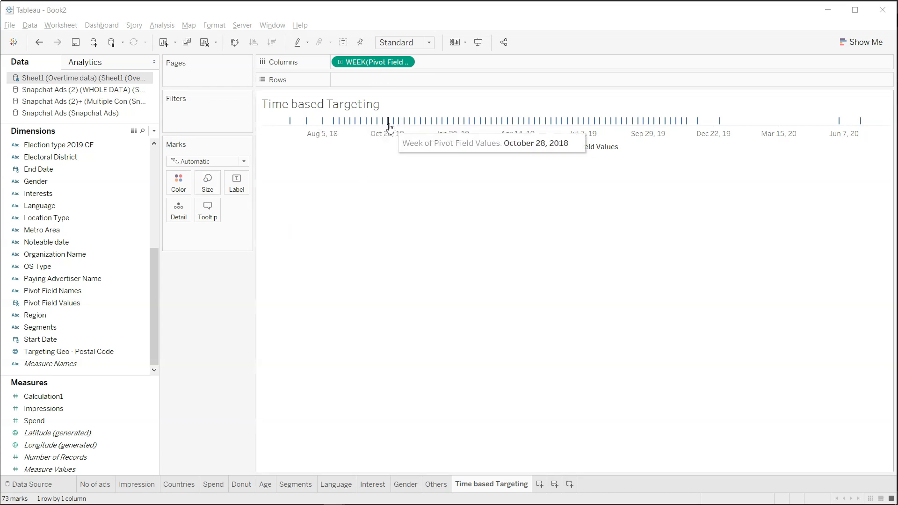
left_click(154, 133)
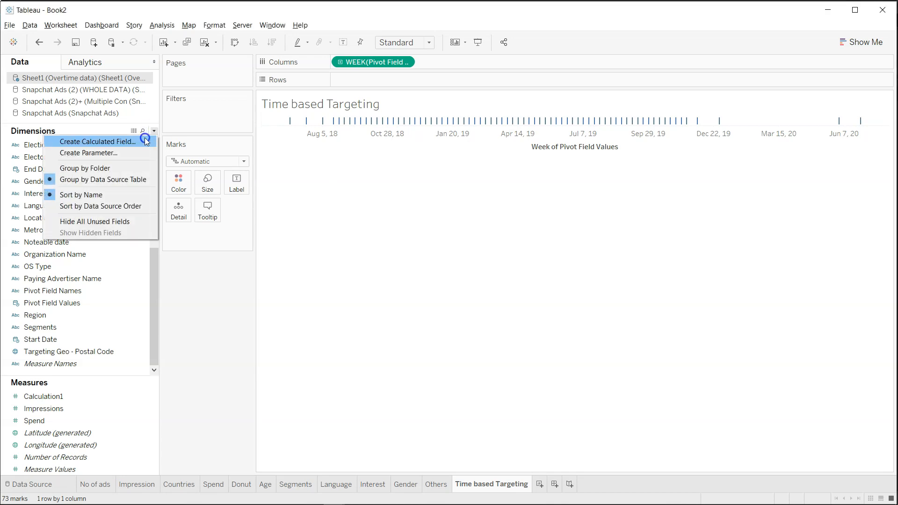
left_click(144, 137)
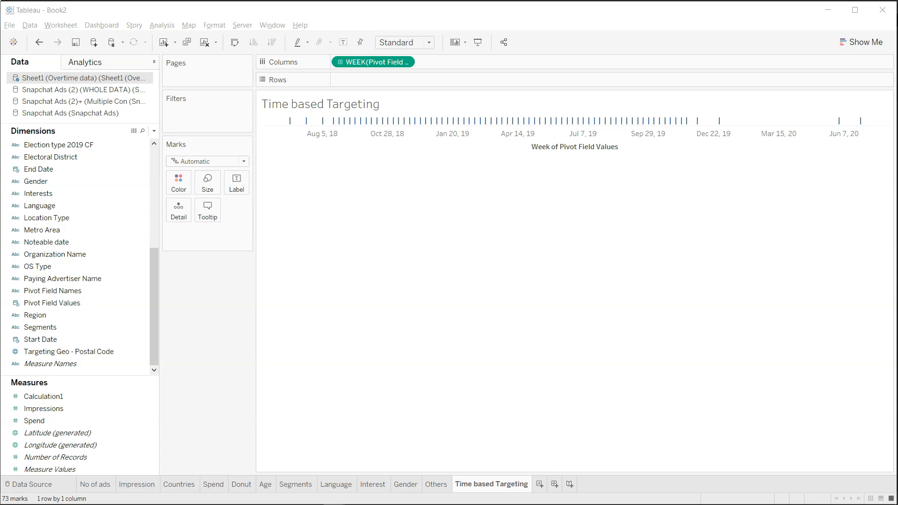
left_click(200, 245)
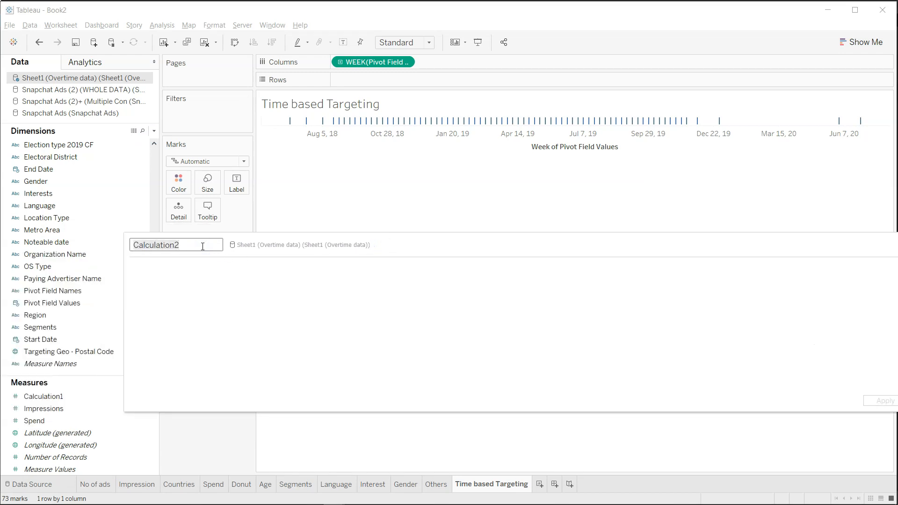
type("Start Date Targeting")
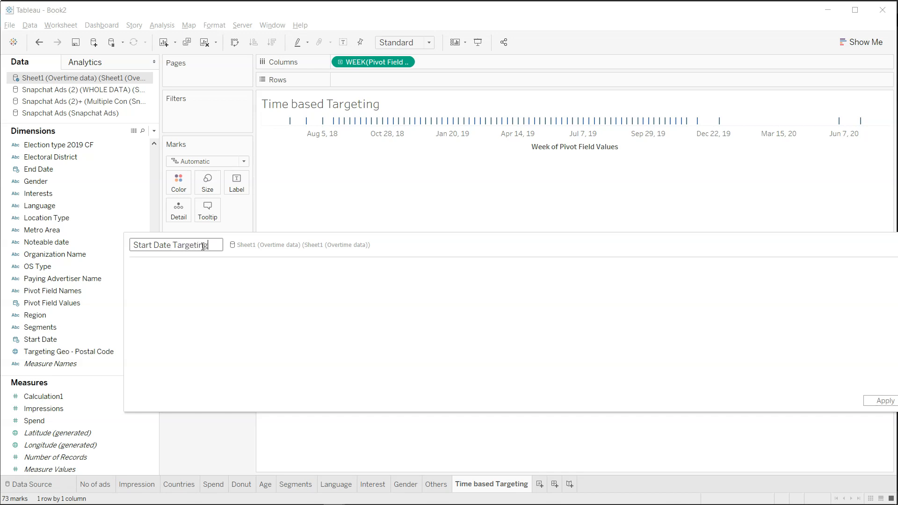
left_click(223, 282)
type("If ")
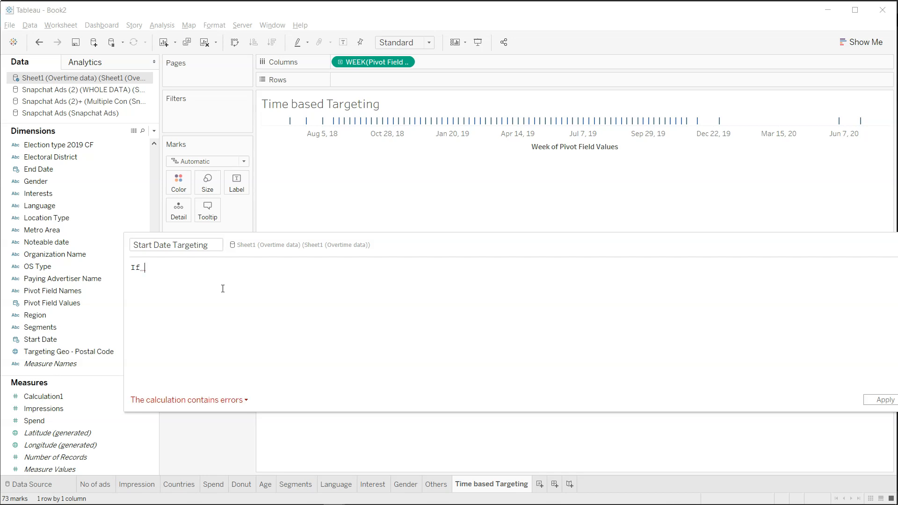
type("piv")
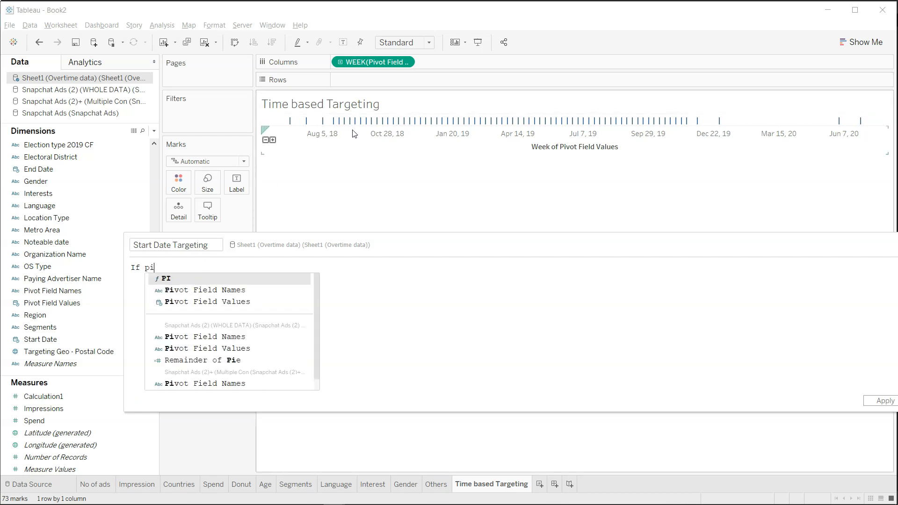
key("Return")
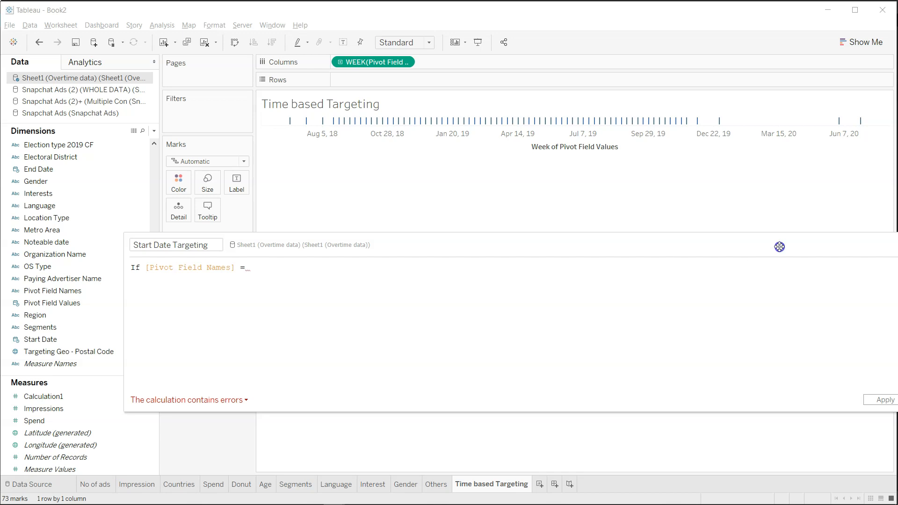
left_click_drag(779, 247, 631, 268)
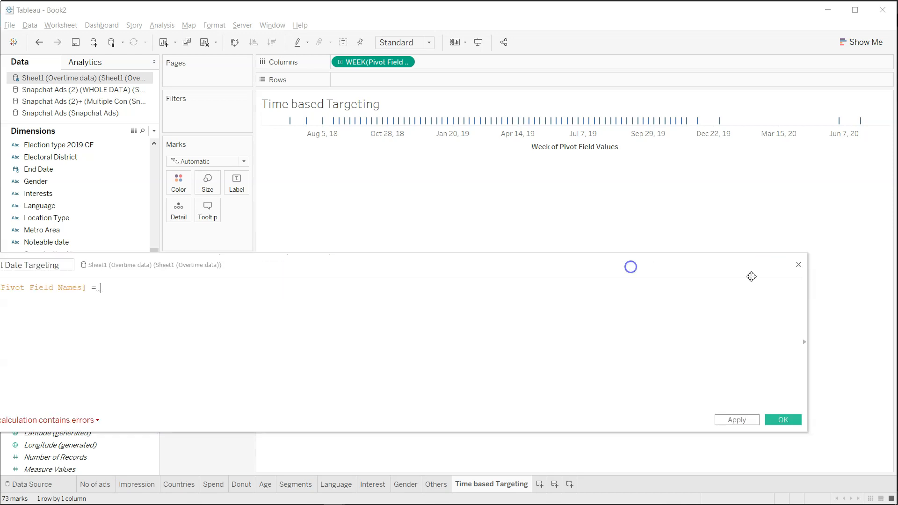
left_click(798, 266)
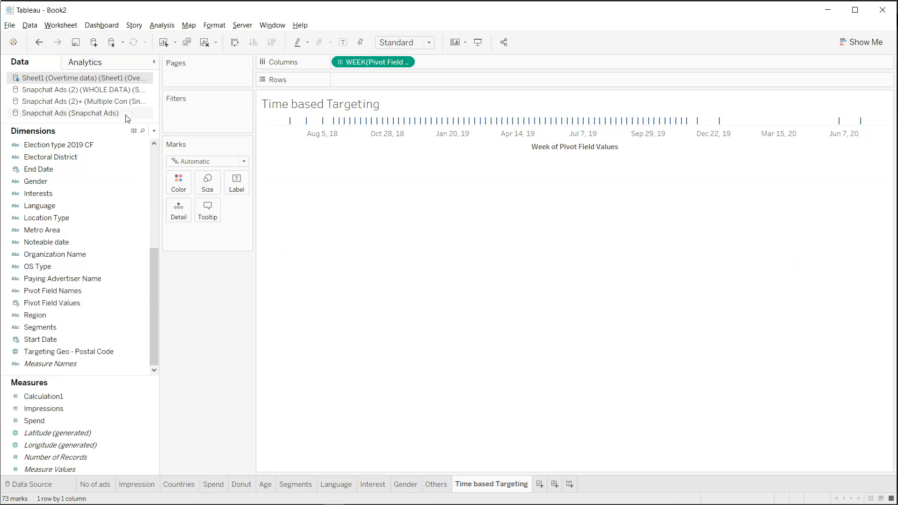
Step: View the underlying data of Sheet1 (Overtime data) and examine the Pivot Field Names and Pivot Field Values columns from first to last rows
right_click(129, 77)
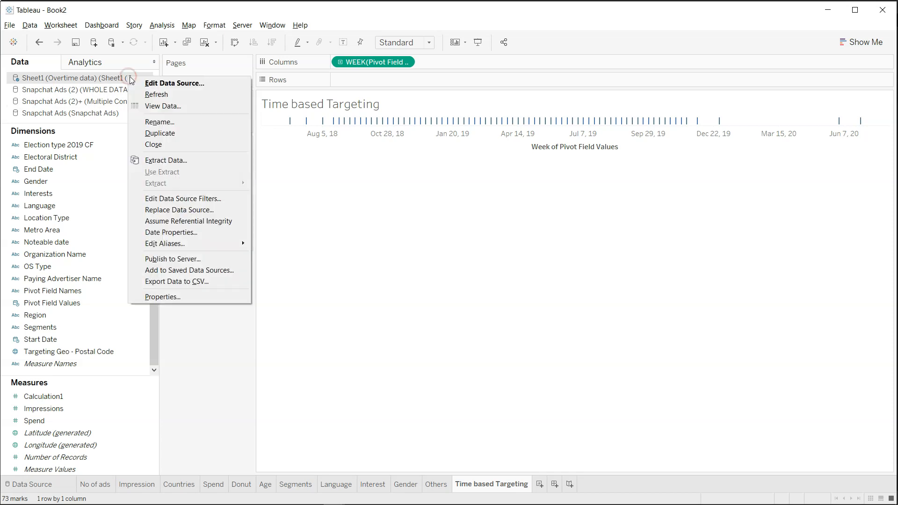
left_click(159, 104)
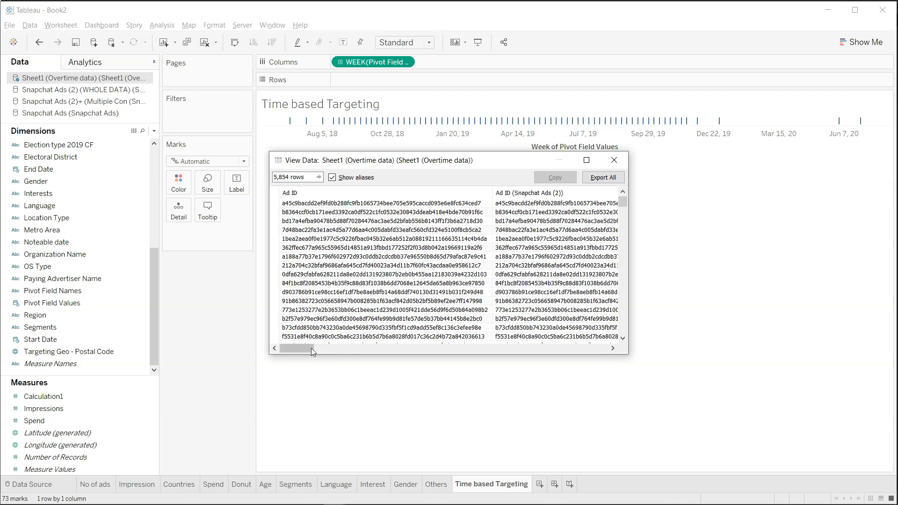
left_click(612, 348)
left_click(613, 349)
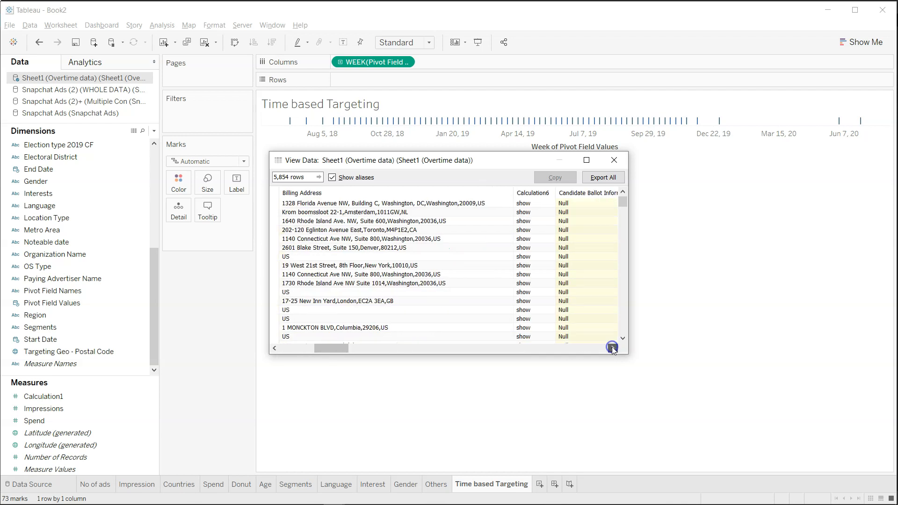
left_click(613, 348)
left_click(613, 348)
left_click(612, 348)
left_click(612, 348)
left_click(613, 348)
left_click(612, 348)
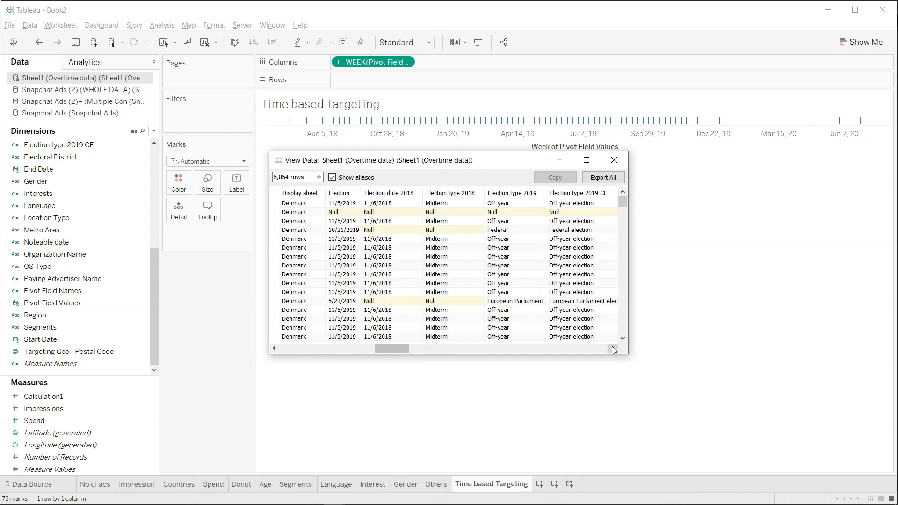
left_click(613, 349)
left_click(613, 348)
left_click(613, 349)
left_click(613, 349)
left_click(612, 349)
left_click(613, 348)
left_click(613, 348)
left_click(613, 349)
left_click(612, 348)
left_click(612, 348)
left_click(613, 349)
left_click(612, 349)
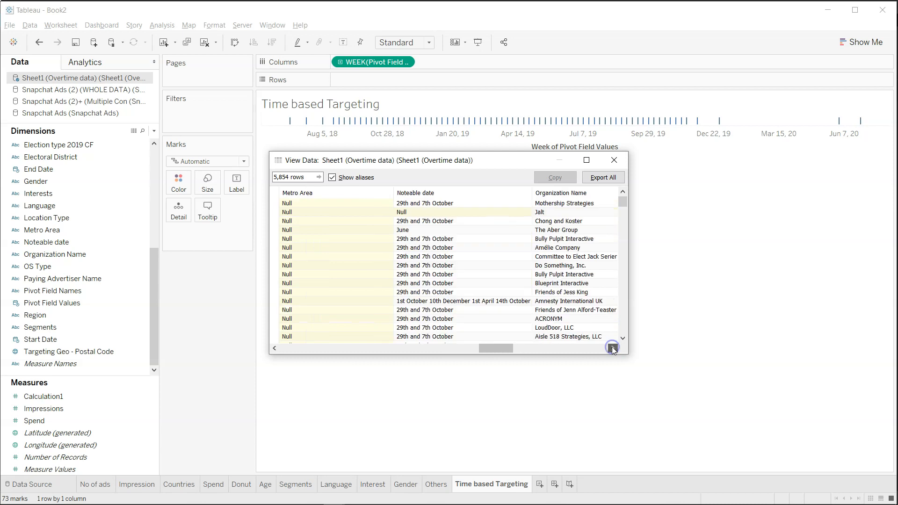
left_click(612, 349)
left_click(613, 348)
left_click(613, 348)
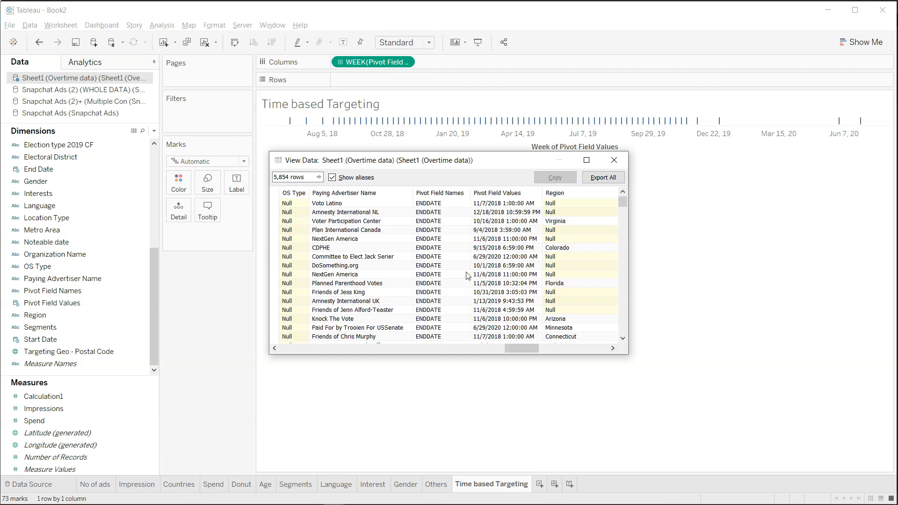
left_click_drag(622, 201, 613, 326)
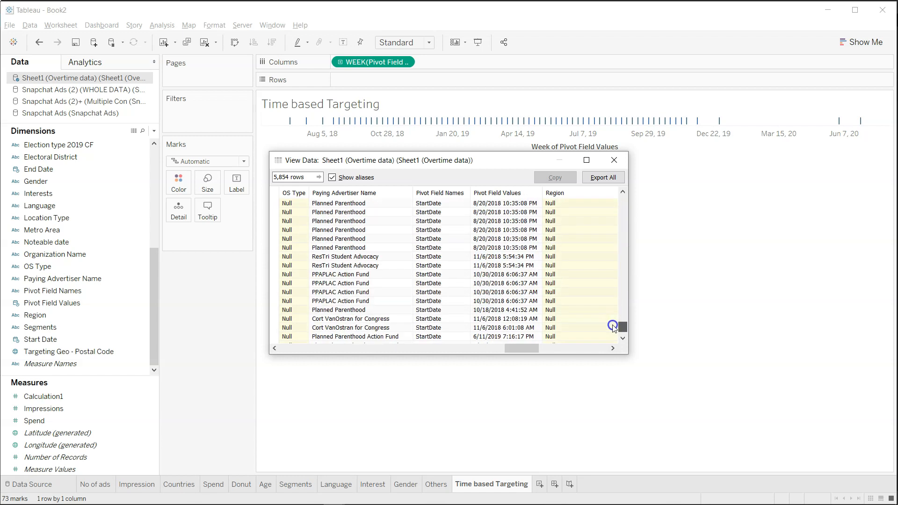
left_click(613, 160)
Step: Start a new calculated field in the Sheet1 (Overtime data) source and name it SD Targeting
left_click(149, 131)
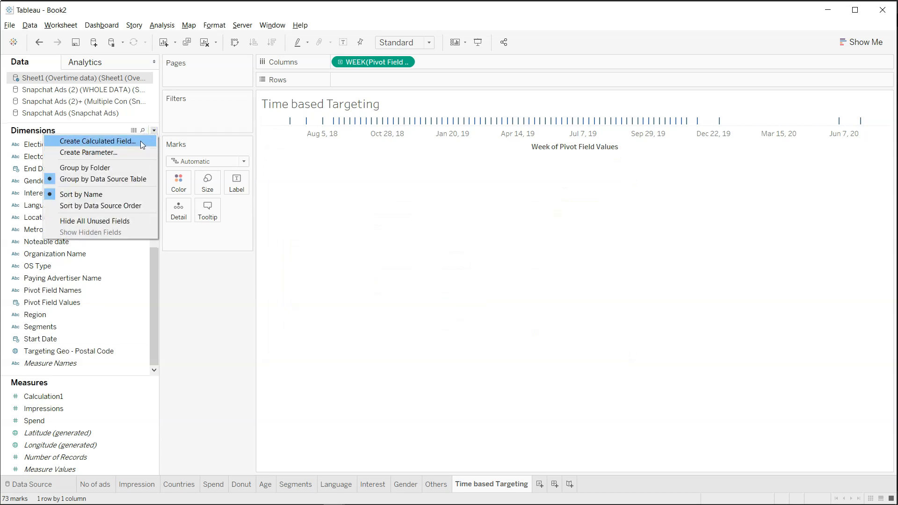
left_click(140, 141)
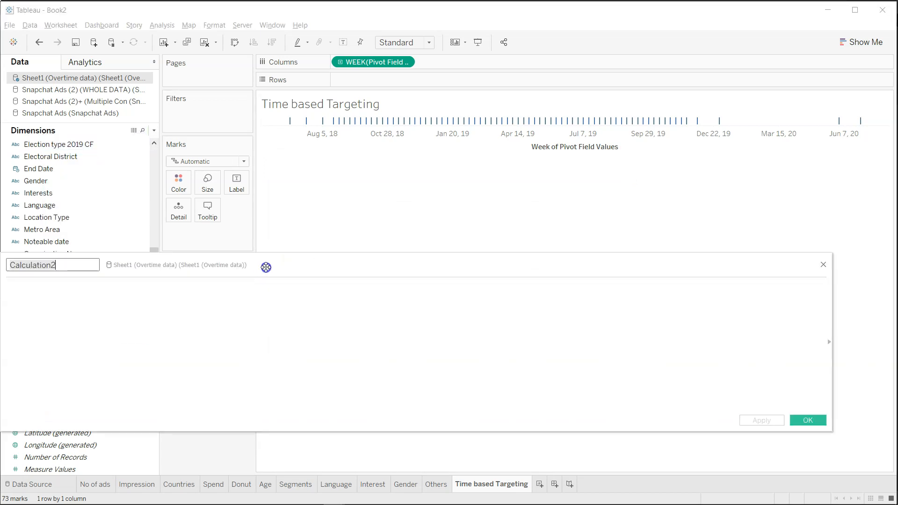
left_click_drag(267, 267, 503, 247)
type("SD")
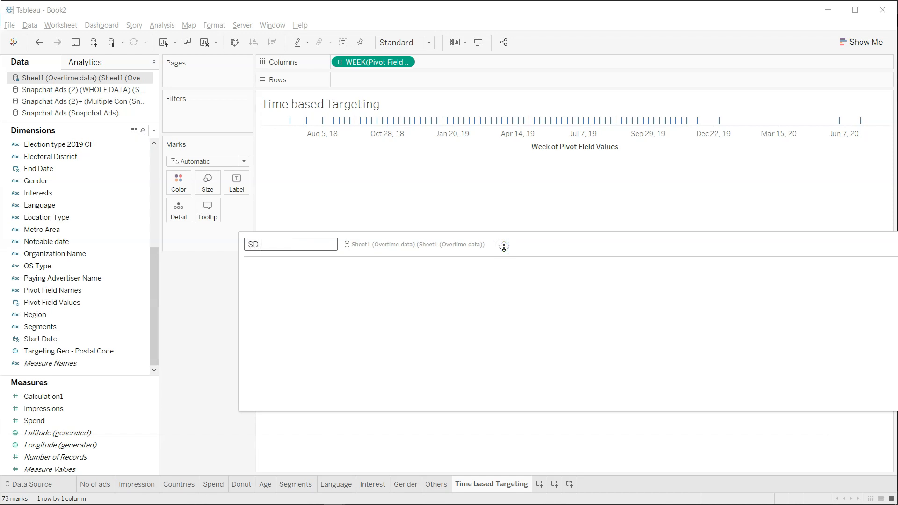
type(" Targeting")
key("Tab")
Step: Write the first line of the SD Targeting formula as IF [Pivot Field Names] = 'StartDate' THEN 1
type("If")
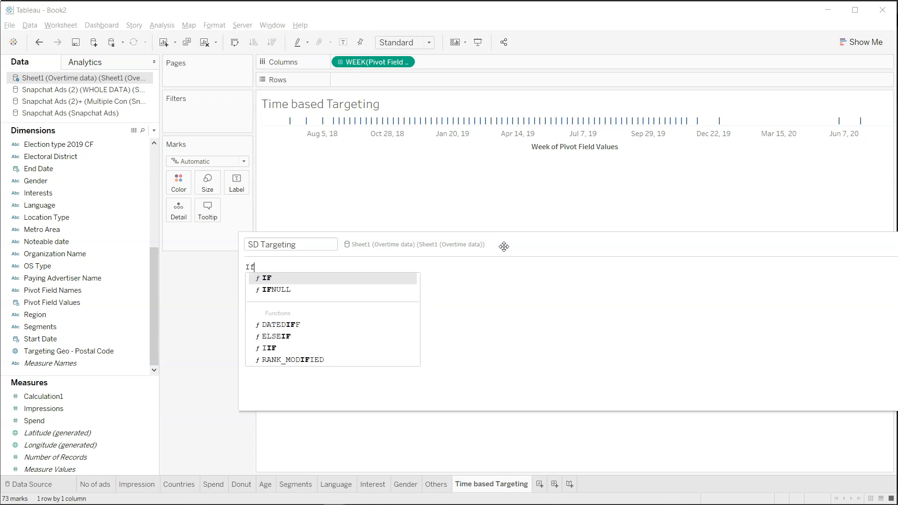
left_click_drag(485, 256, 286, 248)
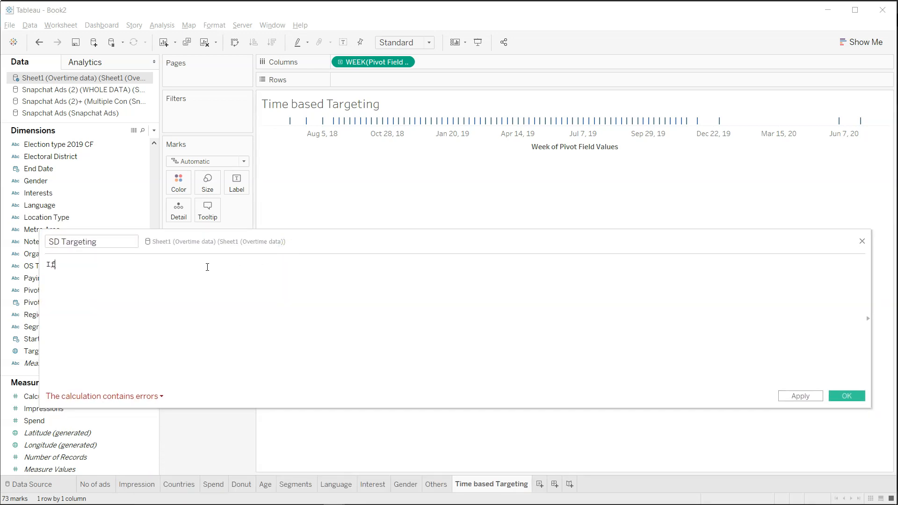
type("F")
key("BackSpace")
type("pivot")
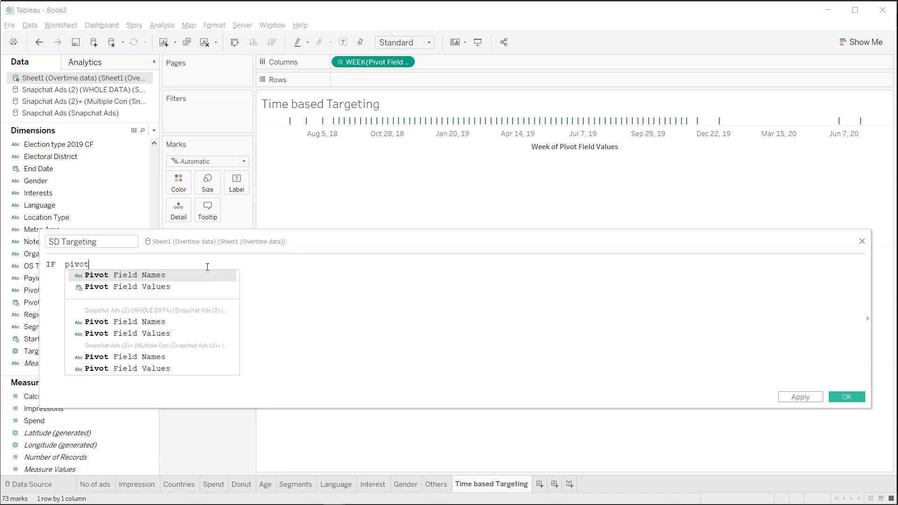
key("Return")
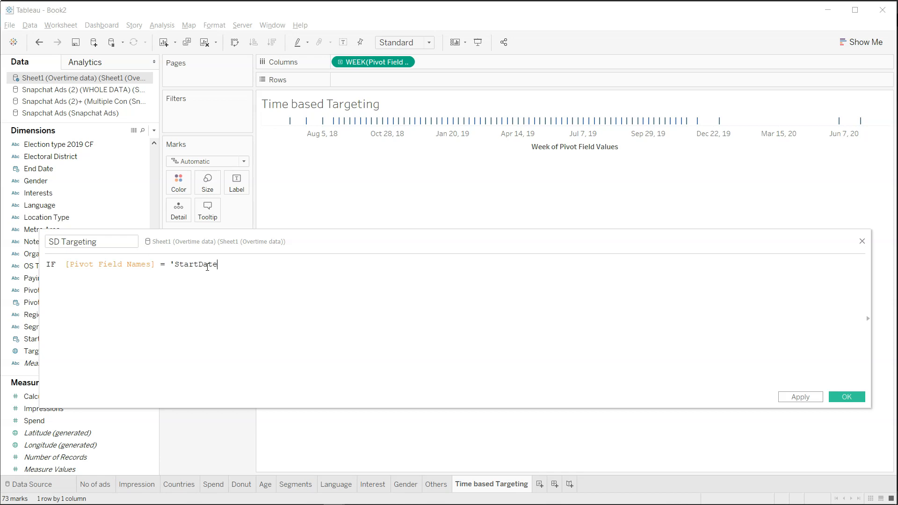
type("= 'StartDate")
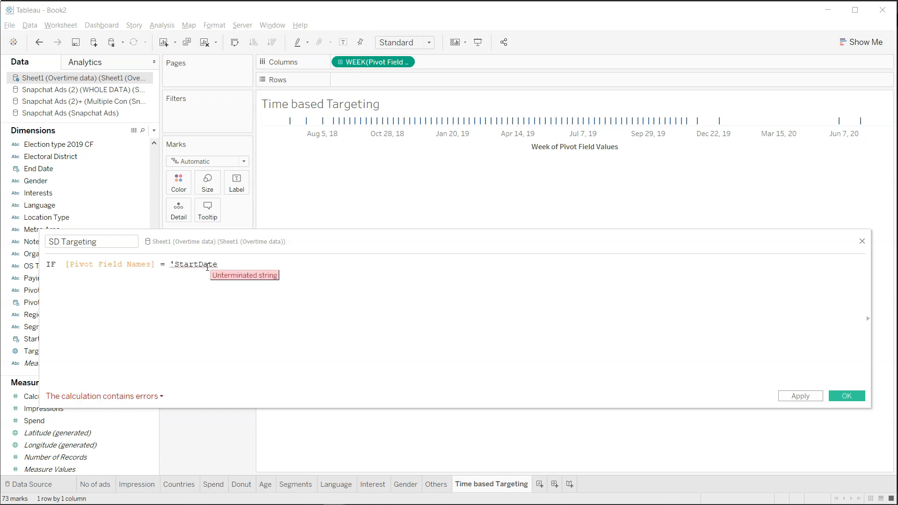
type("' THEN 1 ")
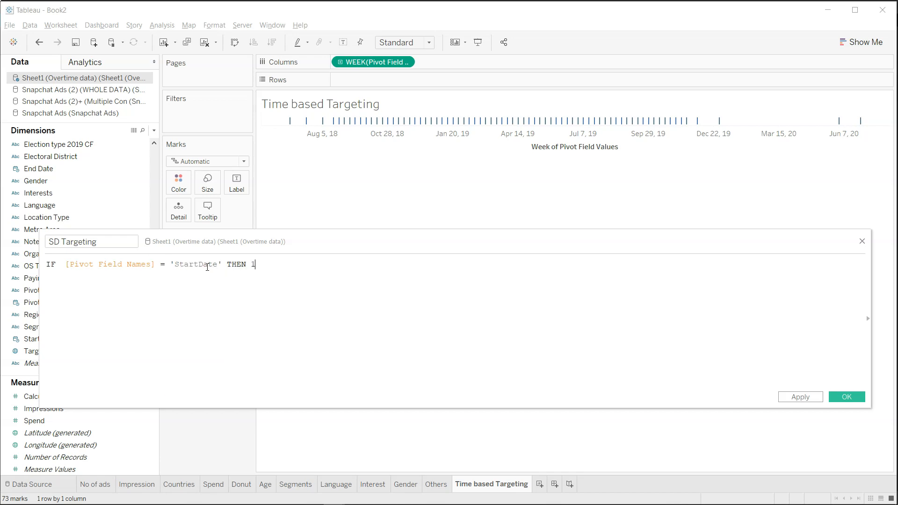
Step: Complete the SD Targeting formula with a second line Else -1 END, and apply and save the field
type("else -1")
key("Home")
key("Delete")
type("E")
key("End")
type("END")
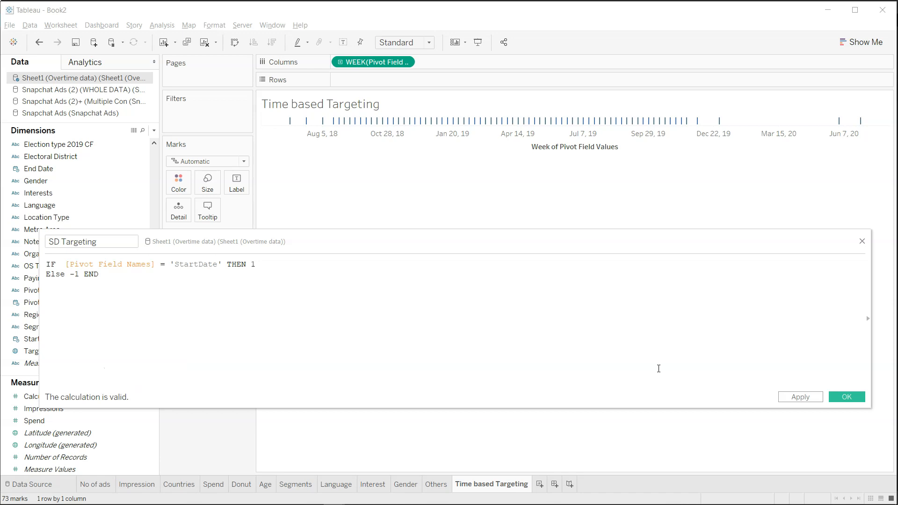
left_click(804, 396)
left_click(845, 397)
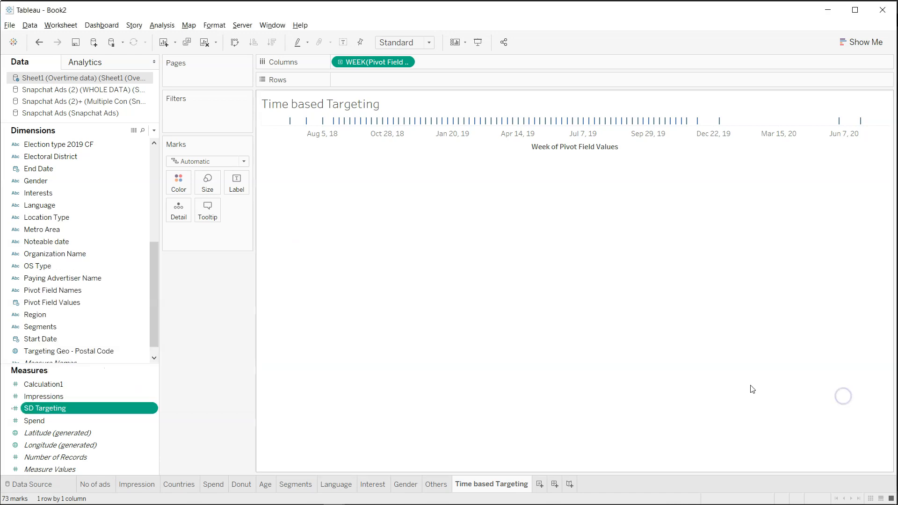
Step: Place SD Targeting on the rows and apply the Running Total quick table calculation to it
mouse_move(115, 411)
left_mouse_down()
mouse_move(520, 108)
mouse_move(443, 83)
left_mouse_up()
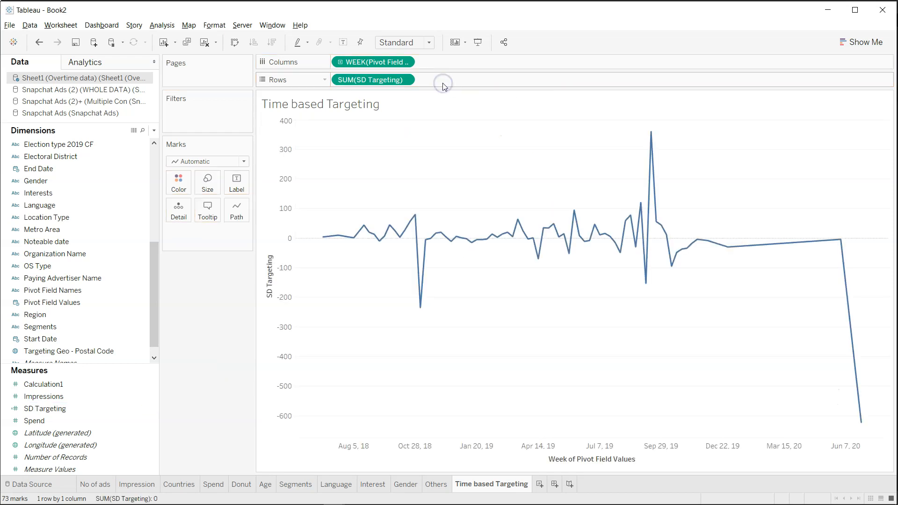
left_click(405, 80)
mouse_move(423, 257)
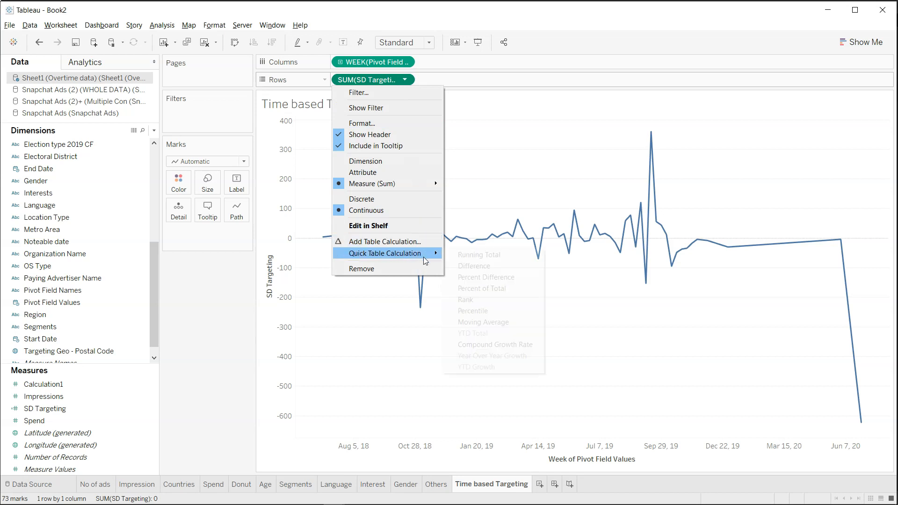
left_click(478, 255)
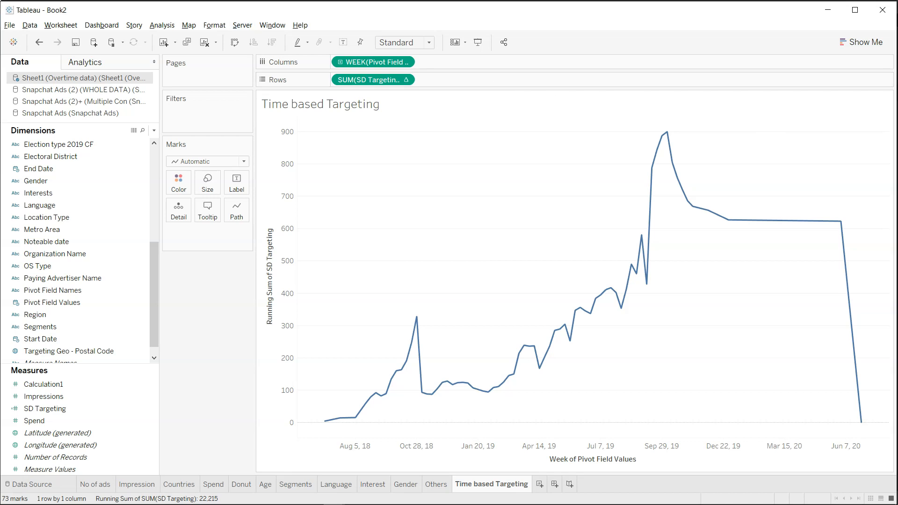
left_click_drag(897, 201, 897, 199)
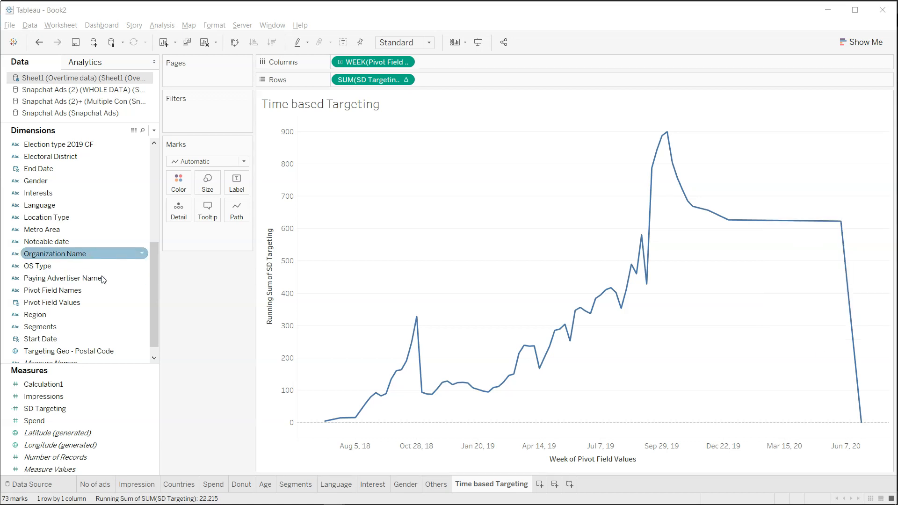
Step: Add the Election date field to the marks' Detail as a continuous attribute
scroll(108, 214, "up", 5)
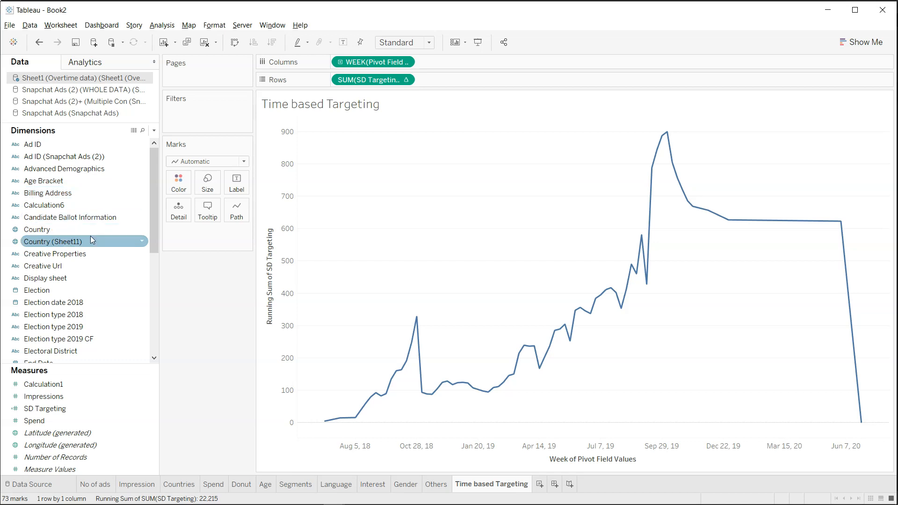
left_click(107, 291)
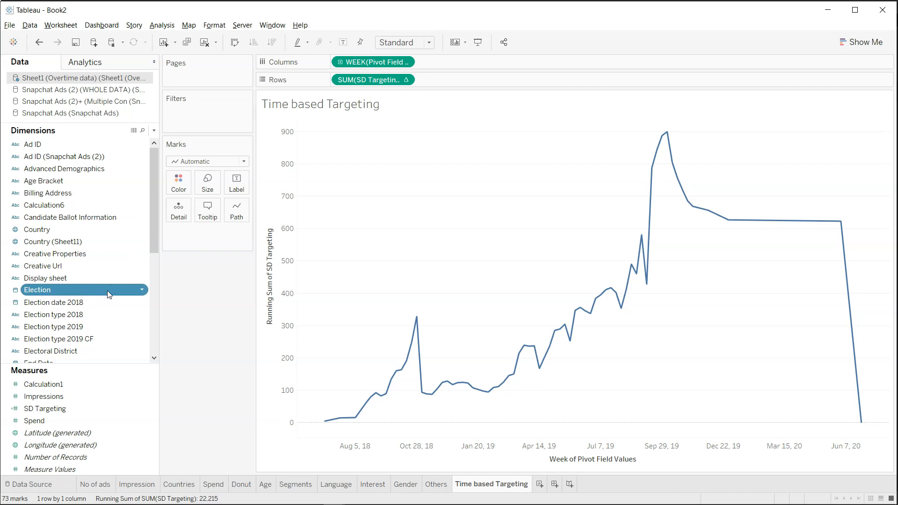
left_click_drag(107, 291, 178, 212)
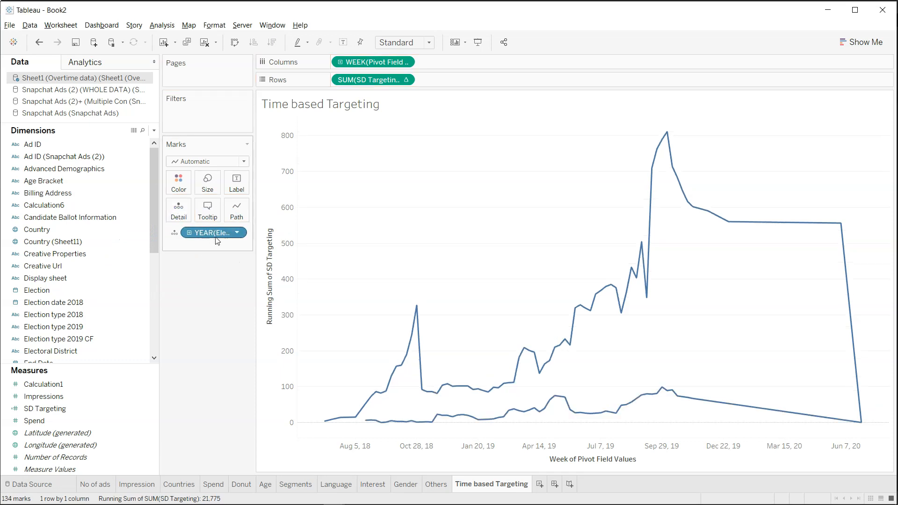
left_click(239, 233)
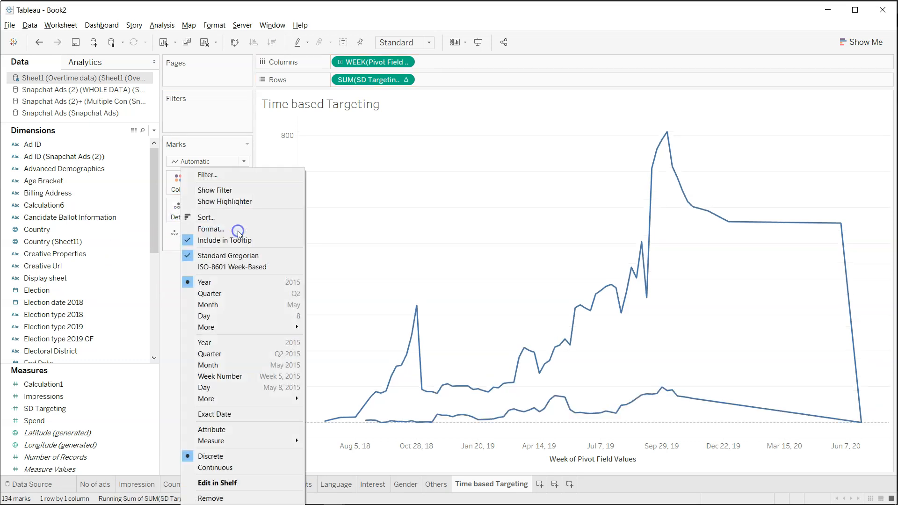
left_click(244, 429)
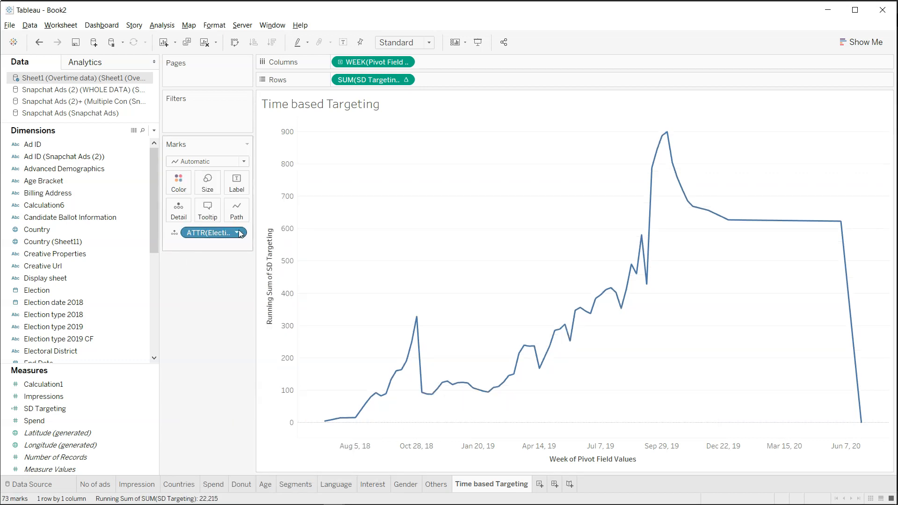
left_click(239, 234)
left_click(247, 438)
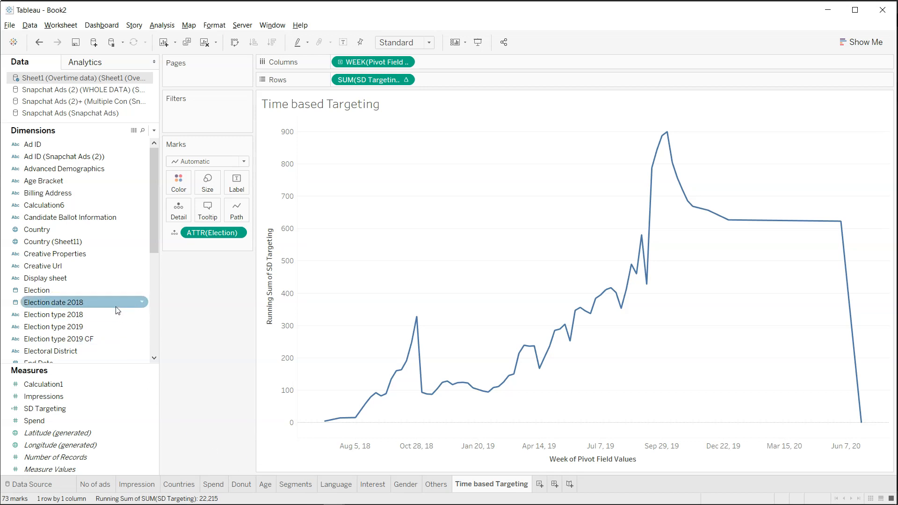
Step: Add Election date 2018 to the marks' Detail as a continuous attribute
left_click_drag(113, 304, 178, 214)
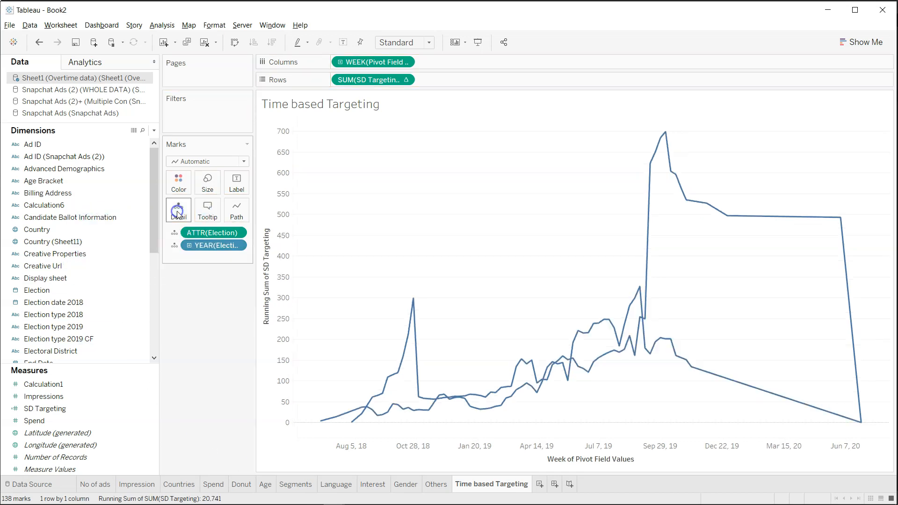
right_click(237, 245)
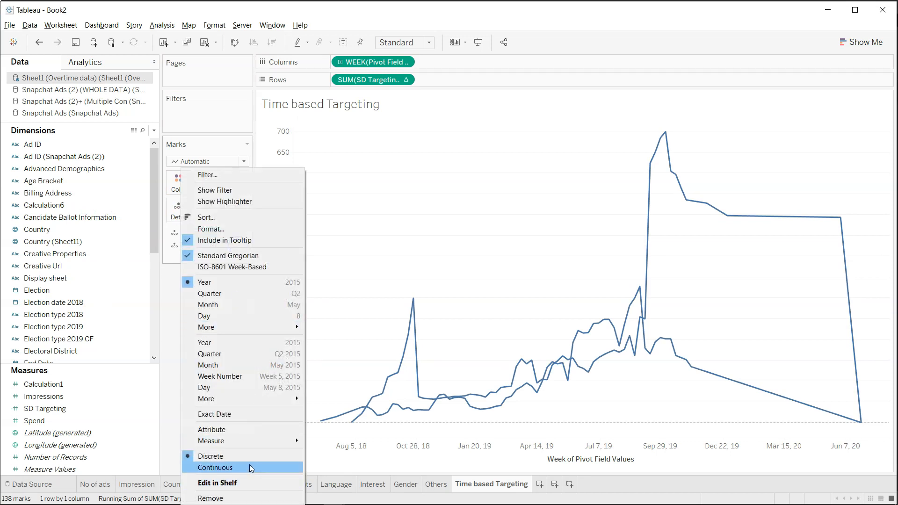
left_click(243, 426)
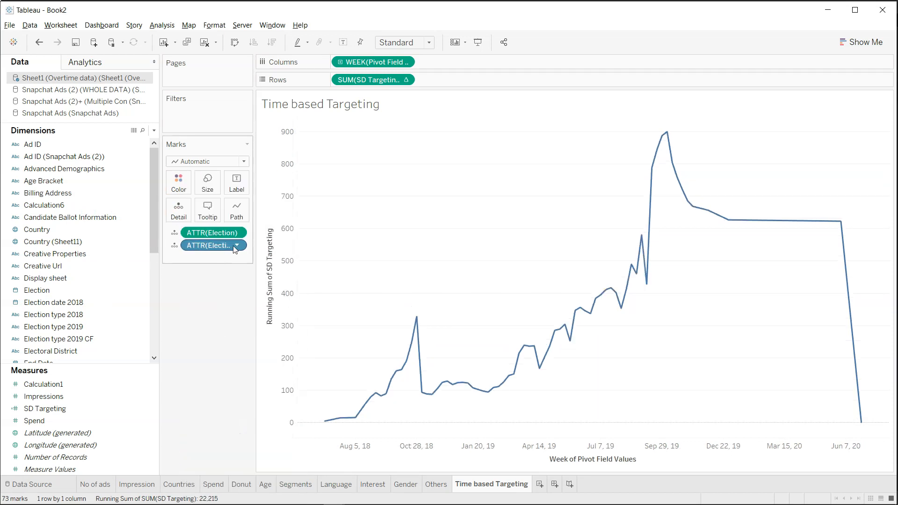
right_click(236, 246)
left_click(236, 440)
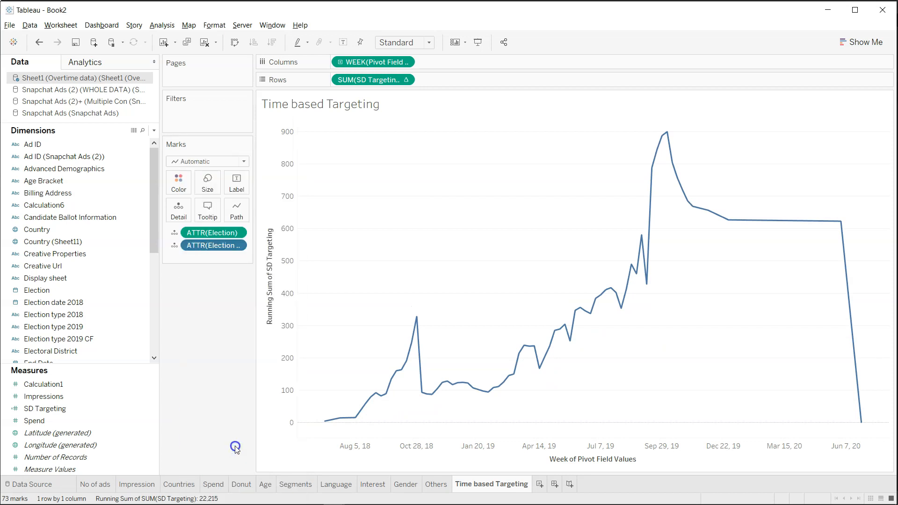
left_click(239, 248)
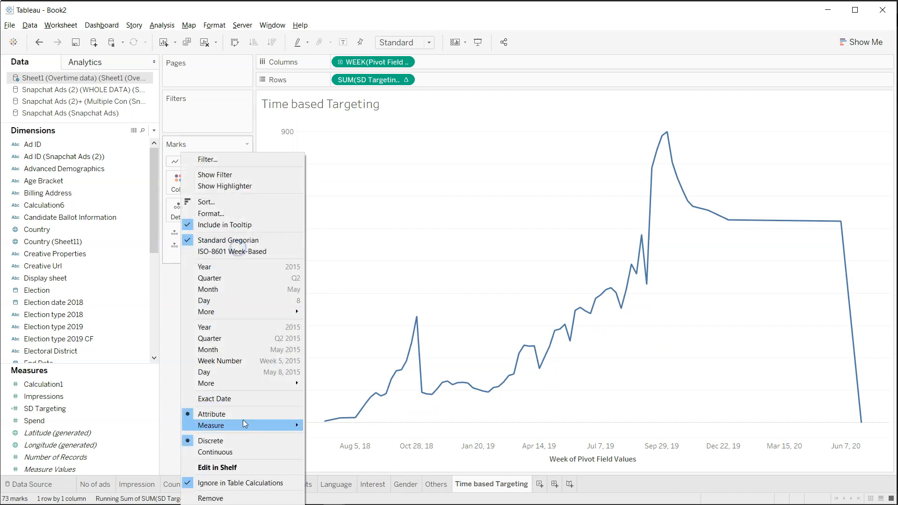
left_click(244, 449)
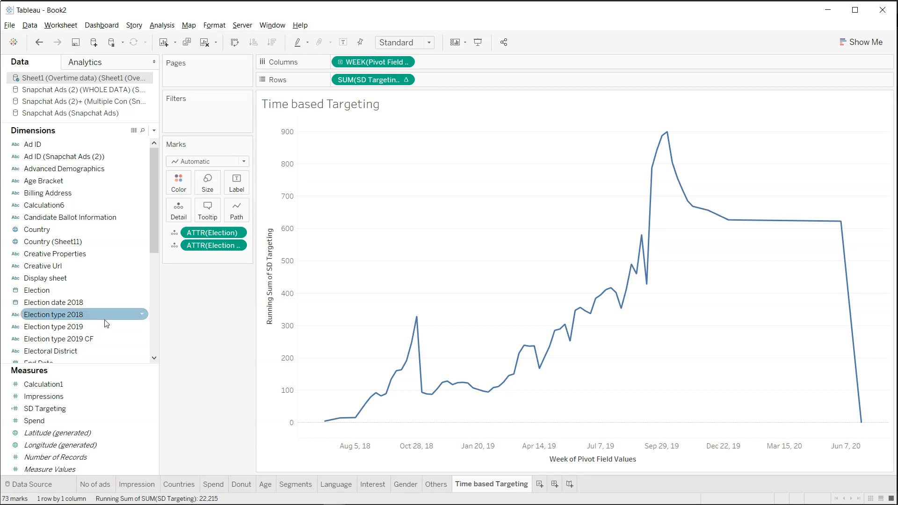
Step: Add Election type 2019 CF to the marks' Detail to split the running-total line by election type
left_click_drag(105, 338, 182, 216)
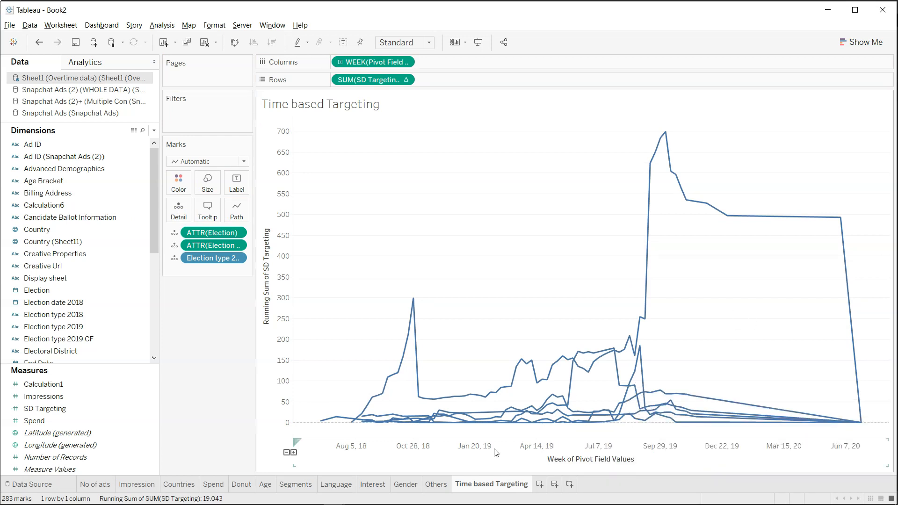
mouse_move(414, 315)
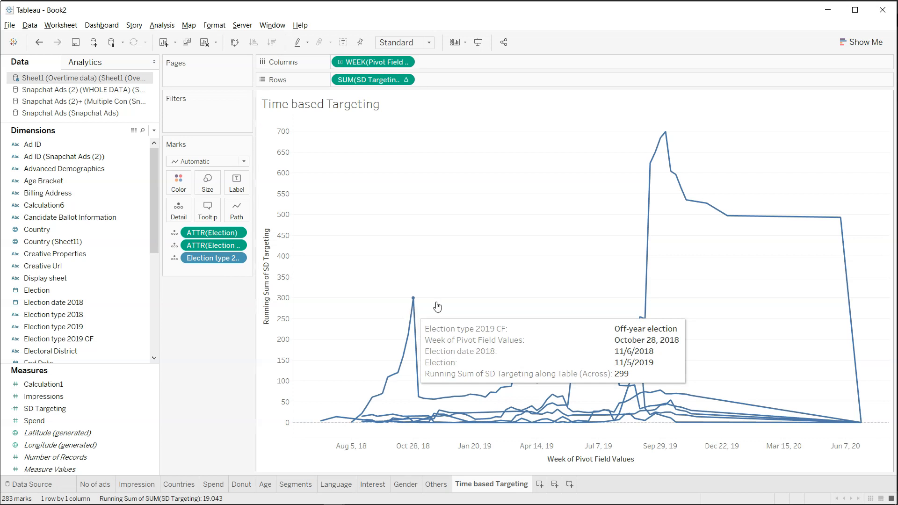
mouse_move(647, 253)
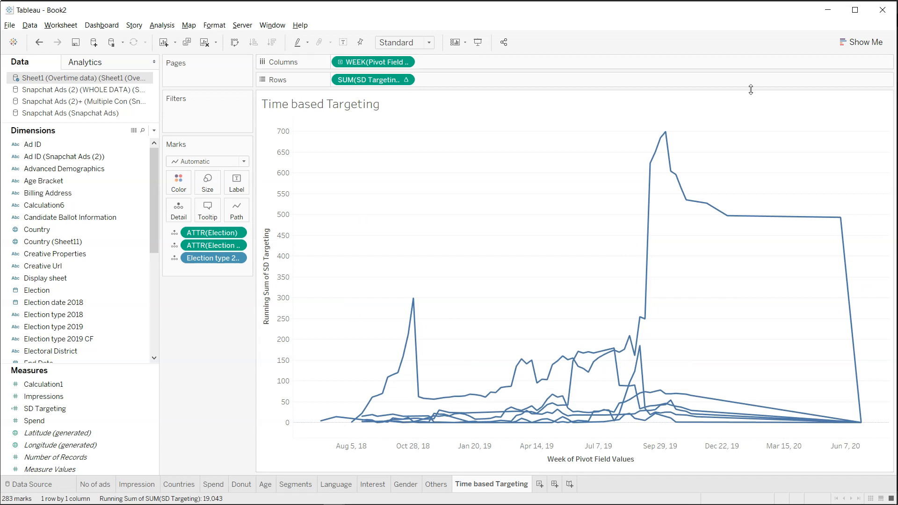
Step: Examine the election reference lines on the Time with filter sheet in the finished workbook, then return to Book2
left_click_drag(897, 51, 111, 13)
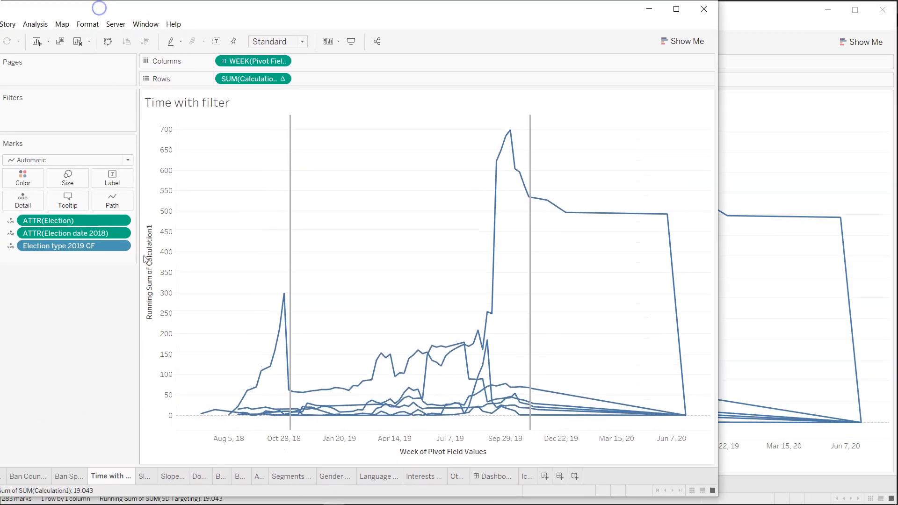
mouse_move(293, 190)
mouse_move(530, 213)
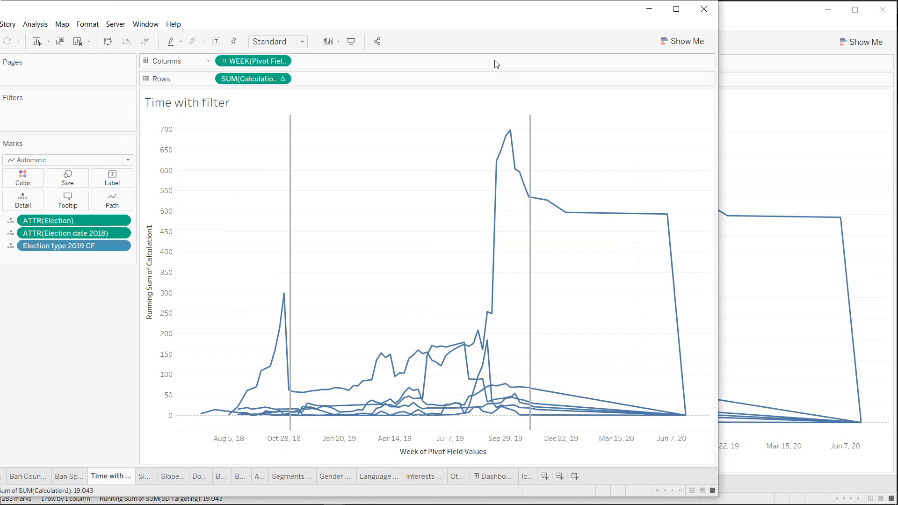
left_click_drag(490, 2, 897, 5)
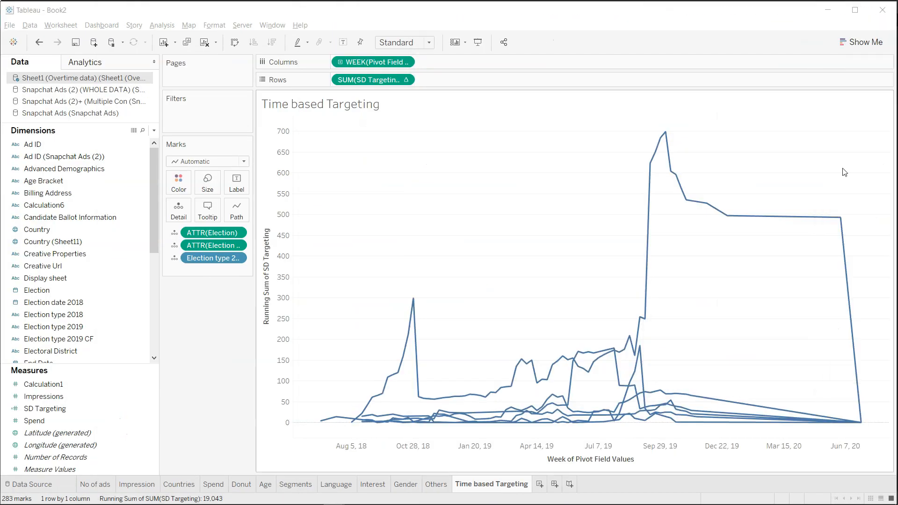
Step: Add an entire-table reference line to the week axis using the Maximum of ATTR(Election date 2018)
left_click(116, 60)
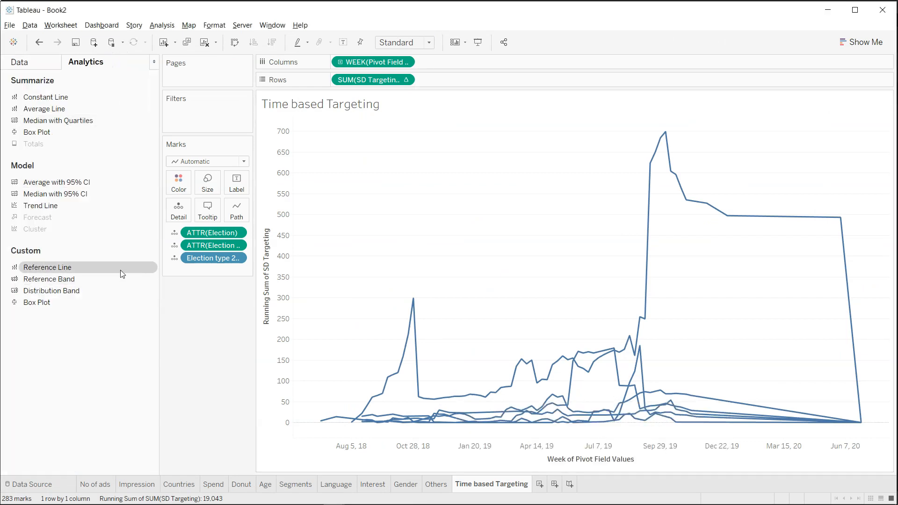
left_click_drag(120, 268, 352, 166)
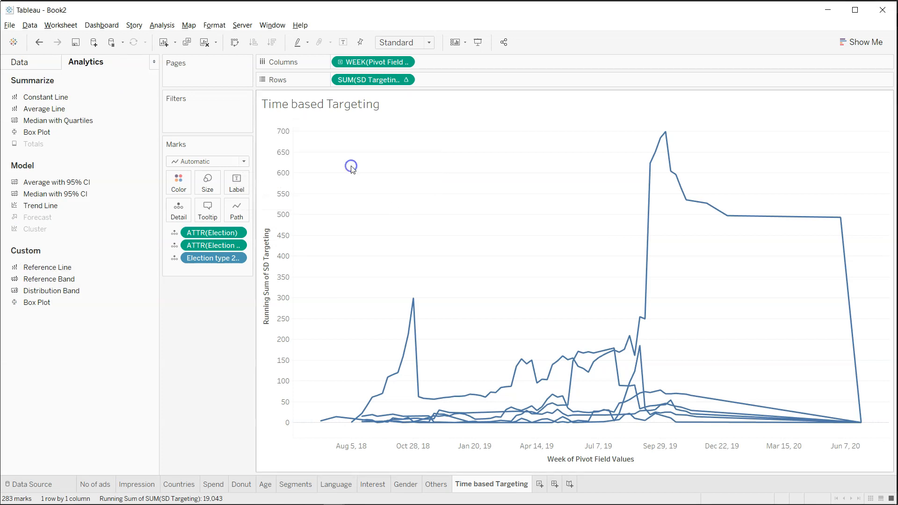
left_click(423, 206)
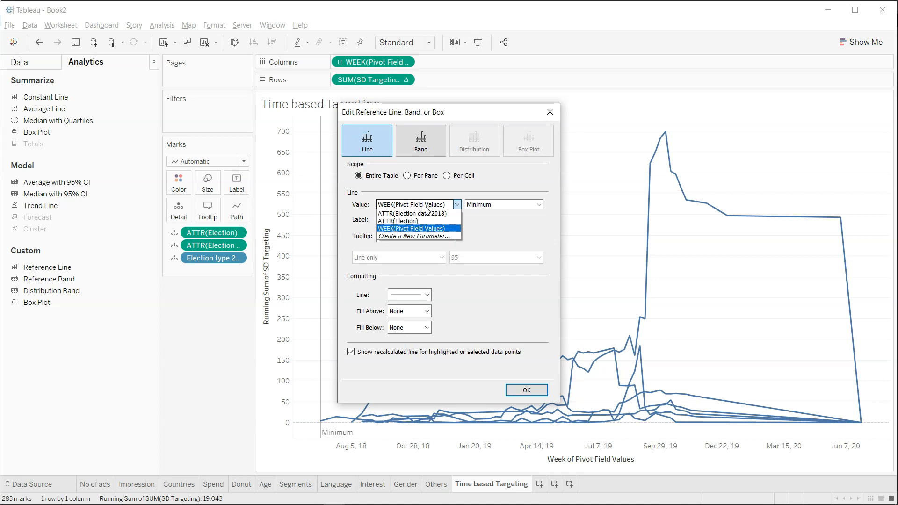
left_click(431, 194)
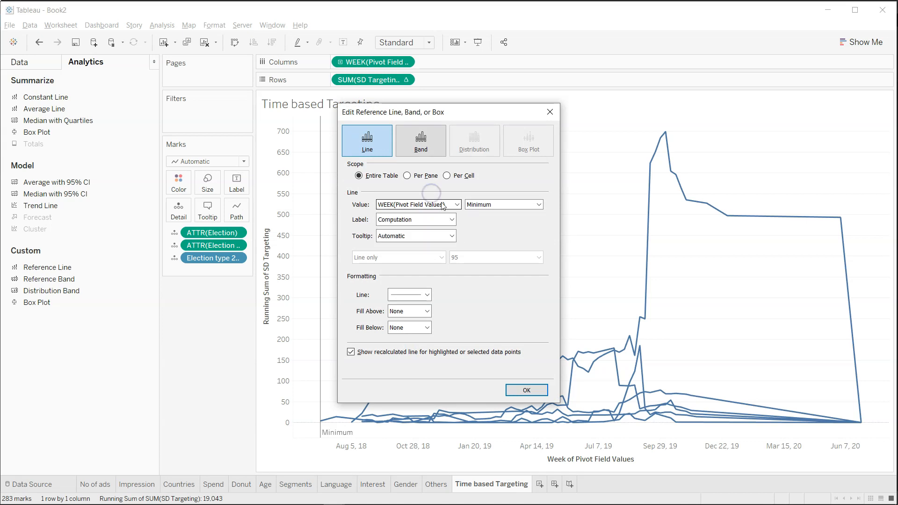
left_click(441, 203)
left_click(442, 213)
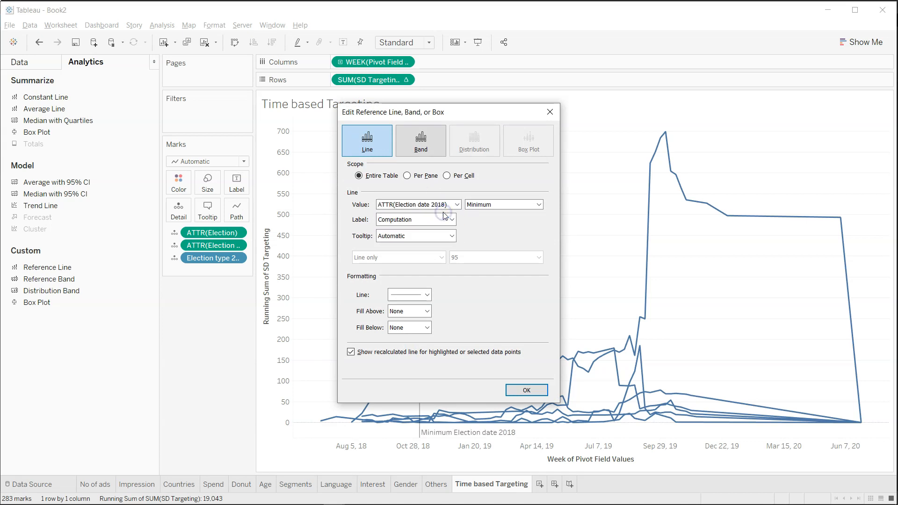
left_click(483, 202)
left_click(489, 228)
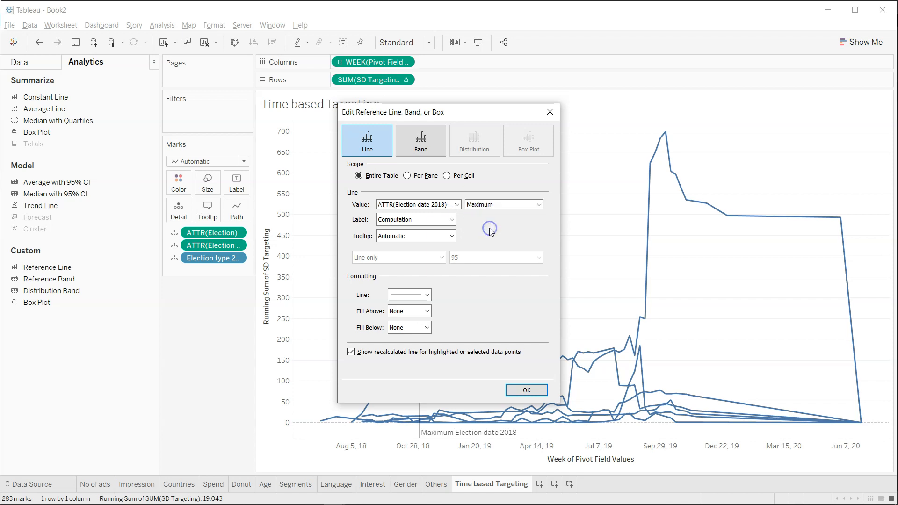
Step: Try the Value and Computation labels for the 2018 election reference line and set its label to None
left_click(439, 224)
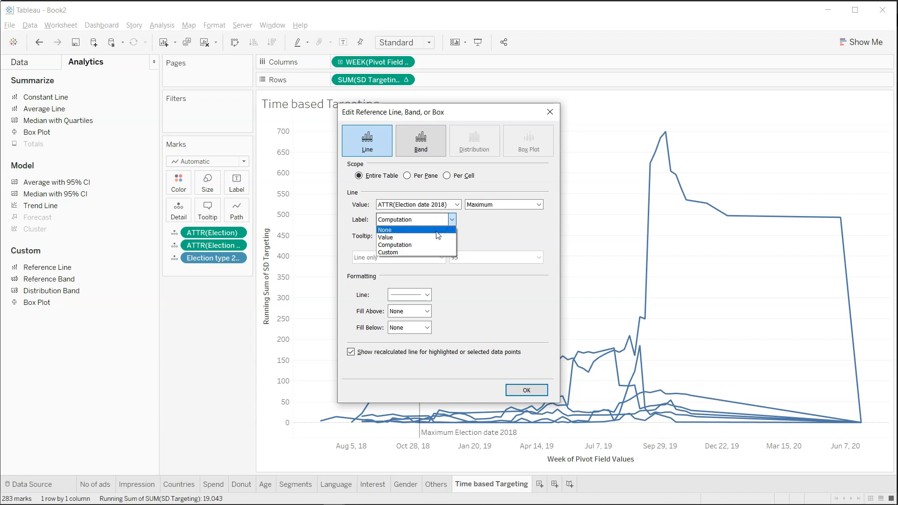
left_click(436, 234)
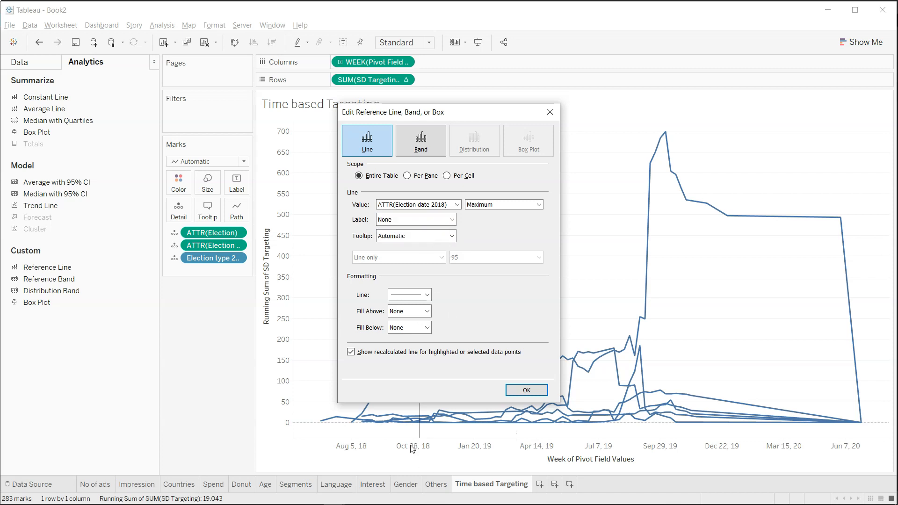
left_click(417, 220)
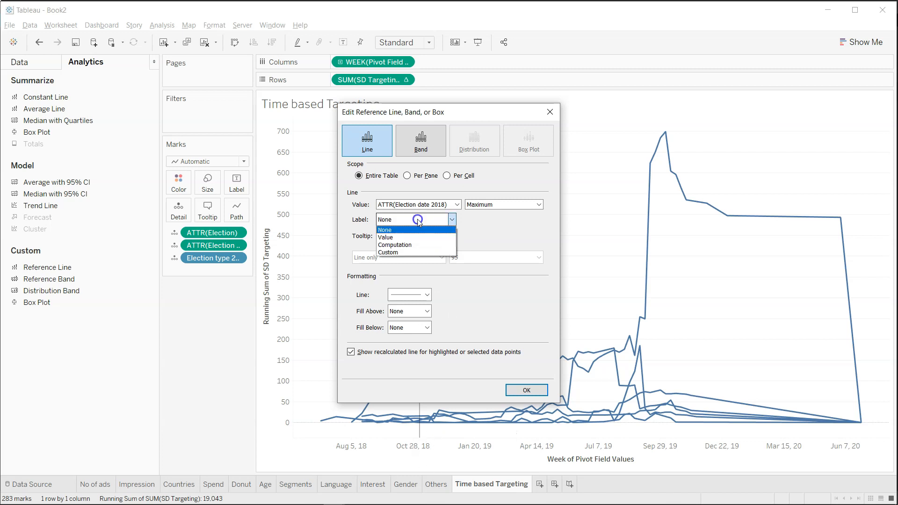
left_click(417, 238)
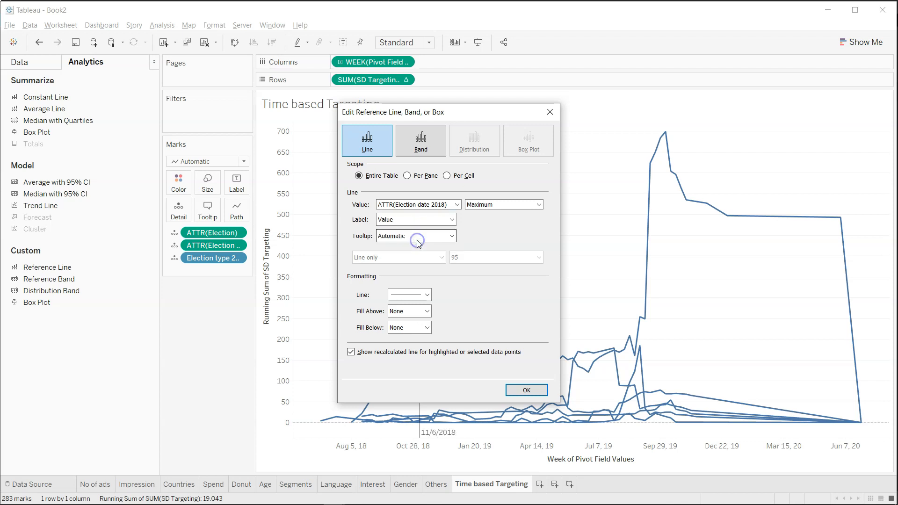
left_click(415, 219)
left_click(416, 246)
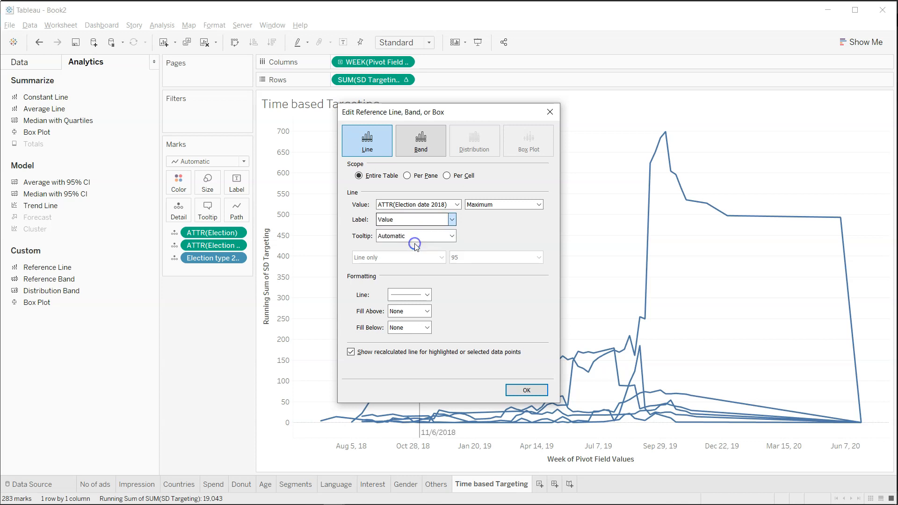
left_click(415, 220)
left_click(407, 231)
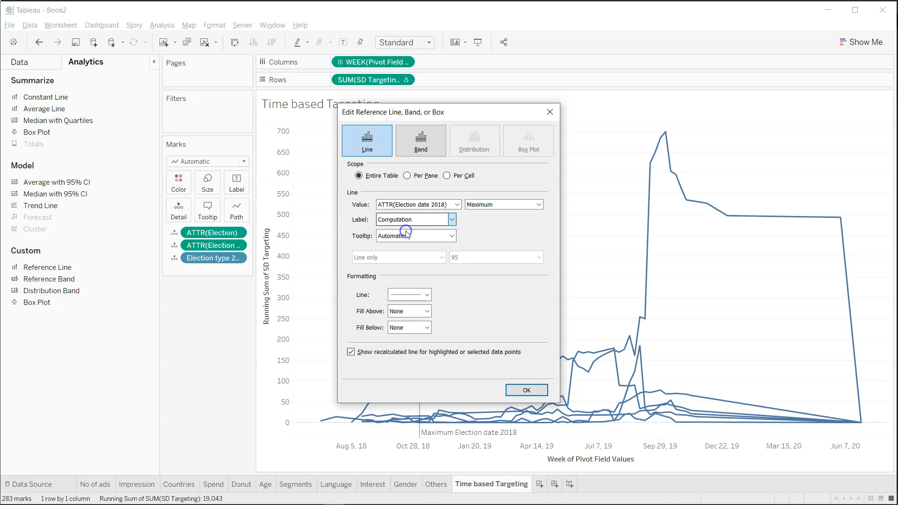
Step: Give the reference line the custom tooltip Midterm Election and apply its settings
left_click(432, 237)
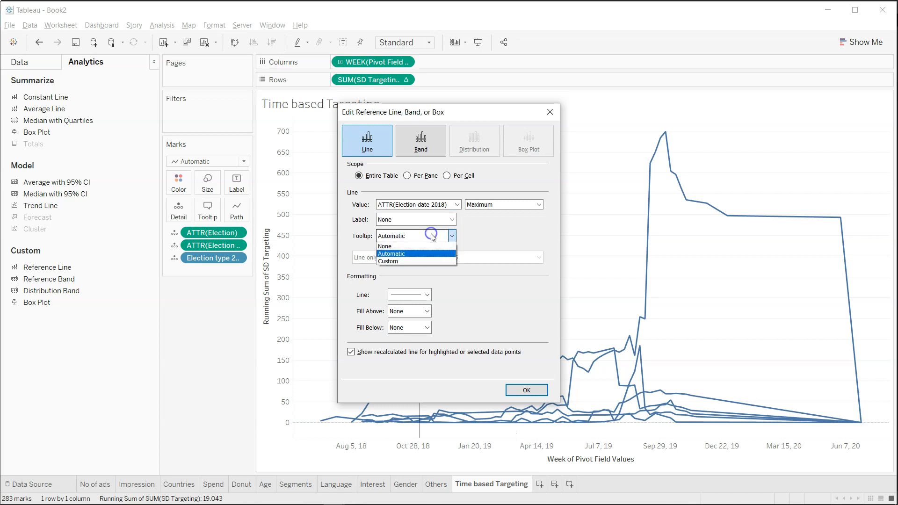
left_click(431, 257)
left_click(480, 237)
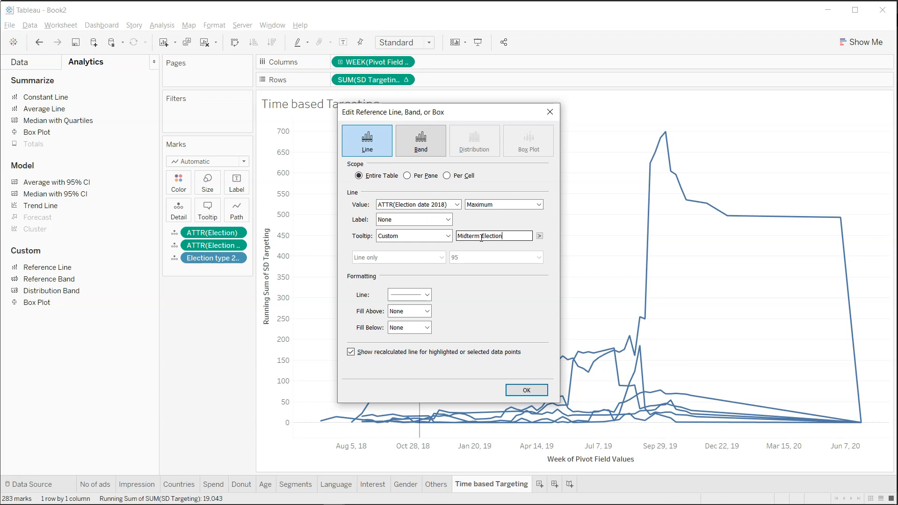
left_click(546, 389)
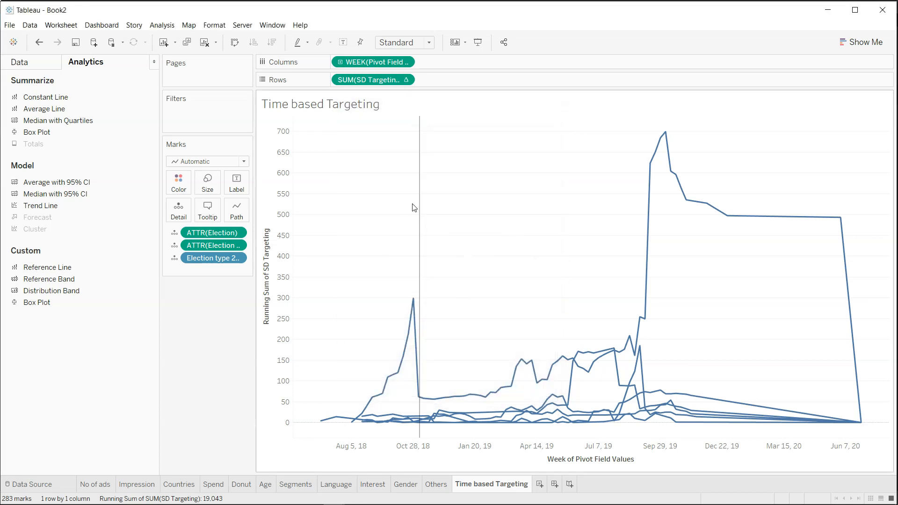
mouse_move(422, 208)
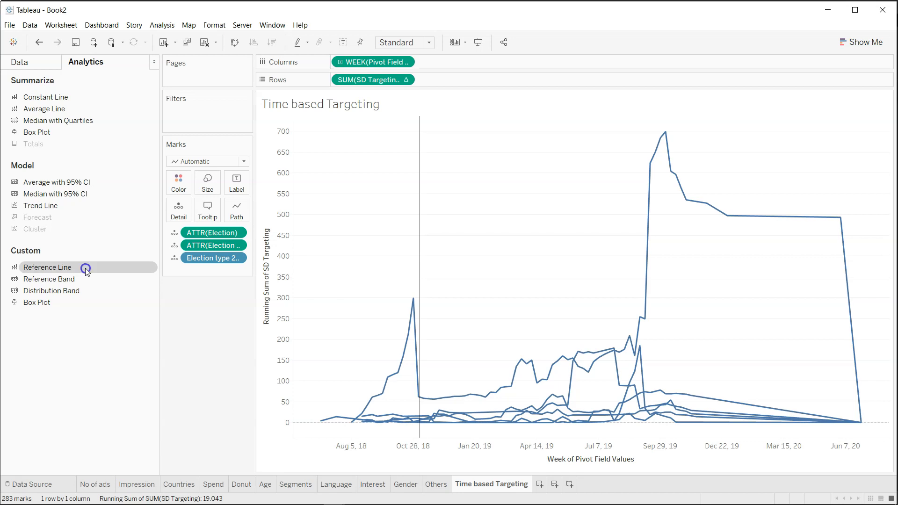
Step: Add an entire-table reference line to the week axis using the Maximum of ATTR(Election)
left_click_drag(85, 268, 355, 167)
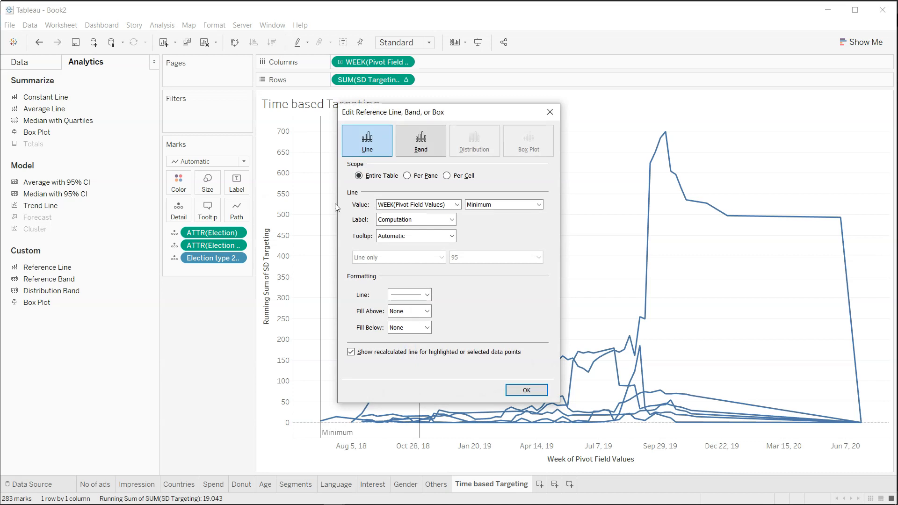
left_click(418, 206)
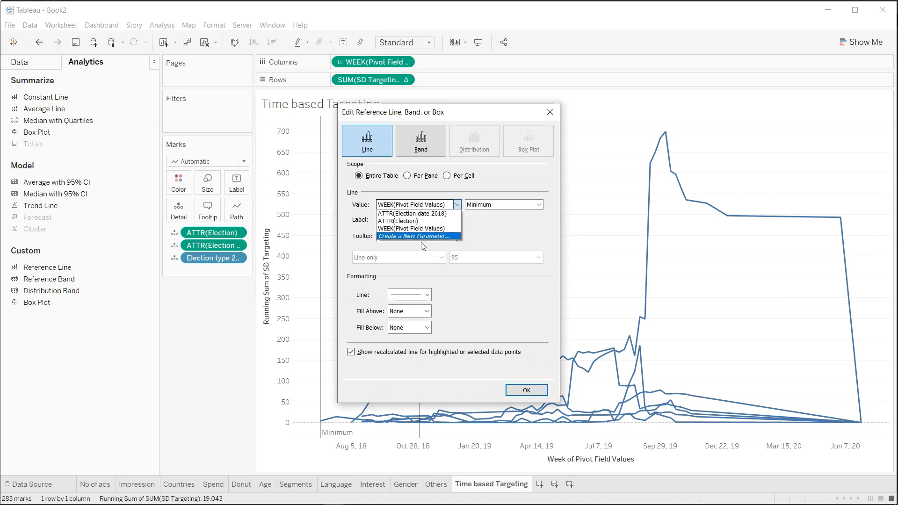
left_click(433, 221)
left_click(486, 204)
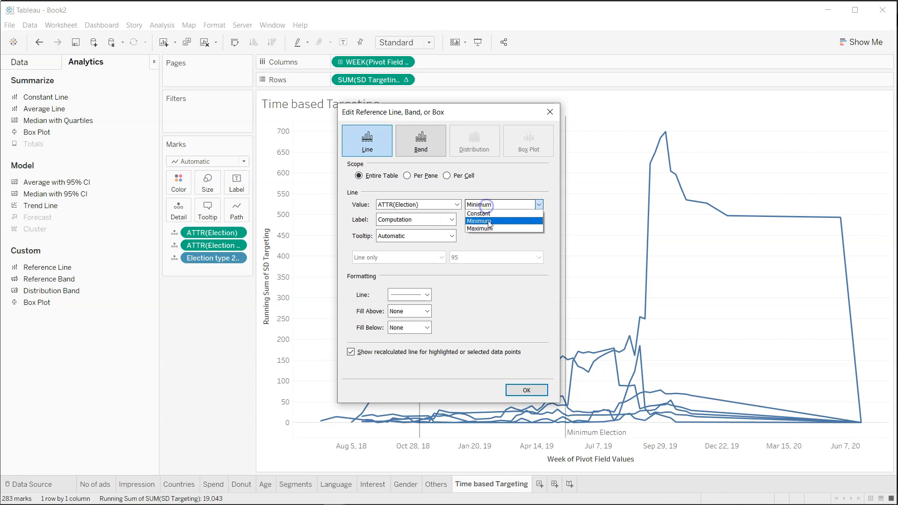
left_click(489, 229)
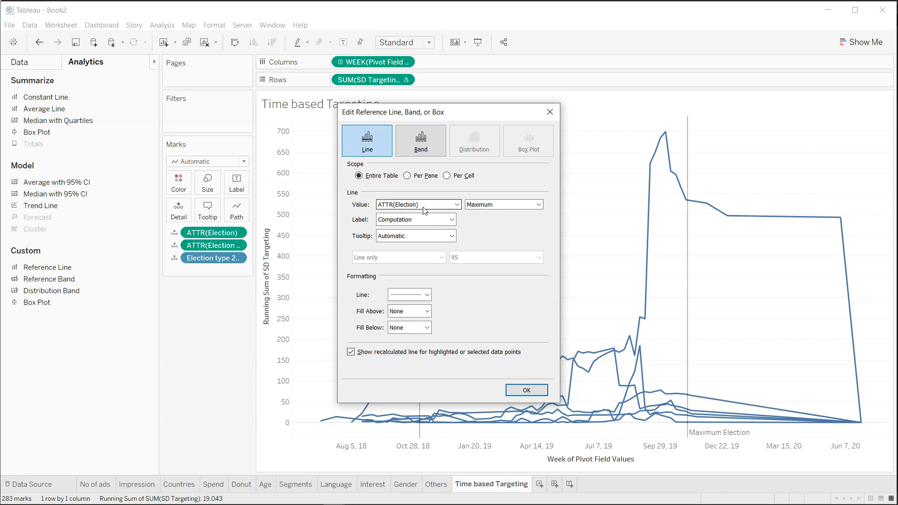
Step: Set the new election reference line's label to None, give it the custom tooltip General Election, and apply its settings
left_click(433, 239)
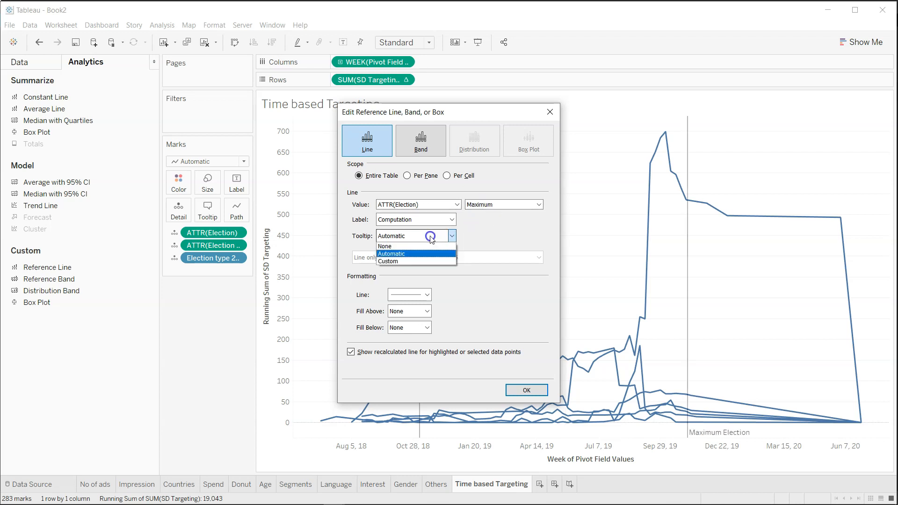
left_click(429, 219)
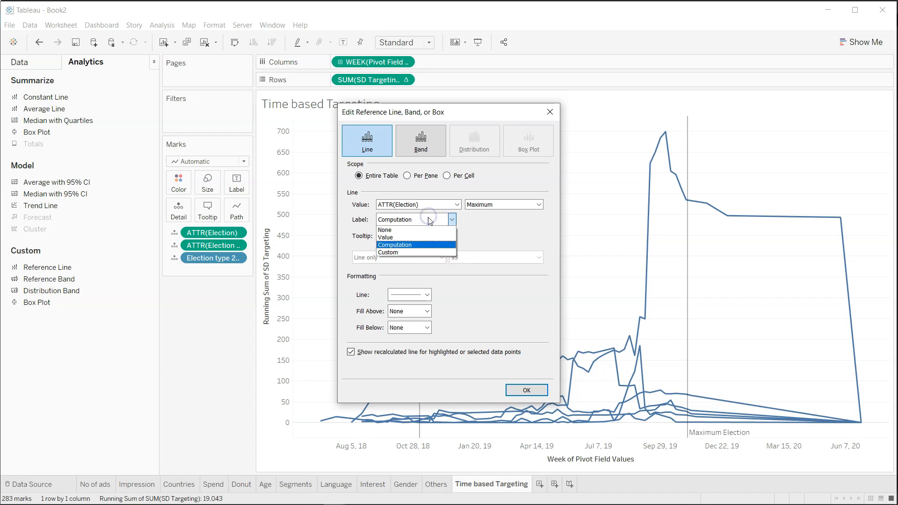
left_click(429, 229)
left_click(429, 236)
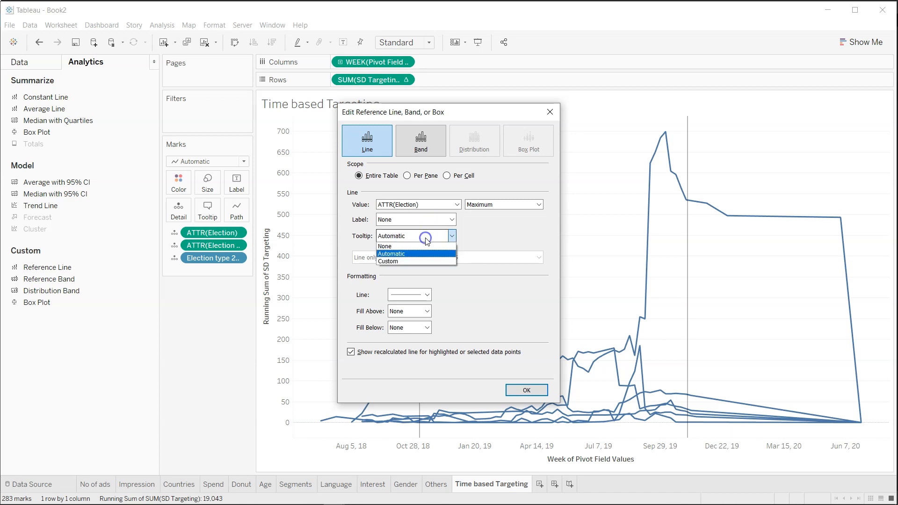
left_click(423, 262)
left_click(480, 236)
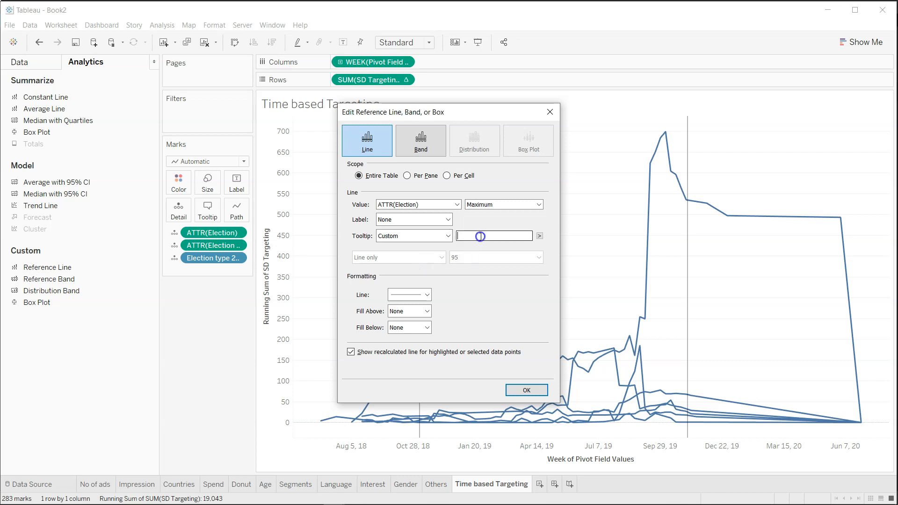
type("General Election")
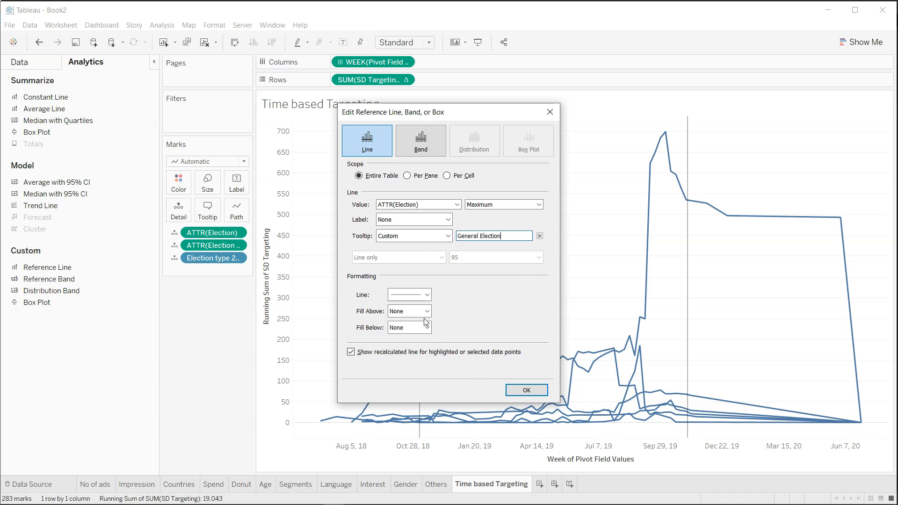
left_click(408, 294)
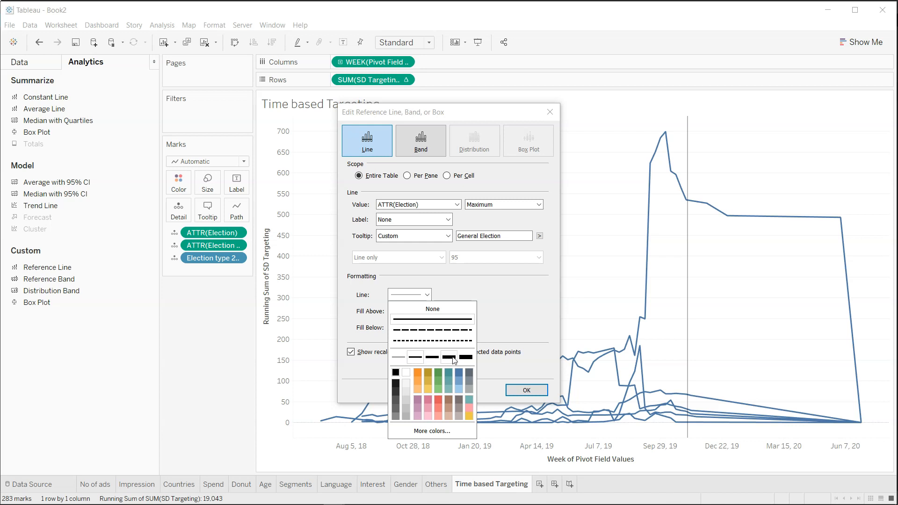
left_click(527, 300)
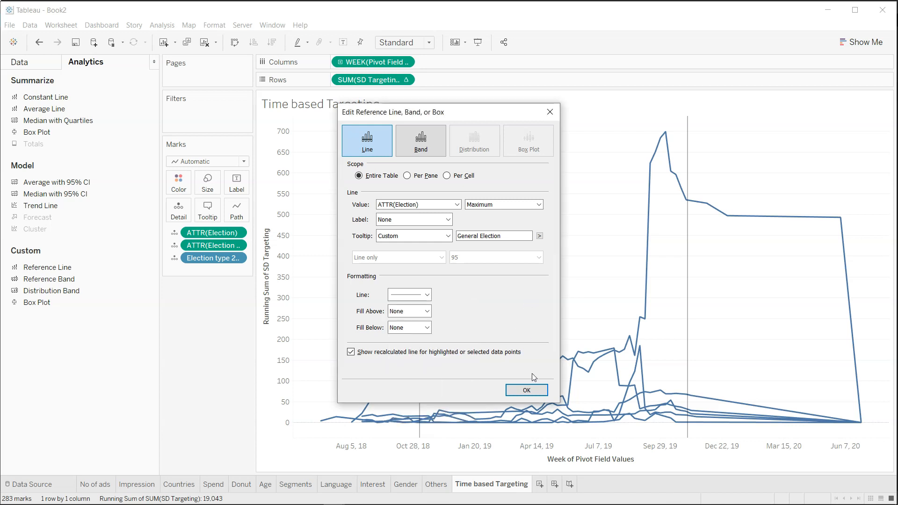
left_click(527, 390)
Step: Inspect the General Election line's tooltip and the weekly data points leading up to both election reference lines
mouse_move(685, 261)
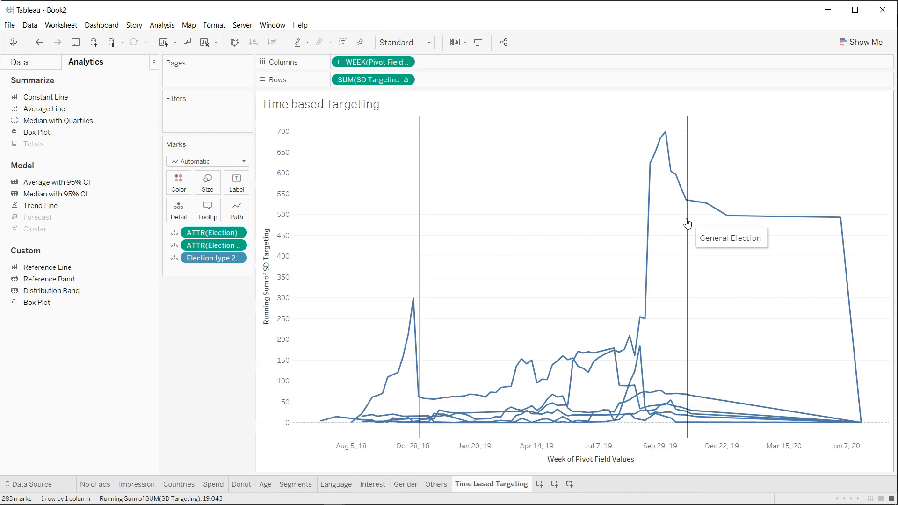
mouse_move(648, 277)
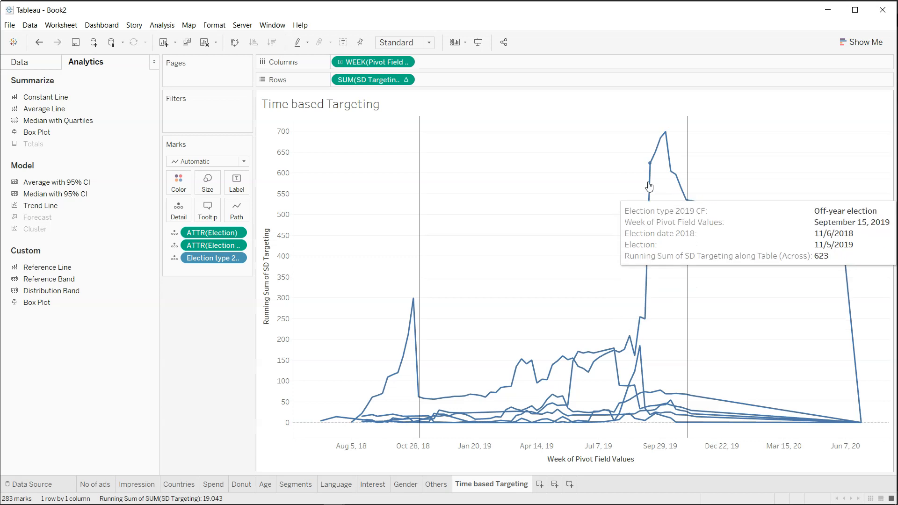
mouse_move(657, 155)
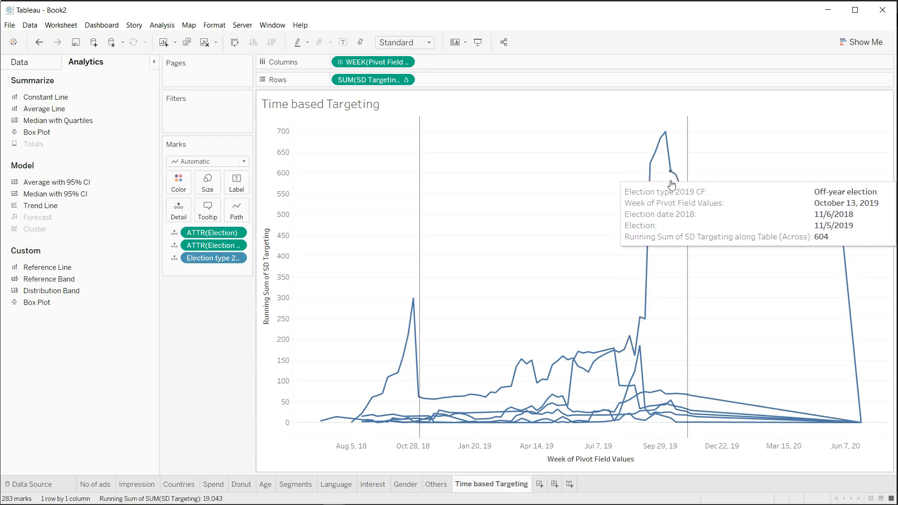
mouse_move(422, 287)
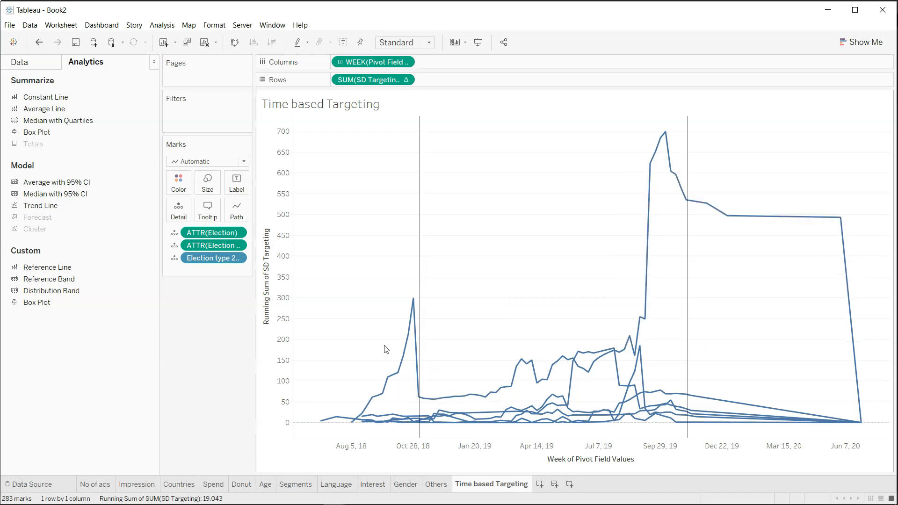
mouse_move(419, 331)
Step: Create a new worksheet from the Snapchat Ads (Snapchat Ads) data source with Impressions summed on the columns
left_click(541, 484)
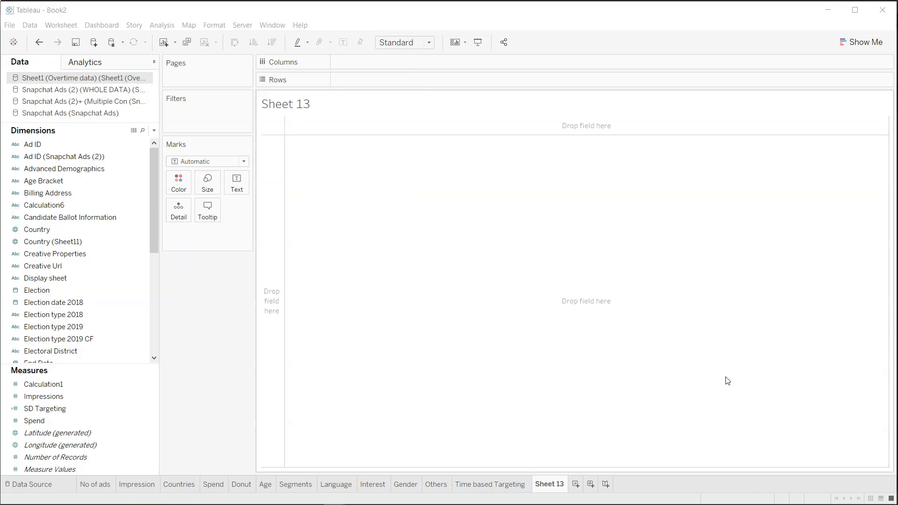
left_click(102, 115)
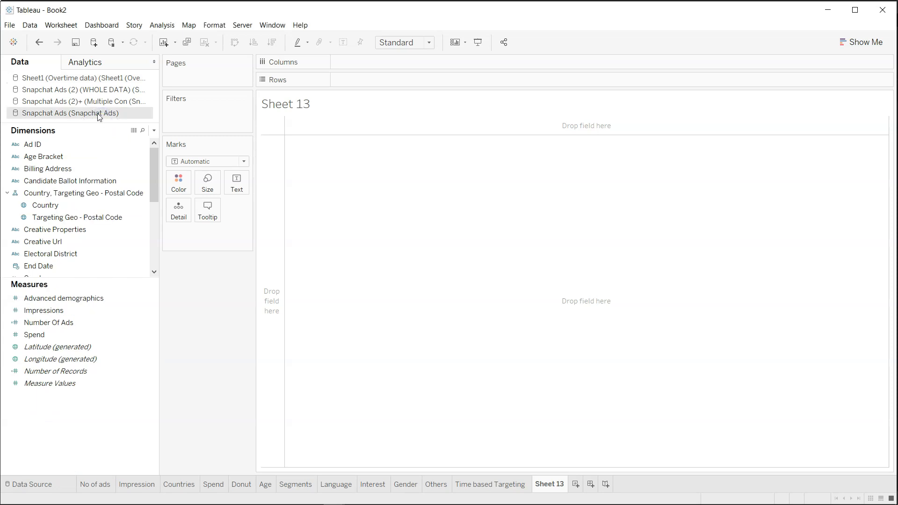
left_click(88, 310)
mouse_move(88, 310)
left_mouse_down()
mouse_move(379, 96)
mouse_move(394, 63)
left_mouse_up()
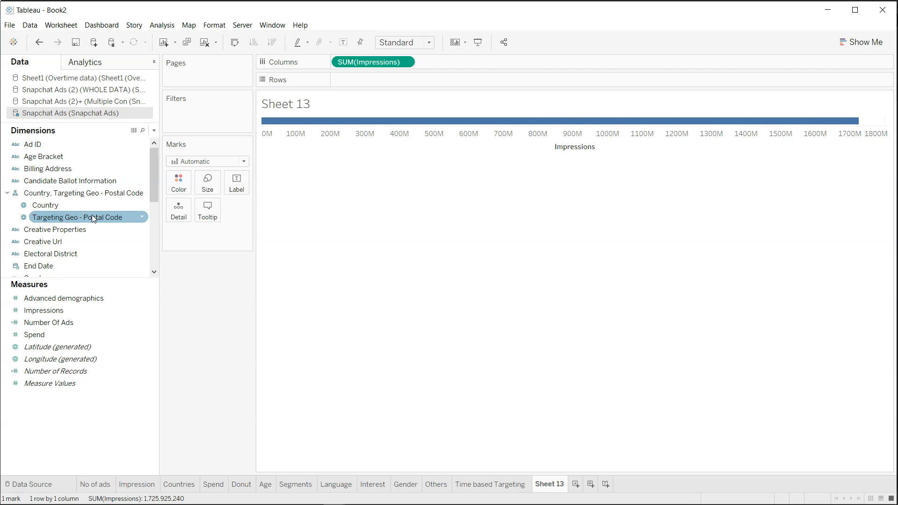
Step: Break the impressions bars down into rows by Country and Ad ID
scroll(91, 215, "down", 3)
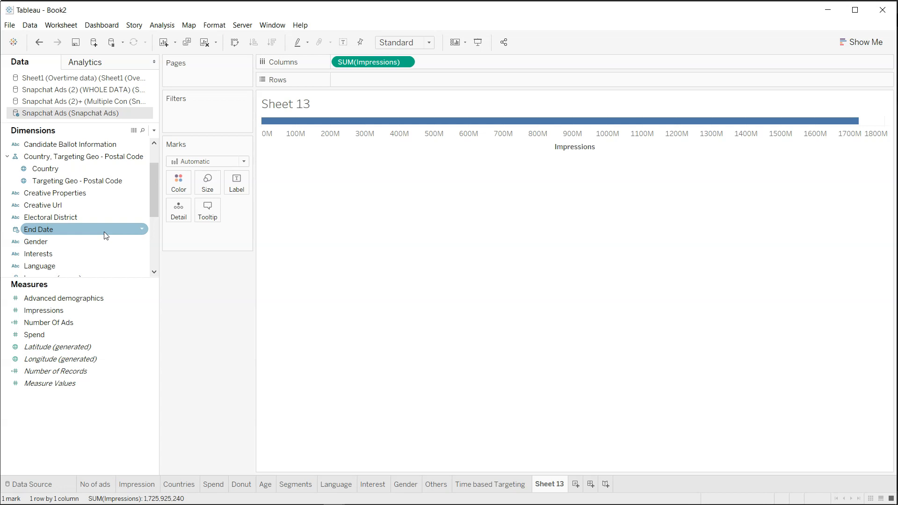
scroll(106, 236, "up", 1)
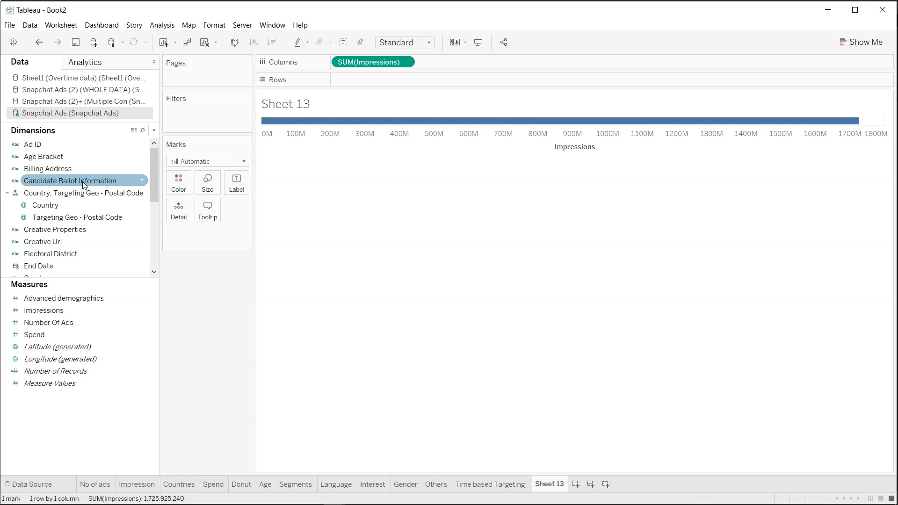
scroll(82, 182, "down", 2)
scroll(83, 182, "up", 2)
left_click_drag(81, 206, 386, 77)
left_click_drag(82, 149, 479, 85)
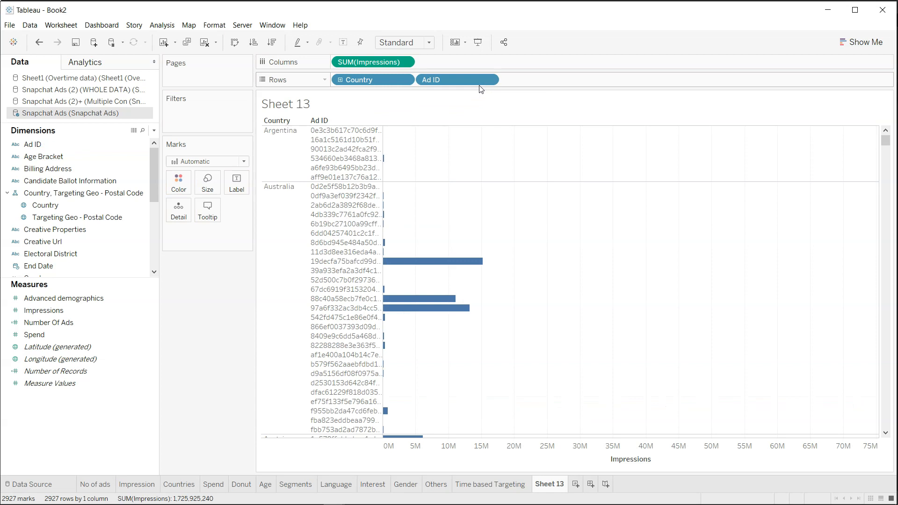
Step: Hide the Country and Ad ID row headers and color the bars by the sum of Spend
left_click(405, 81)
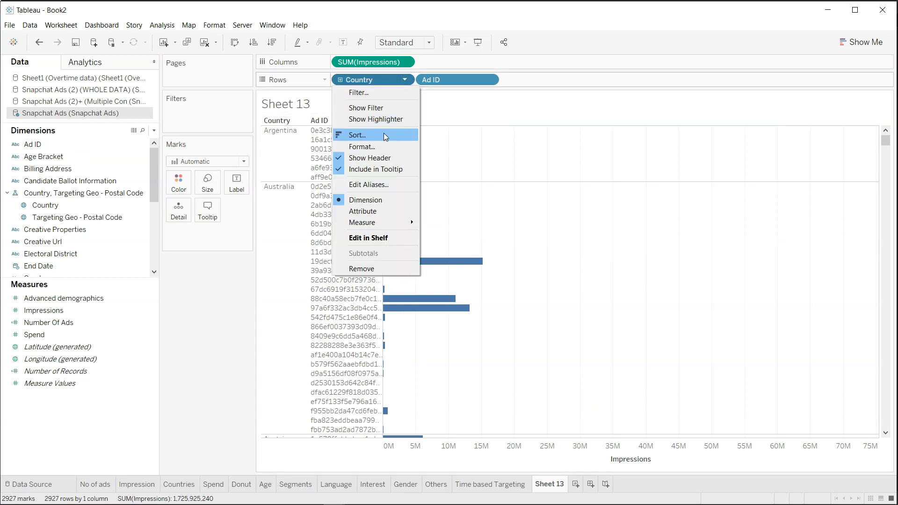
left_click(381, 159)
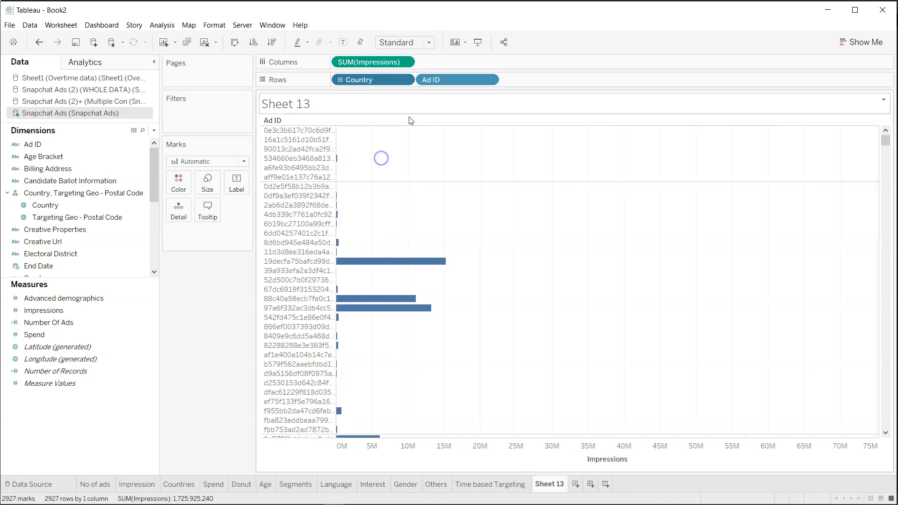
left_click(488, 79)
left_click(460, 158)
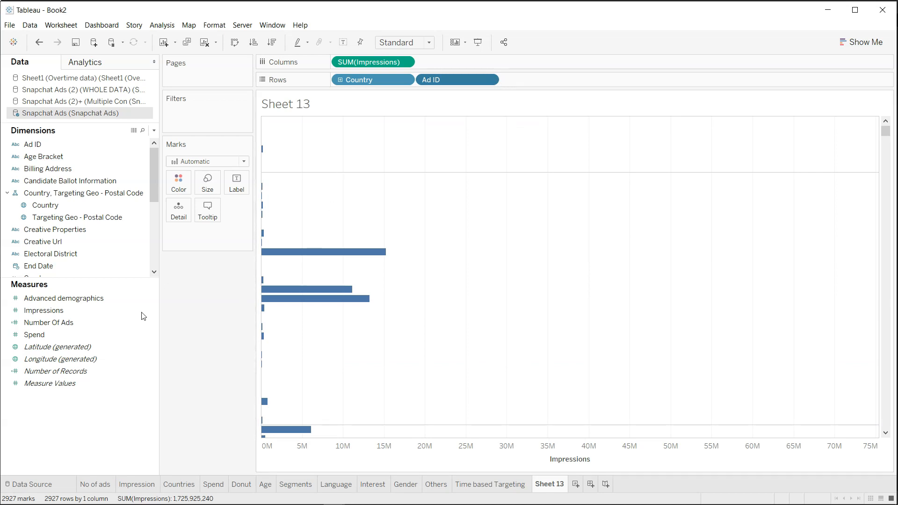
scroll(125, 227, "down", 3)
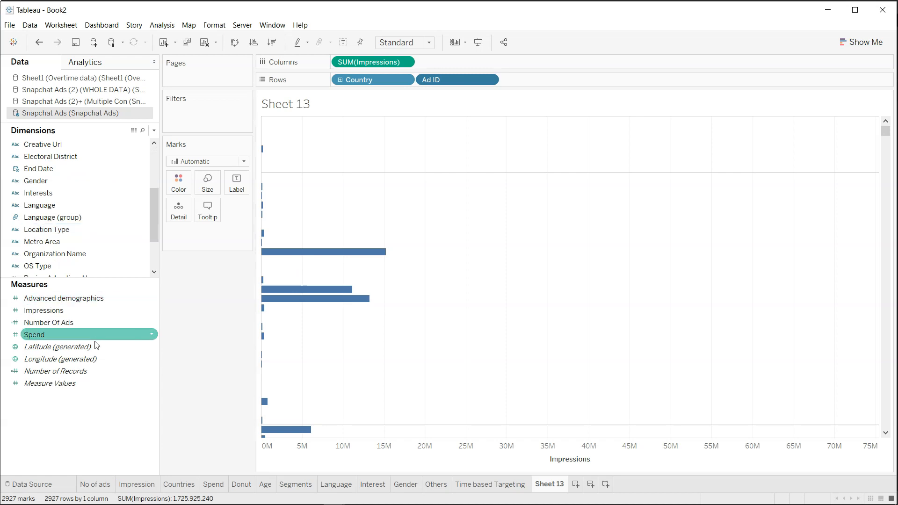
left_click_drag(104, 335, 180, 184)
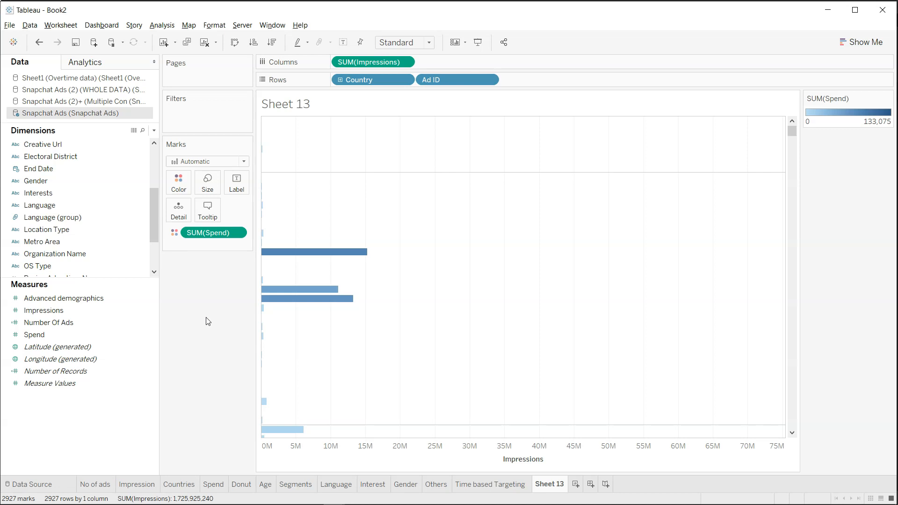
Step: Create a calculated field named Impression Rank with the formula Rank(Sum([Impressions]))
left_click(154, 131)
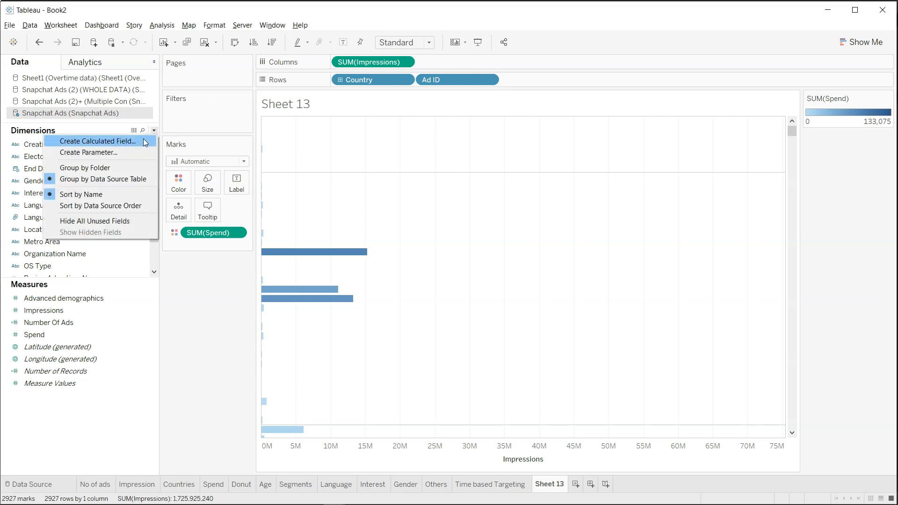
left_click(145, 142)
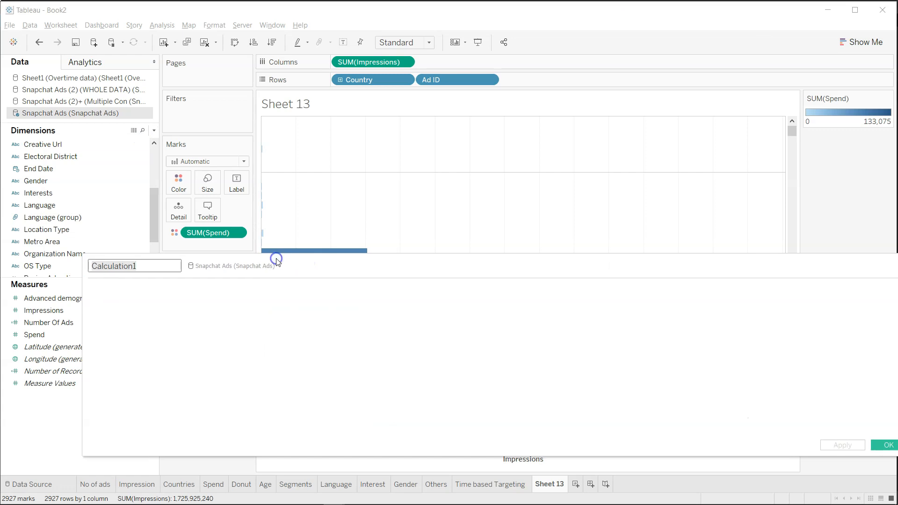
type("Impression Rank")
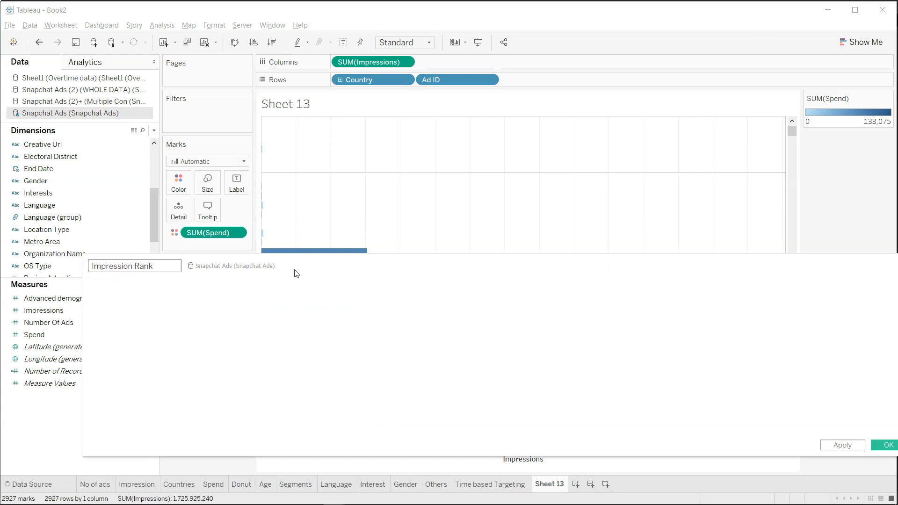
left_click_drag(293, 269, 209, 246)
left_click(137, 294)
type("Rank")
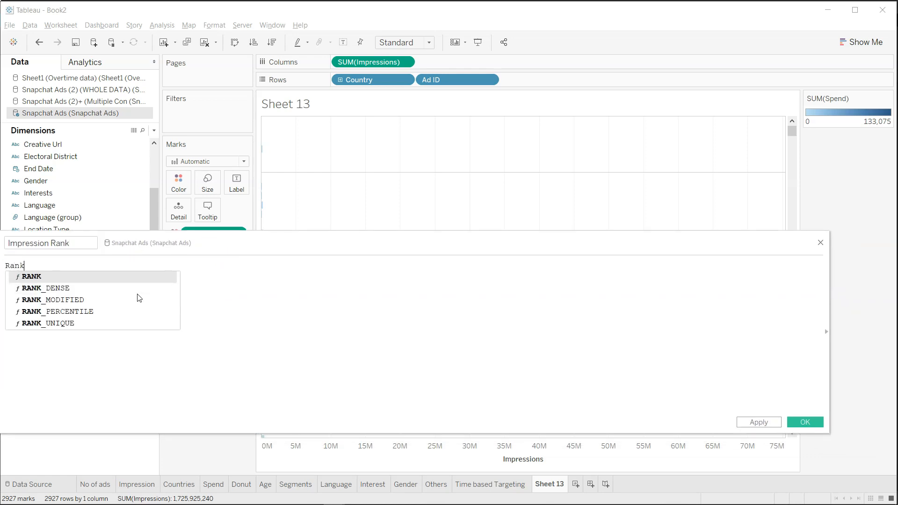
type("(Sum")
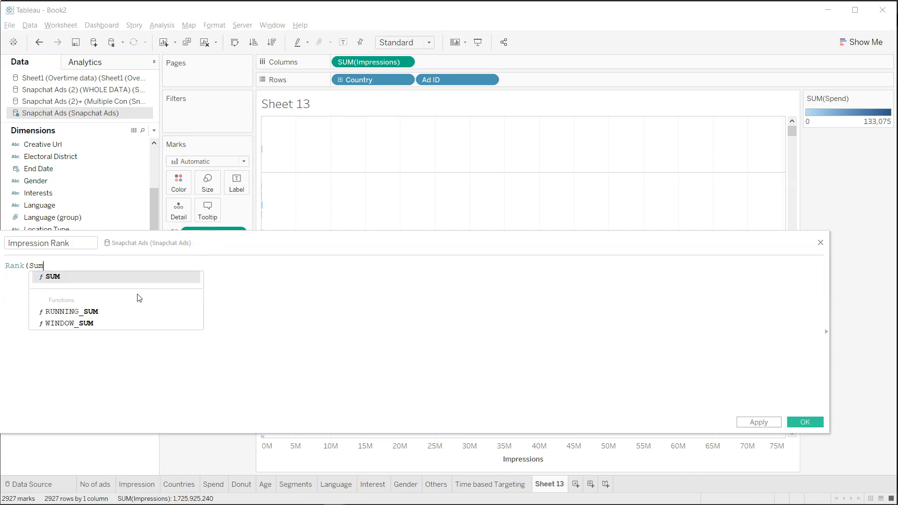
type("([Impressions]")
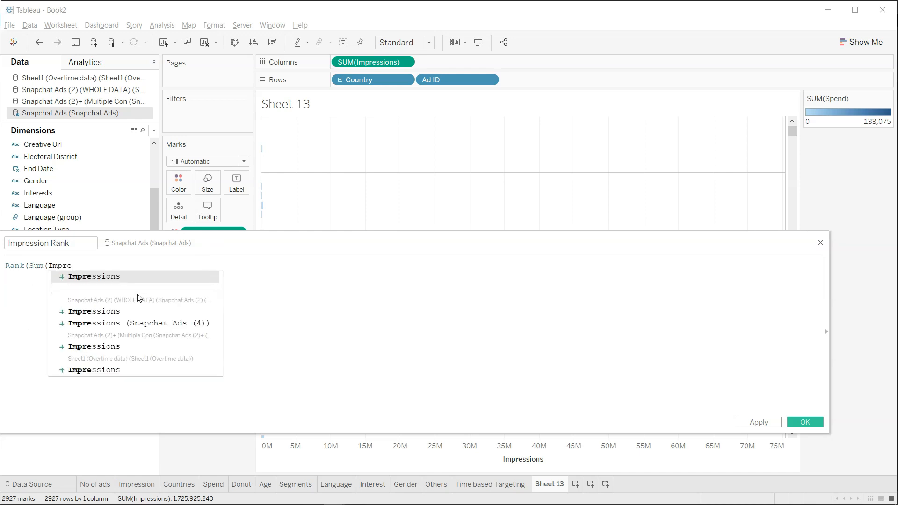
type("))")
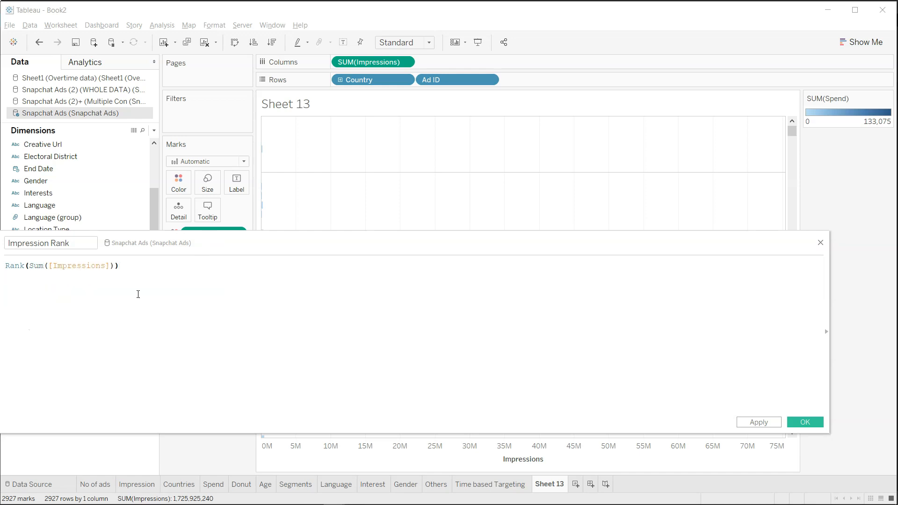
left_click(805, 422)
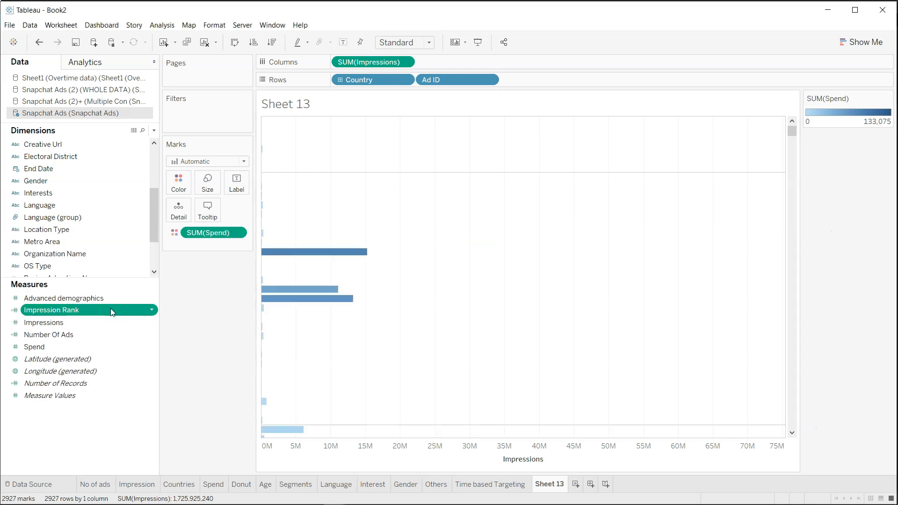
Step: Filter the sheet by Impression Rank to a range of values from 1 to 5
left_click_drag(110, 311, 232, 118)
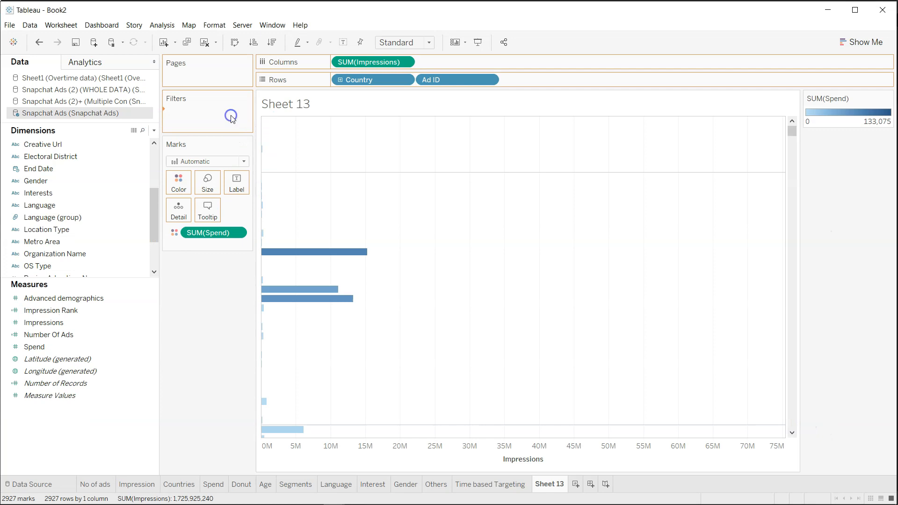
left_click(565, 258)
type("5")
left_click(553, 330)
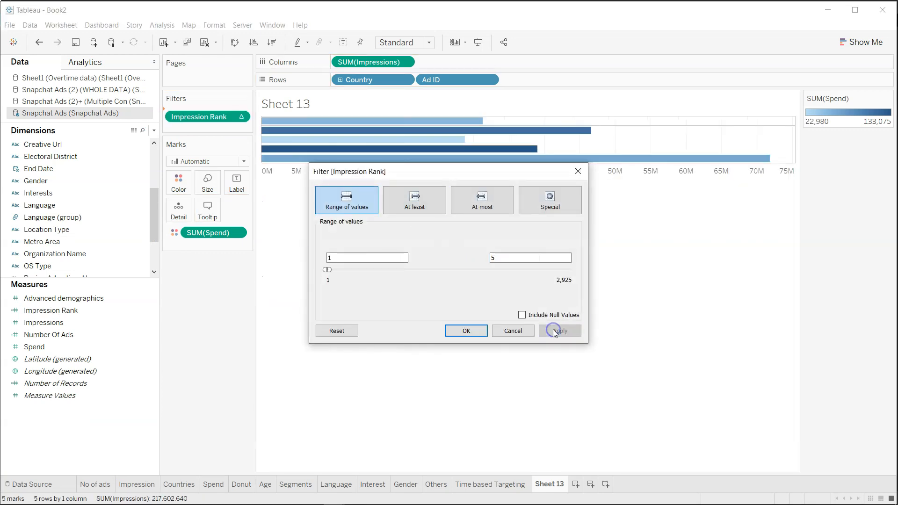
left_click(469, 332)
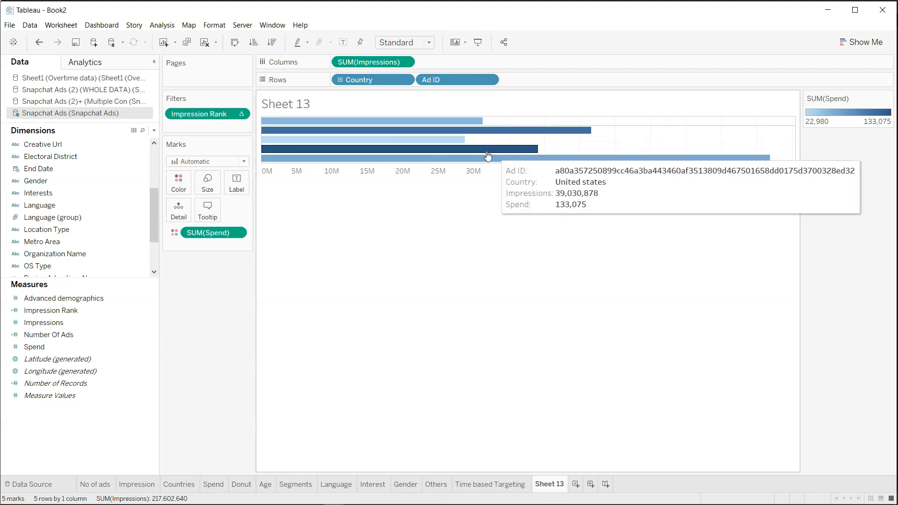
mouse_move(449, 125)
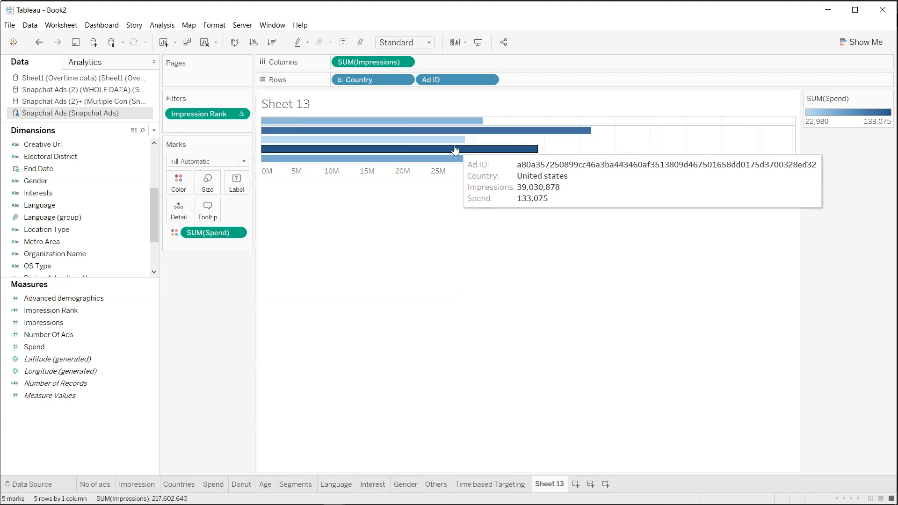
mouse_move(473, 166)
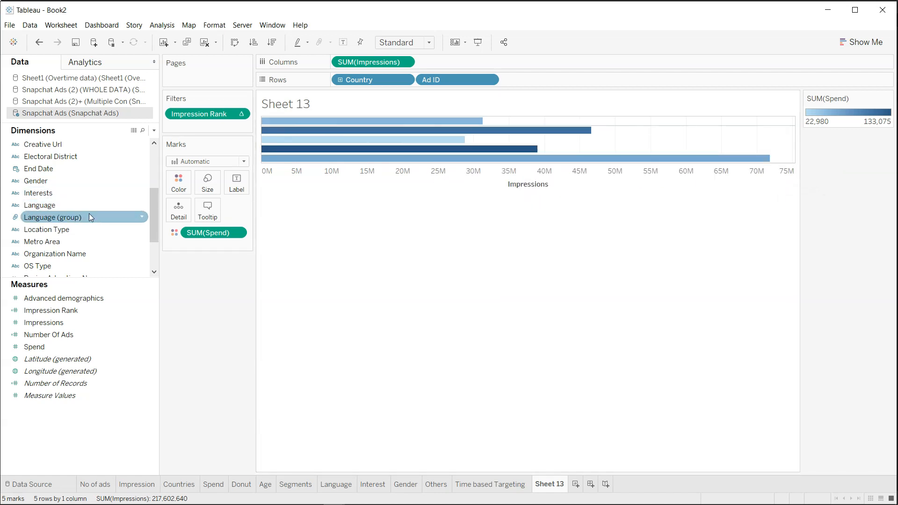
Step: Show a Country filter beside the chart and select only United states in it
scroll(88, 213, "up", 3)
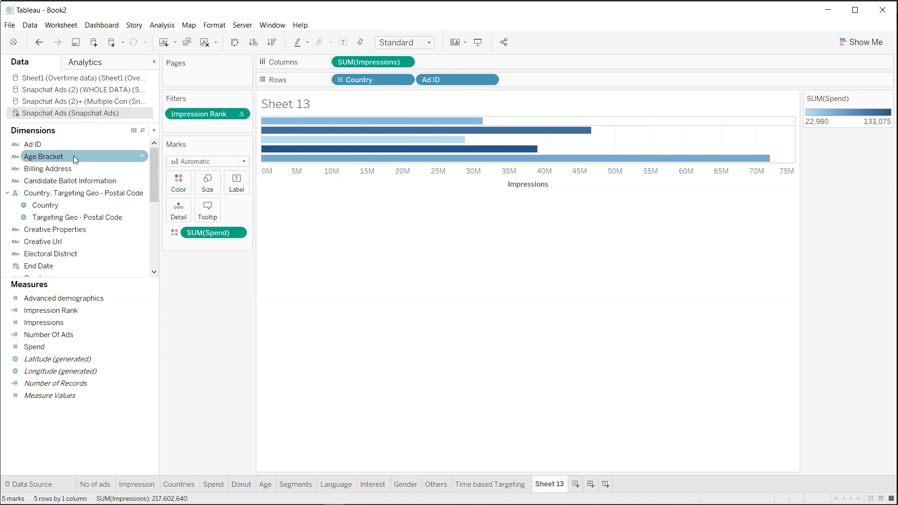
left_click_drag(73, 209, 183, 125)
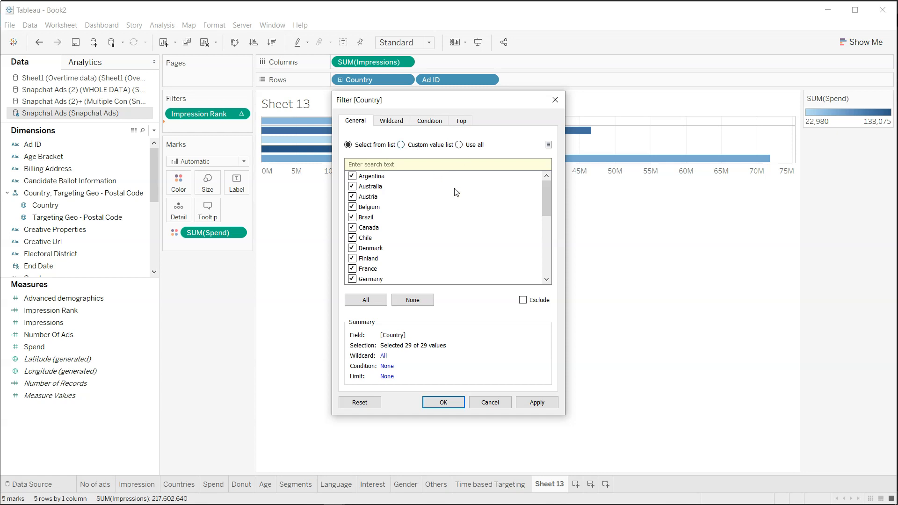
left_click(554, 100)
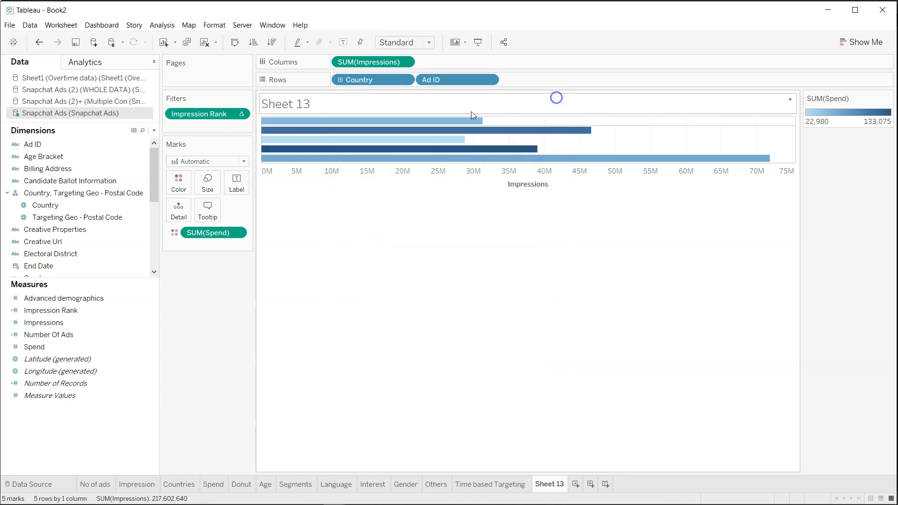
left_click(141, 205)
left_click(172, 223)
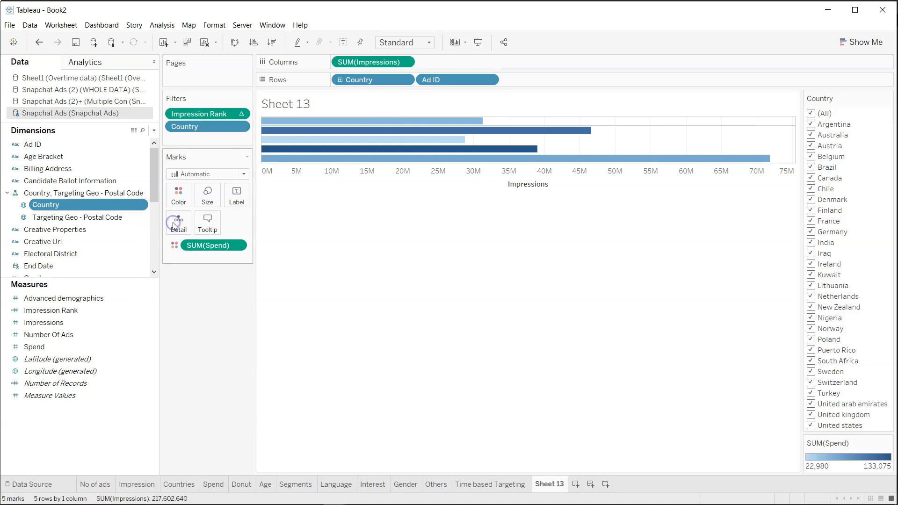
left_click(879, 99)
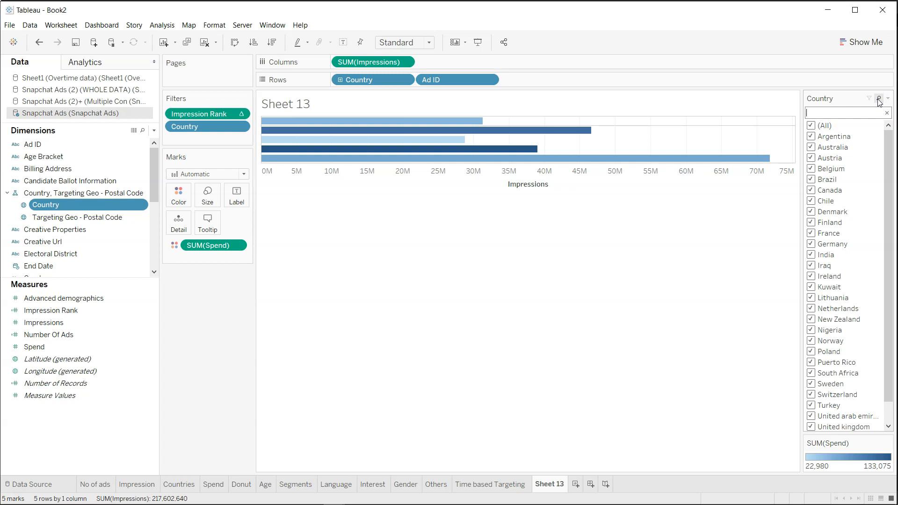
left_click(879, 100)
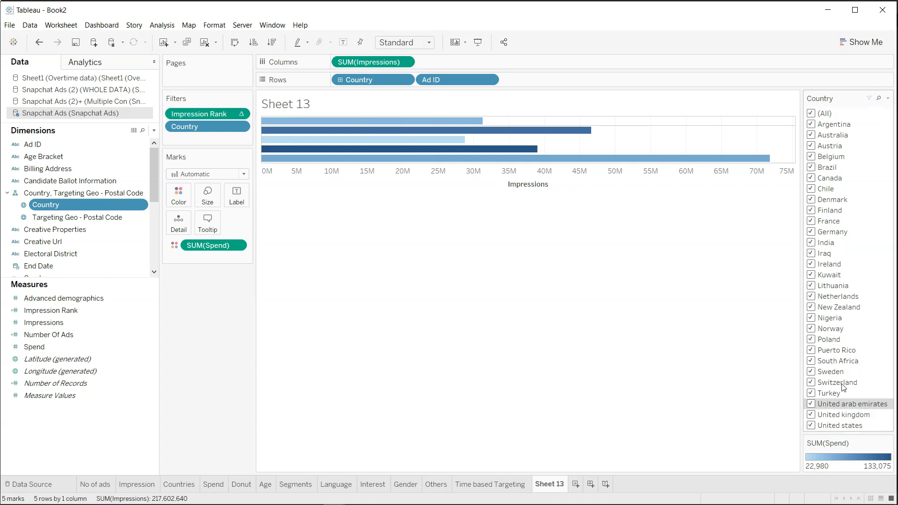
left_click(811, 113)
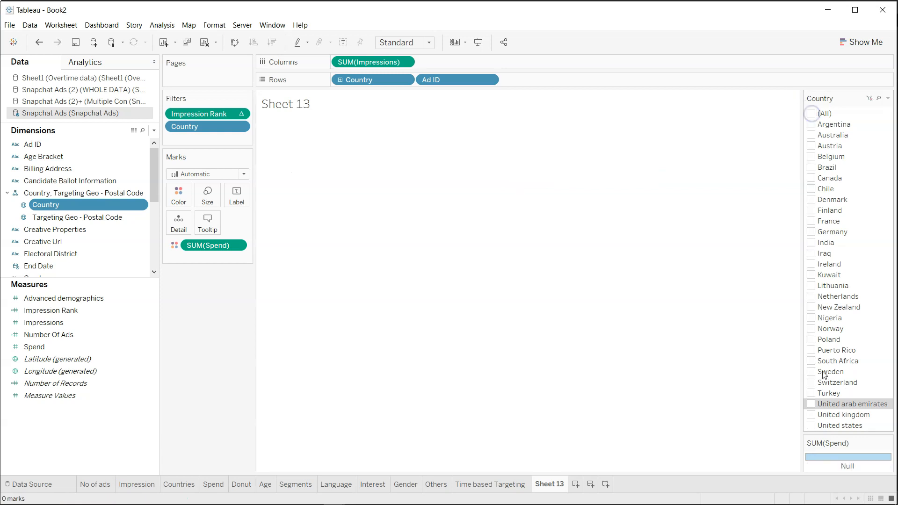
left_click(811, 427)
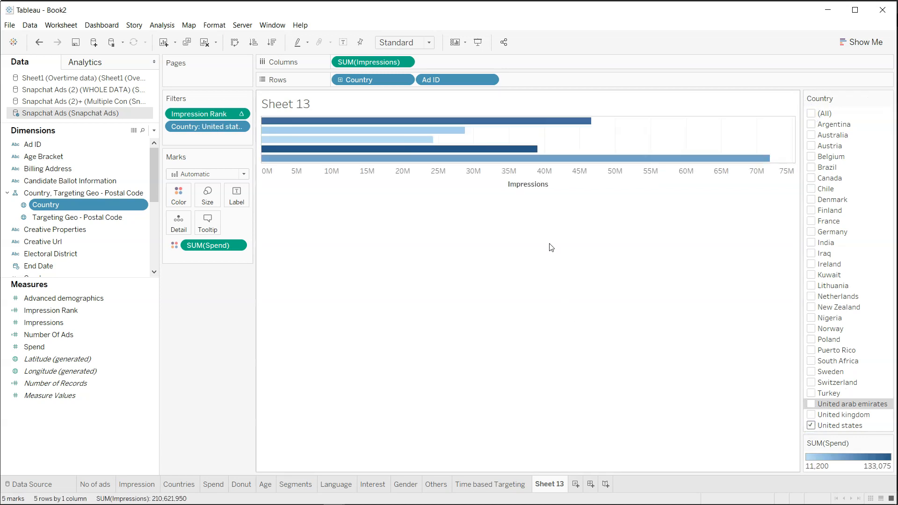
Step: Sort the ad bars in descending order of Impressions
mouse_move(530, 128)
left_click(517, 228)
left_click(271, 42)
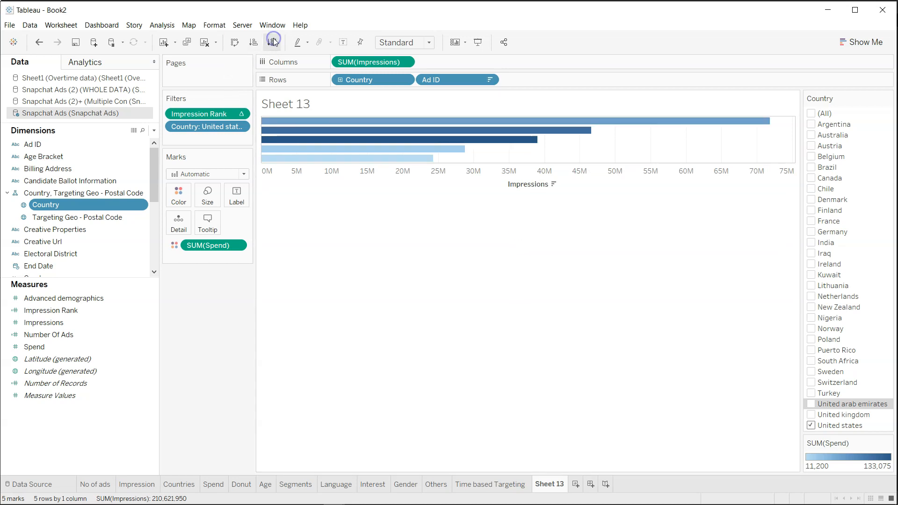
mouse_move(354, 133)
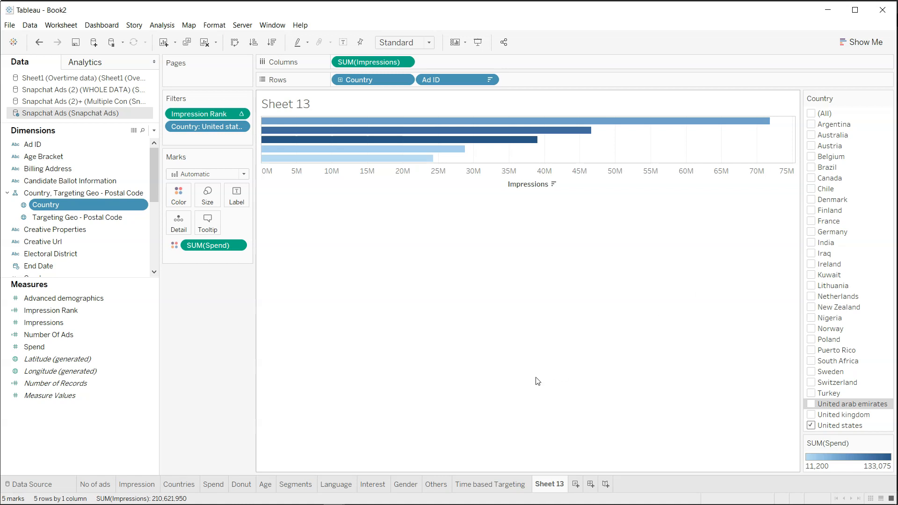
Step: Label the ad bars with the Paying Advertiser Name dimension
scroll(107, 203, "down", 5)
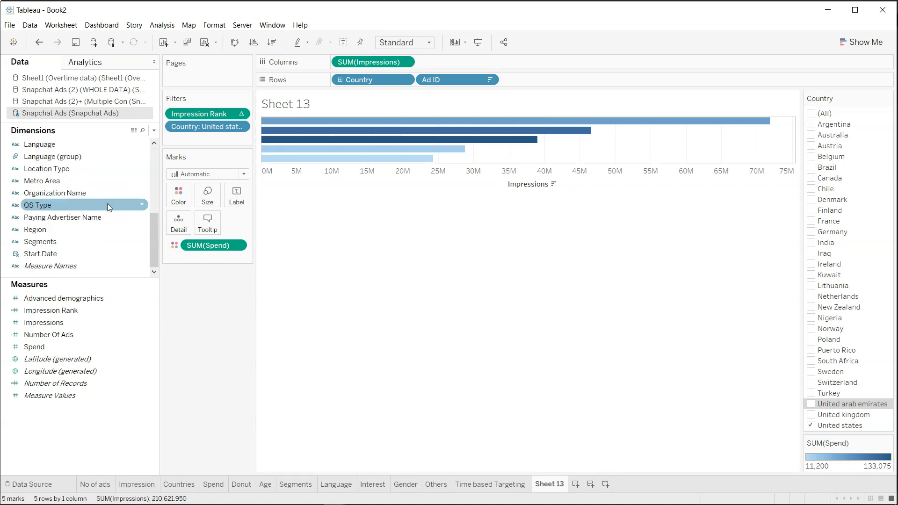
left_click_drag(88, 216, 224, 198)
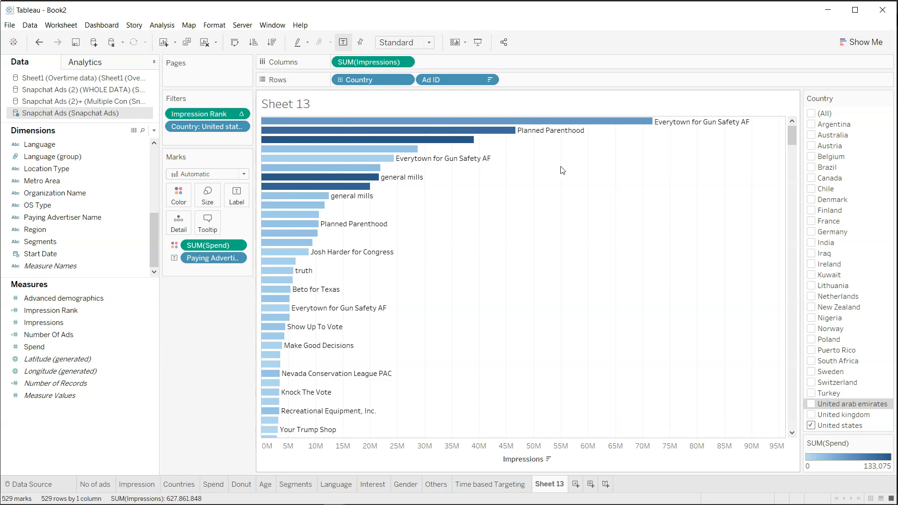
mouse_move(444, 145)
mouse_move(325, 355)
mouse_move(314, 379)
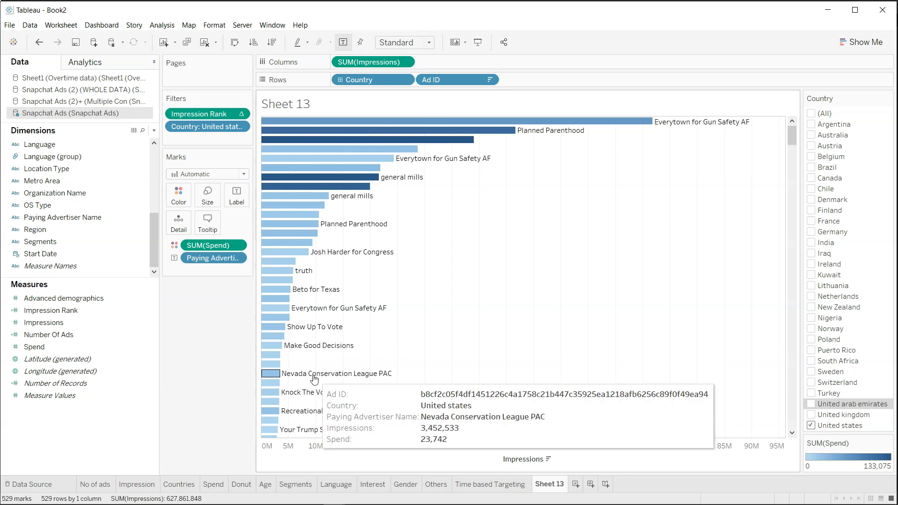
mouse_move(283, 402)
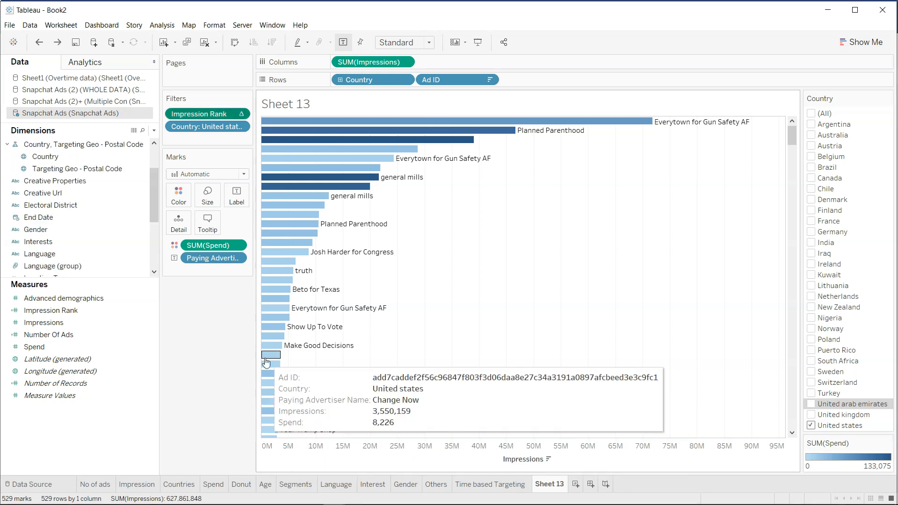
Step: Convert the Paying Advertiser Name label to an attribute and make the bar rows slightly taller
left_click(237, 258)
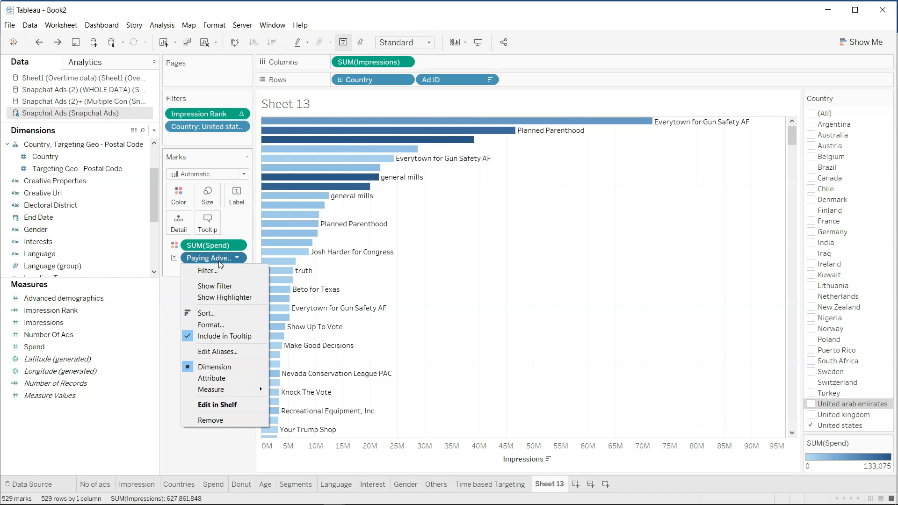
left_click(231, 378)
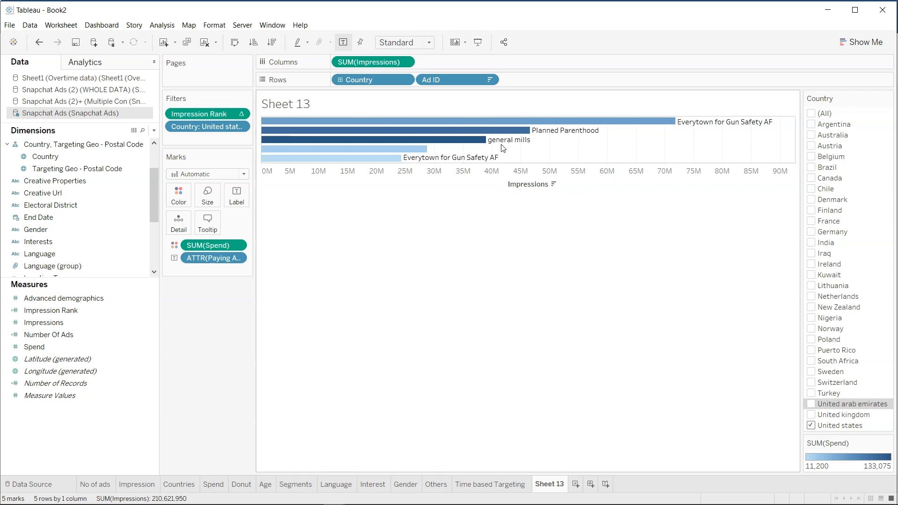
left_click_drag(520, 164, 528, 179)
mouse_move(650, 132)
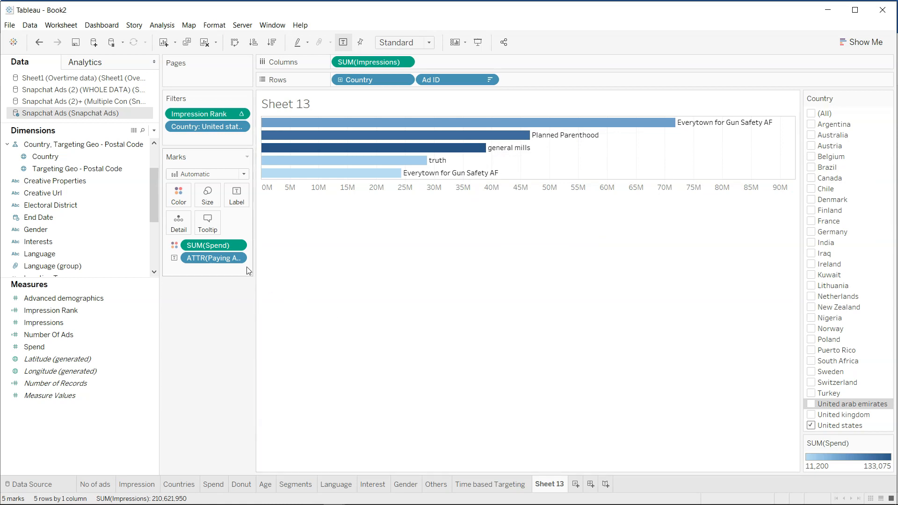
left_click(237, 258)
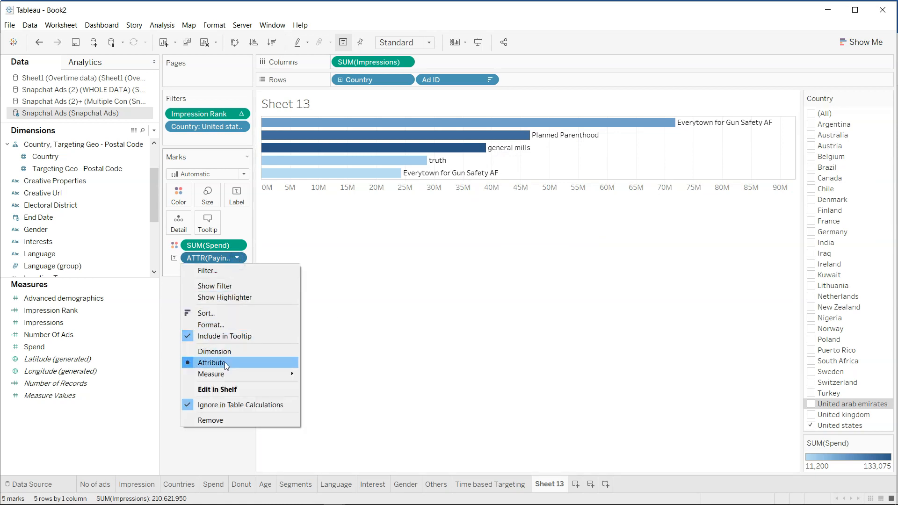
left_click(343, 367)
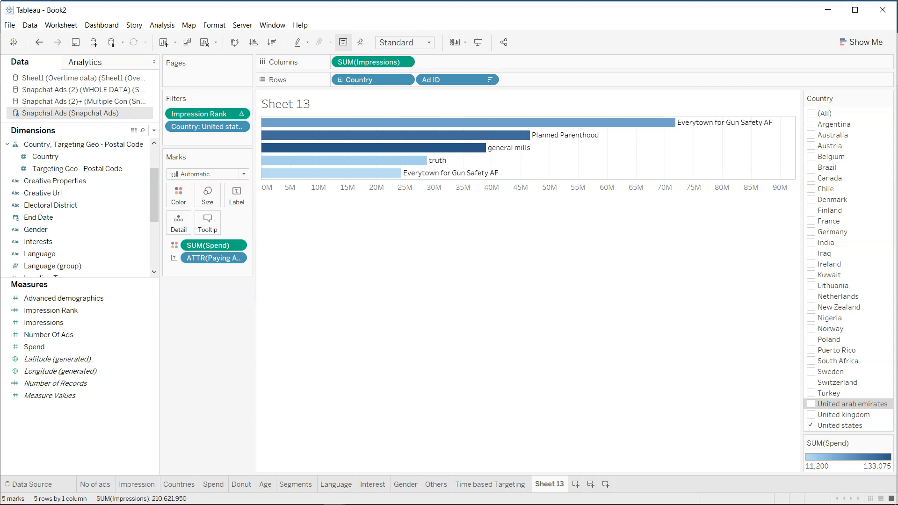
Step: Switch to the Snapchat Ad targeting workbook and examine the two-country bar comparison under "Who is paying to target you?.."
left_click_drag(897, 42, 579, 1)
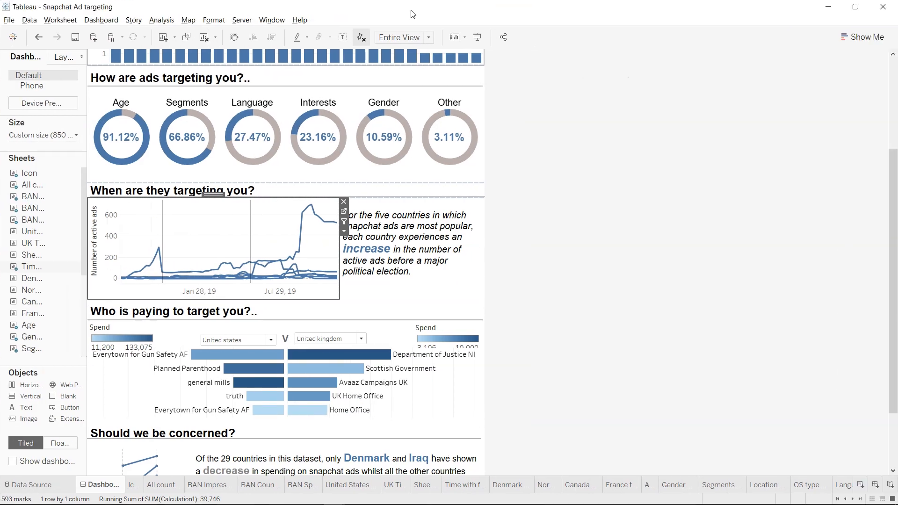
double_click(412, 13)
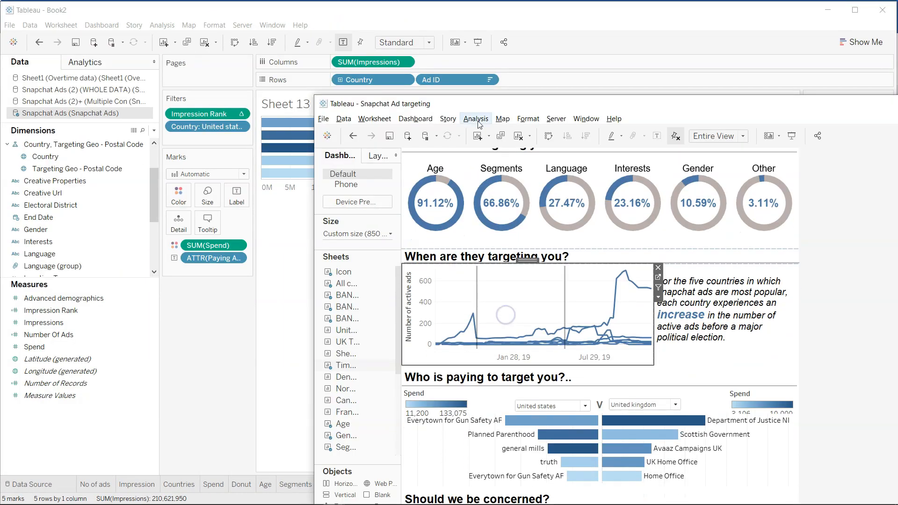
left_click_drag(497, 102, 324, 50)
double_click(323, 50)
scroll(327, 234, "down", 2)
mouse_move(353, 306)
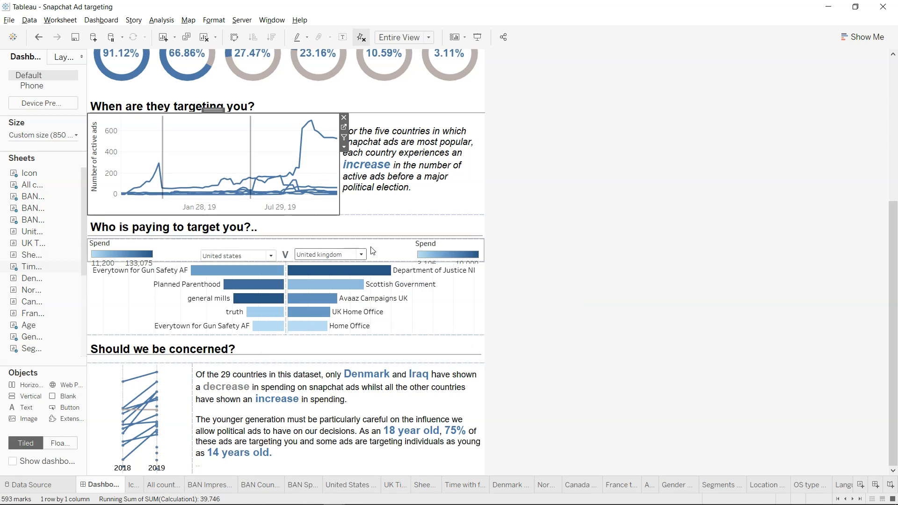
mouse_move(322, 284)
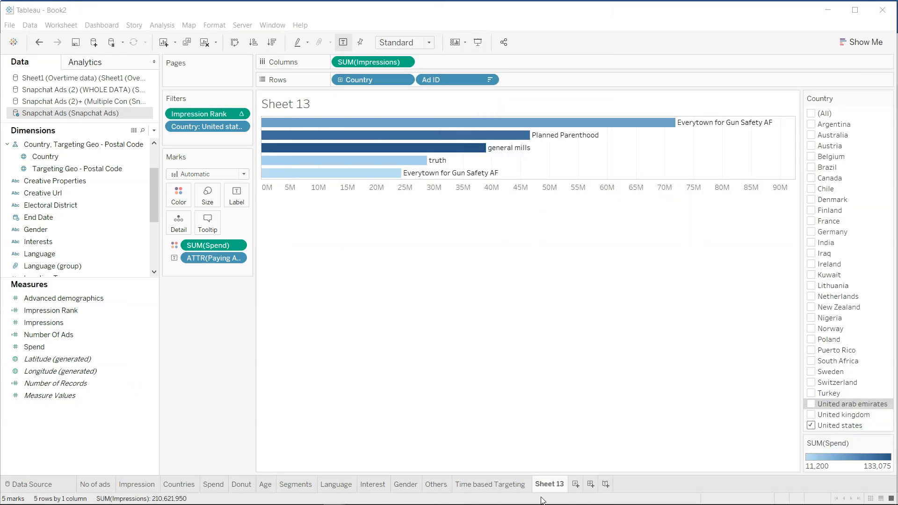
Step: Back in the Book2 workbook, rename the impressions-by-ad worksheet as Bar1
double_click(550, 484)
type("Bar")
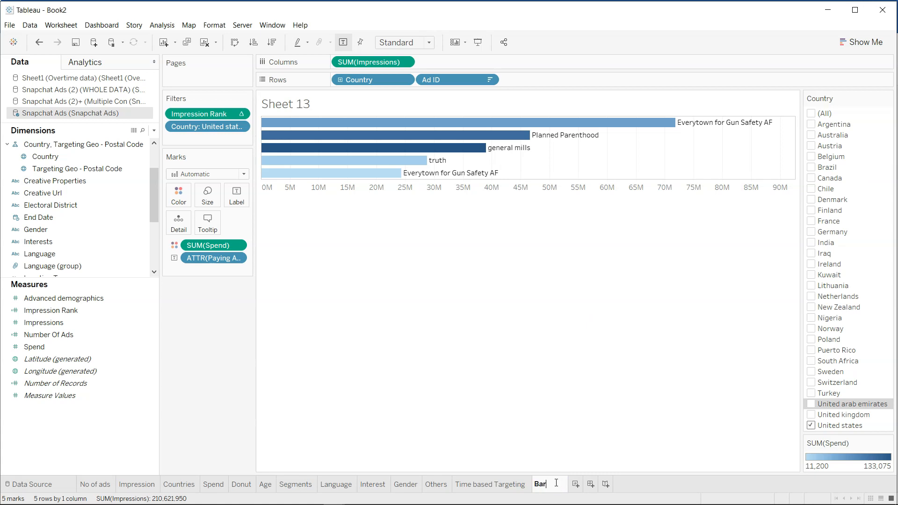
key("Return")
Step: Duplicate the Bar1 worksheet and rename the copy as Bar2
right_click(544, 484)
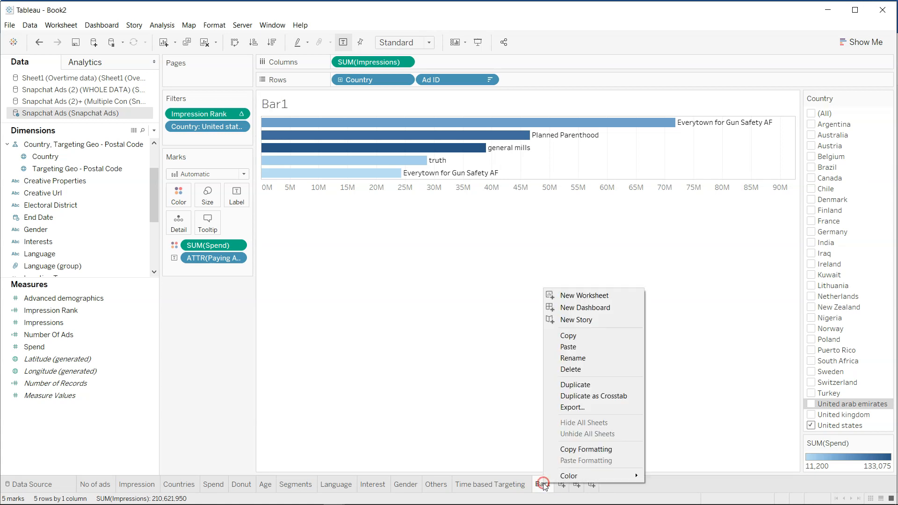
left_click(591, 384)
double_click(574, 484)
type("B")
key("Return")
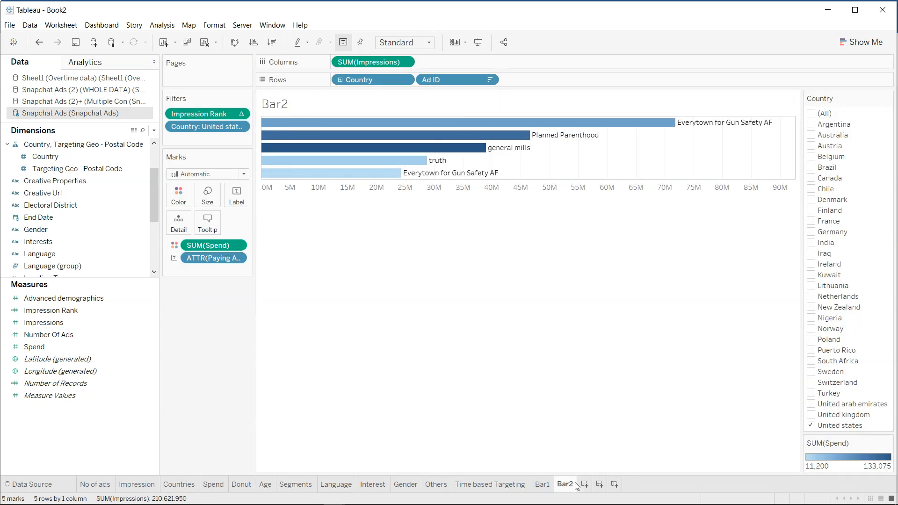
Step: Reverse the scale of the Impressions axis on the Bar2 worksheet
left_click(404, 62)
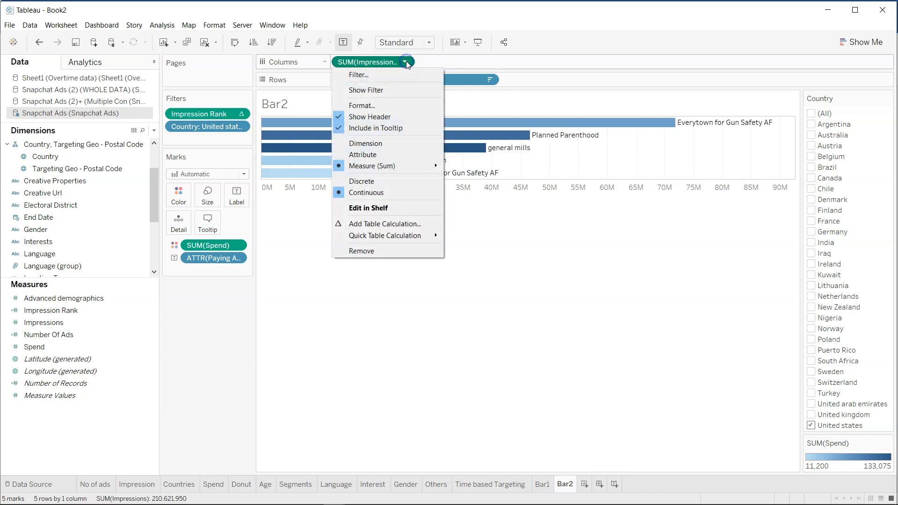
left_click(539, 225)
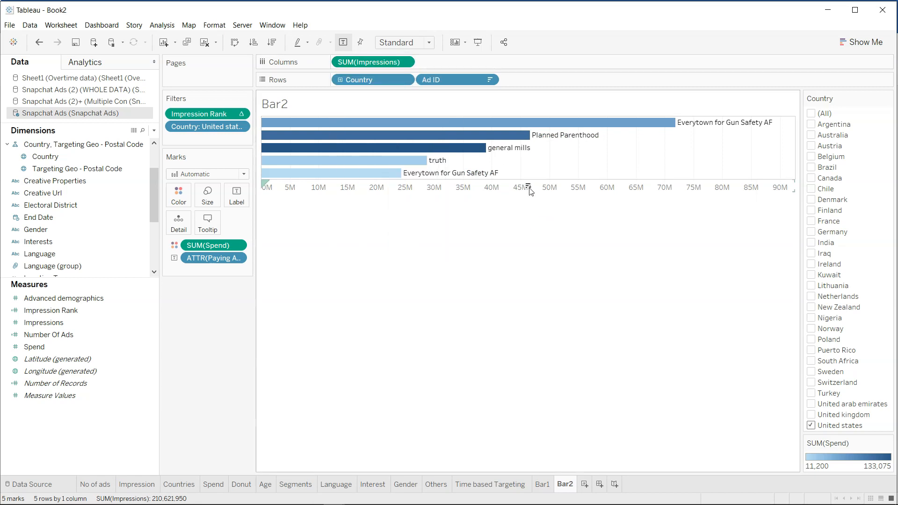
right_click(529, 188)
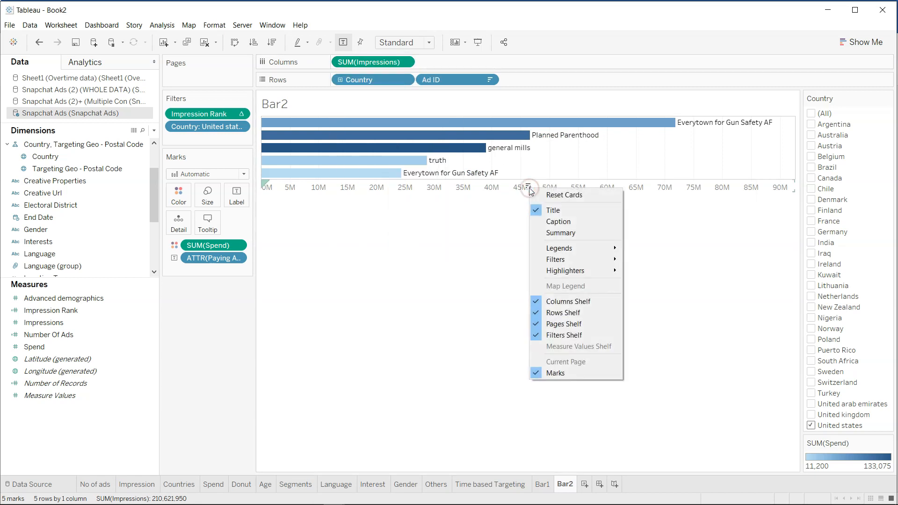
left_click(468, 193)
right_click(466, 194)
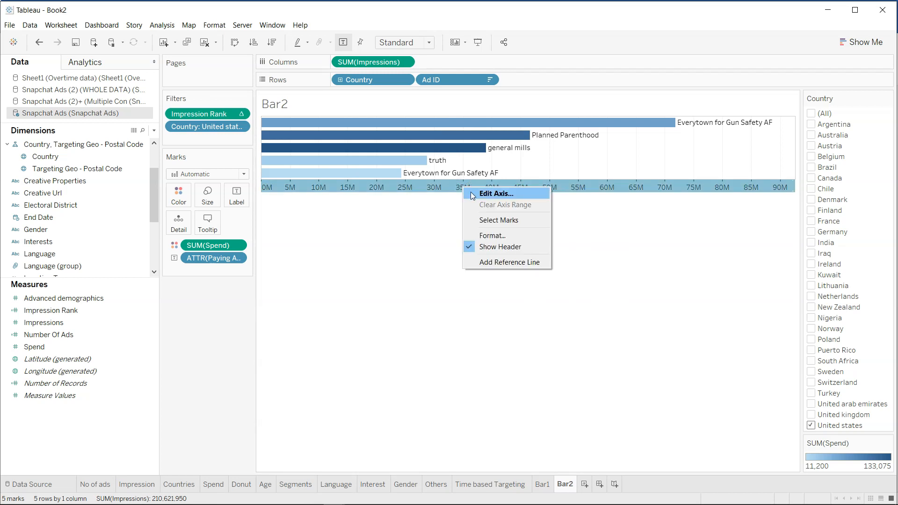
left_click(473, 195)
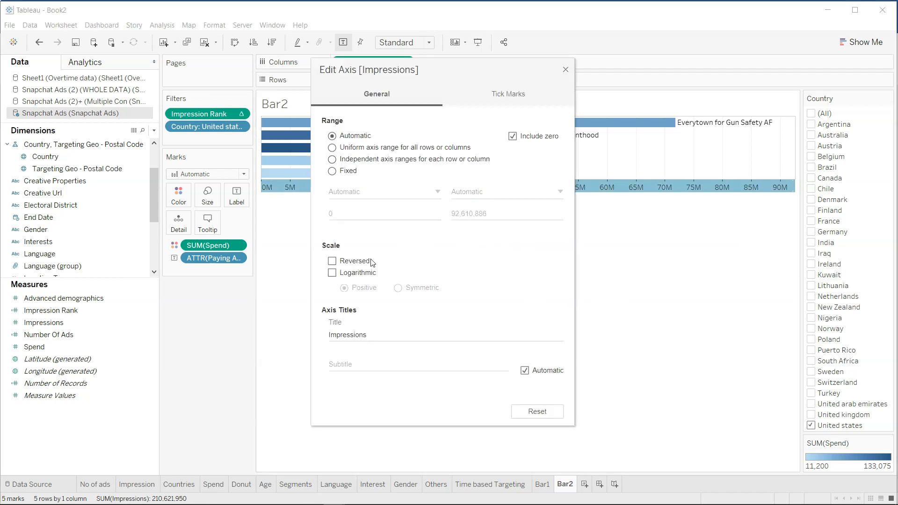
left_click(371, 261)
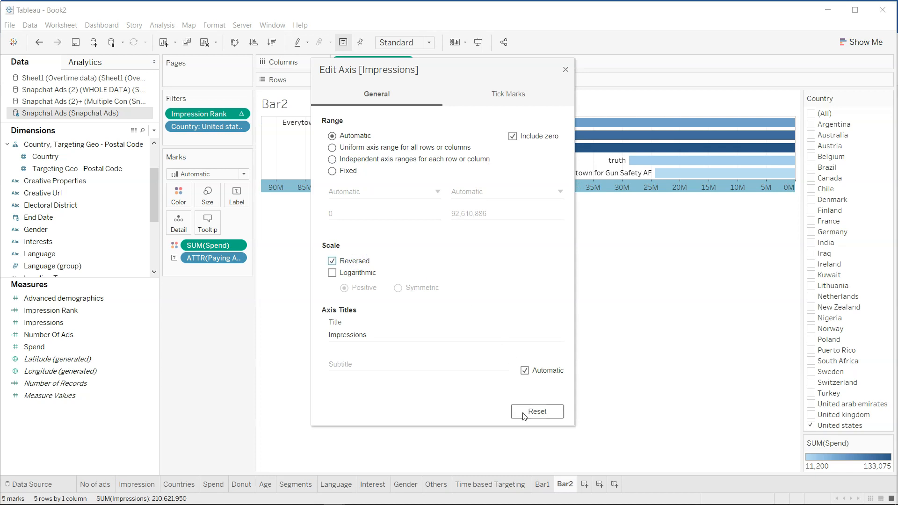
left_click(565, 74)
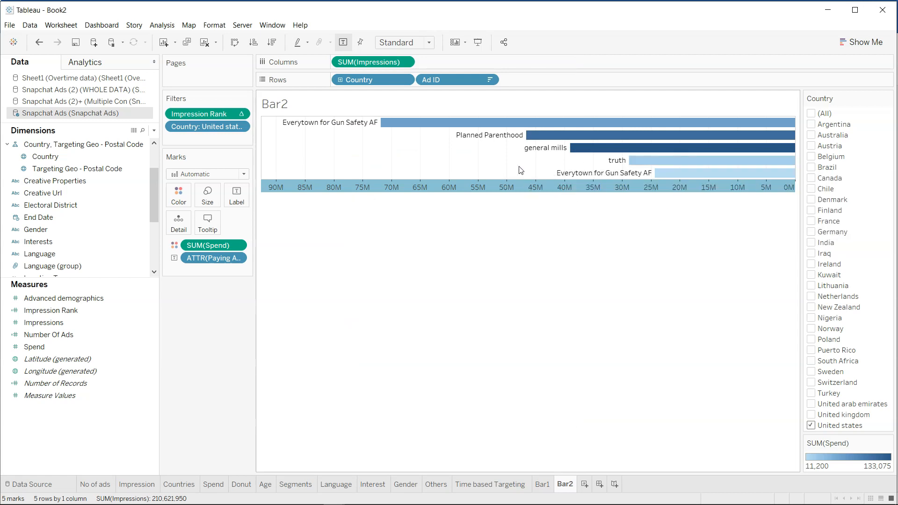
Step: View the Bar1 worksheet and examine the 2018–2019 slope chart under "Should we be concerned?" in the Snapchat Ad targeting workbook
left_click(542, 484)
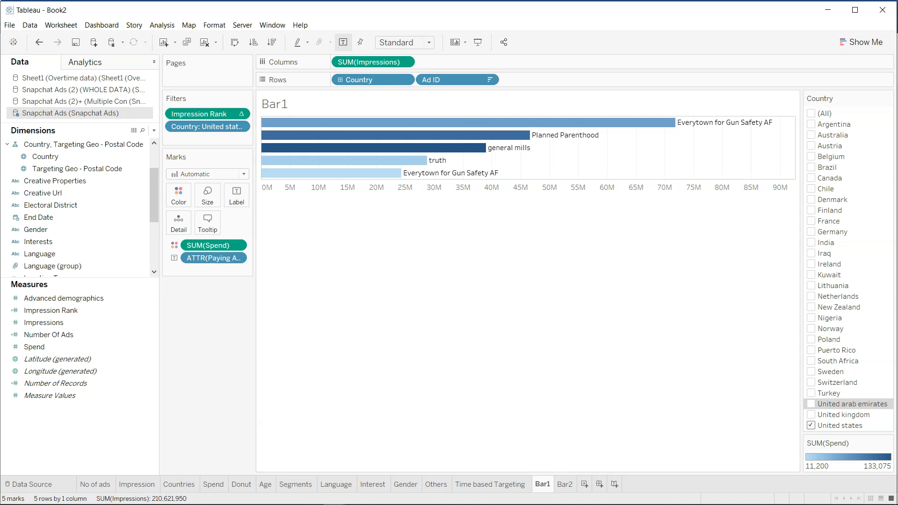
left_click_drag(897, 39, 178, 66)
double_click(246, 64)
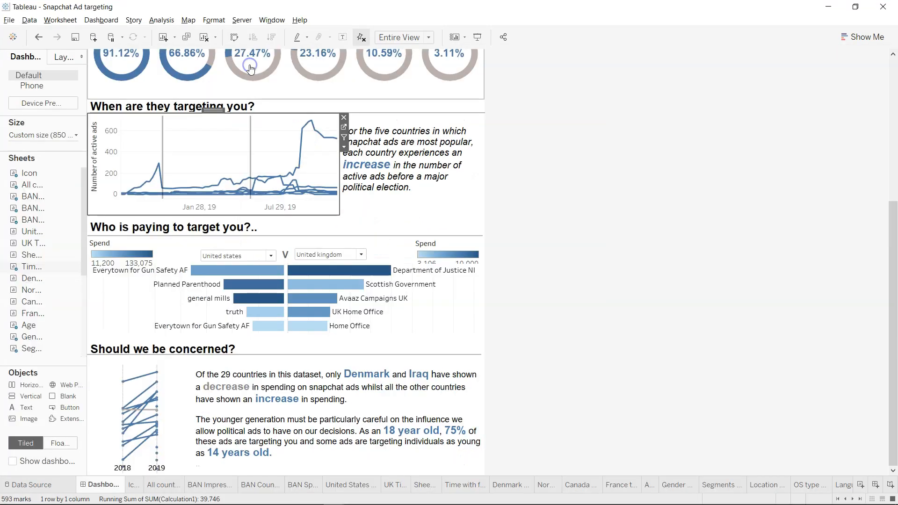
mouse_move(147, 430)
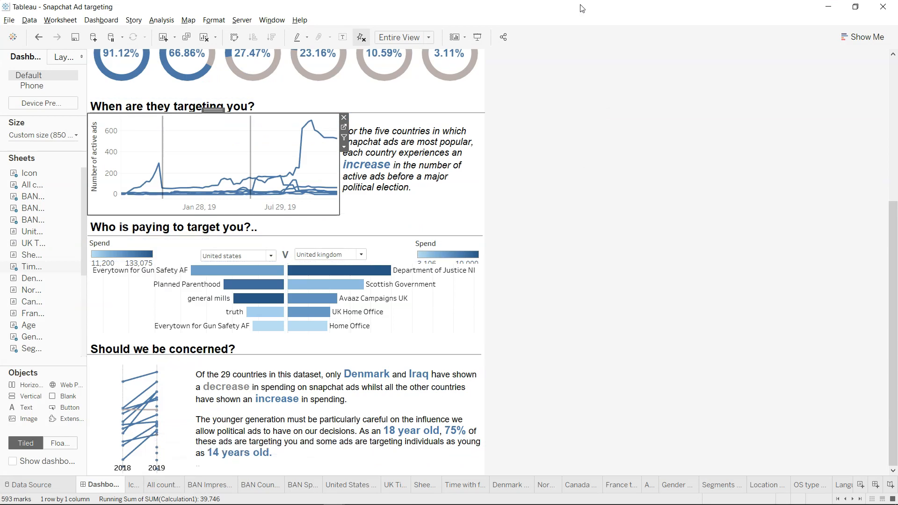
Step: Return to the Book2 workbook and add a new worksheet named Slope
left_click_drag(580, 11, 897, 40)
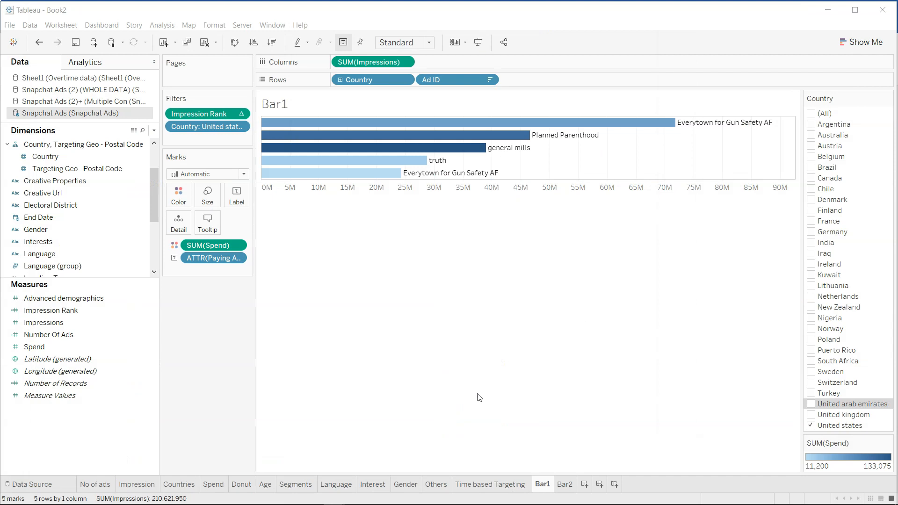
left_click(585, 484)
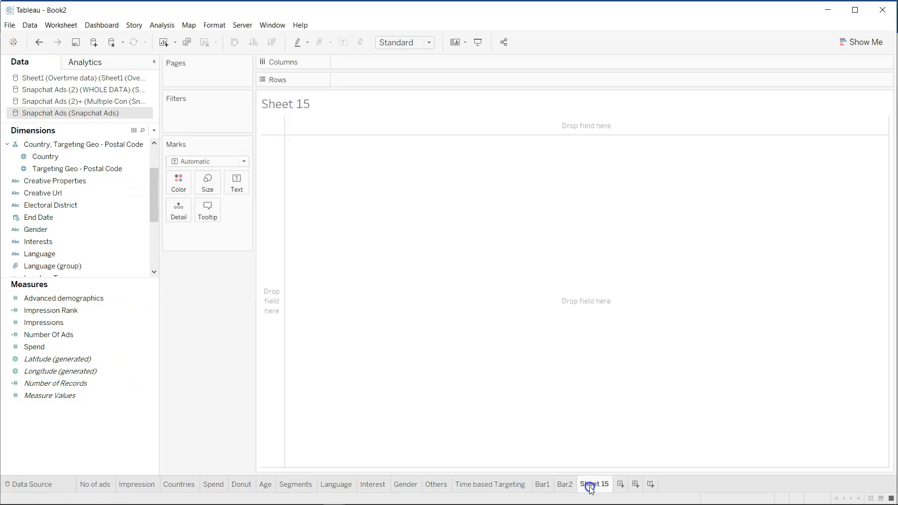
double_click(590, 485)
type("Slope")
key("Return")
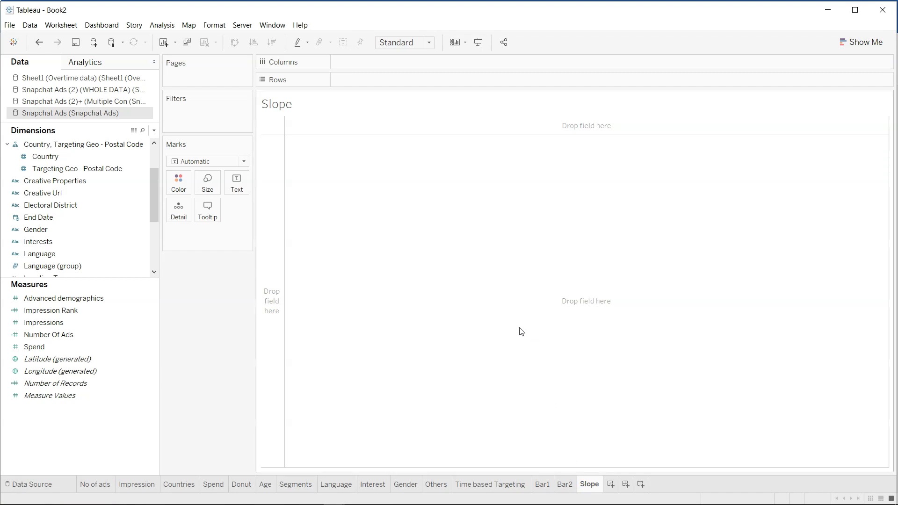
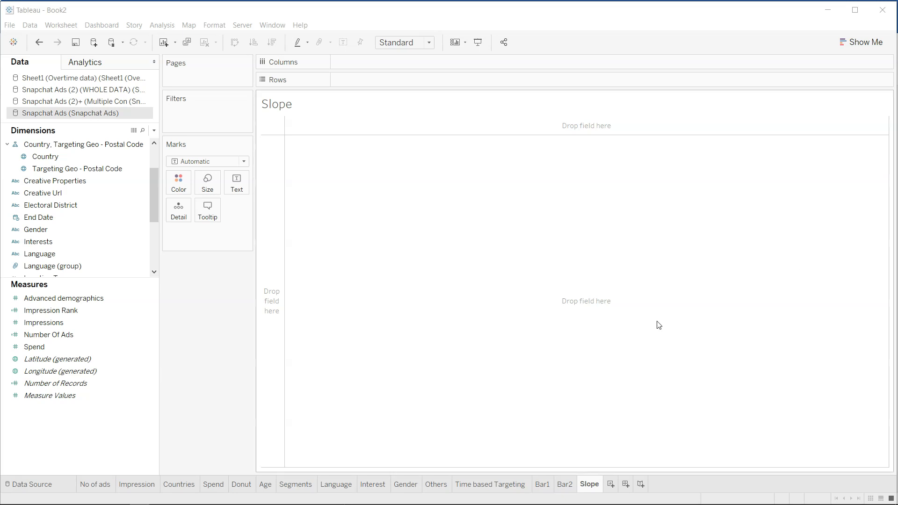
Step: Look through the dimensions for a year field, search the fields for "year", and clear the search
left_click(97, 237)
scroll(97, 237, "down", 3)
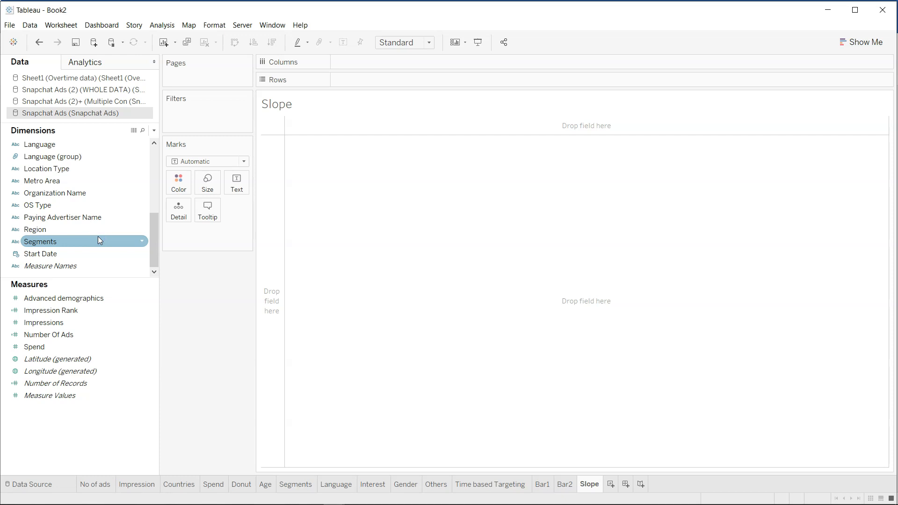
scroll(98, 237, "up", 1)
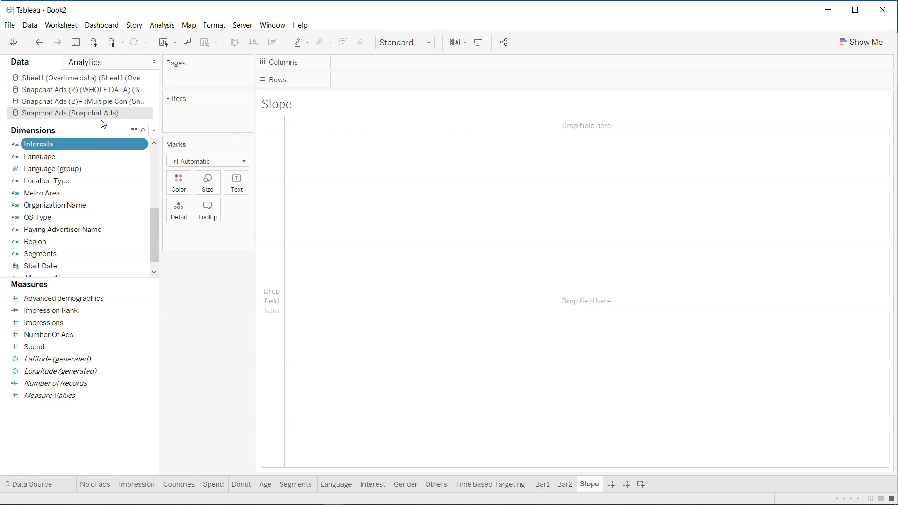
left_click_drag(150, 238, 154, 156)
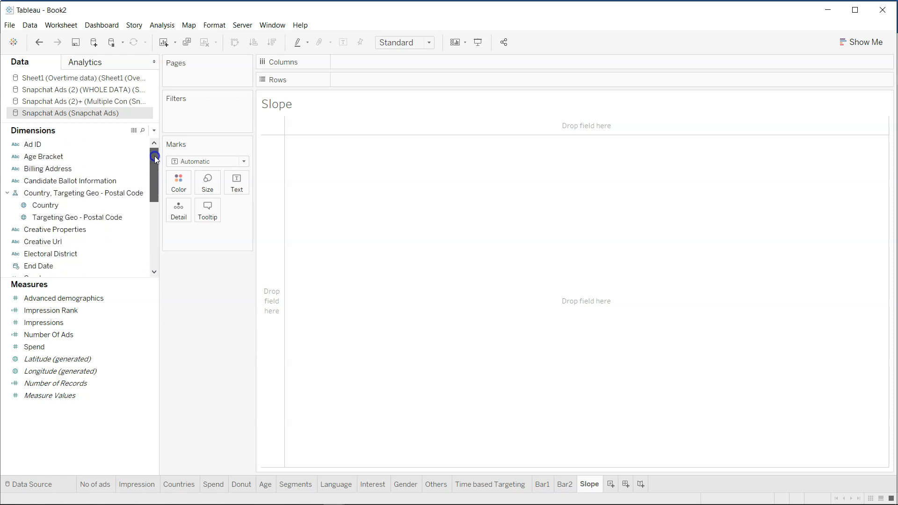
left_click(143, 130)
type("yea")
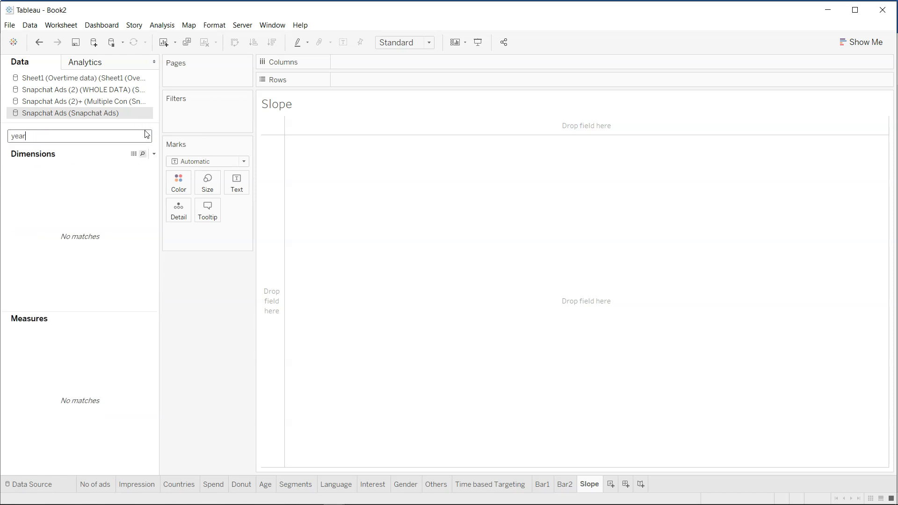
type("r")
left_click(147, 136)
Step: Add the Start Date dimension to the Slope worksheet's columns, grouped by year
scroll(50, 215, "down", 1)
left_click(50, 216)
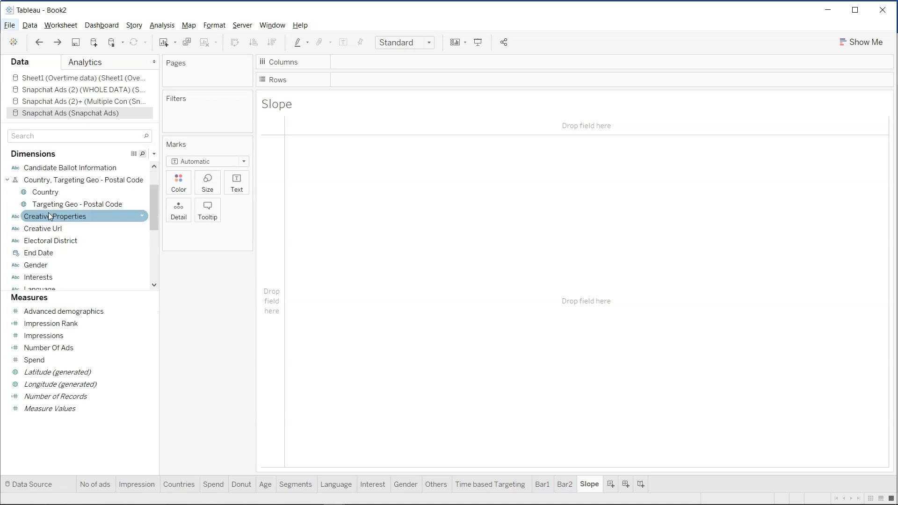
scroll(50, 215, "down", 2)
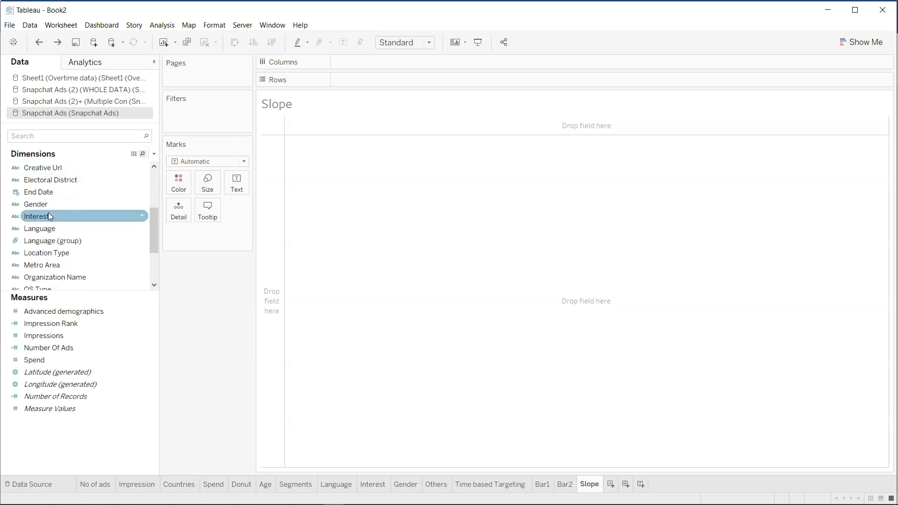
scroll(49, 216, "down", 2)
left_click_drag(58, 264, 358, 61)
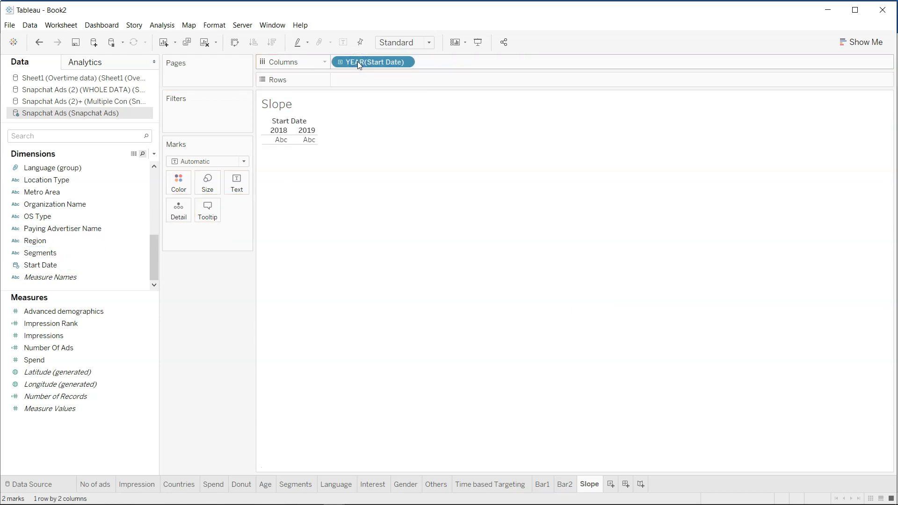
Step: Plot the sum of Spend on rows and split the line by Country as a detail
scroll(78, 249, "up", 7)
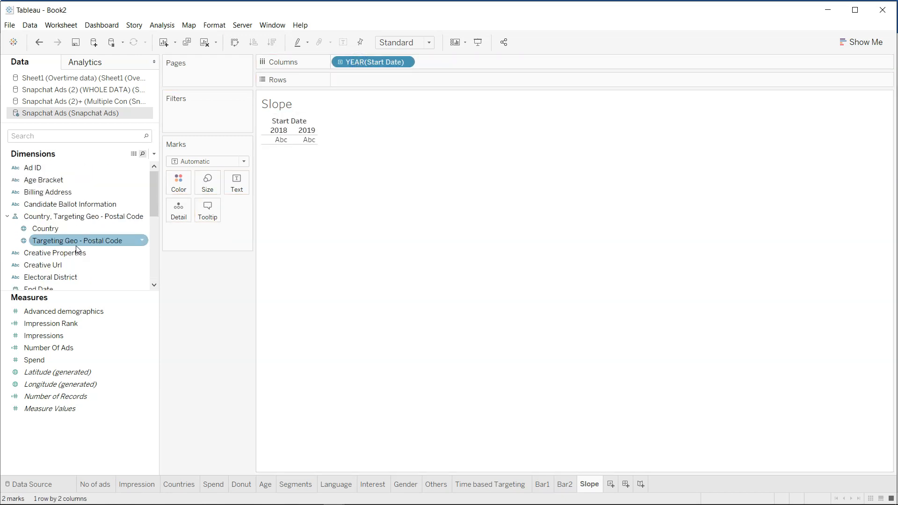
left_click_drag(80, 359, 396, 78)
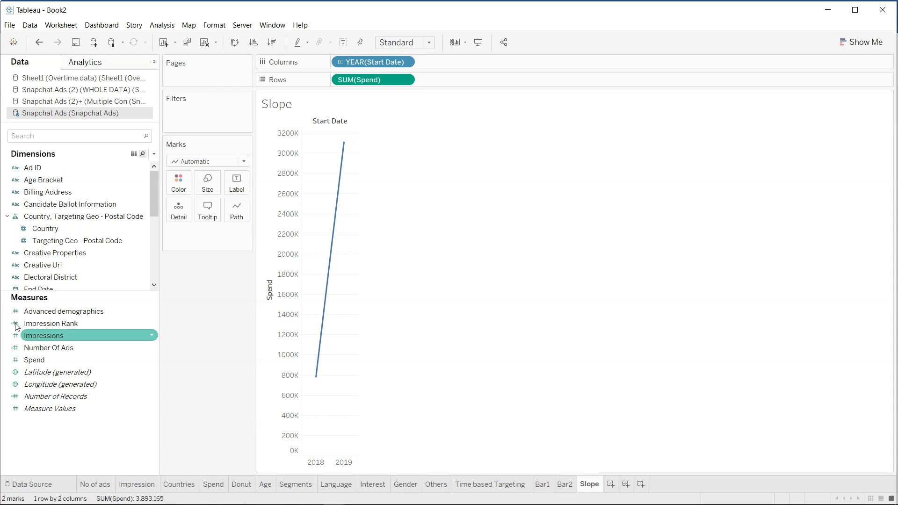
left_click_drag(58, 229, 180, 210)
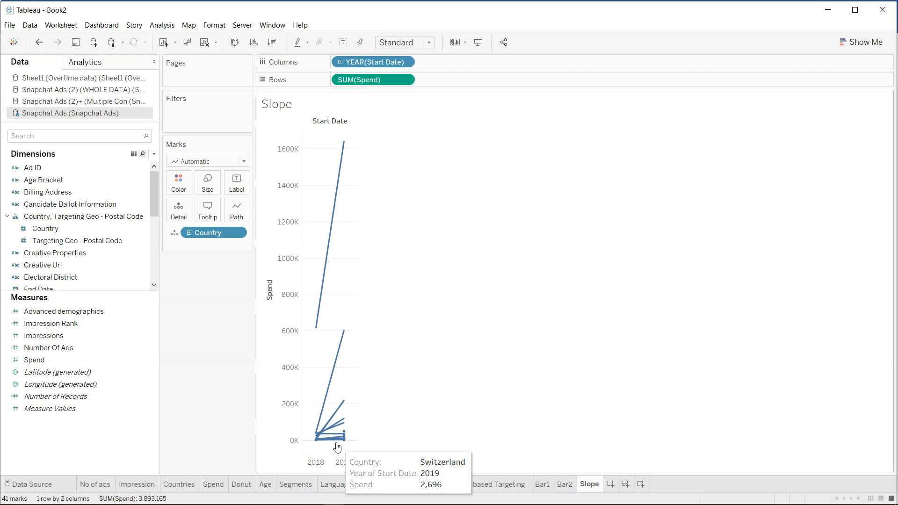
Step: Change the Spend axis to a logarithmic scale
right_click(293, 360)
left_click(303, 367)
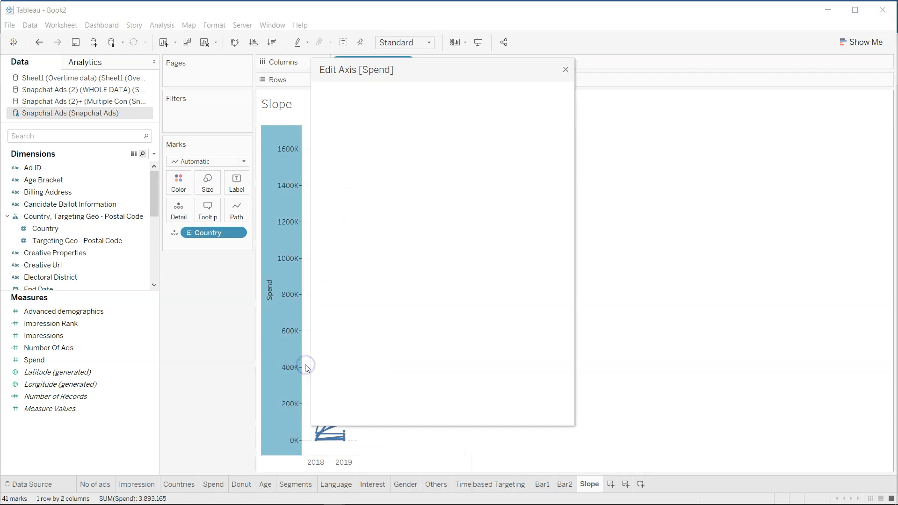
left_click(356, 272)
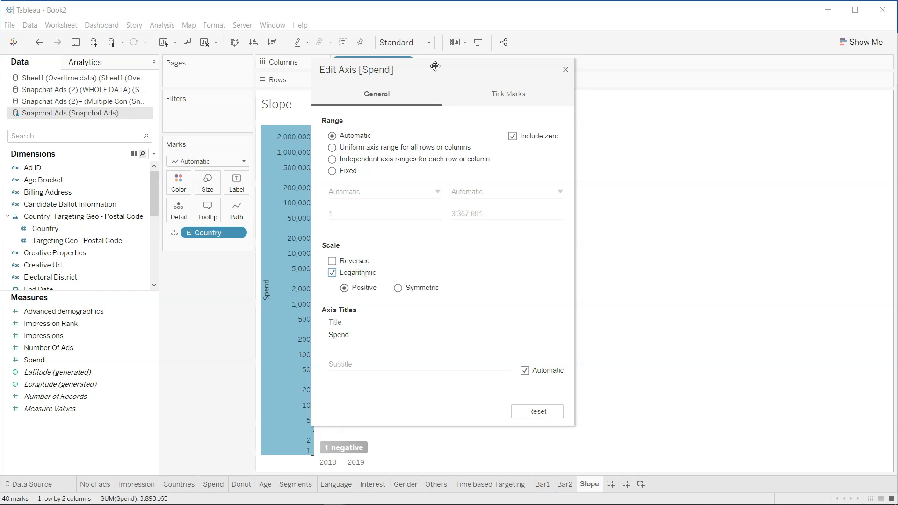
left_click_drag(435, 68, 629, 56)
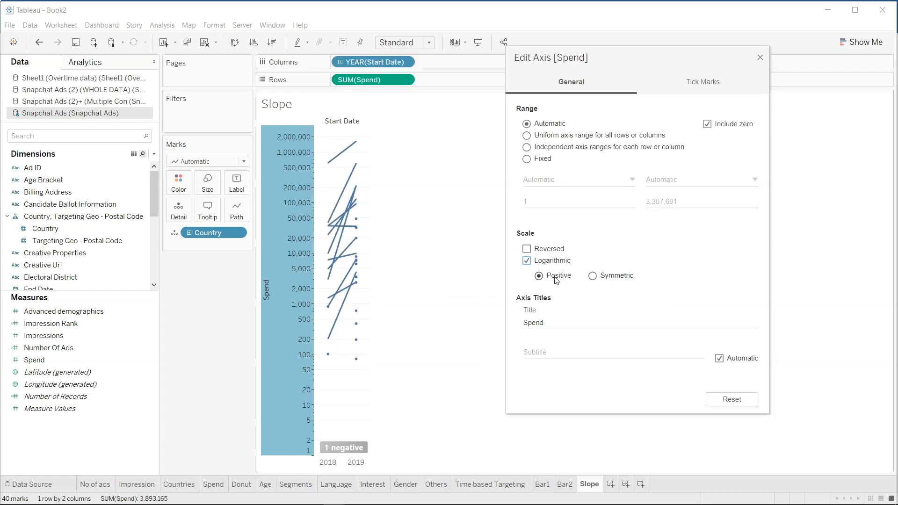
left_click(760, 57)
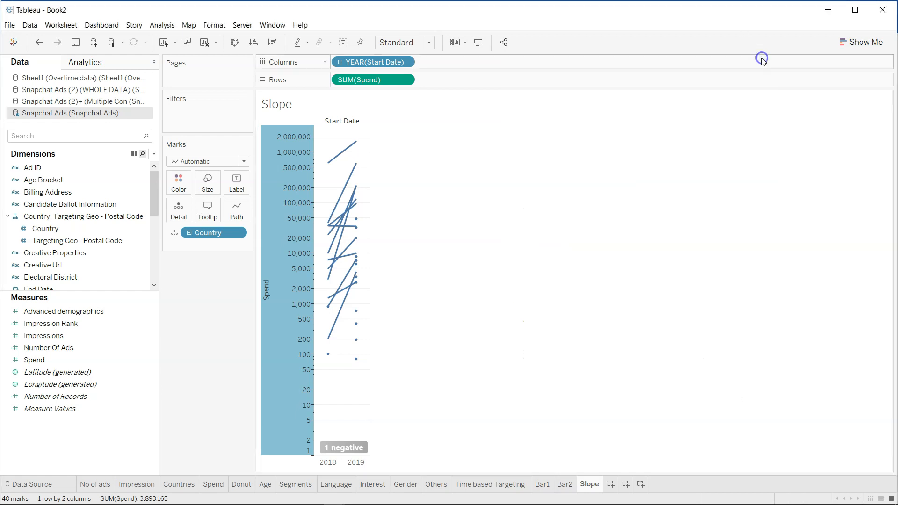
Step: Widen the 2018 and 2019 columns of the slope chart and hide the Spend axis header
mouse_move(358, 247)
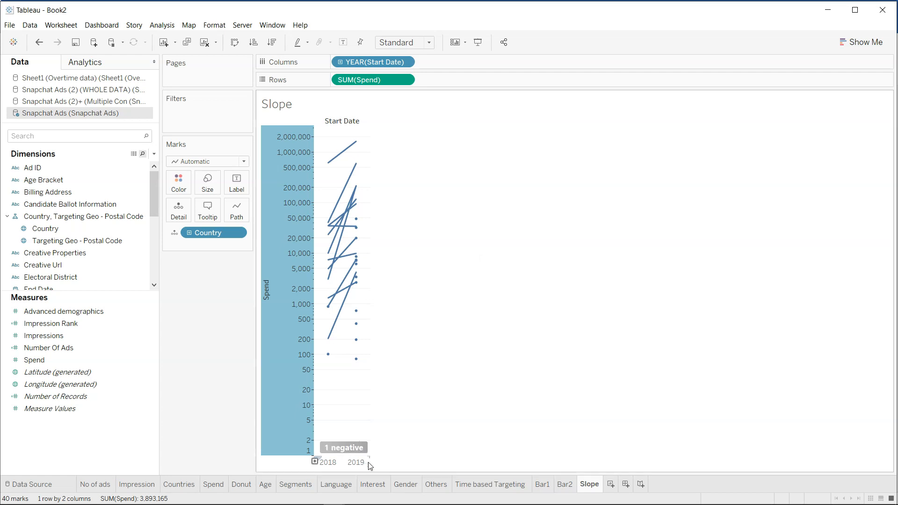
left_click_drag(373, 465, 469, 456)
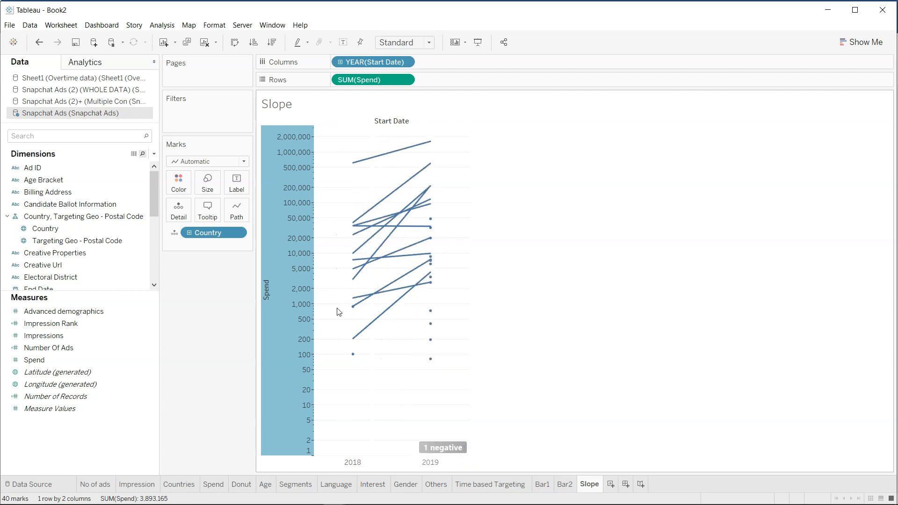
mouse_move(301, 270)
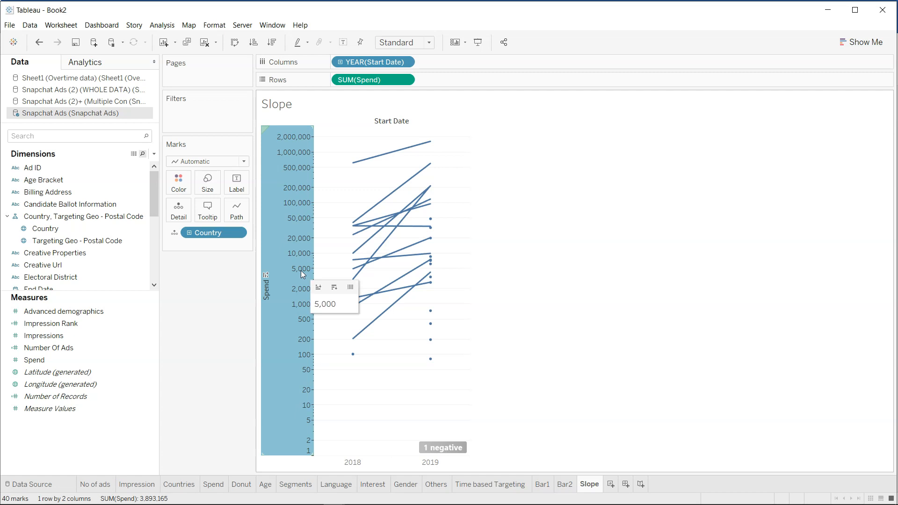
right_click(301, 270)
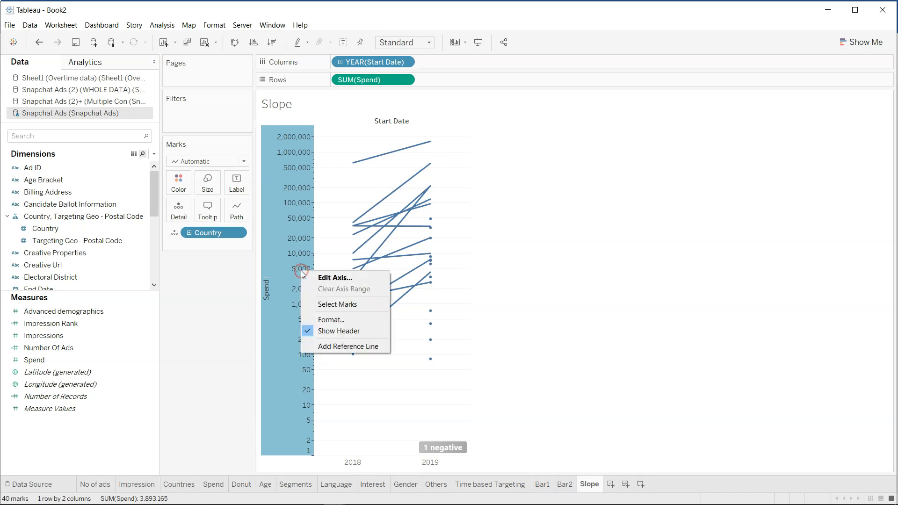
left_click(318, 331)
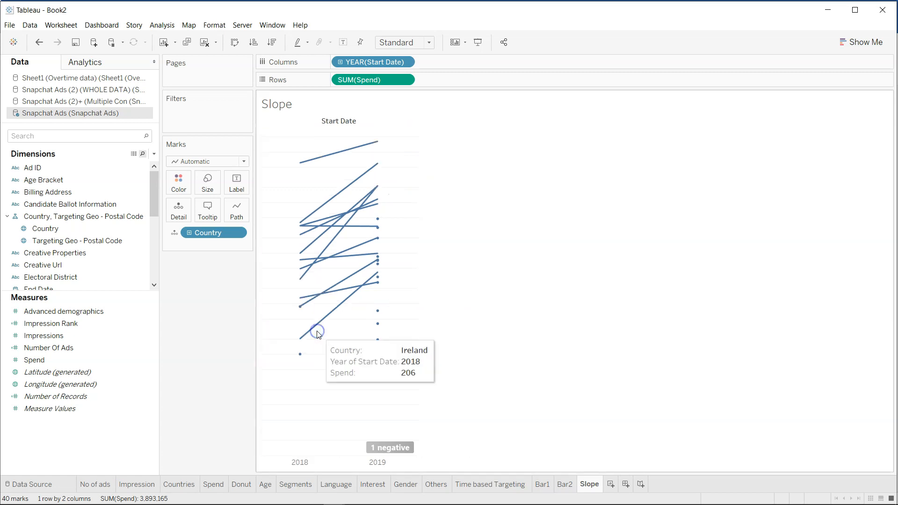
Step: Set the slope chart's zero lines to None in the sheet's line formatting
right_click(288, 317)
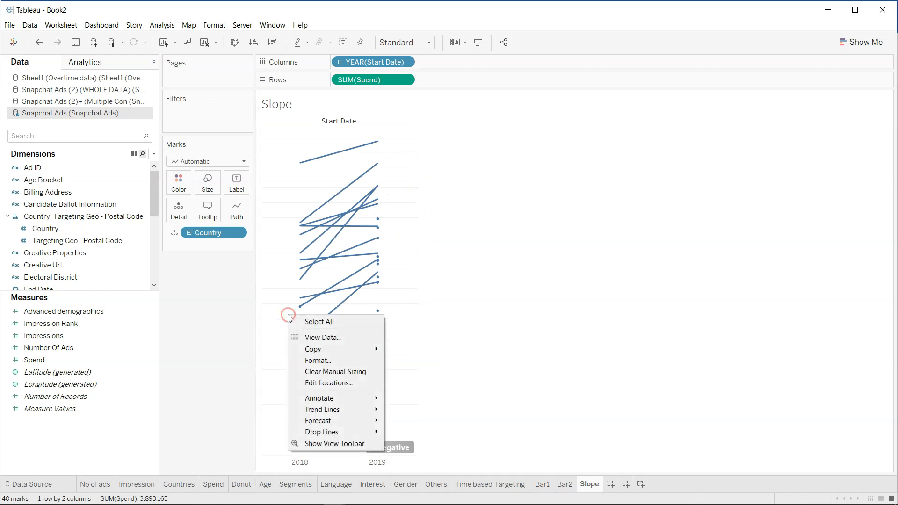
left_click(330, 365)
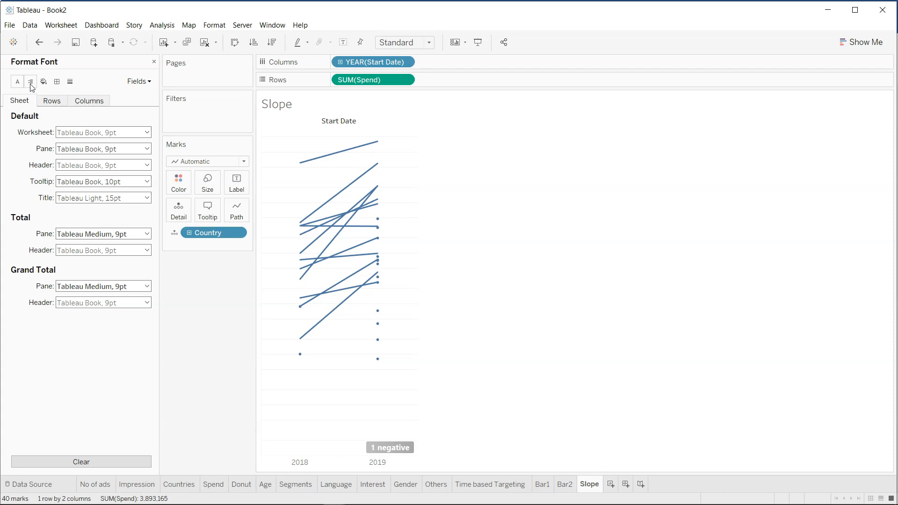
left_click(70, 82)
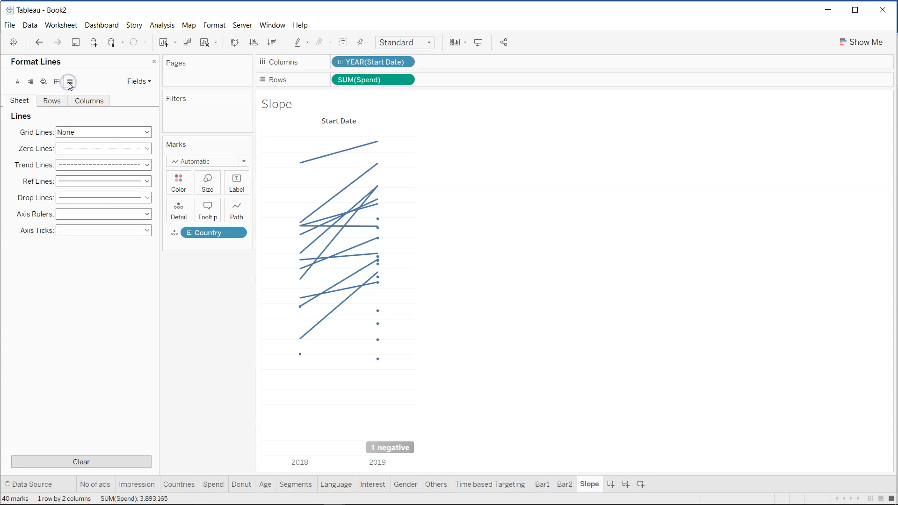
left_click(105, 148)
left_click(101, 161)
left_click(39, 206)
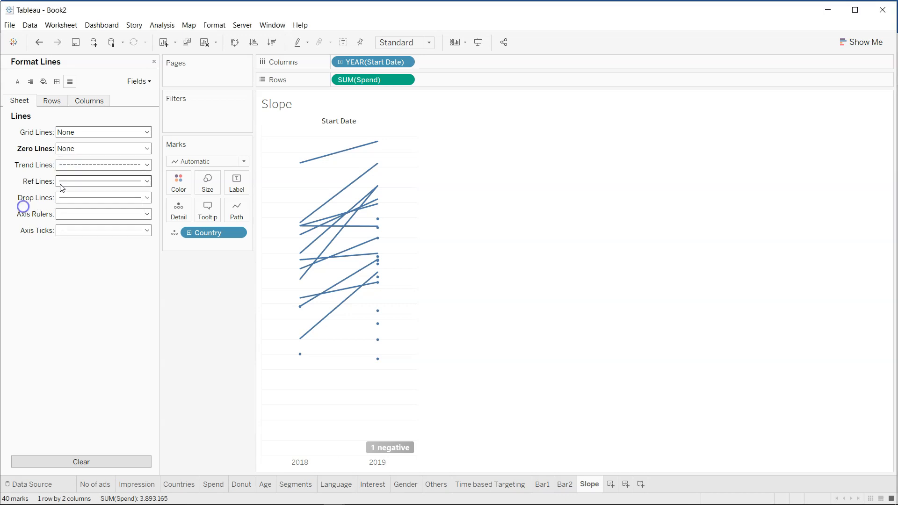
Step: Set the trend lines to None for the whole sheet
left_click(87, 165)
left_click(92, 179)
left_click(44, 213)
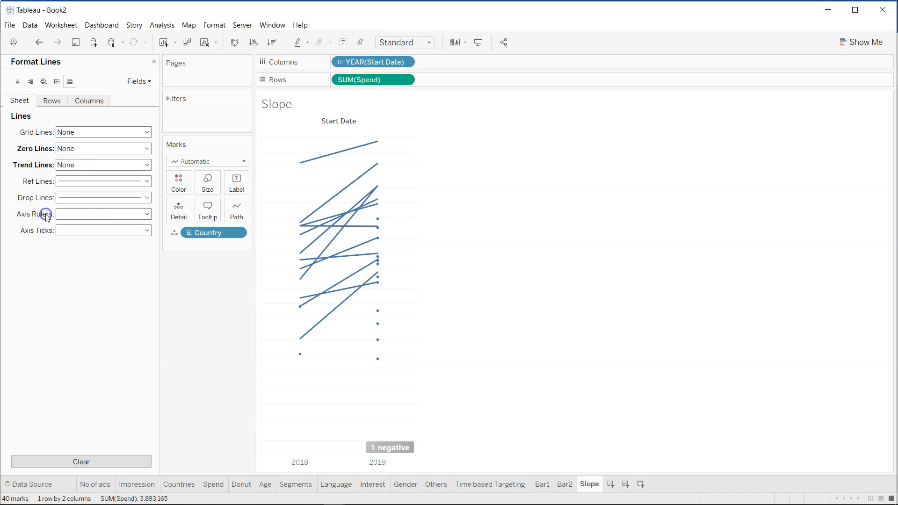
left_click(100, 181)
left_click(8, 206)
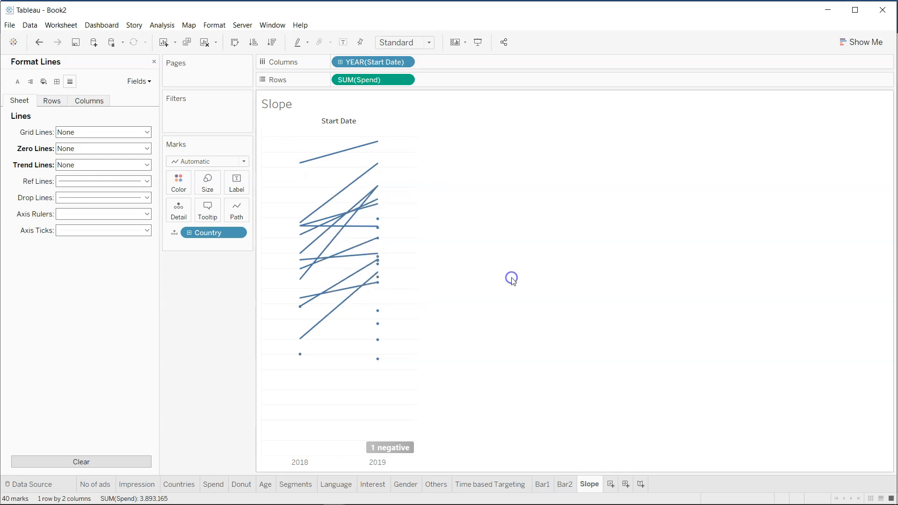
Step: Hide the "1 negative" indicator on the slope chart and close the line formatting
right_click(396, 449)
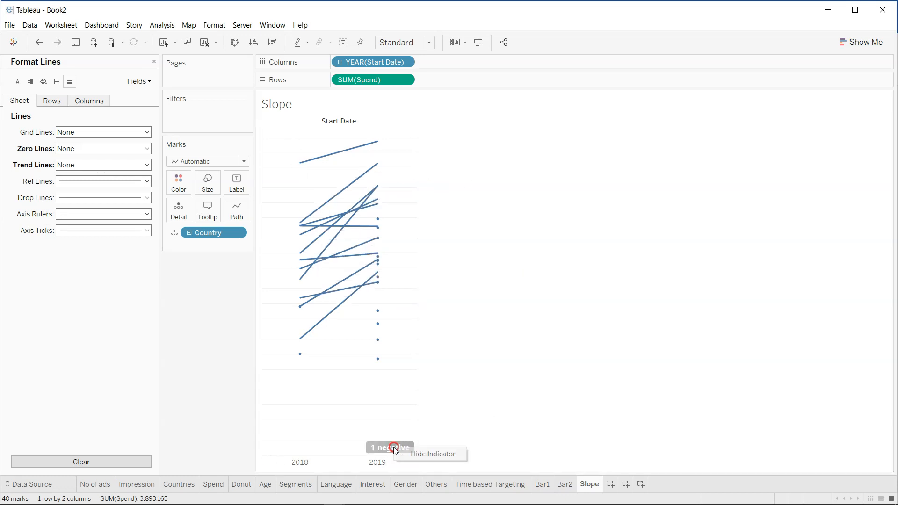
left_click(413, 457)
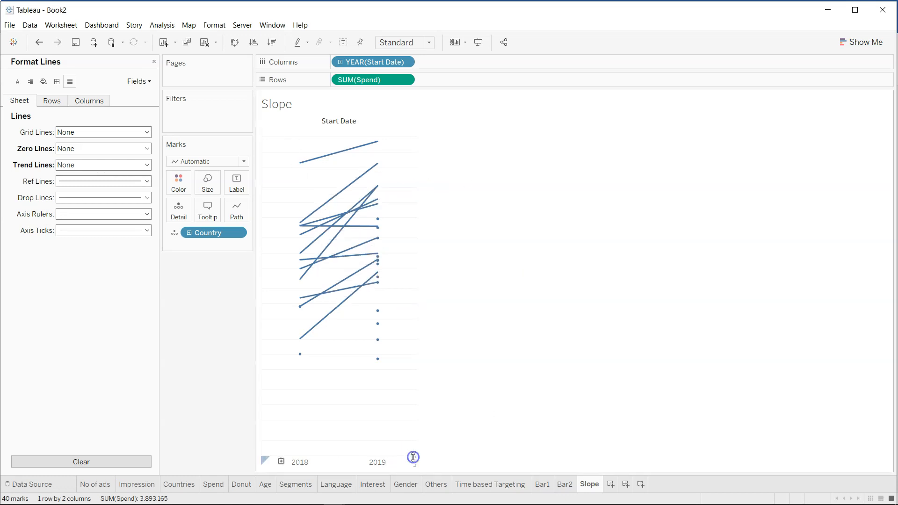
left_click(154, 61)
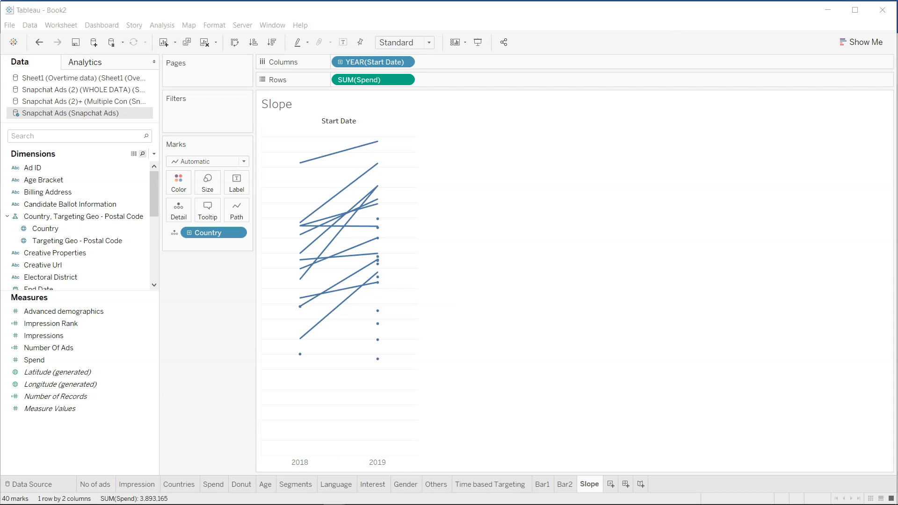
Step: Switch to the Snapchat Ad targeting workbook to examine the dashboard's slope chart, and return to Book2
double_click(824, 24)
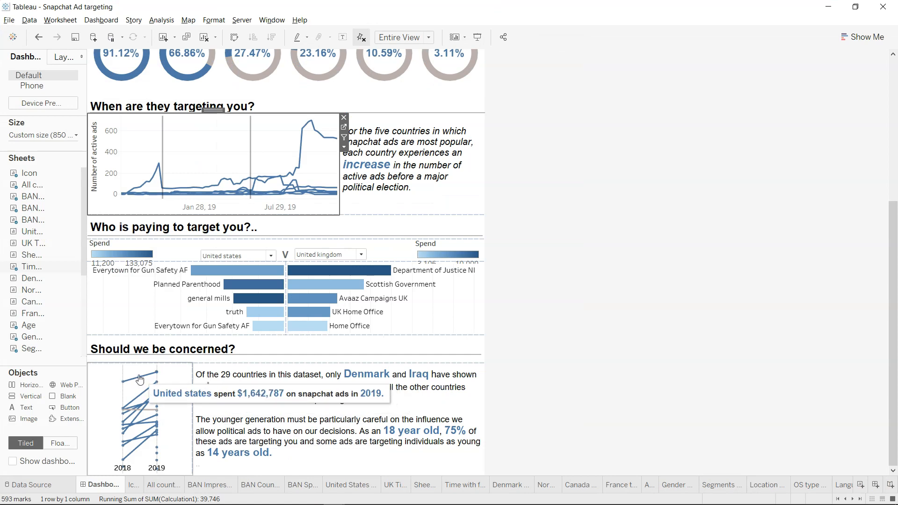
left_click_drag(391, 11, 897, 4)
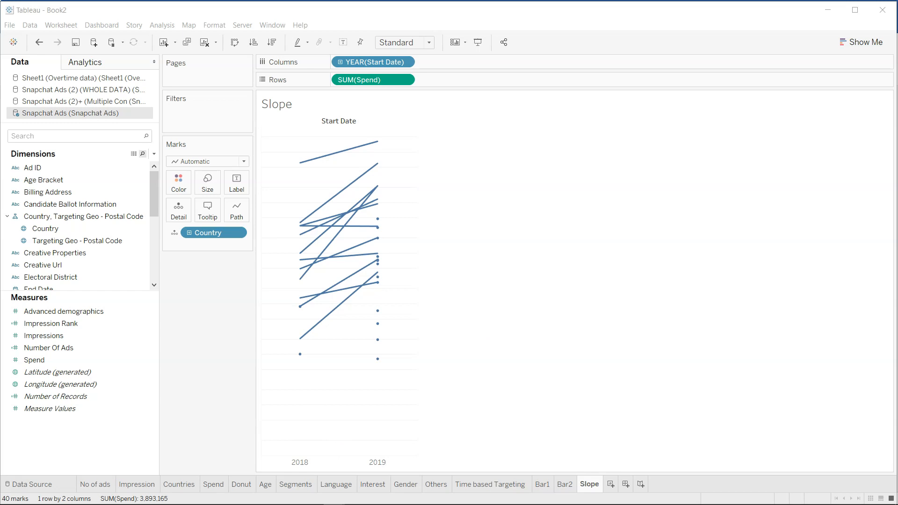
key("alt+Tab")
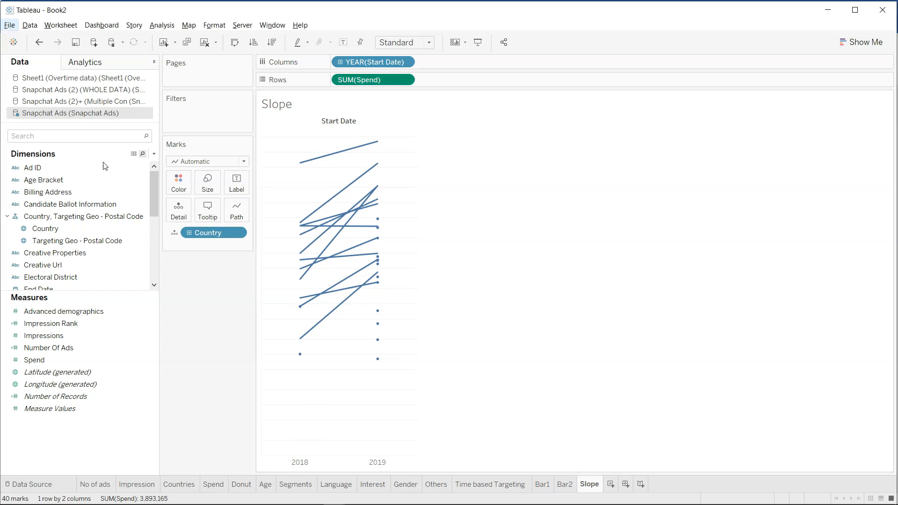
left_click(80, 66)
left_click_drag(100, 267, 361, 142)
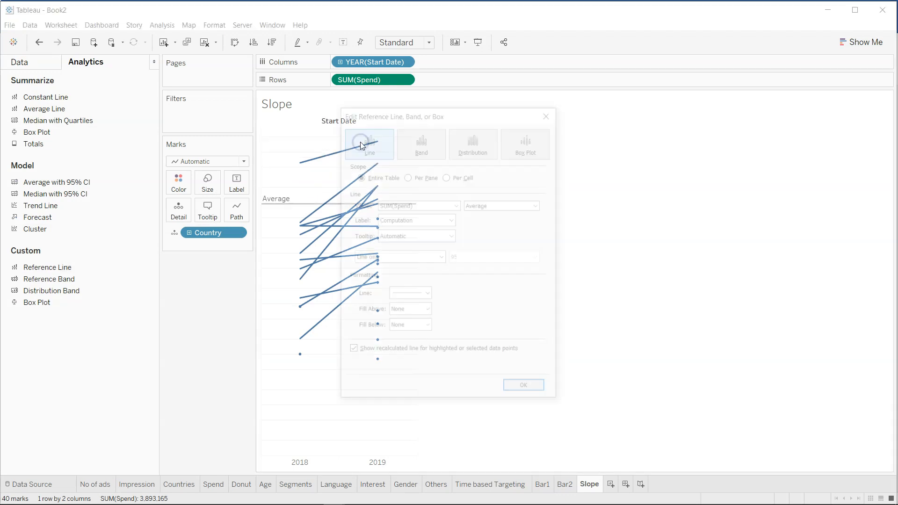
left_click(451, 205)
left_click(450, 206)
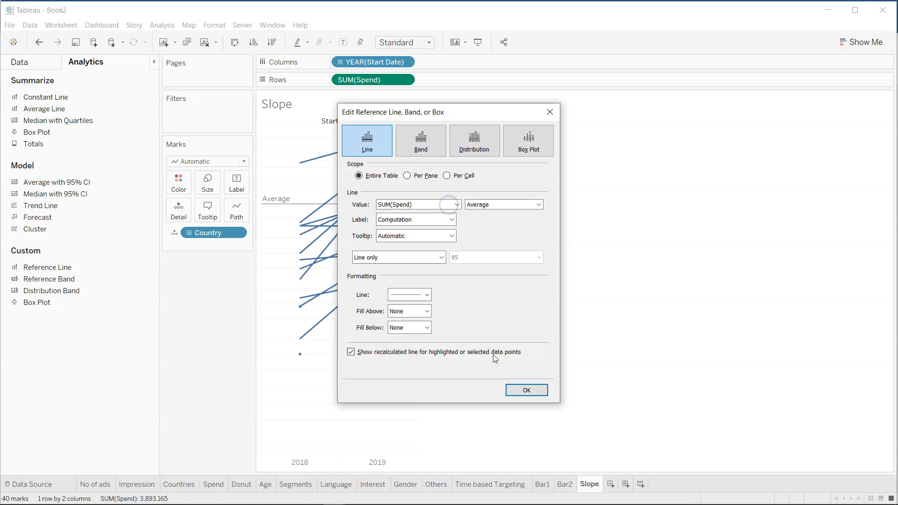
left_click(551, 112)
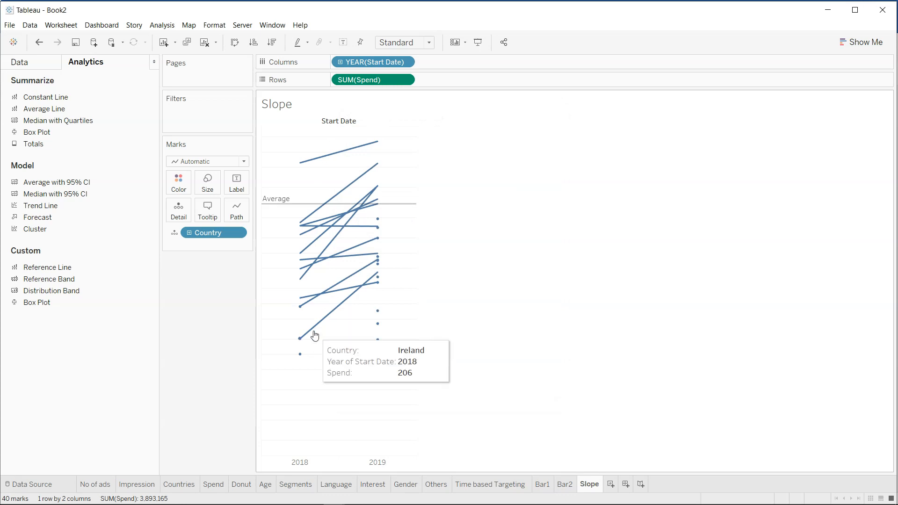
key("ctrl+z")
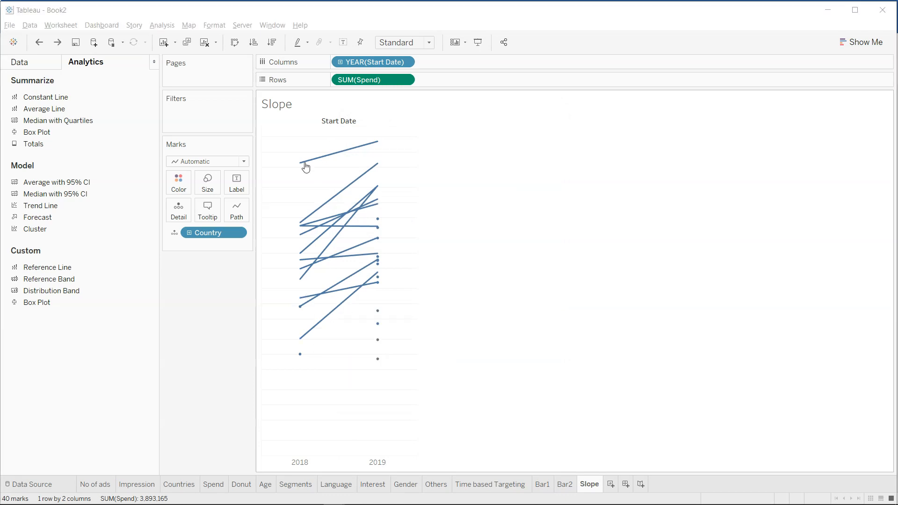
Step: Convert YEAR(Start Date) on the columns to continuous and narrow the chart to about half its width
left_click(406, 64)
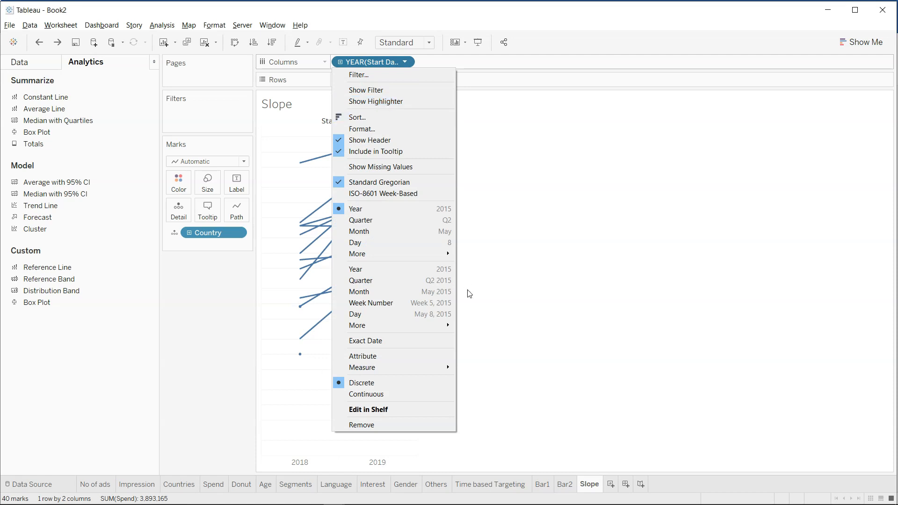
left_click(414, 391)
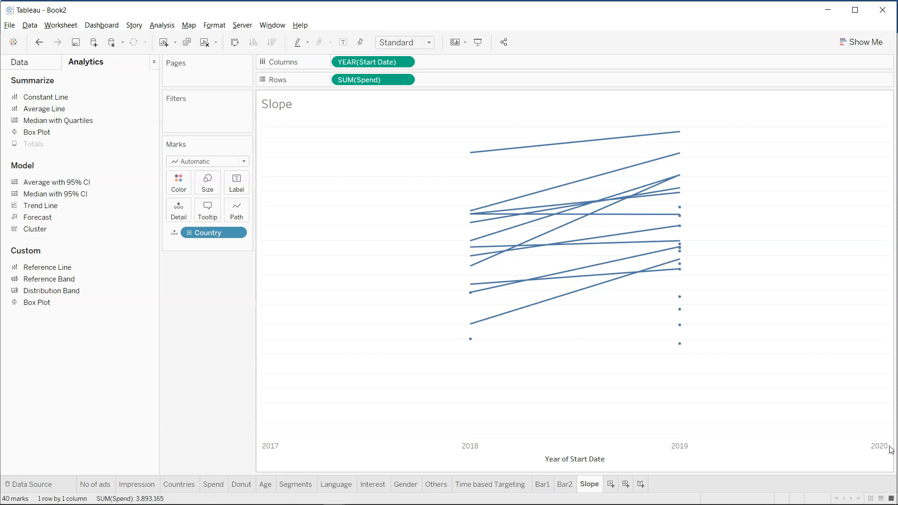
left_click_drag(887, 446, 462, 435)
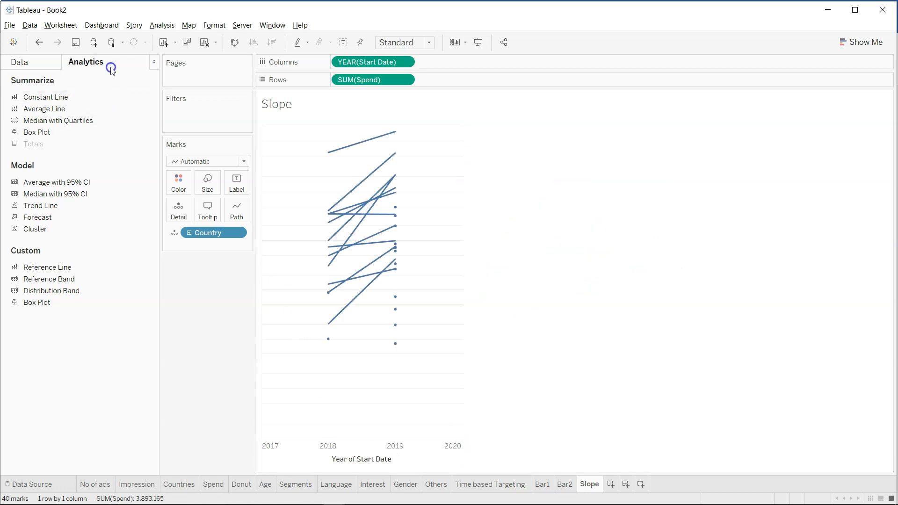
Step: Add an entire-table reference line at the minimum of YEAR(Start Date) with the custom label 2018
left_click_drag(72, 267, 356, 168)
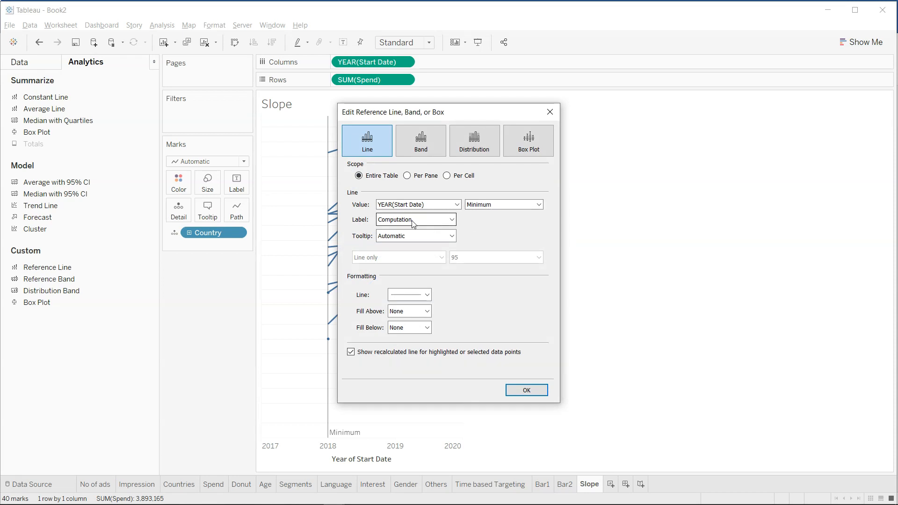
left_click(416, 223)
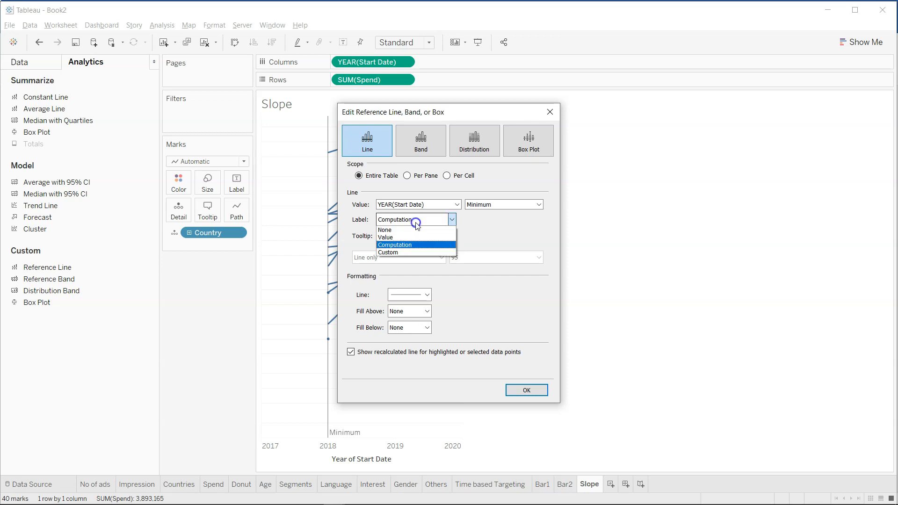
left_click(415, 252)
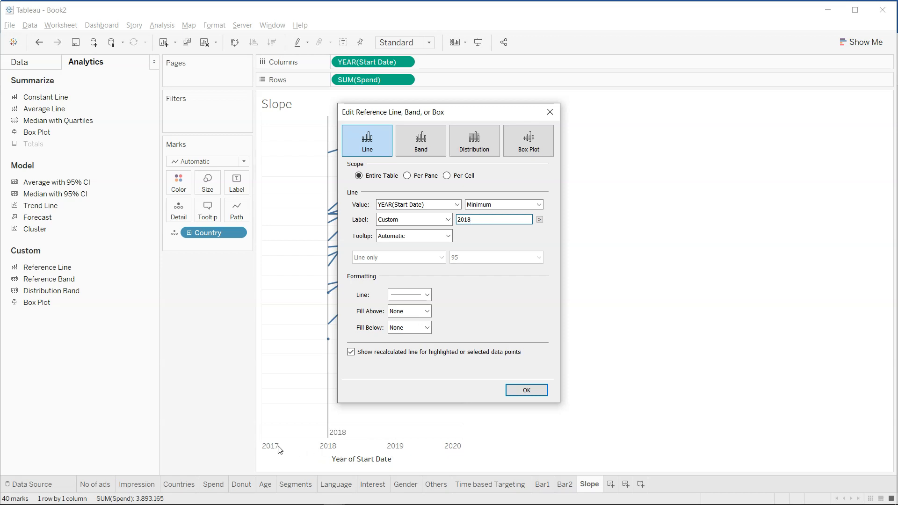
left_click(526, 390)
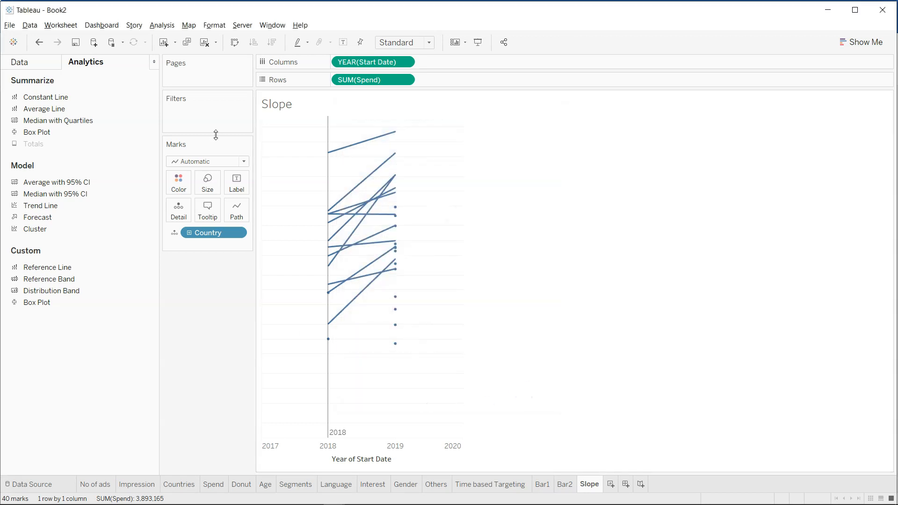
Step: Add a second reference line at the maximum of YEAR(Start Date) with the custom label 2019
left_click_drag(74, 268, 359, 170)
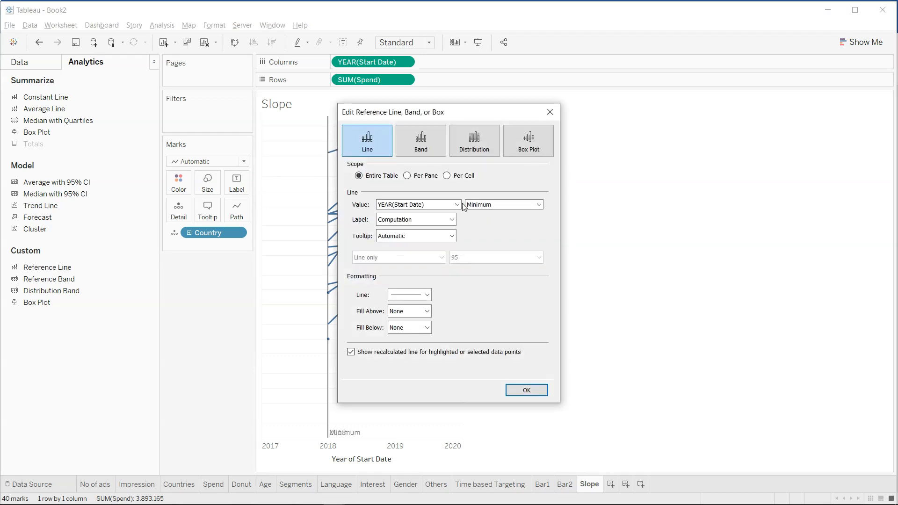
left_click(477, 206)
left_click(488, 236)
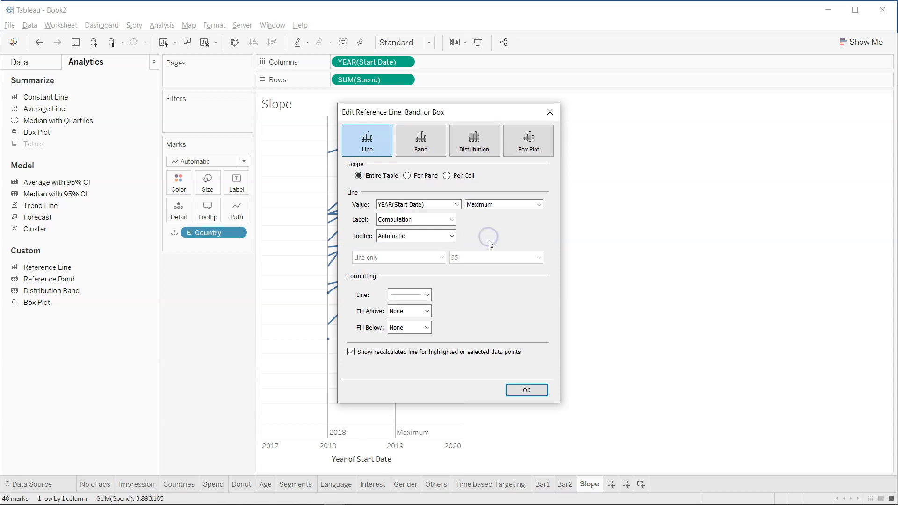
left_click(412, 220)
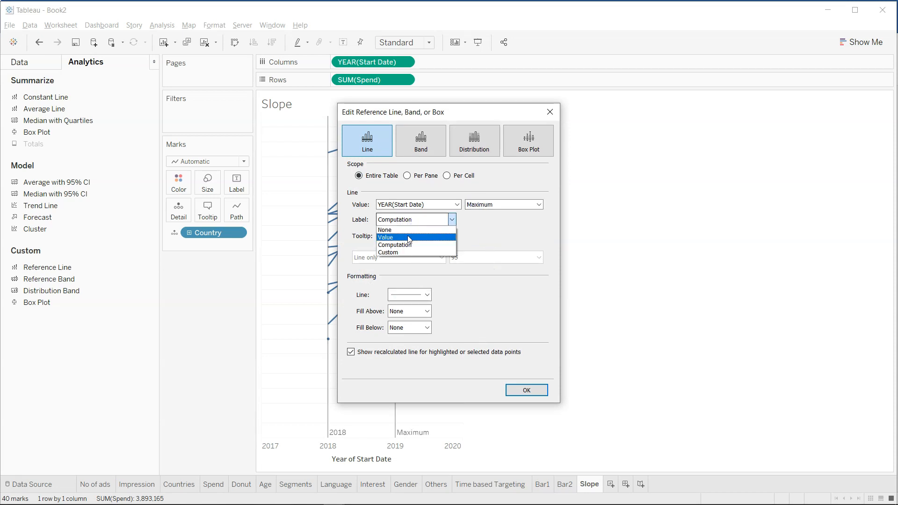
left_click(410, 253)
left_click(476, 221)
type("2019")
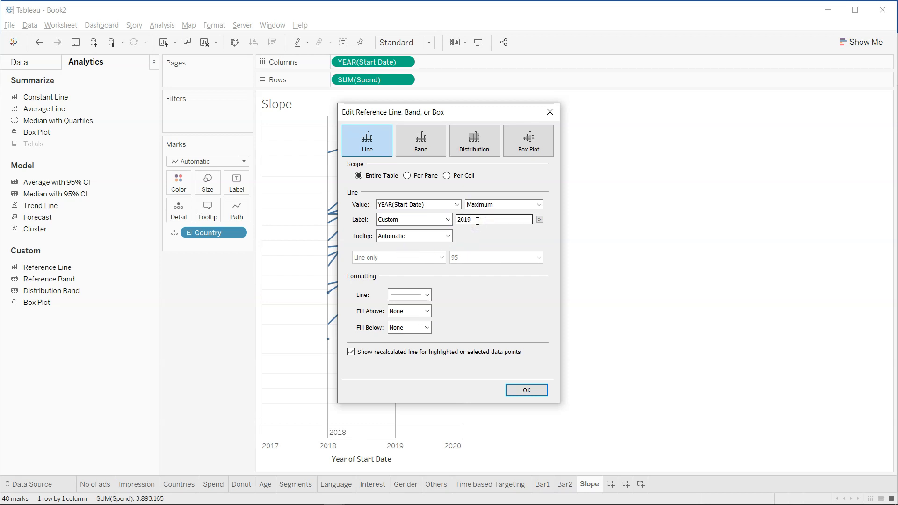
Step: Replace the maximum line's custom label text with the <Value> placeholder and apply the reference line
left_click(539, 219)
left_click(562, 264)
left_click_drag(472, 218, 448, 221)
key("Left")
key("Delete")
key("Delete")
key("Delete")
key("Delete")
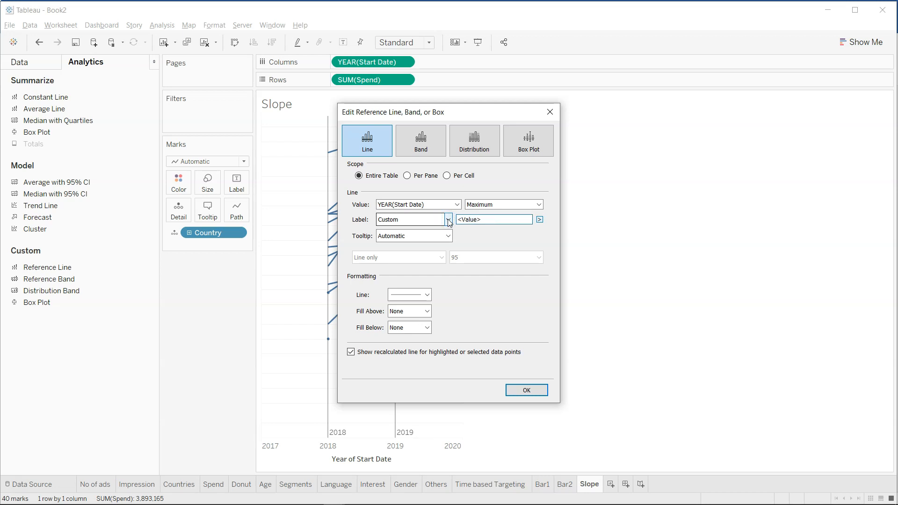
left_click(526, 390)
Step: Hide the header of the Year of Start Date axis
left_click(400, 446)
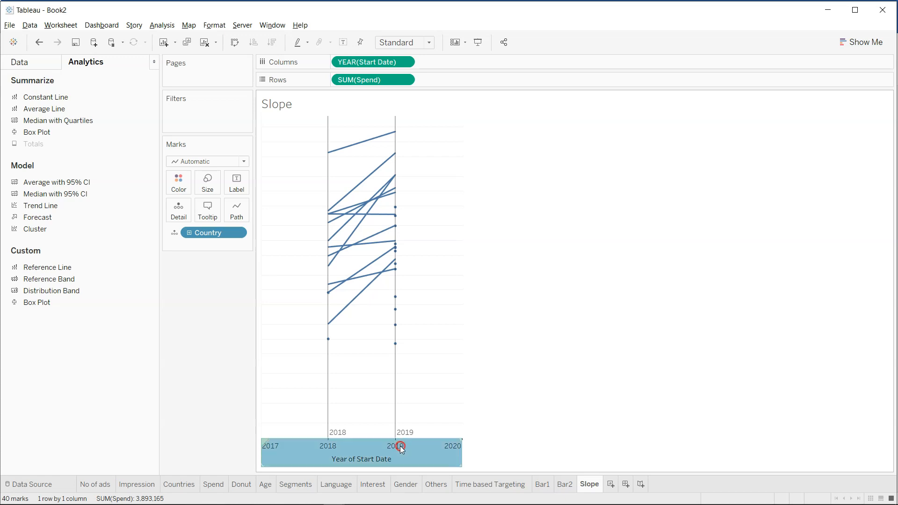
right_click(399, 446)
left_click(435, 388)
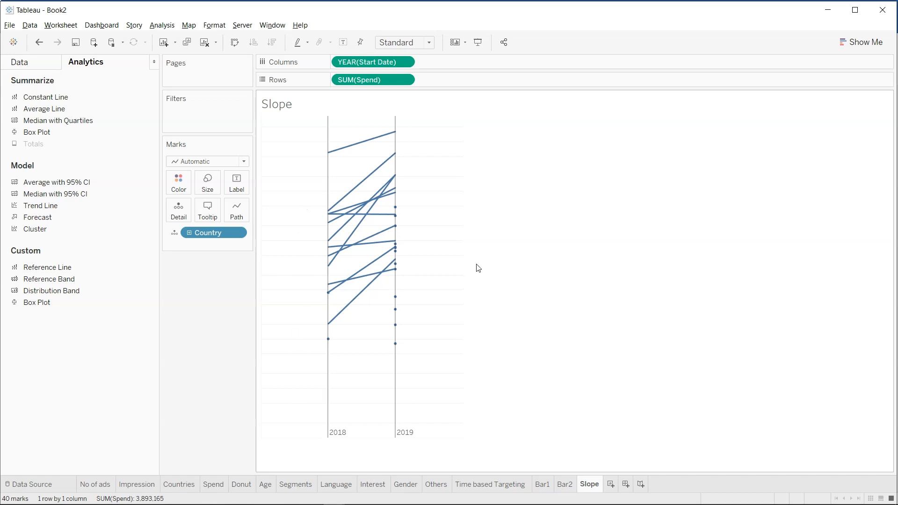
Step: Open the slope chart's line formatting and set the row grid lines to None
left_click(436, 200)
right_click(273, 199)
left_click(301, 243)
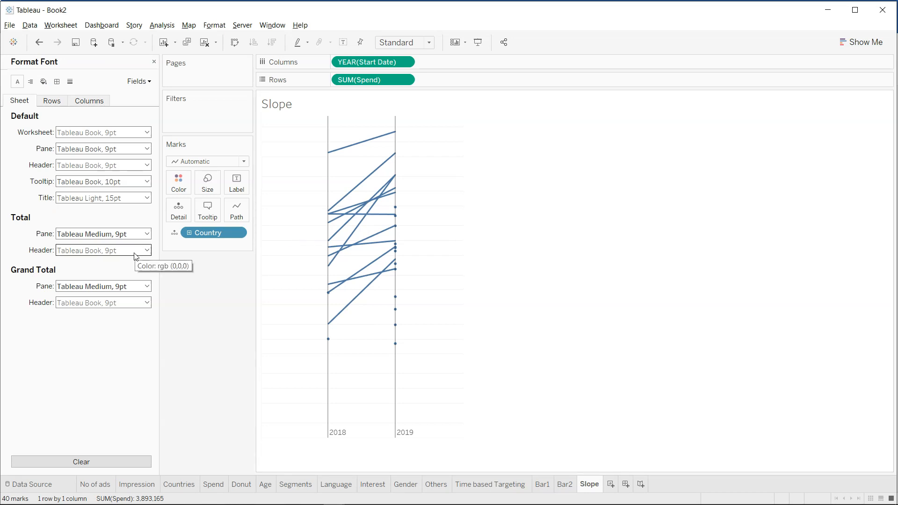
left_click(70, 81)
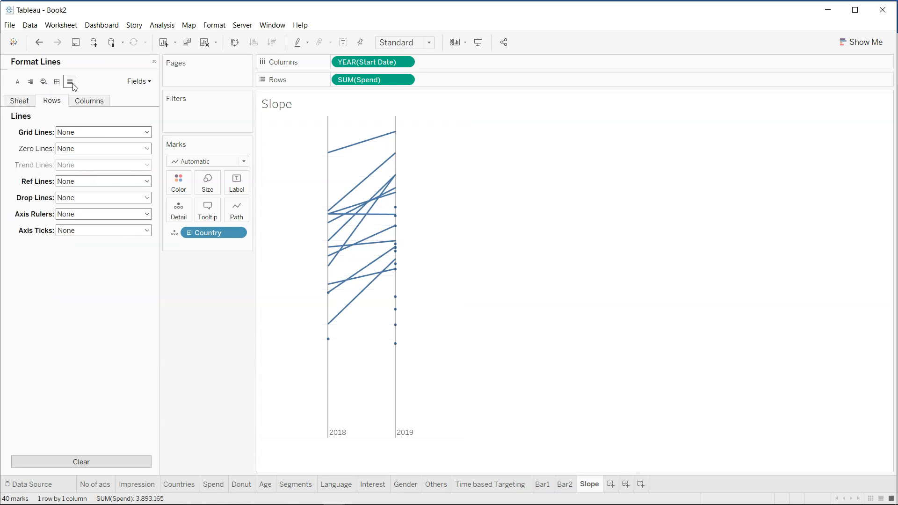
left_click(64, 134)
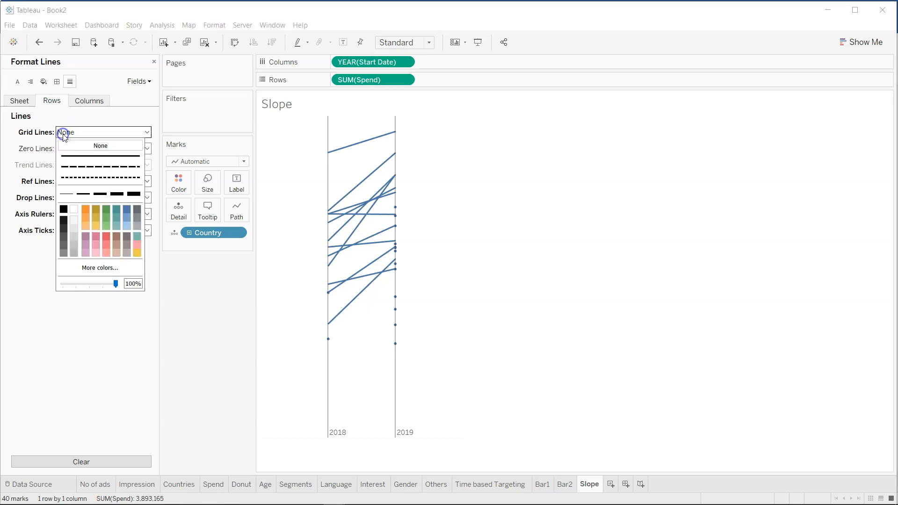
left_click(75, 156)
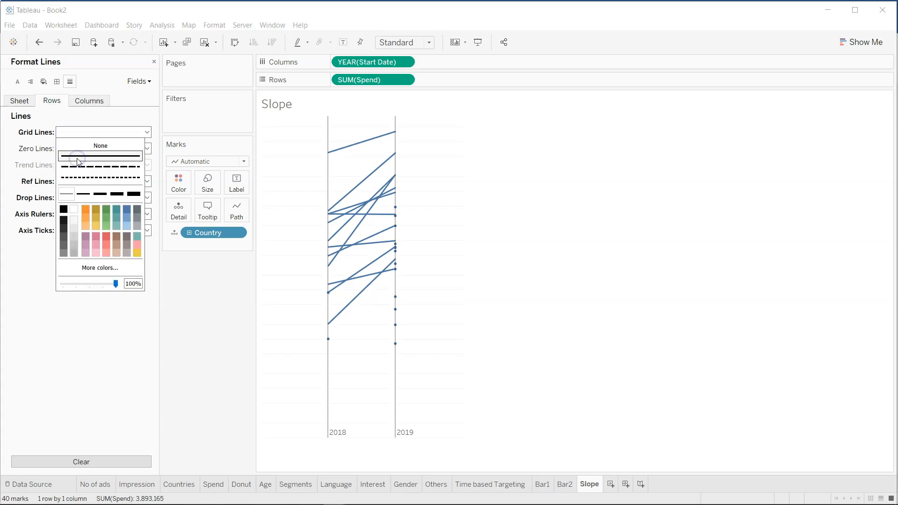
left_click(134, 194)
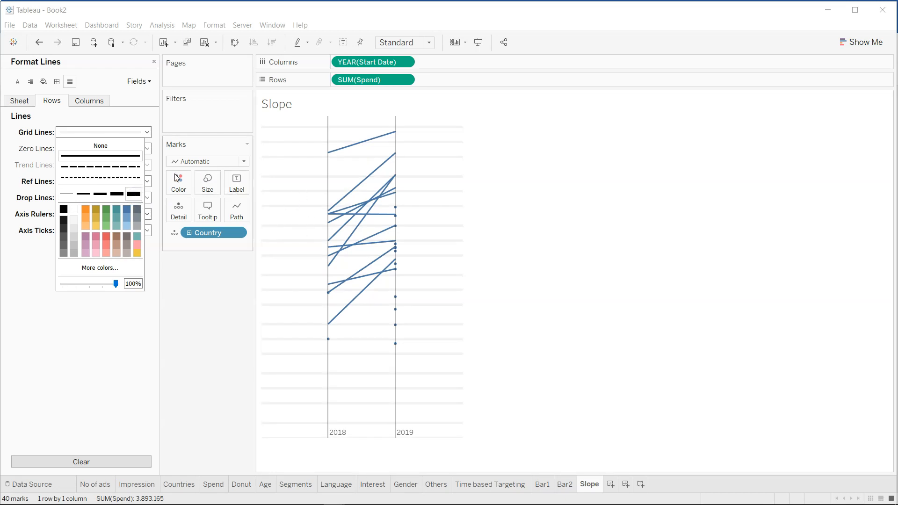
left_click(113, 146)
left_click(525, 334)
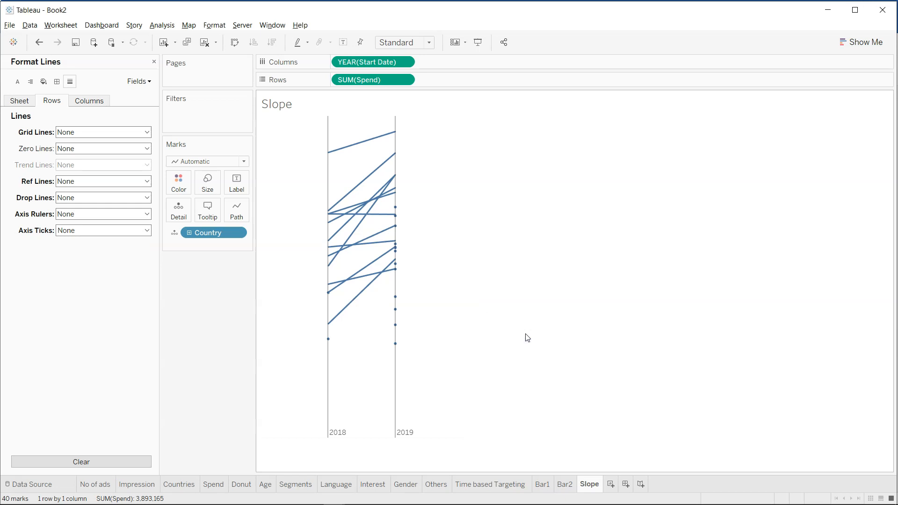
mouse_move(330, 343)
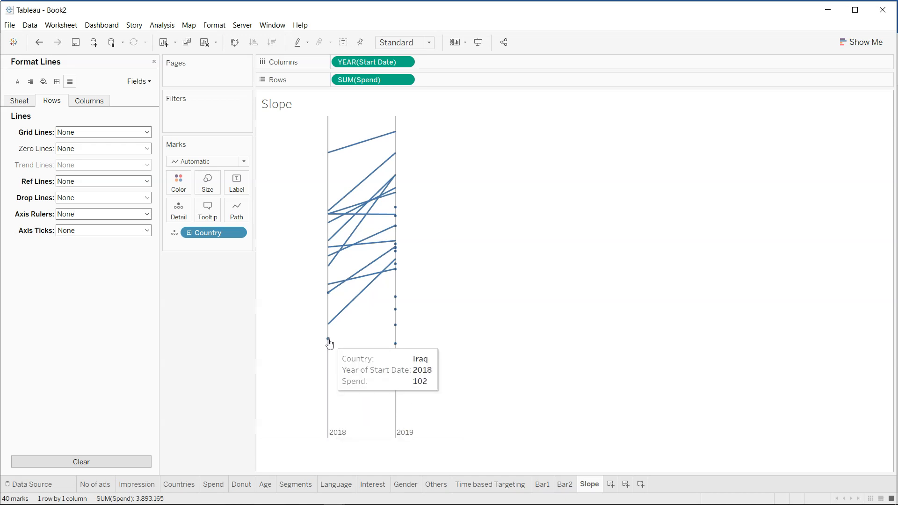
left_click(406, 62)
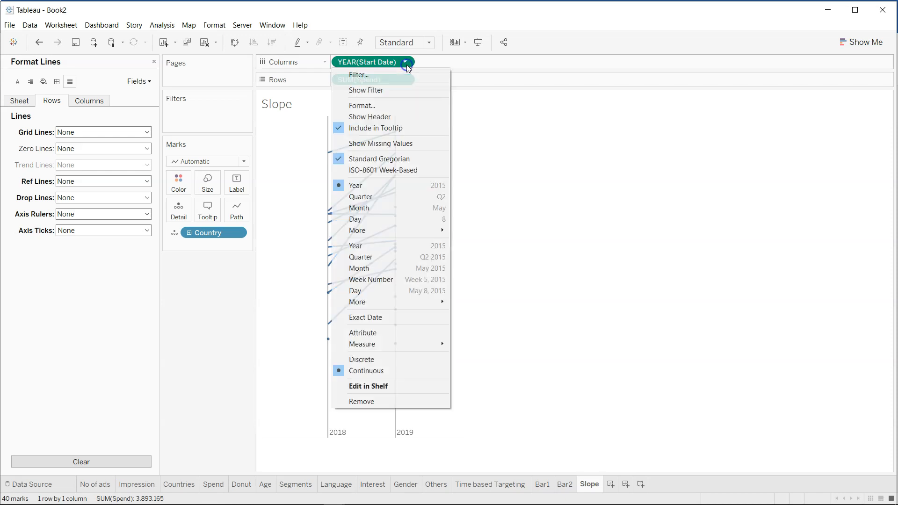
left_click(514, 136)
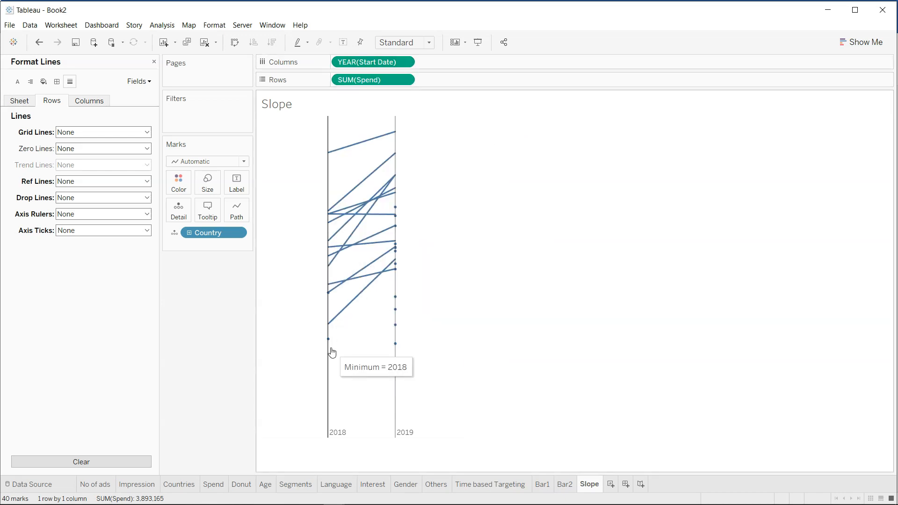
Step: Show the Spend axis header and exclude zero from the axis range
left_click(405, 81)
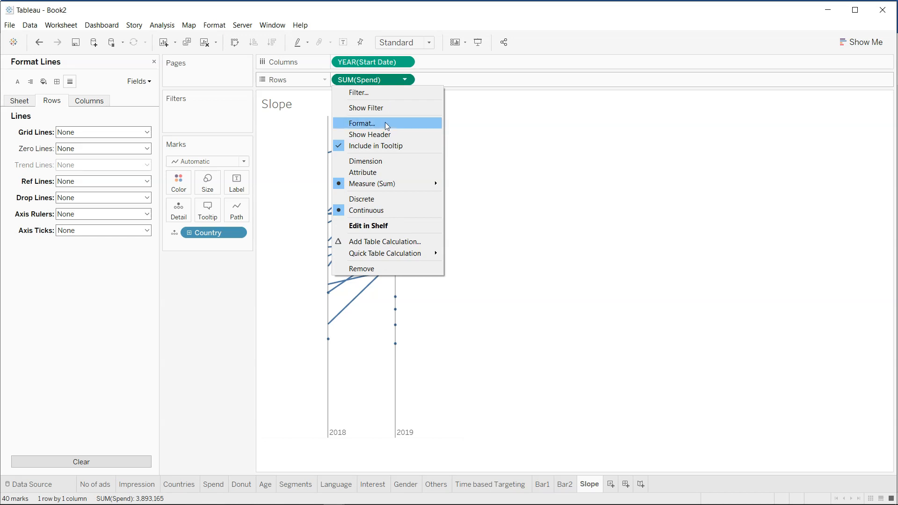
left_click(369, 134)
right_click(292, 249)
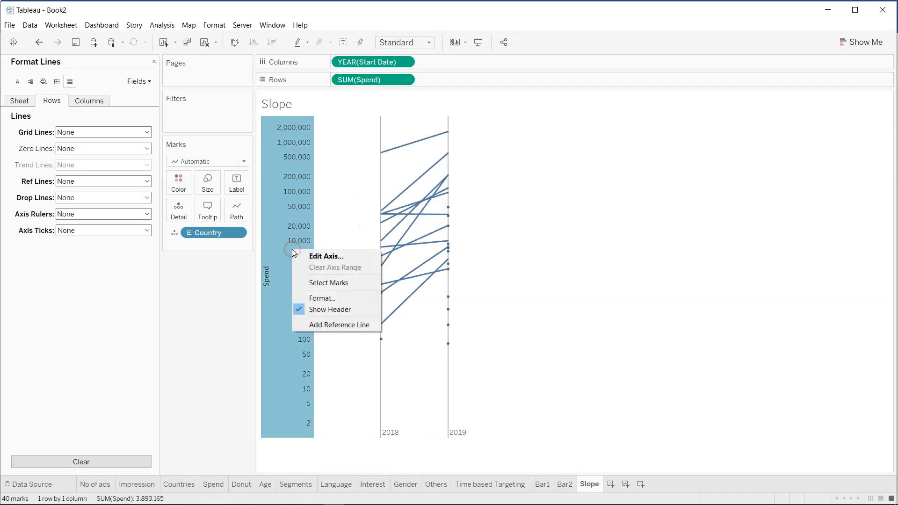
left_click(329, 253)
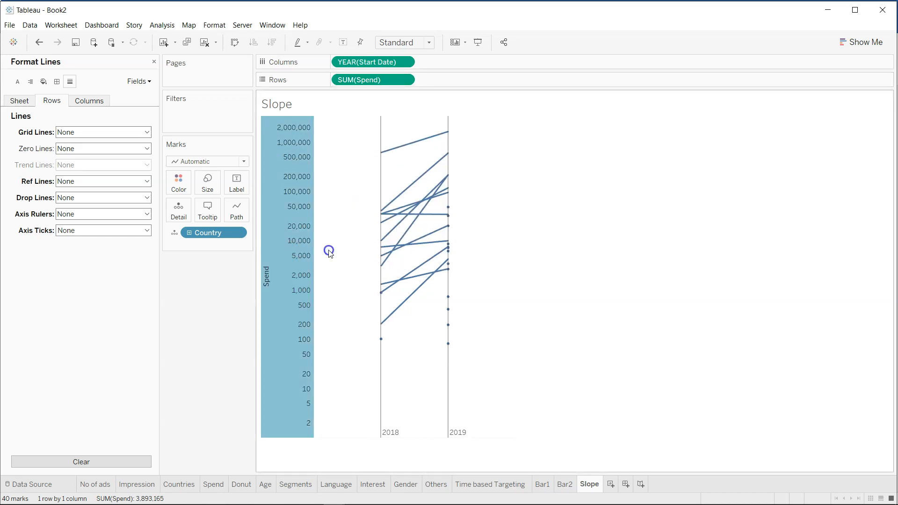
right_click(292, 251)
left_click(303, 257)
left_click(533, 137)
left_click_drag(489, 77, 709, 81)
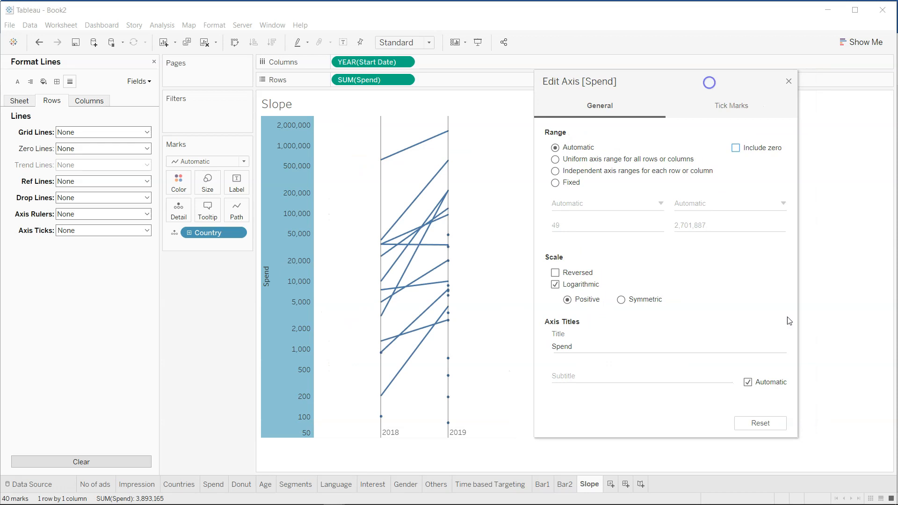
left_click(788, 81)
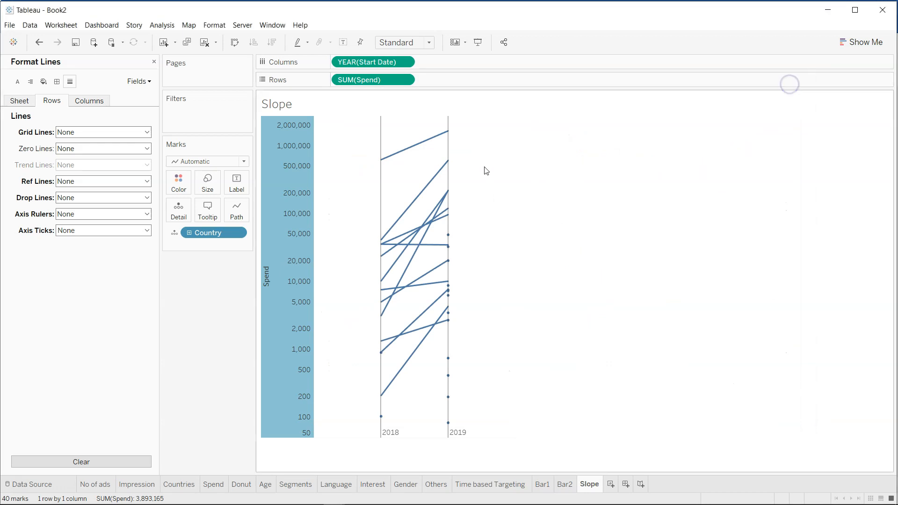
Step: Hide the Spend axis header on the slope chart
right_click(301, 279)
left_click(330, 338)
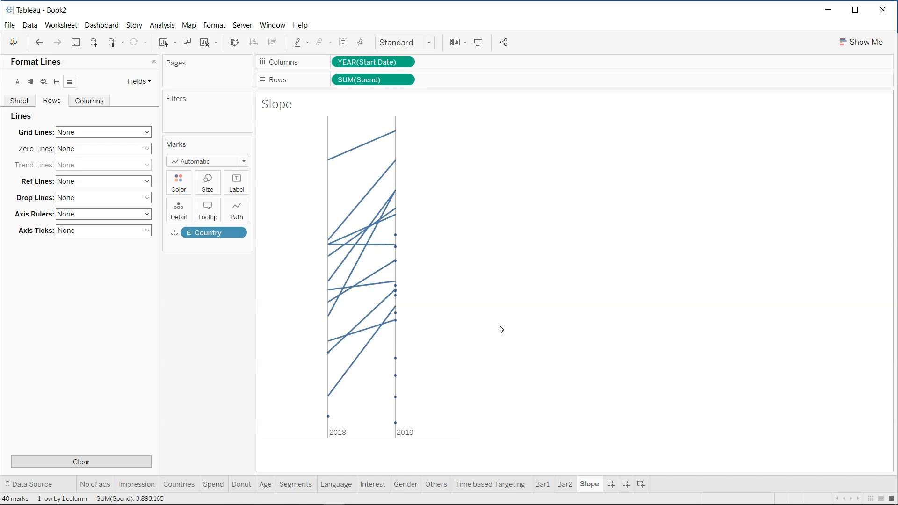
mouse_move(380, 249)
Step: Close the line formatting and create a calculated field named Spend Up? in the Snapchat Ads data source
left_click(153, 62)
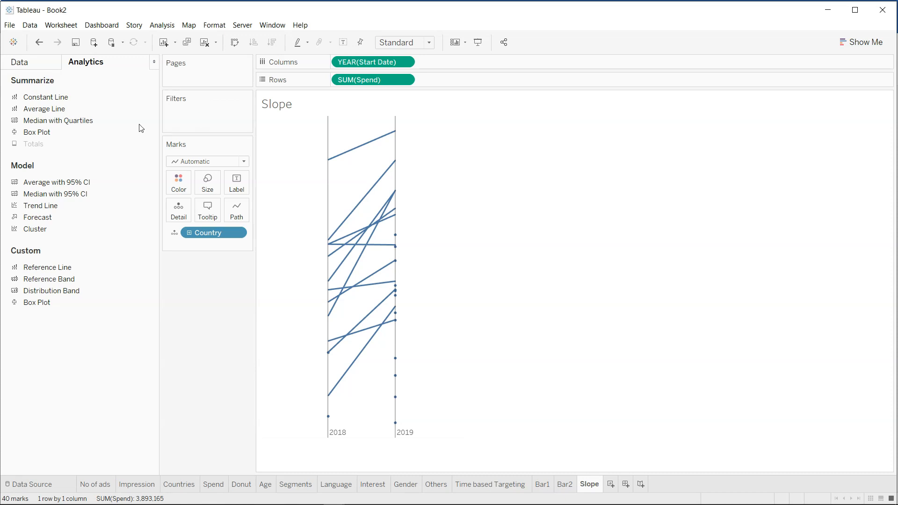
left_click(43, 63)
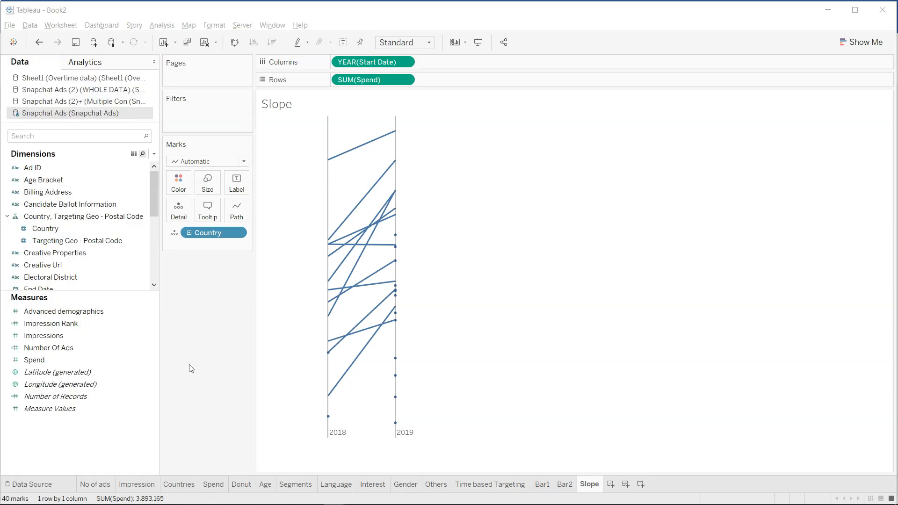
left_click(154, 154)
left_click(154, 155)
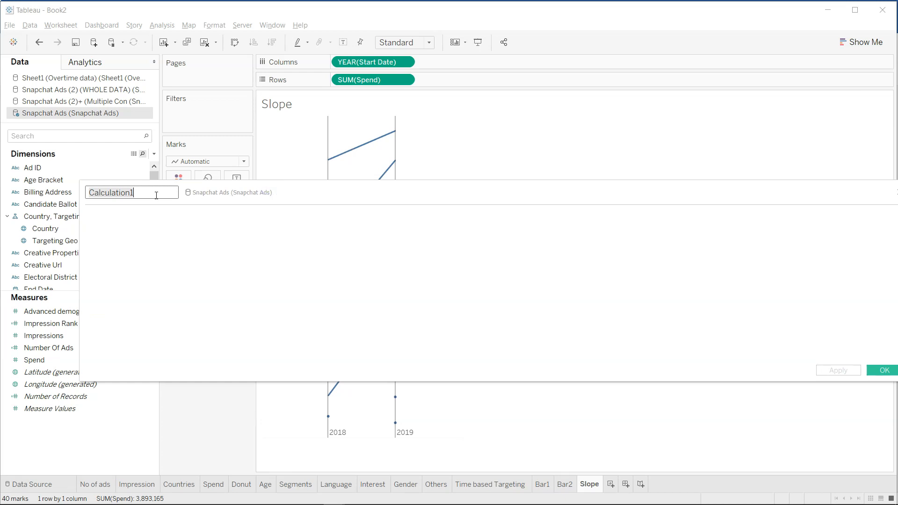
type("Spend ")
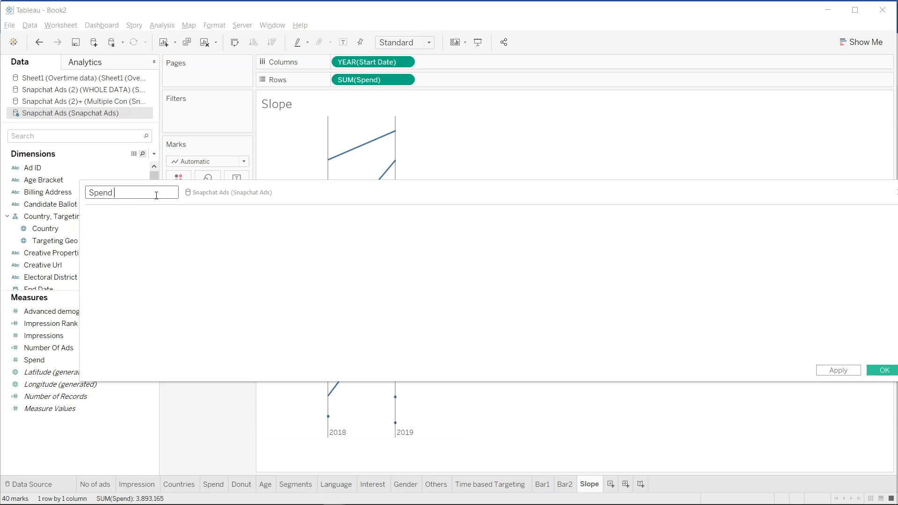
type("up?")
key("BackSpace")
key("BackSpace")
type("Up")
Step: Begin the Spend Up? formula with a LOOKUP of Sum([Spend] at the LAST() offset
type("look")
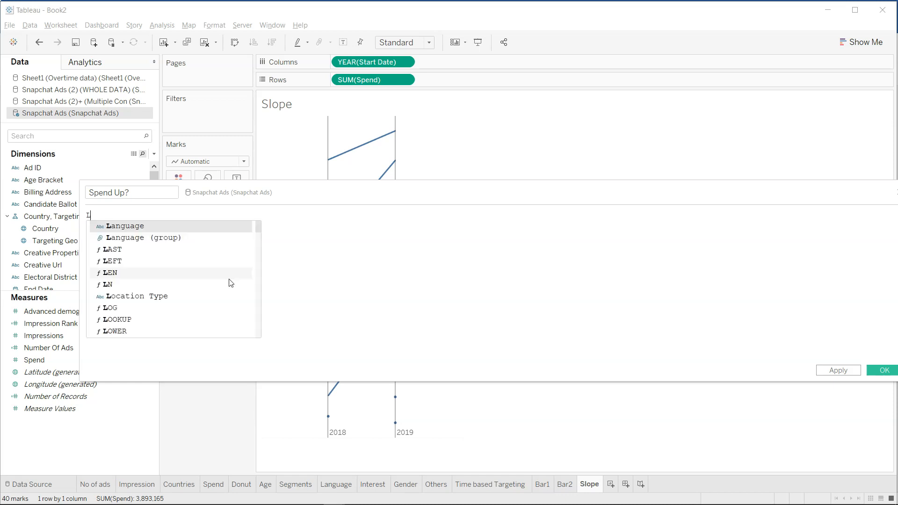
key("Return")
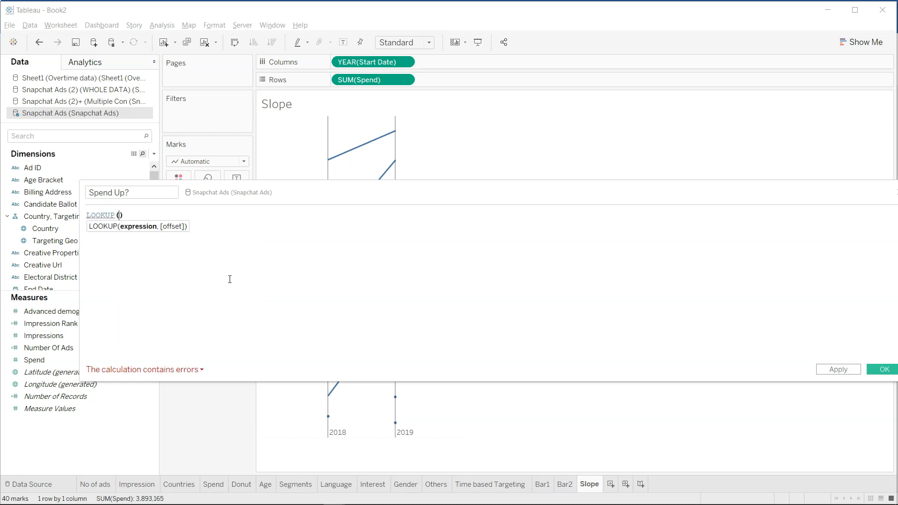
type("S")
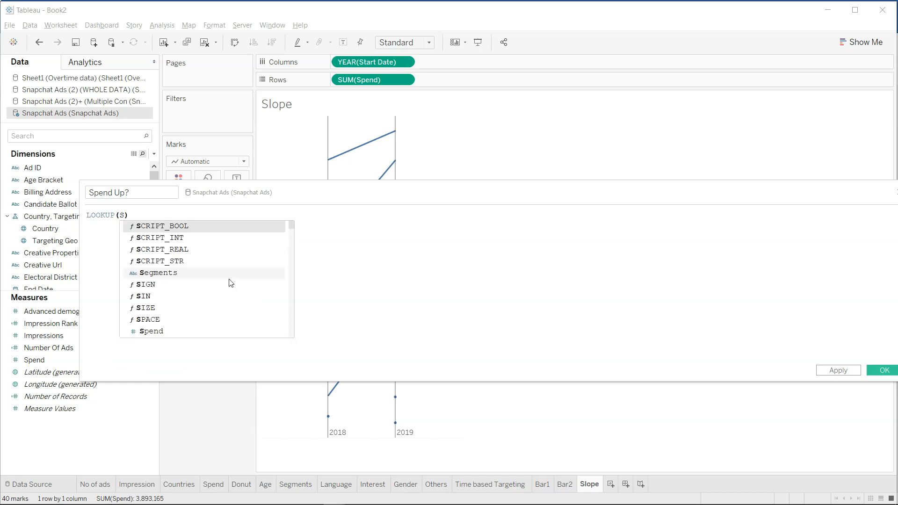
type("um")
type("([Spe")
key("Return")
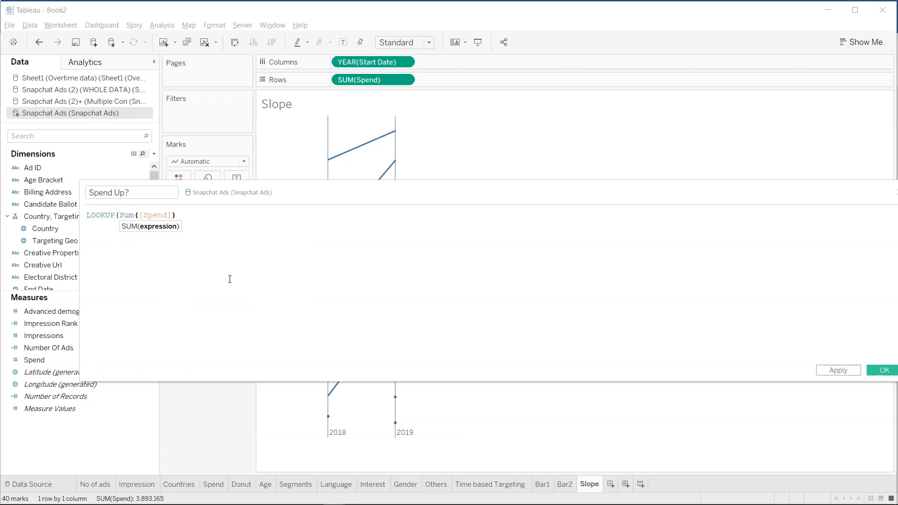
type(",L")
type("ast")
key("Return")
Step: Extend the Spend Up? formula by subtracting LOOKUP(SUM([Spend]),FIRST())
type(") - LO")
key("Return")
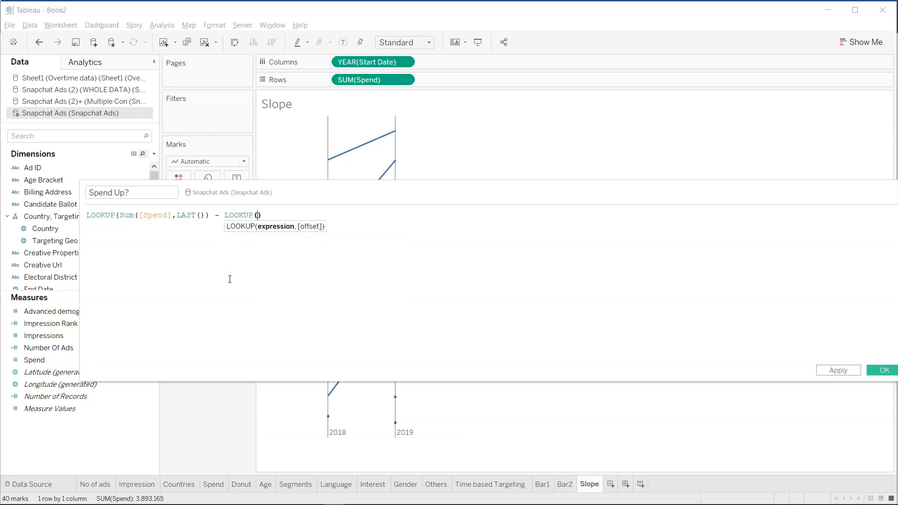
type("SUM")
key("Return")
type("Sp")
key("Down")
key("Return")
type(")")
type(",")
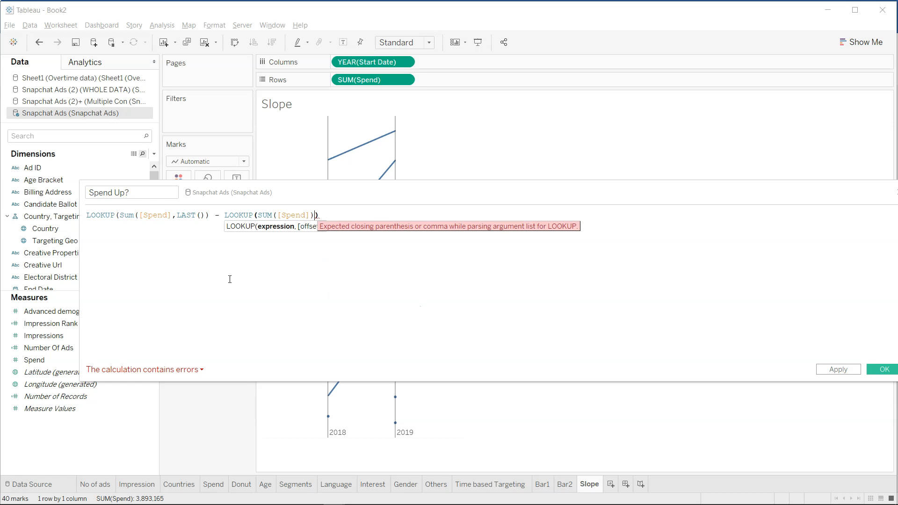
type("FI")
key("Return")
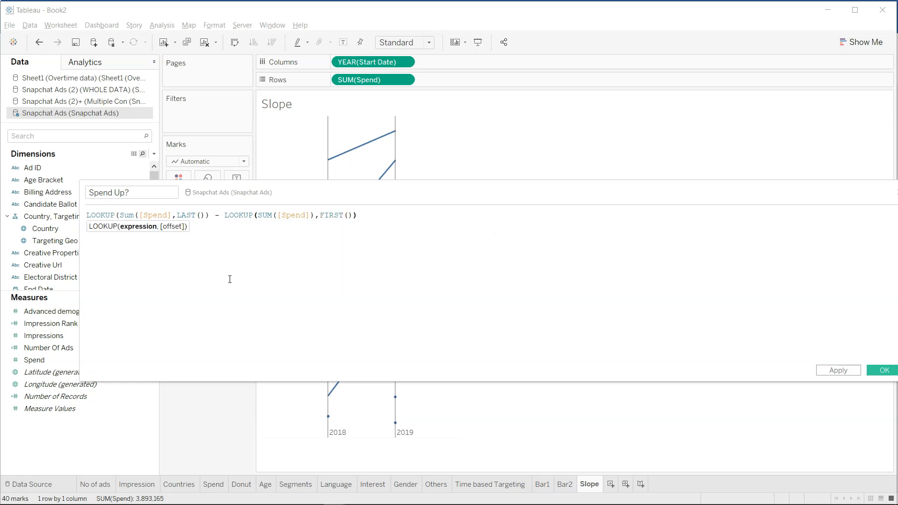
Step: Add the missing closing parenthesis after Sum([Spend] in the first LOOKUP and save the Spend Up? calculation
left_click(455, 264)
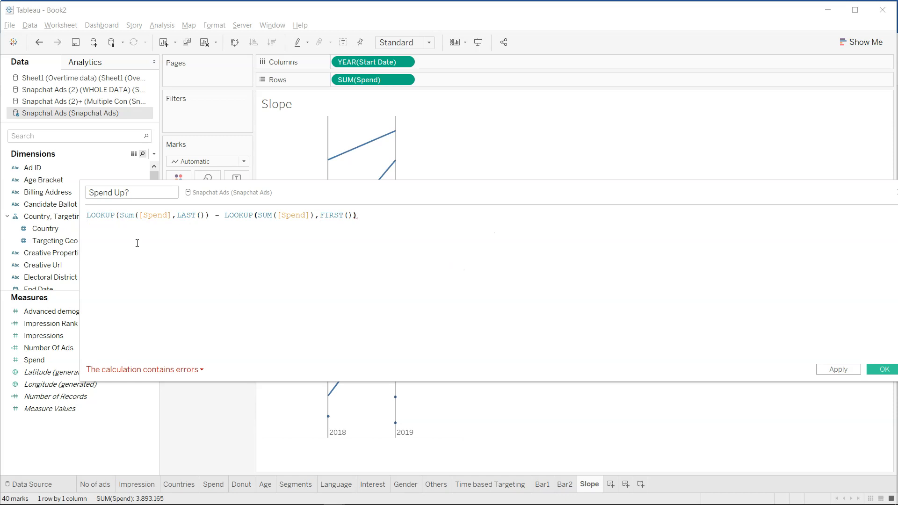
left_click(172, 215)
type(")")
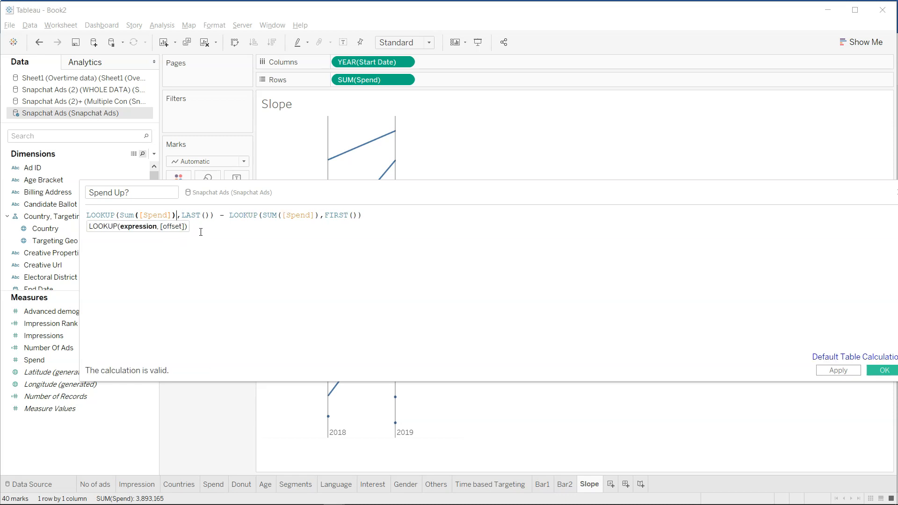
left_click(318, 215)
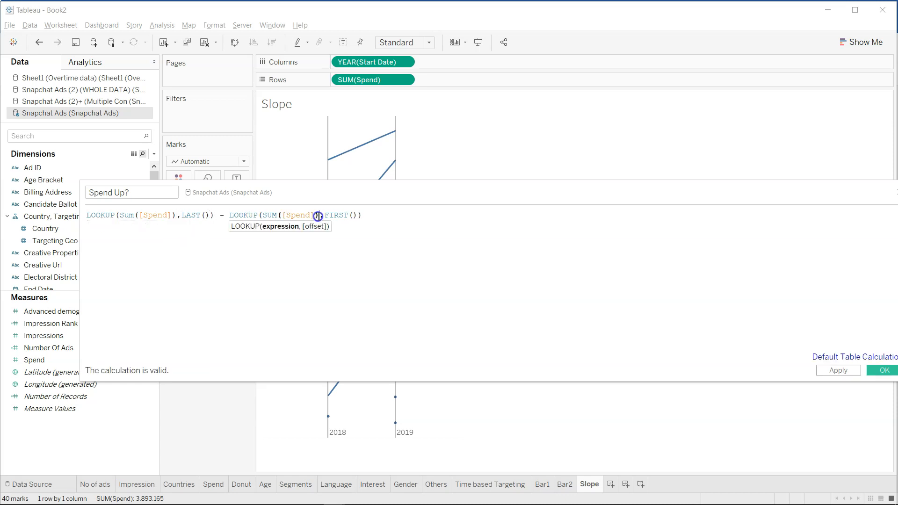
left_click(330, 244)
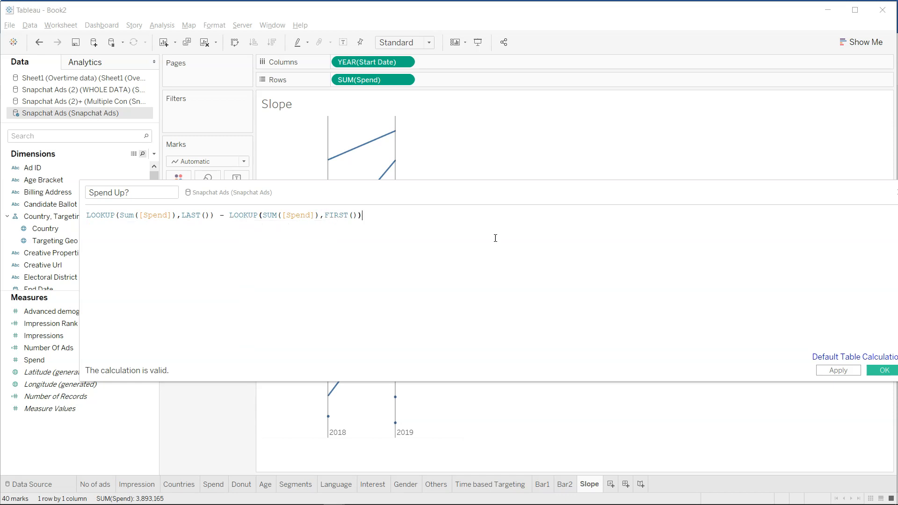
left_click(881, 371)
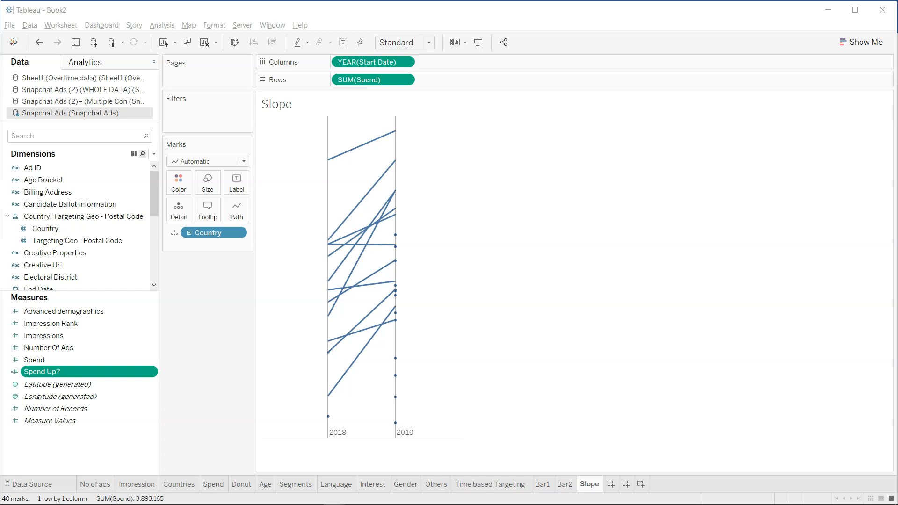
Step: Reopen the Spend Up? calculation and review its LAST() and FIRST() lookup terms without changing them
right_click(150, 368)
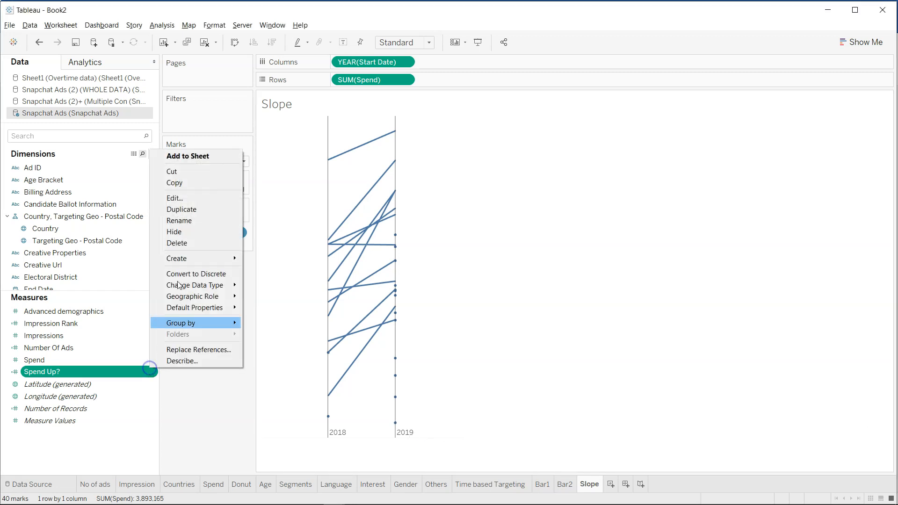
left_click(193, 197)
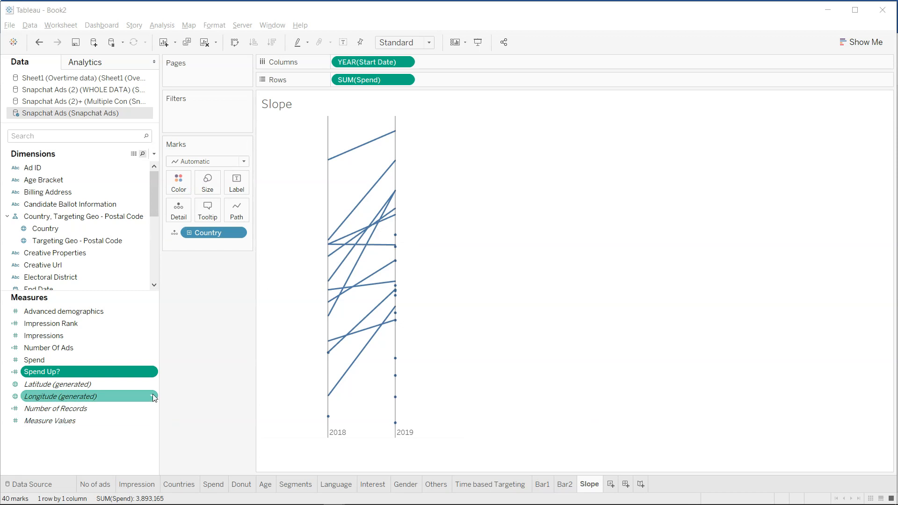
right_click(155, 371)
left_click(212, 201)
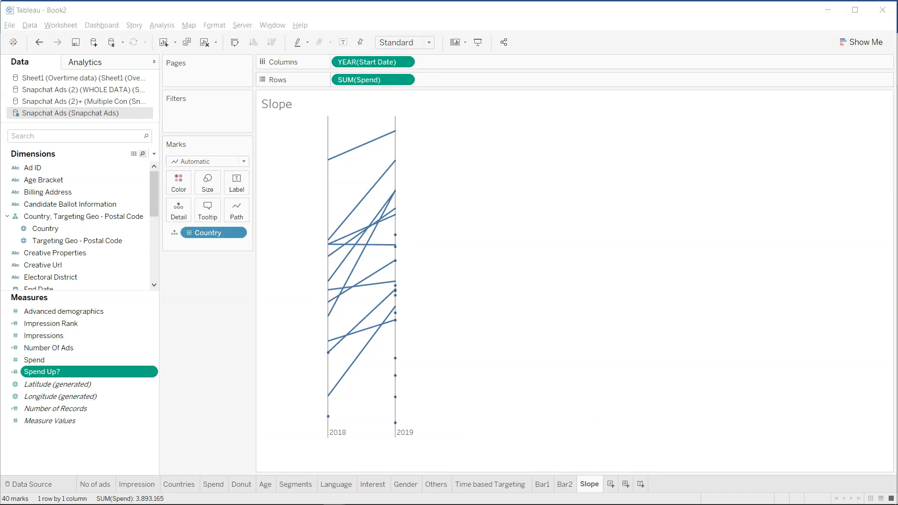
left_click_drag(23, 157, 92, 159)
left_click(151, 157)
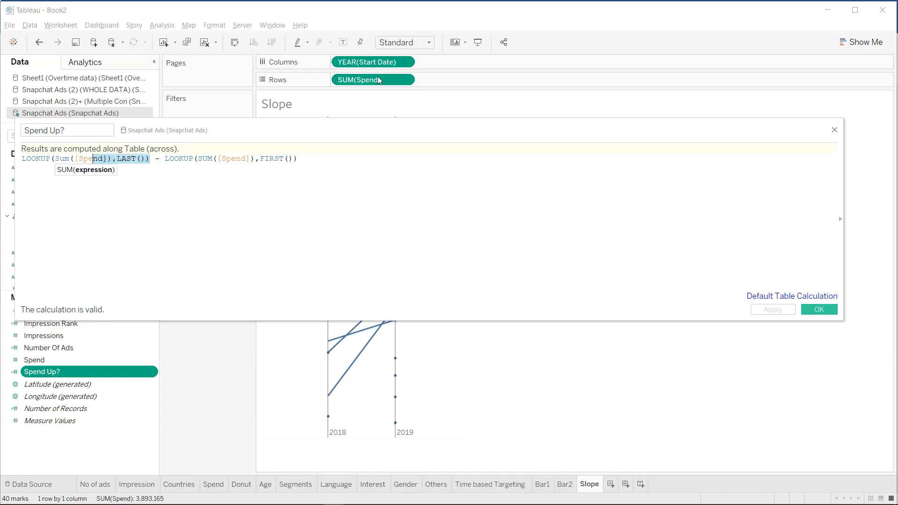
left_click_drag(165, 158, 302, 152)
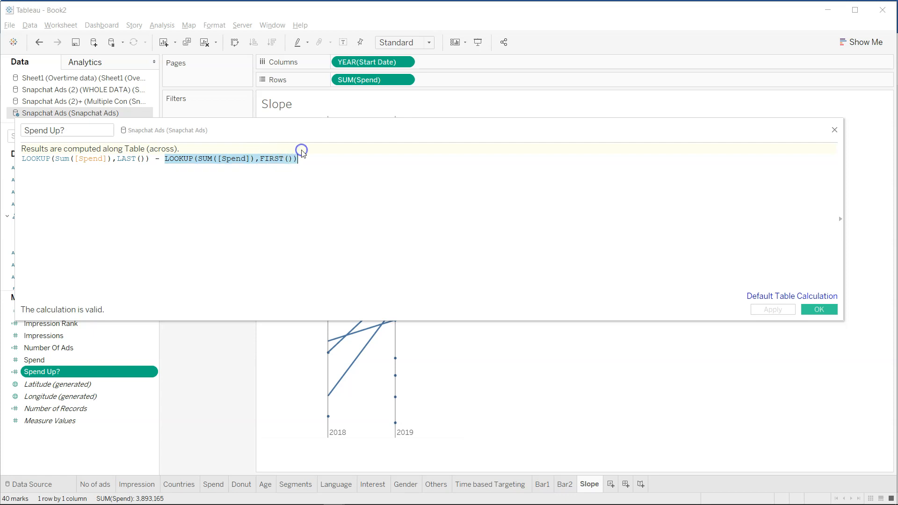
left_click(835, 130)
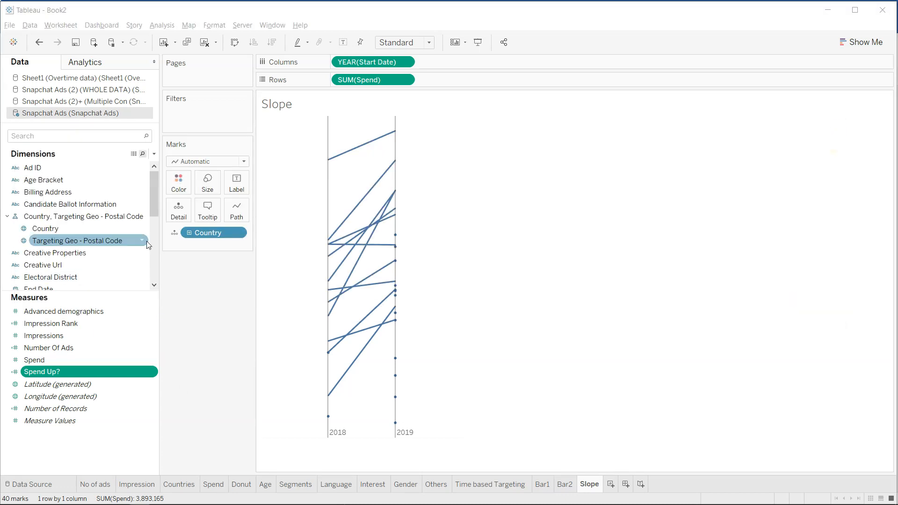
Step: Create another calculated field named Direction in the Snapchat Ads data source
left_click(154, 156)
left_click(143, 163)
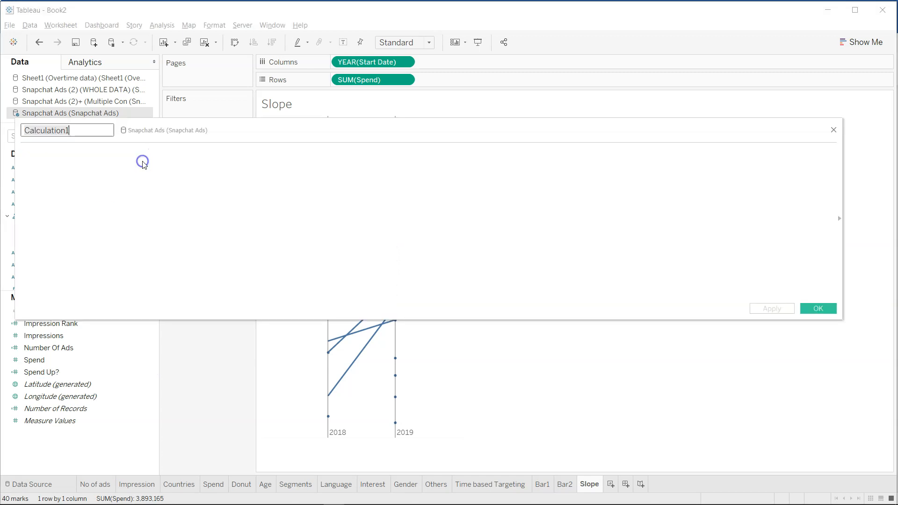
type("Direction")
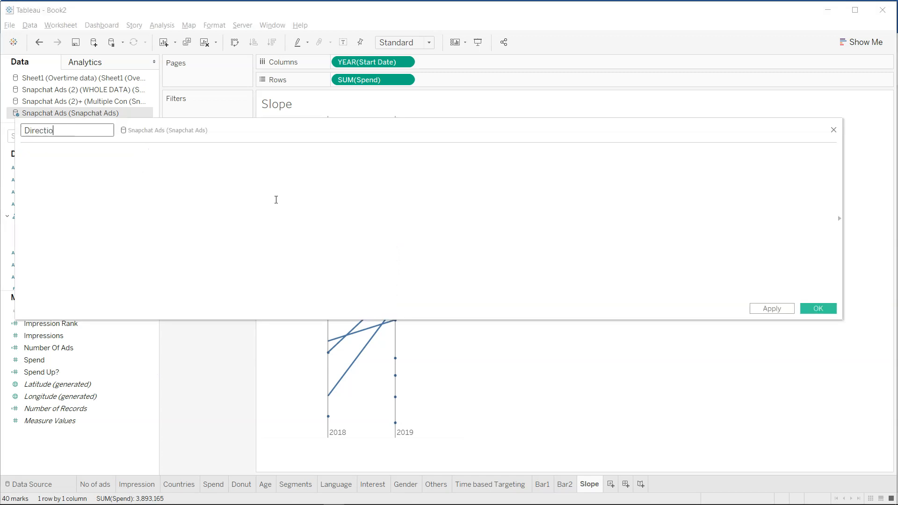
key("Tab")
Step: Start the Direction formula with a condition returning "Increased" if [Spend Up?] > 0
type("If spen")
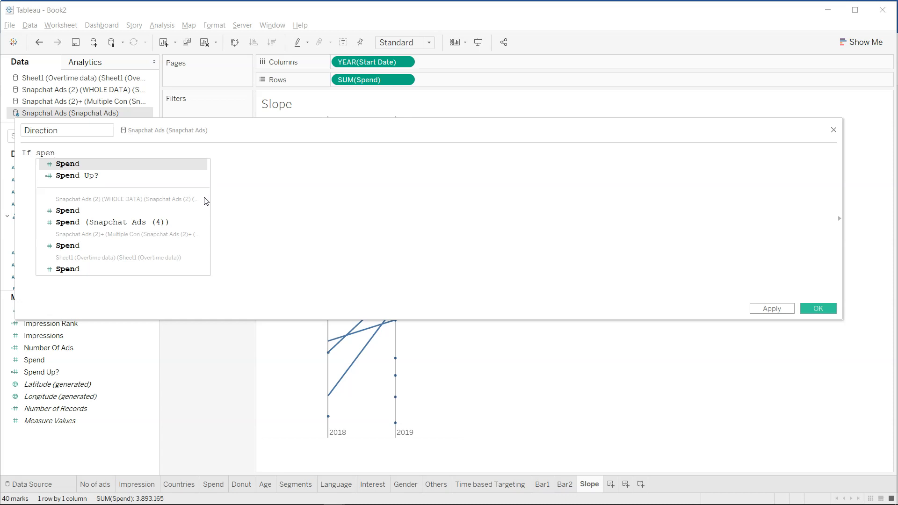
key("Down")
key("Return")
type("> 0 ")
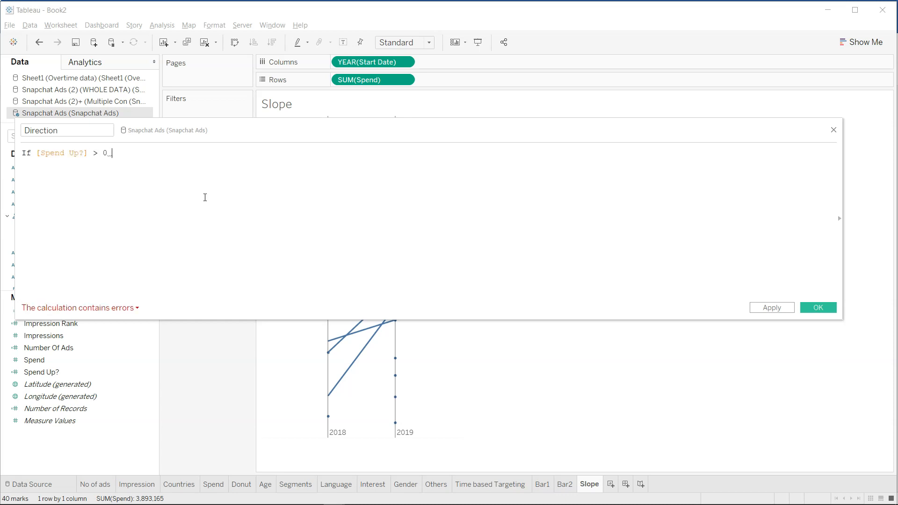
type("\"I")
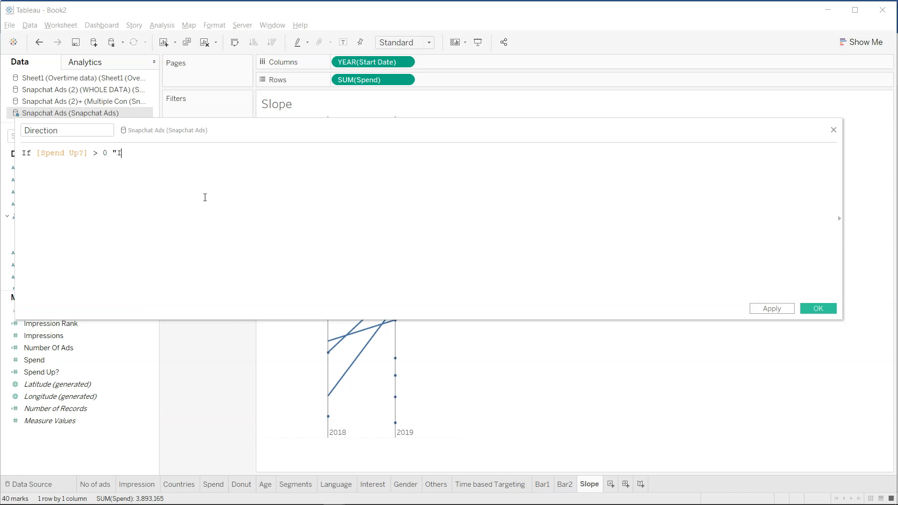
type("ncreased\" else")
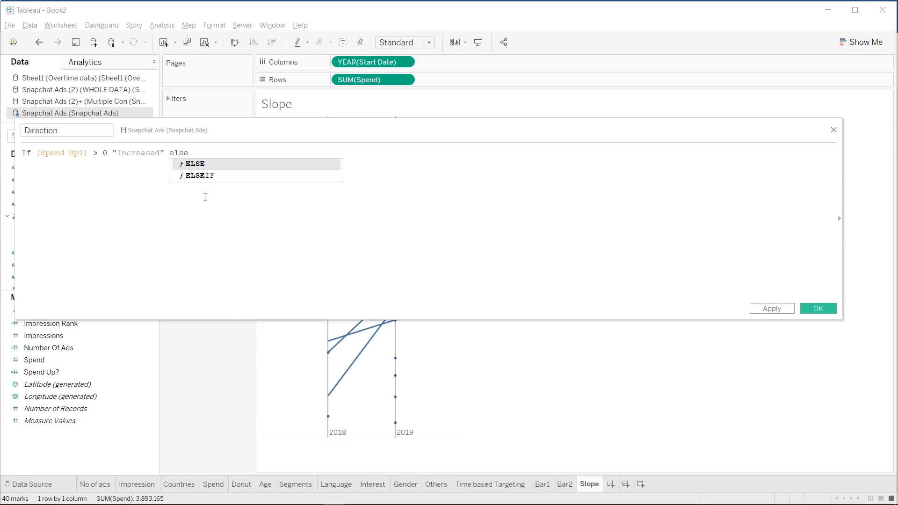
Step: Extend the Direction formula with ELSEIF [Spend Up?] < 0 THEN "Decresed" END
key("Down")
key("Return")
type("spen")
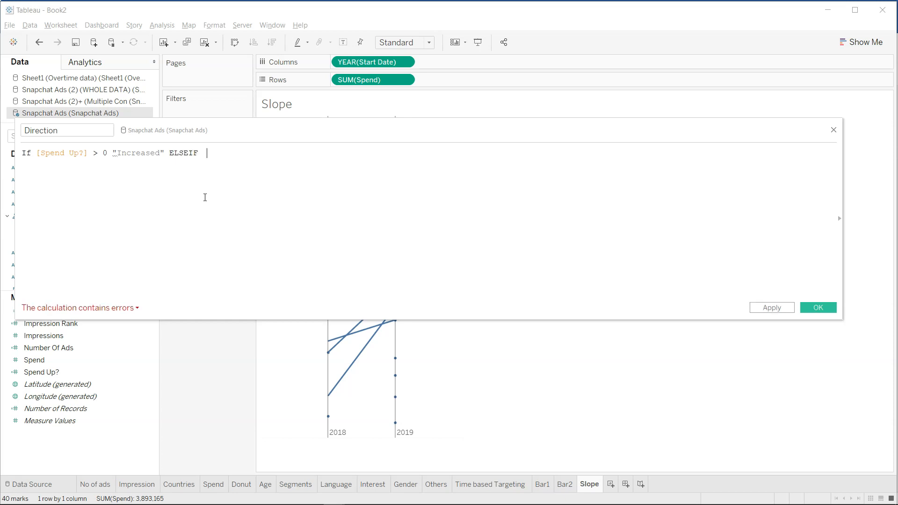
key("Down")
key("Return")
type("< 0 THEN \"De")
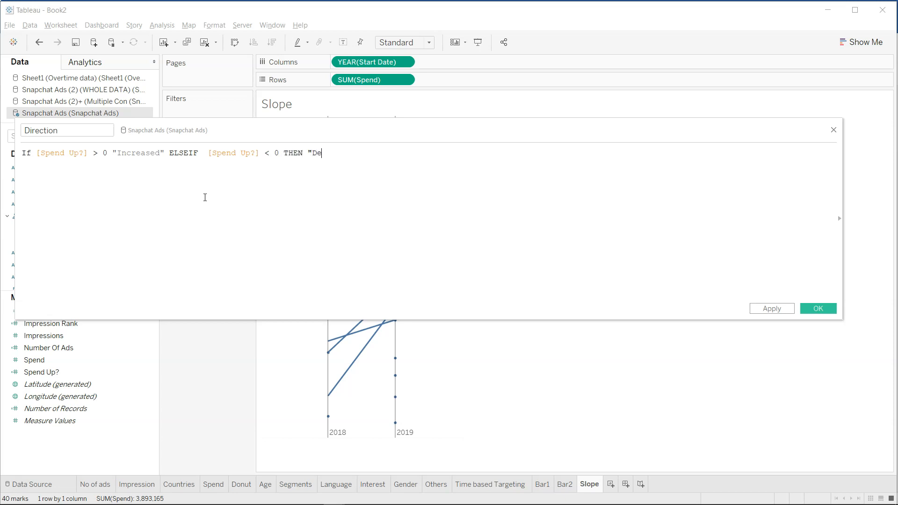
type("cresed\" END")
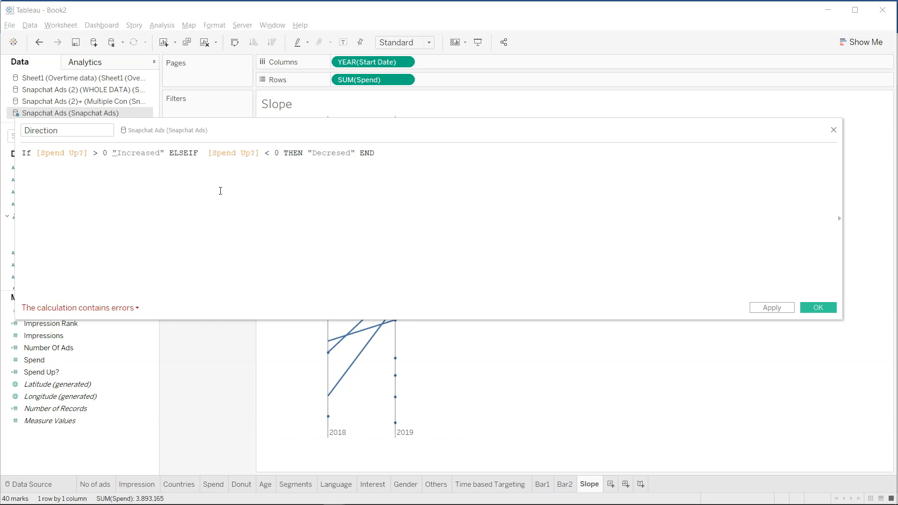
Step: Insert the missing THEN before "Increased" and save the Direction calculation
left_click(113, 154)
type("th")
key("Return")
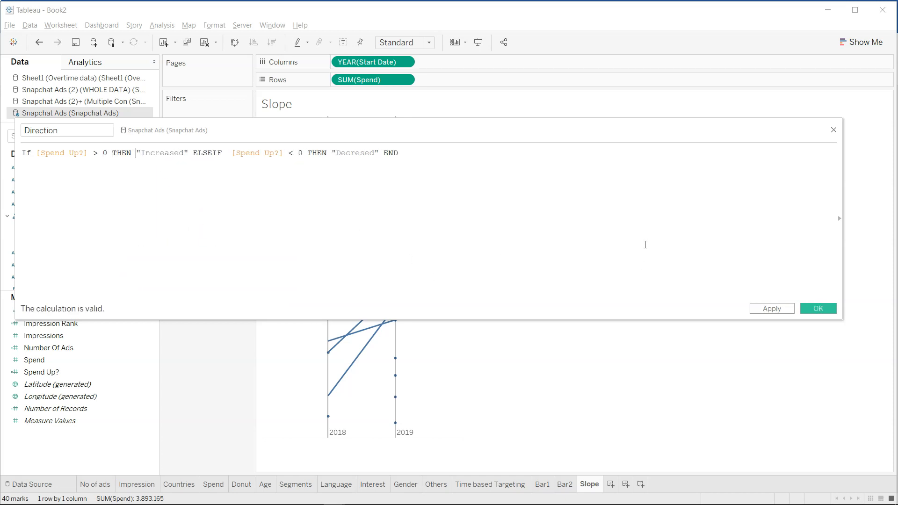
left_click(826, 307)
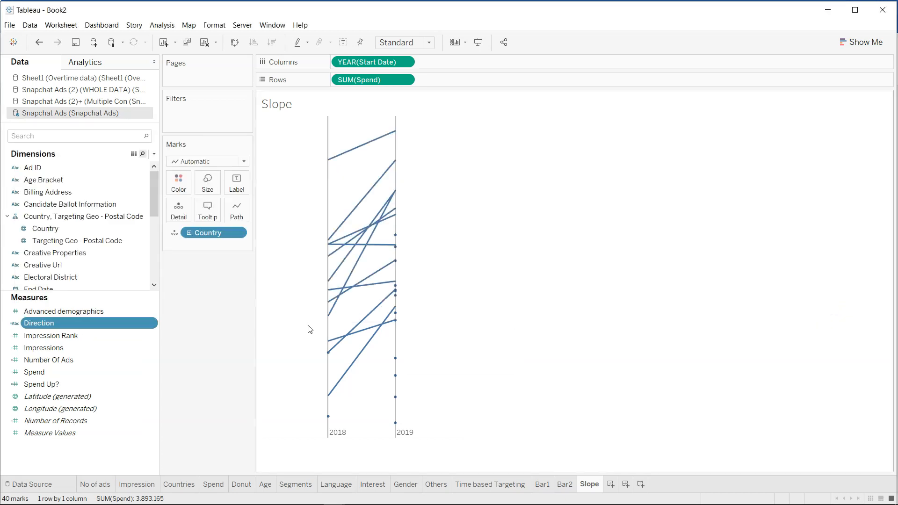
Step: Color the slope lines by Direction, assigning gray to Null and Decresed and blue to Increased
left_click_drag(96, 323, 184, 188)
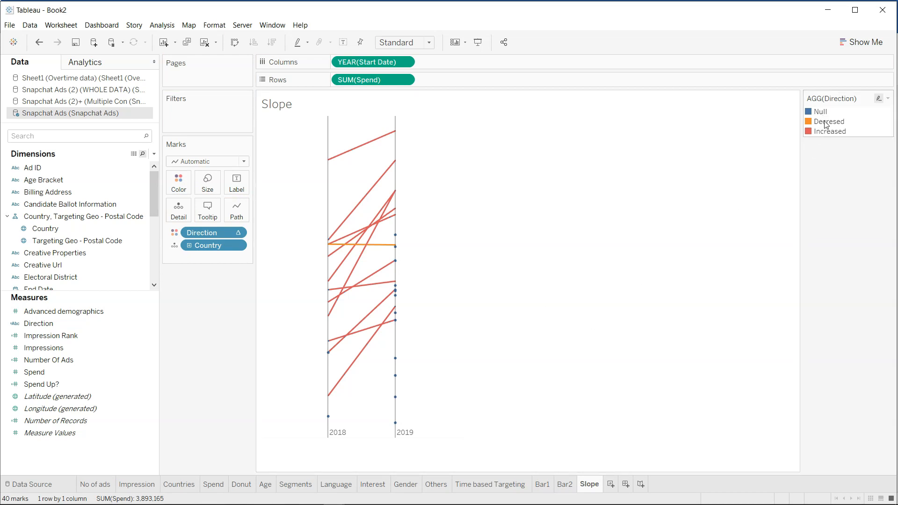
left_click(178, 191)
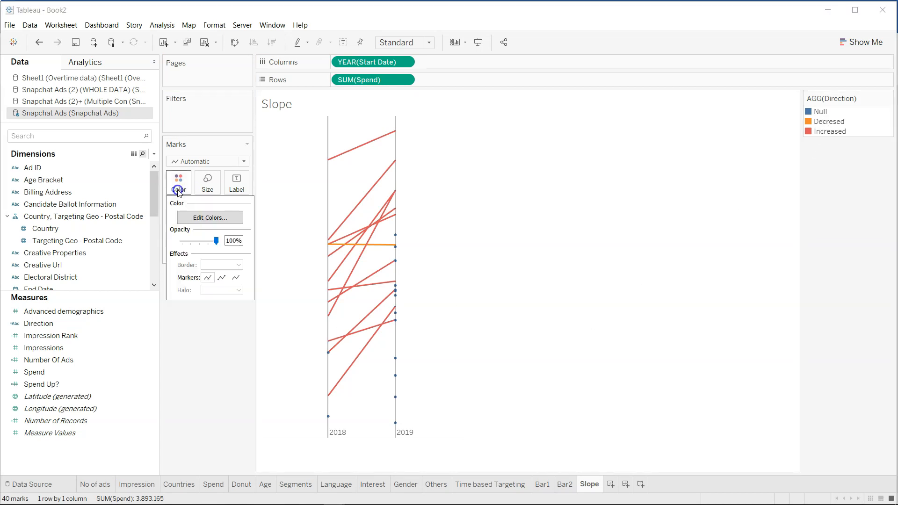
left_click(200, 216)
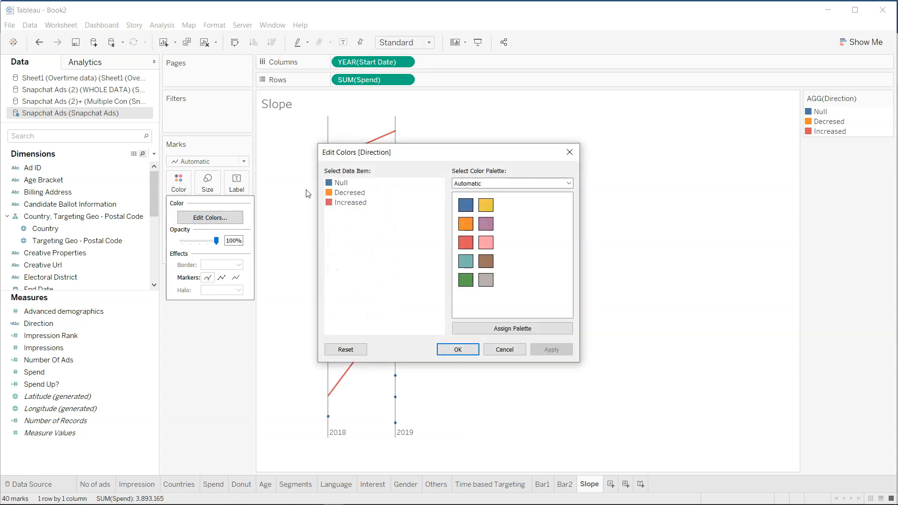
left_click(340, 183)
left_click(489, 279)
left_click(363, 193)
left_click(485, 280)
left_click(354, 202)
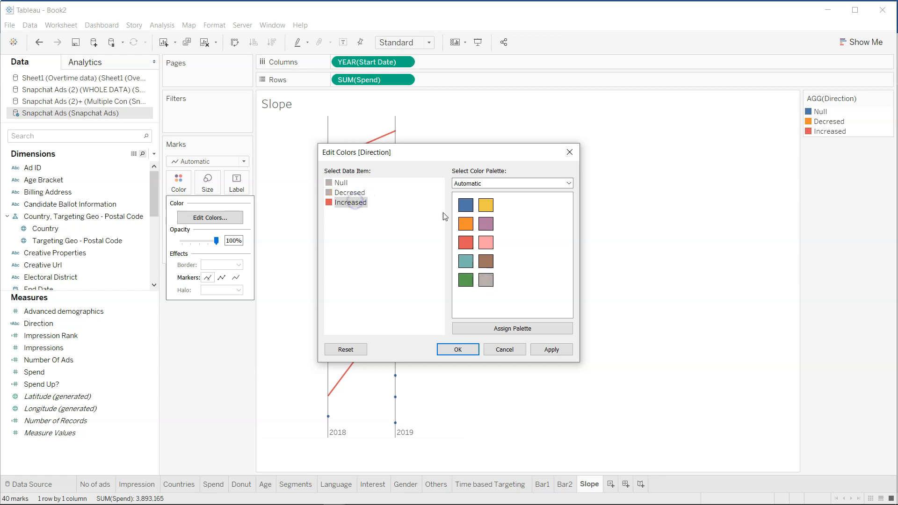
left_click(466, 204)
left_click(552, 349)
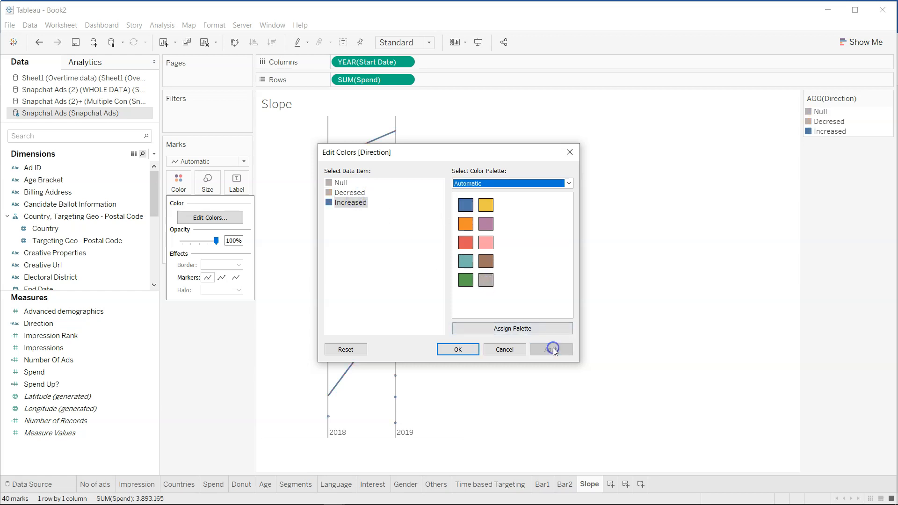
left_click(464, 349)
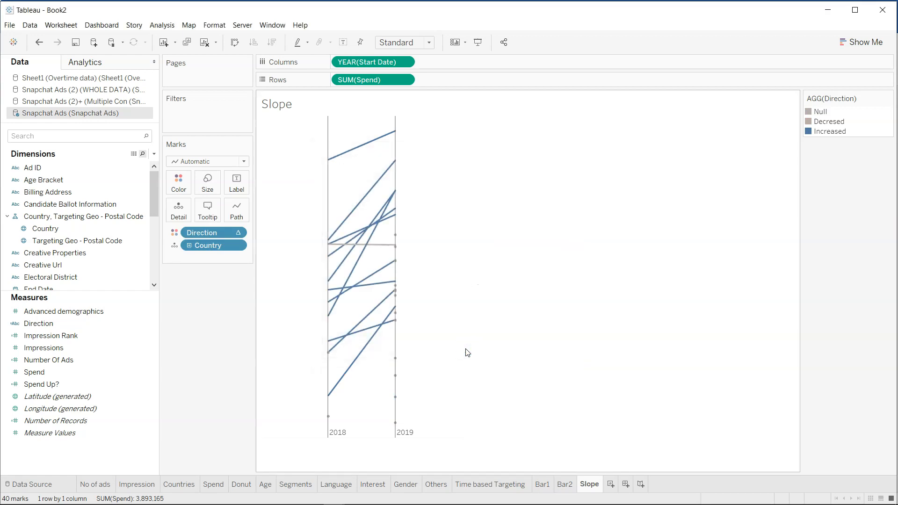
Step: Examine the slope chart's single-year points and review the existing worksheets from Bar2 back to Segments
mouse_move(398, 425)
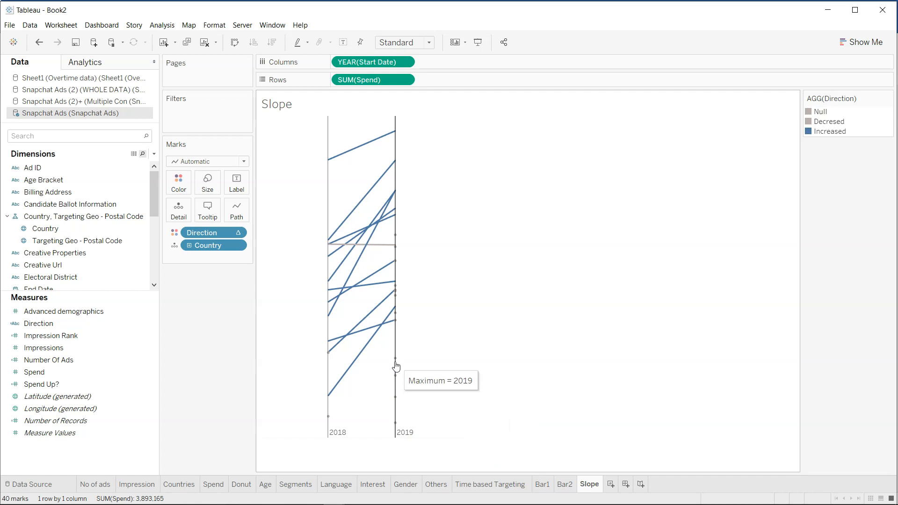
mouse_move(330, 421)
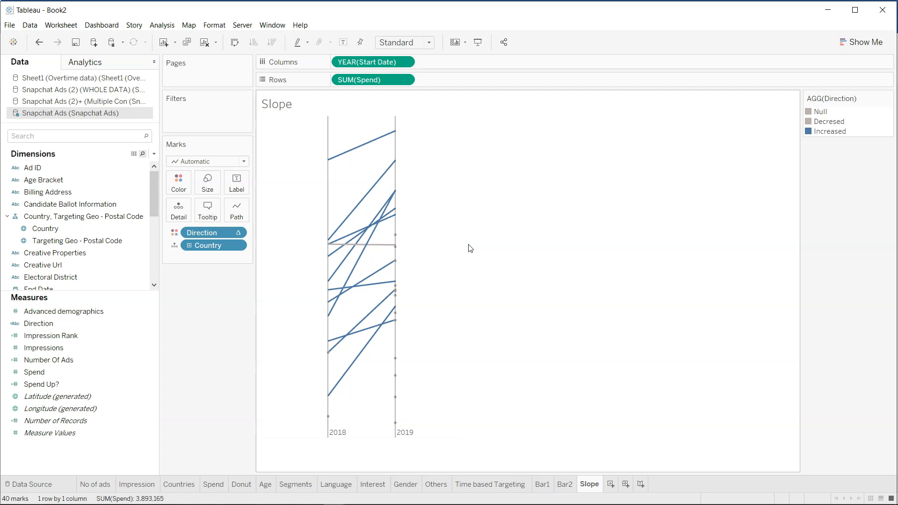
left_click(565, 484)
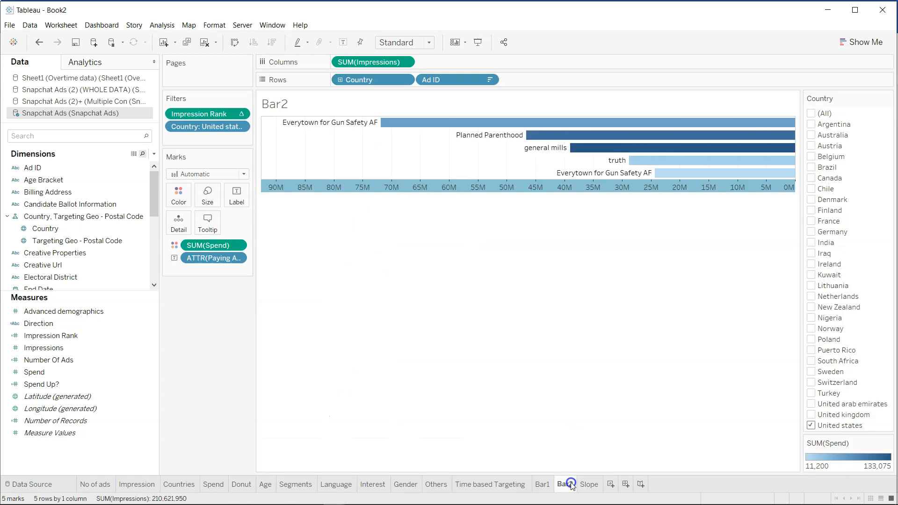
left_click(541, 485)
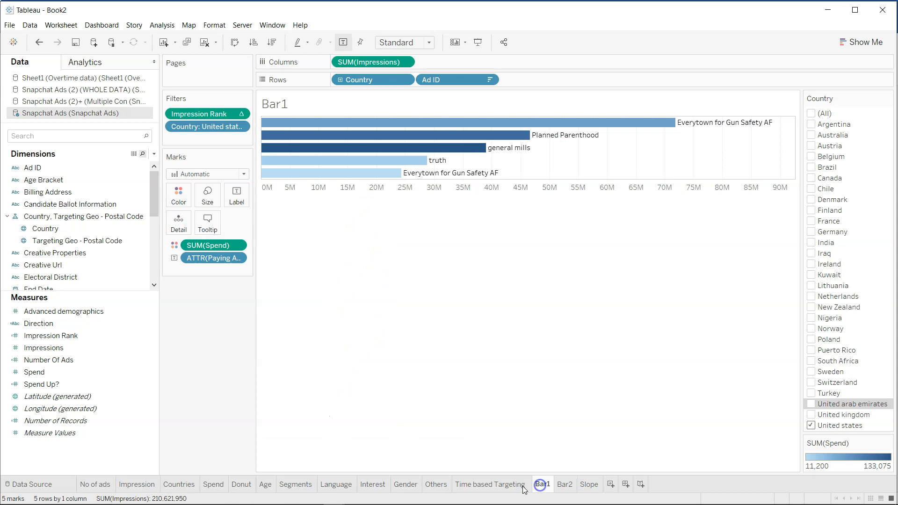
left_click(491, 485)
left_click(432, 484)
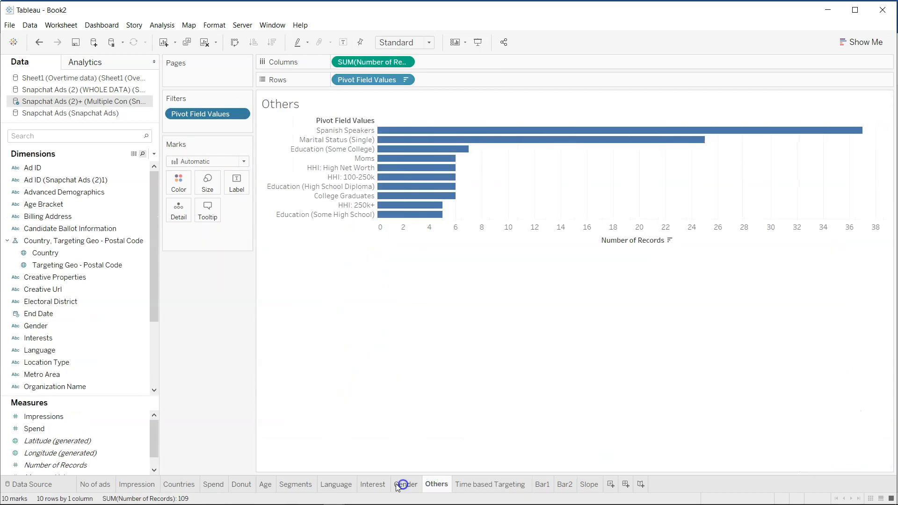
left_click(371, 485)
left_click(335, 485)
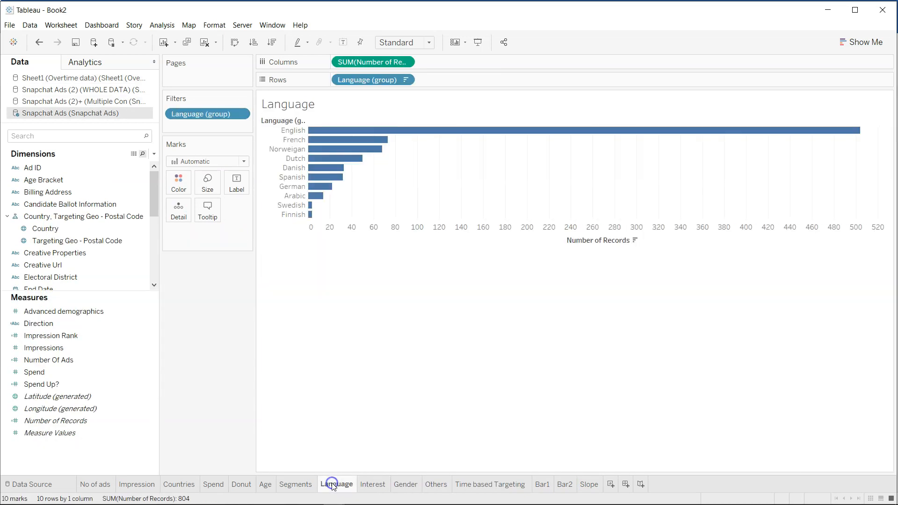
left_click(308, 485)
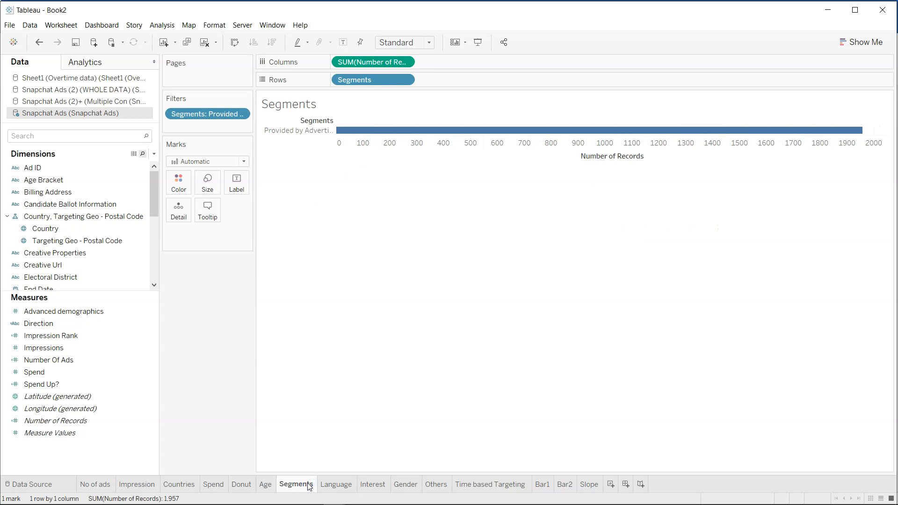
Step: Add a blank dashboard and a new worksheet to the workbook
left_click(627, 485)
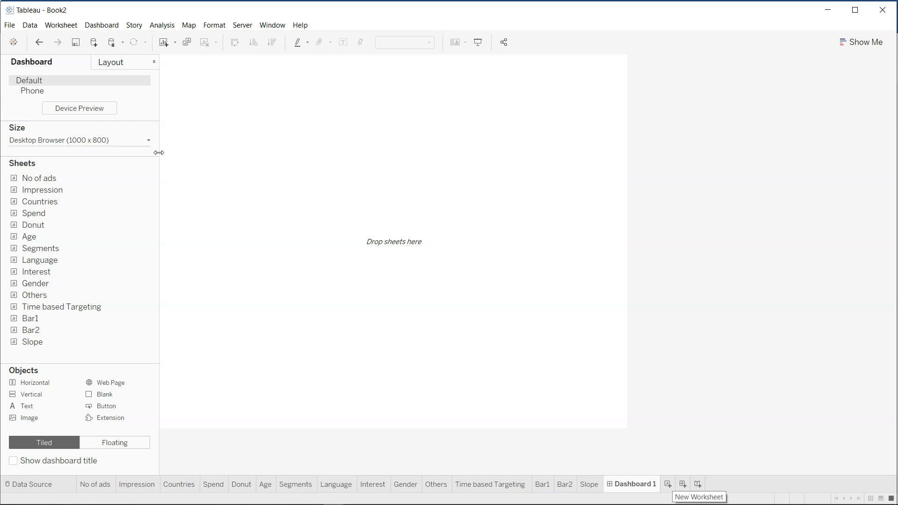
left_click(668, 484)
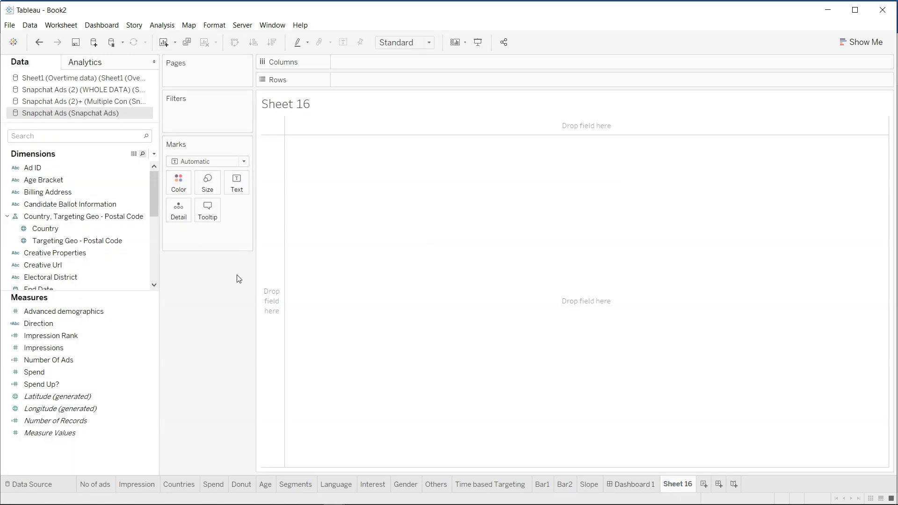
Step: Create an ad-hoc Sum(1) calculation on the new worksheet's Marks card
double_click(221, 239)
type("sum (")
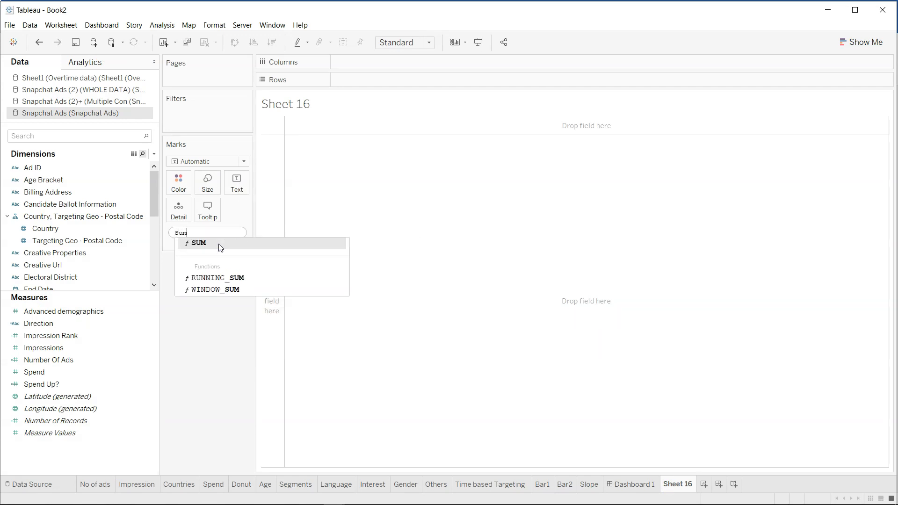
type("1)")
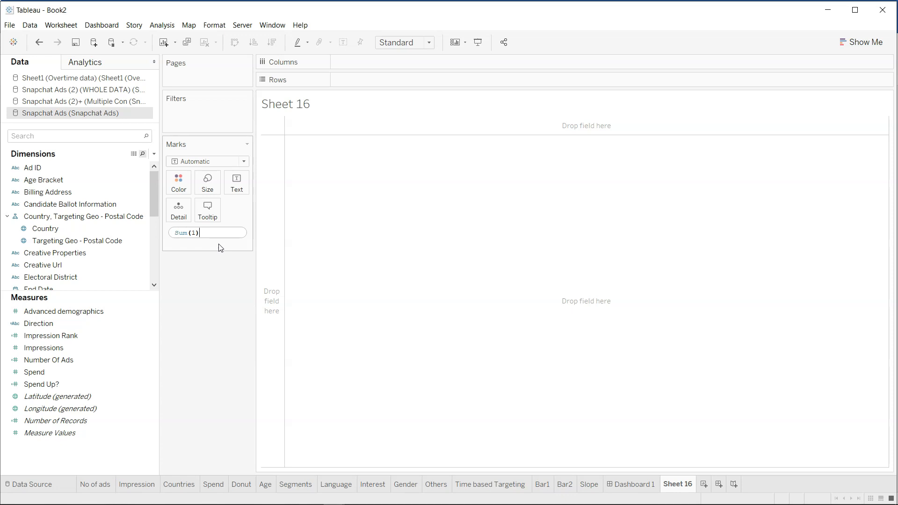
key("Return")
Step: Change the new worksheet's mark type to Shape
left_click(238, 186)
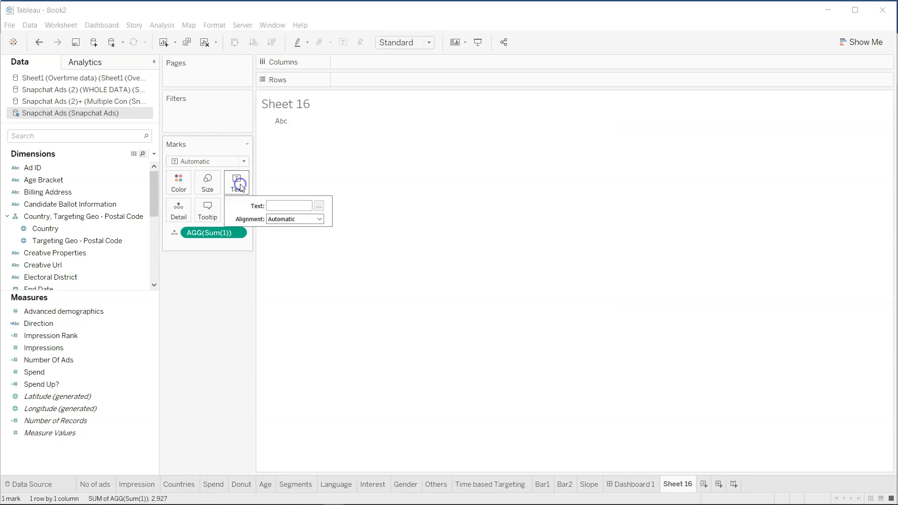
left_click(213, 161)
left_click(212, 245)
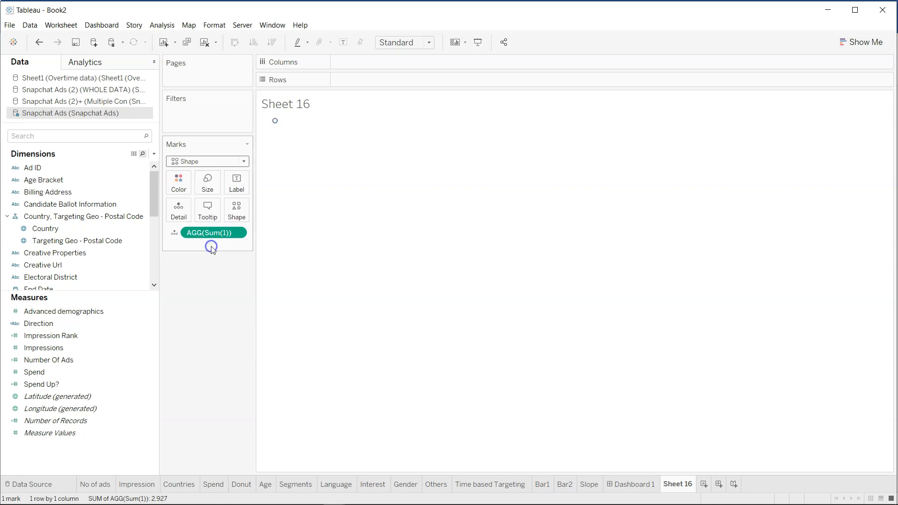
Step: Replace the circle mark with the ghost icon from the Snapchat shape palette
left_click(235, 206)
left_click(251, 281)
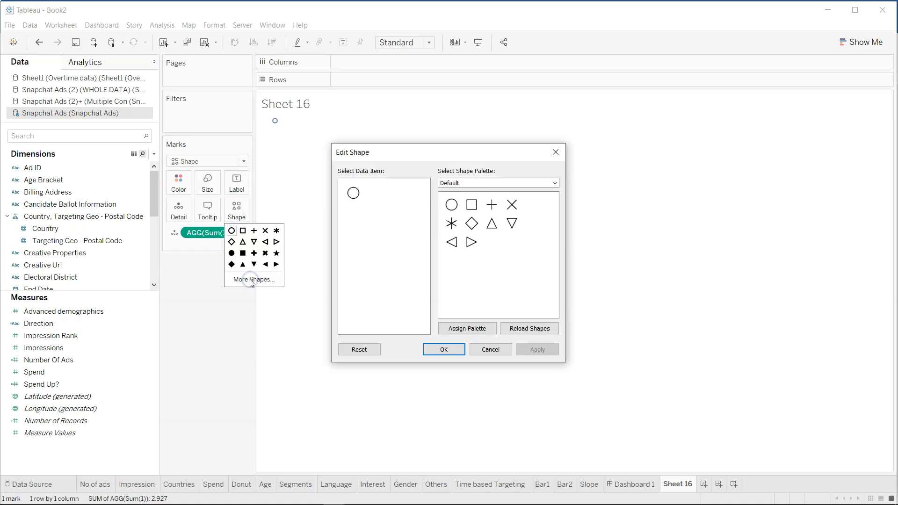
left_click(467, 183)
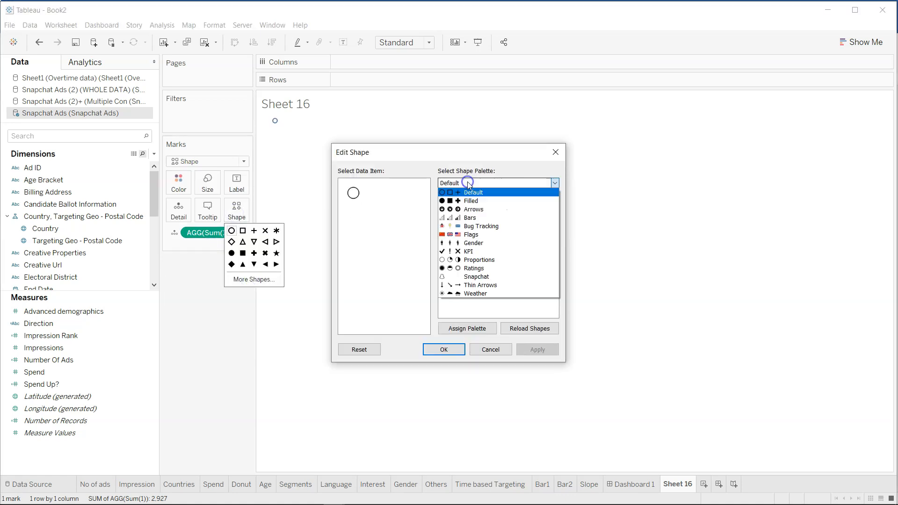
left_click(495, 277)
left_click(452, 206)
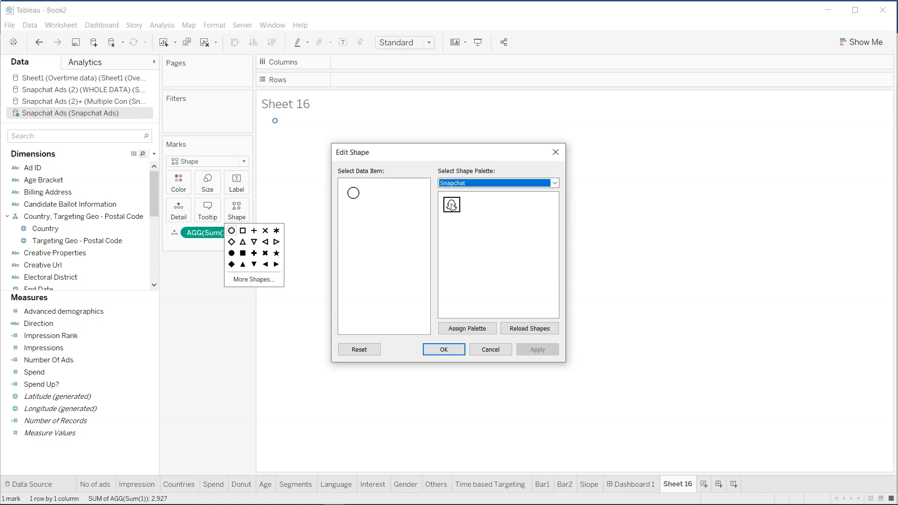
left_click(477, 185)
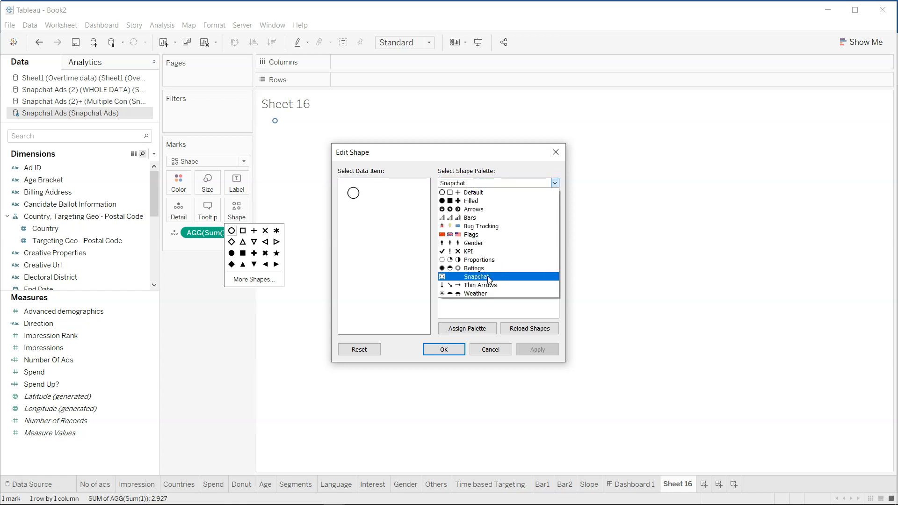
left_click(487, 275)
left_click(458, 207)
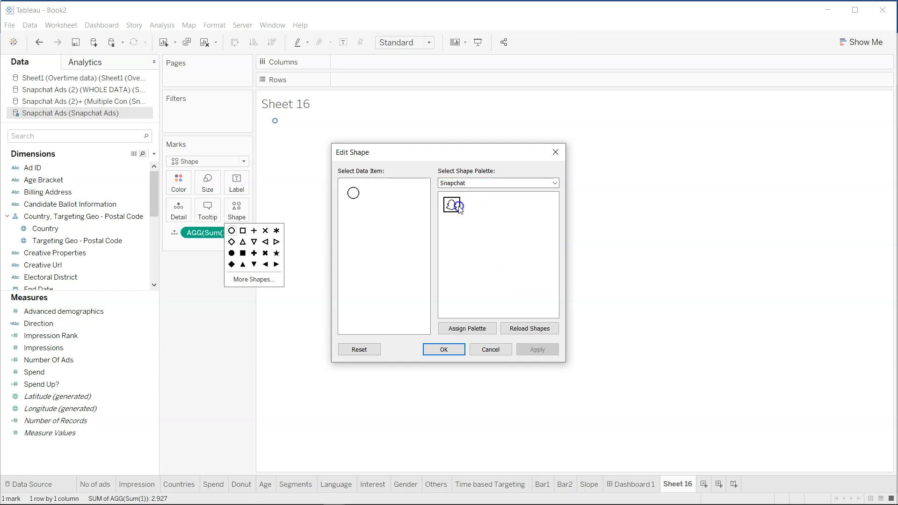
left_click(538, 350)
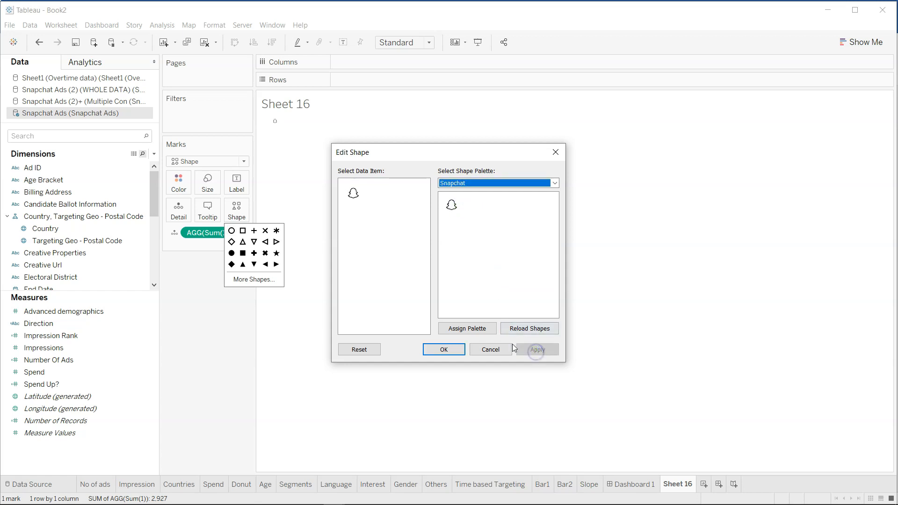
left_click(446, 349)
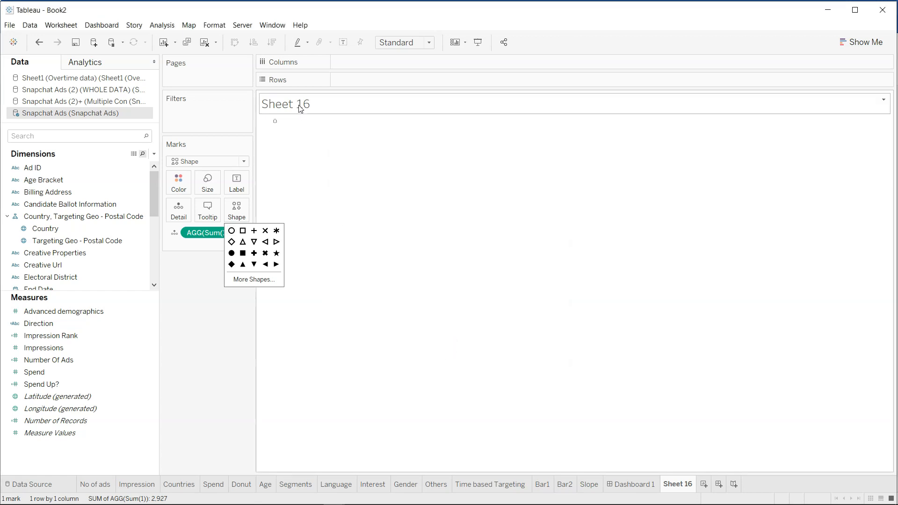
Step: Hide the Sheet 16 title and enlarge the ghost mark
right_click(300, 106)
left_click(317, 134)
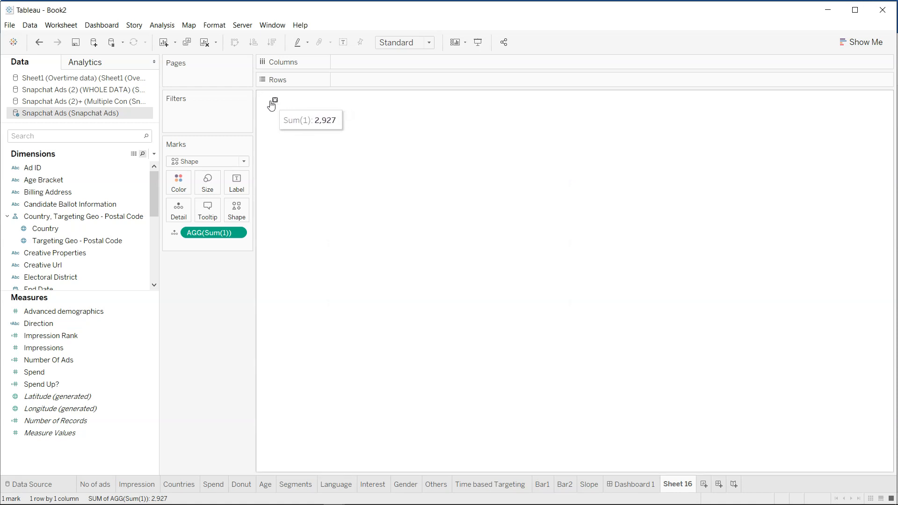
left_click(207, 183)
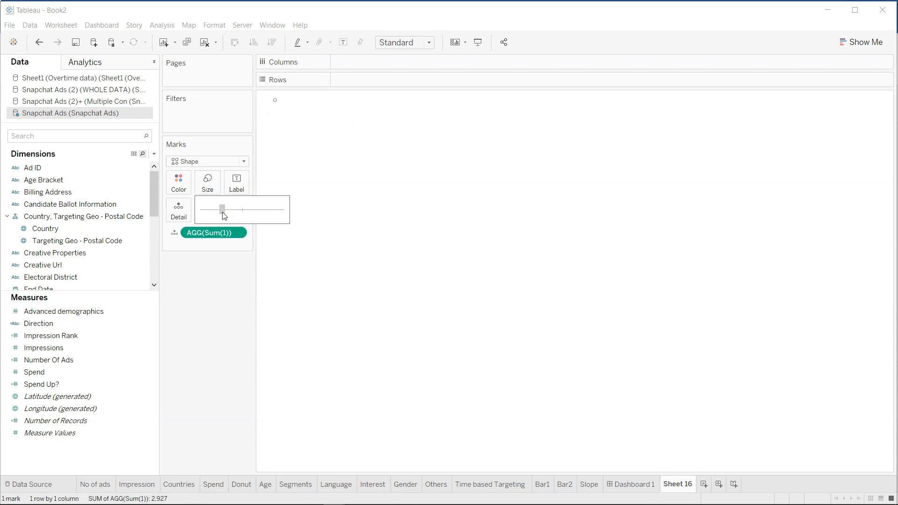
left_click_drag(231, 214, 268, 214)
left_click(276, 110)
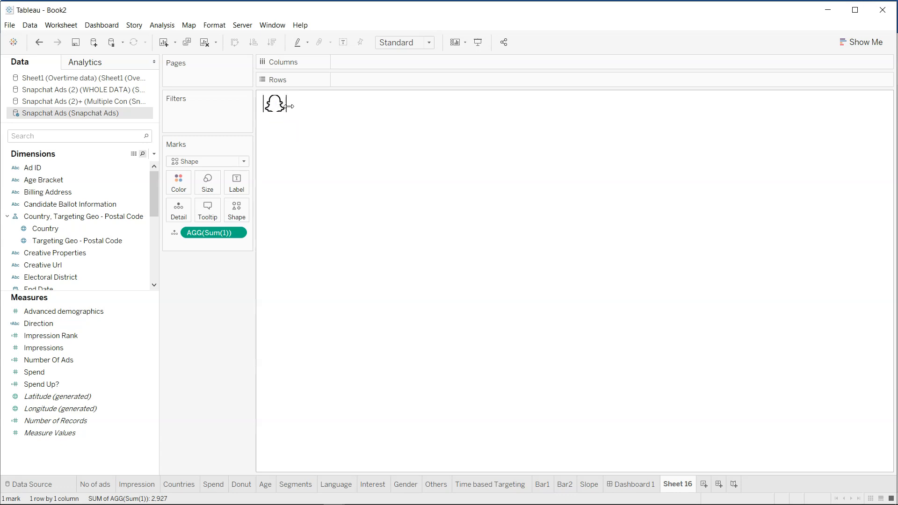
Step: Enlarge the cell around the ghost and slightly reduce the mark size so the whole icon fits
left_click_drag(289, 106, 293, 106)
left_click_drag(283, 113, 286, 123)
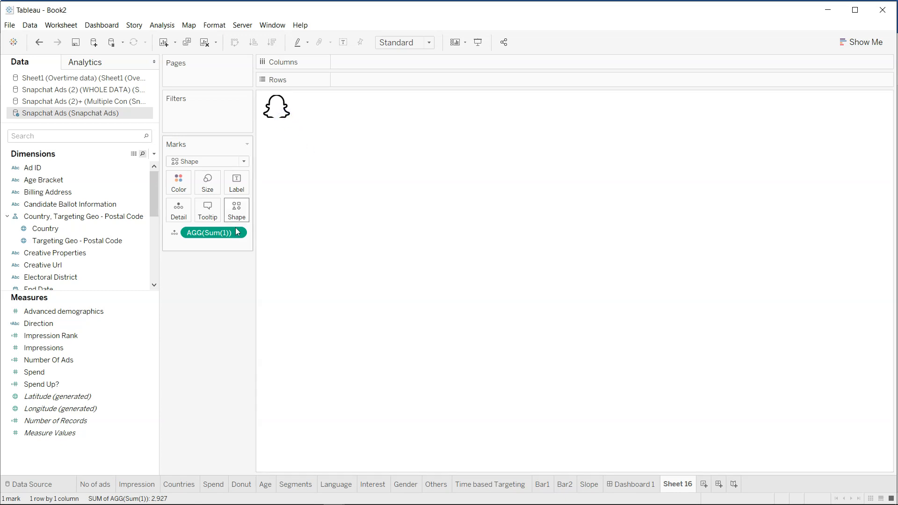
left_click(207, 182)
left_click_drag(247, 206, 243, 208)
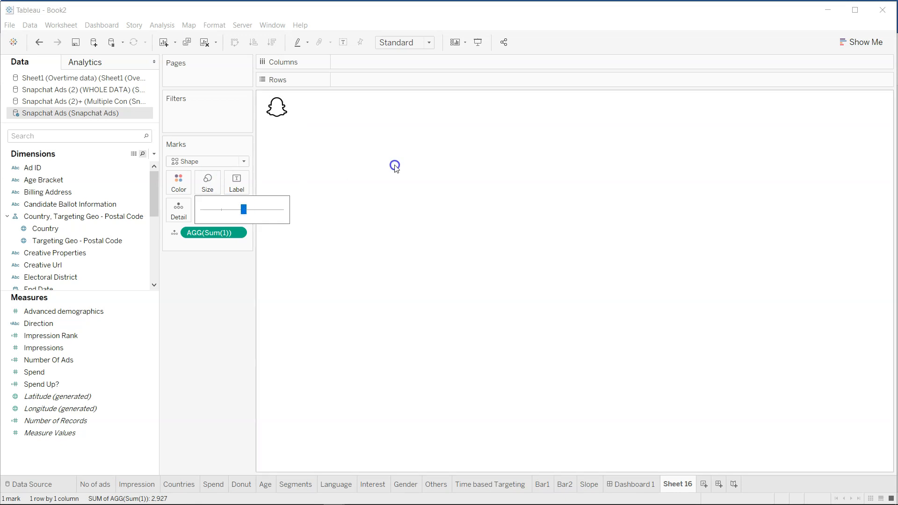
left_click(394, 165)
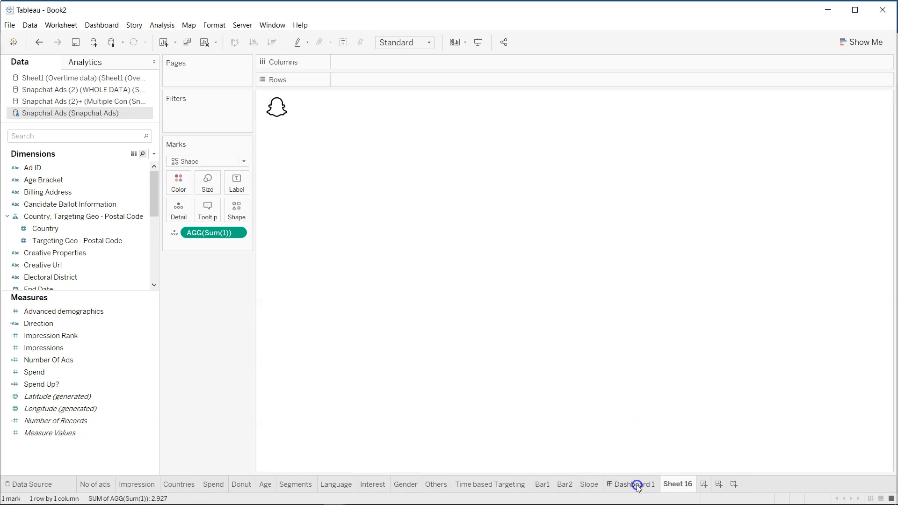
Step: Rename Sheet 16 as Icon and return to Dashboard 1
left_click(638, 486)
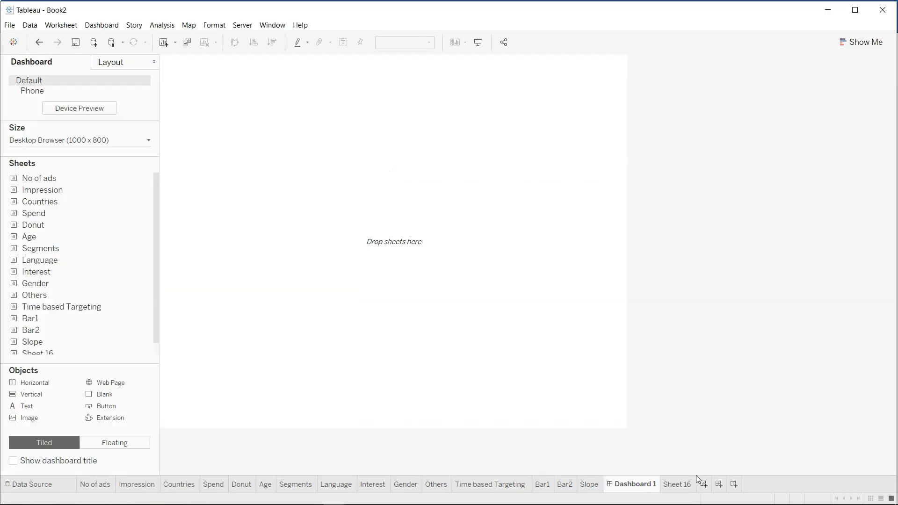
double_click(678, 486)
type("Icon")
key("Return")
left_click(637, 485)
scroll(93, 284, "down", 1)
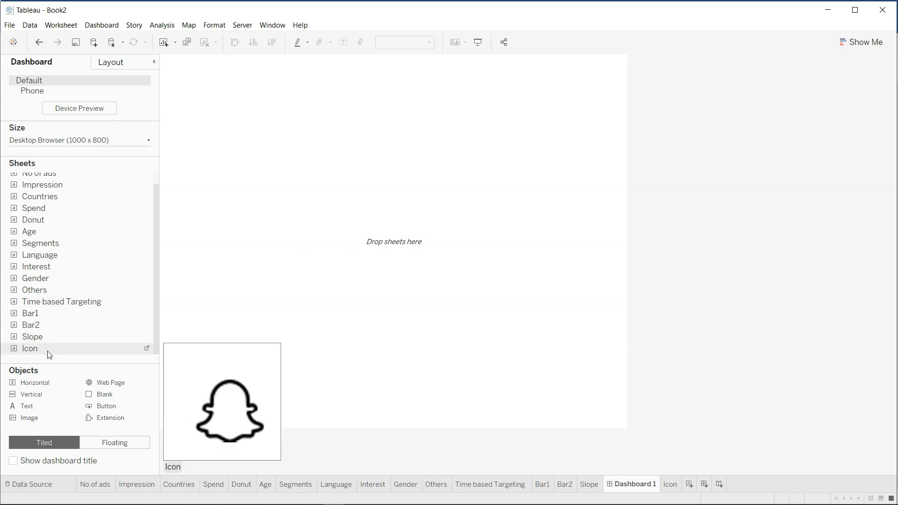
left_click_drag(47, 350, 169, 279)
left_click_drag(317, 223, 317, 224)
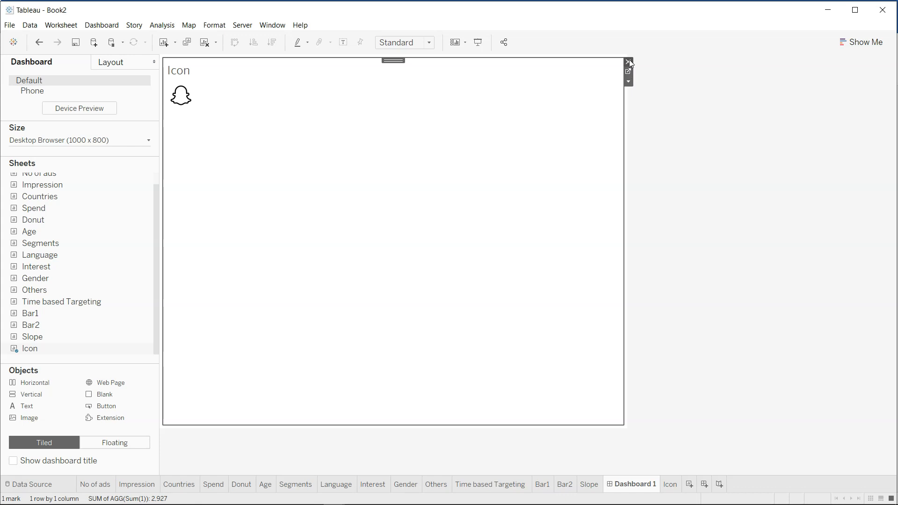
left_click(628, 82)
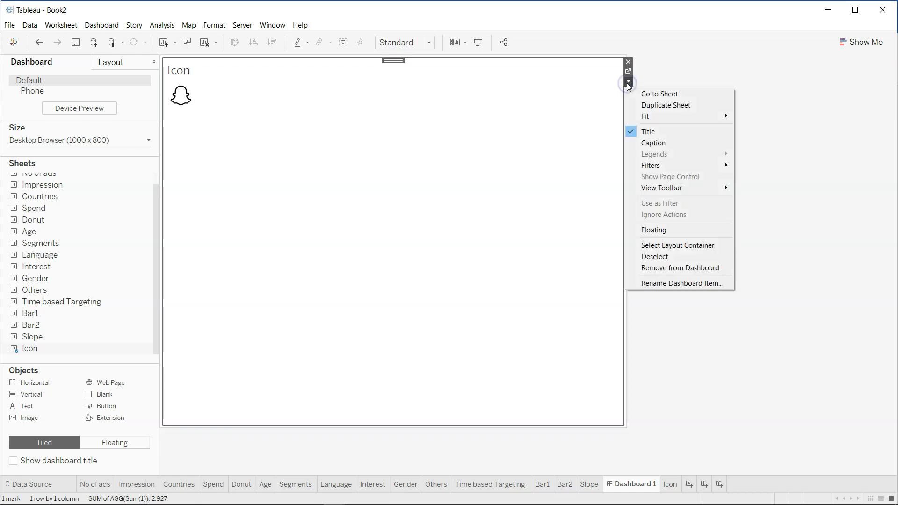
left_click(666, 230)
mouse_move(258, 64)
left_mouse_down()
mouse_move(316, 99)
mouse_move(258, 63)
left_mouse_up()
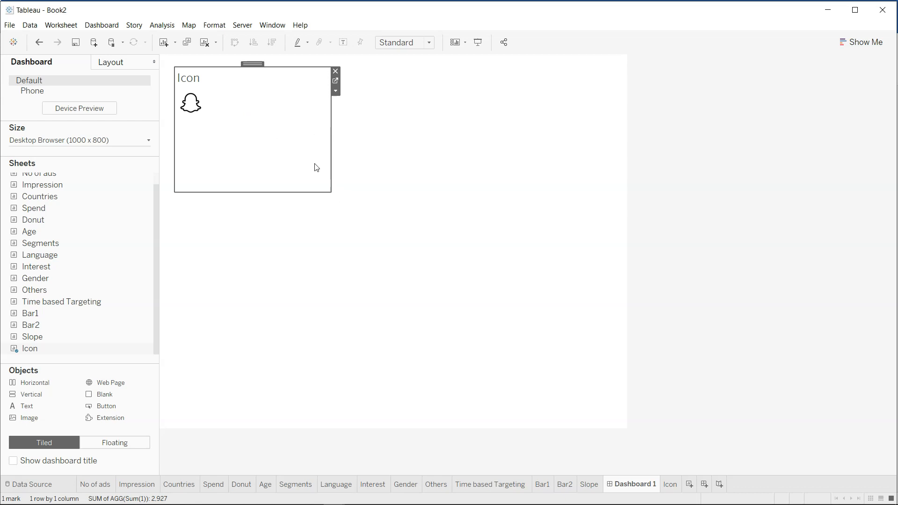
left_click(335, 72)
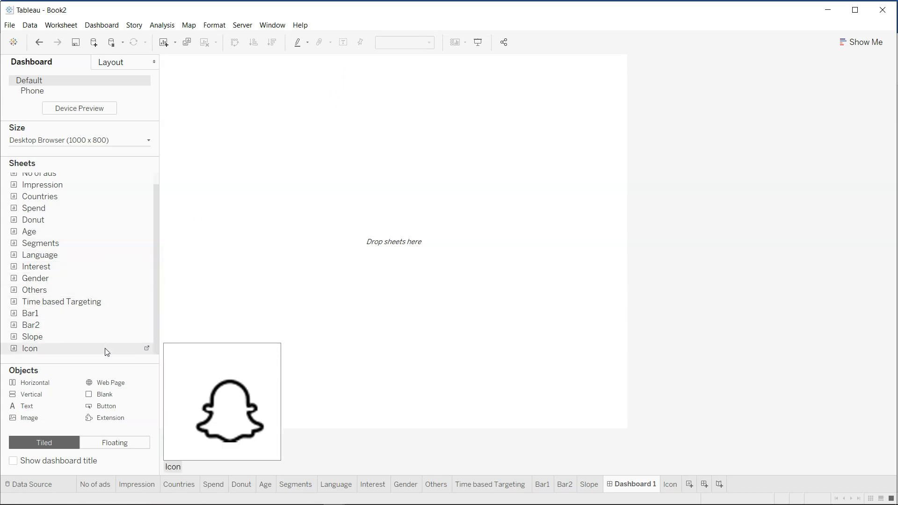
Step: Place the Icon sheet on the dashboard as a floating object and move it to the canvas's top-left corner
left_click_drag(105, 351, 285, 219)
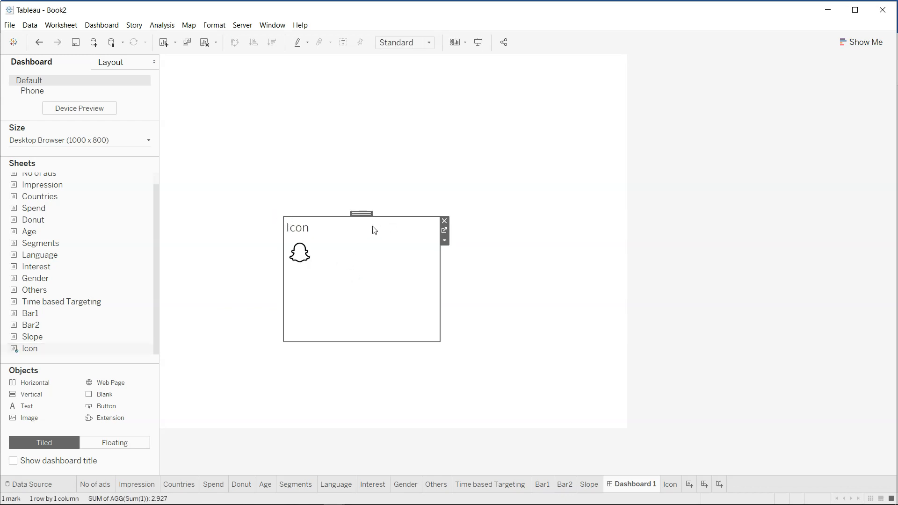
left_click(444, 240)
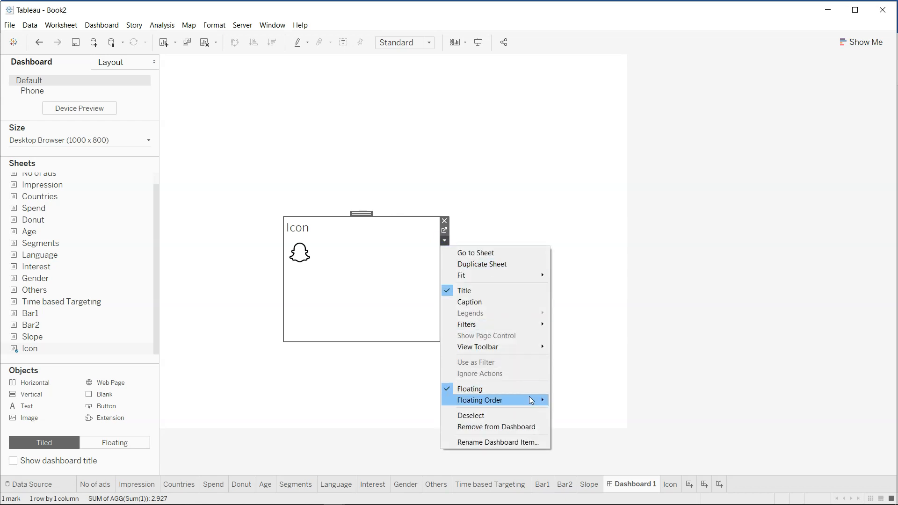
left_click(362, 215)
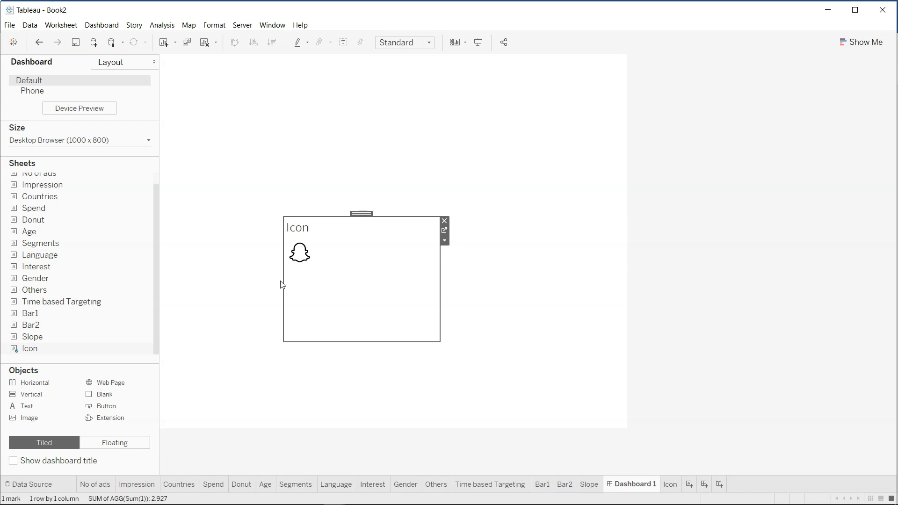
mouse_move(362, 213)
left_mouse_down()
mouse_move(244, 50)
mouse_move(241, 57)
left_mouse_up()
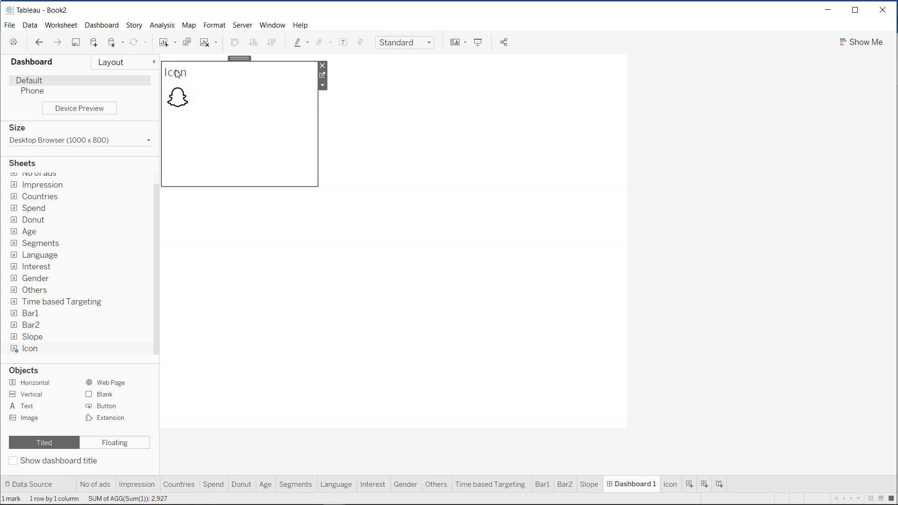
Step: Hide the floating Icon sheet's title and shrink its frame closely around the ghost
right_click(176, 69)
left_click(203, 99)
left_click_drag(317, 126, 207, 104)
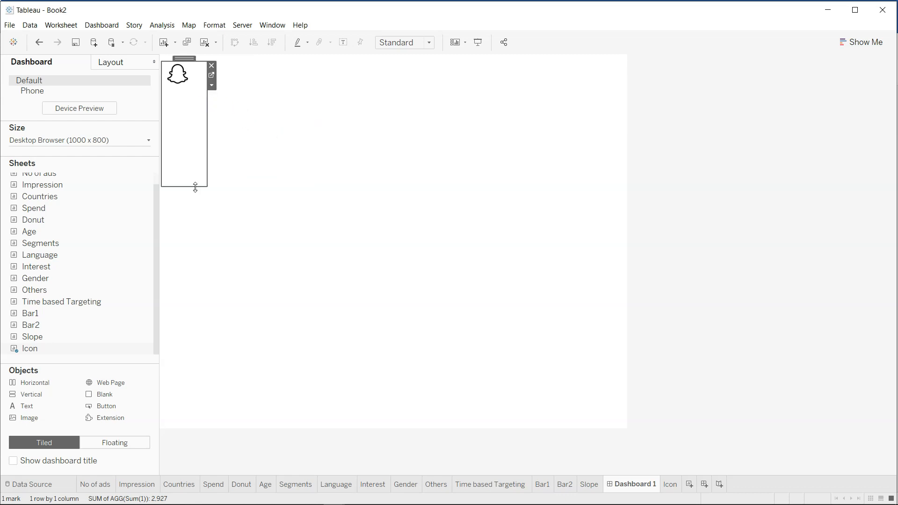
left_click_drag(195, 187, 188, 127)
left_click_drag(189, 89, 189, 89)
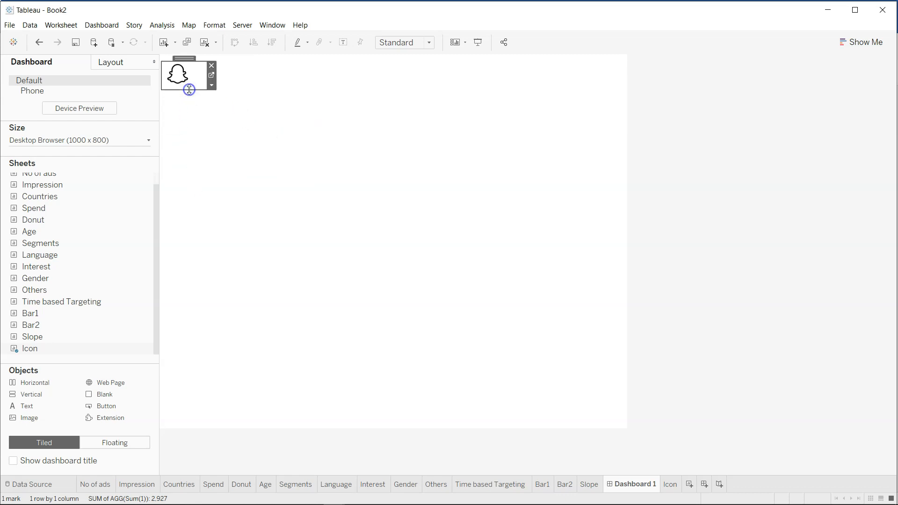
left_click(283, 112)
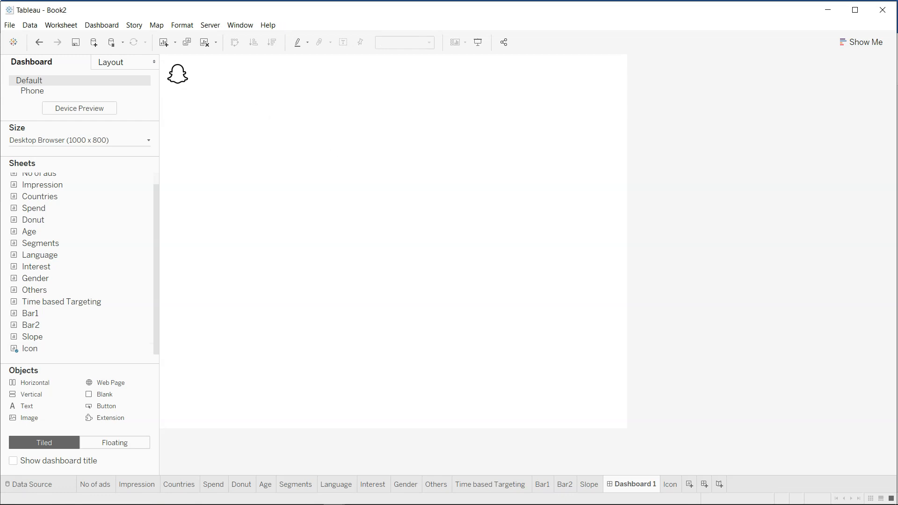
Step: Add the No of ads sheet to the dashboard as a tiled chart and place the Donut sheet beneath it
left_click_drag(897, 120, 897, 116)
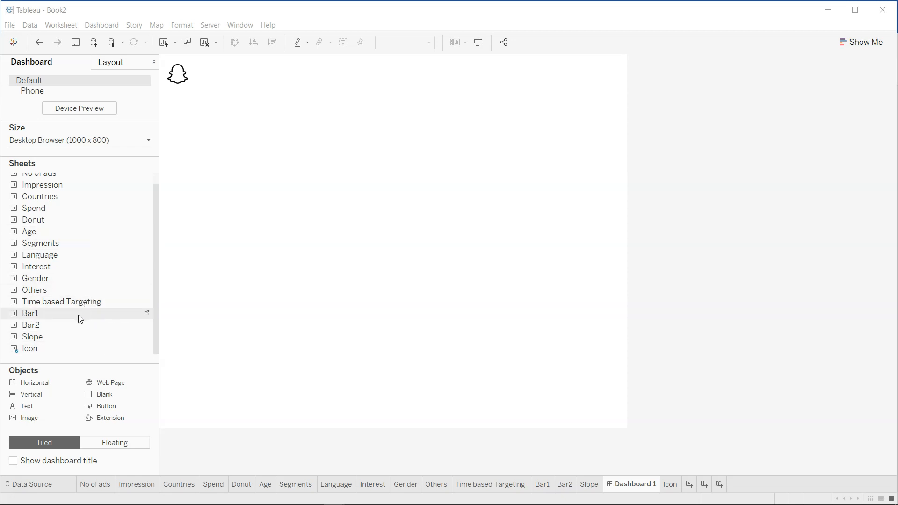
scroll(86, 313, "up", 1)
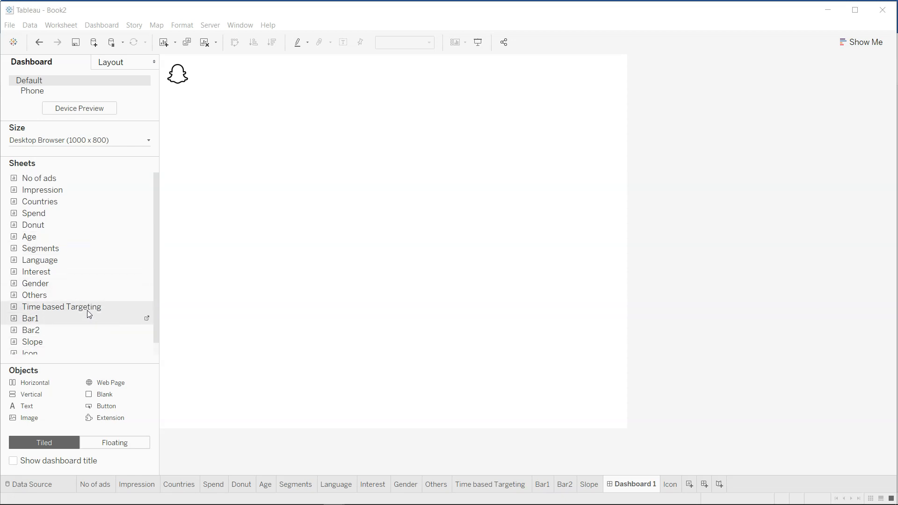
left_click_drag(103, 186, 293, 214)
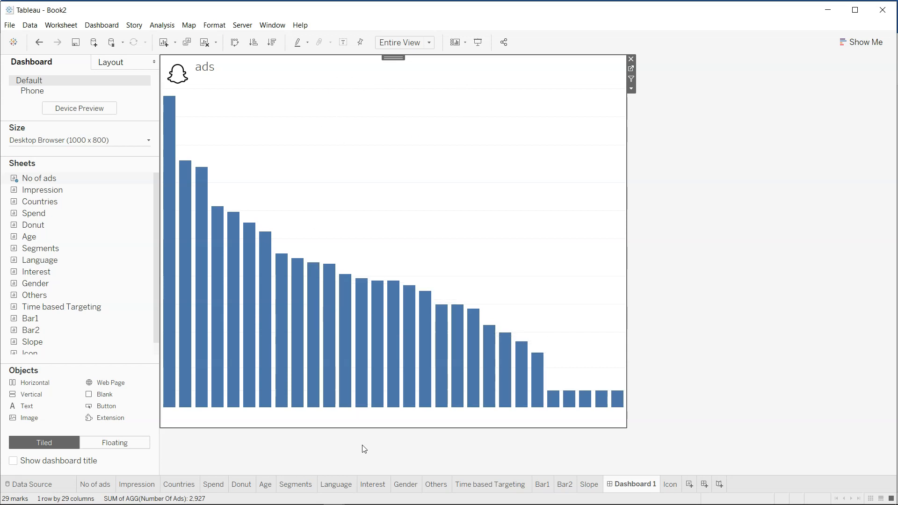
mouse_move(132, 331)
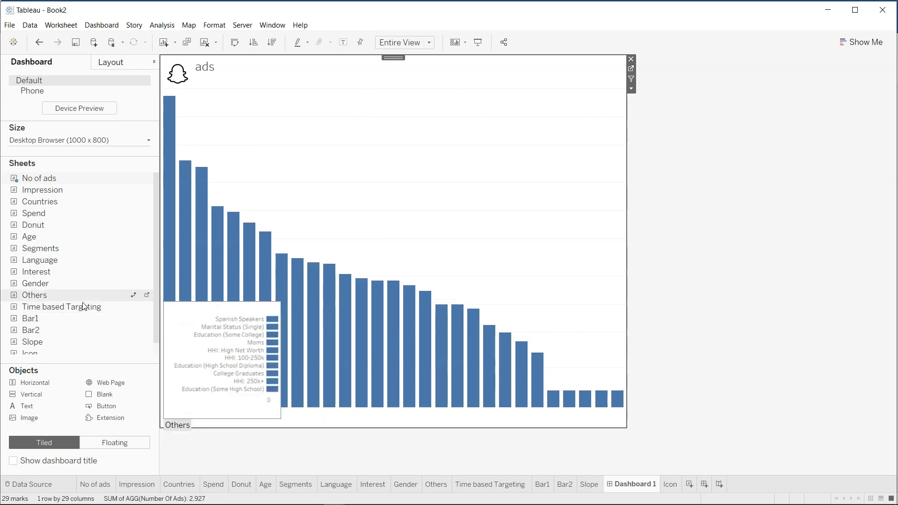
left_click_drag(132, 251, 344, 381)
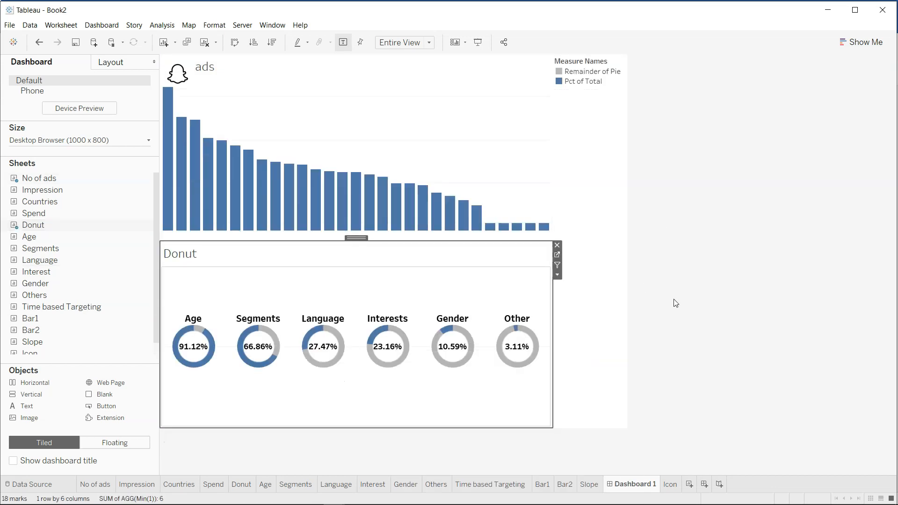
Step: Remove the Measure Names legend from the dashboard
mouse_move(108, 307)
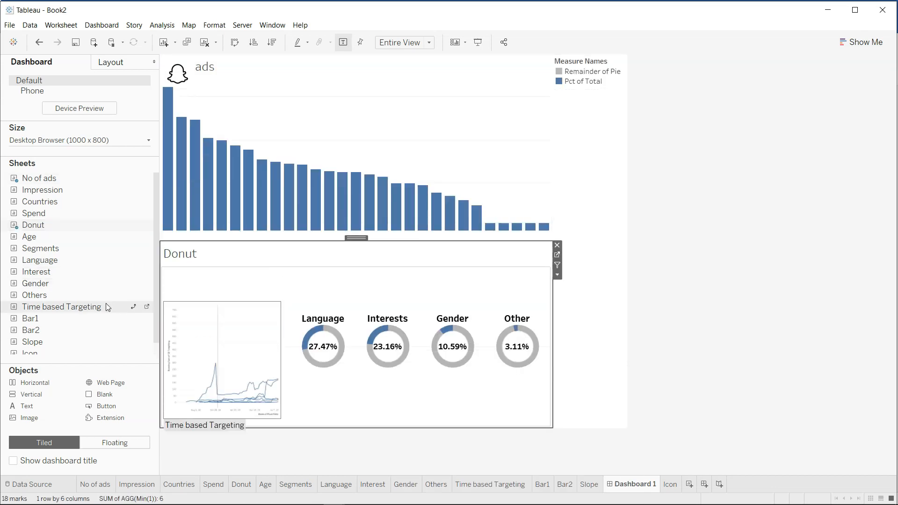
scroll(105, 303, "down", 1)
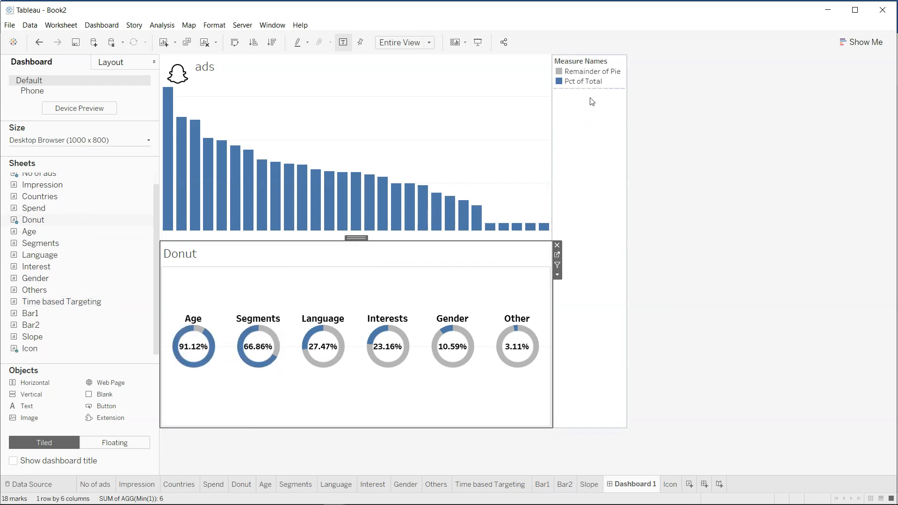
left_click(599, 126)
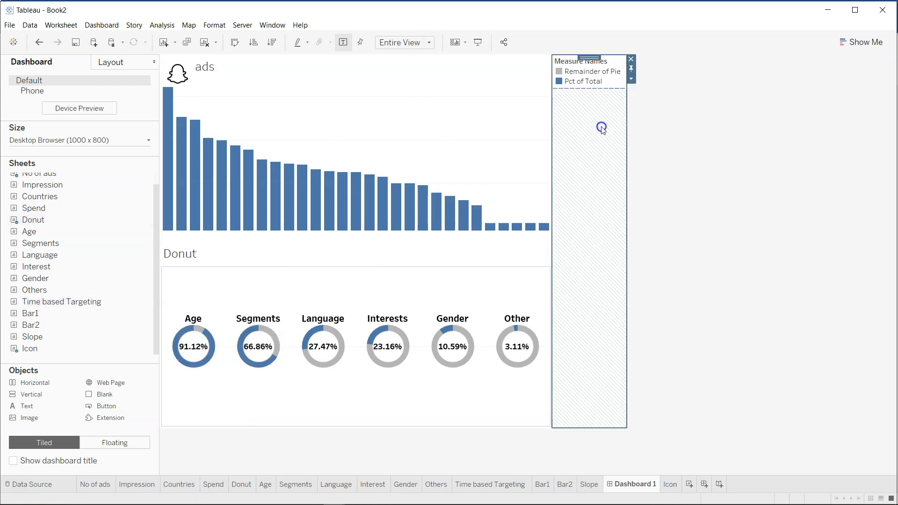
left_click(632, 60)
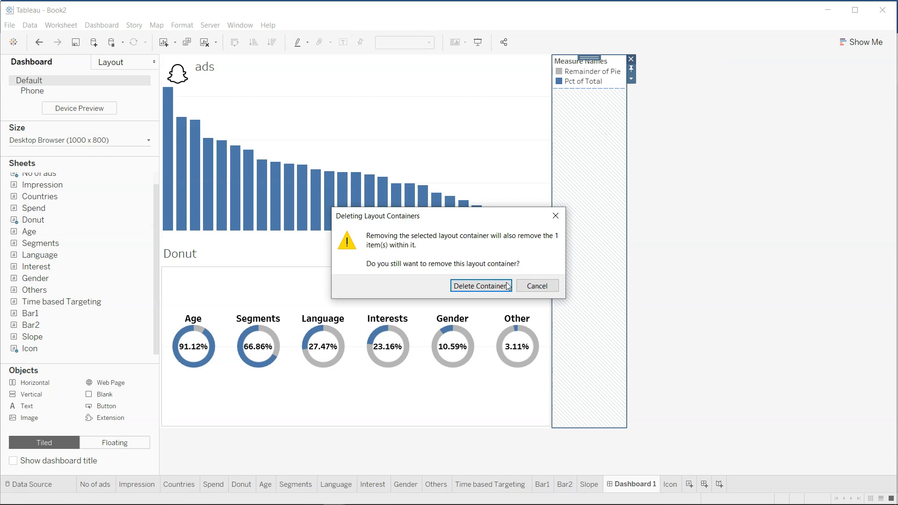
left_click(536, 286)
left_click(615, 84)
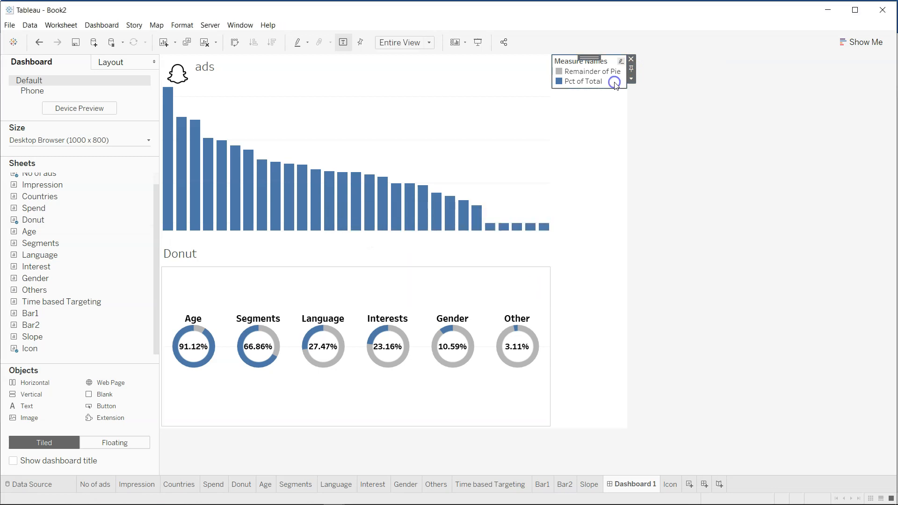
left_click(631, 60)
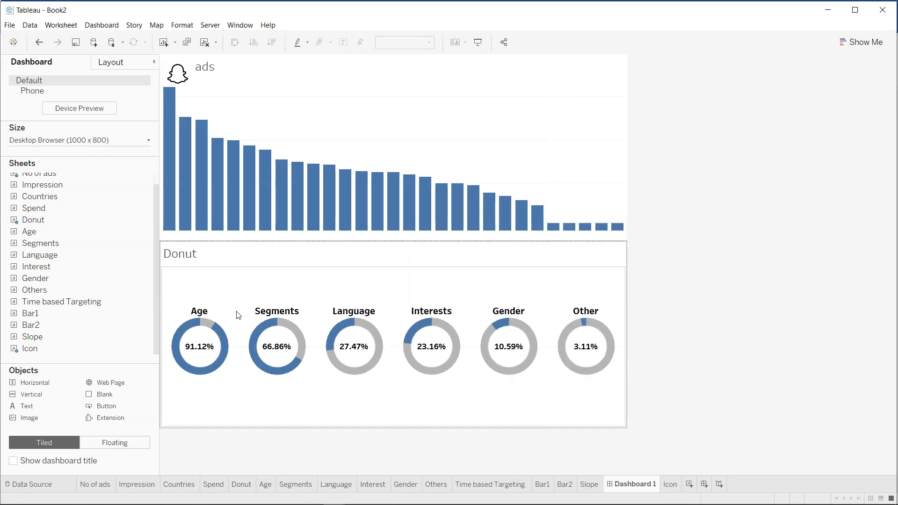
right_click(188, 248)
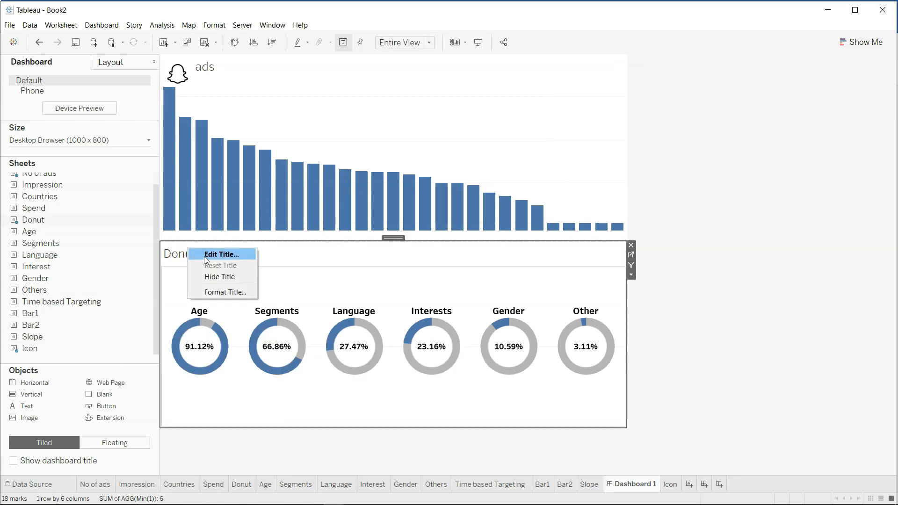
left_click(713, 367)
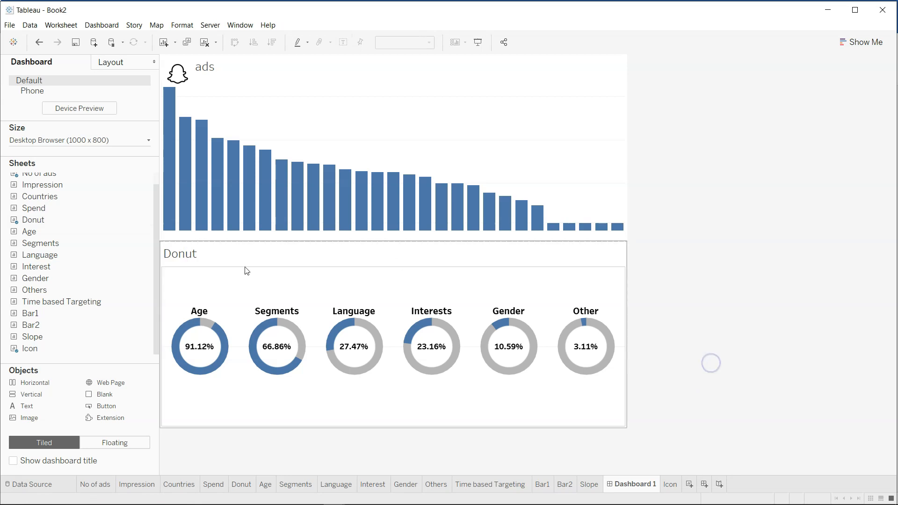
left_click(334, 441)
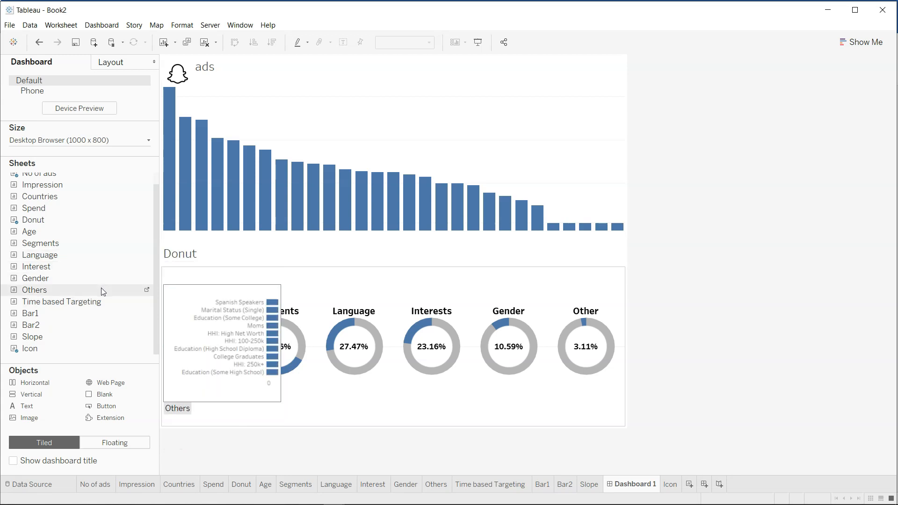
Step: Add the Time based Targeting sheet to the dashboard below the Donut charts
left_click_drag(103, 305, 317, 385)
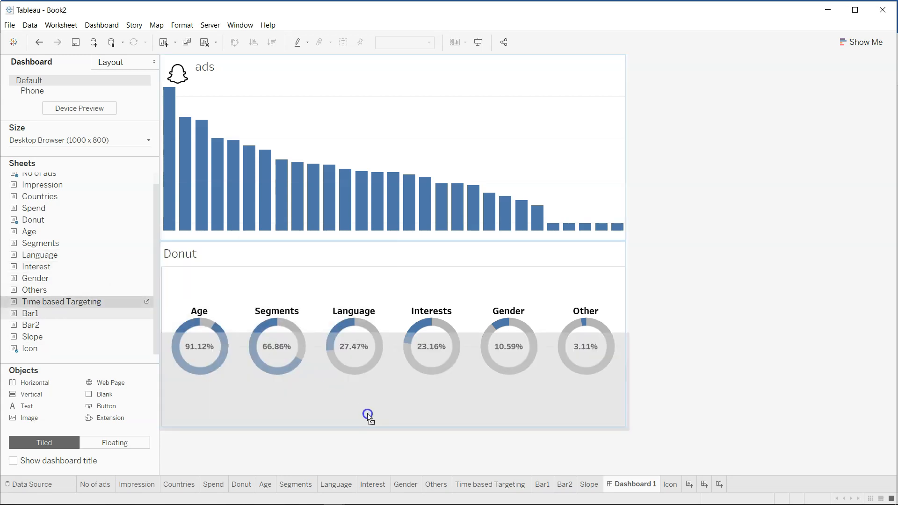
left_click_drag(366, 413, 367, 414)
mouse_move(520, 322)
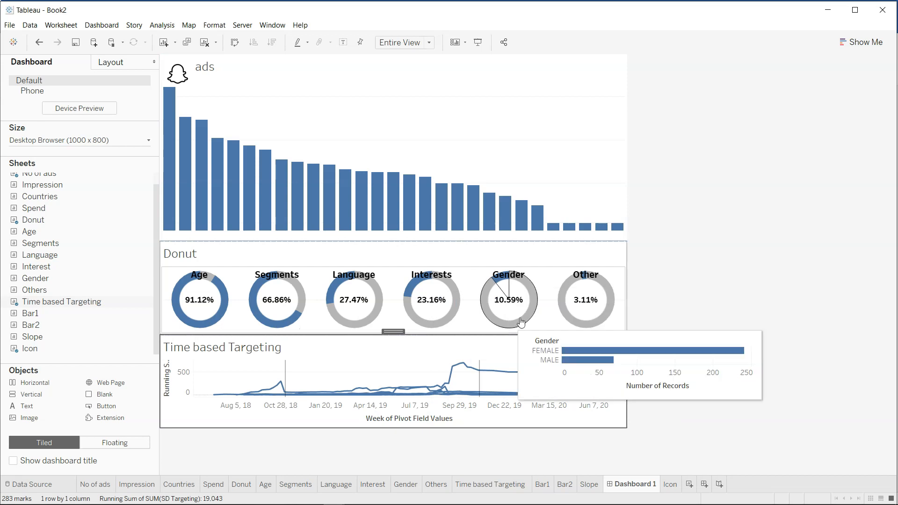
Step: Set the dashboard's fixed height to 1500 px
left_click(149, 139)
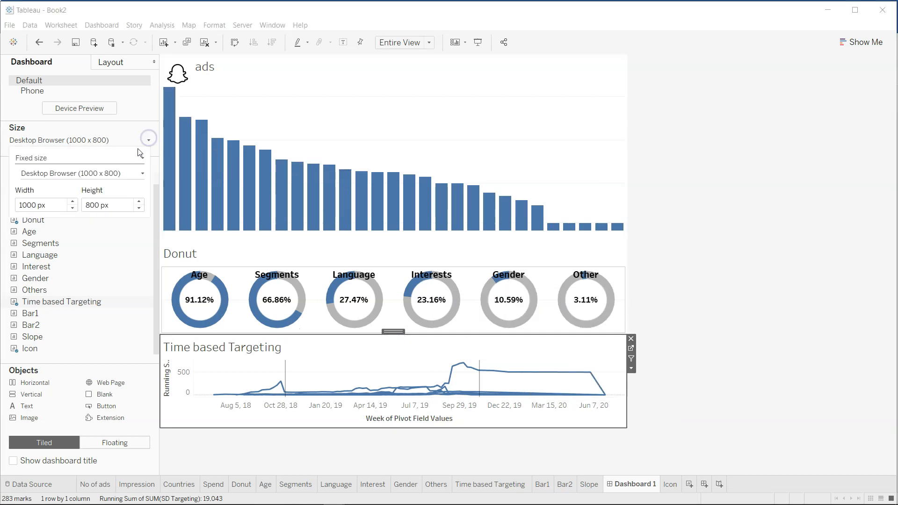
left_click_drag(112, 205, 58, 208)
type("1500")
key("Return")
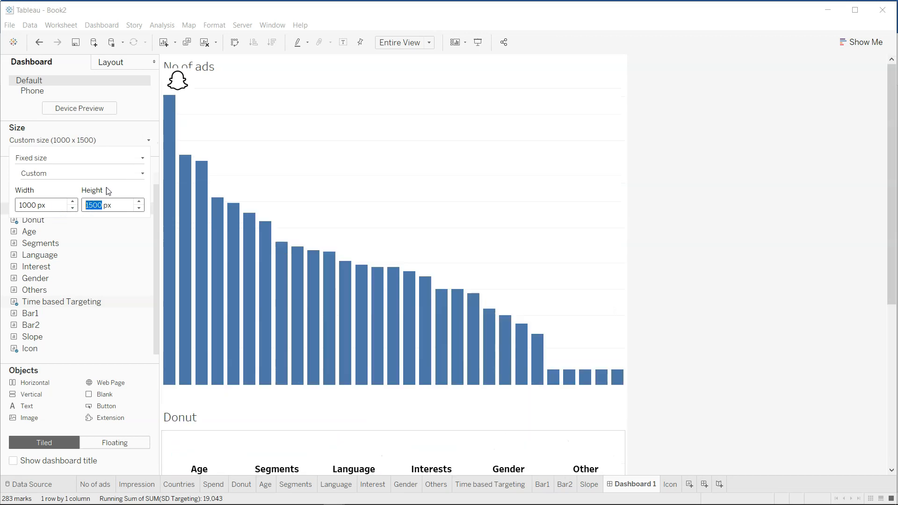
Step: Shorten the No of ads chart and the Donut section so the Time based Targeting chart takes up the freed space
left_click_drag(414, 405, 411, 197)
scroll(445, 464, "down", 1)
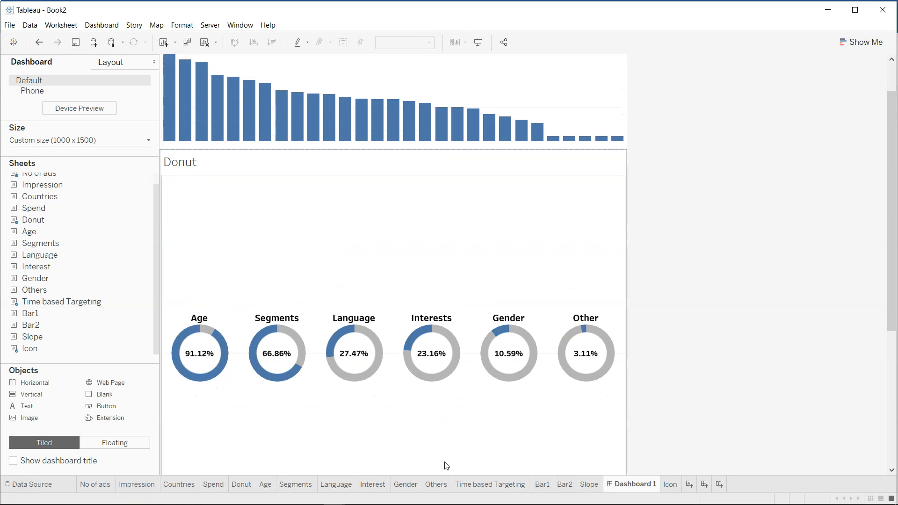
scroll(451, 424, "down", 2)
left_click(451, 423)
left_click_drag(452, 448, 458, 174)
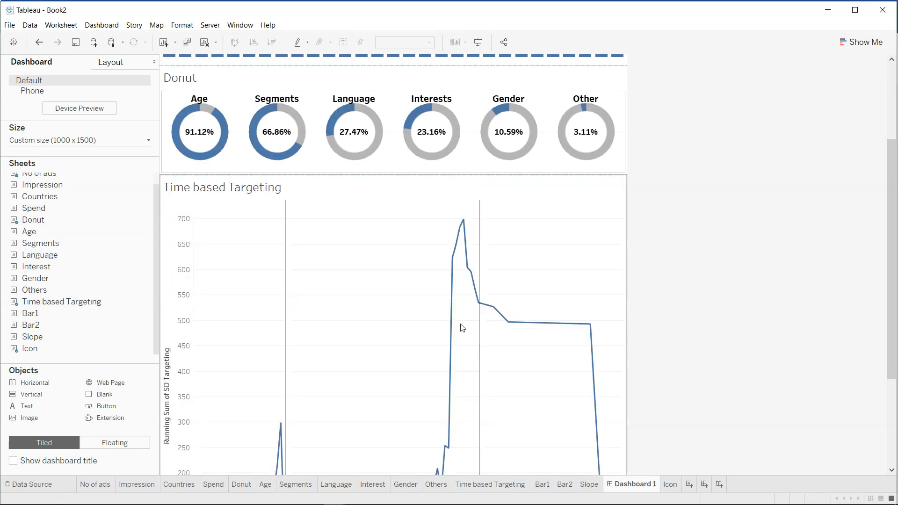
Step: Hide the No of ads chart's title and make the chart slightly taller
scroll(462, 327, "down", 2)
scroll(464, 356, "down", 2)
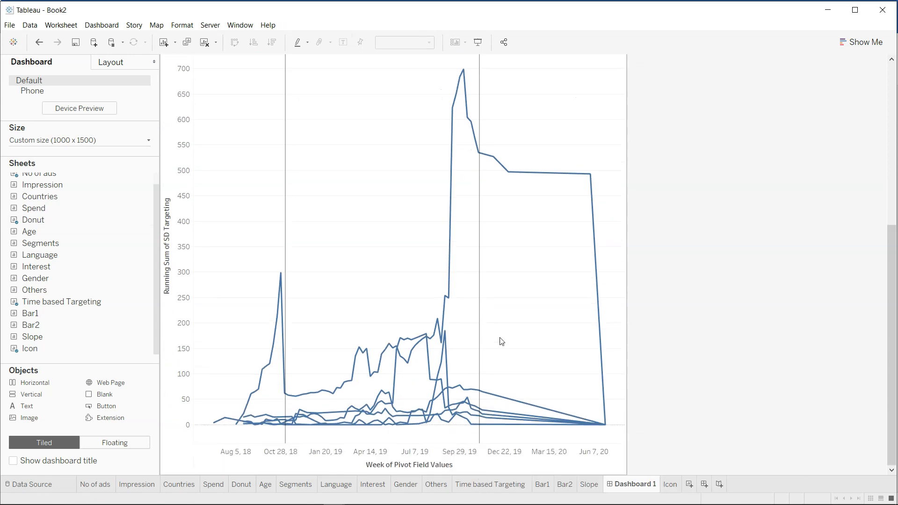
scroll(499, 341, "up", 1)
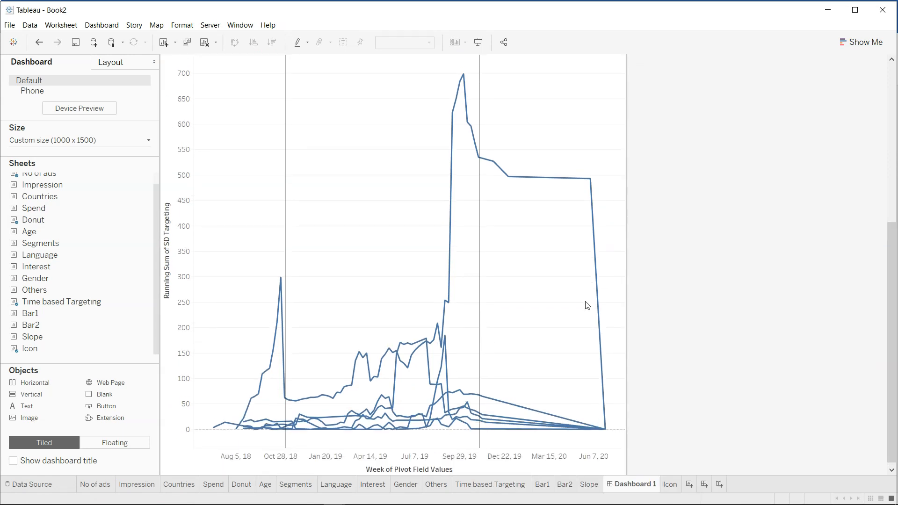
scroll(586, 305, "up", 5)
scroll(588, 305, "up", 2)
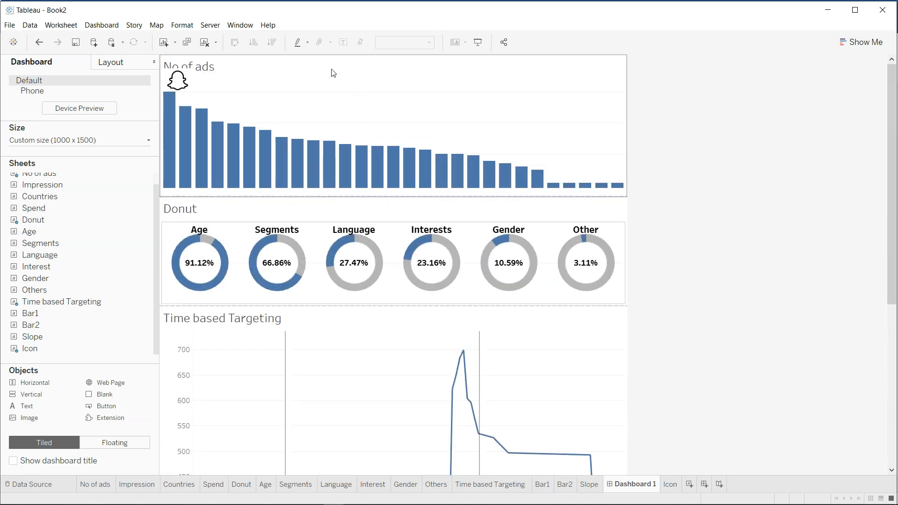
left_click(208, 67)
left_click(613, 122)
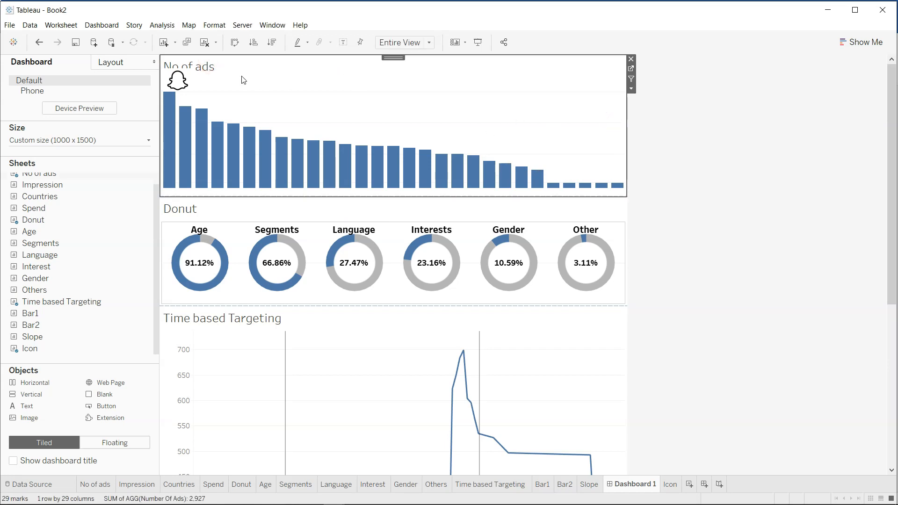
right_click(205, 63)
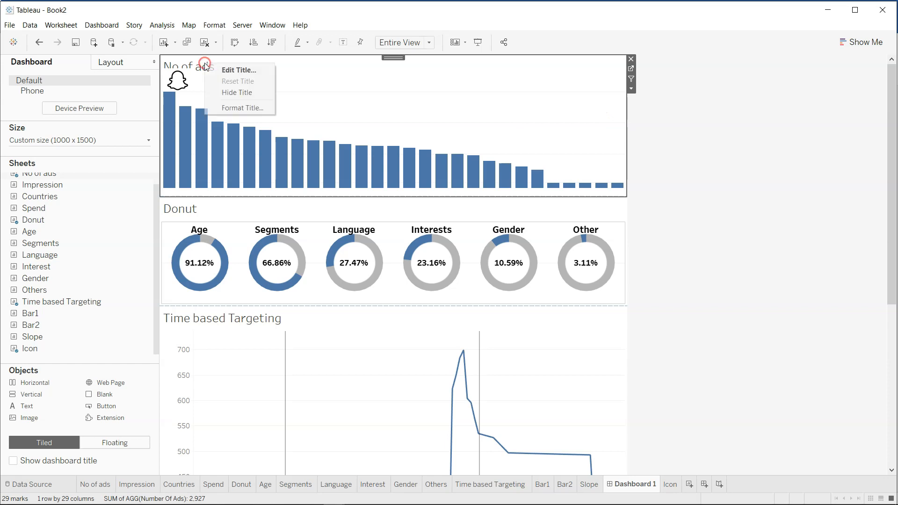
left_click(235, 92)
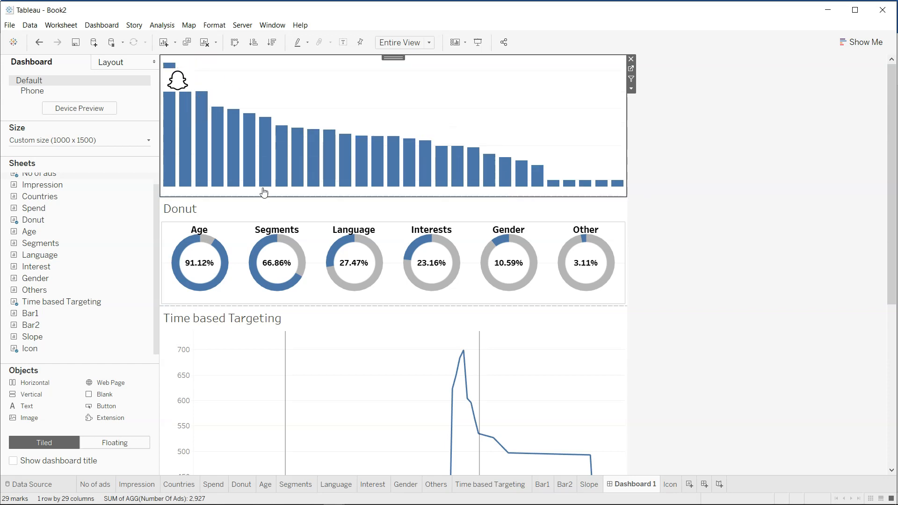
left_click_drag(280, 197, 283, 213)
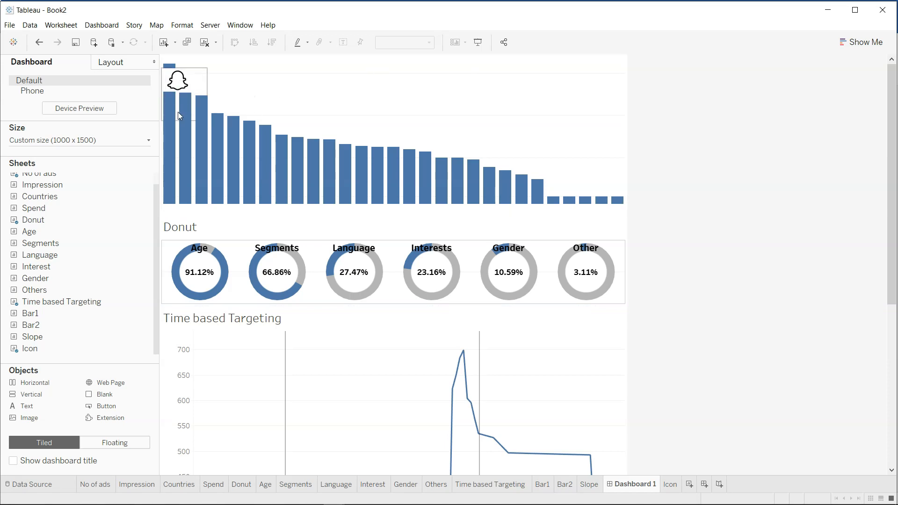
Step: Add a text object above the No of ads chart reading "Are Snapchat Ads targeting ads?" in bold black, size 16
mouse_move(21, 406)
left_mouse_down()
mouse_move(286, 58)
mouse_move(292, 65)
left_mouse_up()
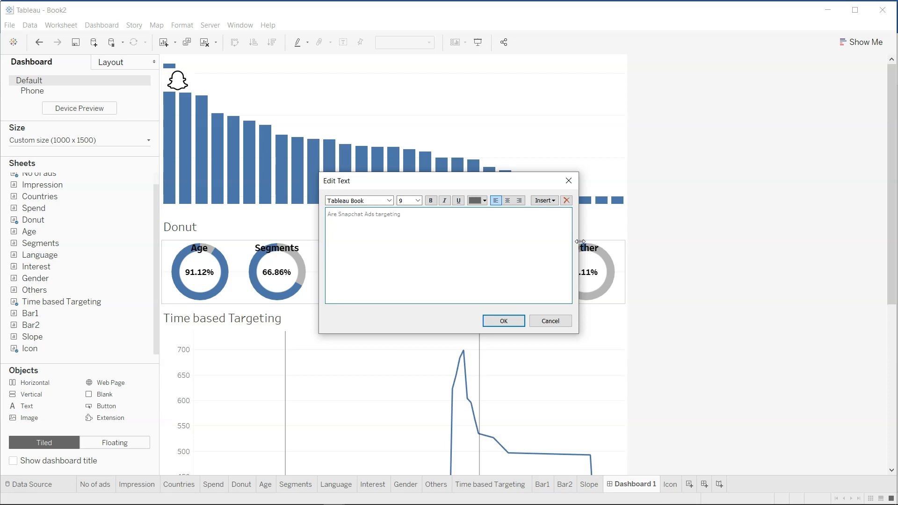
key("ctrl+a")
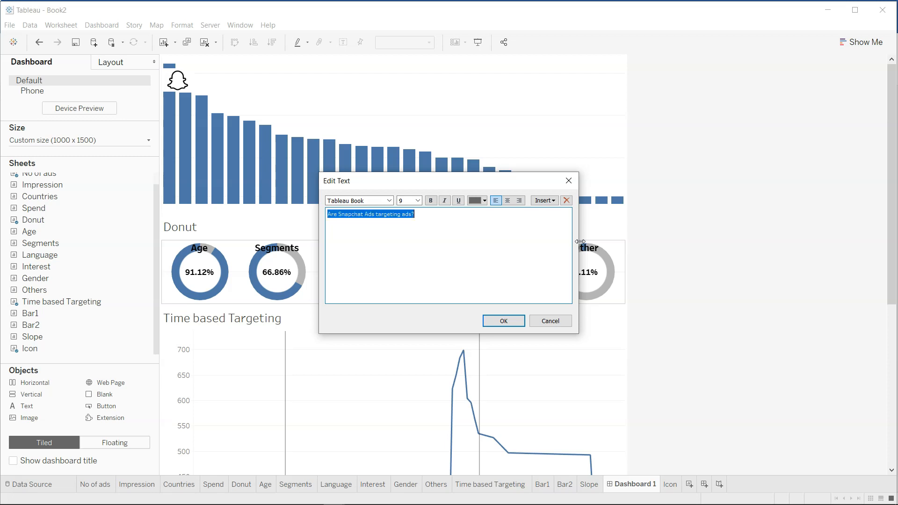
left_click(417, 200)
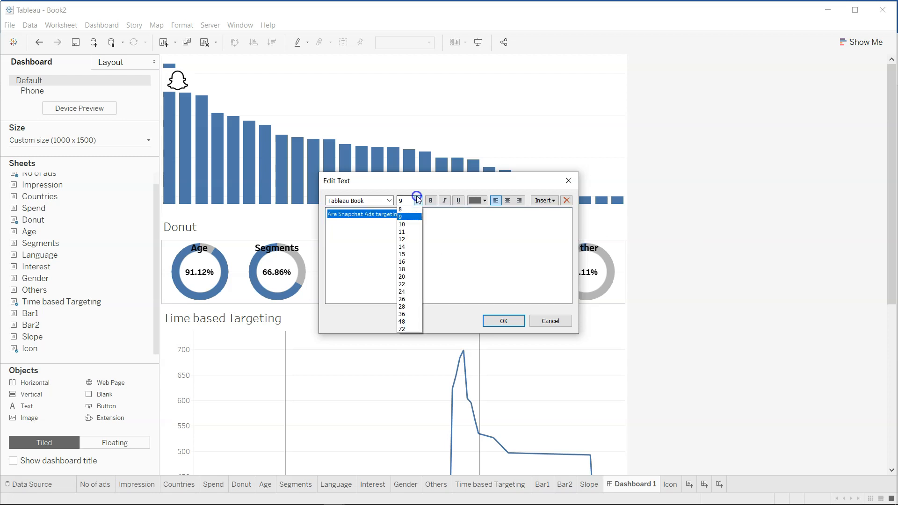
left_click(415, 262)
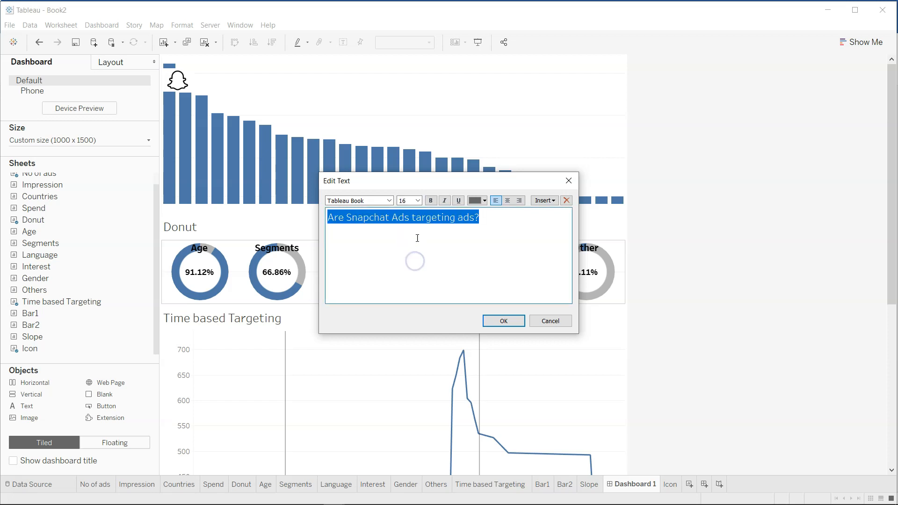
left_click(431, 201)
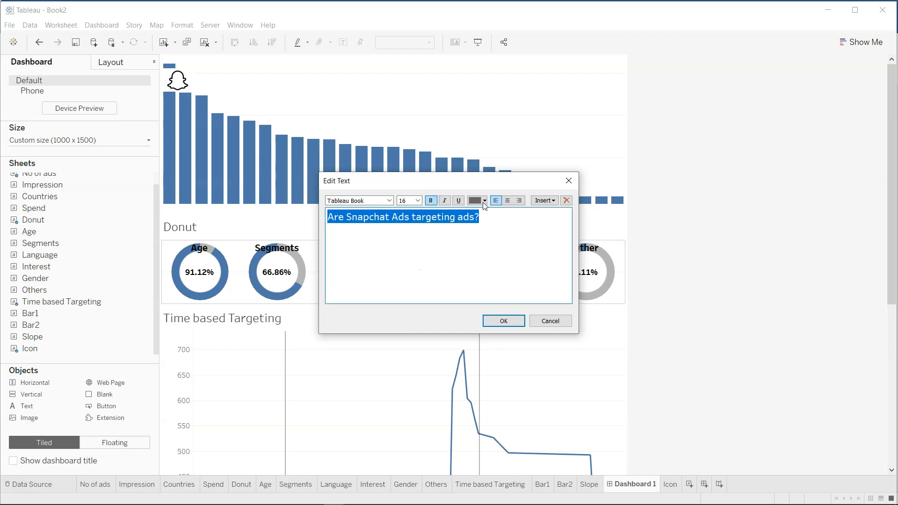
left_click(483, 202)
left_click(476, 211)
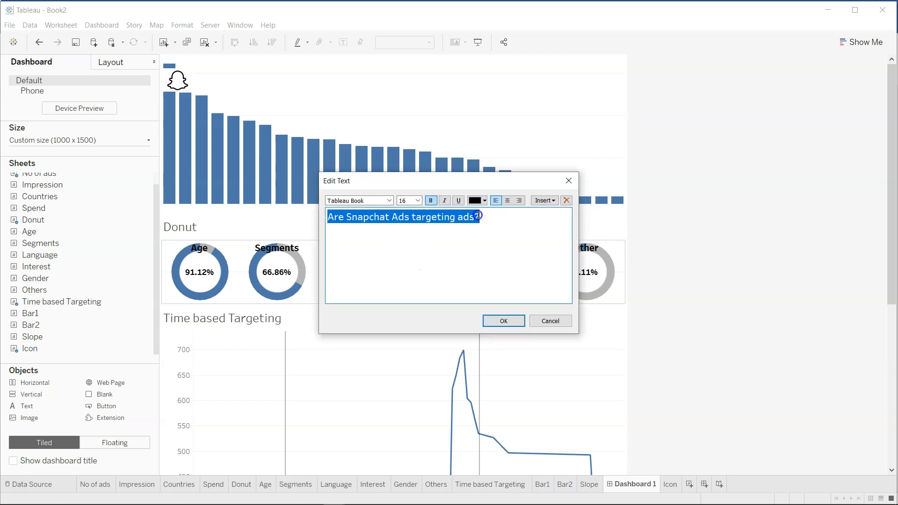
left_click(503, 321)
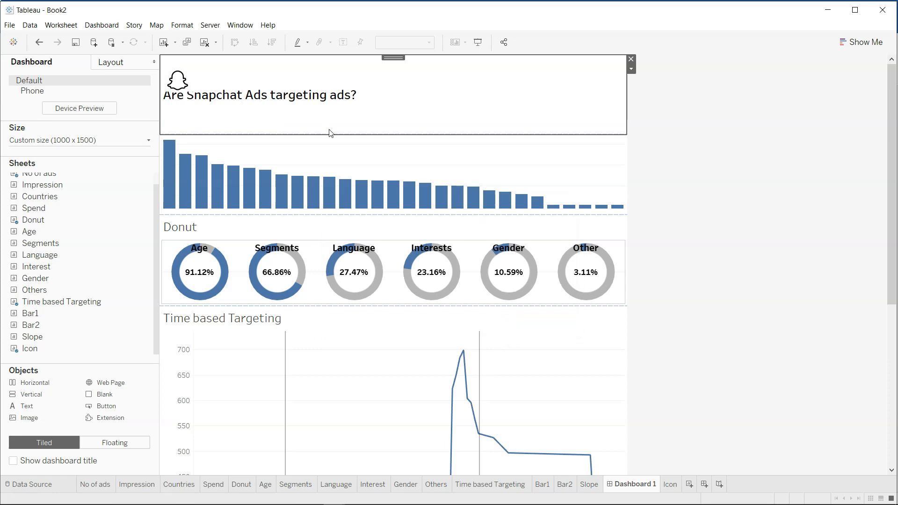
Step: Reduce the heading text object's height and indent its text so it clears the ghost icon
left_click_drag(332, 134, 335, 101)
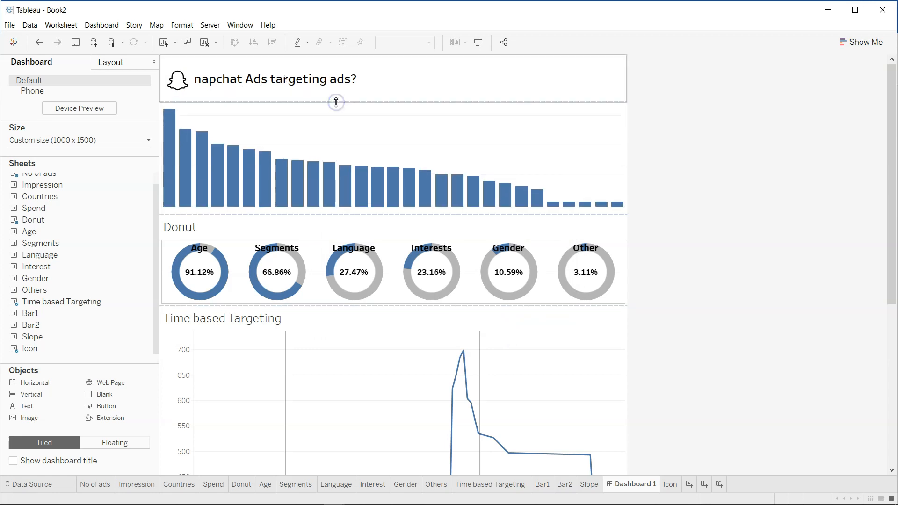
right_click(329, 84)
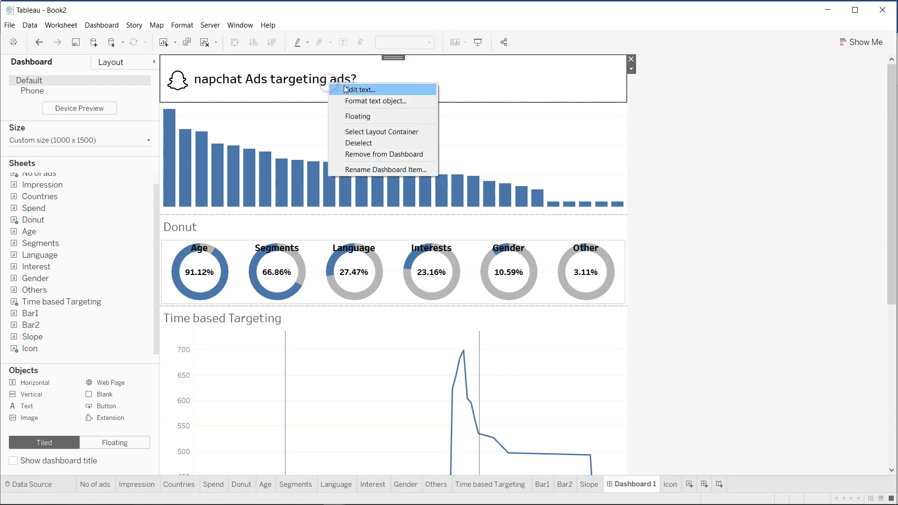
left_click(346, 87)
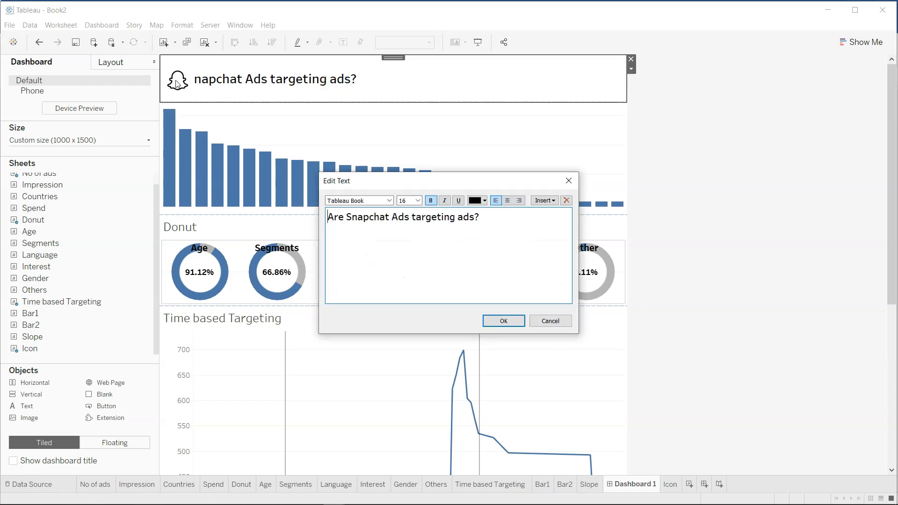
left_click(330, 219)
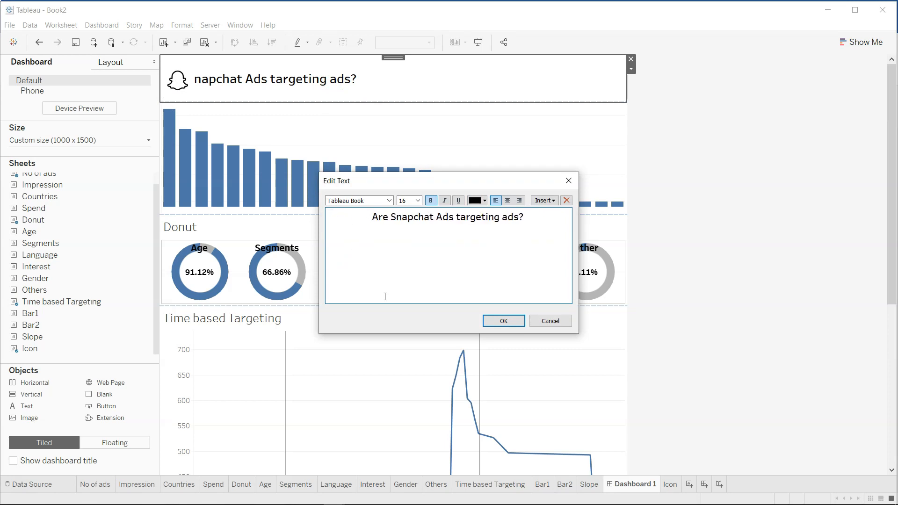
left_click(503, 321)
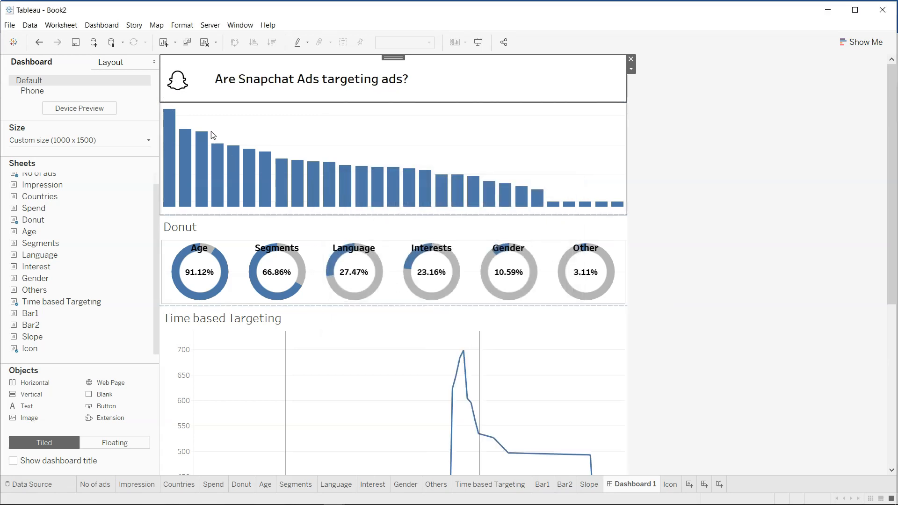
Step: Move the floating ghost icon up slightly beside the heading
left_click(202, 84)
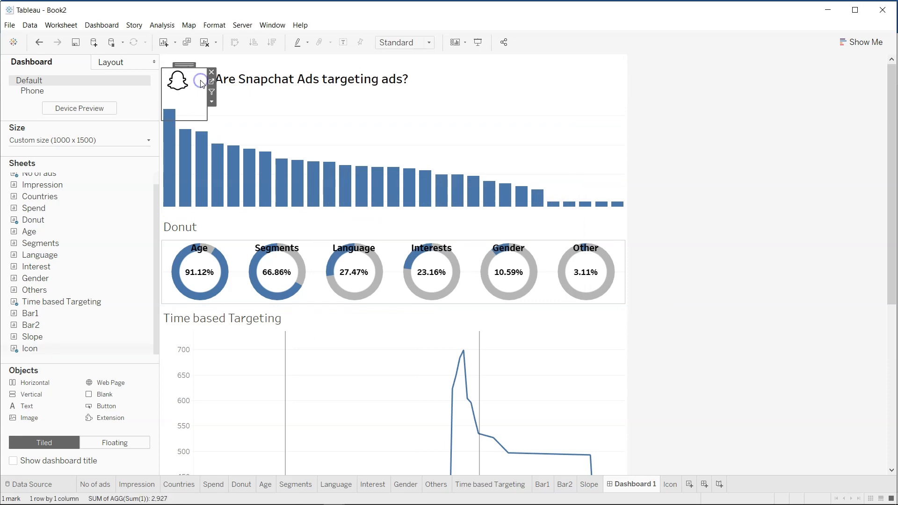
left_click_drag(185, 64, 187, 59)
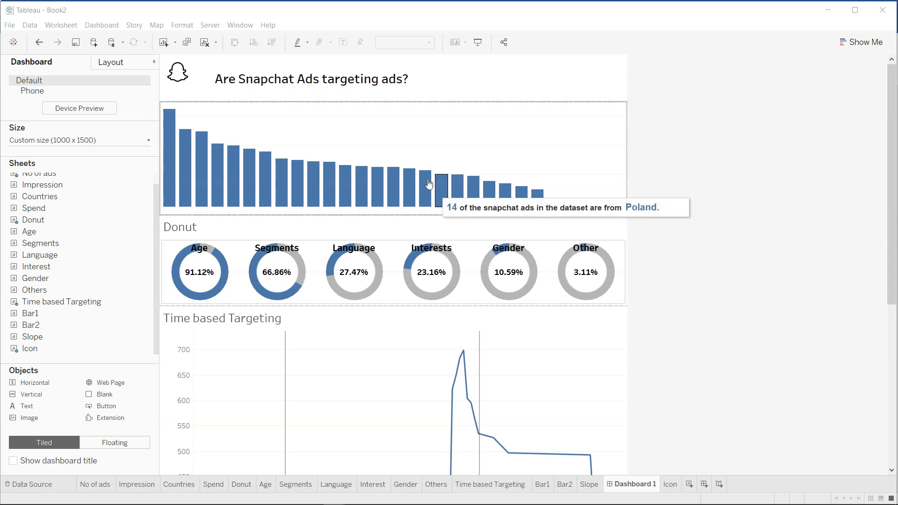
Step: Paste the prepared introduction paragraphs about personal data and biased political ads below the heading in the text object
left_click(417, 92)
double_click(417, 92)
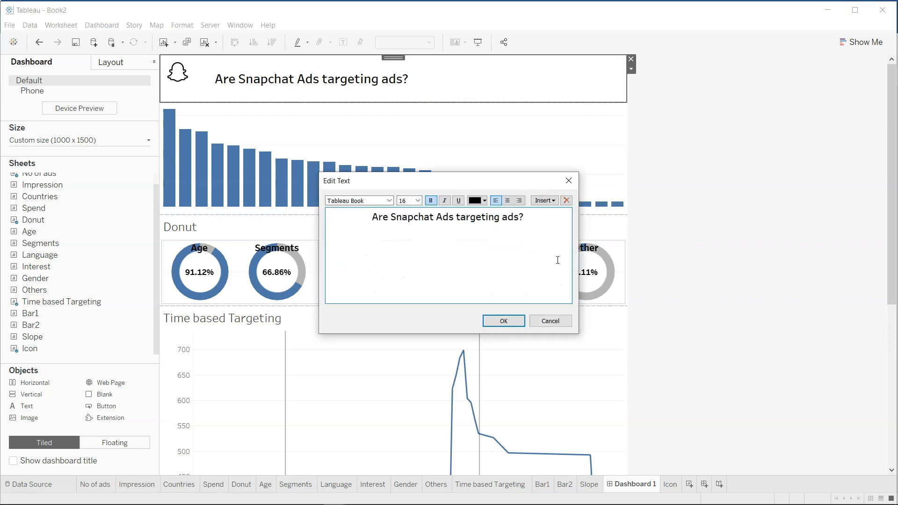
left_click(541, 215)
key("ctrl+v")
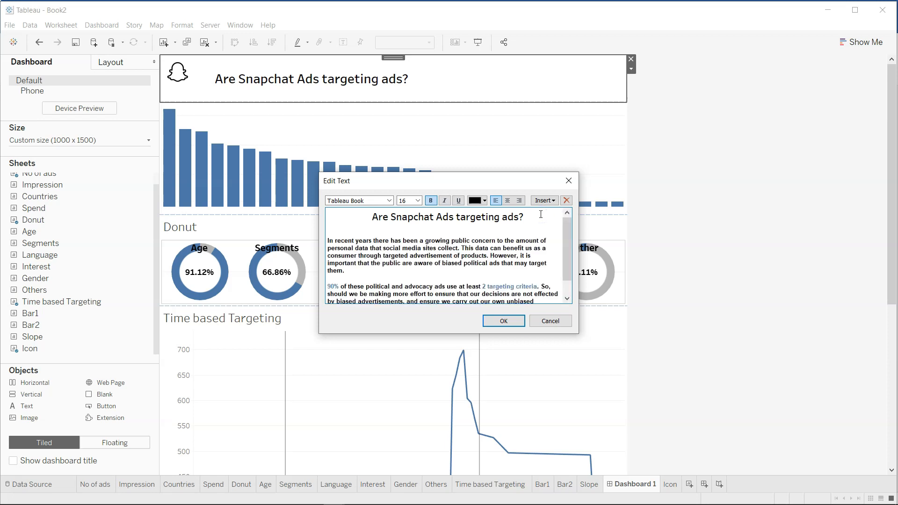
left_click(504, 321)
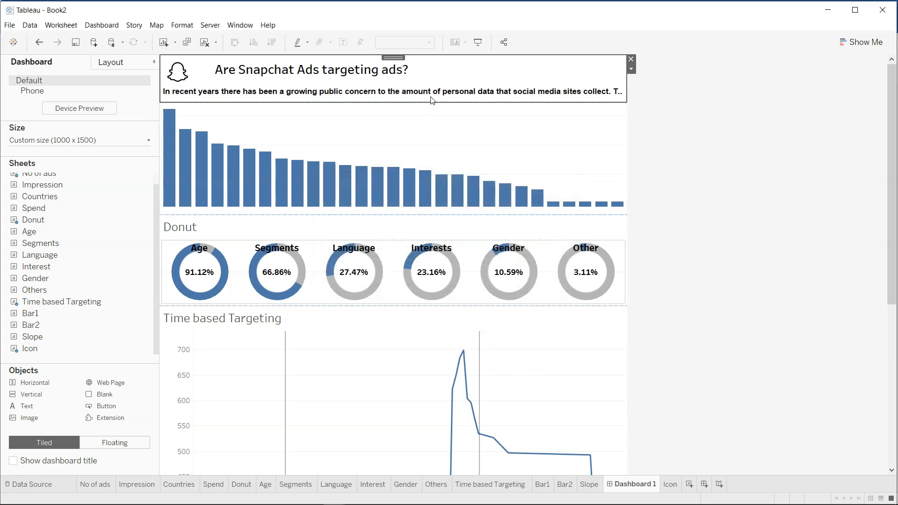
Step: Enlarge the heading text object, the Donut section and the No of ads chart vertically to give their contents more room
left_click_drag(431, 100, 432, 132)
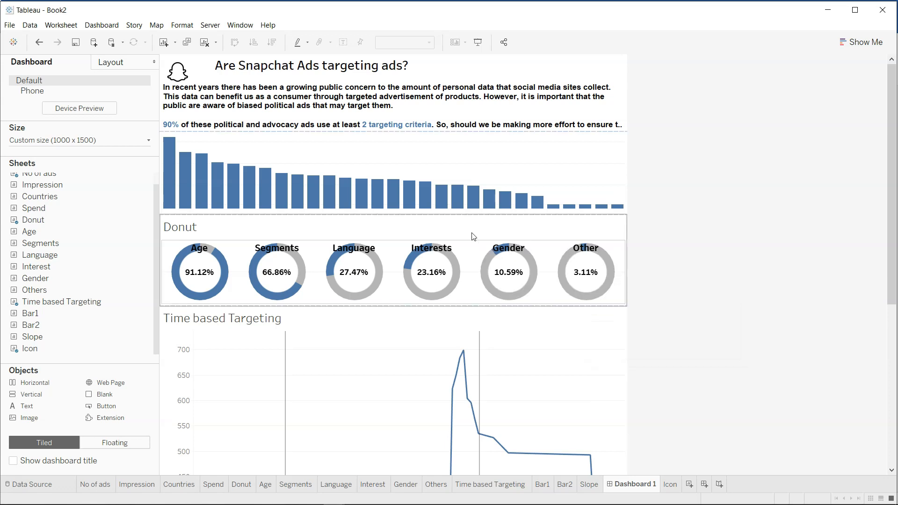
left_click_drag(469, 306, 469, 368)
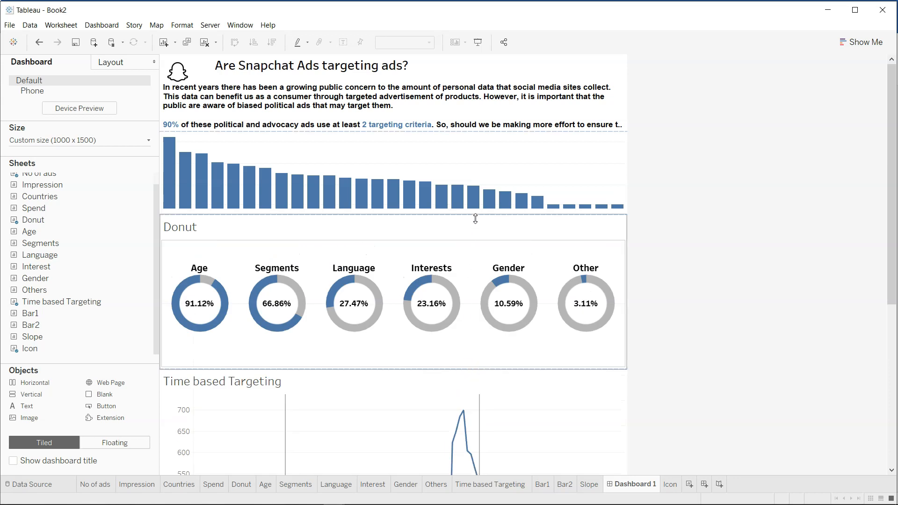
left_click_drag(476, 215, 482, 244)
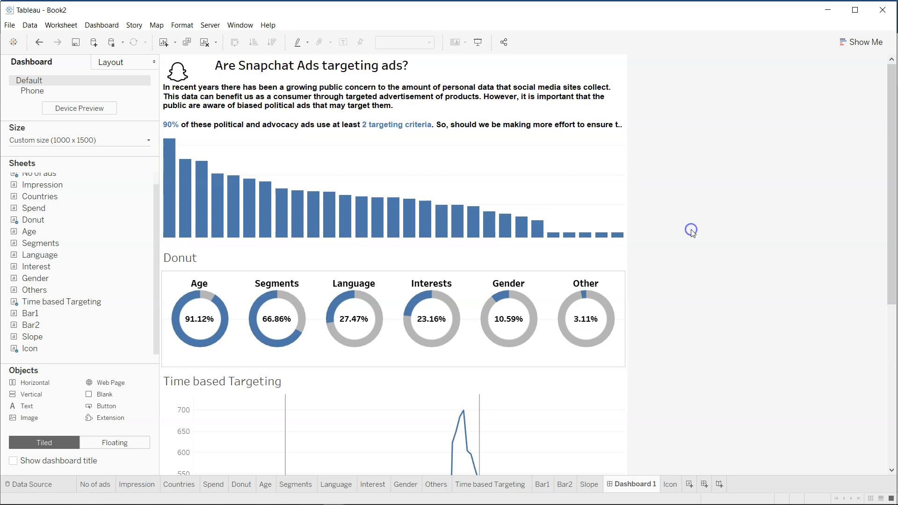
Step: Add the Countries sheet as a floating object over the No of ads chart
mouse_move(31, 301)
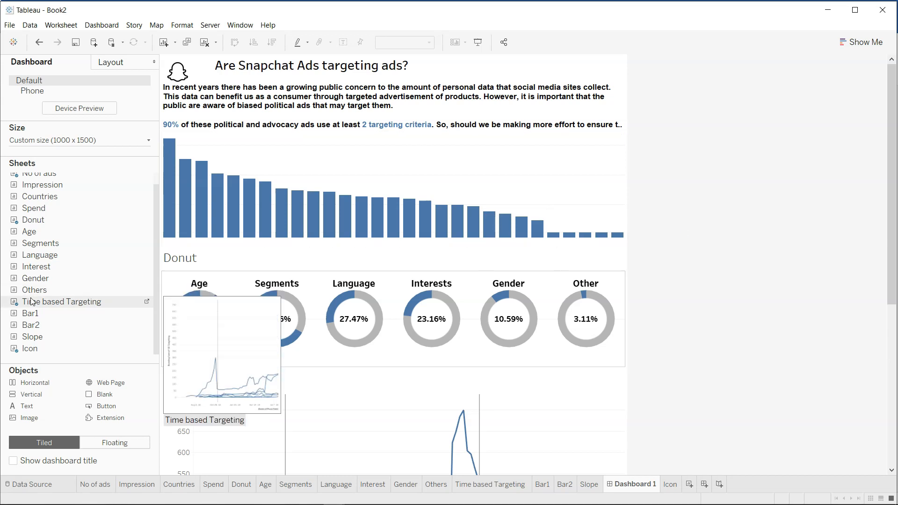
scroll(31, 301, "up", 1)
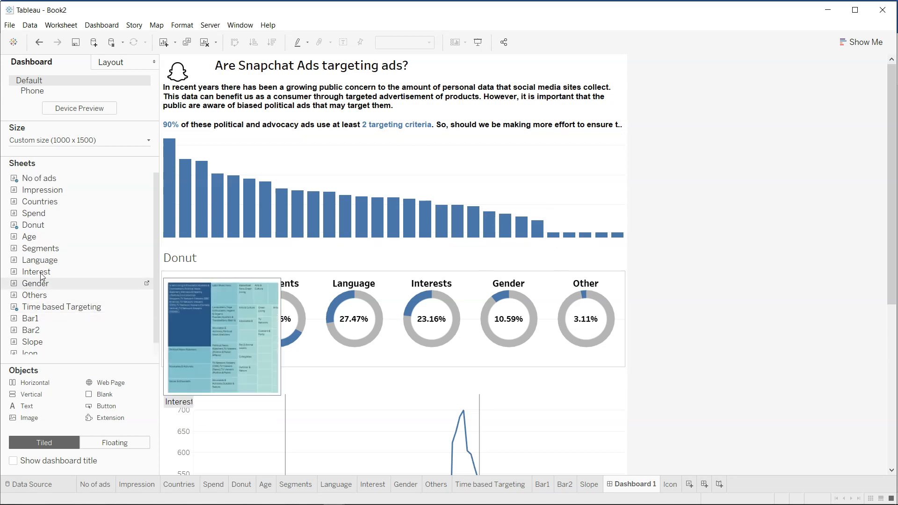
mouse_move(77, 196)
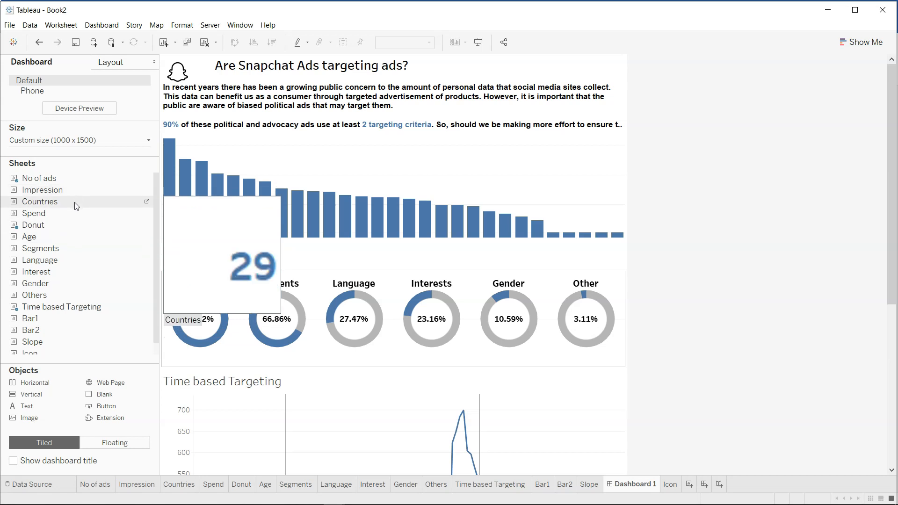
left_click_drag(75, 203, 381, 151)
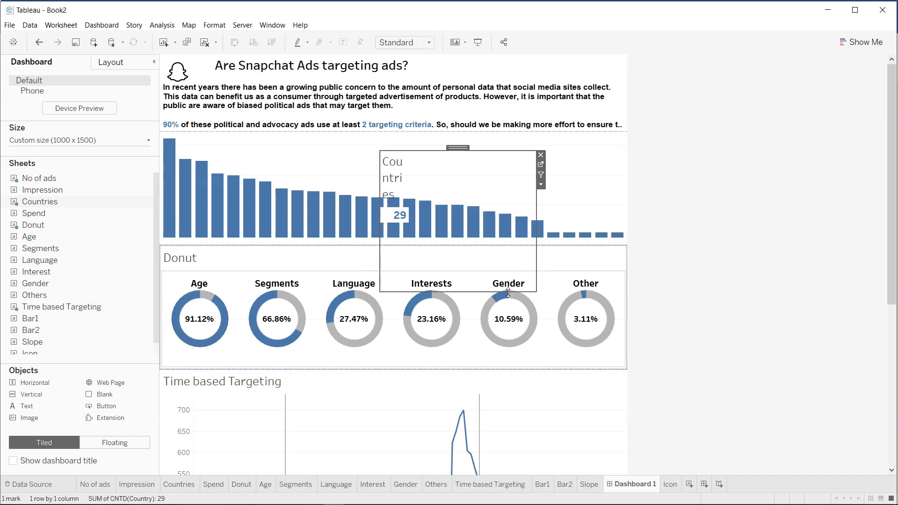
Step: Shorten the floating Countries object and move it up to the upper edge of the No of ads chart
left_click_drag(508, 292, 490, 204)
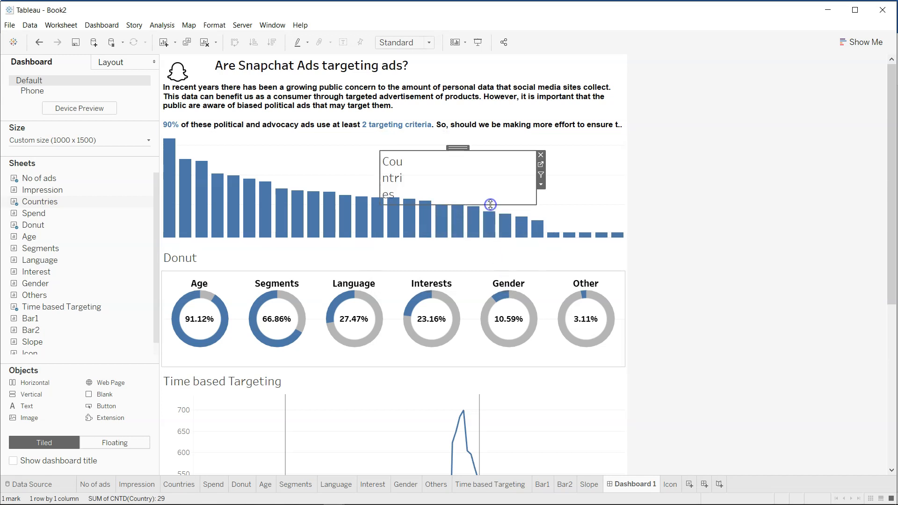
left_click_drag(458, 148, 446, 132)
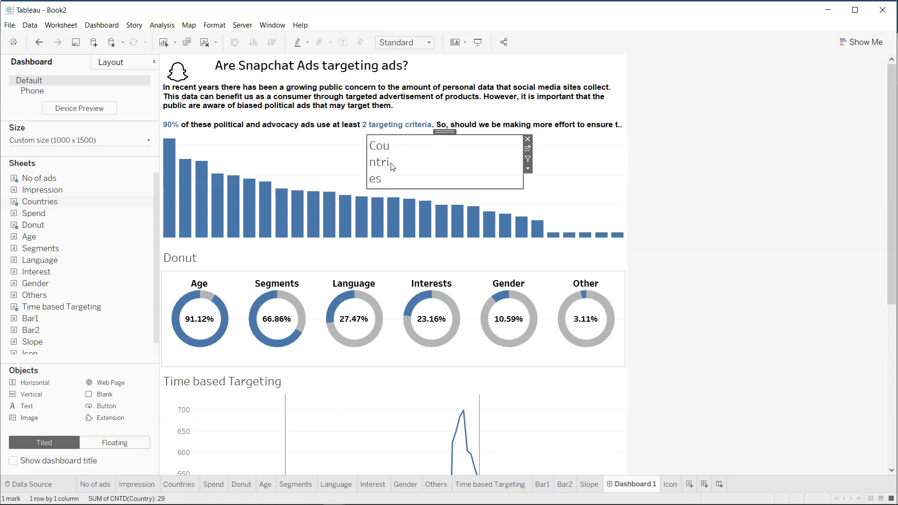
Step: On the Countries sheet, widen the country count's column and centre its text horizontally
left_click(527, 150)
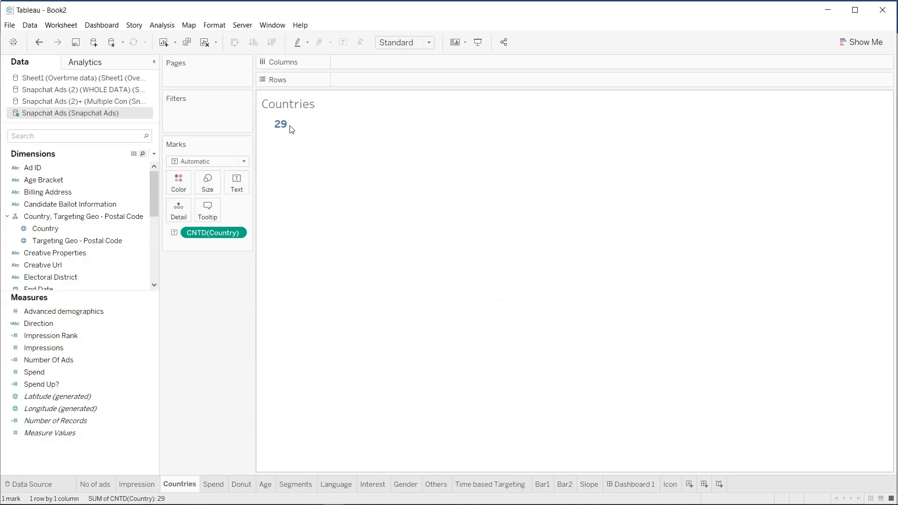
left_click_drag(289, 126, 330, 122)
left_click_drag(336, 123, 337, 123)
left_click(236, 182)
left_click(320, 219)
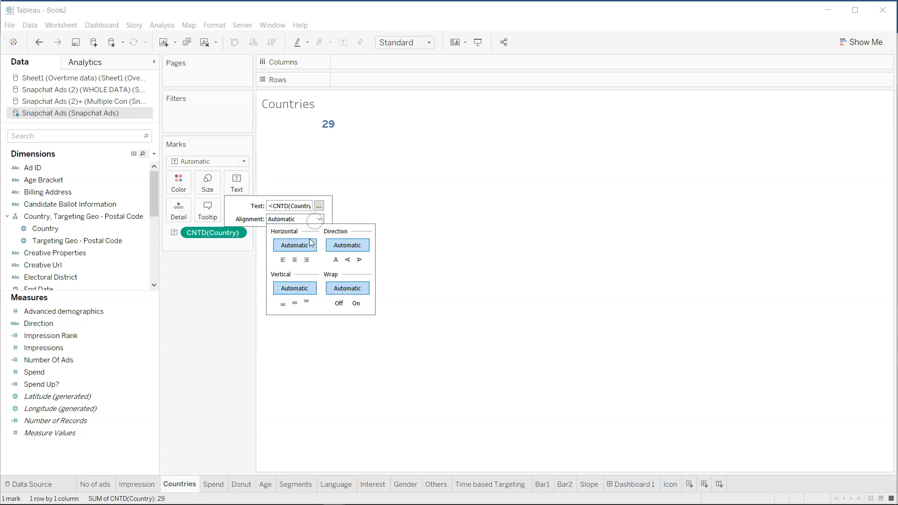
left_click(295, 259)
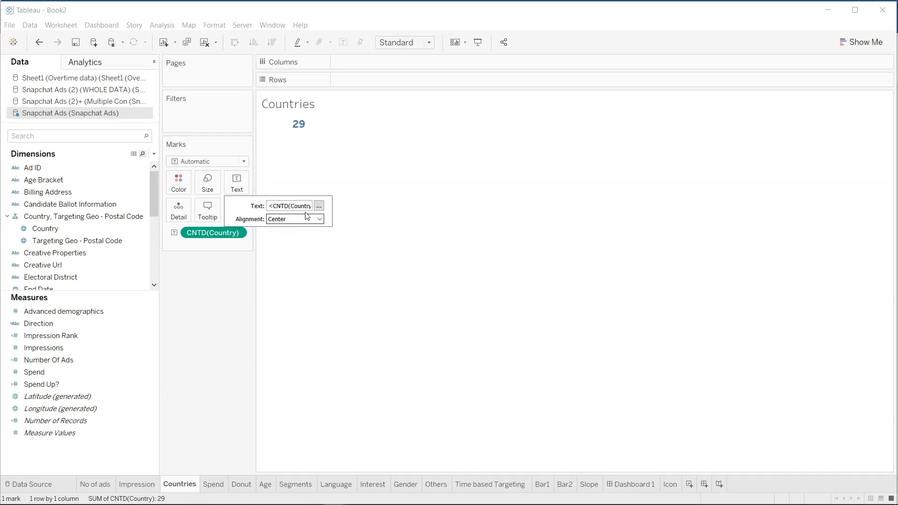
left_click(397, 287)
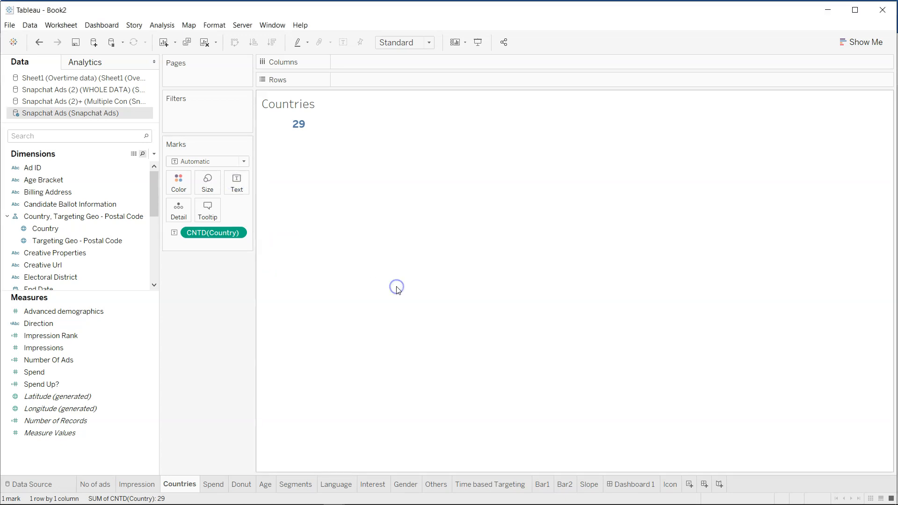
Step: Format the Countries sheet title as centred, bold and black
double_click(302, 107)
double_click(439, 258)
left_click_drag(439, 258, 387, 257)
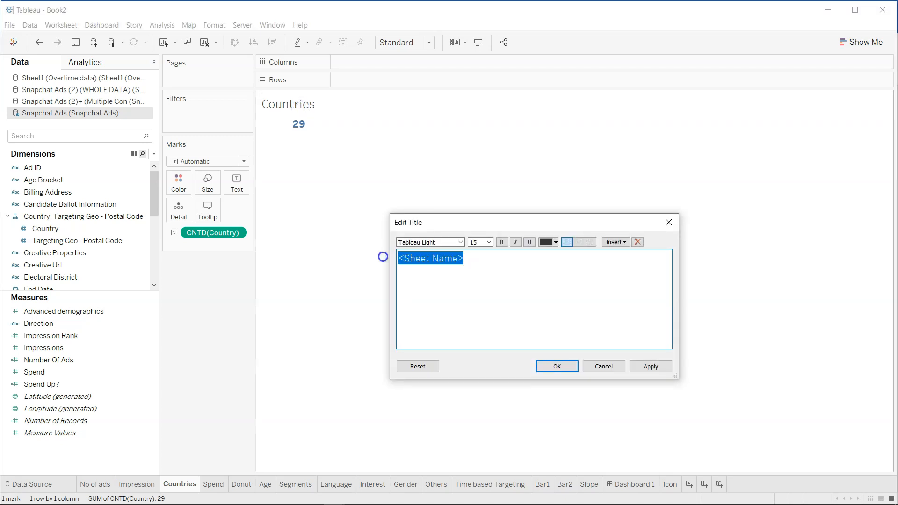
left_click(579, 242)
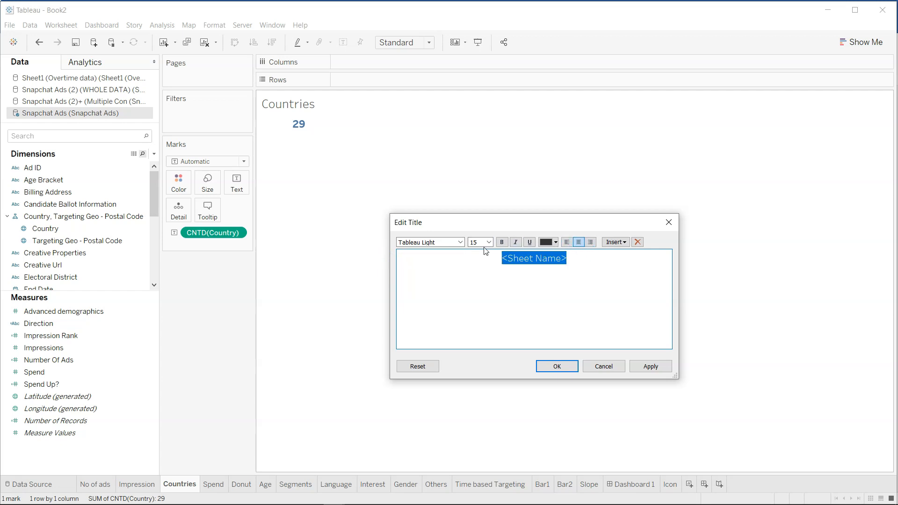
left_click(502, 242)
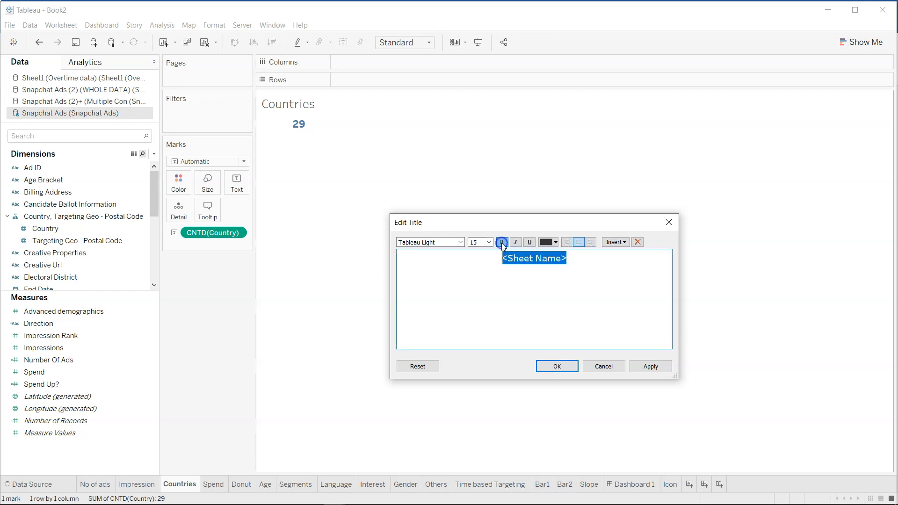
left_click(556, 242)
left_click(539, 249)
left_click(556, 366)
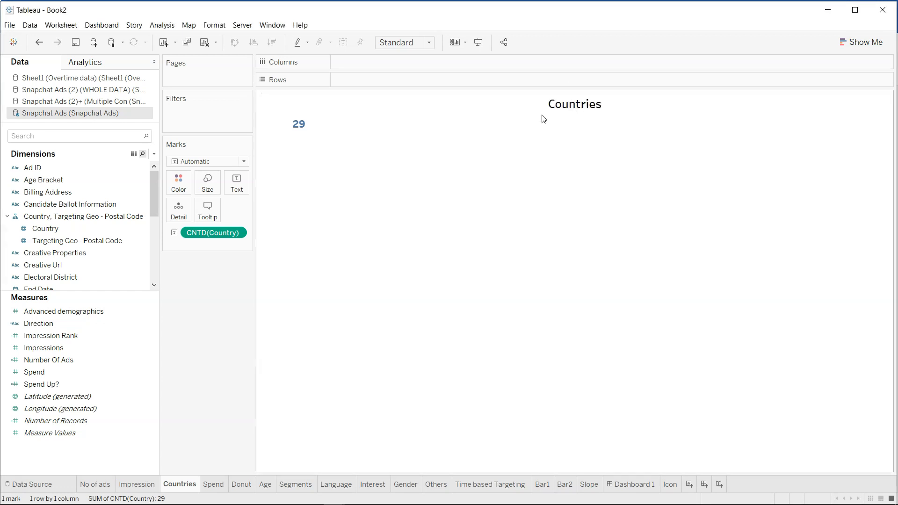
Step: Return to Dashboard 1 and shrink the floating Countries object to fit closely around its title and figure
left_click(618, 486)
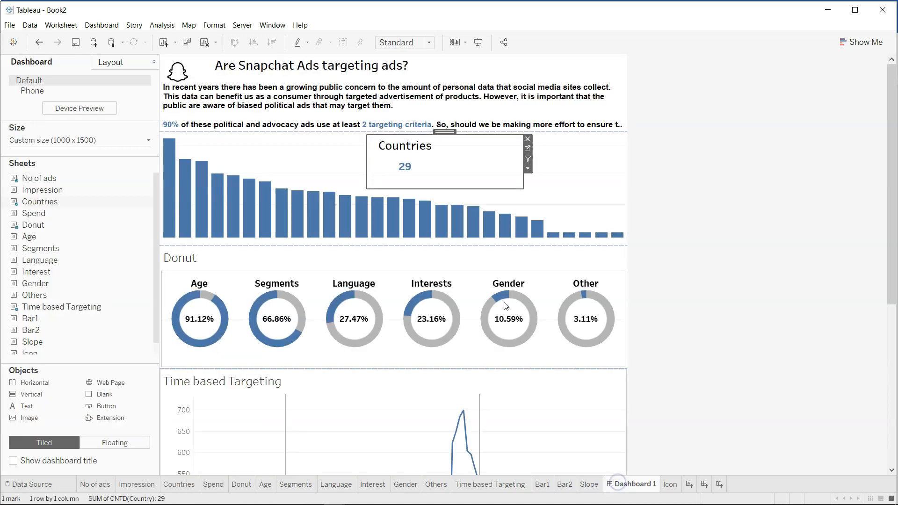
left_click_drag(423, 189, 426, 181)
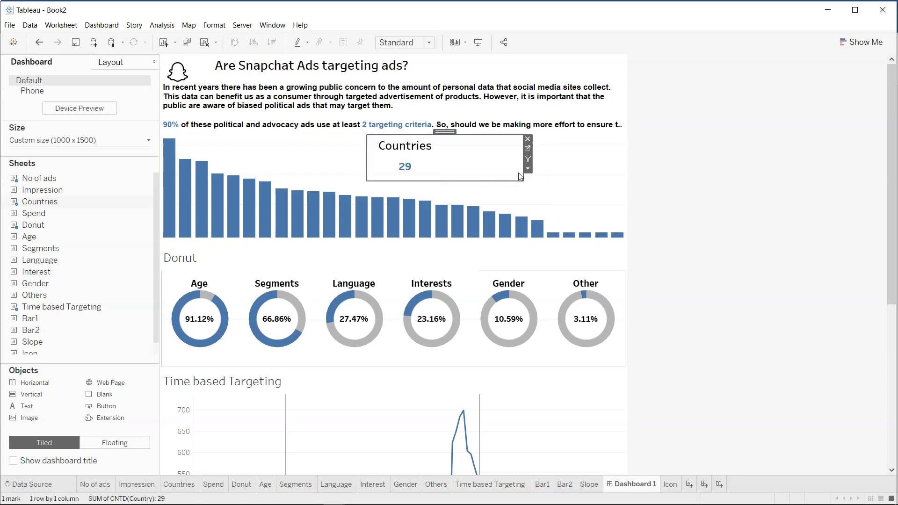
left_click_drag(522, 174, 453, 166)
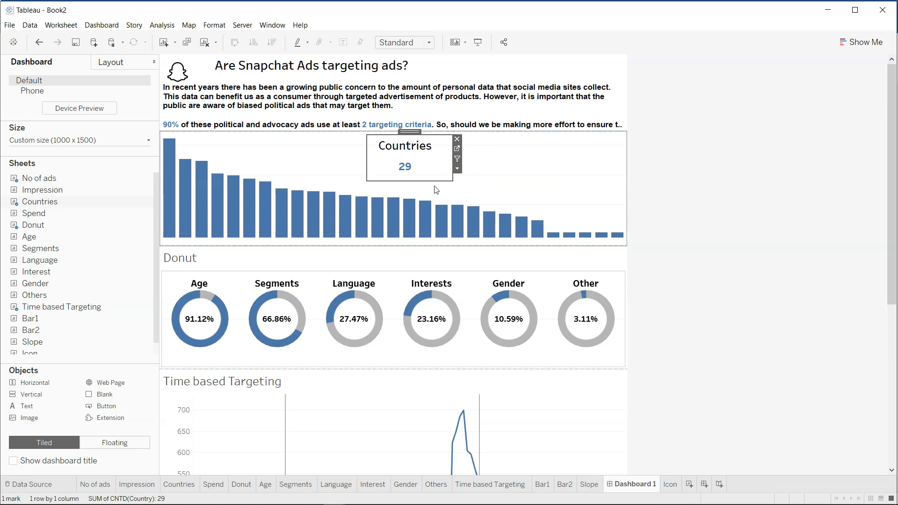
left_click_drag(437, 181, 435, 178)
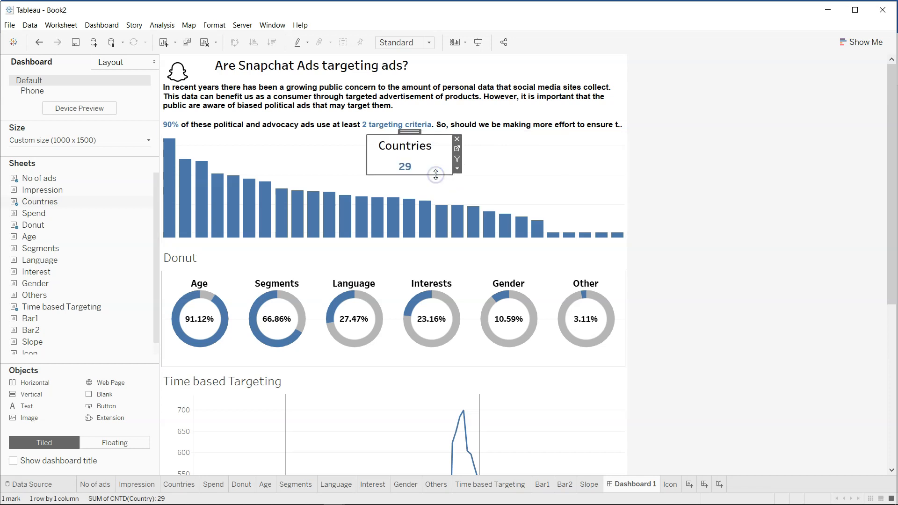
left_click(686, 196)
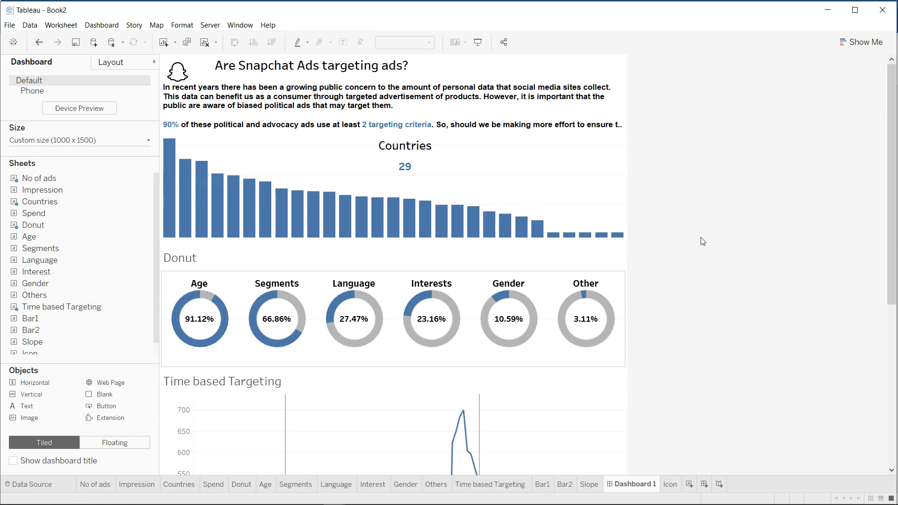
Step: Add the Impression sheet as a floating object beside Countries and reduce its height to fit the figure
mouse_move(407, 172)
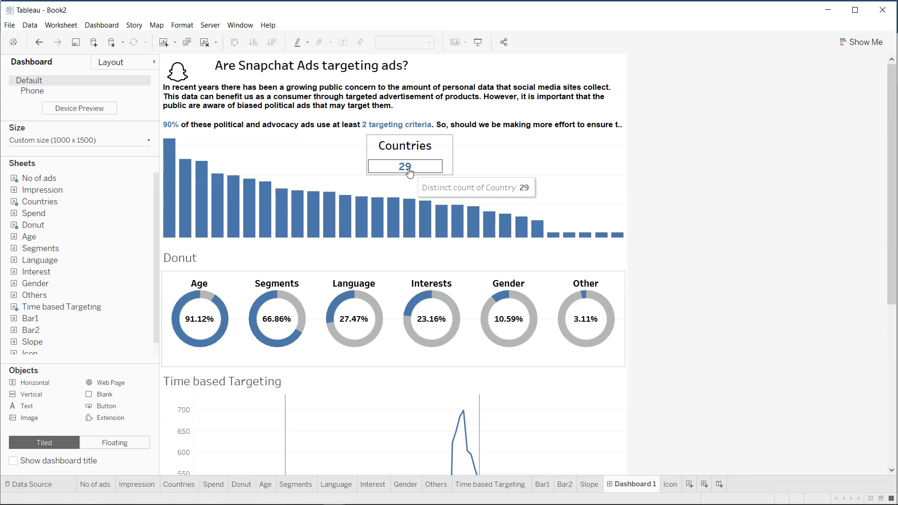
mouse_move(97, 204)
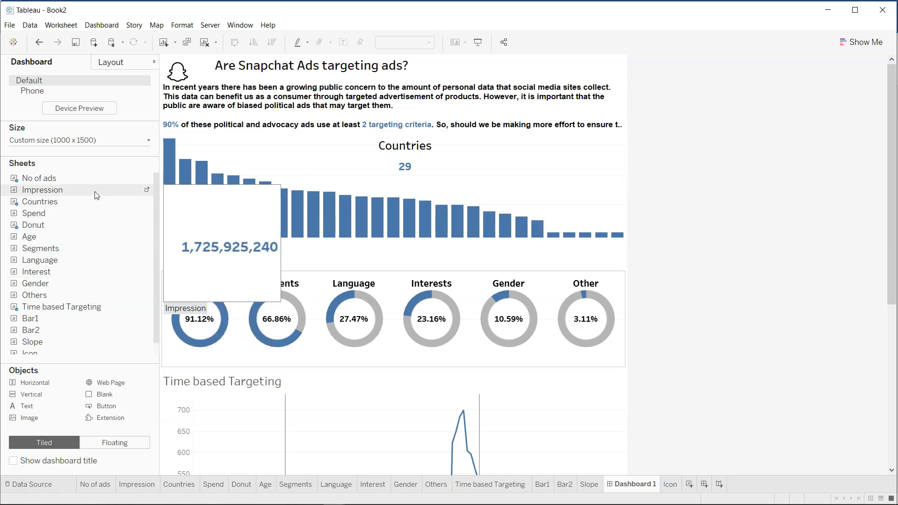
left_click_drag(96, 196, 458, 137)
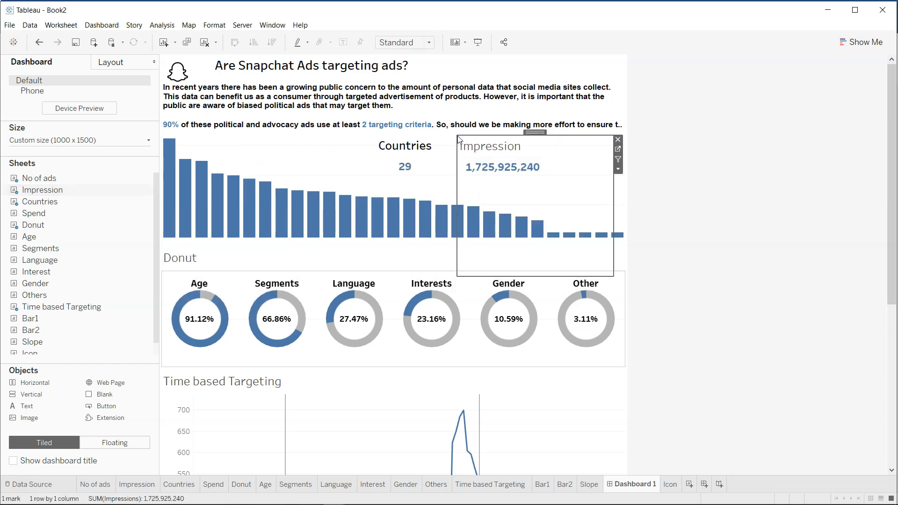
left_click_drag(553, 278, 552, 185)
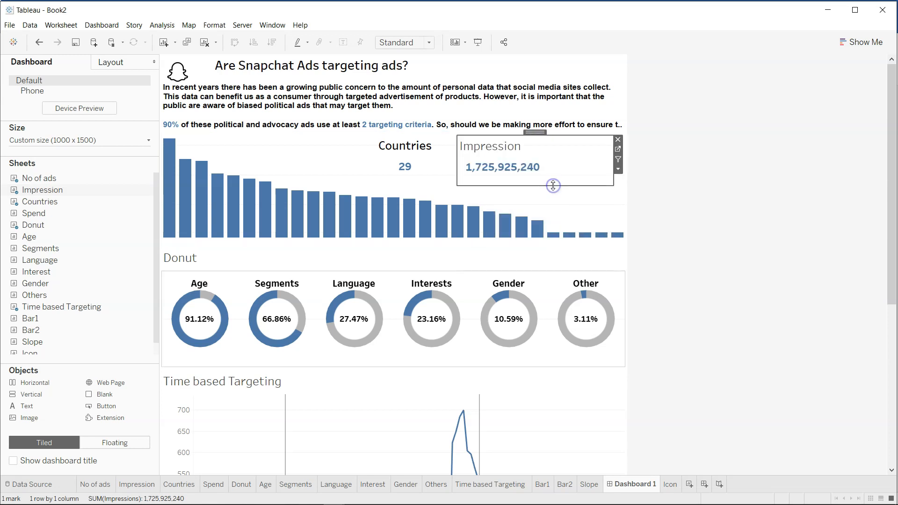
Step: Make the Impression title bold and centred
double_click(499, 149)
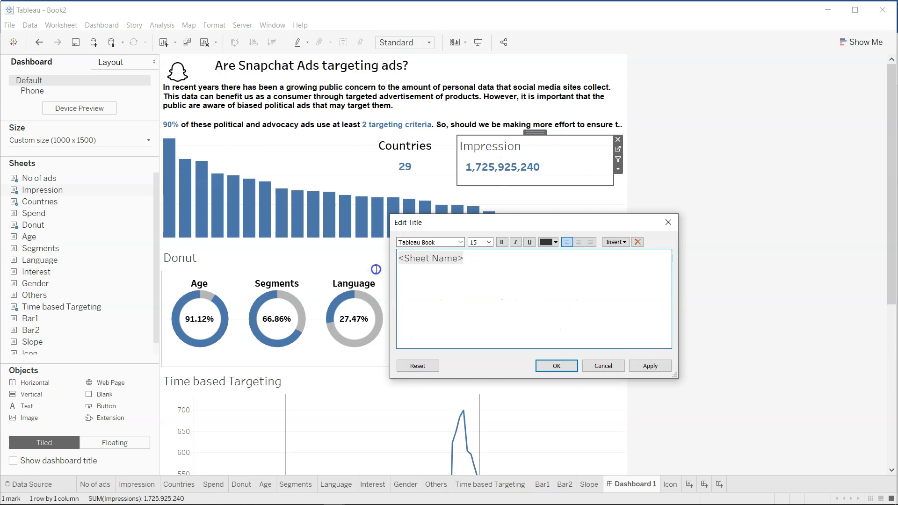
double_click(403, 260)
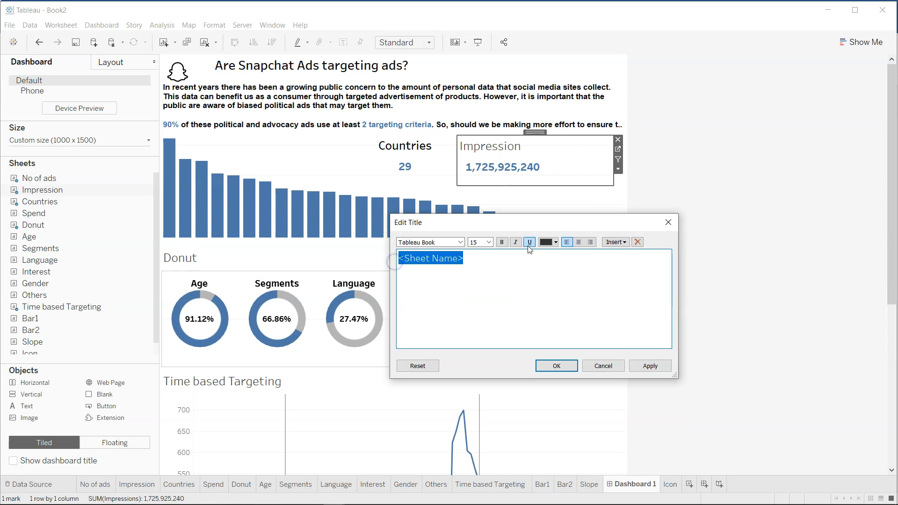
left_click(502, 241)
left_click(557, 366)
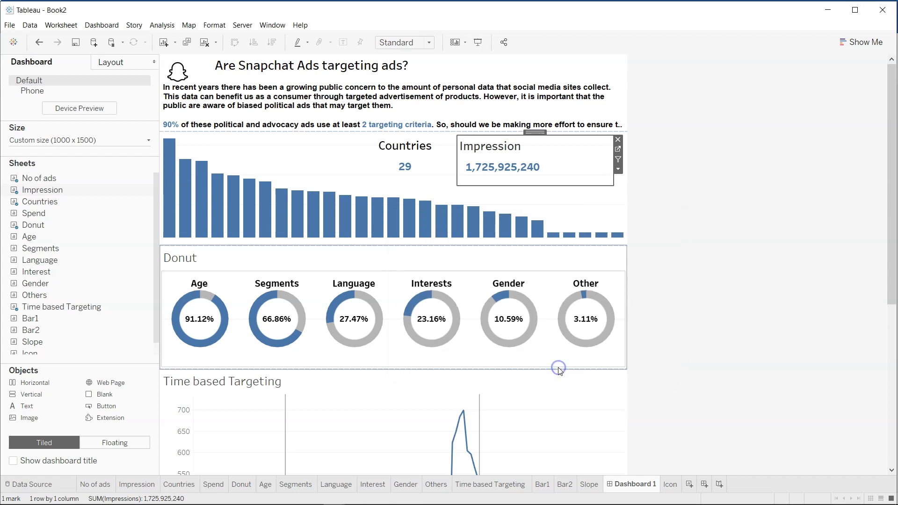
double_click(517, 151)
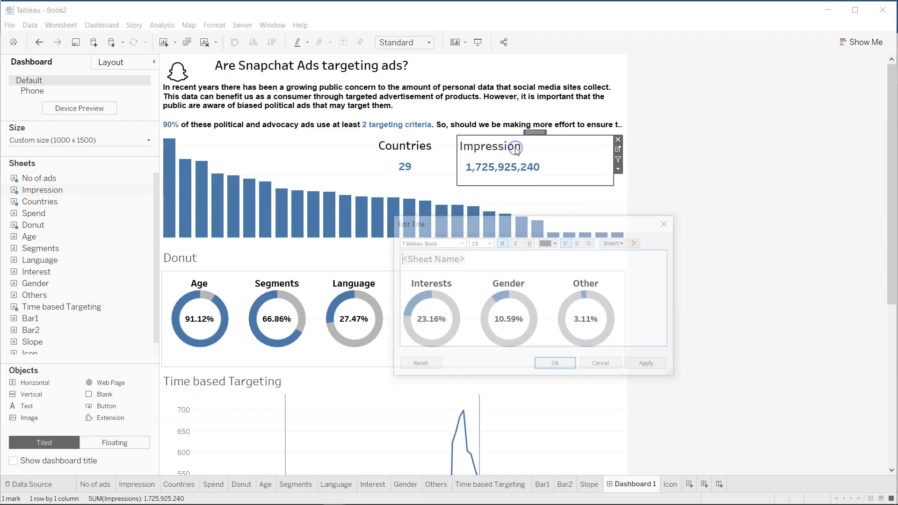
left_click(579, 242)
left_click(555, 365)
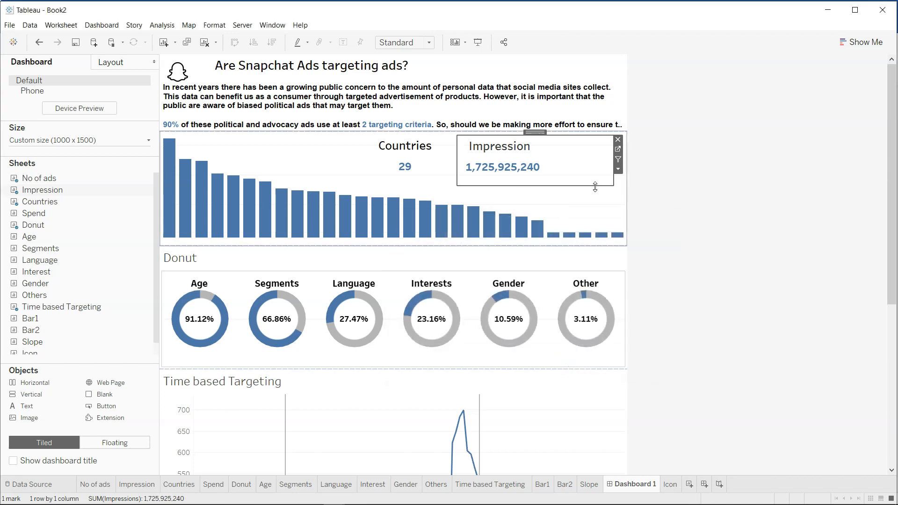
Step: Narrow the floating Impression object and move it closer to Countries, lining up the two figures
left_click_drag(613, 178, 563, 174)
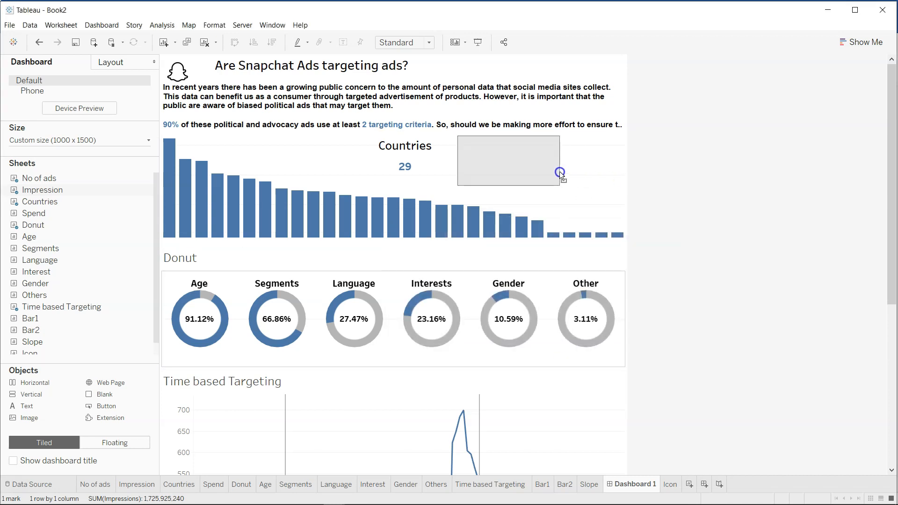
left_click_drag(504, 131, 483, 129)
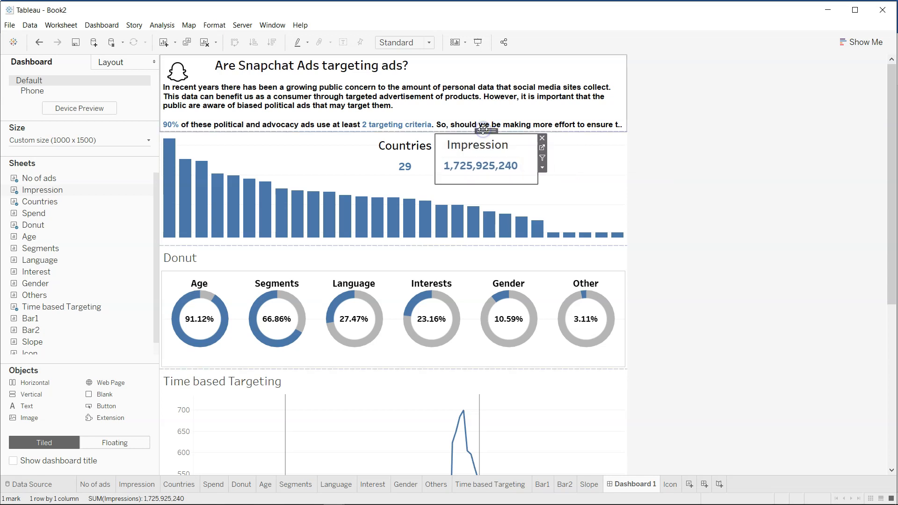
left_click(716, 223)
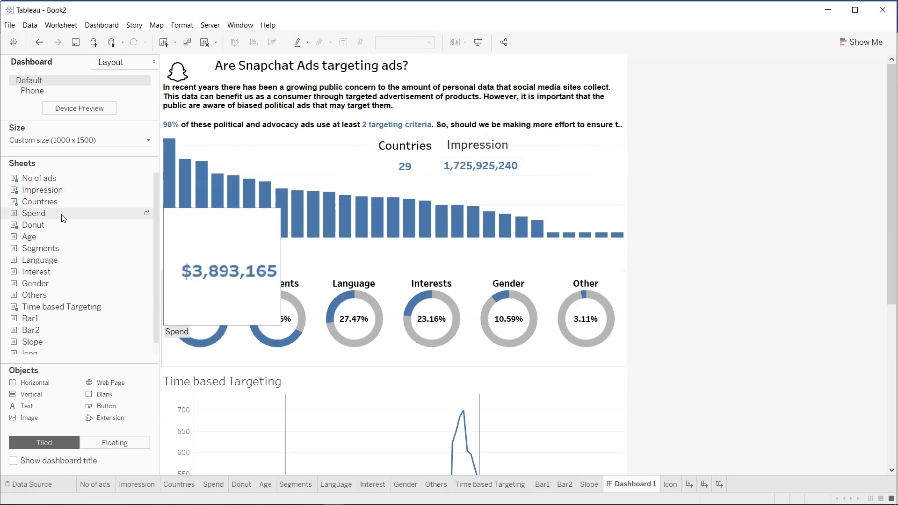
Step: Add the Spend sheet as a compact floating object beside Impression, with its title bold and centred
left_click_drag(65, 216, 526, 137)
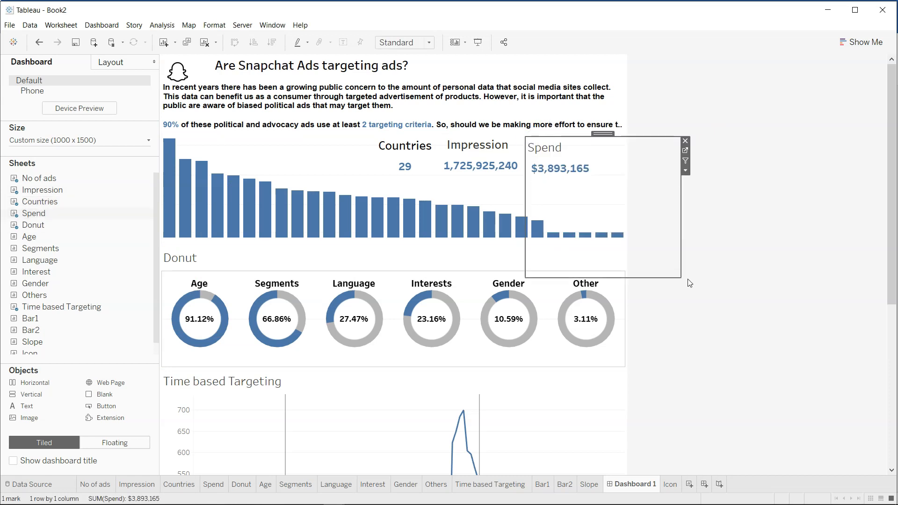
left_click_drag(680, 277, 616, 186)
double_click(553, 151)
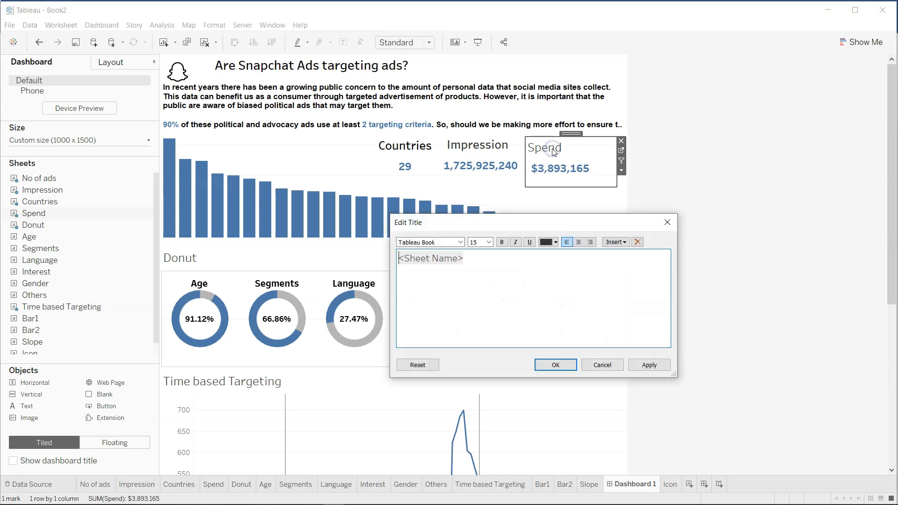
key("ctrl+a")
left_click(501, 242)
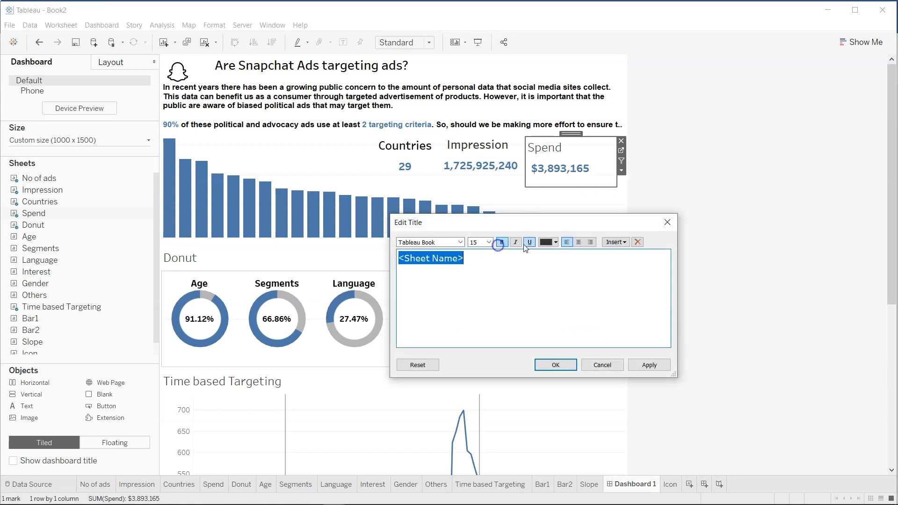
left_click(579, 242)
left_click(557, 365)
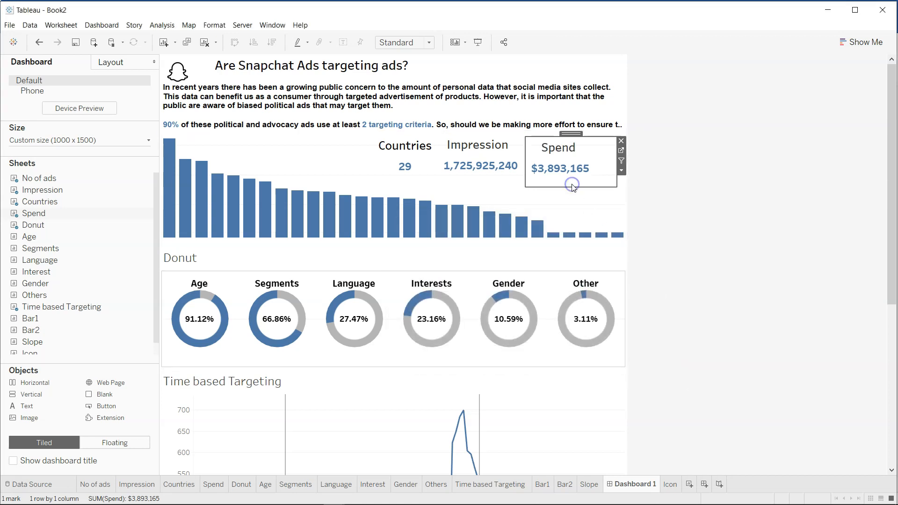
Step: Shorten the floating Spend object and move it up slightly to line up with Impression
left_click_drag(573, 187, 574, 177)
left_click_drag(570, 136, 570, 132)
left_click(724, 194)
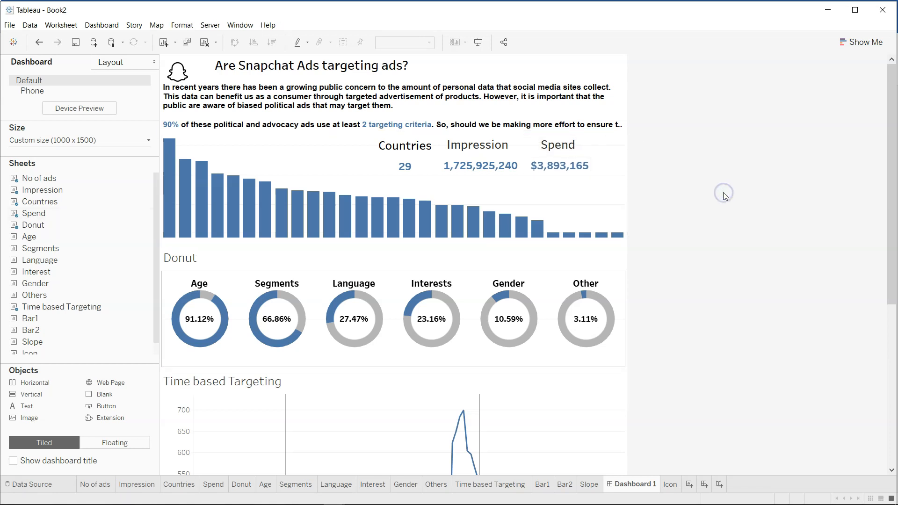
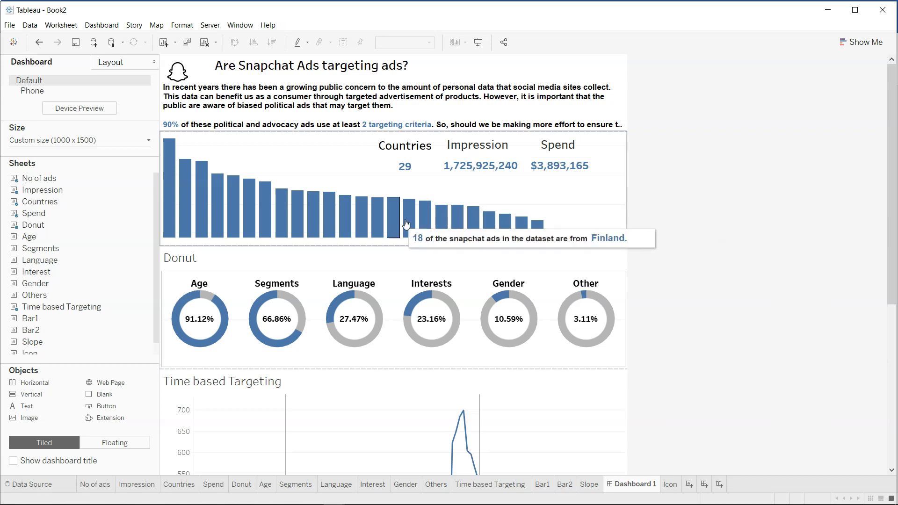
Step: Check the tooltip bar charts of the targeting donuts on the dashboard
mouse_move(284, 321)
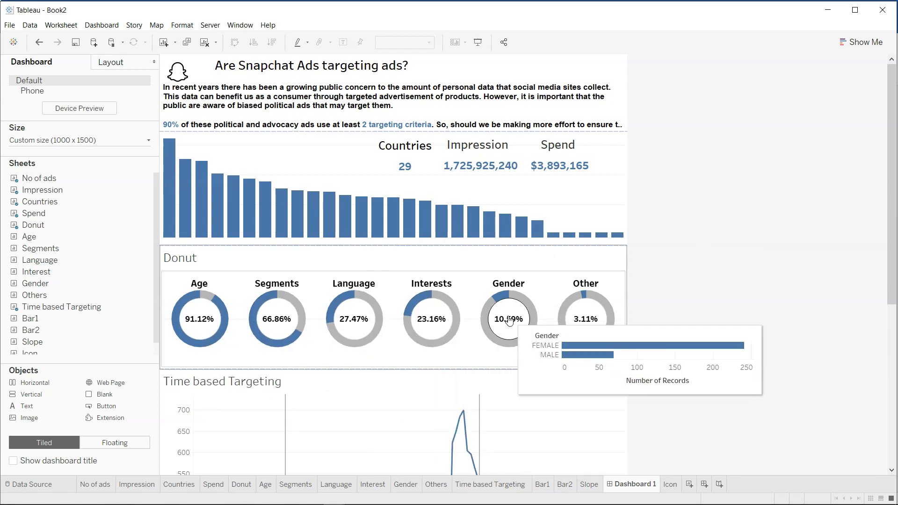
mouse_move(542, 321)
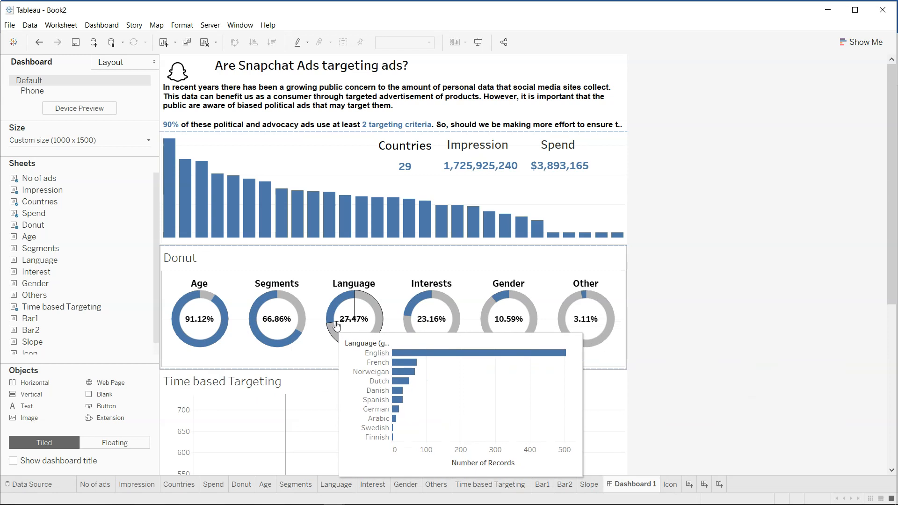
Step: Replace the Donut sheet's title with "How are ads targeting you?" in bold at size 20
mouse_move(592, 317)
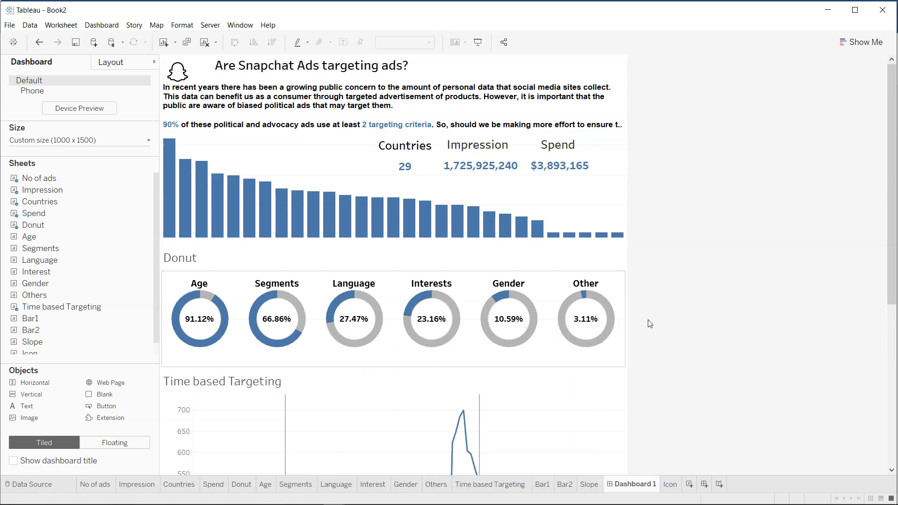
double_click(203, 258)
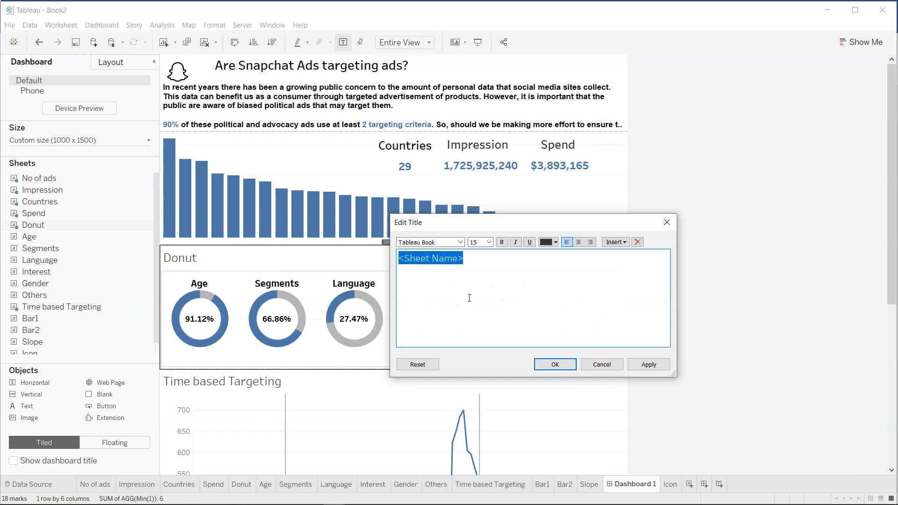
type("How are ads targeting y")
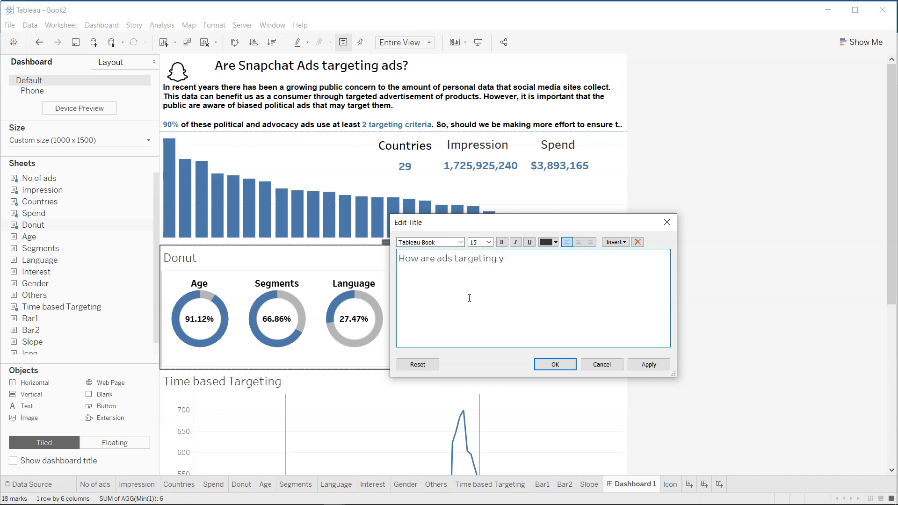
key("ctrl+a")
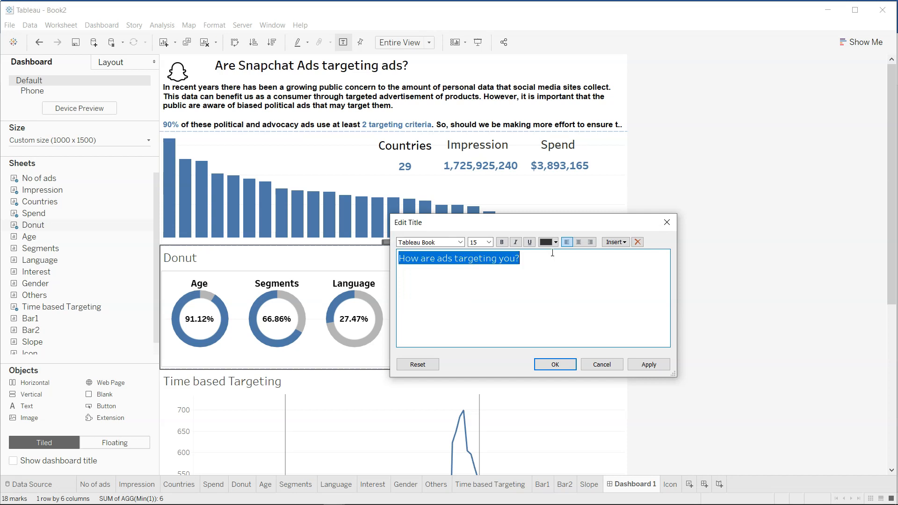
left_click(489, 243)
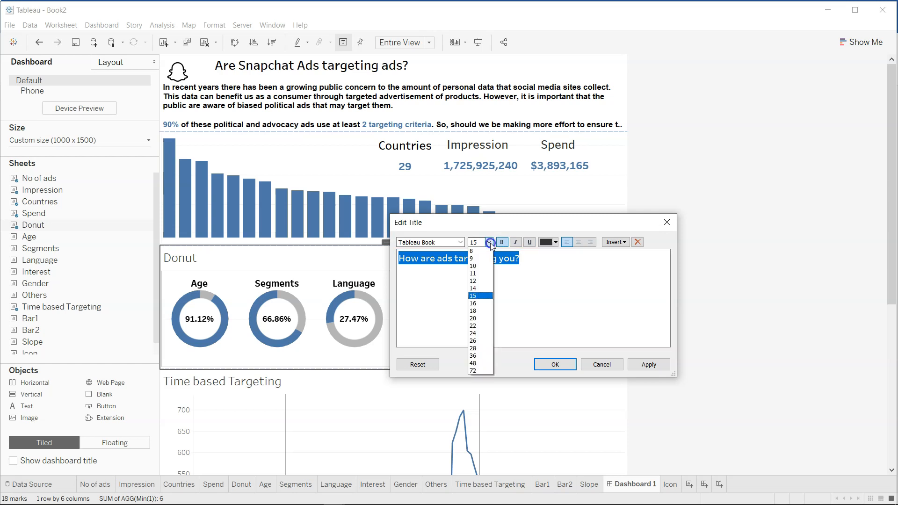
left_click(482, 318)
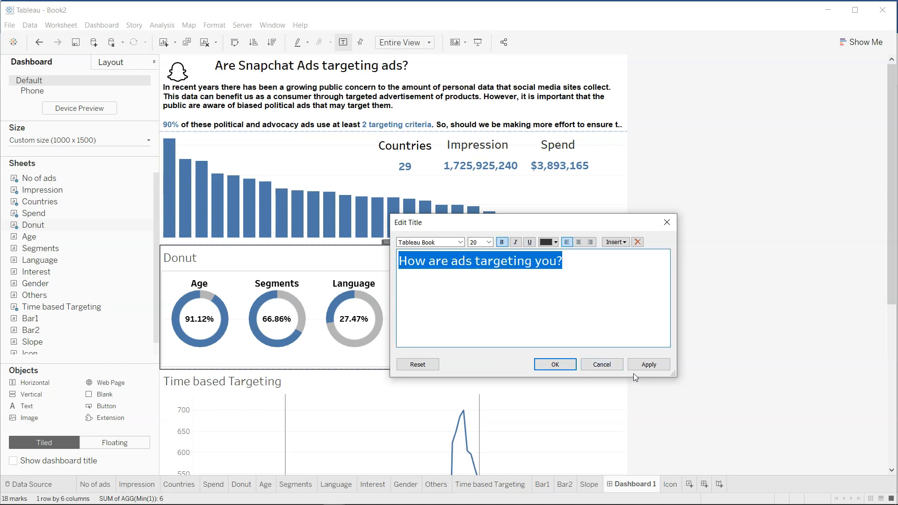
left_click(644, 364)
left_click(556, 365)
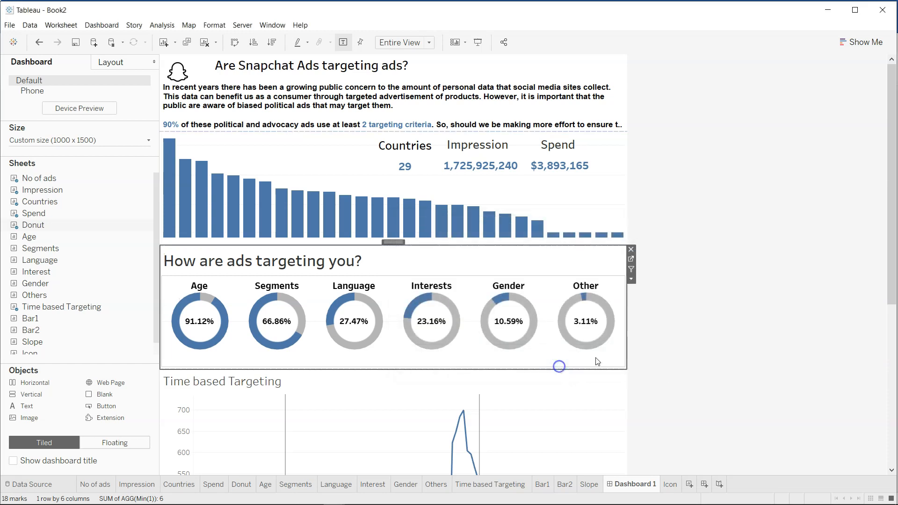
left_click(695, 340)
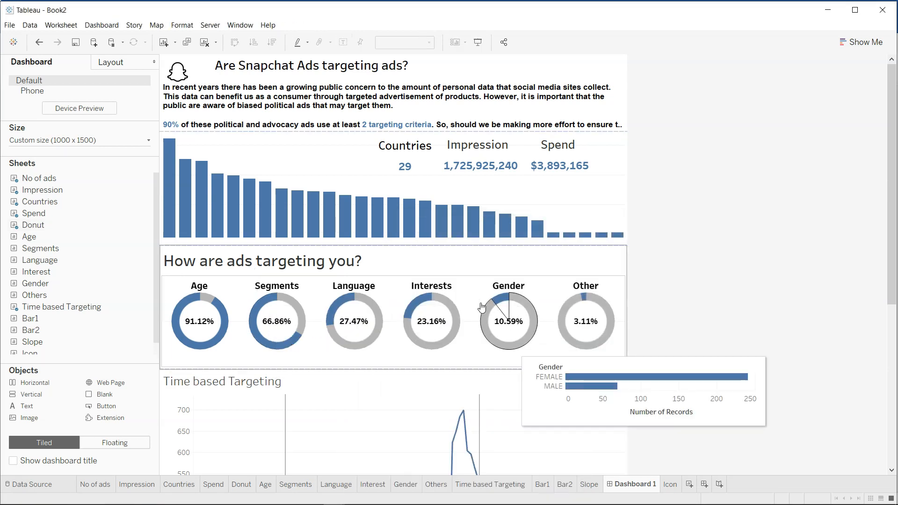
Step: Reduce the height of the donut chart object slightly by raising its lower edge
left_click(473, 265)
mouse_move(426, 347)
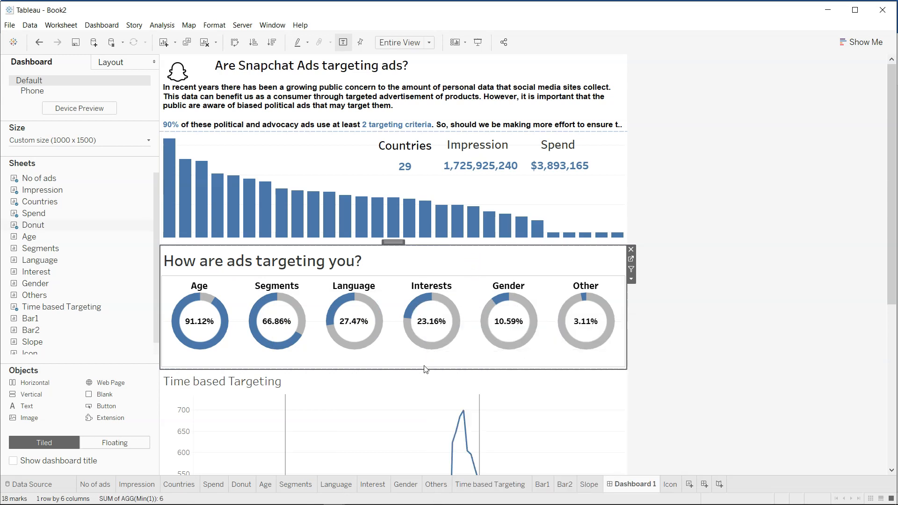
left_click_drag(428, 368, 430, 364)
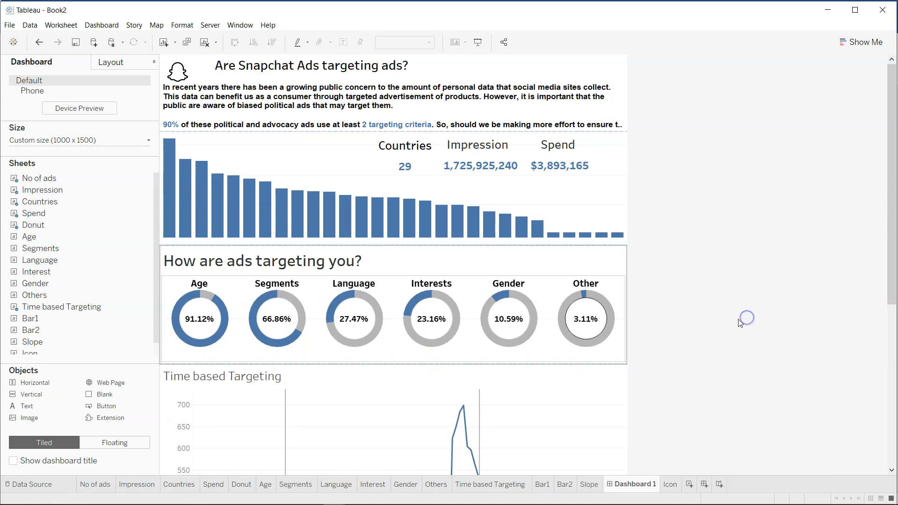
Step: Replace the Time based Targeting sheet's title with "When are they targeting you?" in bold at size 20
left_click(352, 406)
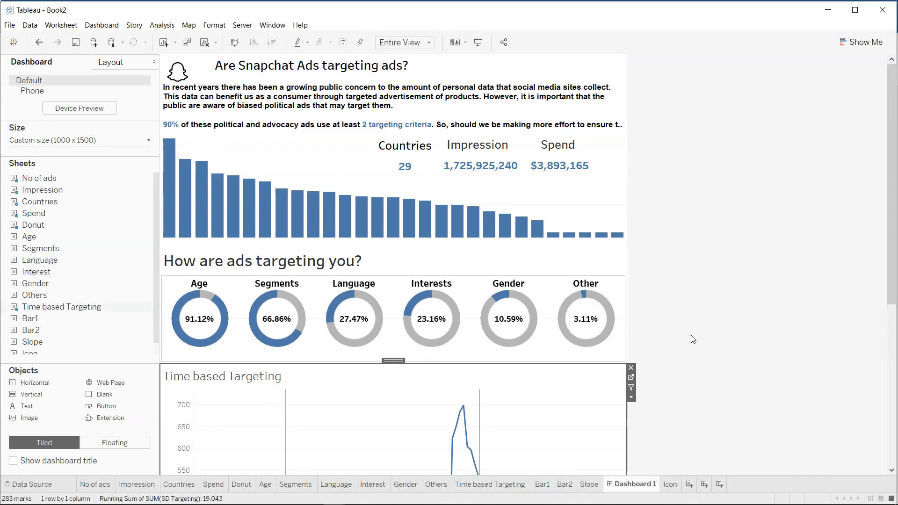
scroll(352, 406, "down", 5)
scroll(694, 323, "down", 3)
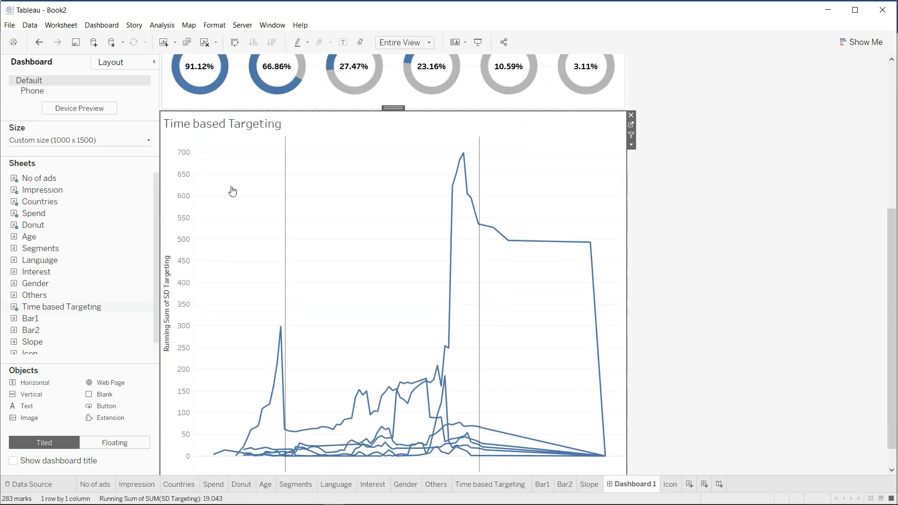
double_click(238, 123)
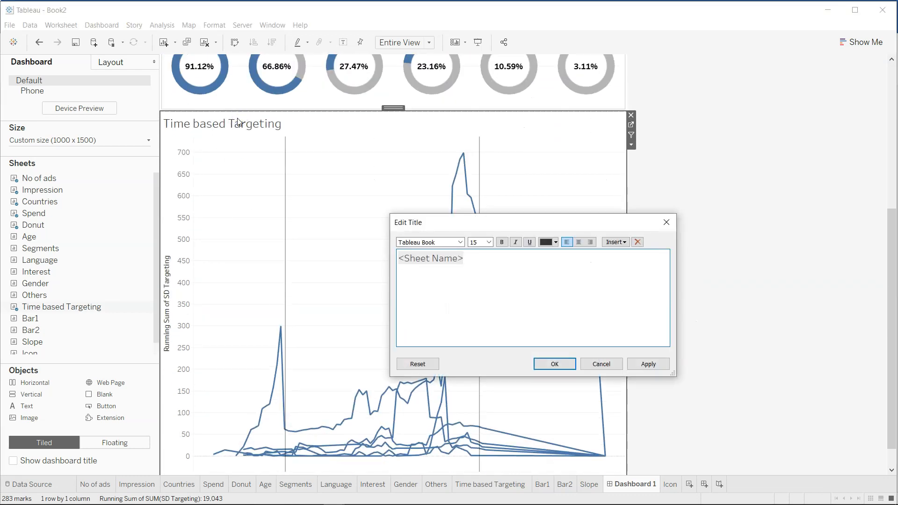
key("ctrl+a")
type("Whe")
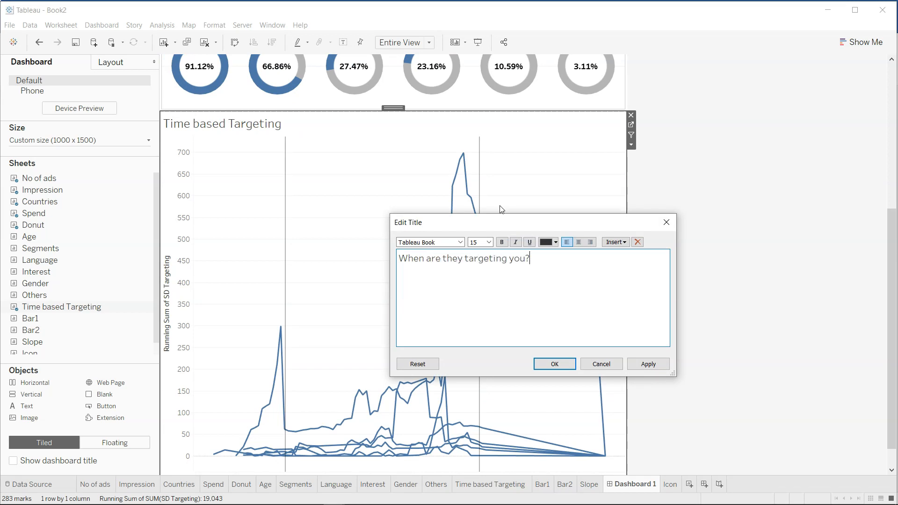
key("ctrl+a")
left_click(502, 242)
left_click(489, 242)
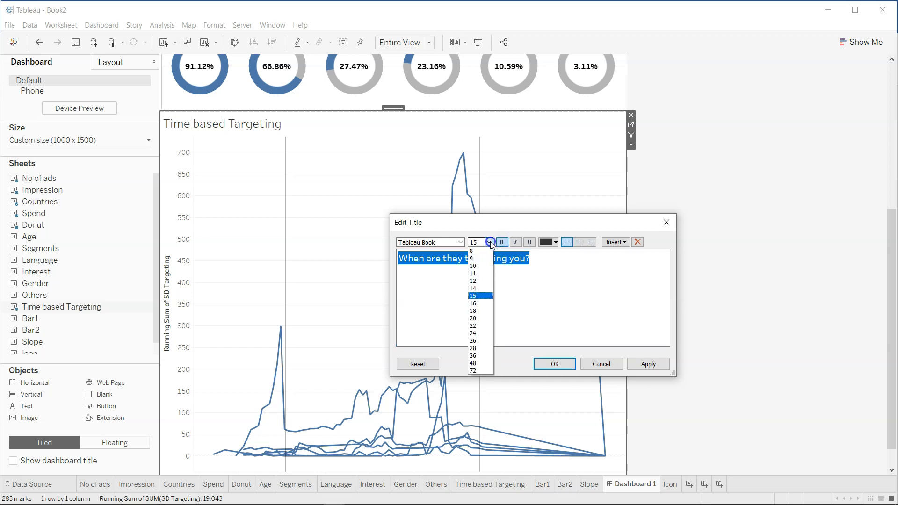
left_click(486, 322)
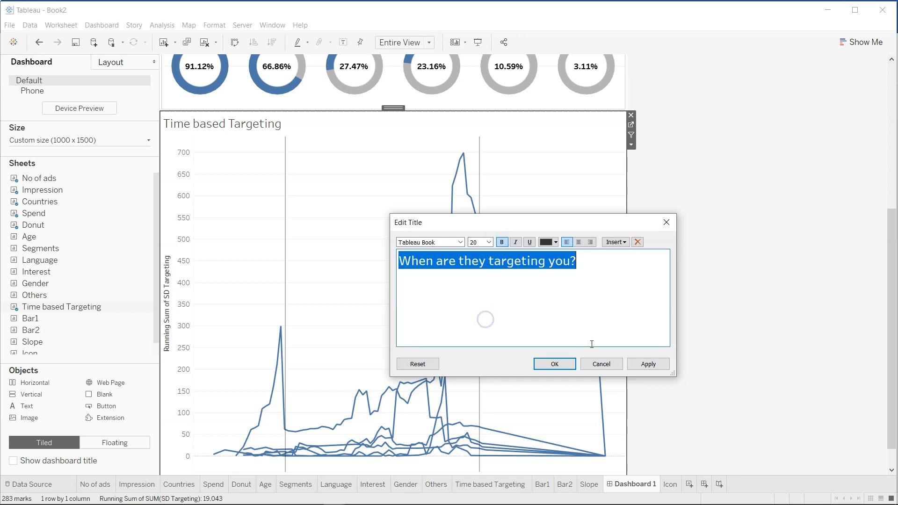
left_click(640, 366)
left_click(542, 365)
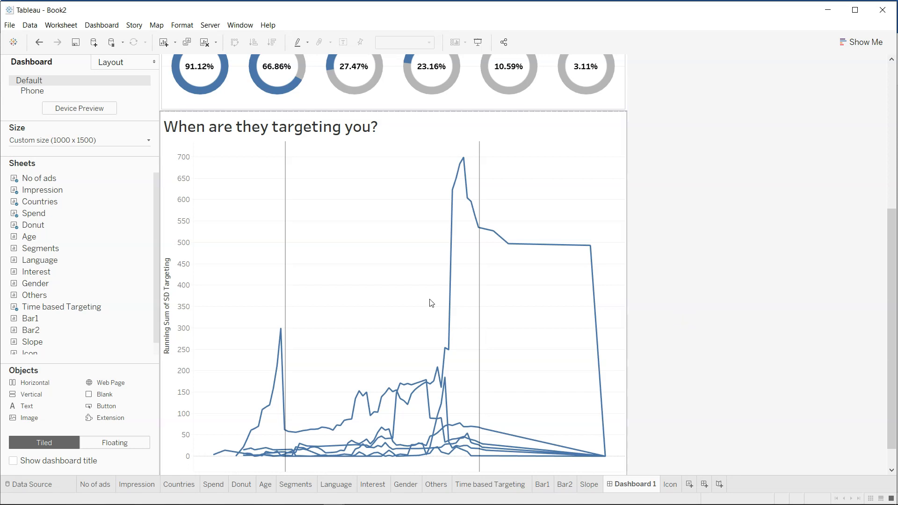
Step: Switch to the Snapchat Ad targeting workbook, copy the commentary text beside its time chart, and move that window out of the way
scroll(431, 303, "down", 2)
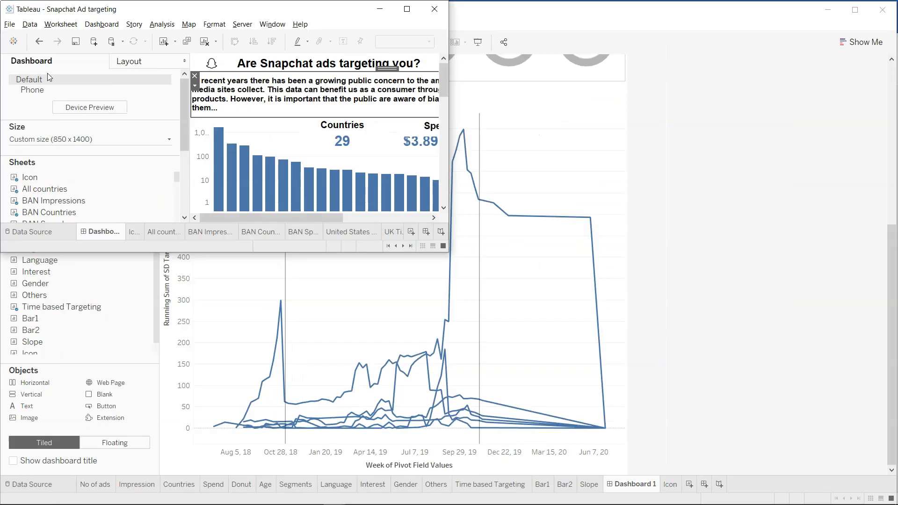
double_click(169, 14)
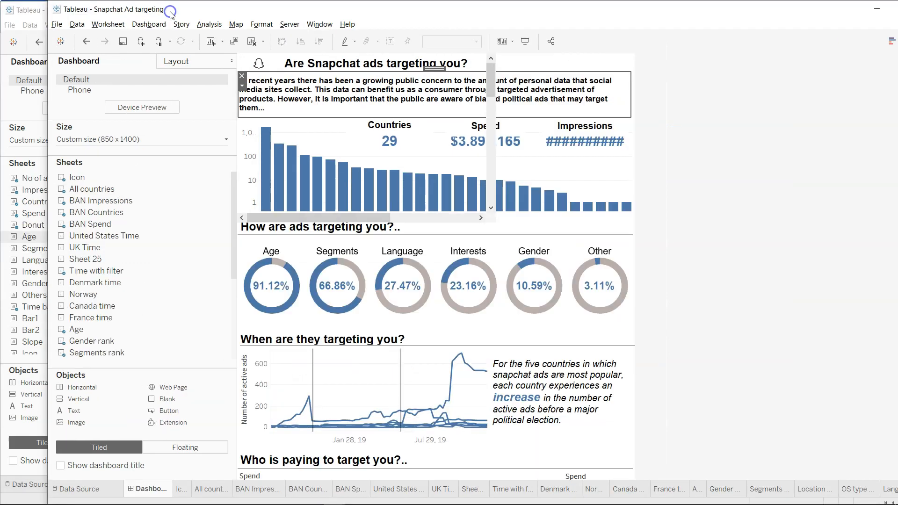
double_click(524, 386)
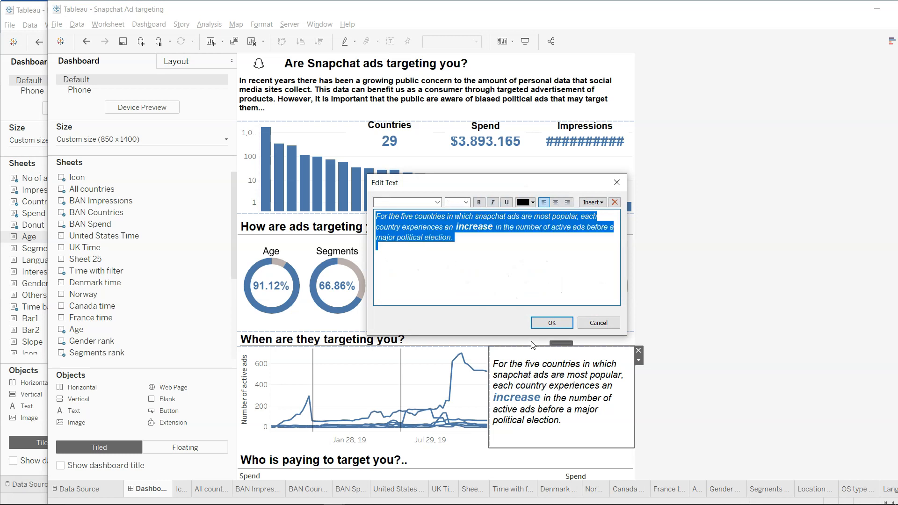
left_click(560, 319)
left_click_drag(551, 7, 897, 43)
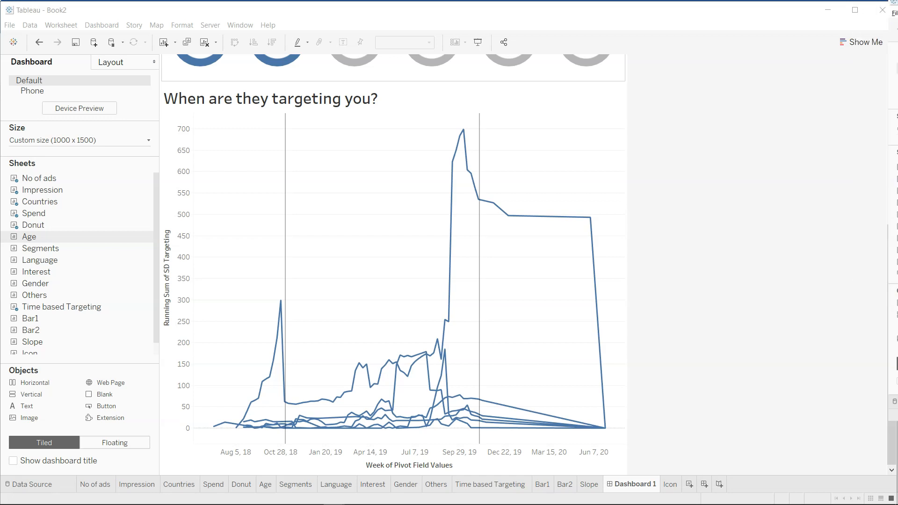
Step: Add a text object beside the time chart containing the copied commentary that begins "For the five countries in which snapchat ads are most popular"
mouse_move(58, 403)
left_mouse_down()
mouse_move(629, 247)
mouse_move(563, 269)
left_mouse_up()
type("For the five countries in which snapchat ads are most popular, each country experiences an increase in the number of active ads before a major political election.")
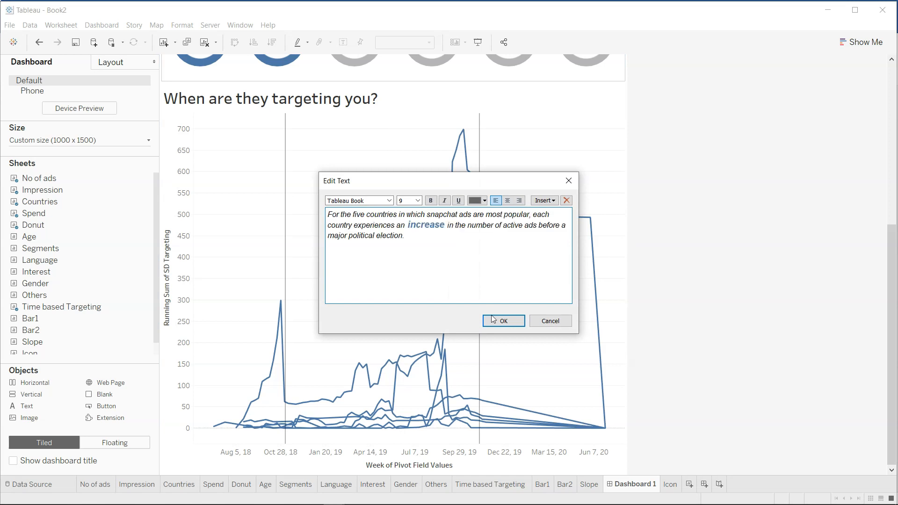
left_click(503, 322)
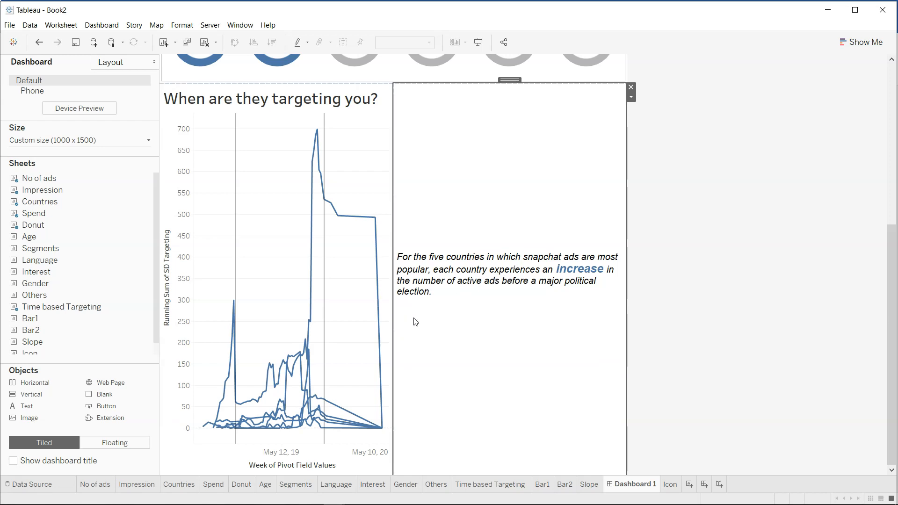
Step: Add the Bar1 sheet as a tiled object spanning the area below the time chart and its commentary text
scroll(414, 322, "up", 3)
scroll(414, 322, "up", 3)
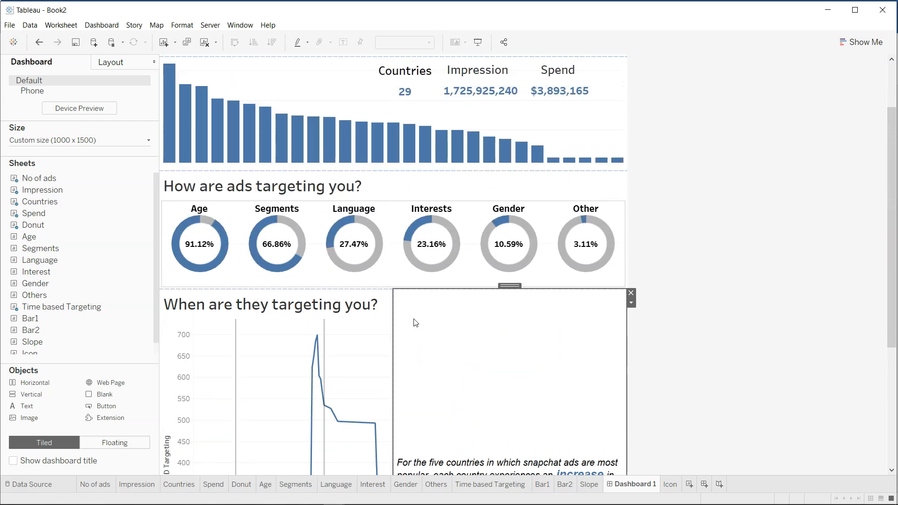
scroll(414, 322, "down", 3)
scroll(414, 322, "down", 3)
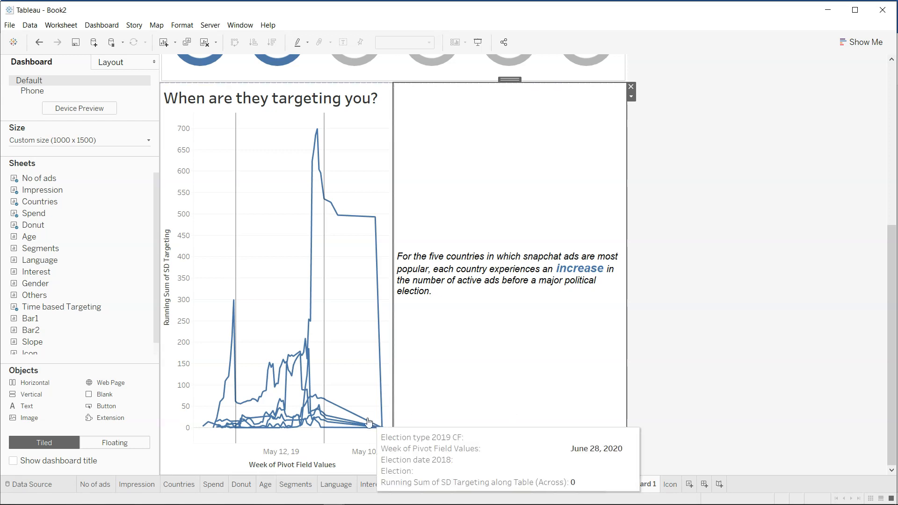
mouse_move(81, 332)
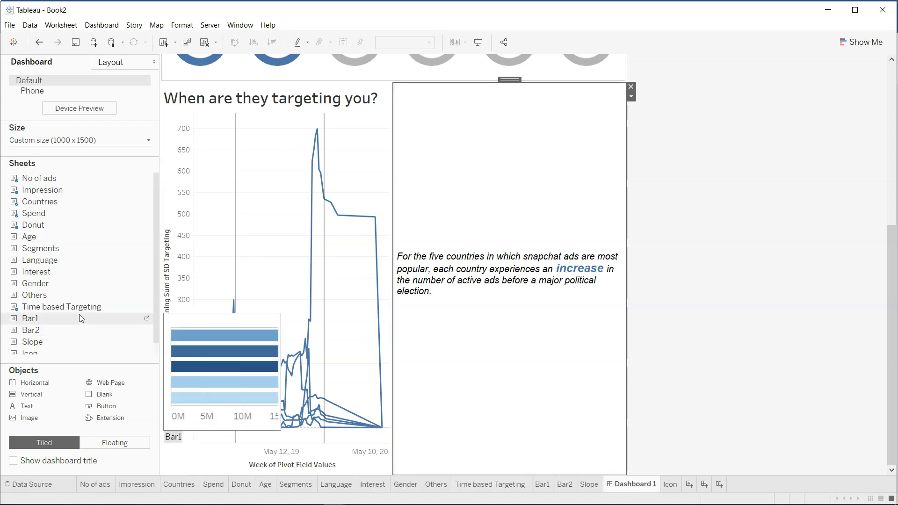
left_click_drag(79, 316, 272, 331)
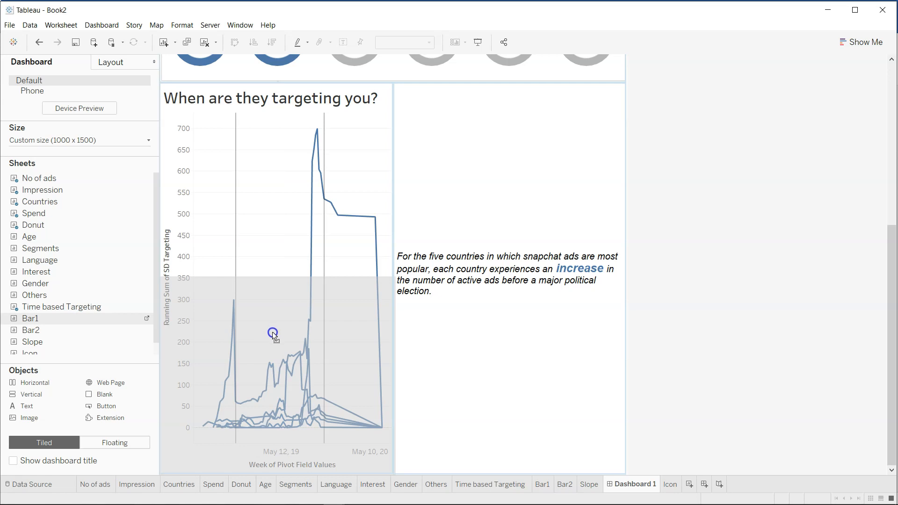
left_click_drag(352, 456, 393, 474)
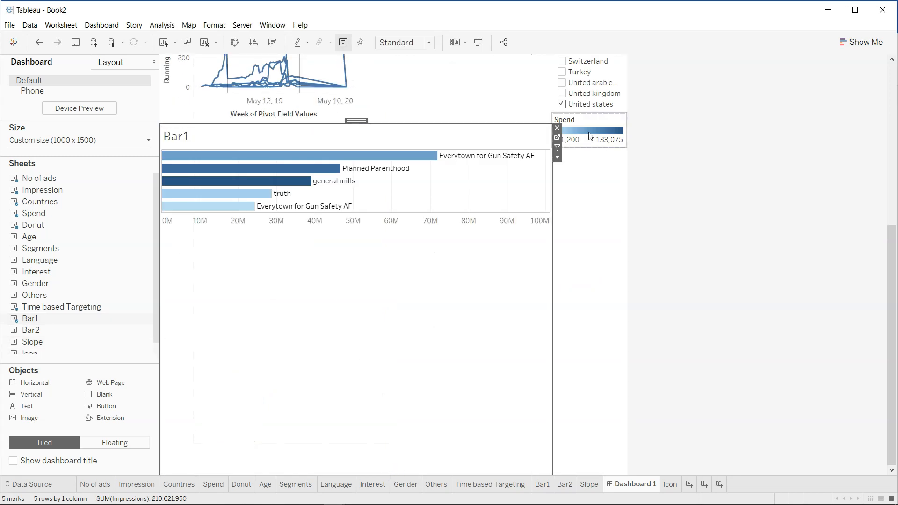
Step: Make the Country filter floating and change it to a Single Value (dropdown)
scroll(656, 228, "up", 5)
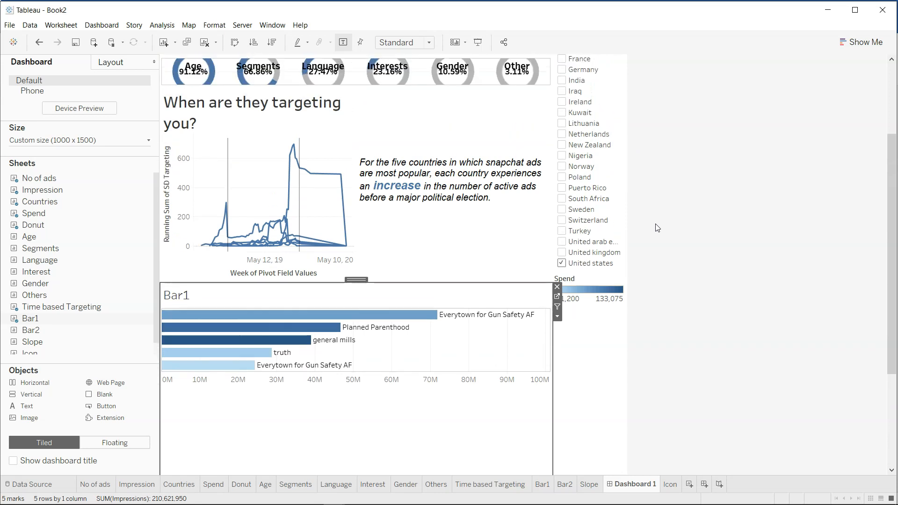
scroll(657, 227, "up", 1)
scroll(657, 228, "up", 1)
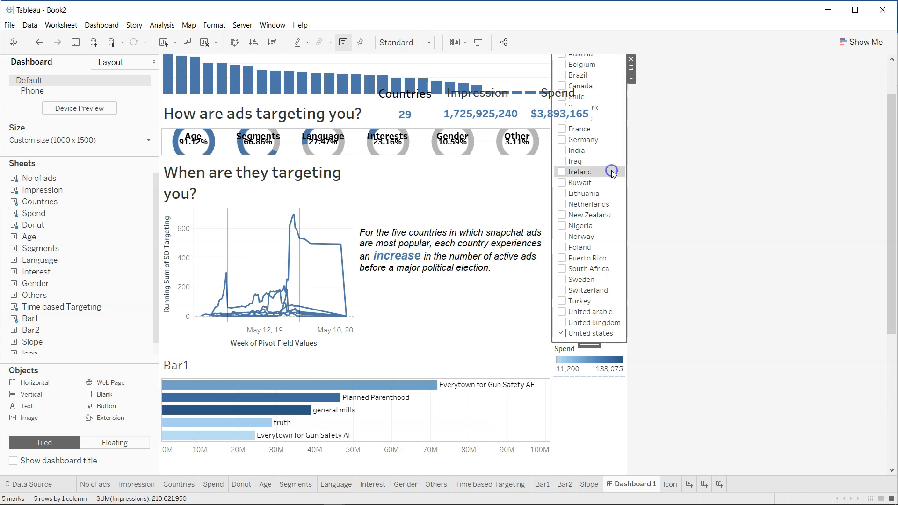
scroll(613, 175, "up", 2)
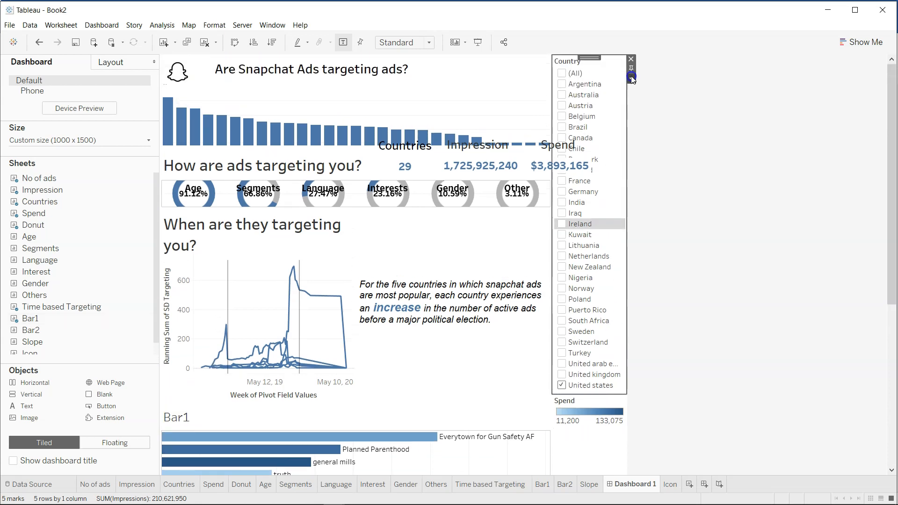
left_click(631, 78)
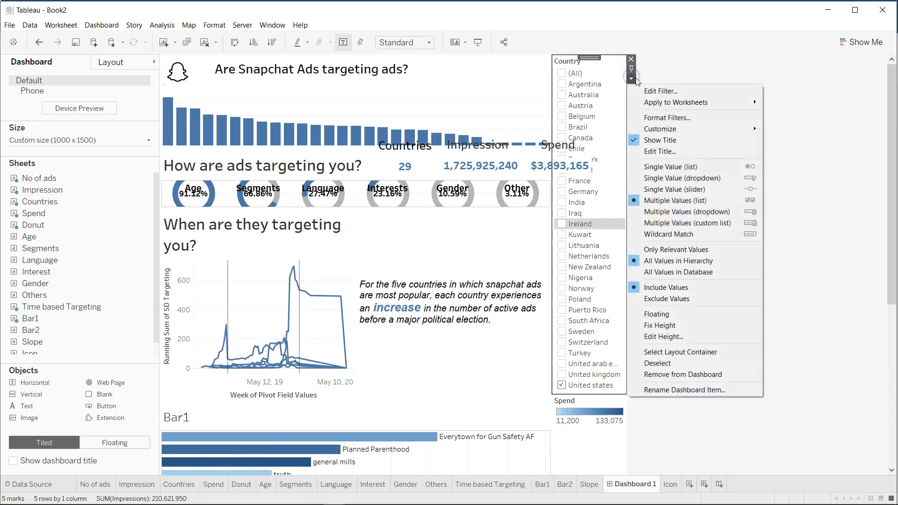
left_click(695, 313)
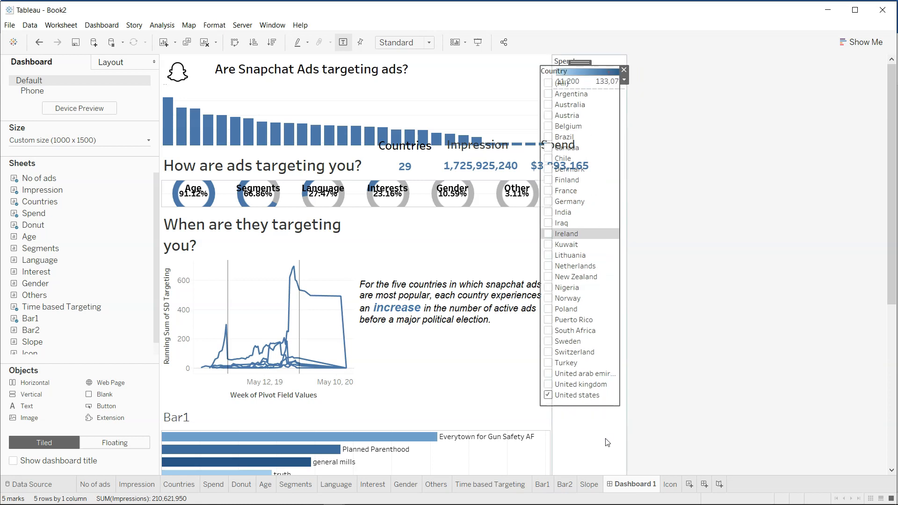
left_click(624, 81)
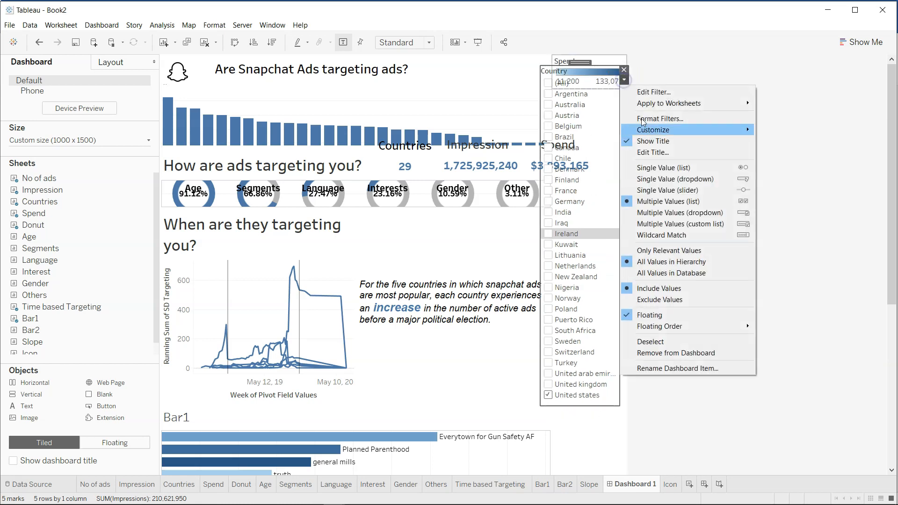
left_click(671, 179)
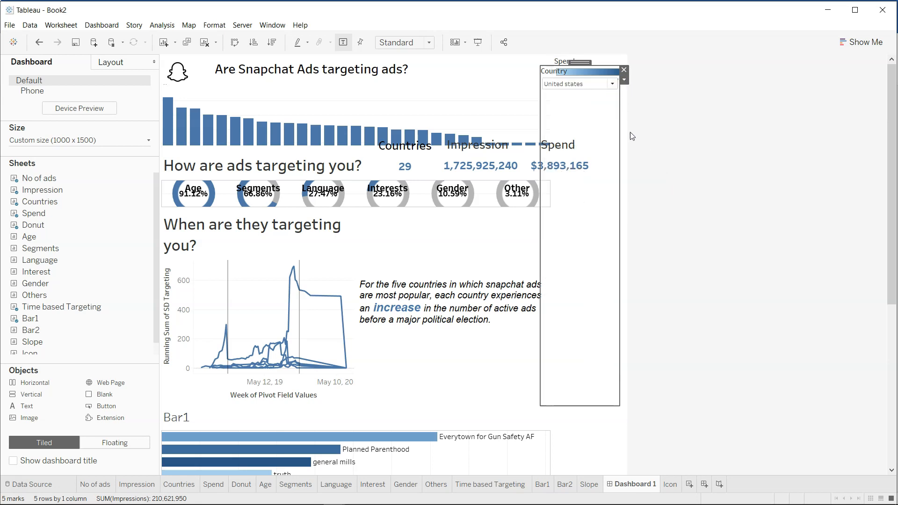
Step: Shrink the floating Country dropdown to fit its control and place it above the Bar1 chart
left_click_drag(587, 404, 607, 101)
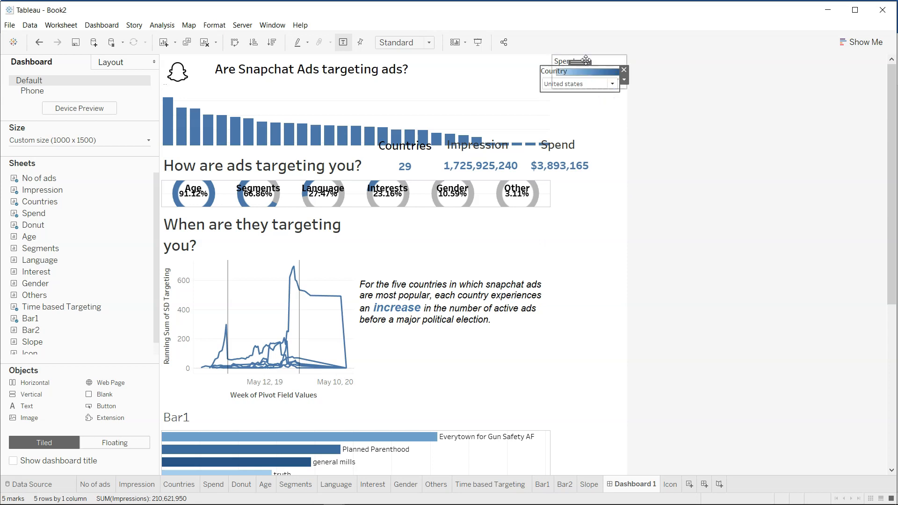
left_click_drag(584, 63, 472, 397)
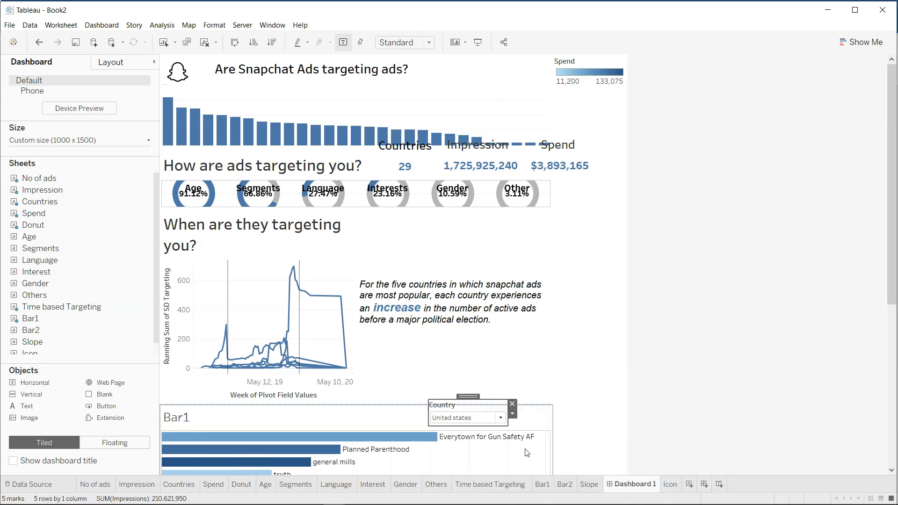
Step: Make the Spend color legend floating and place it above the Bar1 chart, beside the Country dropdown
left_click(599, 70)
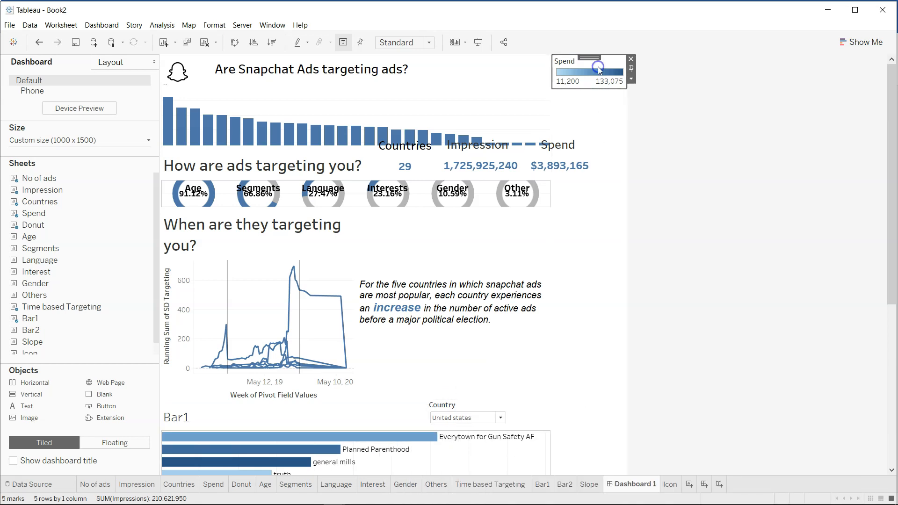
left_click_drag(587, 57, 587, 234)
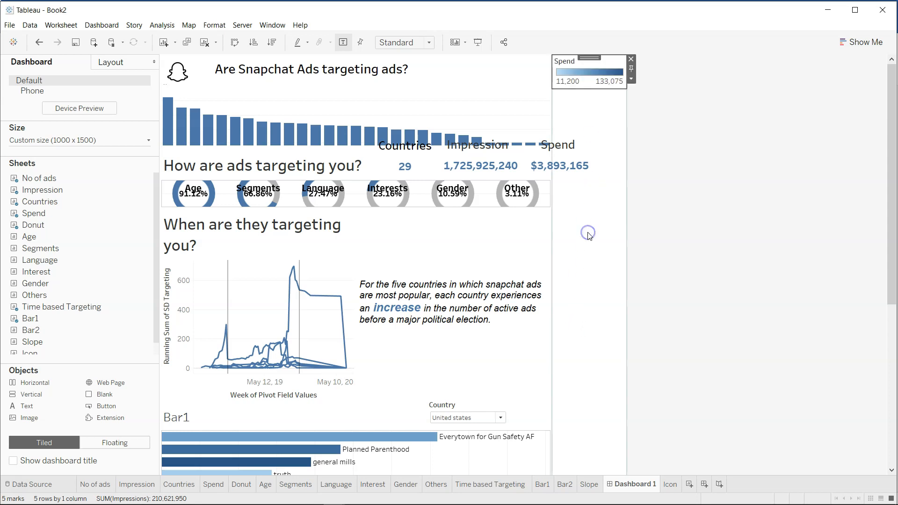
left_click(631, 78)
left_click(656, 155)
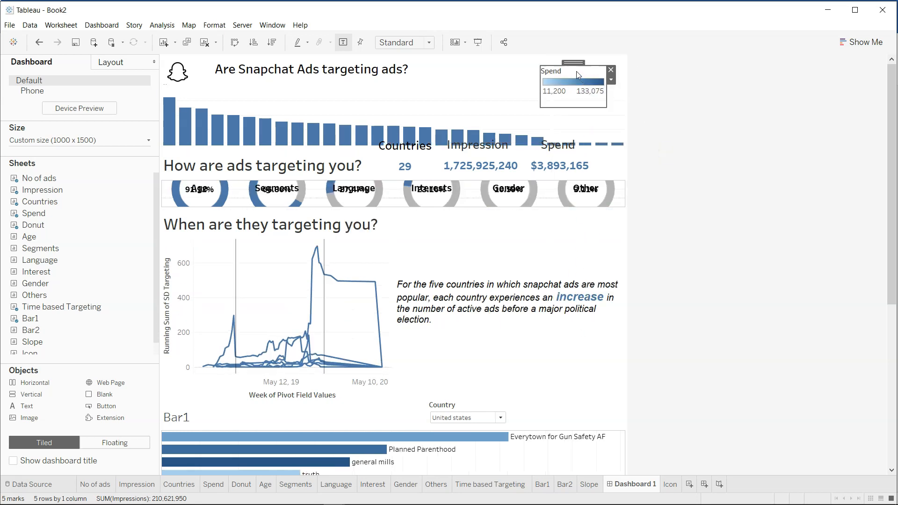
left_click_drag(575, 61, 592, 395)
left_click(696, 440)
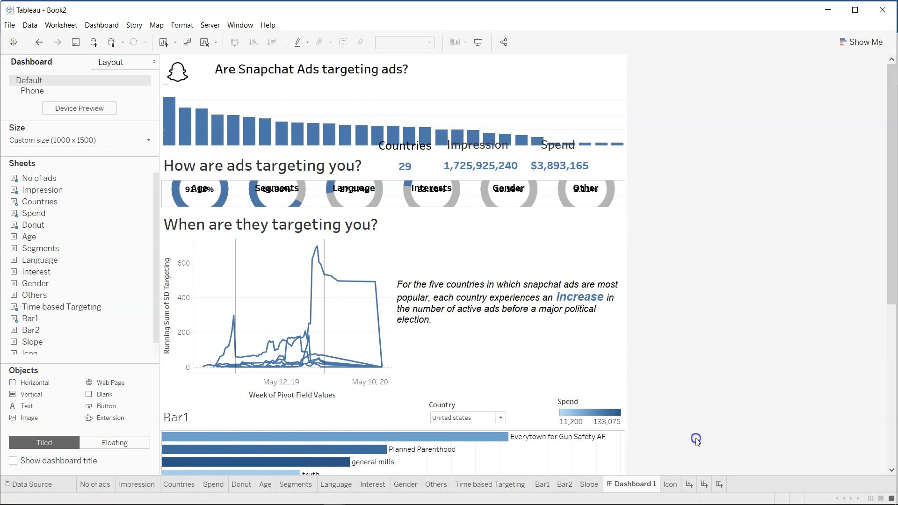
Step: Hide the title of the Bar1 chart on the dashboard
scroll(353, 461, "down", 5)
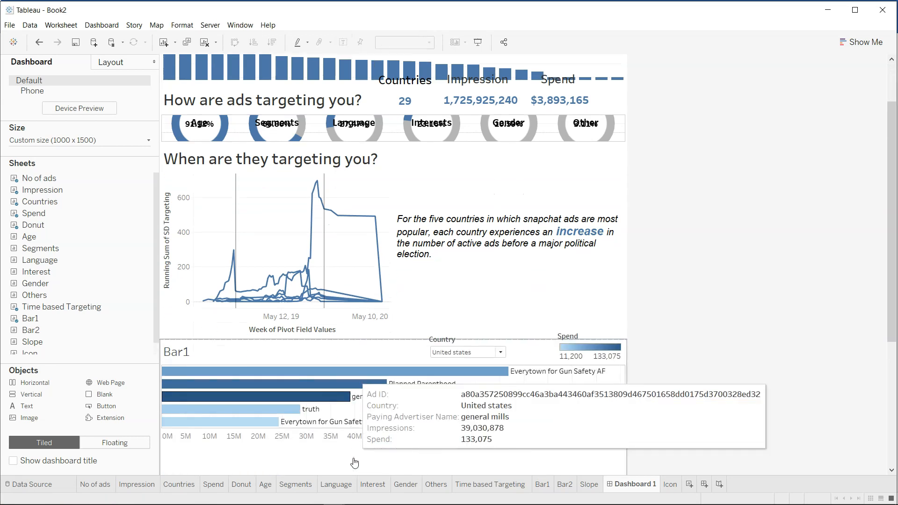
scroll(193, 345, "up", 1)
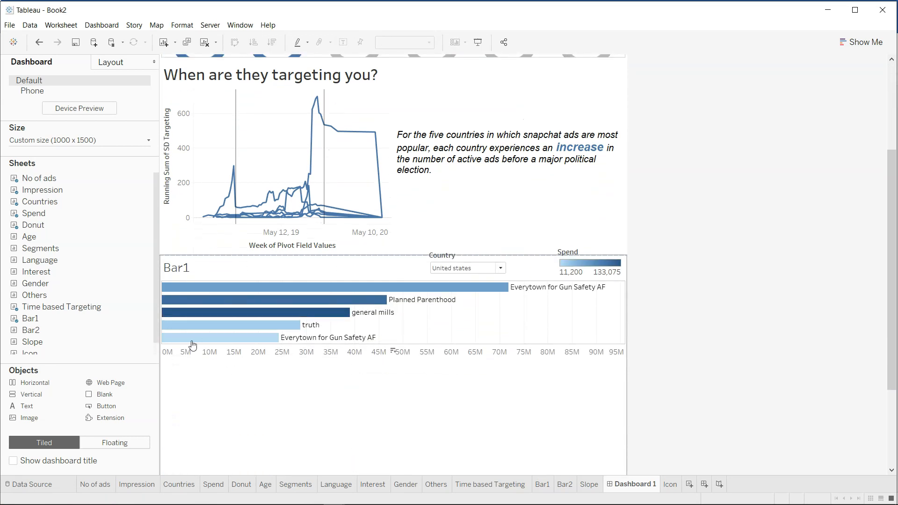
right_click(172, 275)
left_click(205, 301)
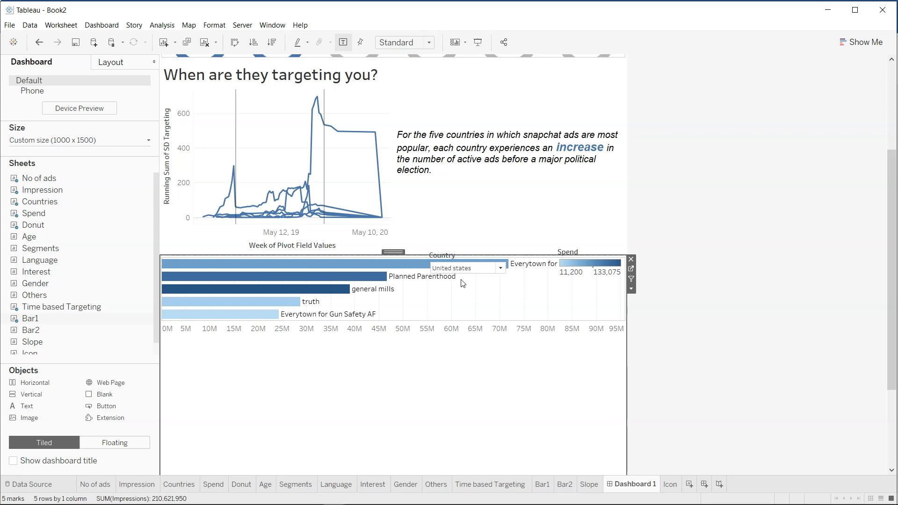
Step: Insert a blank object between the time chart and Bar1, and reduce it to a narrow strip behind the Country dropdown and Spend legend
double_click(124, 347)
key("ctrl+z")
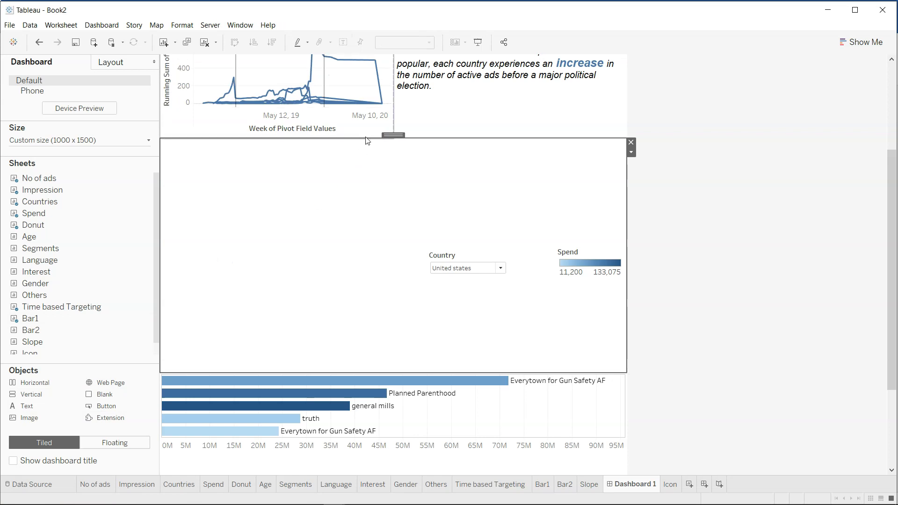
left_click_drag(366, 138, 385, 248)
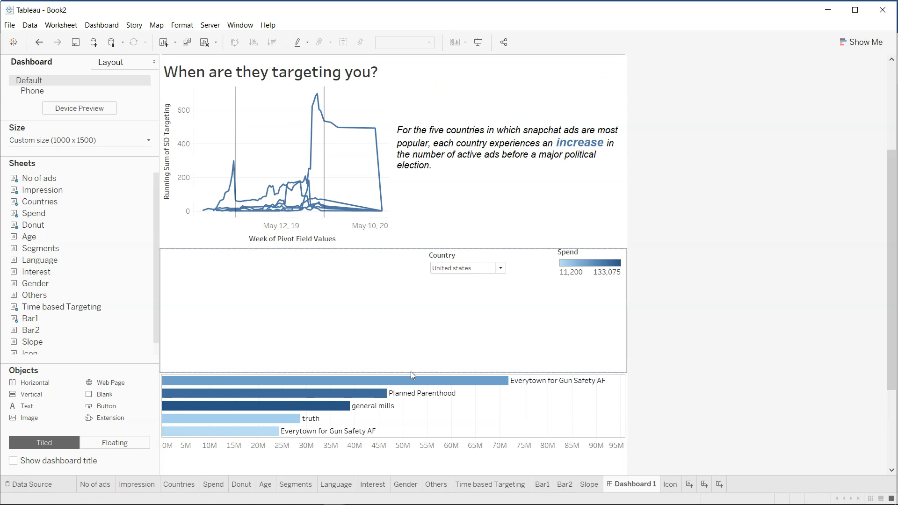
left_click(451, 368)
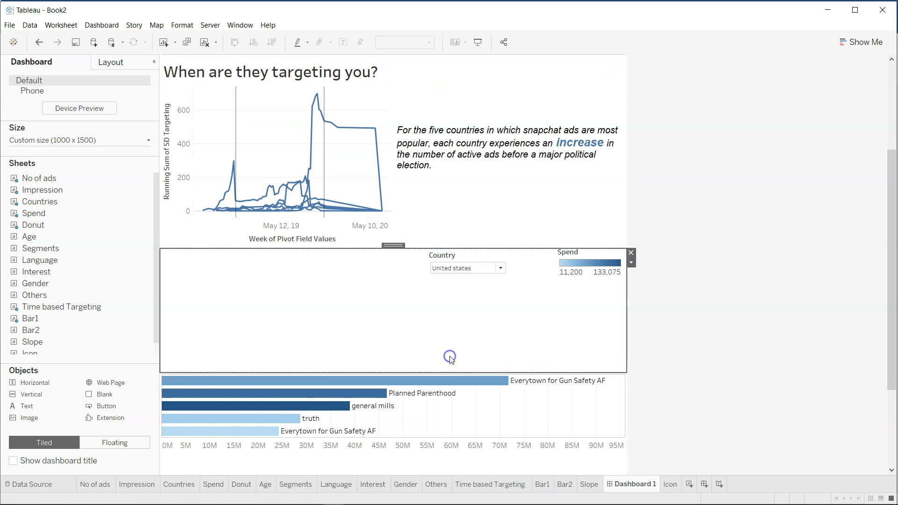
left_click_drag(456, 373, 467, 289)
Step: Add the Bar2 sheet as a tiled object directly to the left of the Bar1 chart and hide its title
scroll(697, 382, "up", 3)
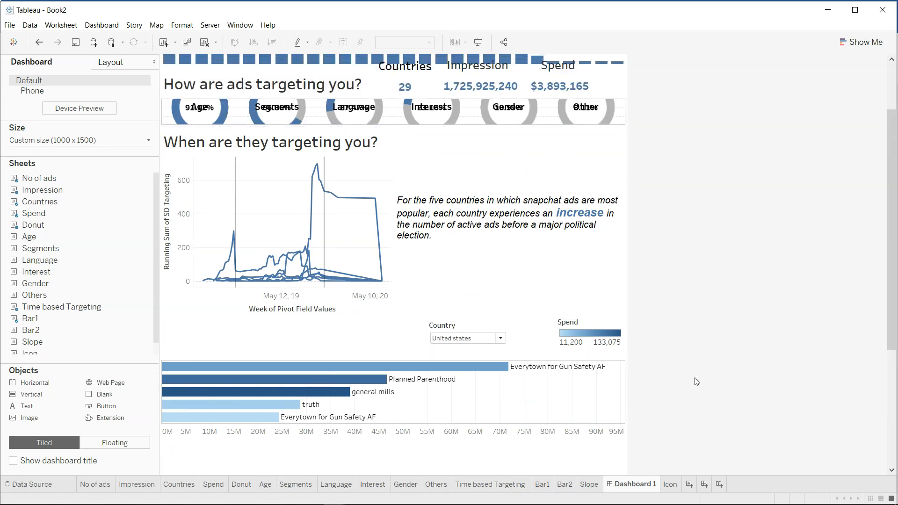
mouse_move(96, 321)
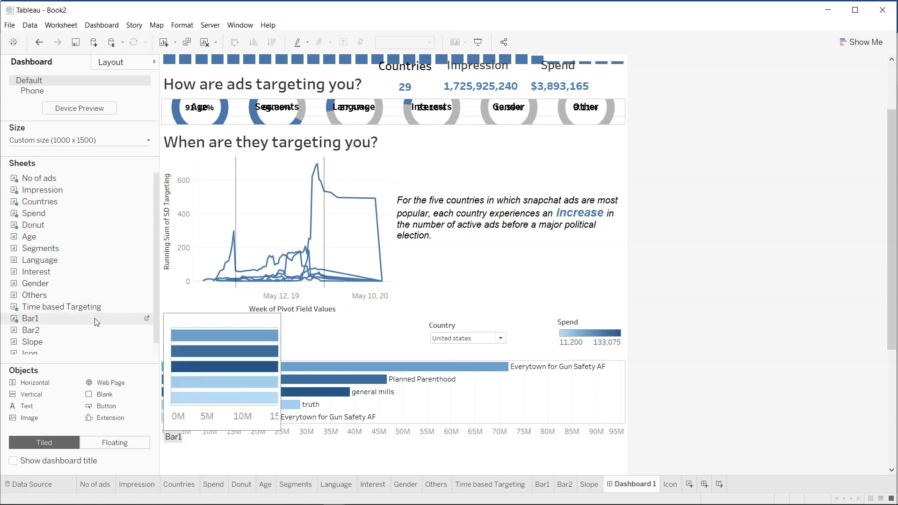
left_click_drag(89, 332, 265, 359)
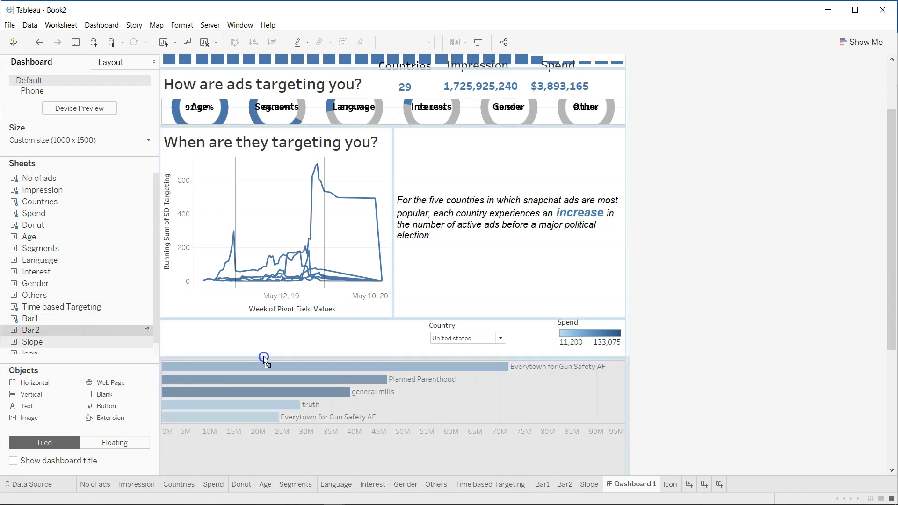
left_click_drag(210, 362, 170, 377)
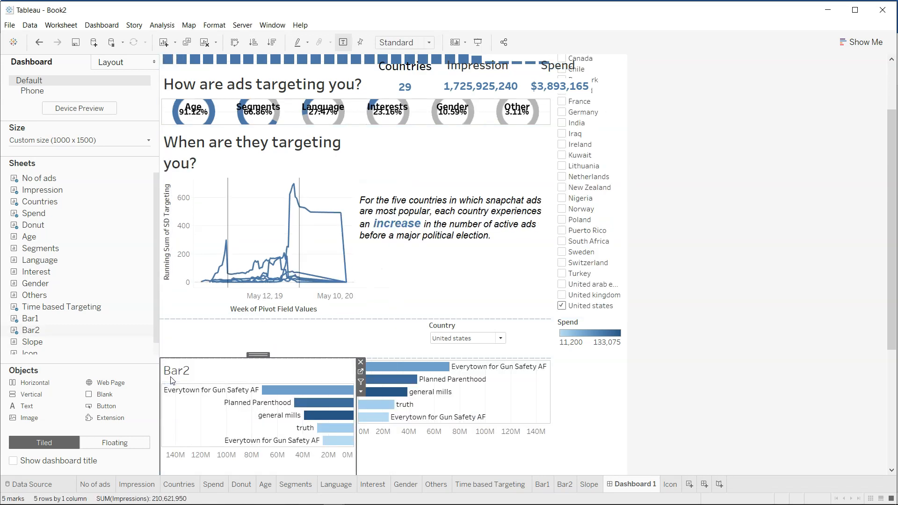
right_click(234, 376)
left_click(269, 401)
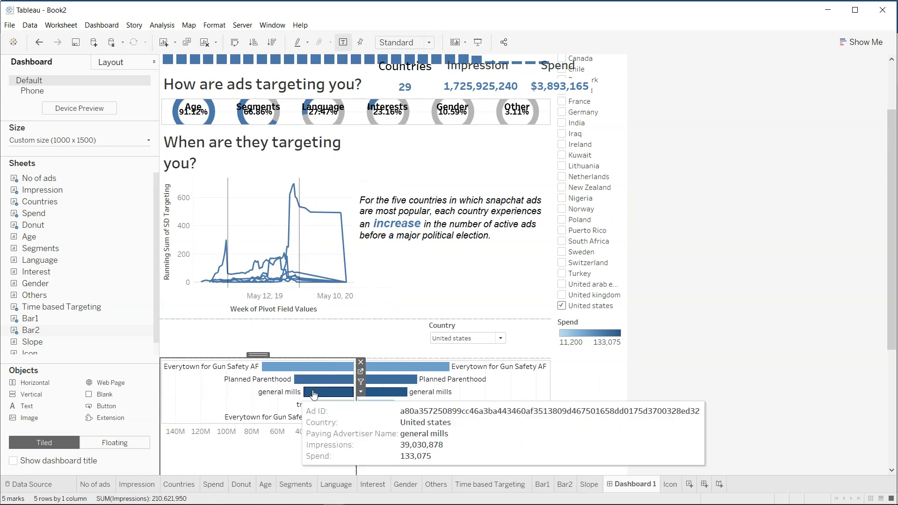
left_click(707, 403)
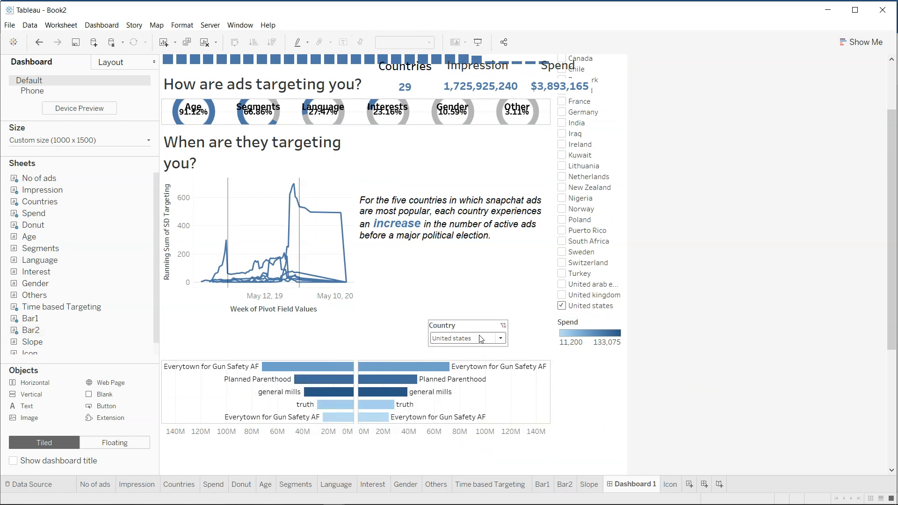
Step: Make the added Country filter list for Bar2 floating and change it to a Single Value (dropdown)
left_click(585, 353)
left_click(618, 148)
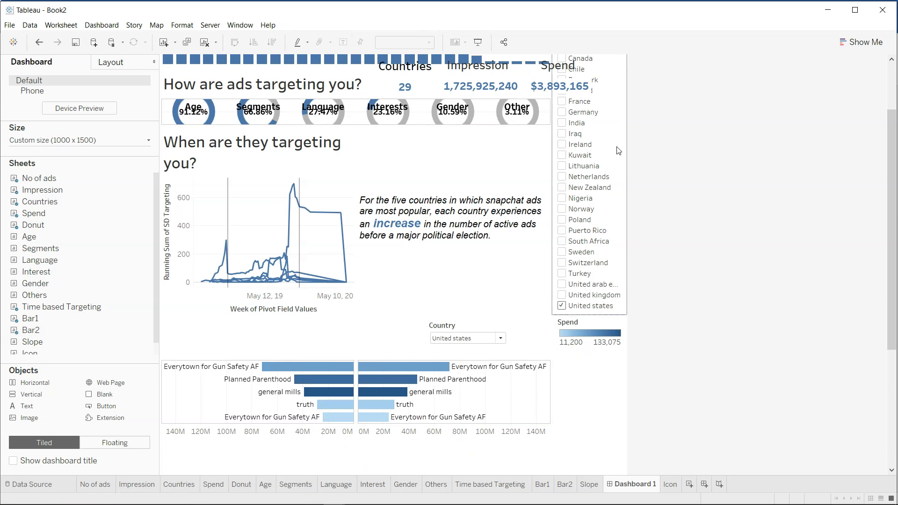
scroll(618, 150, "up", 3)
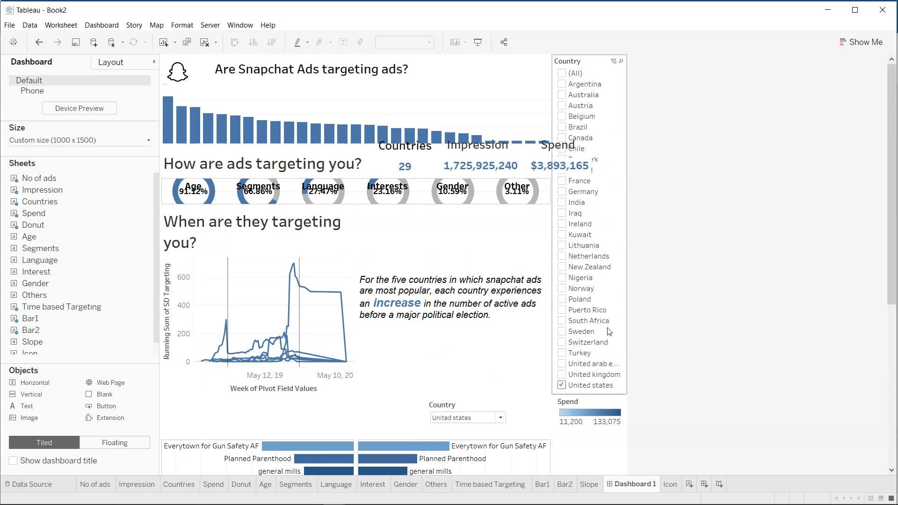
left_click(593, 69)
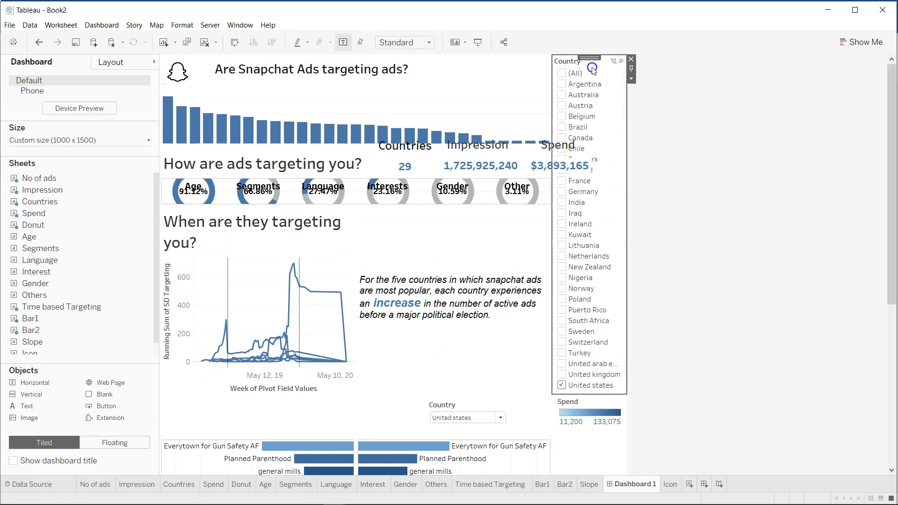
left_click(633, 82)
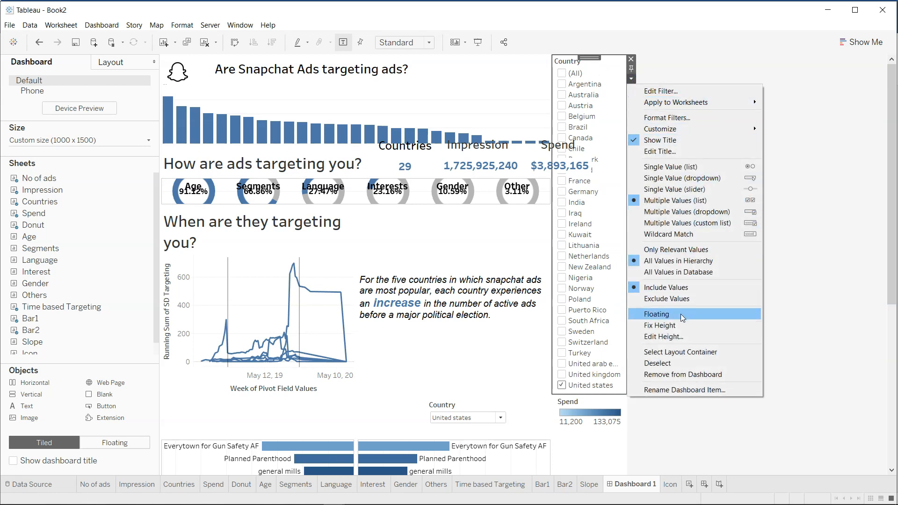
left_click(680, 313)
left_click(626, 83)
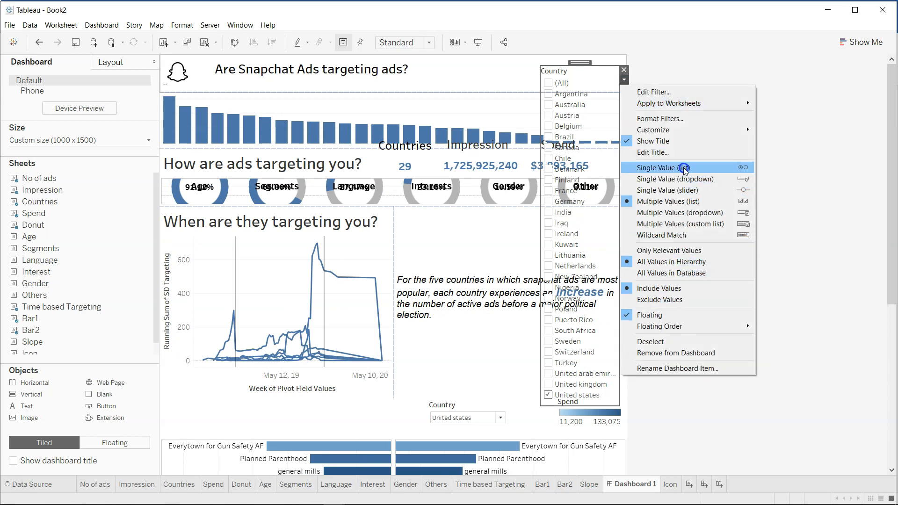
left_click(684, 169)
left_click(626, 82)
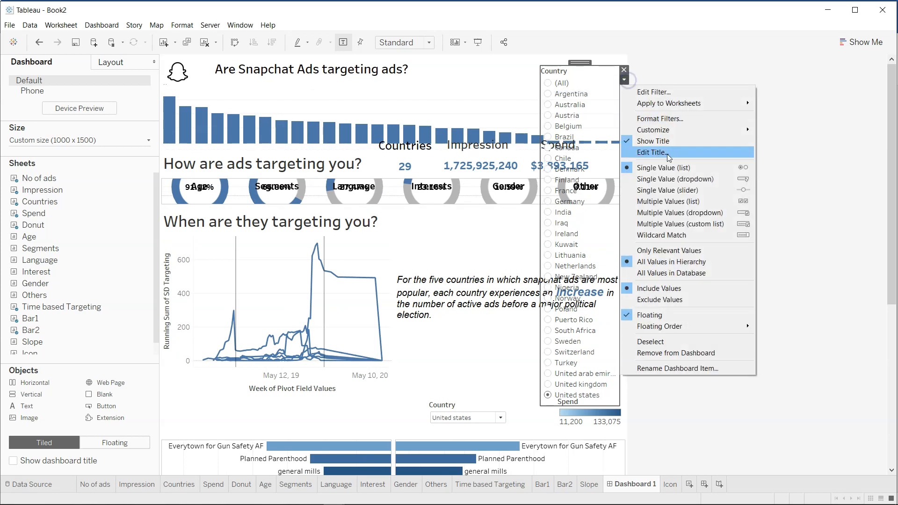
left_click(676, 177)
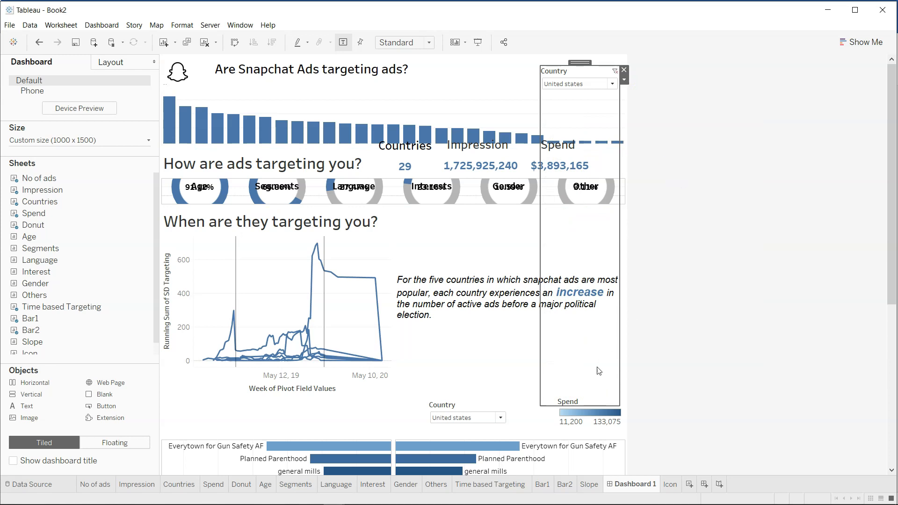
Step: Shrink the new Country dropdown and arrange both Country dropdowns side by side above the Bar2 and Bar1 charts
left_click_drag(596, 407, 603, 92)
left_click_drag(587, 63, 443, 406)
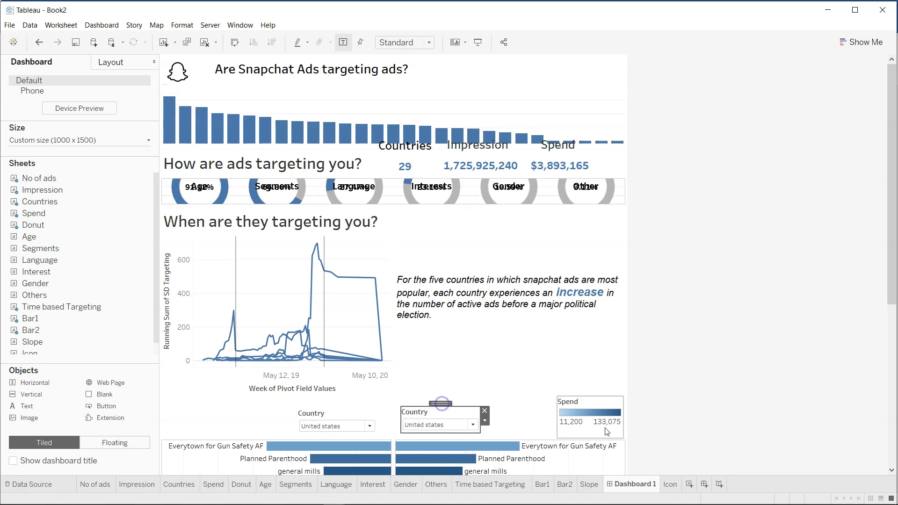
scroll(606, 431, "down", 5)
left_click(602, 210)
left_click(667, 288)
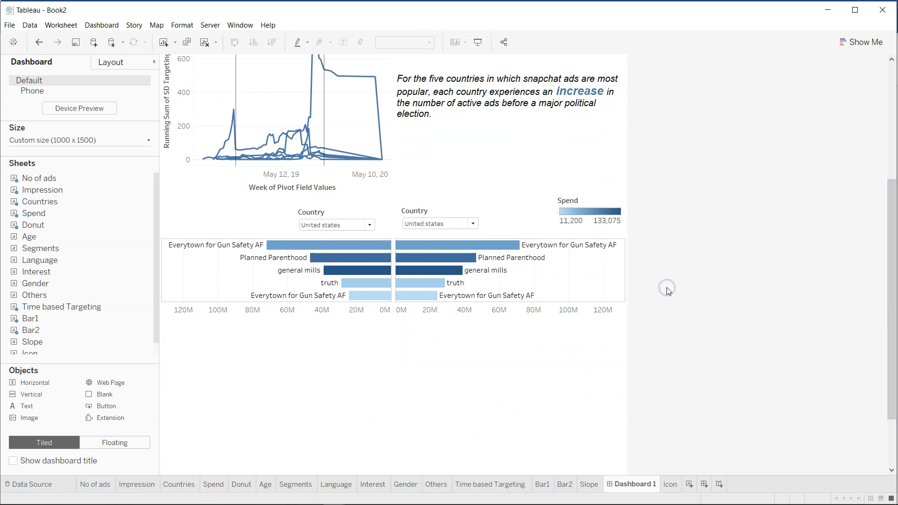
Step: Show the Color Legend (Spend) belonging to the Bar2 chart on the dashboard
left_click(215, 277)
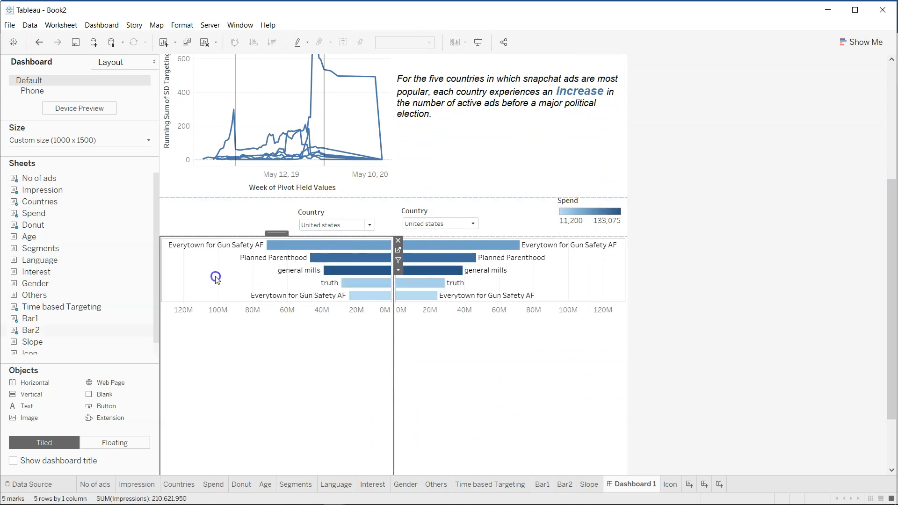
left_click(398, 270)
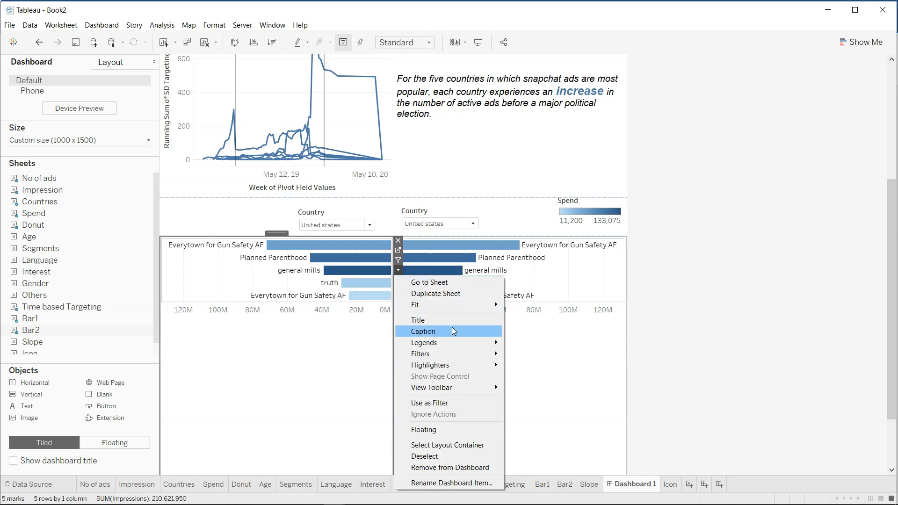
mouse_move(461, 344)
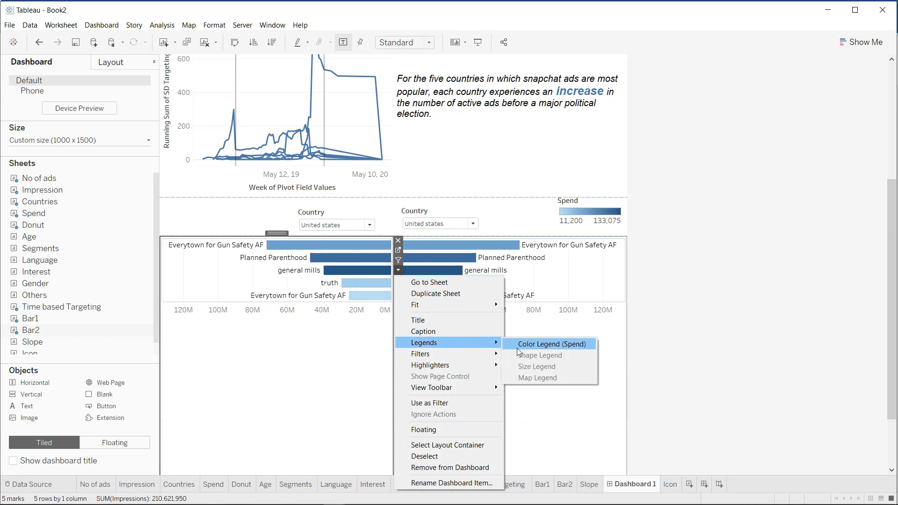
left_click(542, 343)
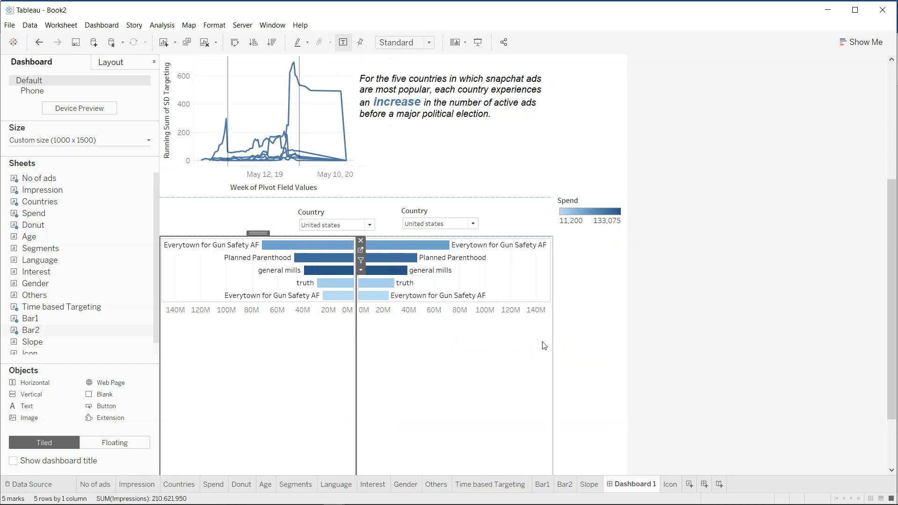
Step: Make the Bar2 Spend legend floating and place it above the left end of the Bar2 chart
scroll(638, 400, "up", 5)
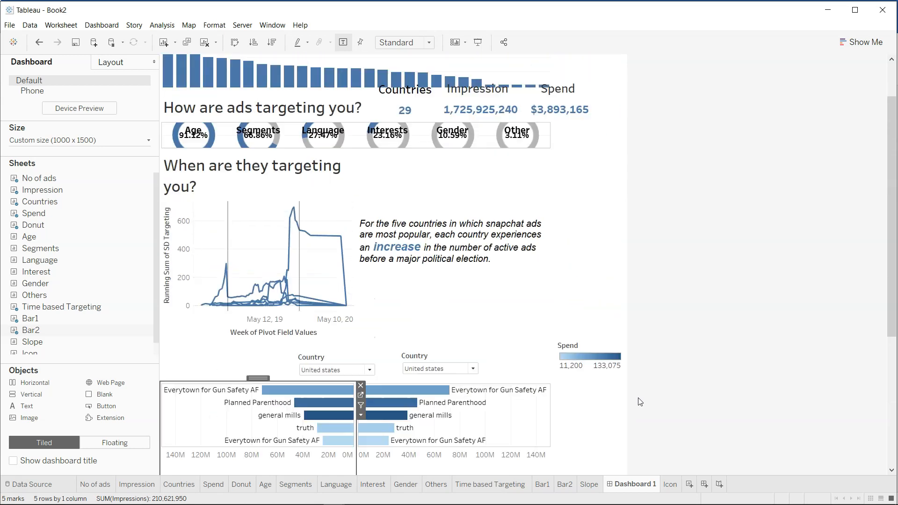
left_click(600, 66)
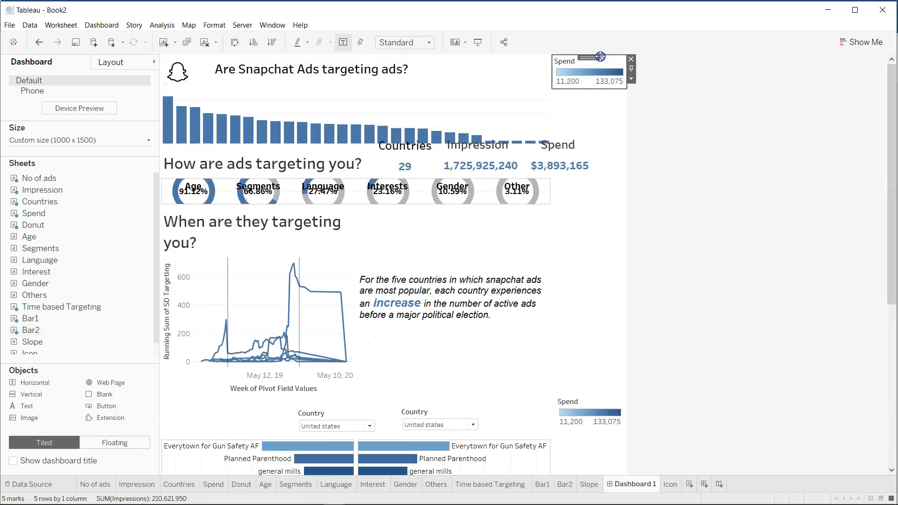
left_click(632, 80)
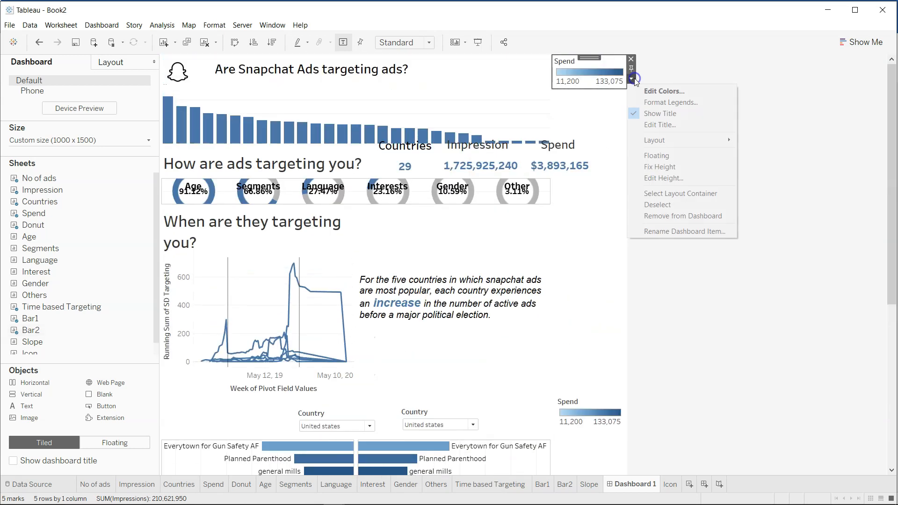
left_click(667, 155)
left_click_drag(574, 62, 197, 406)
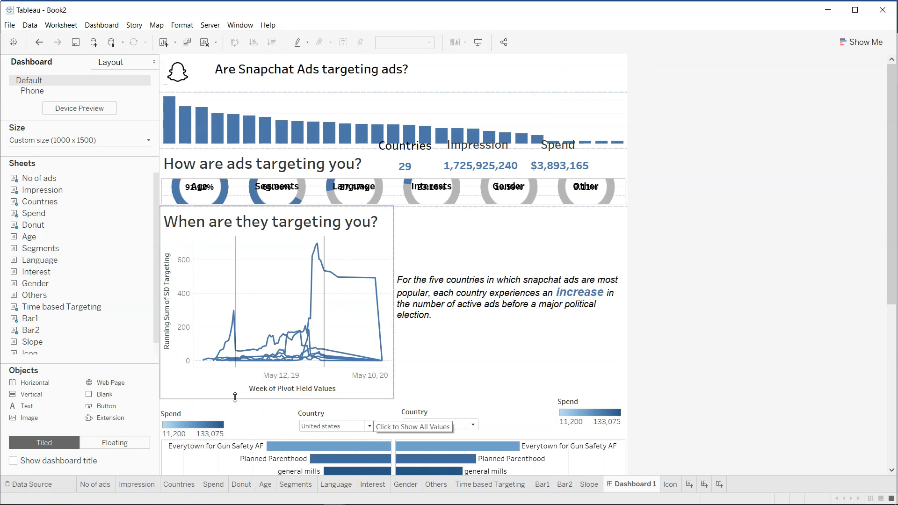
Step: Nudge both Spend legends into position above the outer ends of the mirrored bar charts
double_click(193, 423)
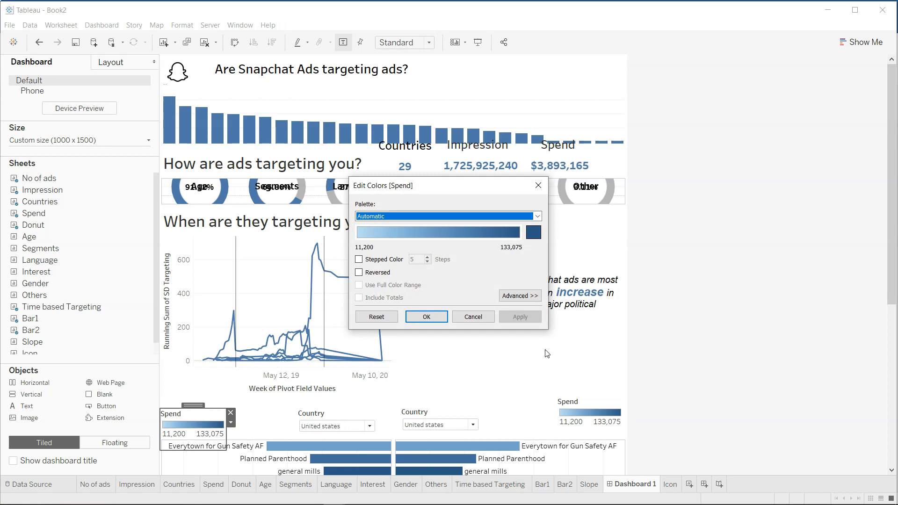
left_click(473, 316)
left_click_drag(202, 405, 201, 403)
left_click(842, 296)
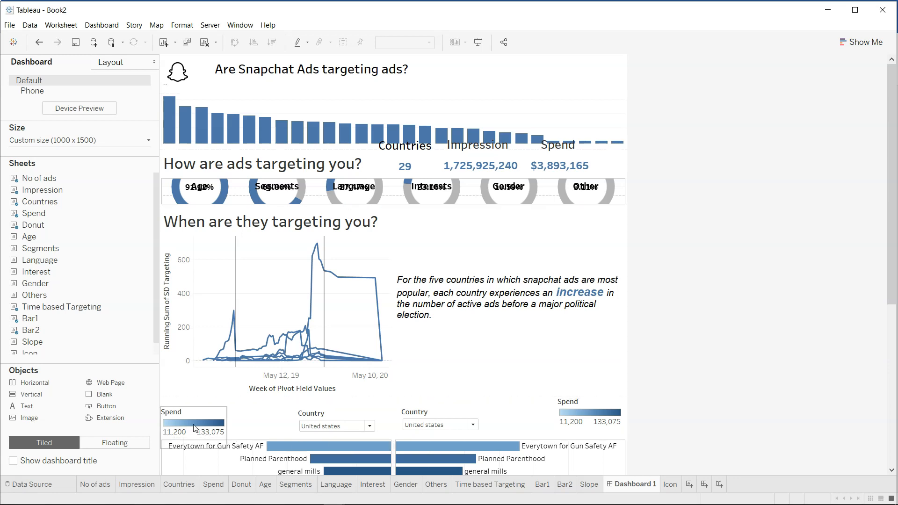
left_click(600, 406)
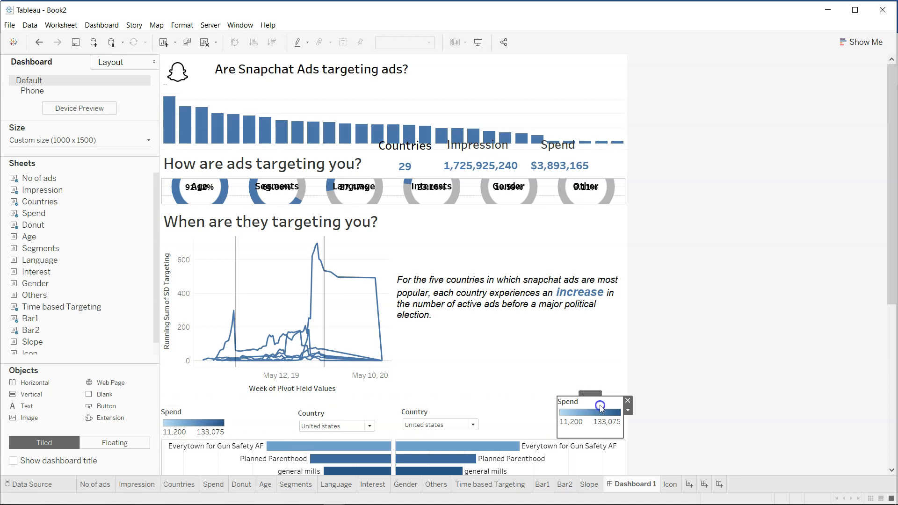
left_click_drag(598, 393, 599, 399)
left_click(680, 413)
Step: Set the Country dropdown belonging to the Bar1 chart to United kingdom
scroll(315, 422, "down", 3)
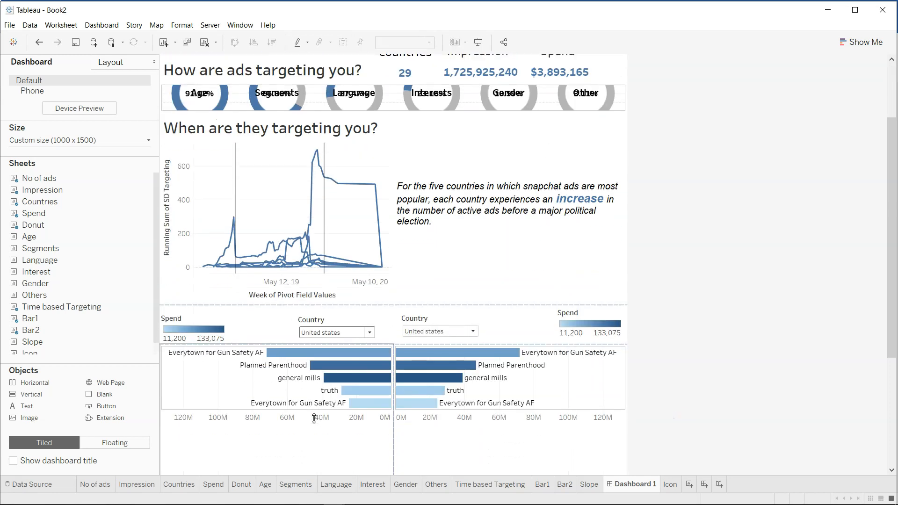
left_click(418, 332)
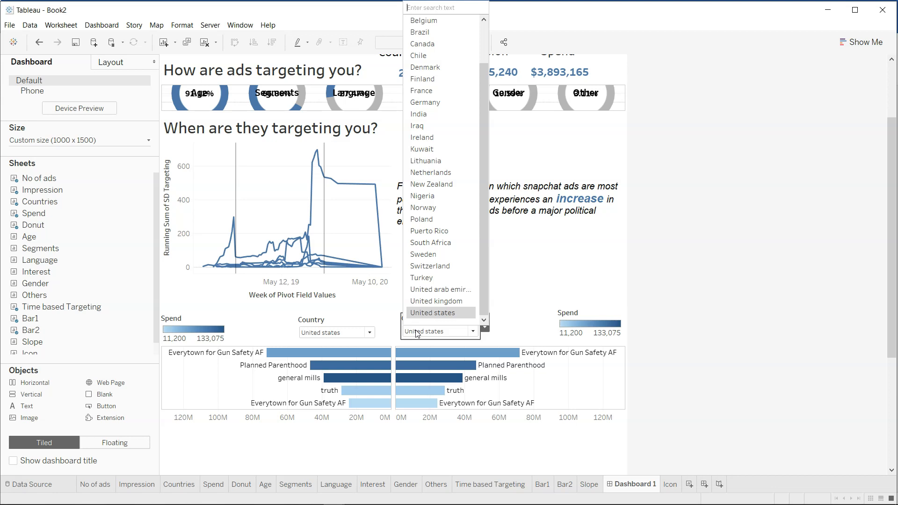
left_click(434, 300)
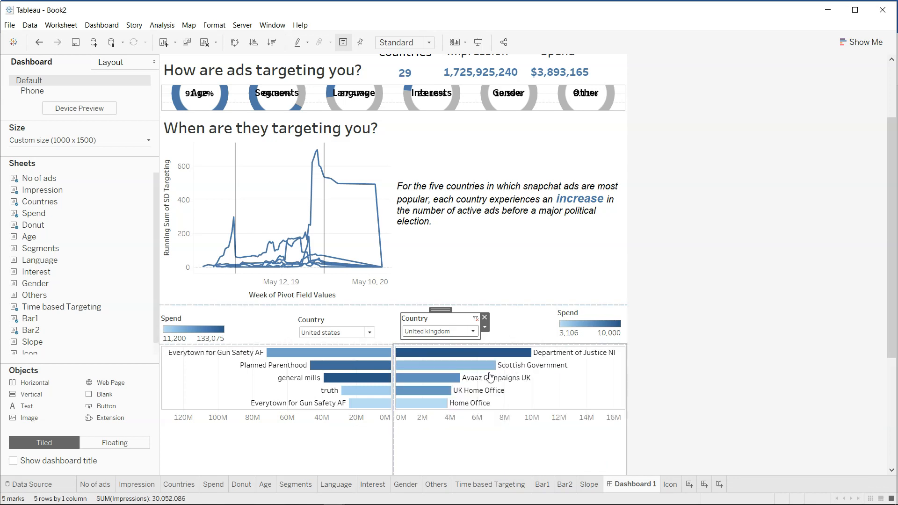
left_click(727, 415)
Step: Shift the United kingdom Country dropdown slightly to the right, widening the gap between the two dropdowns
scroll(727, 416, "down", 5)
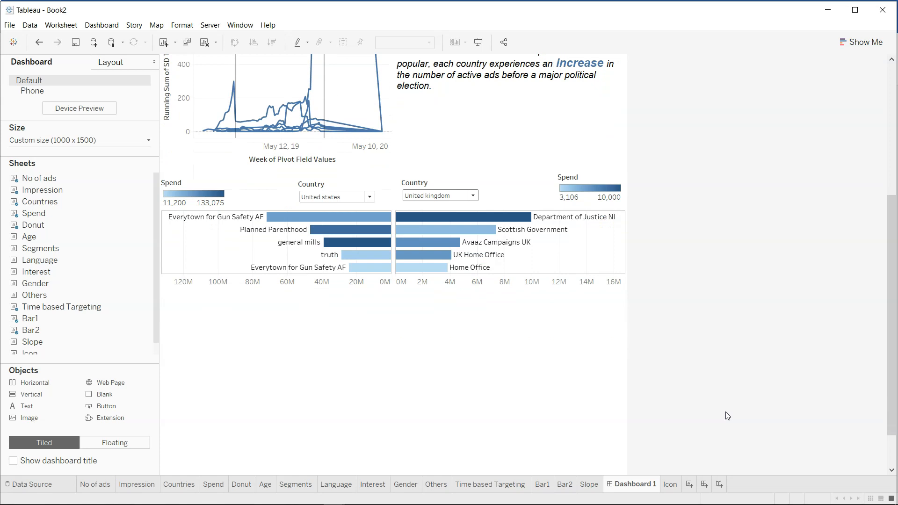
left_click(435, 188)
left_click_drag(443, 176, 448, 175)
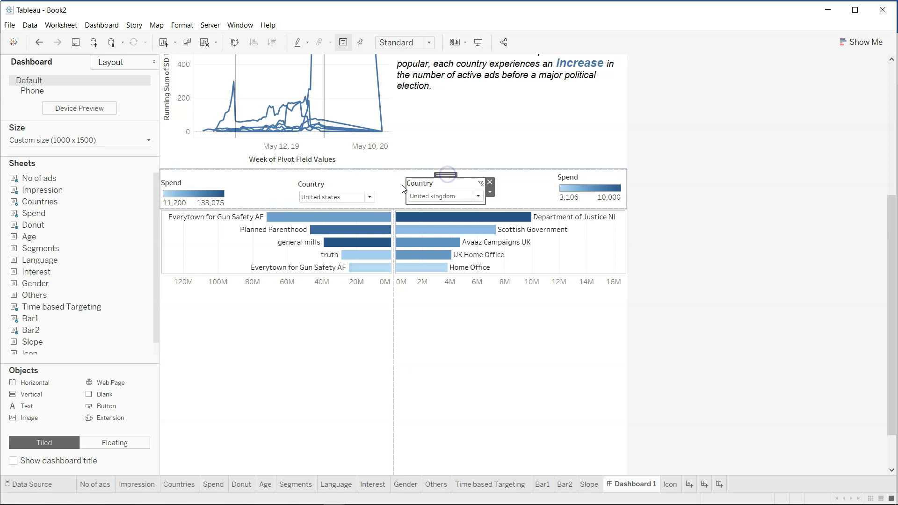
left_click(391, 199)
Step: Add a text object reading "V" in bold, size 10, and float it between the two Country dropdowns
mouse_move(31, 400)
left_mouse_down()
mouse_move(253, 302)
mouse_move(57, 386)
mouse_move(284, 302)
mouse_move(318, 256)
left_mouse_up()
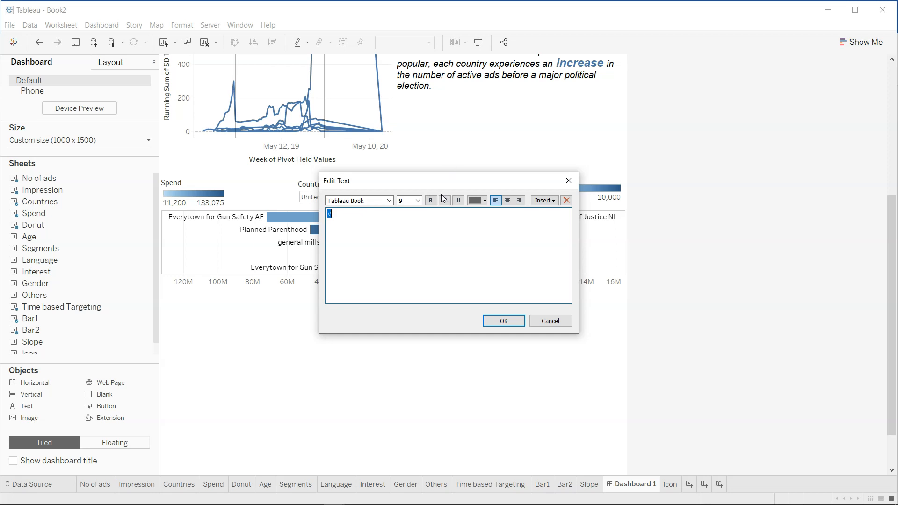
left_click(417, 201)
left_click(410, 225)
left_click(430, 201)
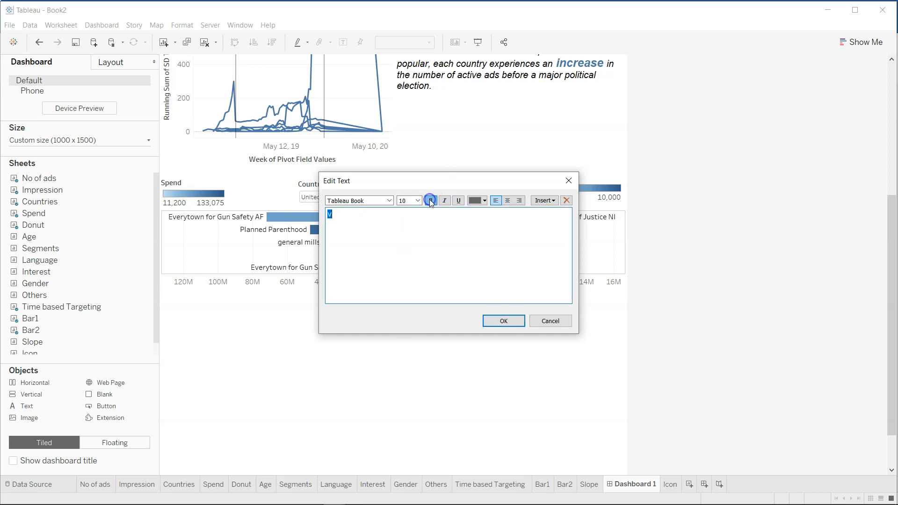
left_click(503, 321)
left_click_drag(346, 252, 408, 181)
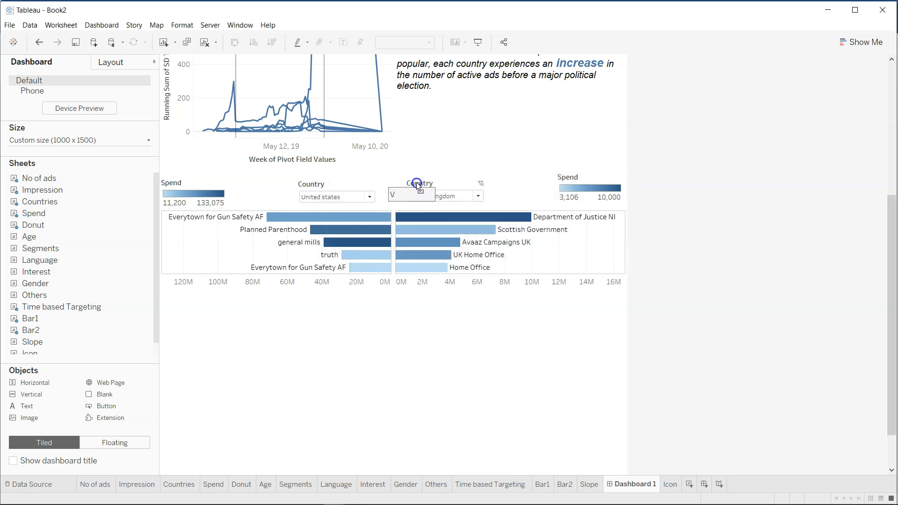
left_click(724, 257)
Step: Add the Slope sheet across the dashboard below the bar charts and adjust its height
scroll(782, 364, "down", 2)
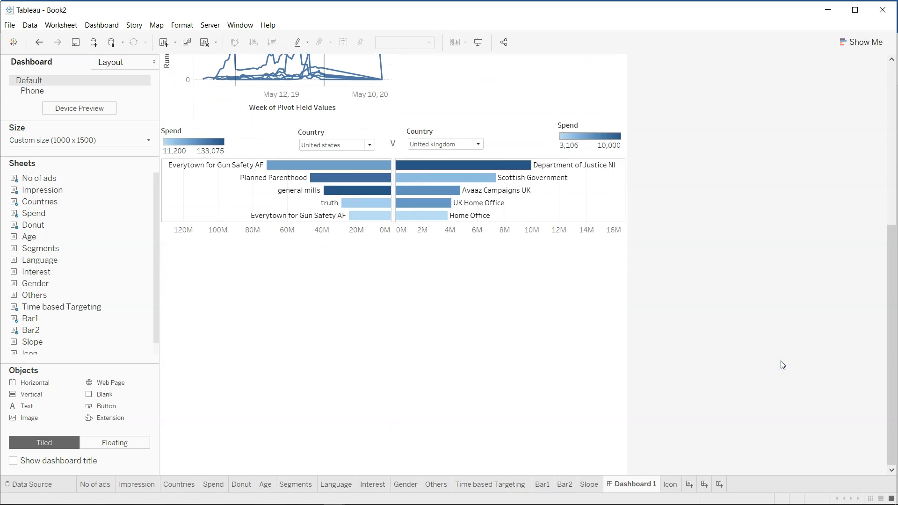
mouse_move(63, 347)
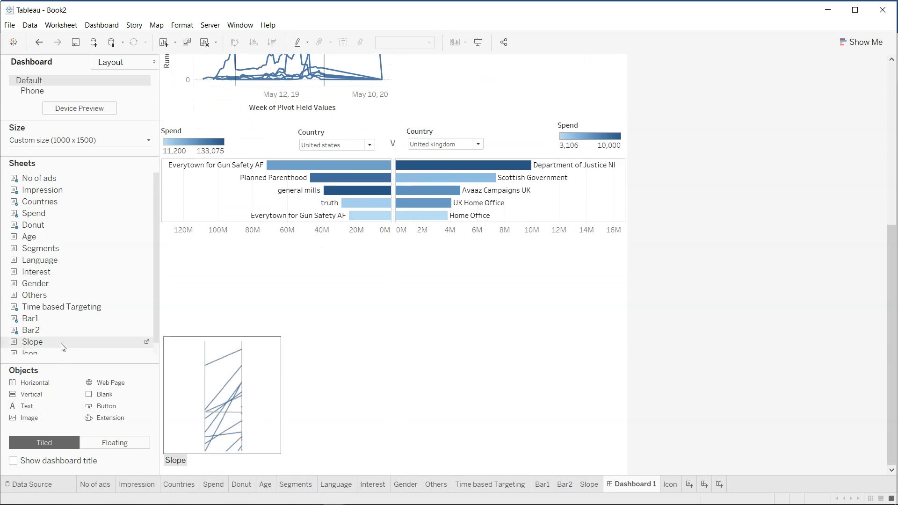
left_click_drag(63, 346, 395, 473)
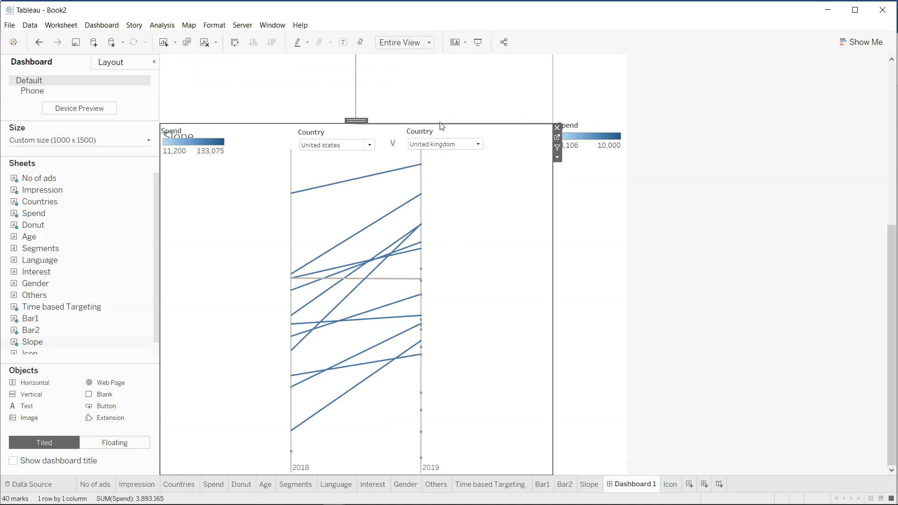
left_click_drag(440, 125, 459, 269)
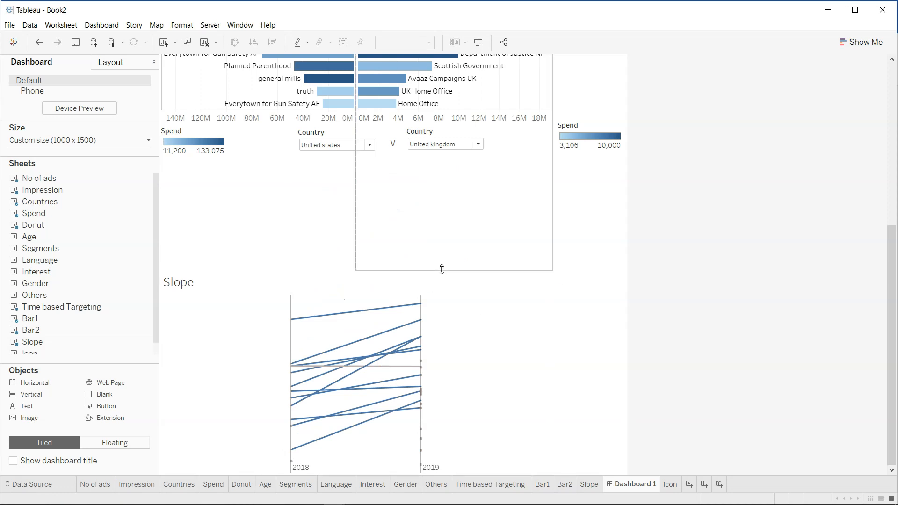
left_click_drag(436, 270, 435, 174)
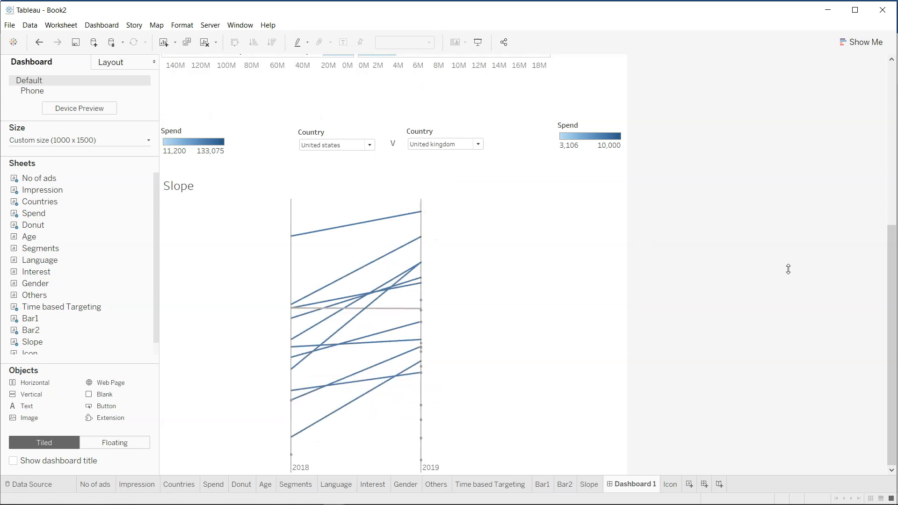
Step: Adjust the row heights around the blank area above the bar charts, bringing the charts closer to the Country dropdowns
scroll(788, 269, "up", 5)
scroll(788, 269, "up", 1)
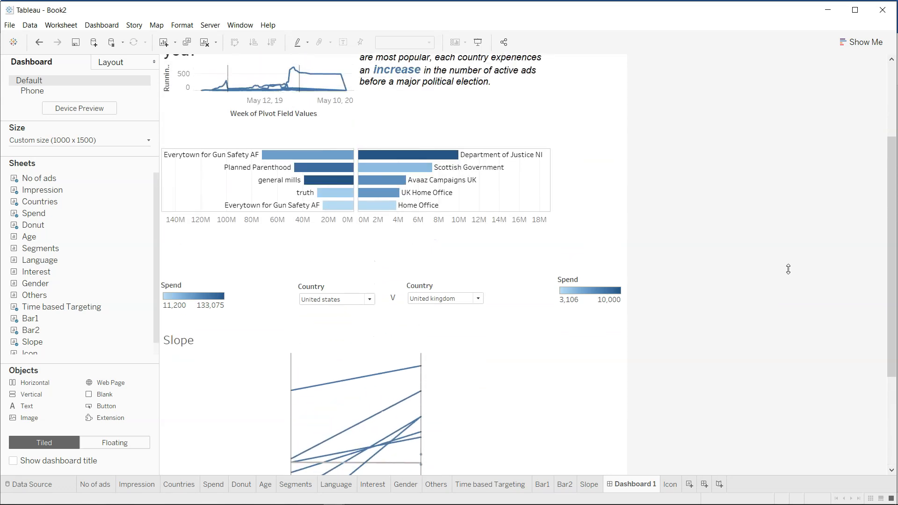
scroll(789, 269, "up", 1)
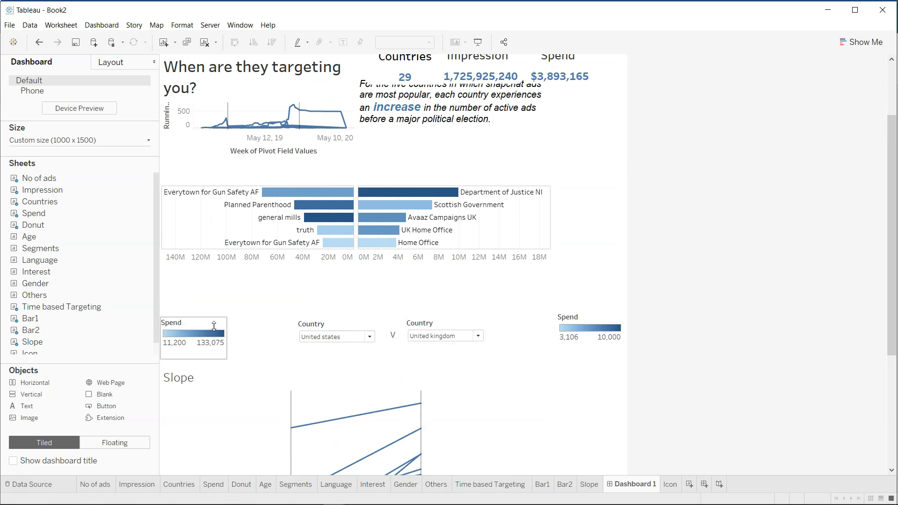
scroll(399, 280, "up", 2)
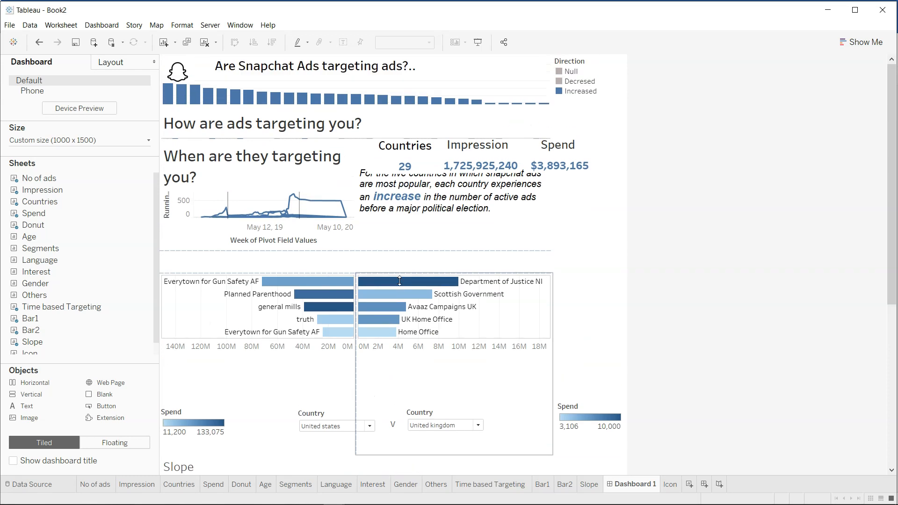
scroll(399, 280, "down", 3)
left_click_drag(350, 301, 367, 177)
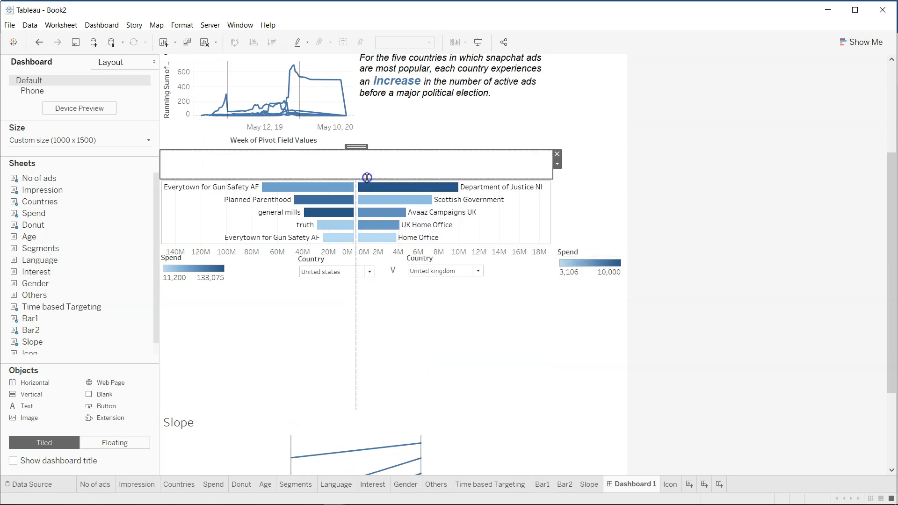
Step: Lower the bar charts beneath the Country dropdowns and Spend legends, and extend the time chart row down to the dropdowns
left_click(329, 310)
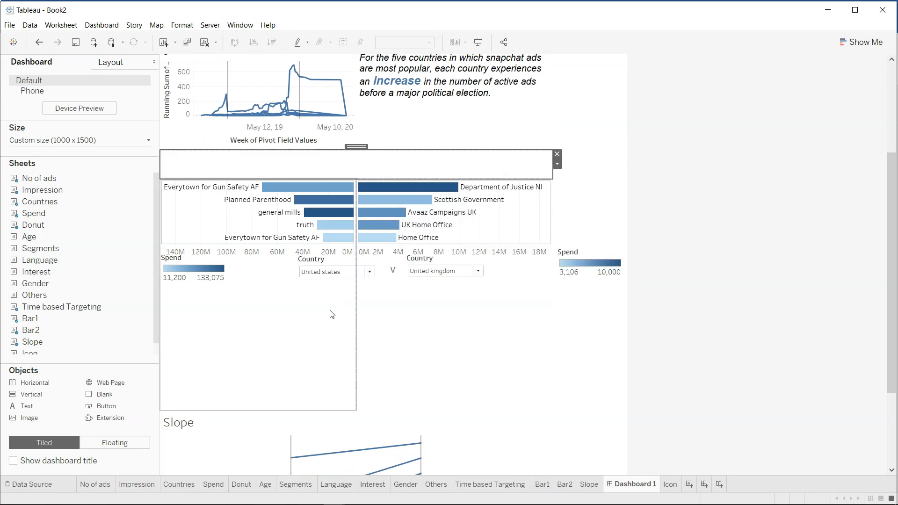
left_click(386, 328)
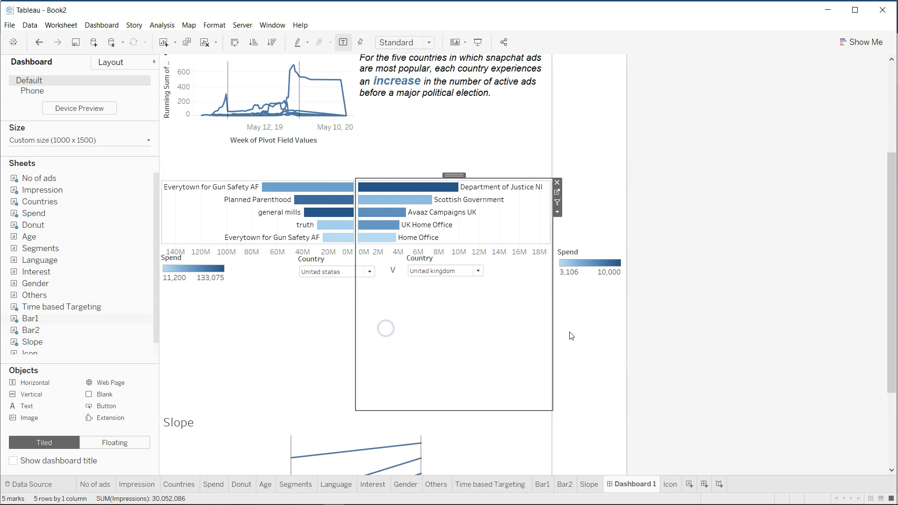
left_click(593, 313)
scroll(593, 313, "up", 2)
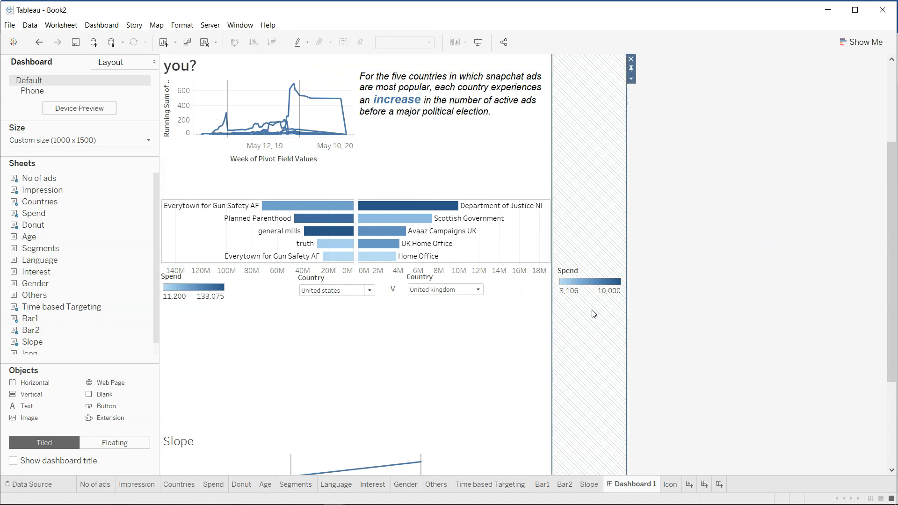
left_click(489, 376)
mouse_move(424, 251)
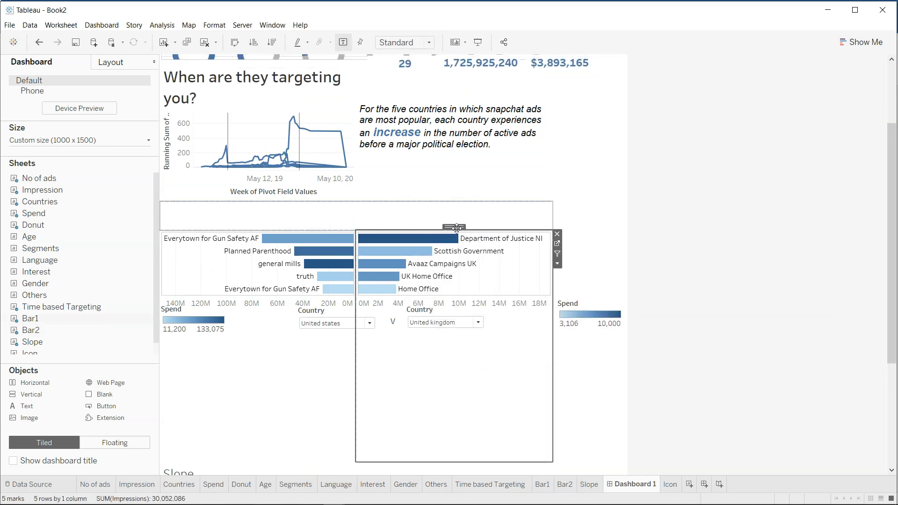
left_click_drag(452, 227, 514, 354)
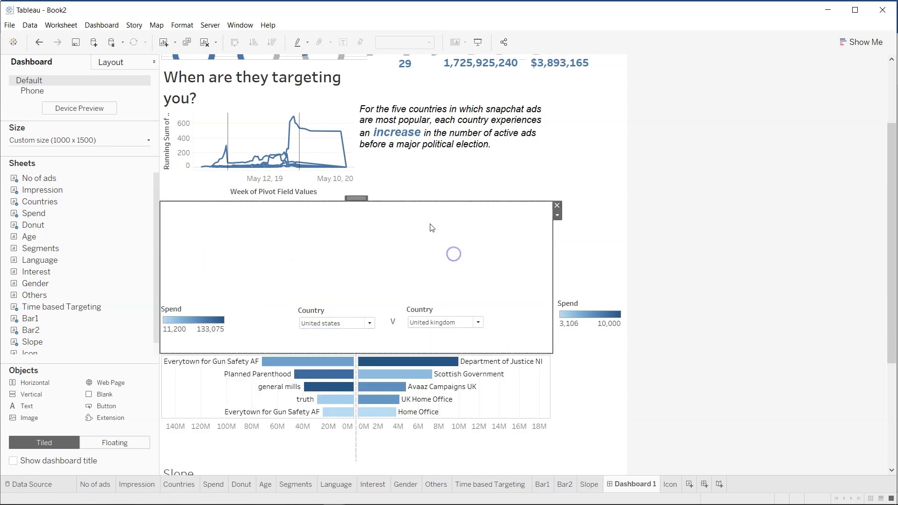
left_click_drag(393, 202, 420, 287)
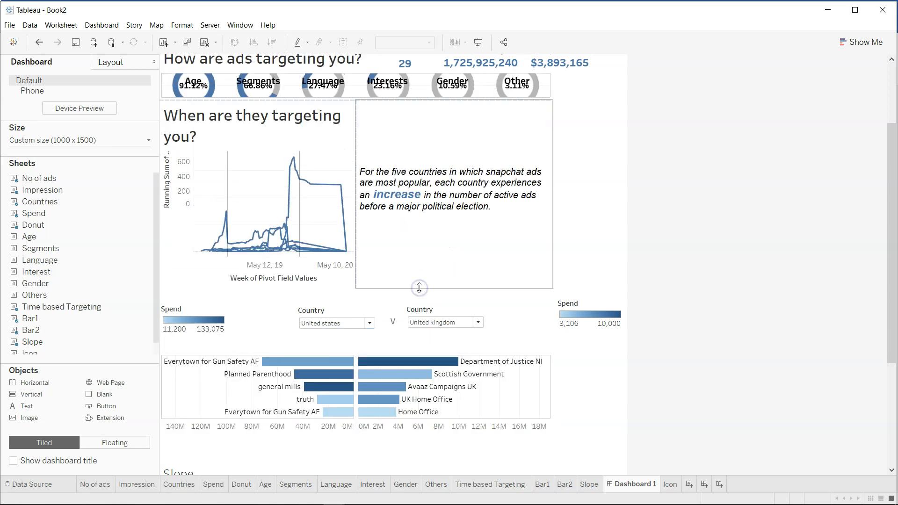
Step: Increase the height of the donut chart row and remove the Direction legend from the dashboard
scroll(529, 274, "up", 3)
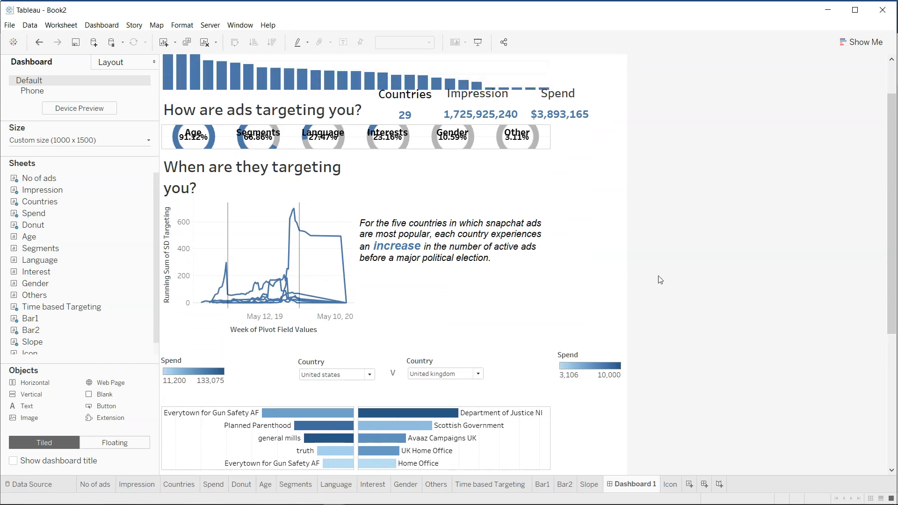
left_click_drag(443, 198, 458, 248)
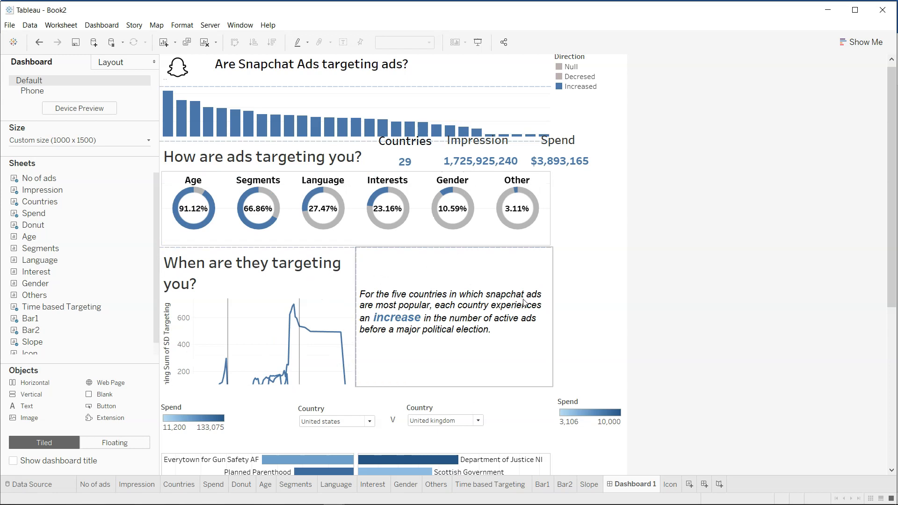
left_click(591, 72)
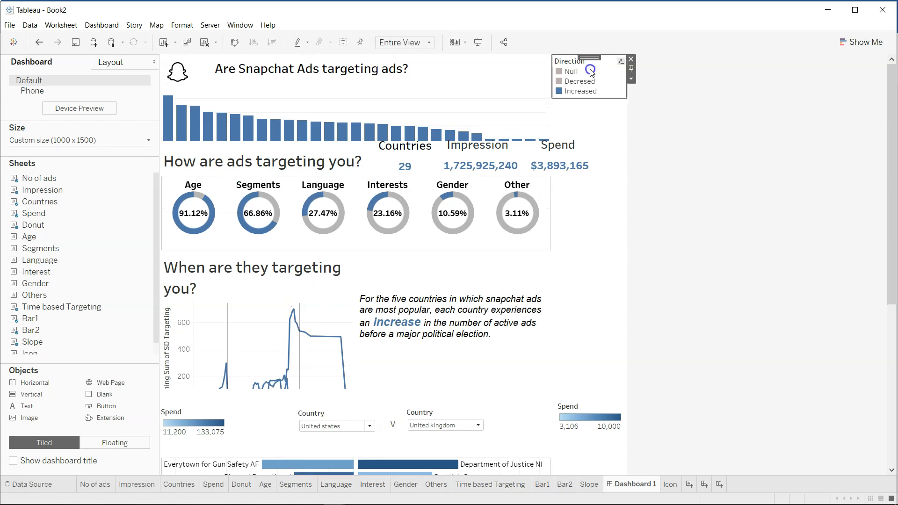
left_click(631, 59)
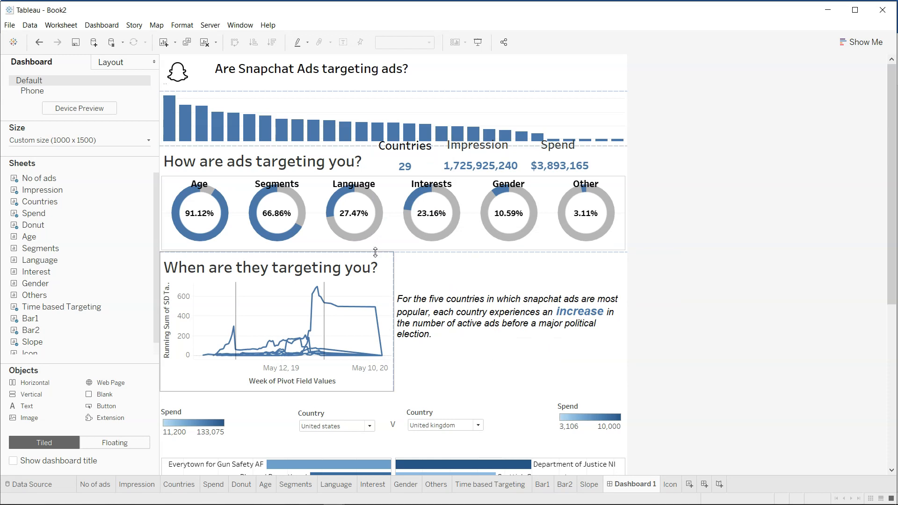
Step: Move the top edge of the bar charts further down and extend the time chart row downward
scroll(577, 418, "down", 5)
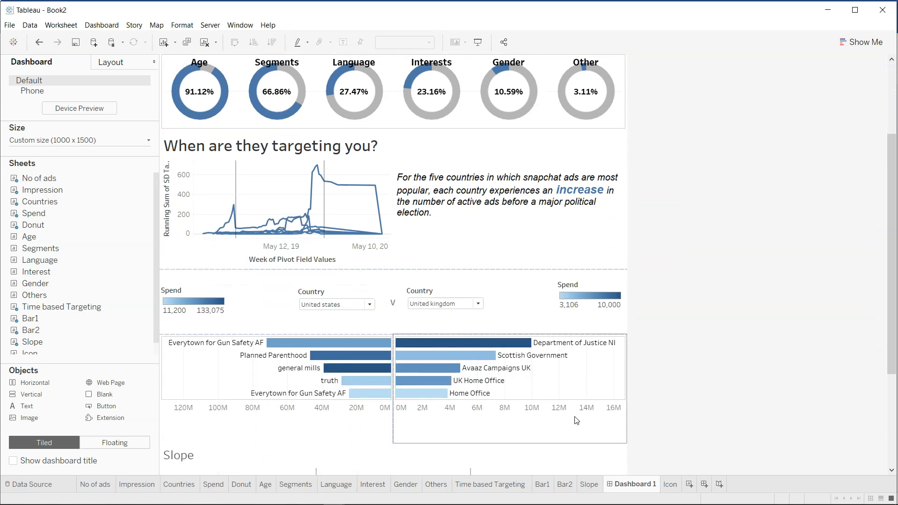
mouse_move(448, 383)
scroll(447, 382, "down", 5)
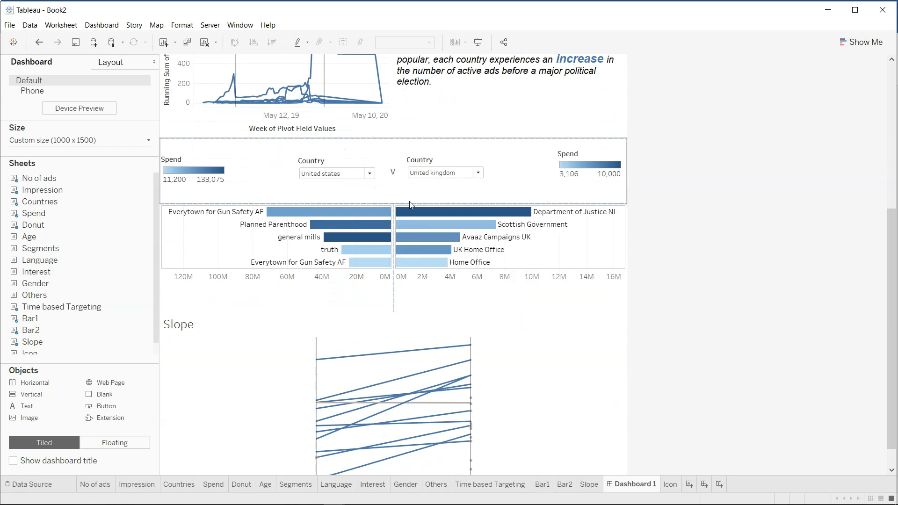
left_click_drag(410, 204, 419, 231)
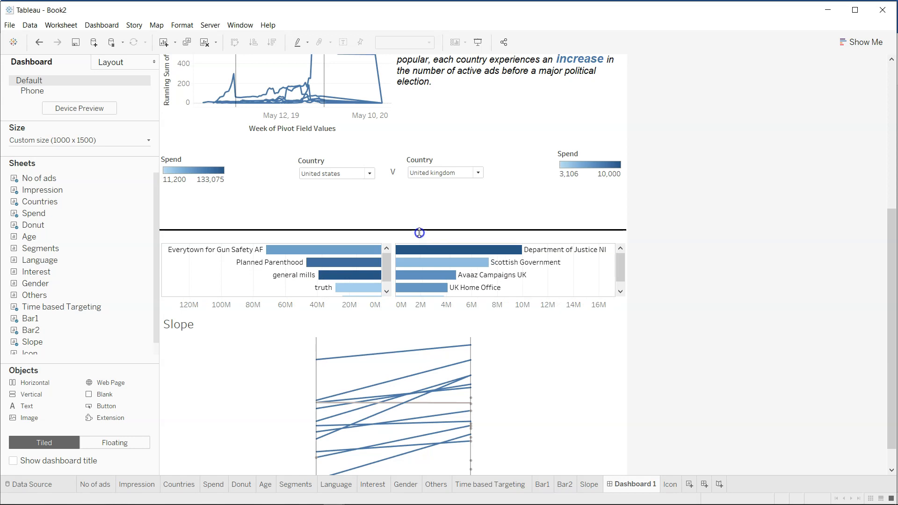
left_click(417, 148)
left_click(419, 136)
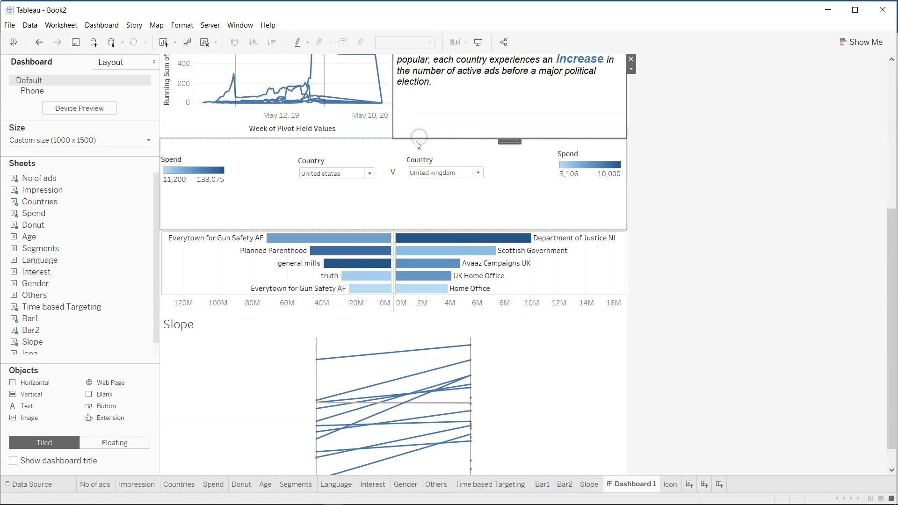
left_click(418, 145)
left_click_drag(416, 136, 428, 187)
Step: Move the Bar2 Spend legend down to just above the left end of the Bar2 chart
left_click(204, 183)
left_click_drag(204, 182, 207, 218)
left_click_drag(199, 151, 204, 196)
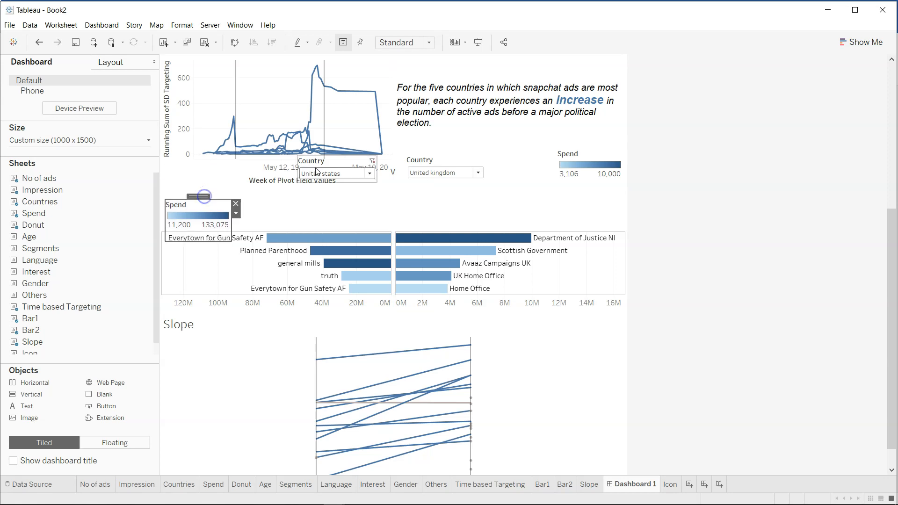
Step: Move both Country dropdowns and the V label down to just above the middle of the mirrored bar charts
left_click(331, 169)
left_click_drag(341, 155, 345, 197)
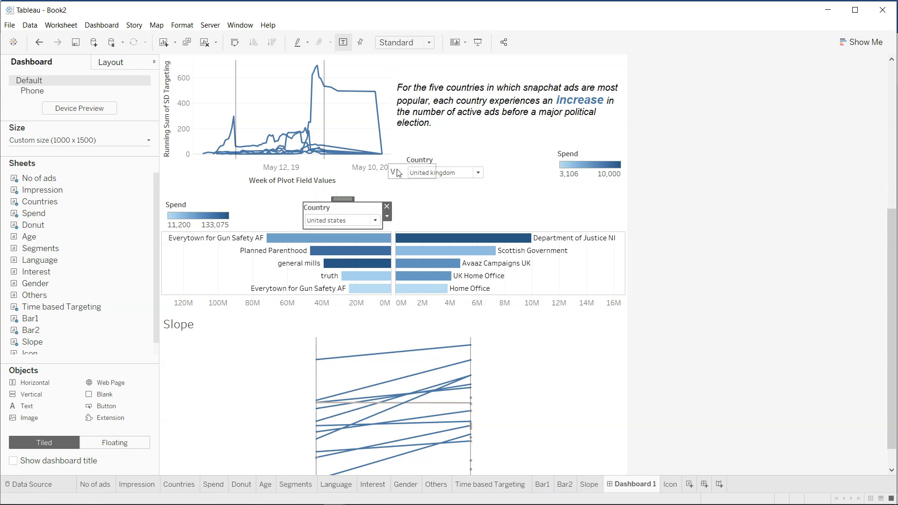
left_click(398, 173)
left_click(411, 161)
left_click_drag(411, 160, 450, 200)
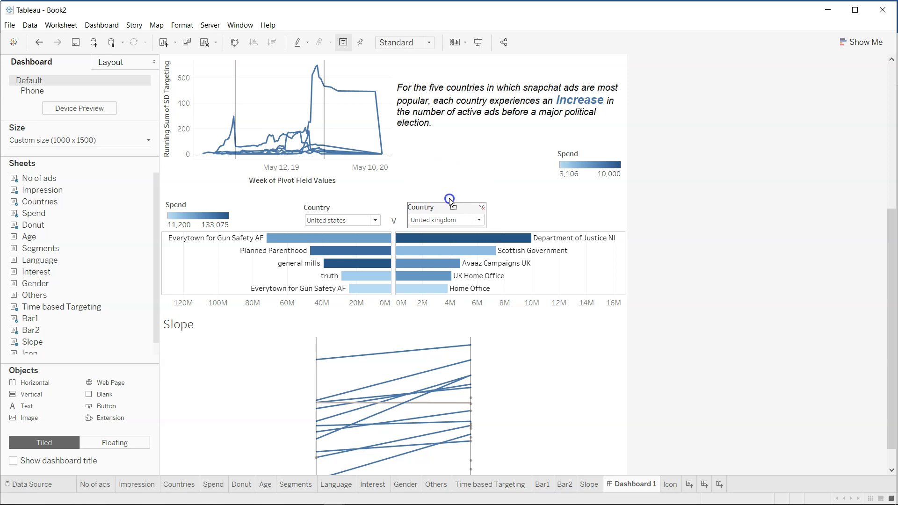
Step: Move the Bar1 Spend legend down to just above the right end of the Bar1 chart
left_click(575, 159)
left_click_drag(574, 159, 598, 195)
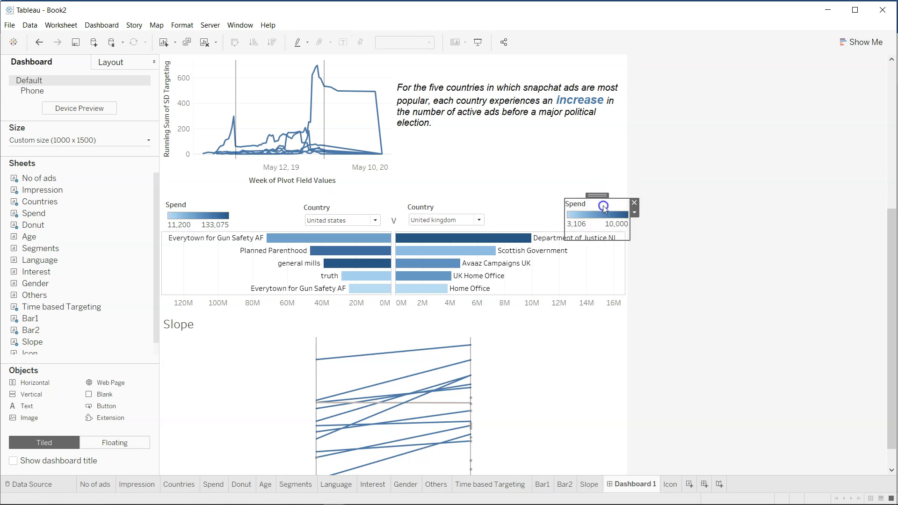
left_click_drag(600, 195, 597, 195)
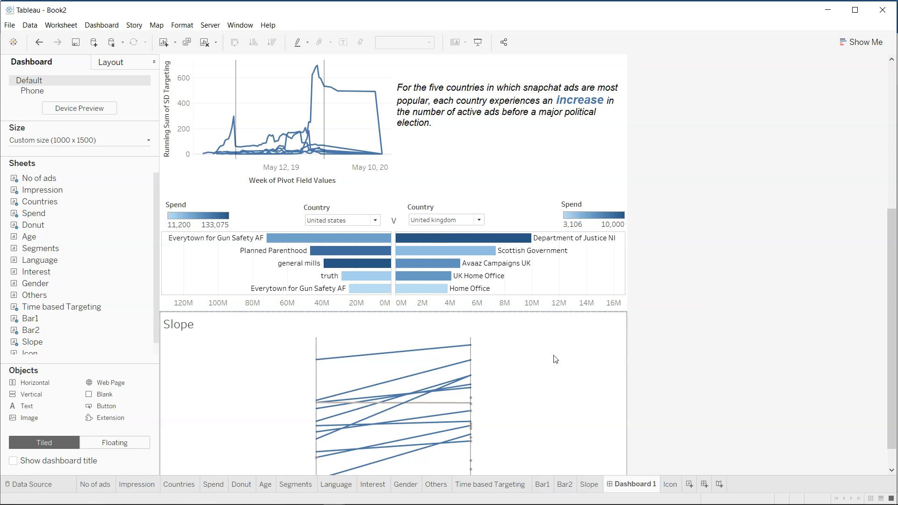
Step: Extend the donut chart row downward and widen the time chart by narrowing the commentary text beside it
scroll(555, 358, "down", 1)
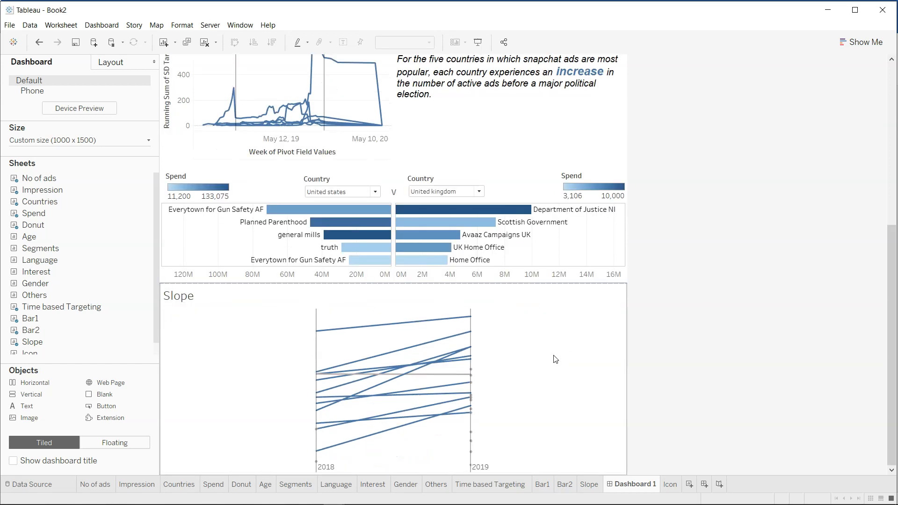
scroll(555, 358, "up", 9)
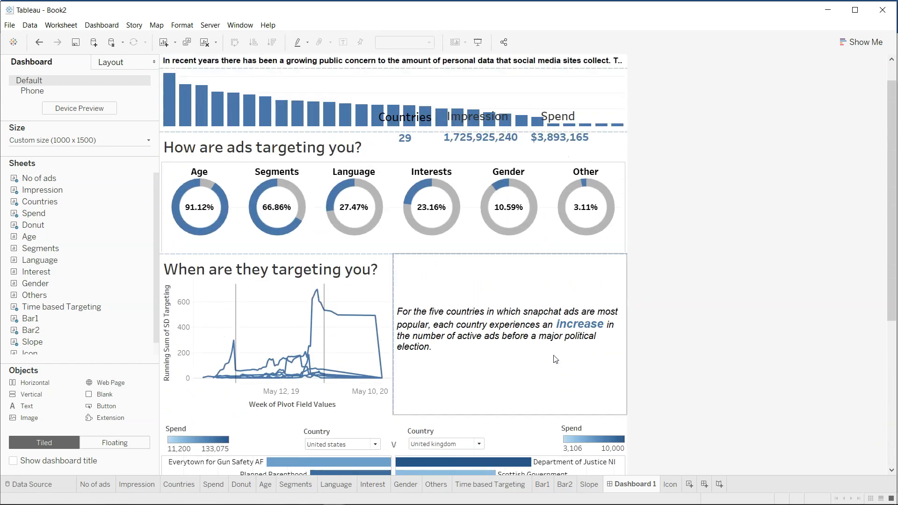
scroll(555, 358, "up", 1)
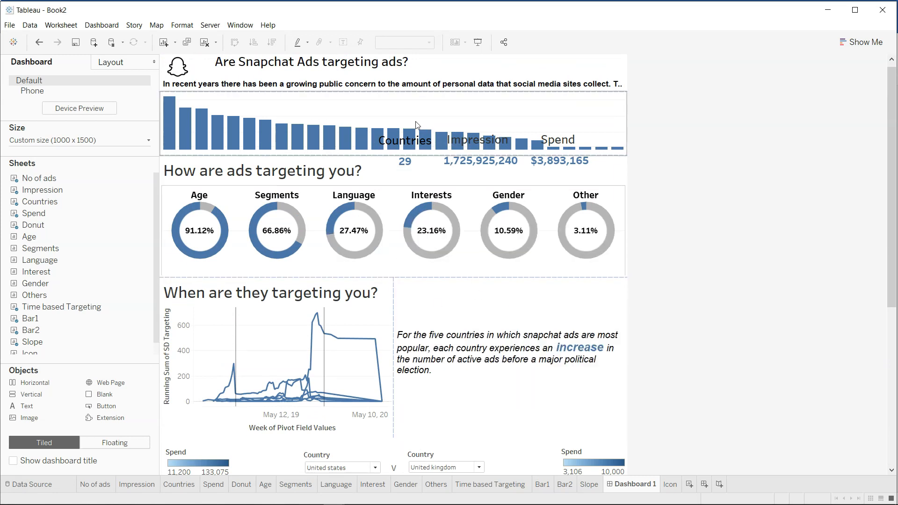
scroll(538, 341, "up", 1)
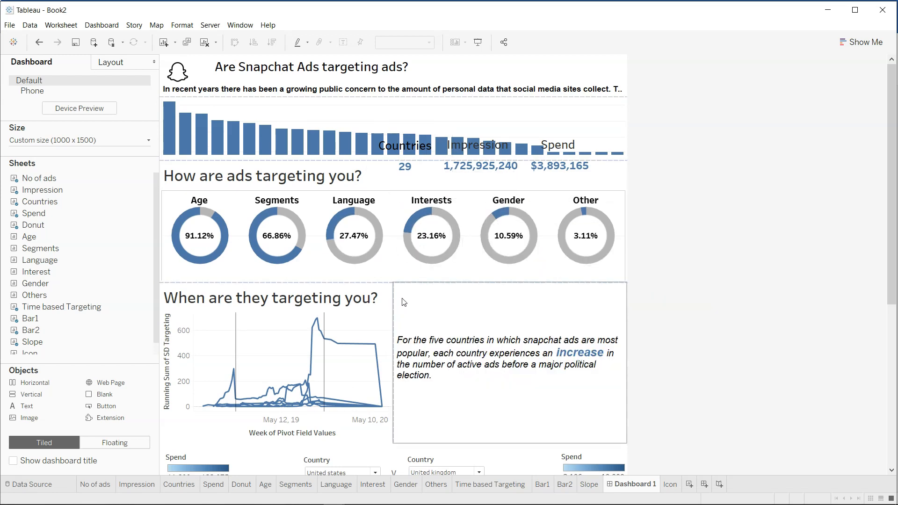
left_click(405, 283)
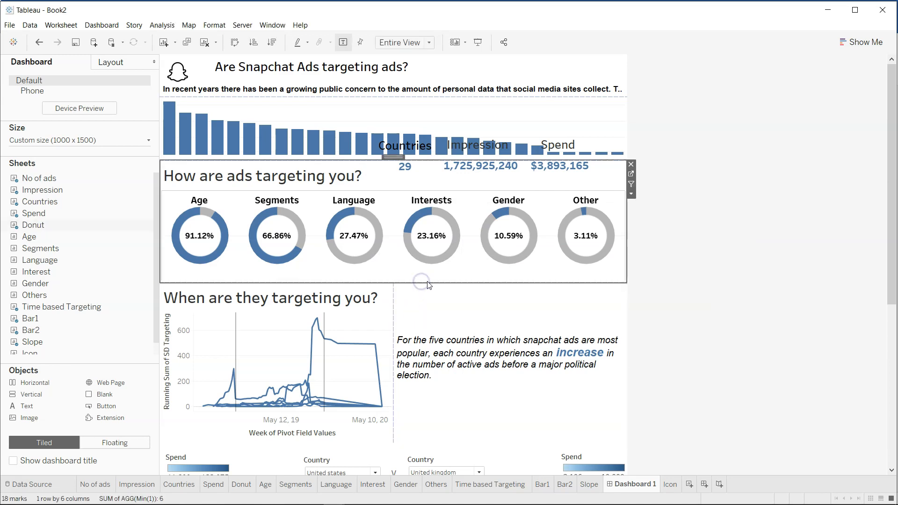
left_click_drag(427, 282, 431, 316)
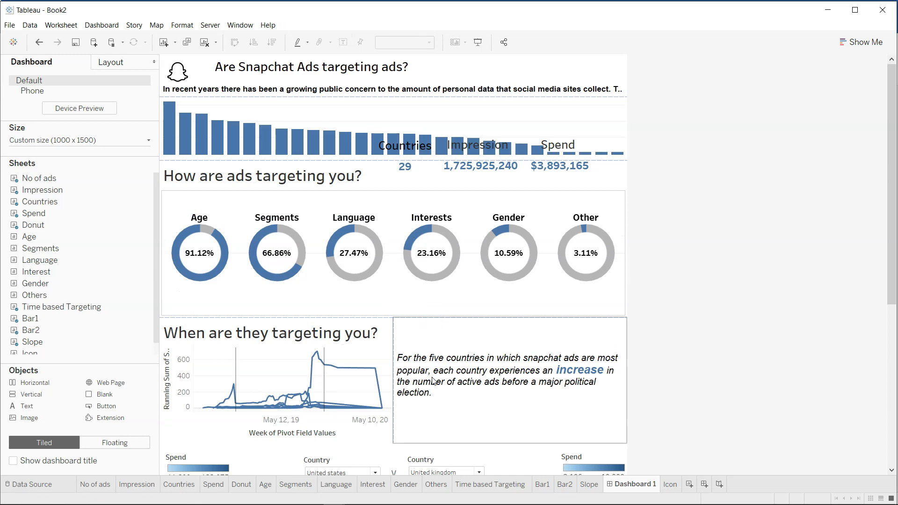
left_click_drag(393, 391, 480, 390)
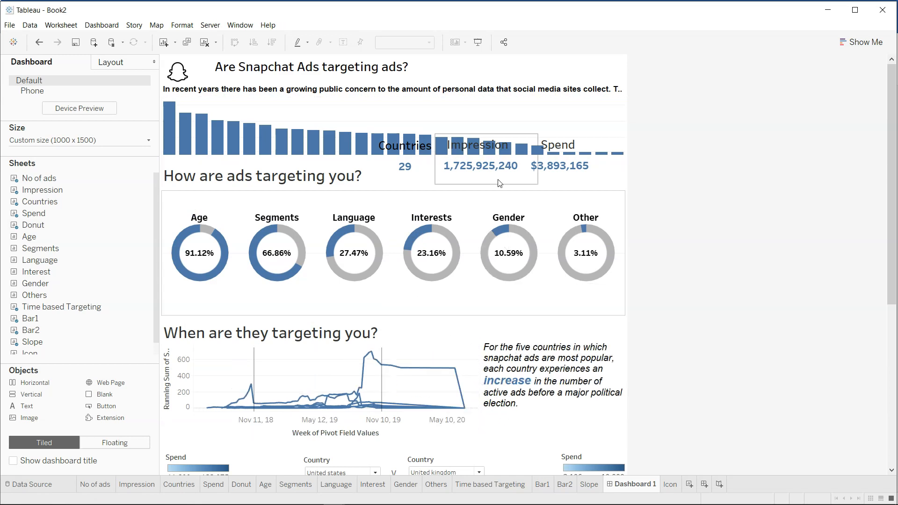
Step: Increase the height of the No of ads bar chart row and move the Countries, Impression and Spend figures up, clear of the bars
left_click(414, 188)
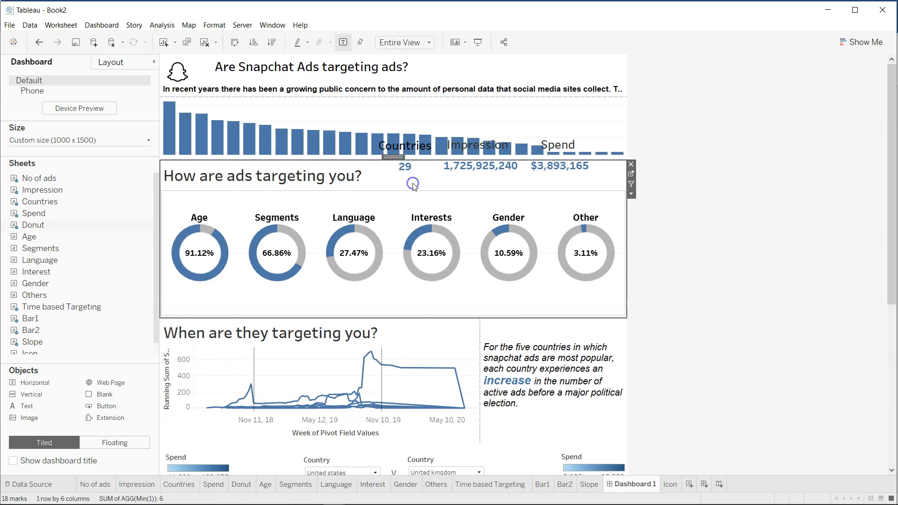
left_click_drag(375, 160, 379, 202)
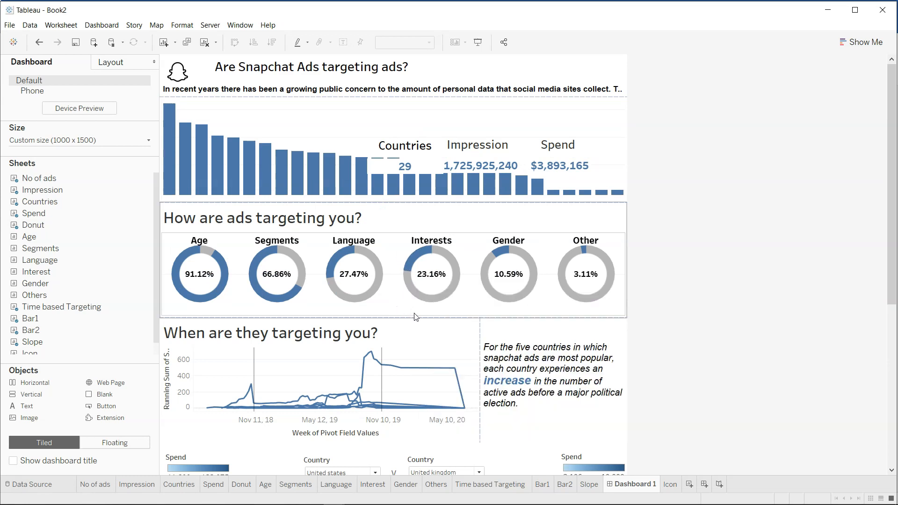
left_click(401, 138)
left_click_drag(407, 130, 407, 101)
left_click(484, 148)
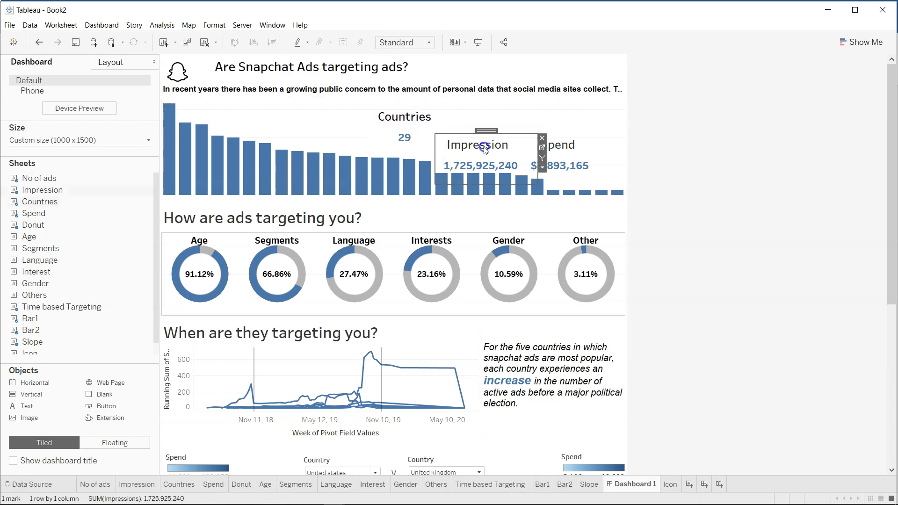
left_click_drag(486, 129, 489, 100)
left_click(548, 151)
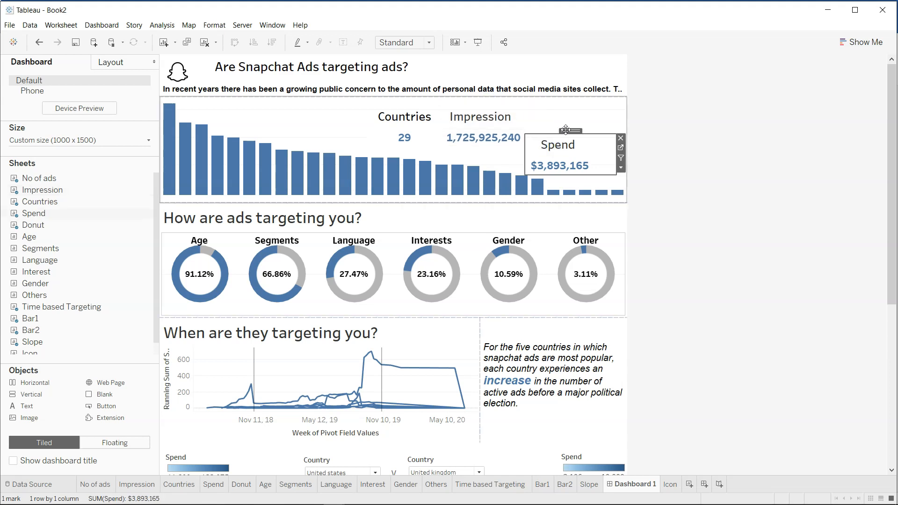
left_click_drag(565, 128, 575, 99)
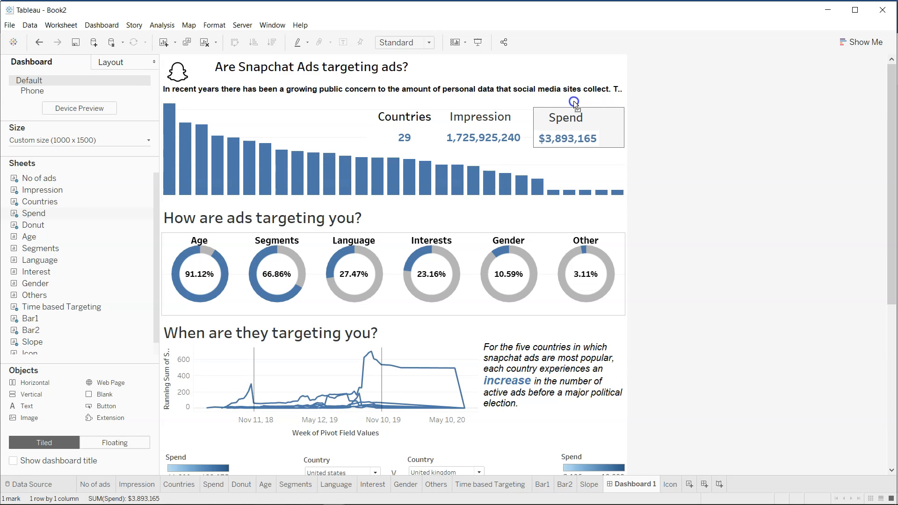
Step: Add a text object to the right of the Slope chart with the copied spending and influence commentary, and widen it by narrowing the chart
scroll(683, 225, "down", 5)
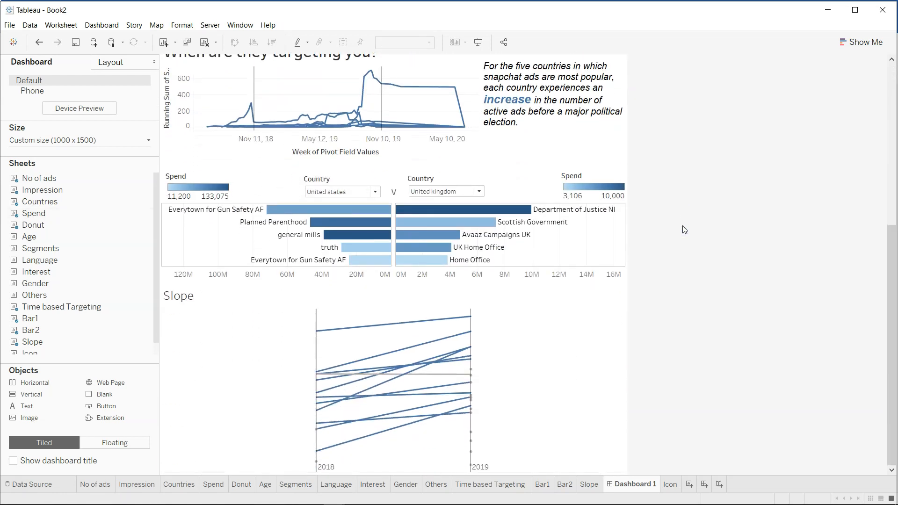
left_click_drag(51, 408, 568, 389)
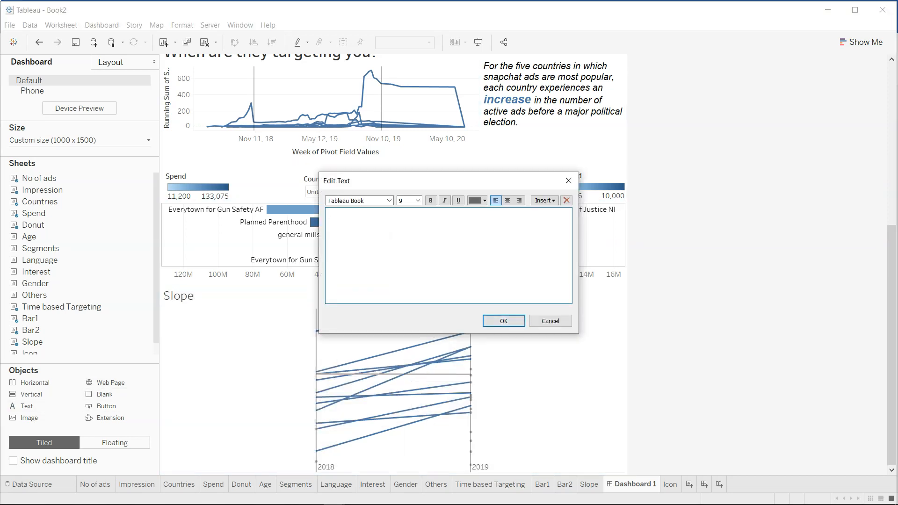
key("alt+Tab")
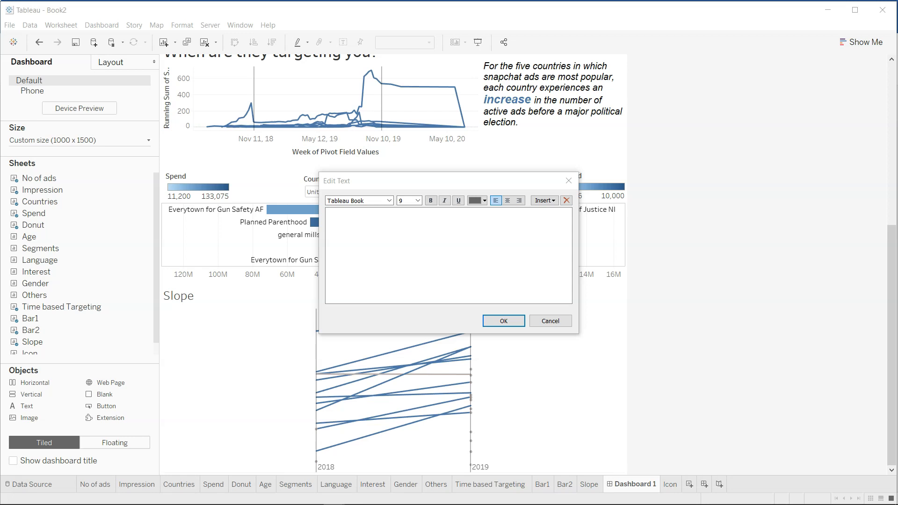
left_click(429, 247)
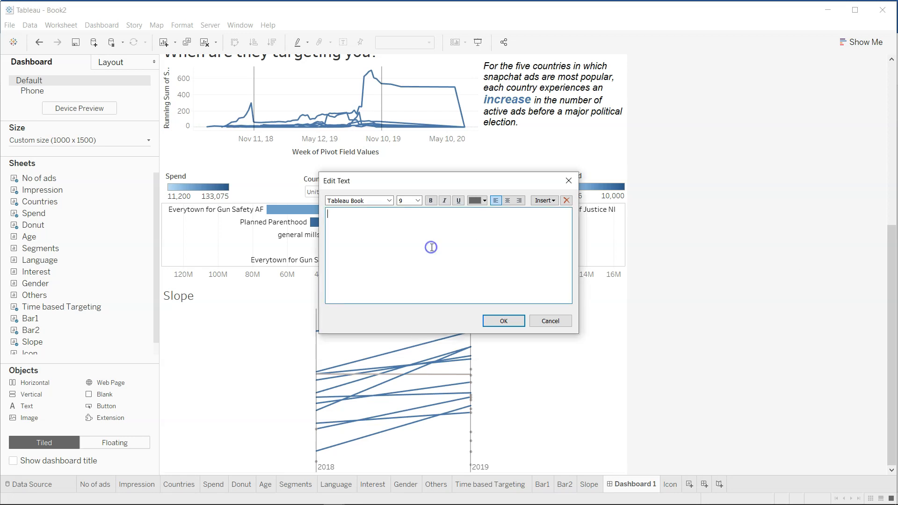
key("ctrl+v")
left_click(503, 320)
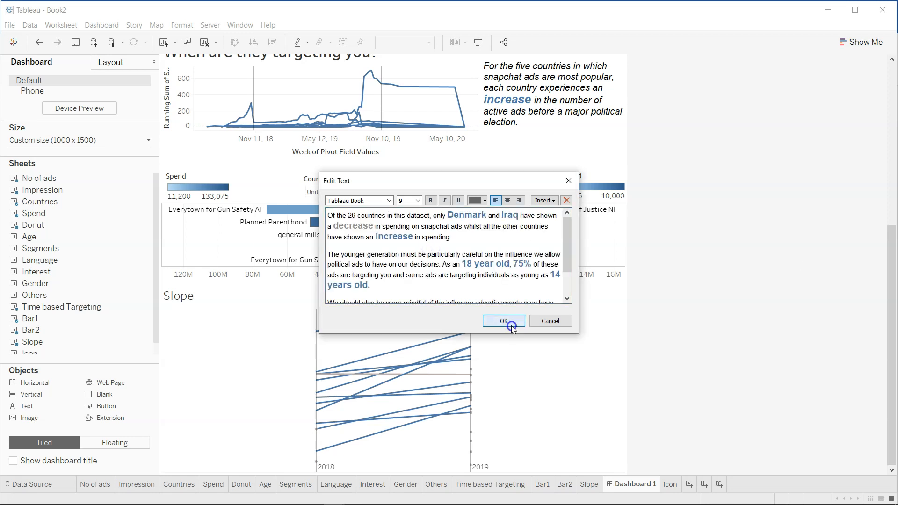
double_click(504, 332)
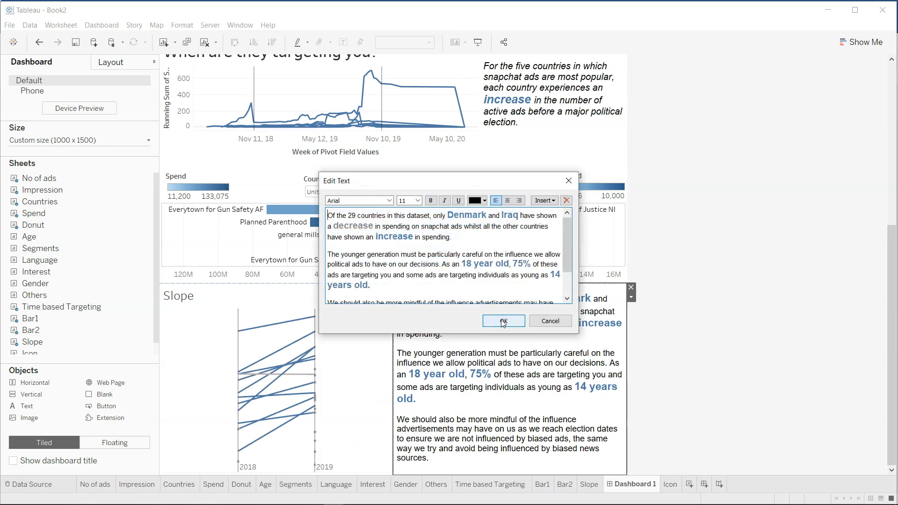
left_click(499, 320)
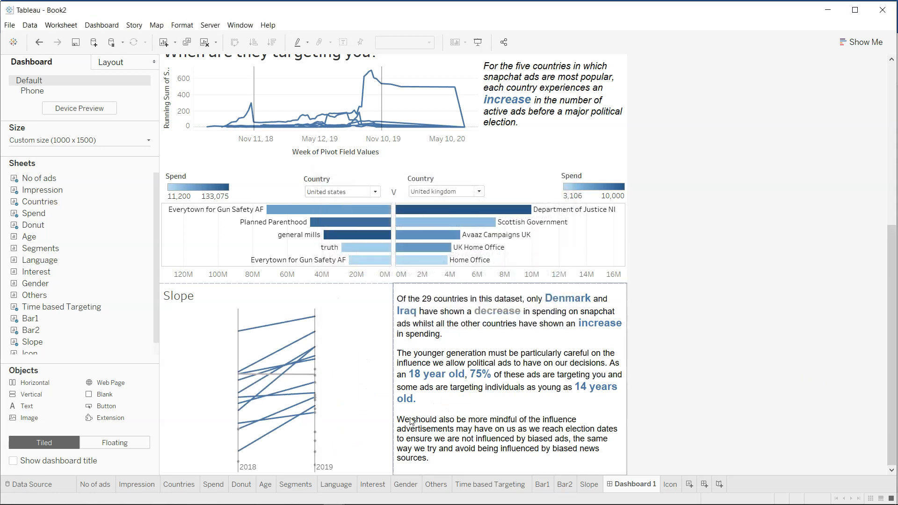
left_click_drag(392, 417, 339, 413)
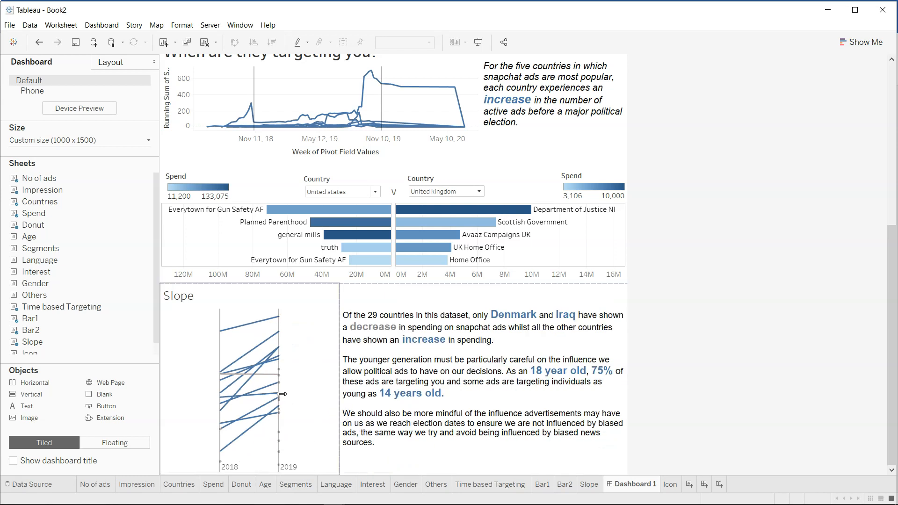
Step: Replace the Slope chart's title with "Should we be concerned?"
double_click(175, 303)
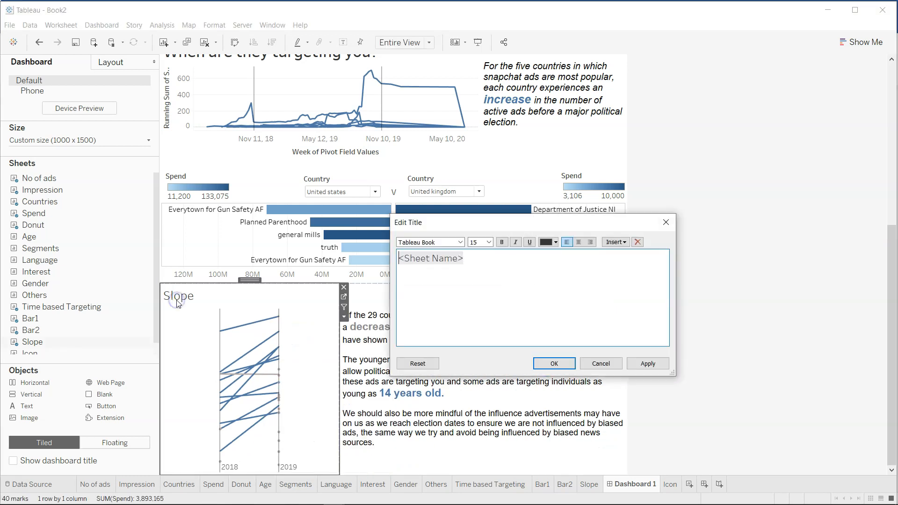
key("ctrl+a")
type("S")
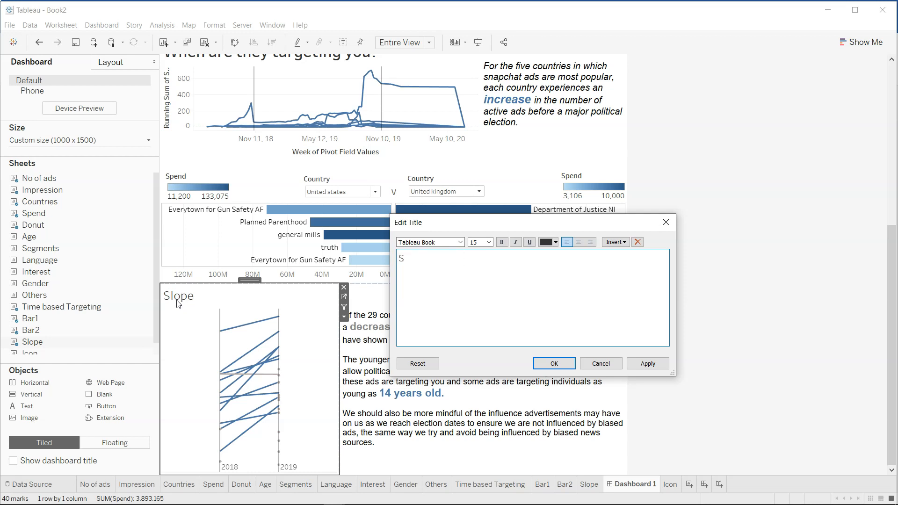
type("hould we be concerned?")
left_click(546, 366)
Step: Make the whole "Should we be concerned?" title bold
double_click(273, 297)
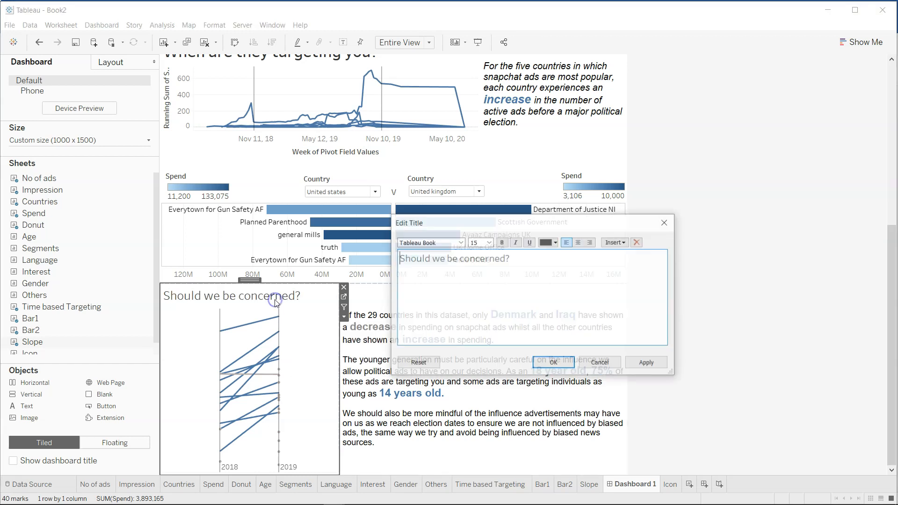
triple_click(460, 260)
left_click(502, 241)
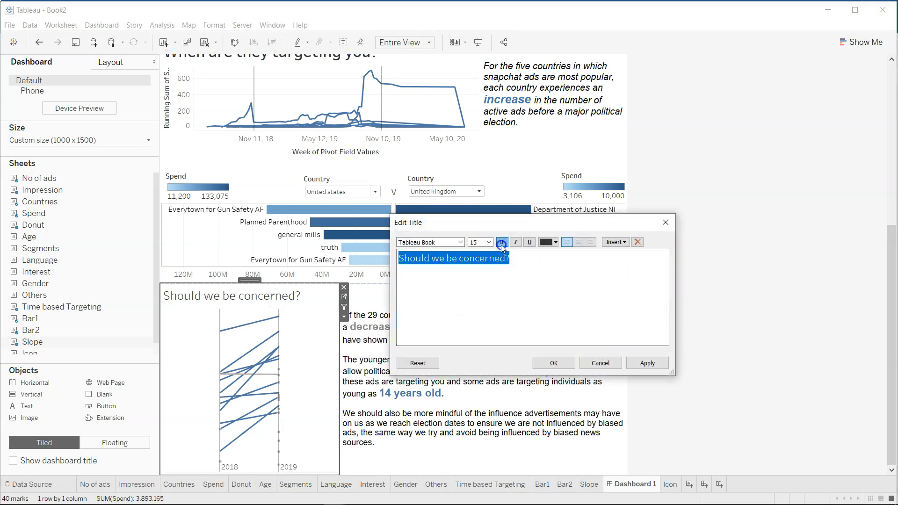
left_click(559, 364)
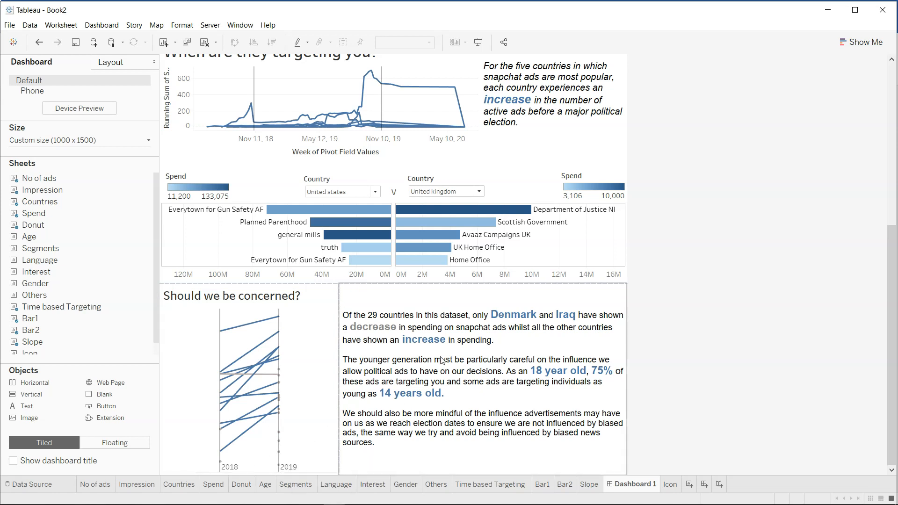
scroll(442, 328, "up", 2)
scroll(467, 277, "up", 2)
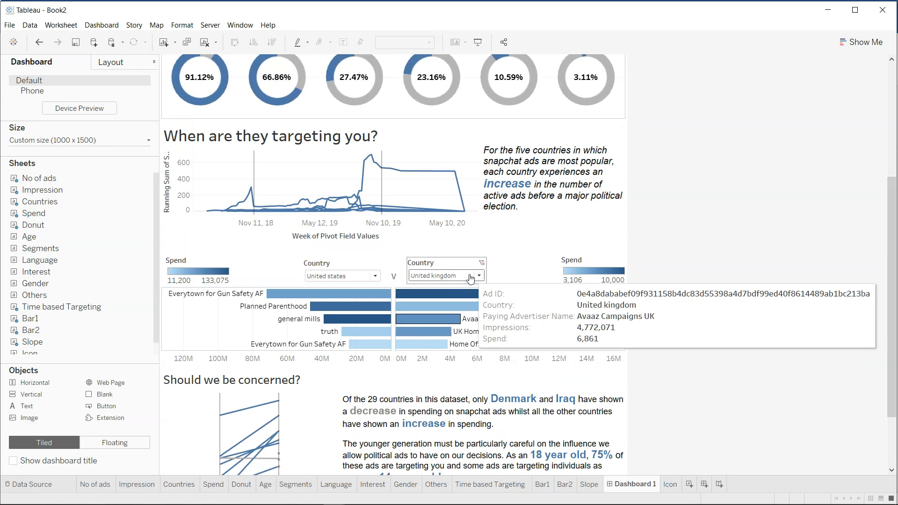
scroll(470, 279, "up", 3)
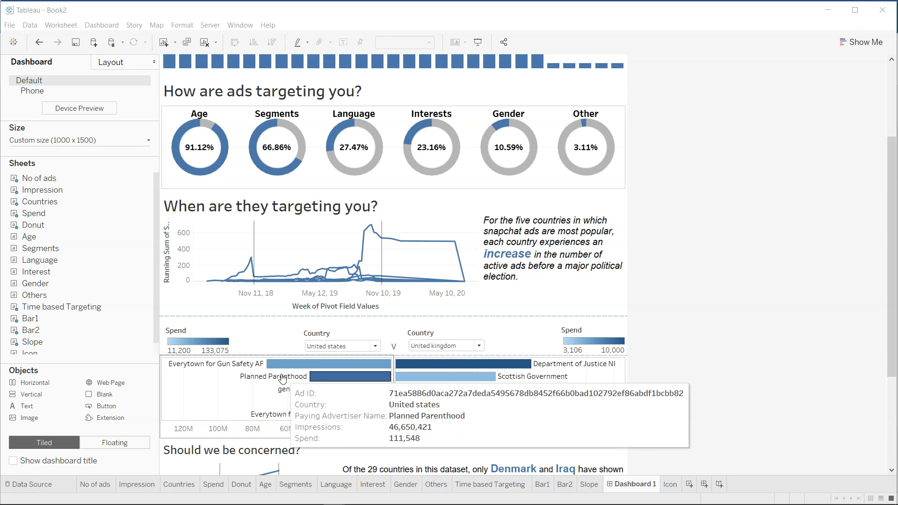
left_click(291, 332)
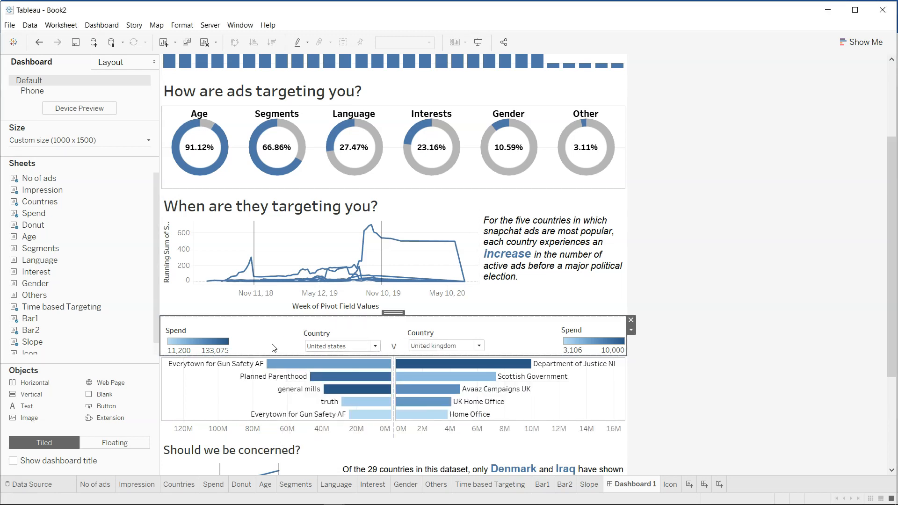
left_click(218, 342)
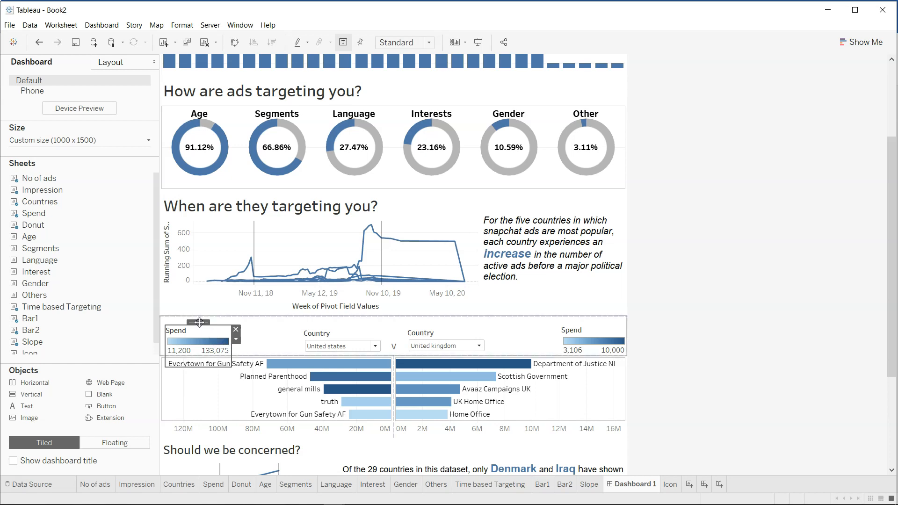
left_click(633, 363)
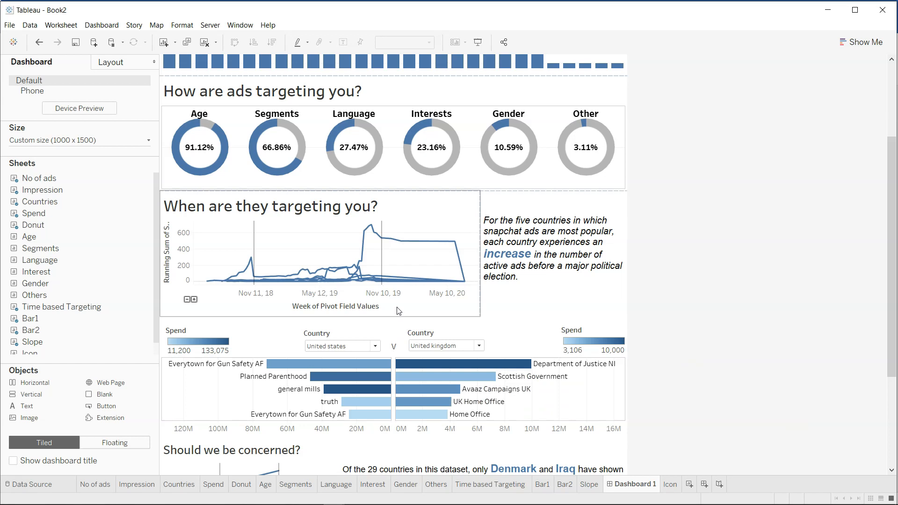
left_click(497, 306)
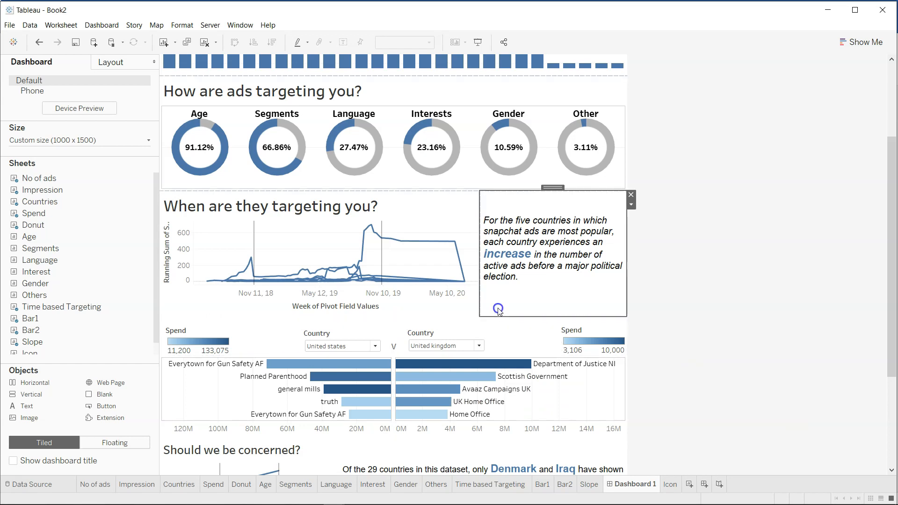
Step: Raise the lower edge of the time chart row to free space above the country filters, and make the donut row taller
left_click(471, 314)
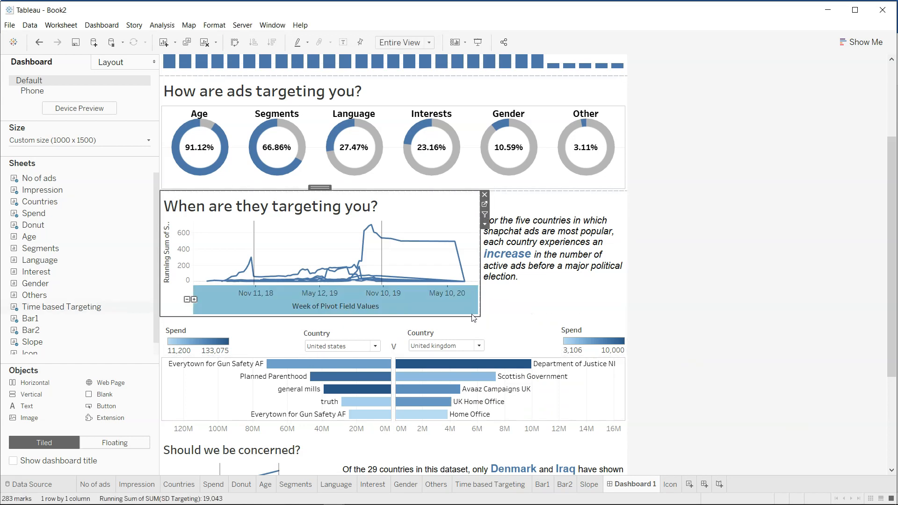
left_click_drag(515, 318, 522, 301)
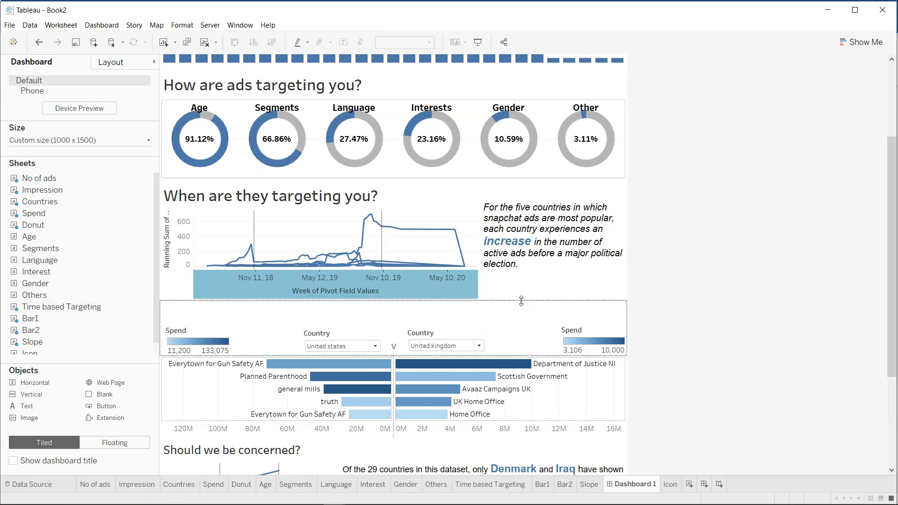
left_click(514, 182)
left_click_drag(514, 181, 514, 196)
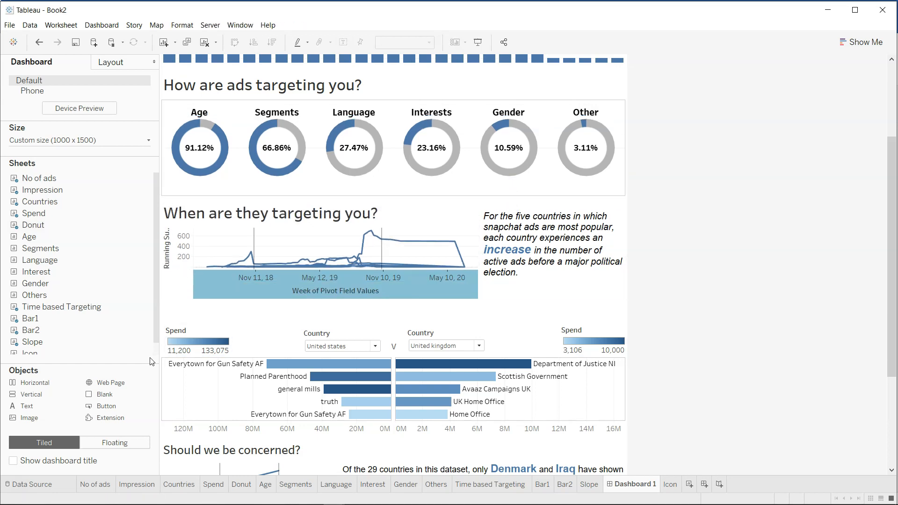
Step: Add a text object reading "Who is paying ot target you?" between the time chart and the country filters
left_click_drag(51, 411, 242, 309)
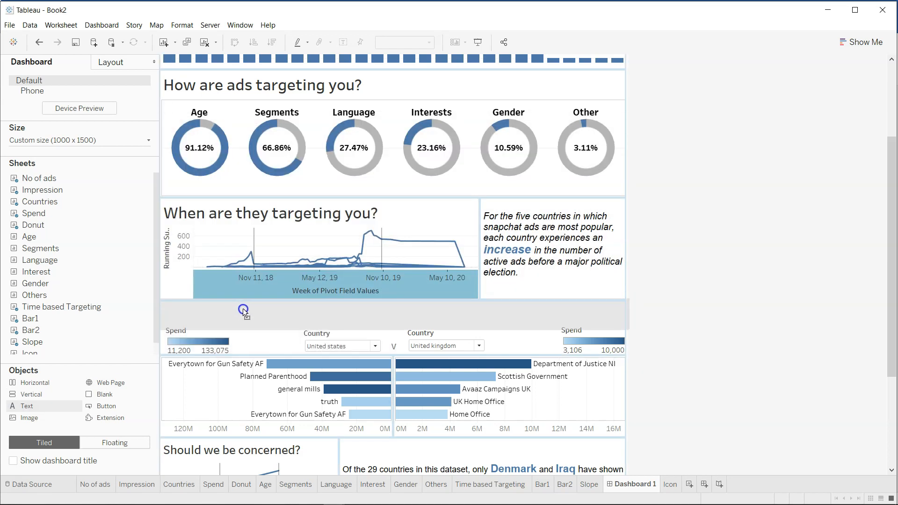
type("Who is")
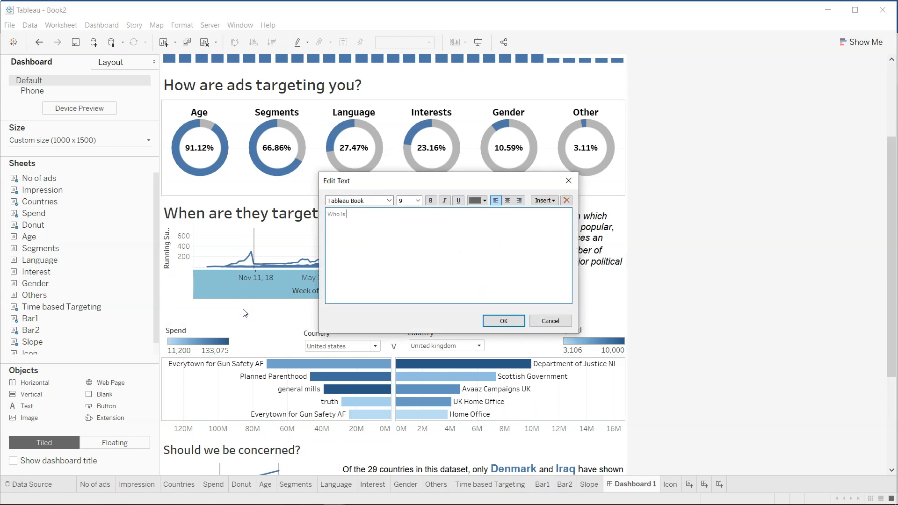
type(" paying ot target you?")
Step: Format the whole "Who is paying ot target you?" heading as bold at size 20 and apply it
key("ctrl+a")
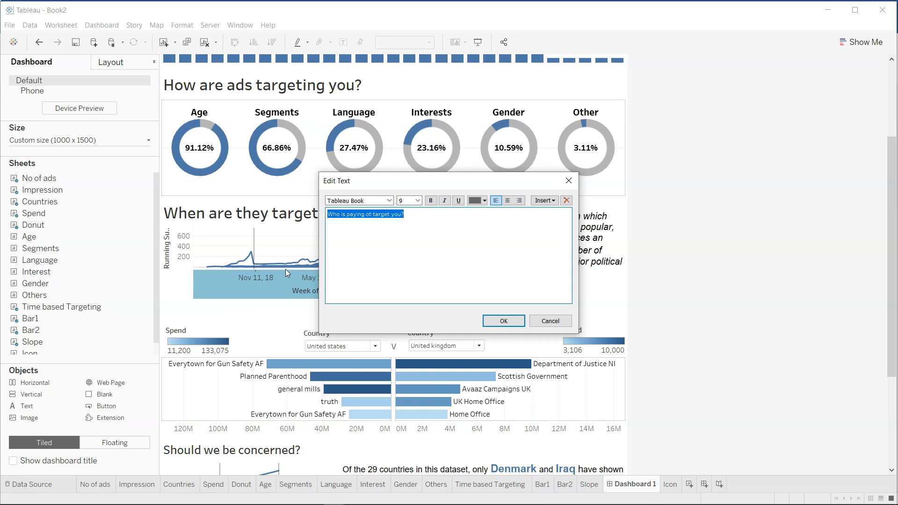
left_click(418, 200)
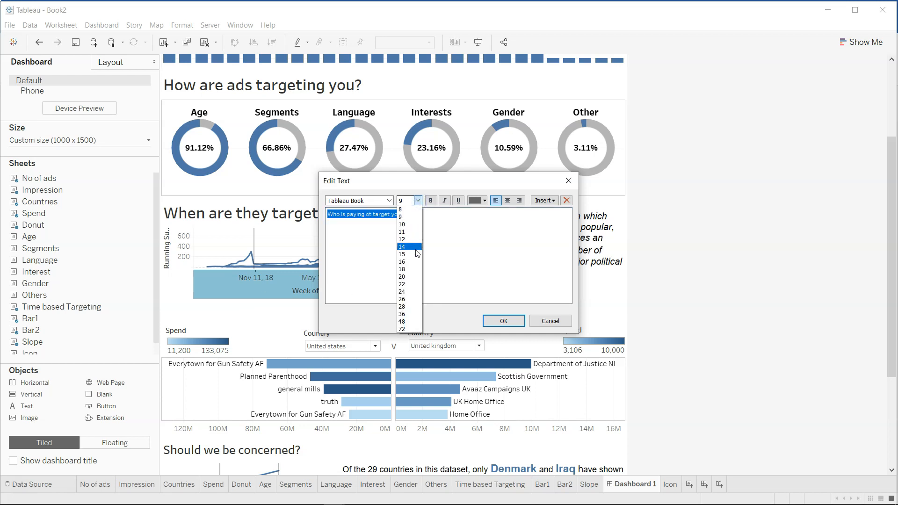
left_click(401, 239)
left_click(431, 201)
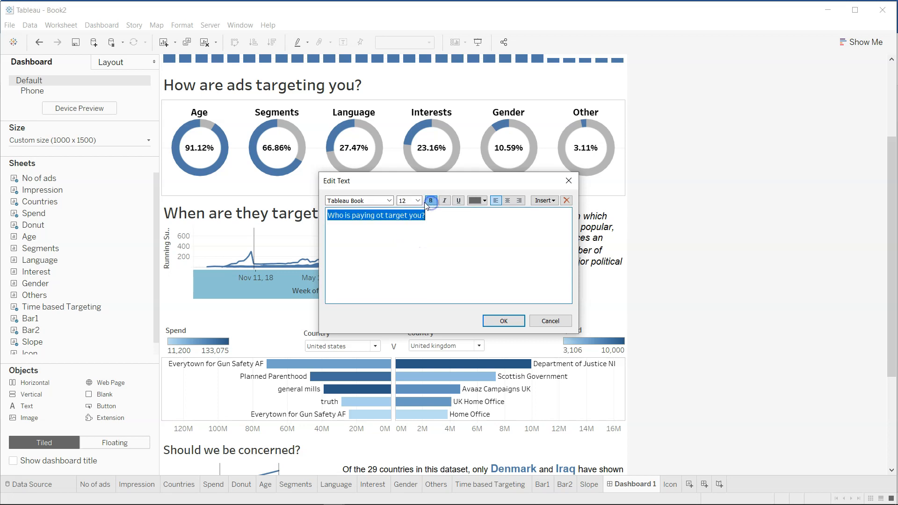
left_click(418, 200)
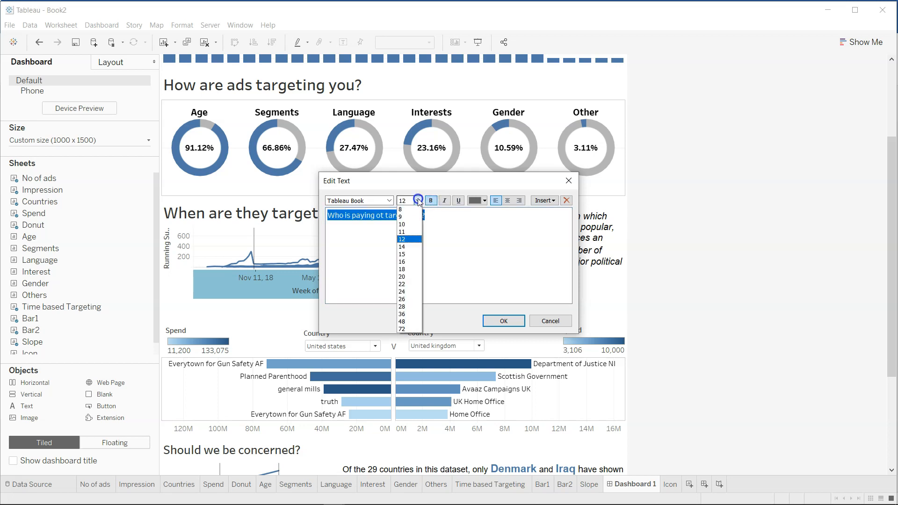
left_click(413, 276)
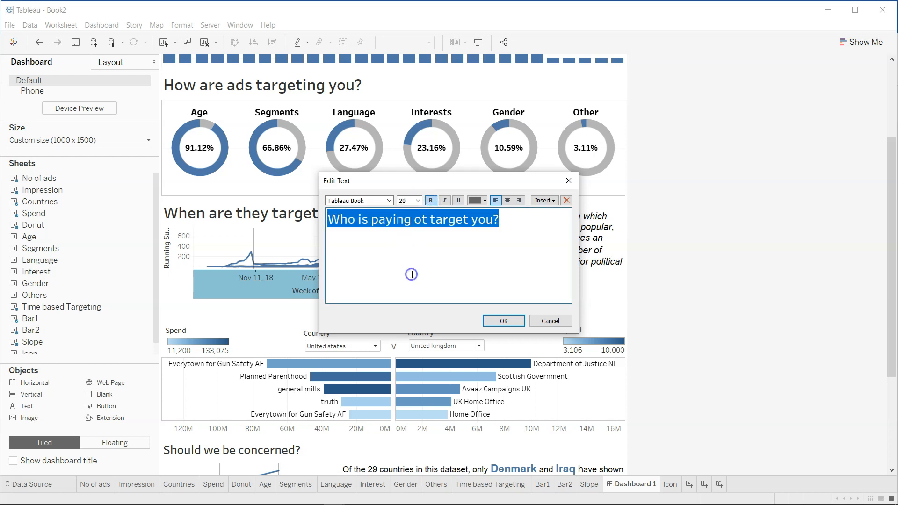
left_click(495, 320)
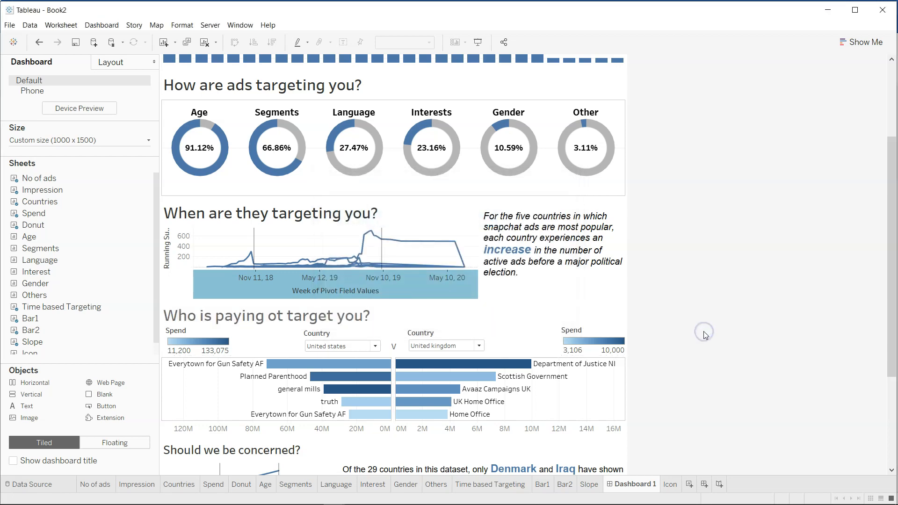
Step: Preview the dashboard from its top in presentation mode and return to editing
left_click(478, 42)
scroll(468, 253, "up", 3)
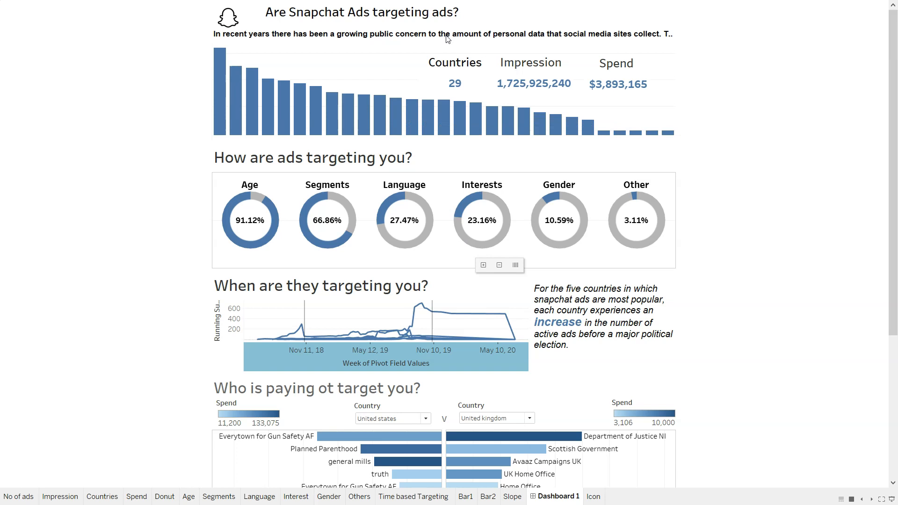
key("Escape")
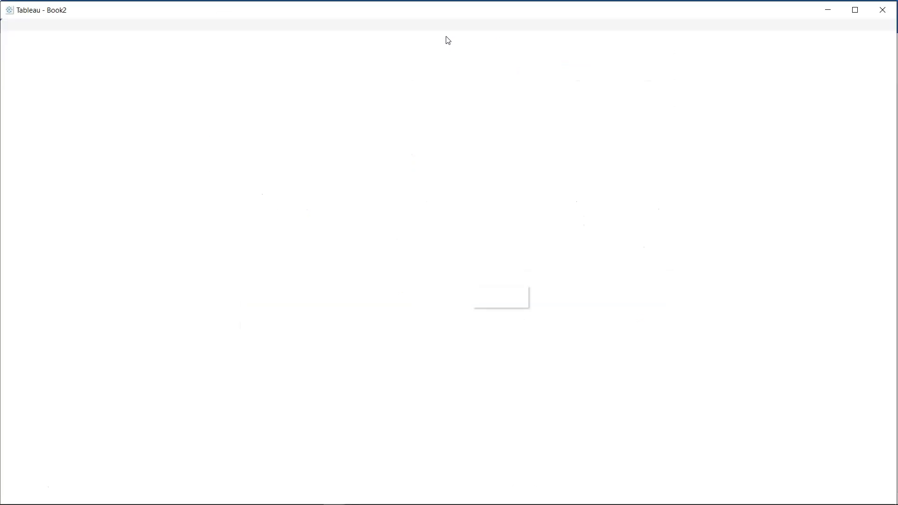
Step: Increase the height of the introductory text row under the dashboard heading so it fits several lines
left_click(365, 104)
left_click_drag(354, 96, 363, 114)
left_click(358, 113)
left_click(359, 121)
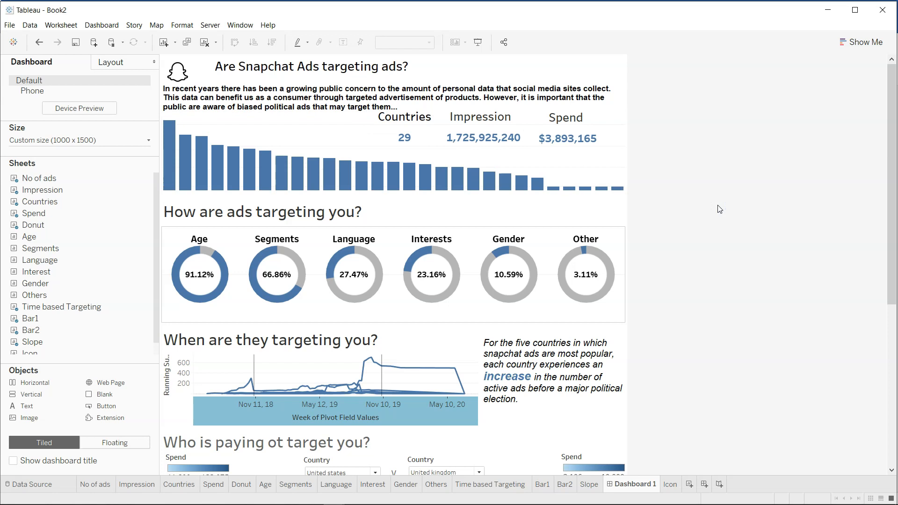
Step: Review the whole dashboard in presentation mode, from the heading and bars down to the Slope chart commentary
left_click(478, 42)
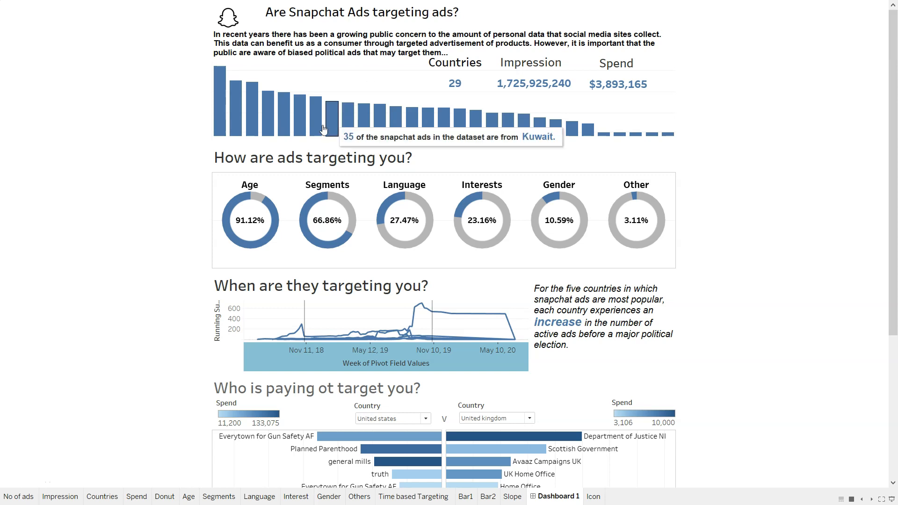
scroll(396, 150, "down", 1)
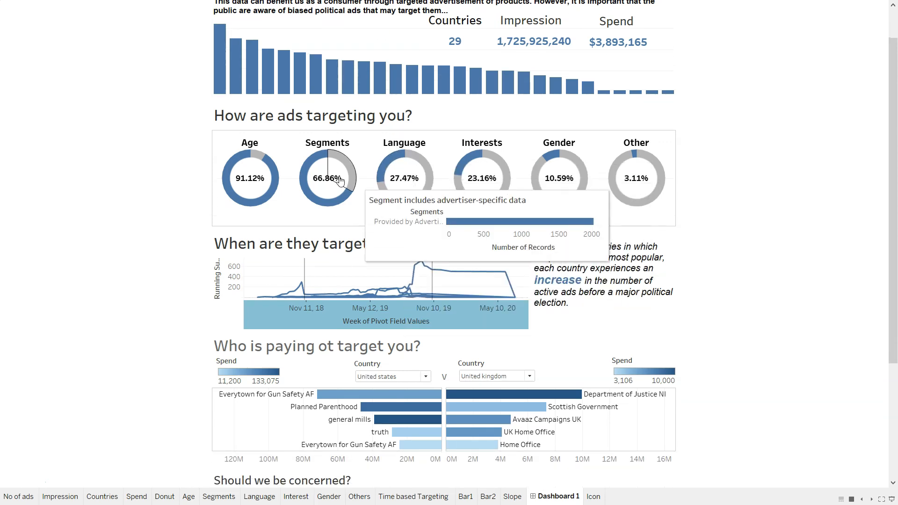
scroll(368, 304, "down", 2)
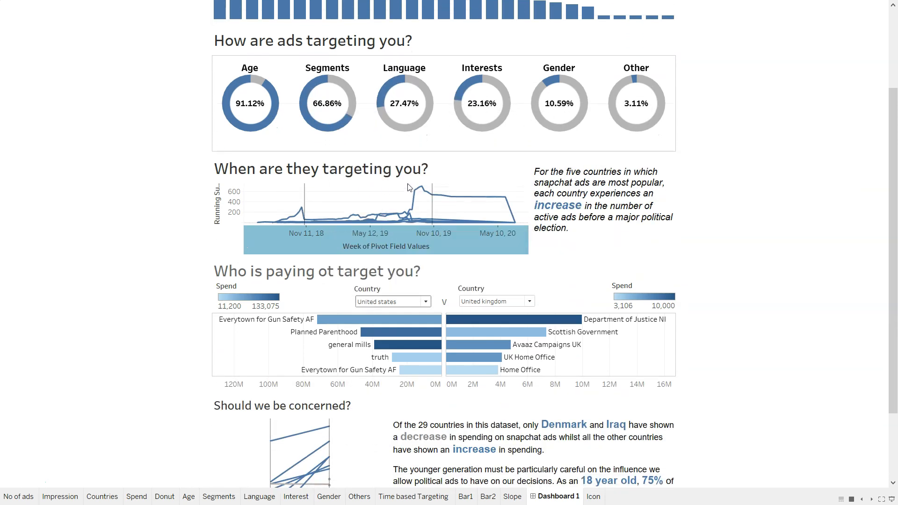
scroll(362, 176, "down", 2)
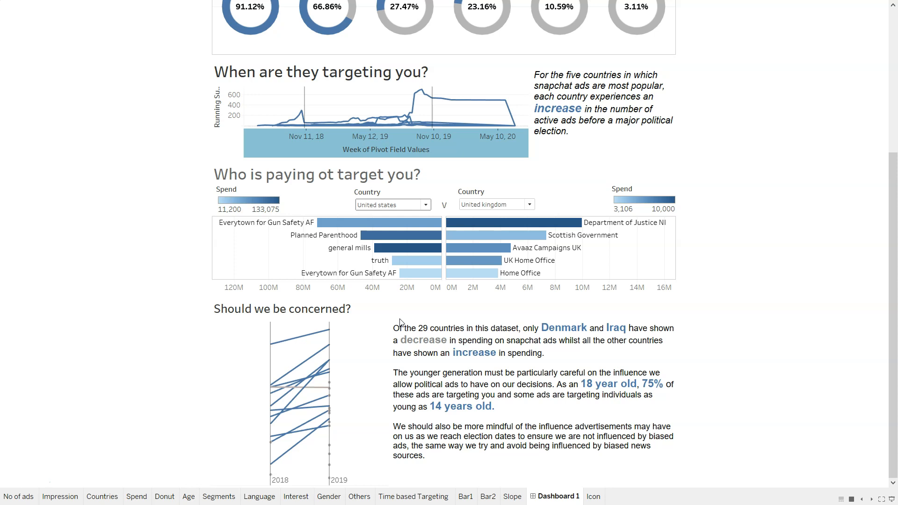
scroll(400, 322, "up", 5)
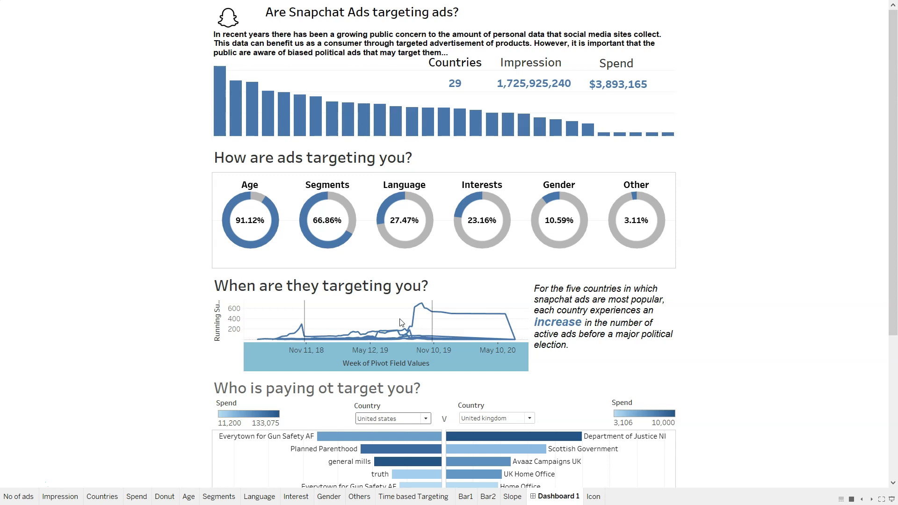
mouse_move(572, 225)
scroll(586, 309, "down", 4)
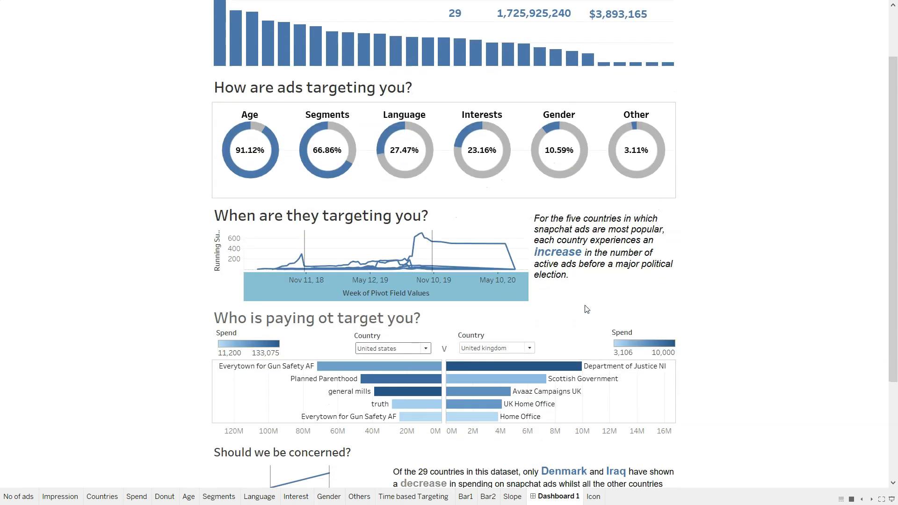
scroll(585, 308, "down", 1)
scroll(586, 309, "up", 5)
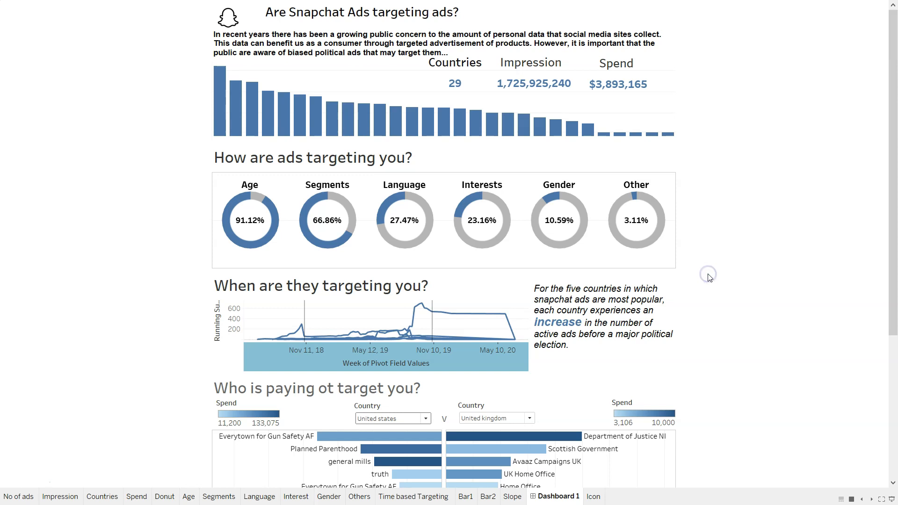
Step: Remove the vertical axis title from the "When are they targeting you?" chart
mouse_move(502, 317)
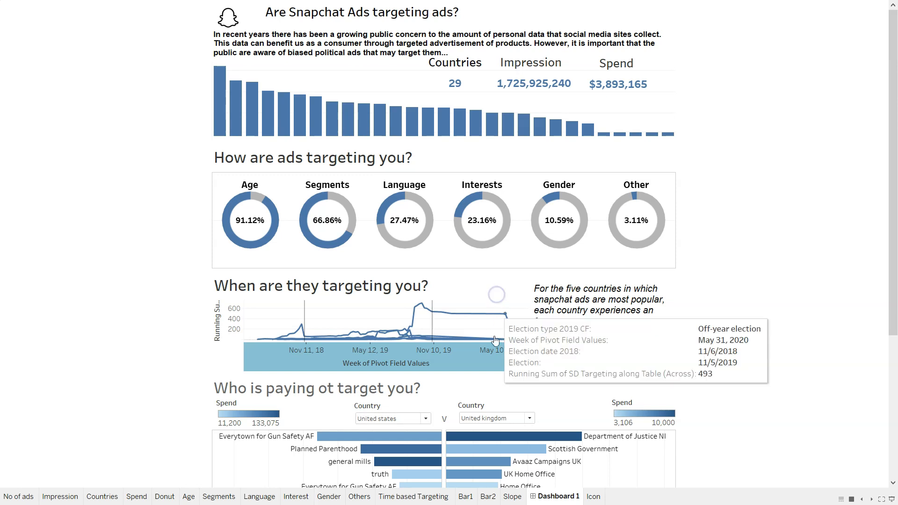
left_click(493, 359)
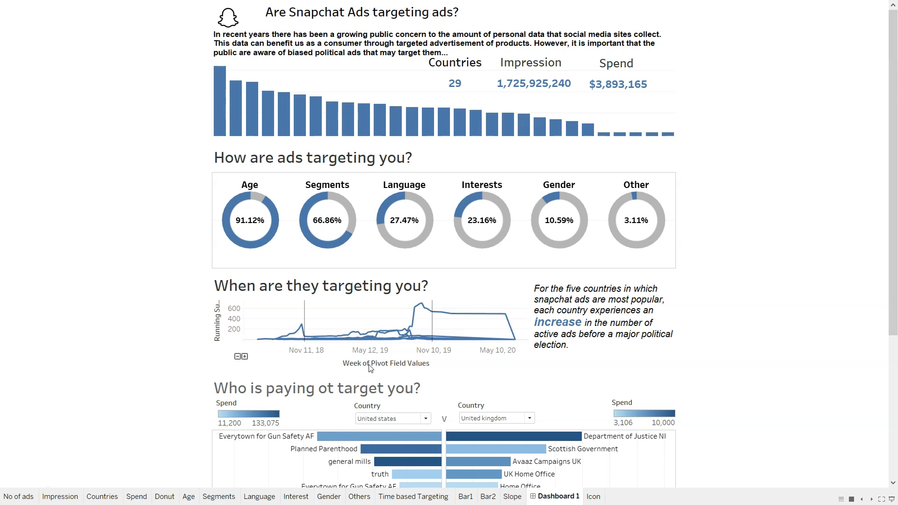
right_click(220, 327)
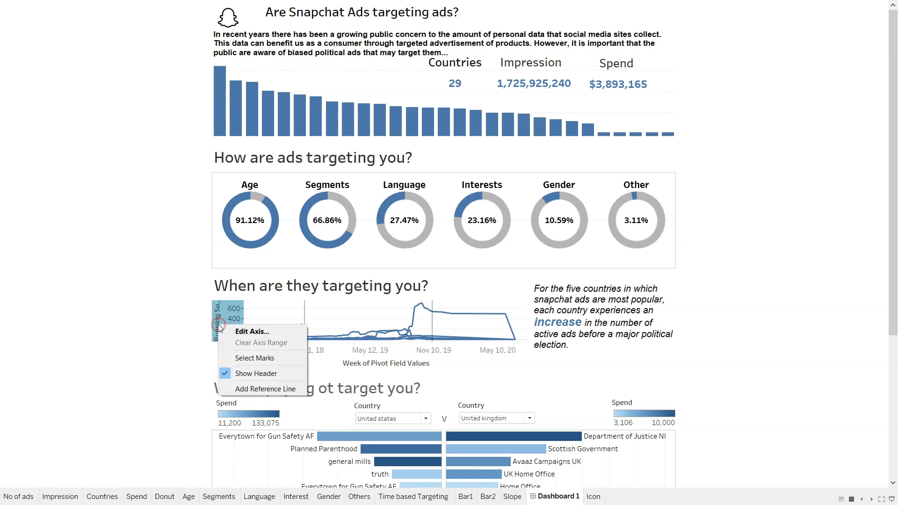
left_click(253, 331)
left_click(413, 323)
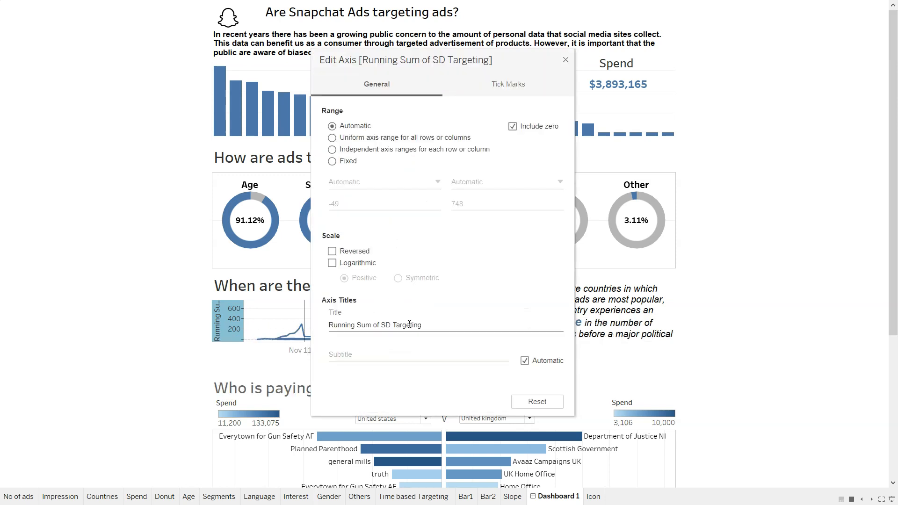
left_click_drag(413, 324, 321, 325)
key("BackSpace")
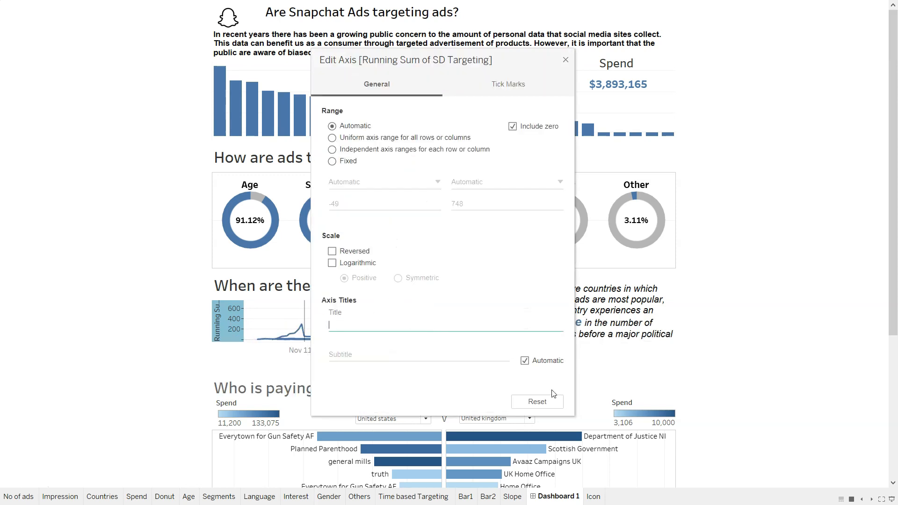
left_click(565, 60)
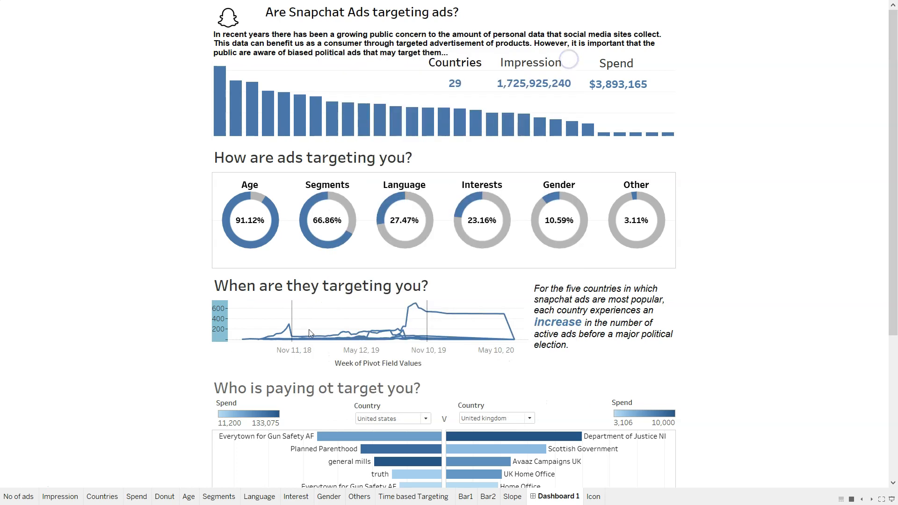
Step: Remove the "Week of Pivot Field Values" title from the time chart's horizontal axis
left_click(374, 368)
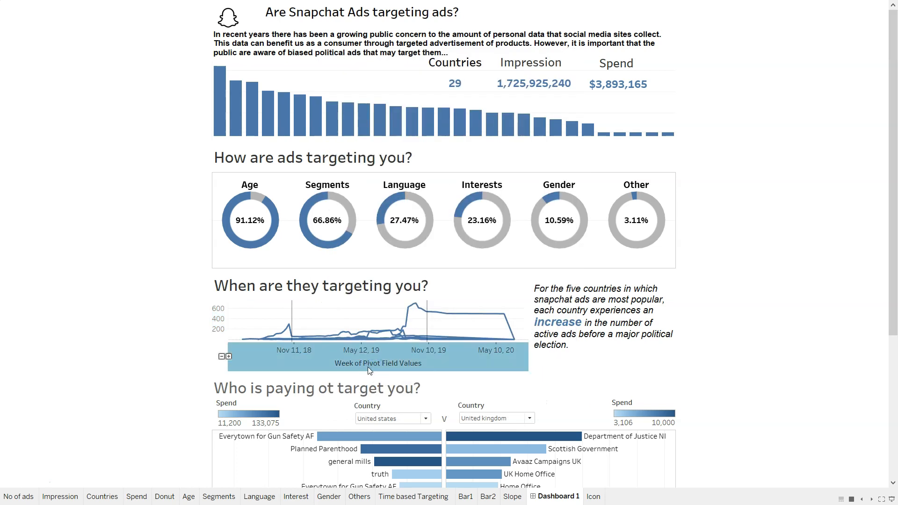
right_click(369, 367)
left_click(390, 372)
left_click_drag(423, 335, 231, 341)
key("BackSpace")
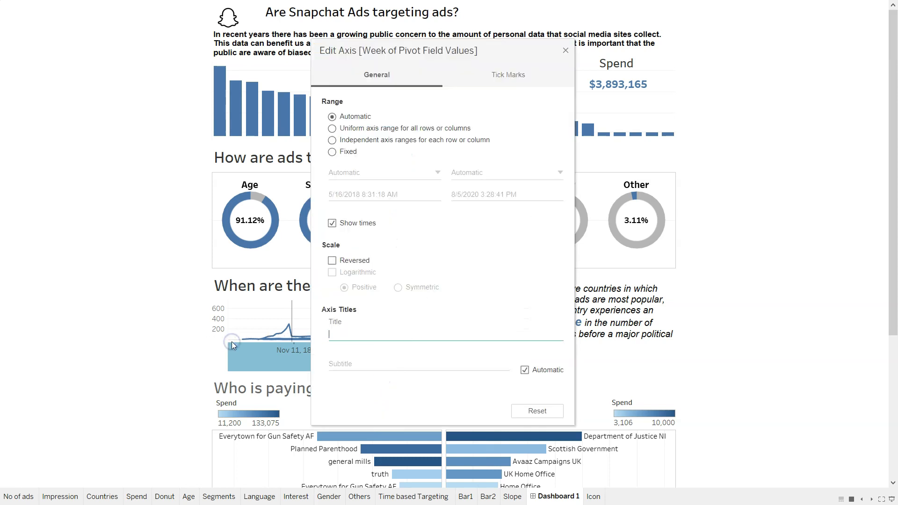
left_click(565, 50)
left_click(776, 271)
mouse_move(458, 318)
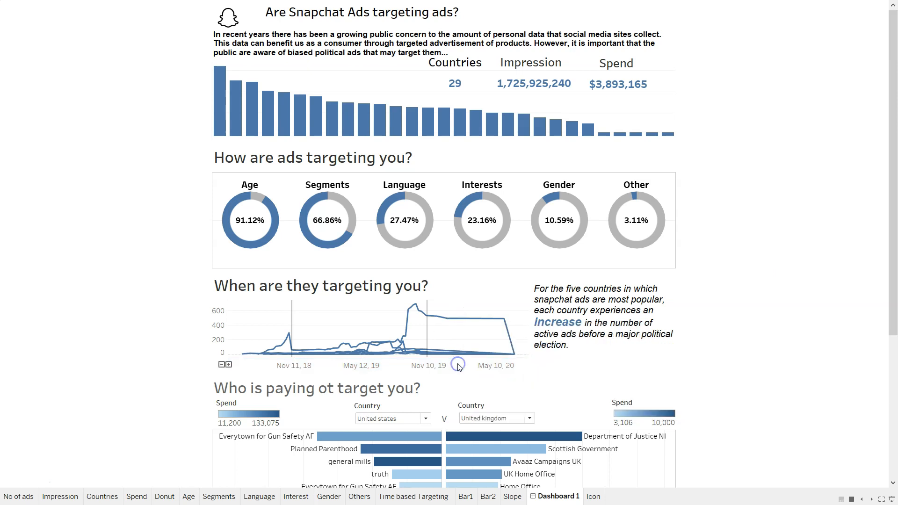